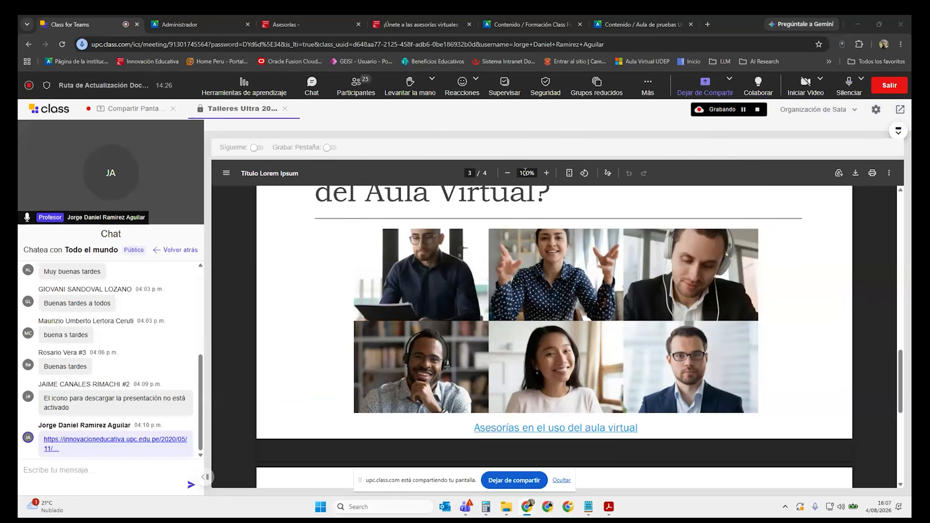
# Switch to Acrobat and show the presentation slide about advising sessions on using the Aula Virtual.
pyautogui.click(200, 109)
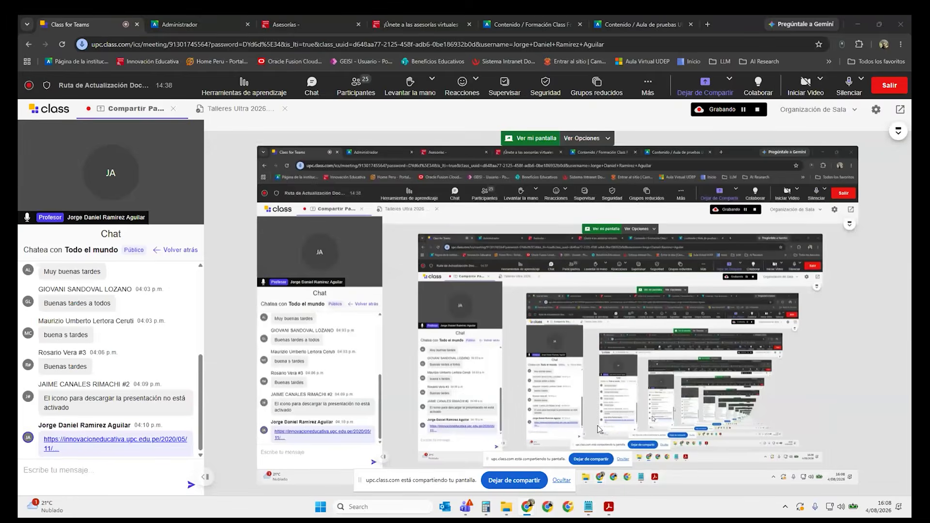
pyautogui.click(609, 507)
pyautogui.scroll(-4, 627, 311)
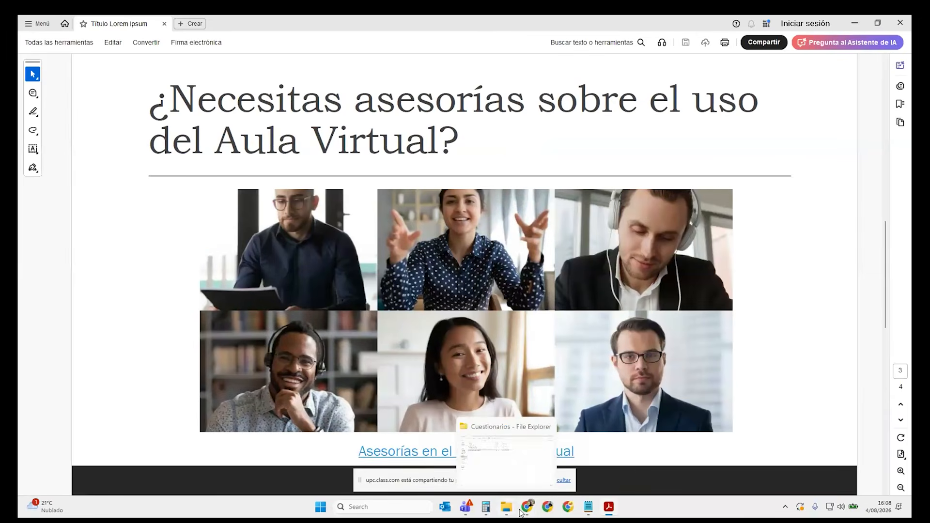
# Switch to Chrome and review the topics and attention hours in the "¡Únete a las asesorías virtuales de innovación educativa!" article.
pyautogui.click(446, 460)
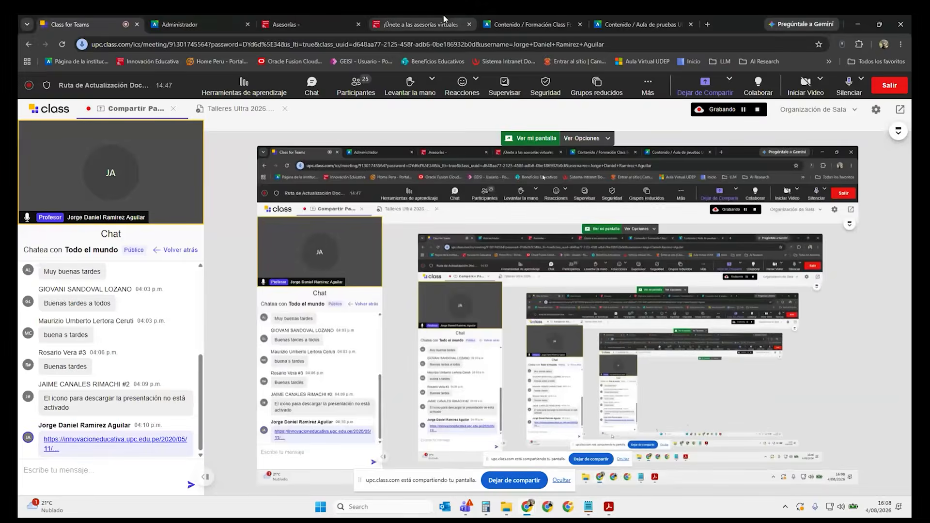
pyautogui.click(445, 20)
pyautogui.scroll(5, 762, 384)
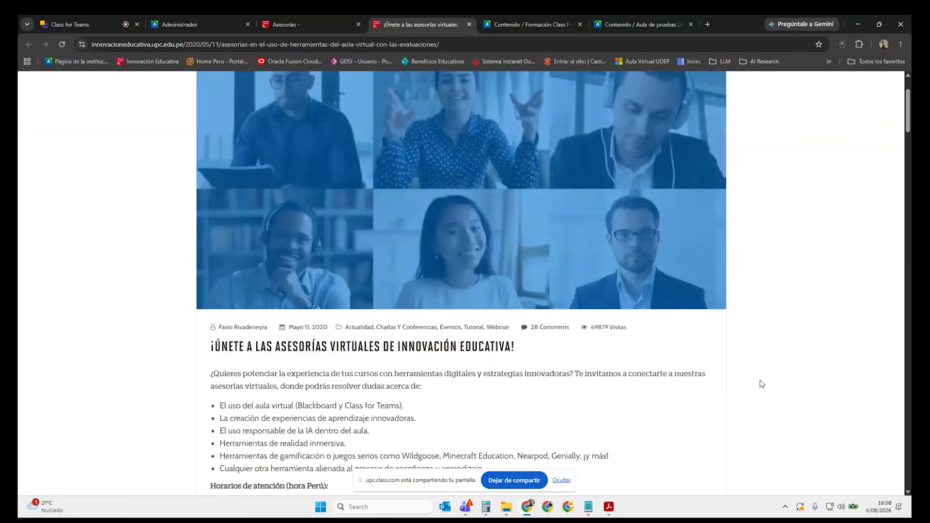
pyautogui.scroll(2, 806, 349)
pyautogui.scroll(-5, 807, 348)
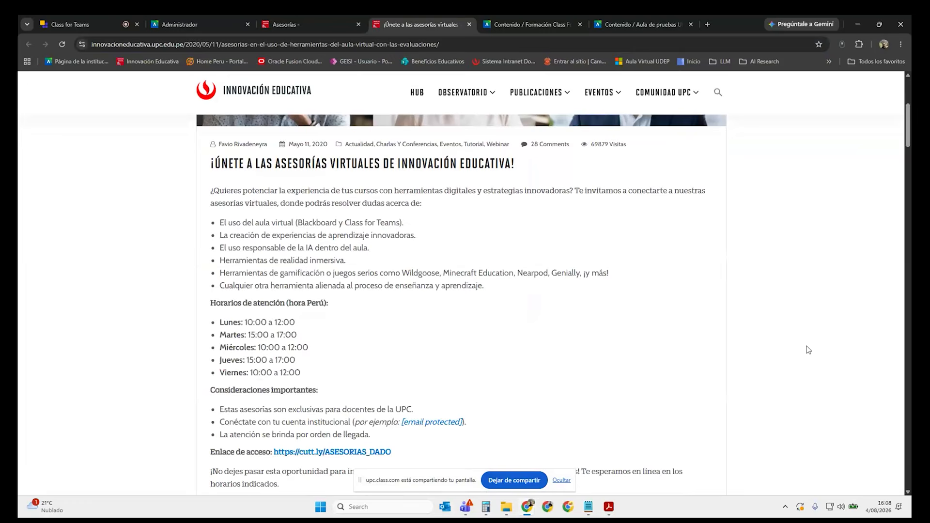
pyautogui.scroll(-1, 807, 349)
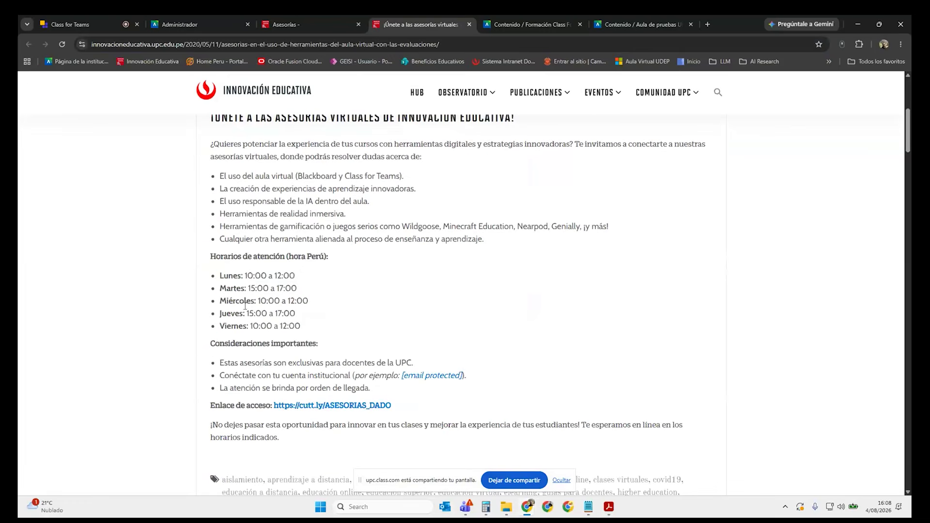
pyautogui.moveTo(310, 331); pyautogui.dragTo(217, 274)
pyautogui.click(253, 285)
pyautogui.scroll(3, 445, 307)
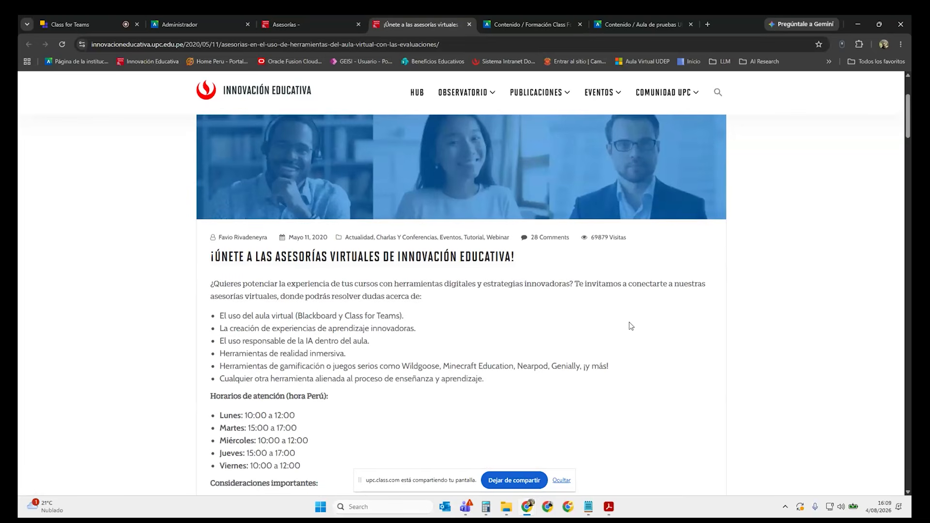
pyautogui.scroll(-1, 628, 327)
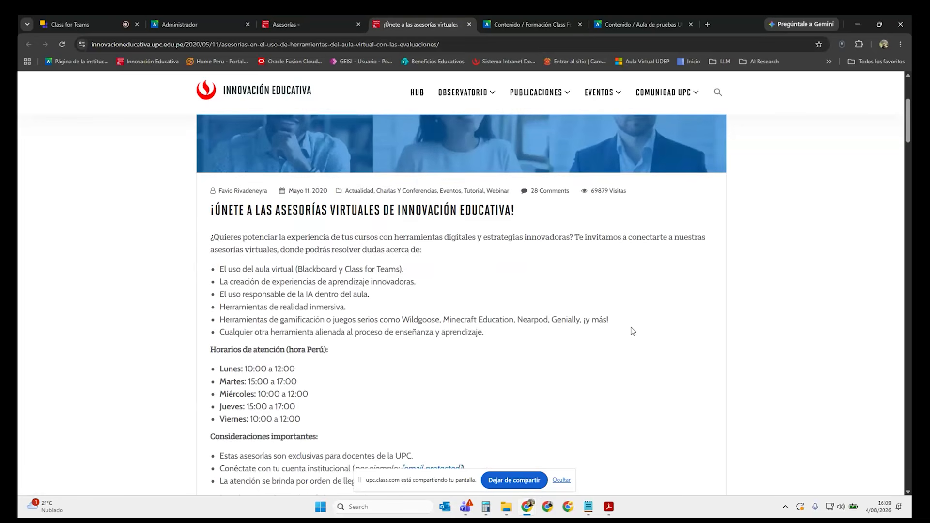
pyautogui.scroll(1, 426, 207)
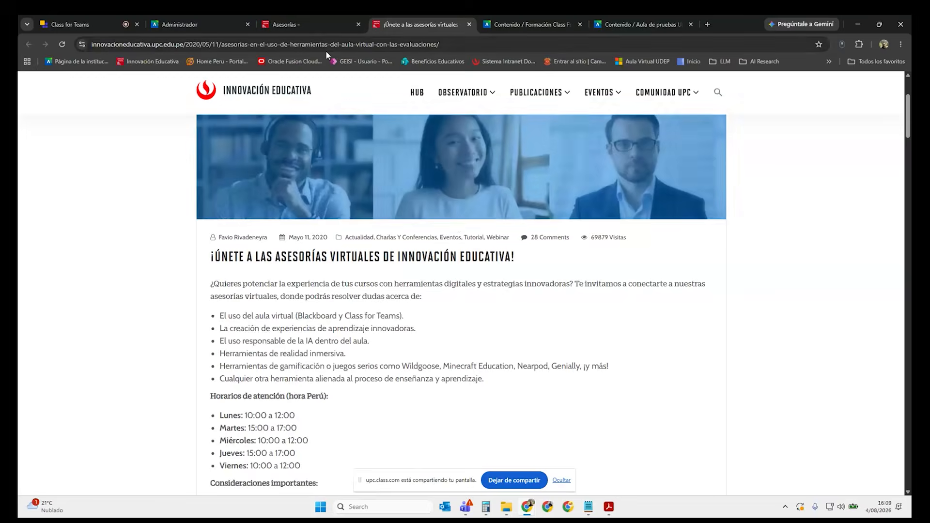
# Share the Aula Virtual Asesorías page link in the class meeting chat.
pyautogui.click(326, 22)
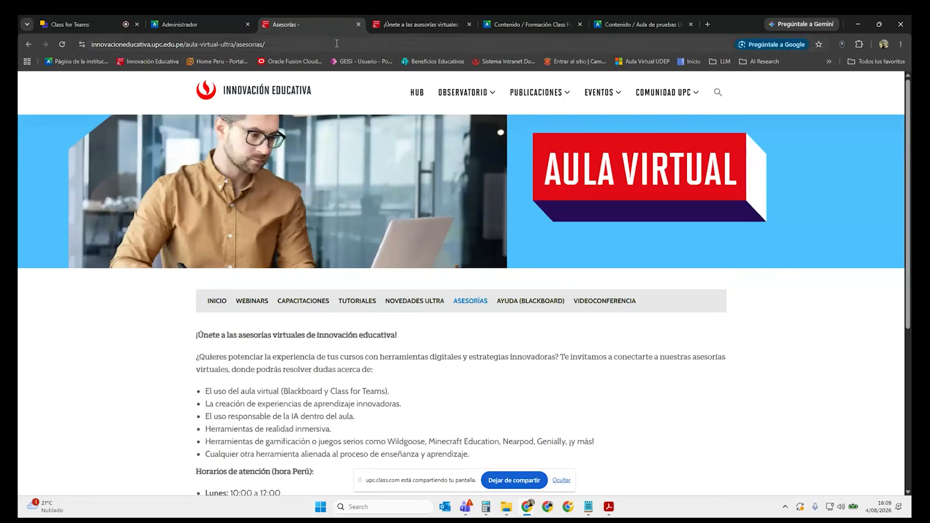
pyautogui.click(337, 44)
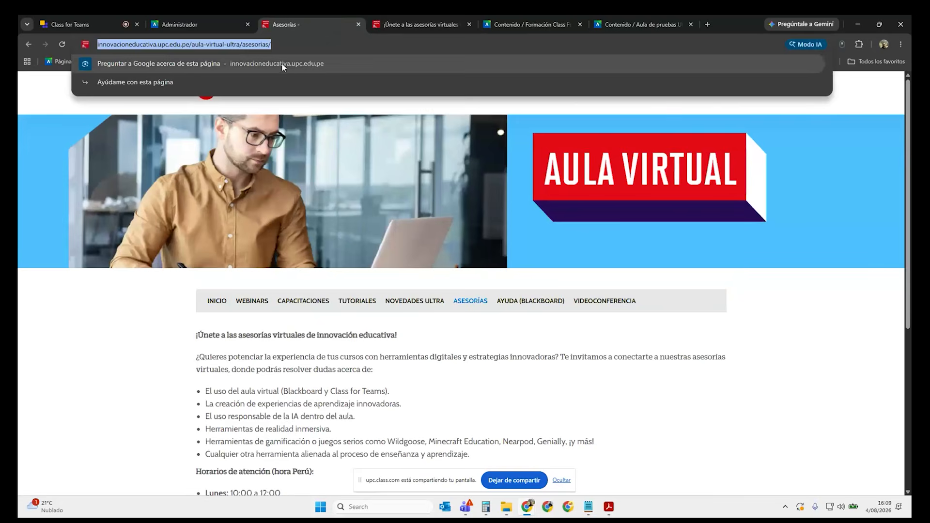
pyautogui.click(79, 23)
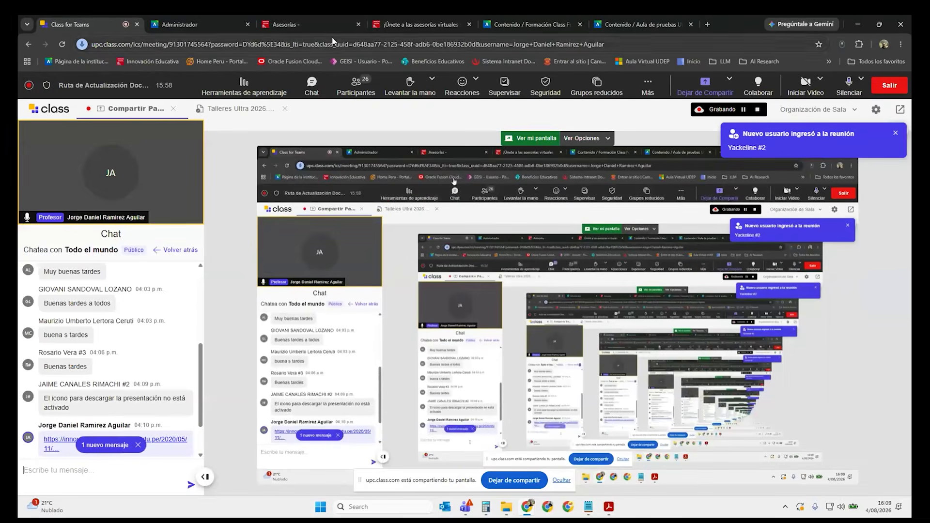
# Go back to the Asesorías page and open the Aula Virtual site's Webinars section.
pyautogui.click(316, 19)
pyautogui.scroll(-3, 449, 191)
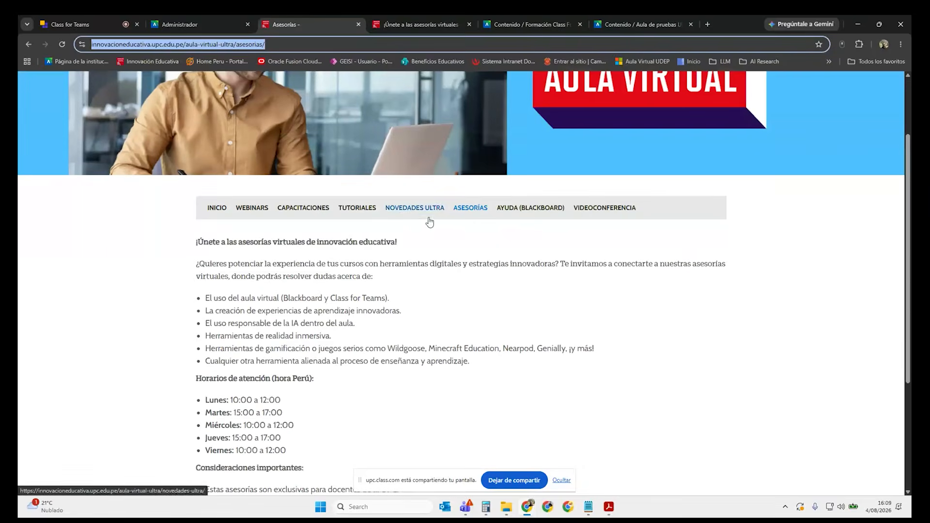
pyautogui.scroll(1, 219, 188)
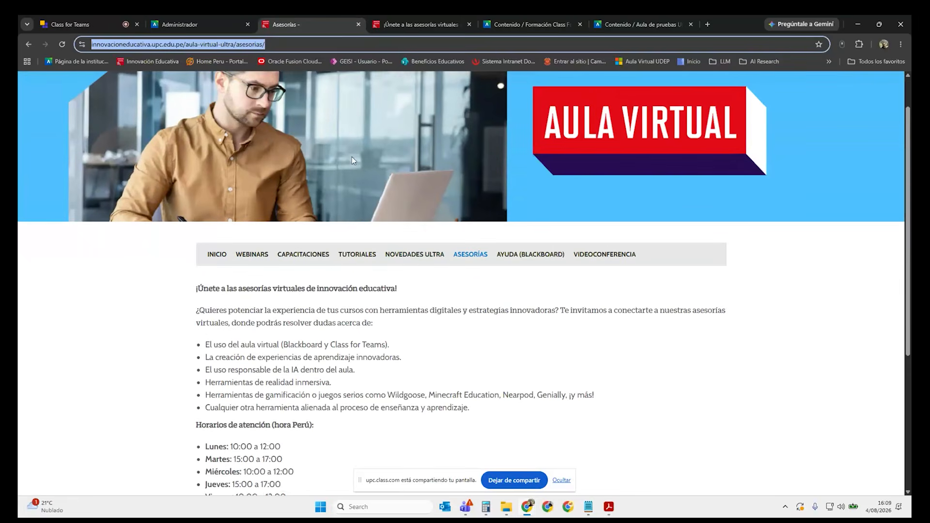
pyautogui.click(256, 260)
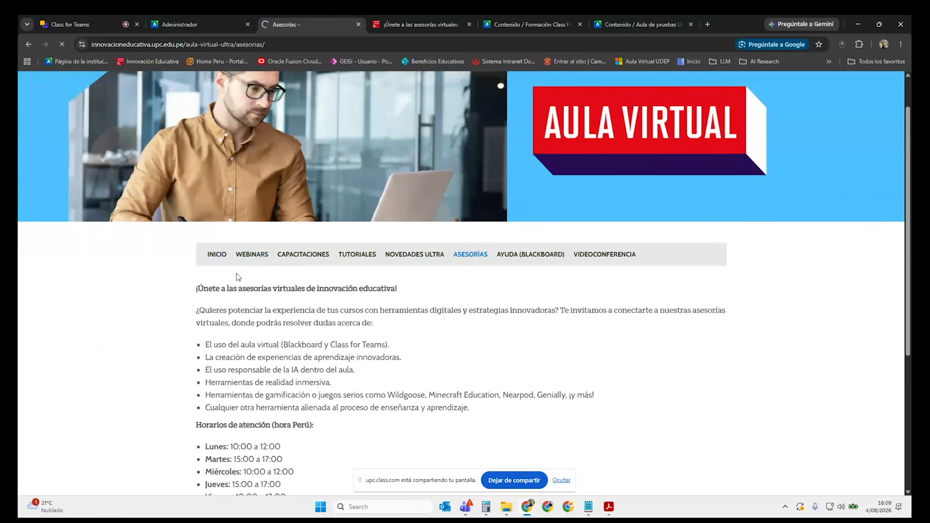
pyautogui.scroll(1, 339, 289)
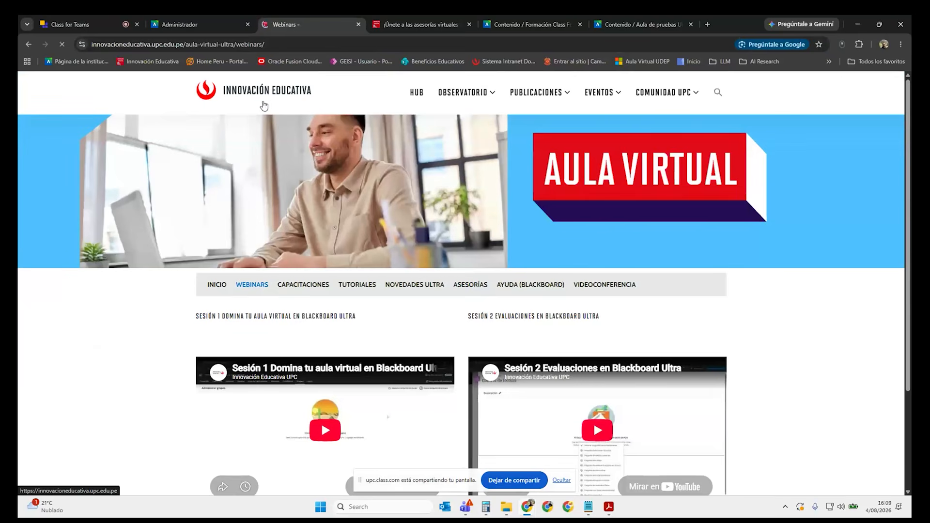
# Open the Aula Virtual Ultra page for teachers under Comunidad UPC.
pyautogui.moveTo(692, 94)
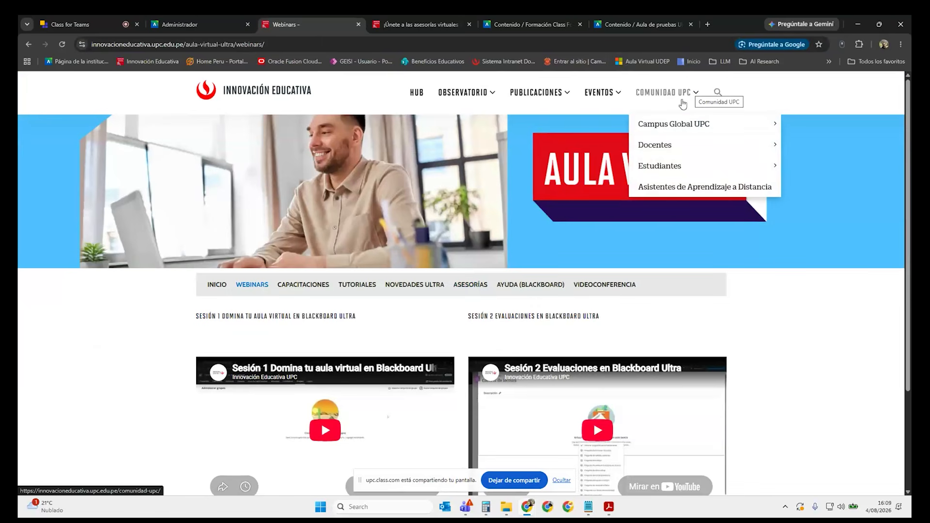
pyautogui.moveTo(689, 148)
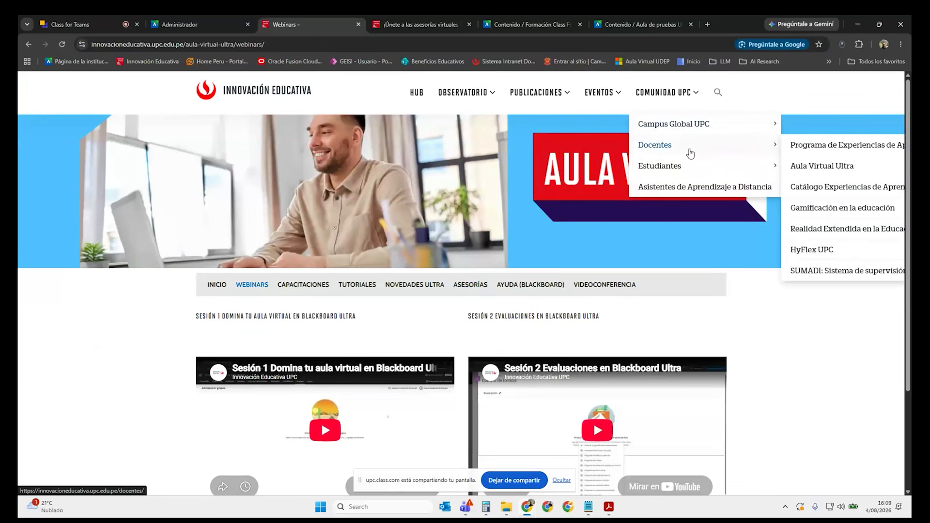
pyautogui.click(809, 168)
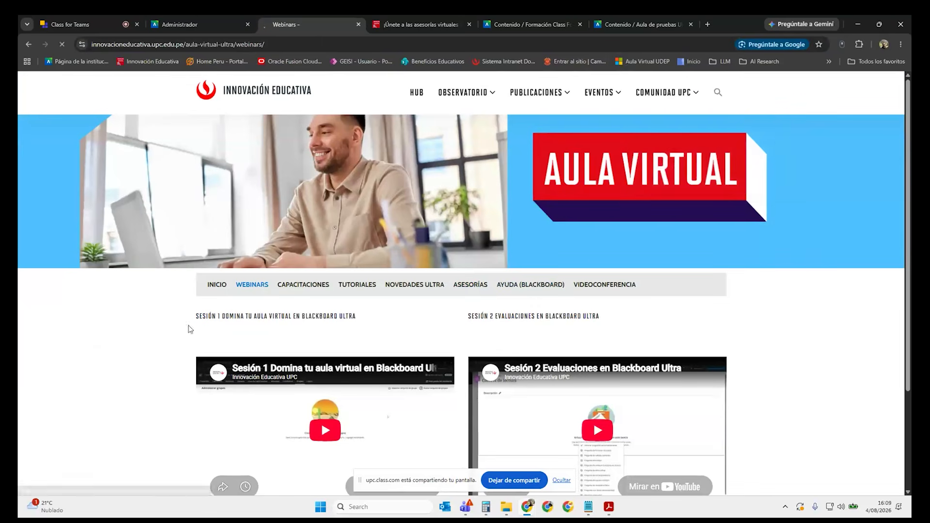
# Open the Asesorías section of the Aula Virtual site and view its attention hours.
pyautogui.moveTo(487, 111)
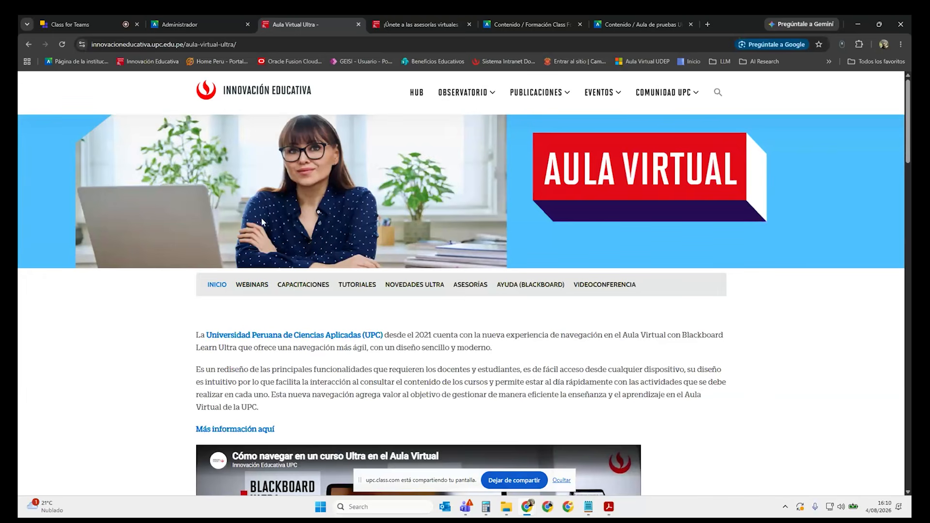
pyautogui.click(252, 285)
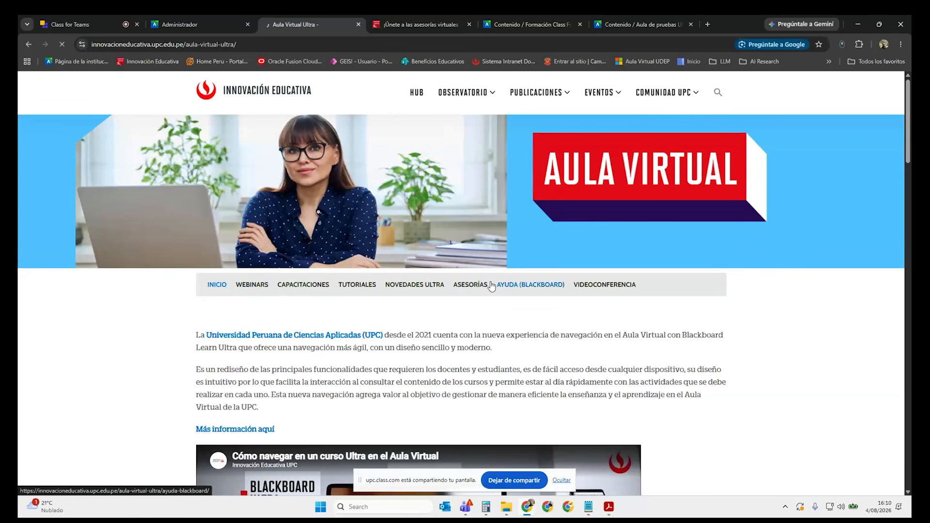
pyautogui.scroll(-2, 511, 316)
pyautogui.scroll(1, 475, 228)
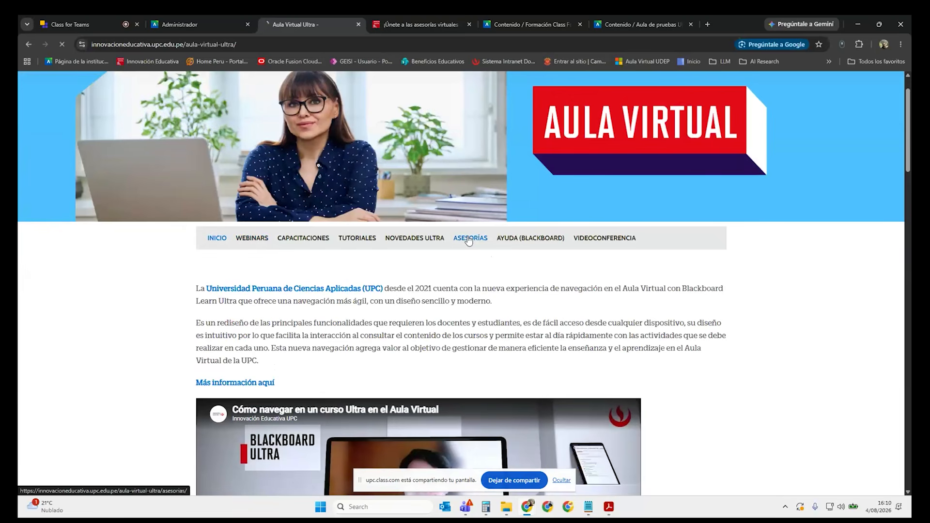
pyautogui.click(478, 241)
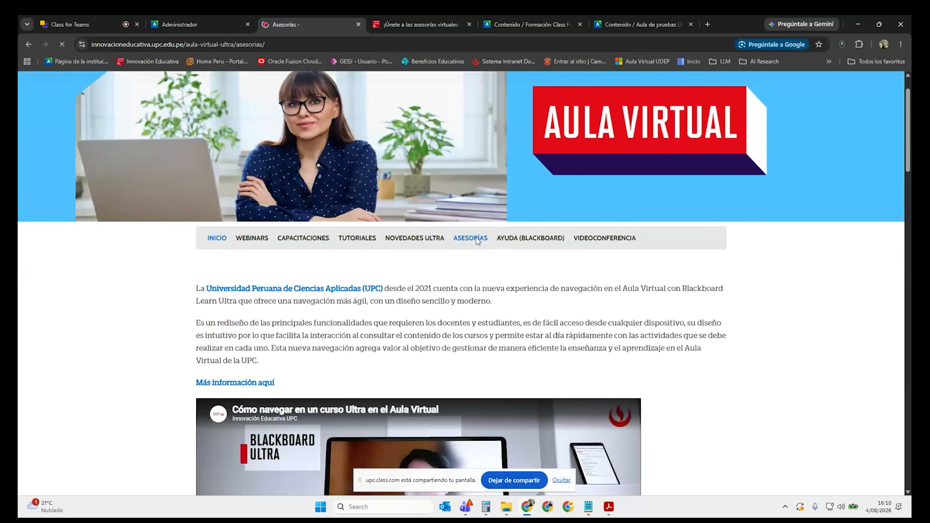
pyautogui.scroll(-3, 479, 241)
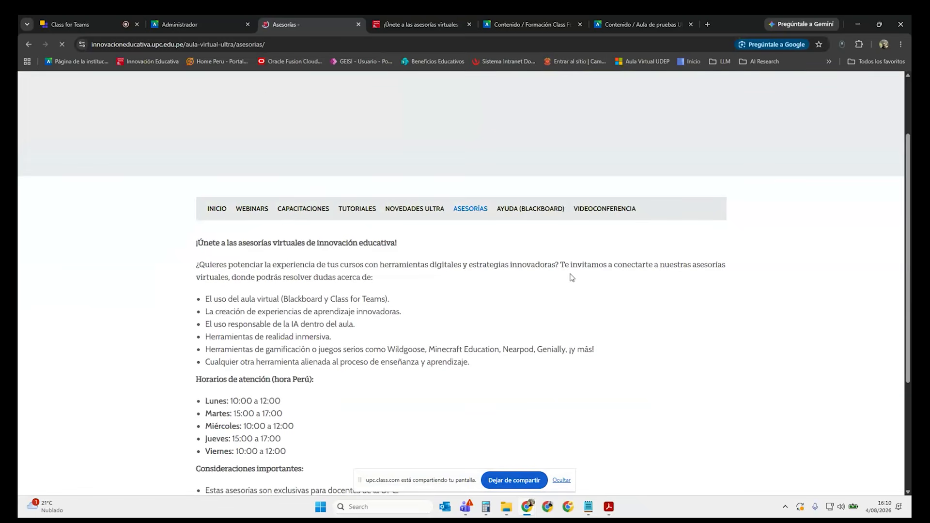
# Check the newest message in the class meeting chat and show the "Sesión 2" agenda slide in Acrobat.
pyautogui.click(102, 17)
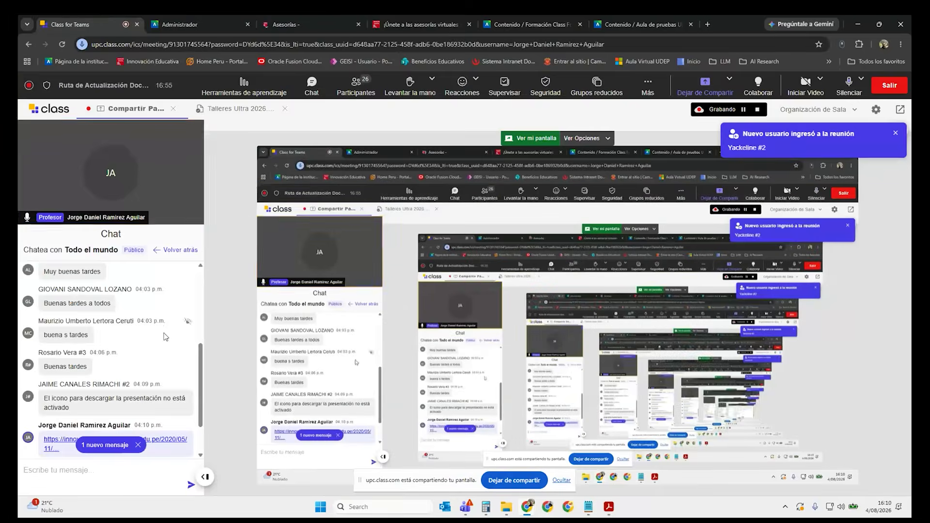
pyautogui.scroll(-1, 166, 336)
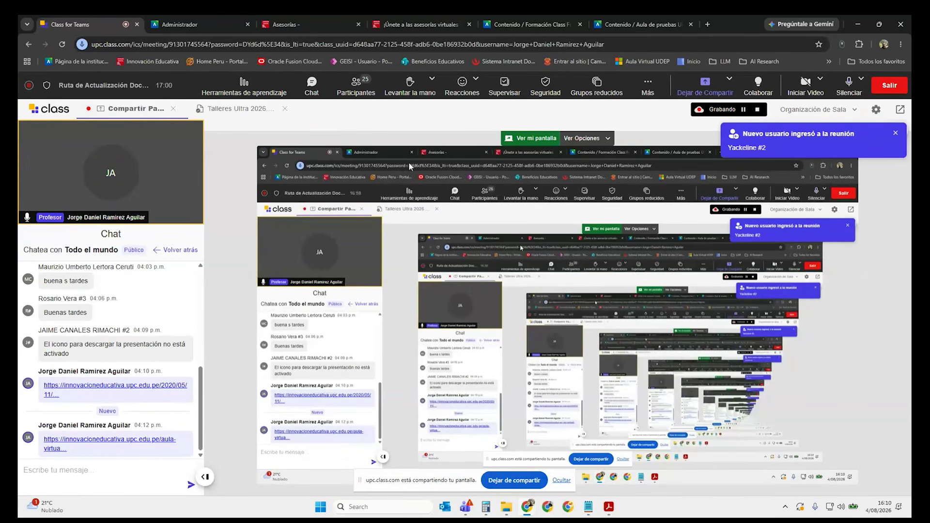
pyautogui.click(611, 509)
pyautogui.scroll(-3, 584, 296)
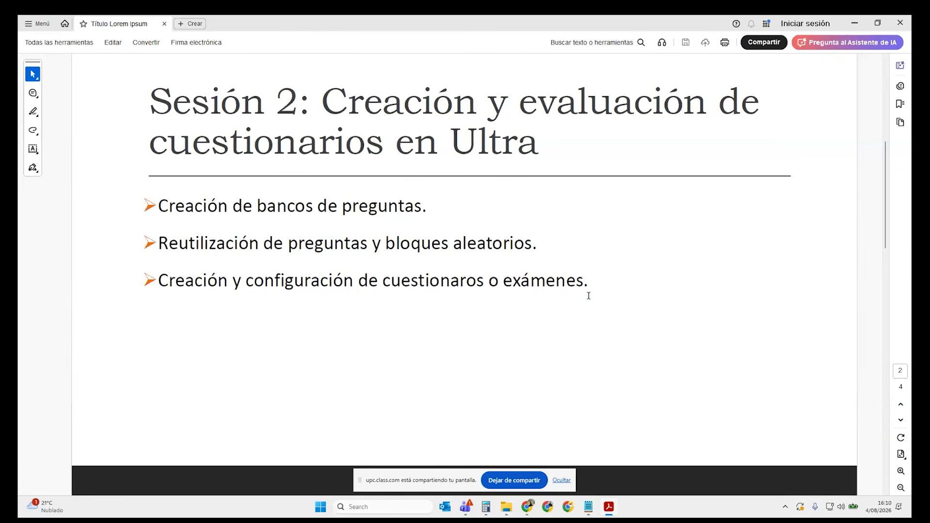
# Switch to Chrome and bring up the content page of the Aula de pruebas Ultra 2 course.
pyautogui.moveTo(528, 513)
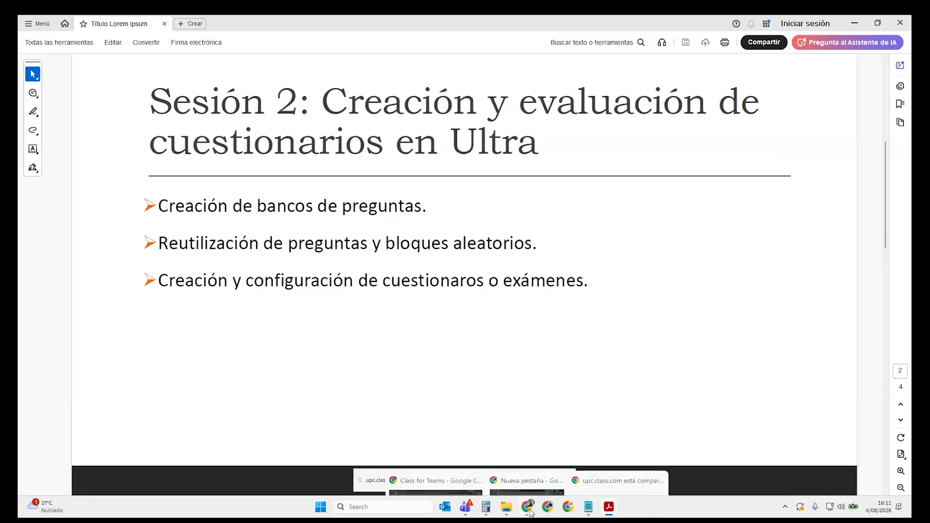
pyautogui.click(436, 460)
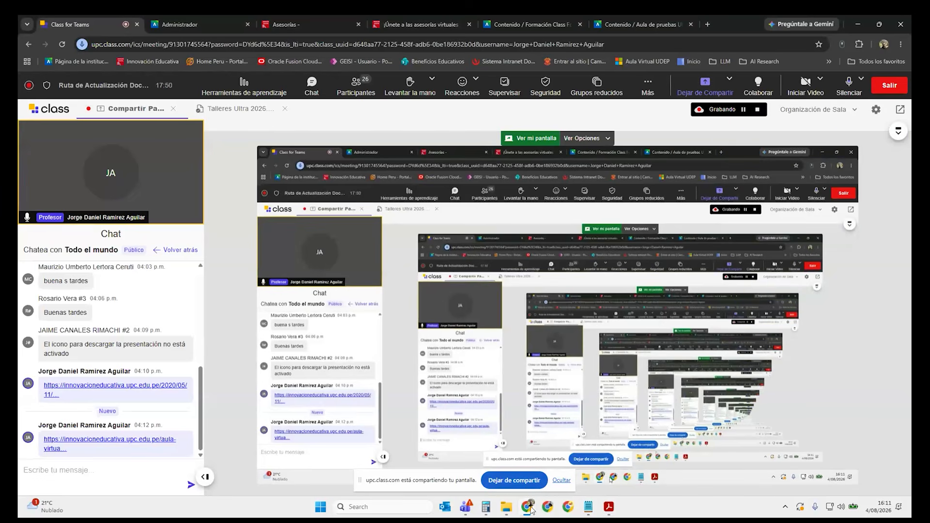
pyautogui.moveTo(528, 508)
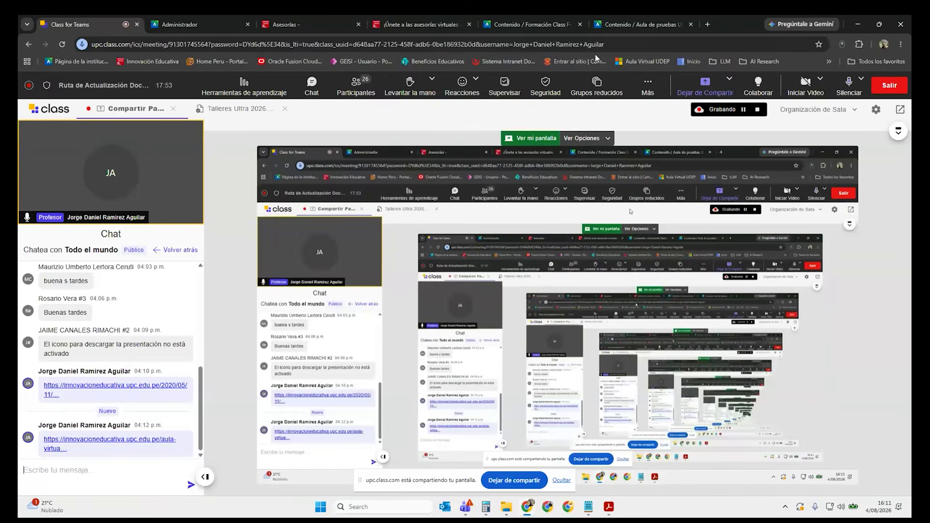
pyautogui.click(612, 25)
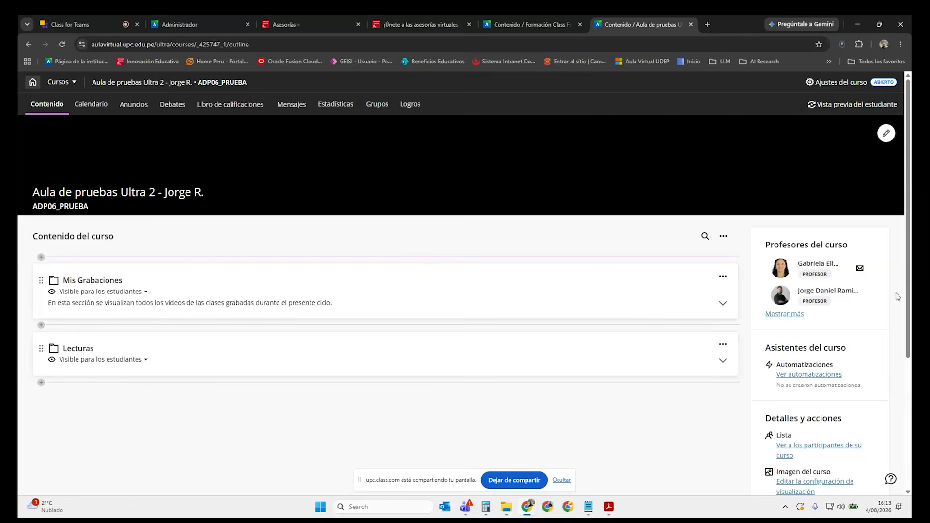
# Open the course's question bank administration and look through the list of existing banks.
pyautogui.scroll(-4, 897, 292)
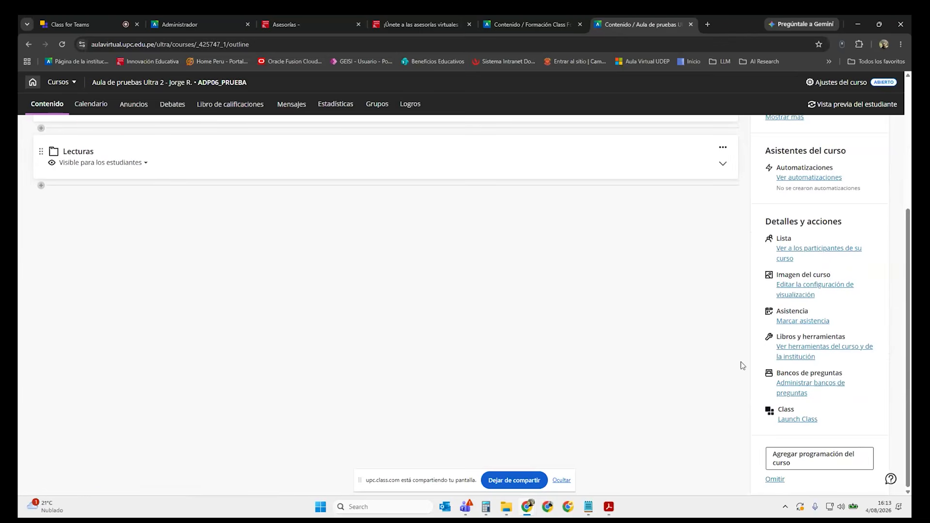
pyautogui.click(801, 382)
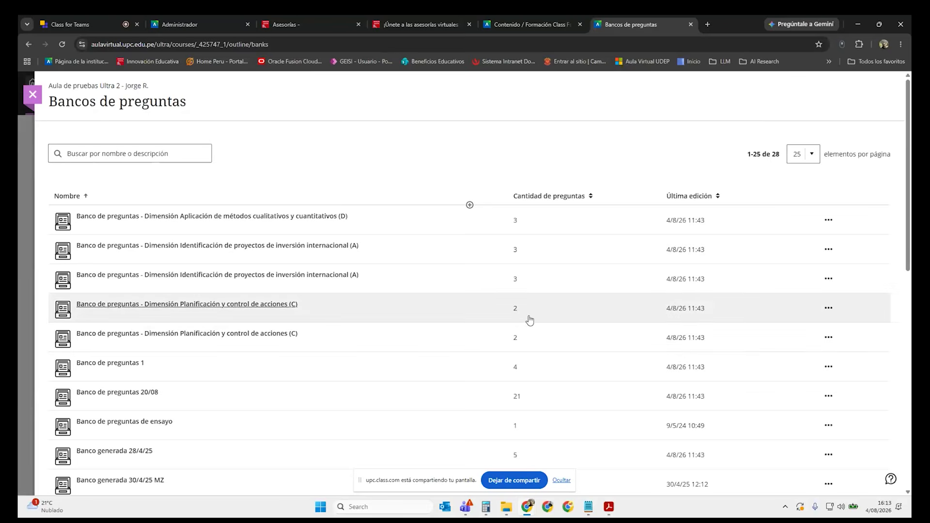
pyautogui.scroll(-7, 530, 320)
pyautogui.scroll(7, 528, 320)
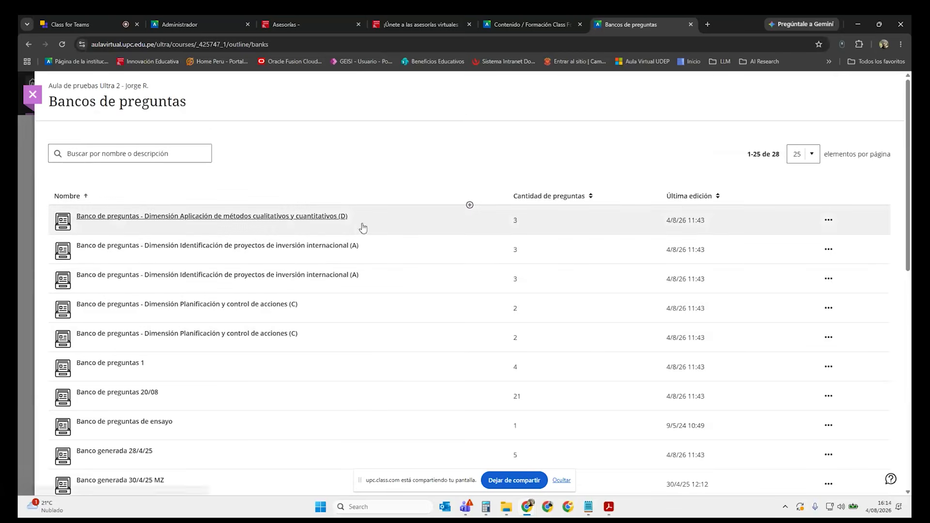
pyautogui.scroll(-1, 401, 325)
pyautogui.scroll(1, 401, 325)
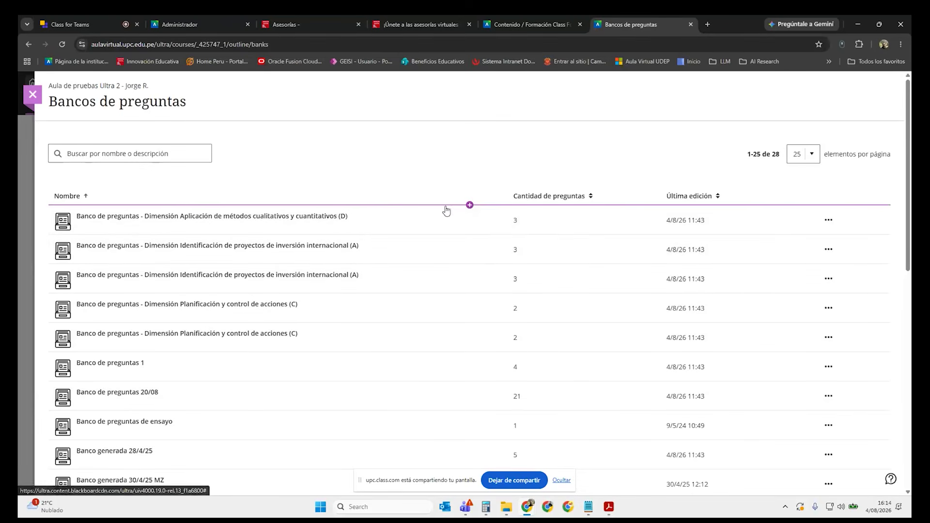
# Review the options for adding a question bank, dismiss them, and look through the existing banks.
pyautogui.click(469, 205)
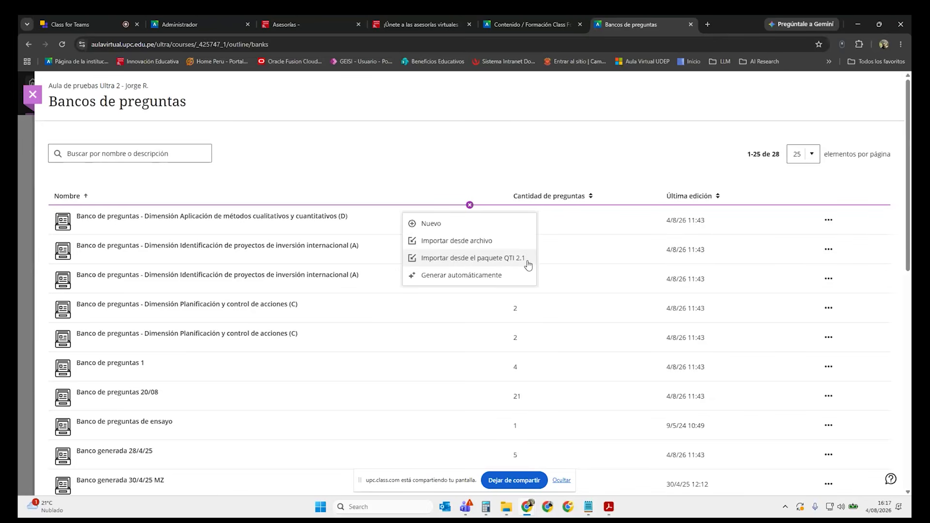
pyautogui.click(426, 167)
pyautogui.scroll(-5, 312, 362)
pyautogui.scroll(5, 324, 369)
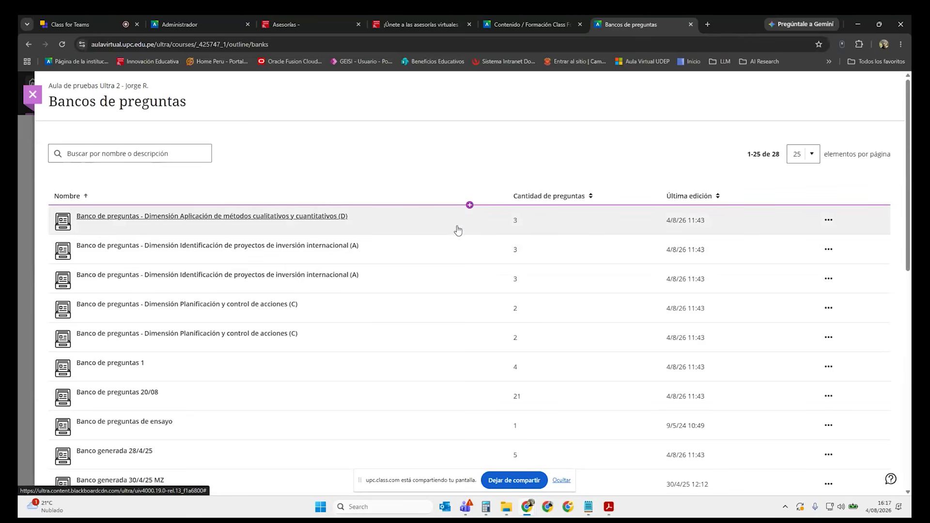
pyautogui.scroll(-3, 411, 274)
pyautogui.scroll(3, 411, 275)
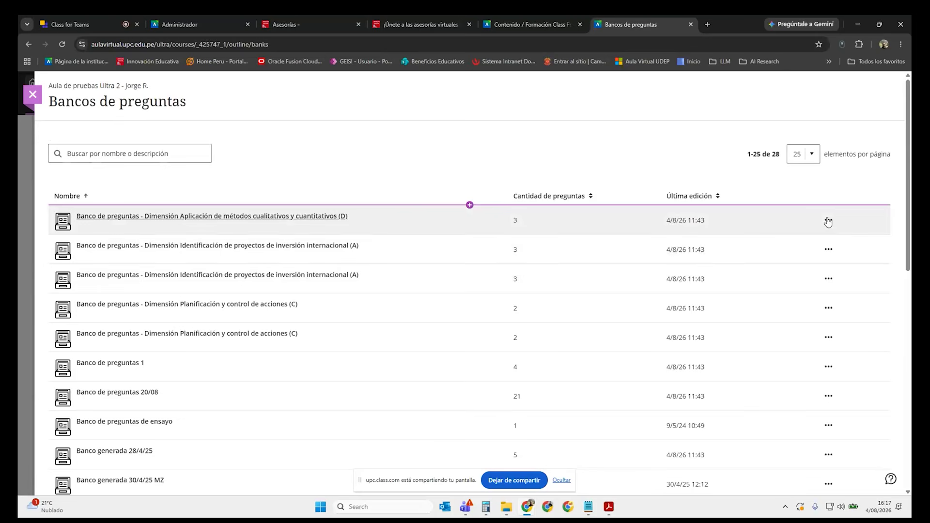
pyautogui.click(829, 220)
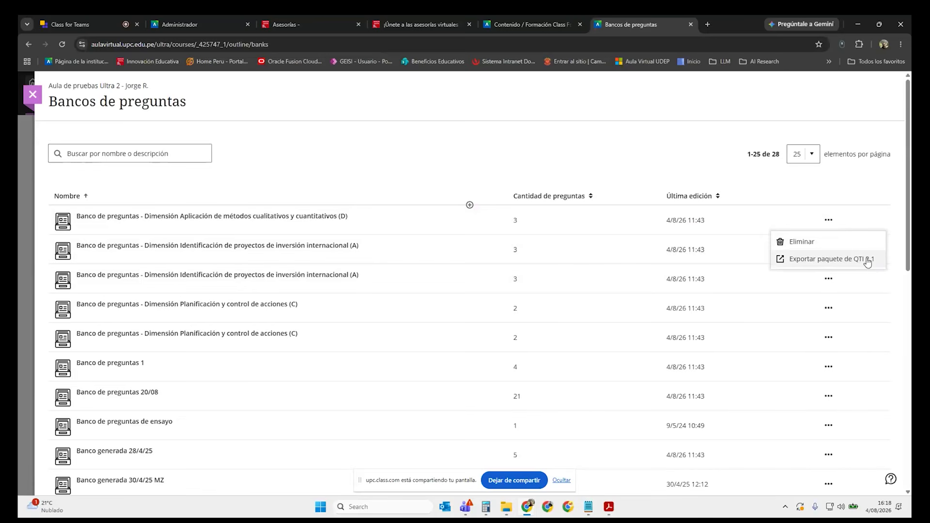
pyautogui.moveTo(507, 513)
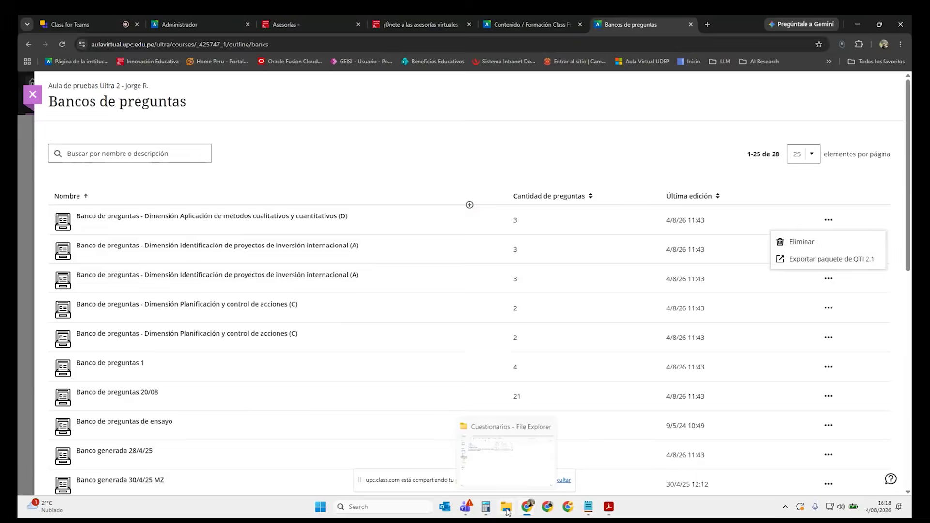
pyautogui.click(533, 468)
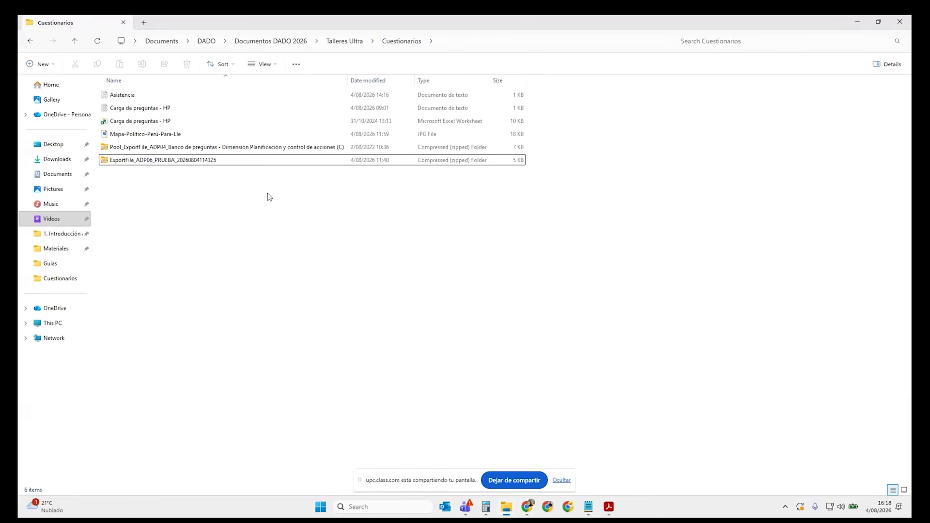
pyautogui.click(218, 150)
pyautogui.click(219, 159)
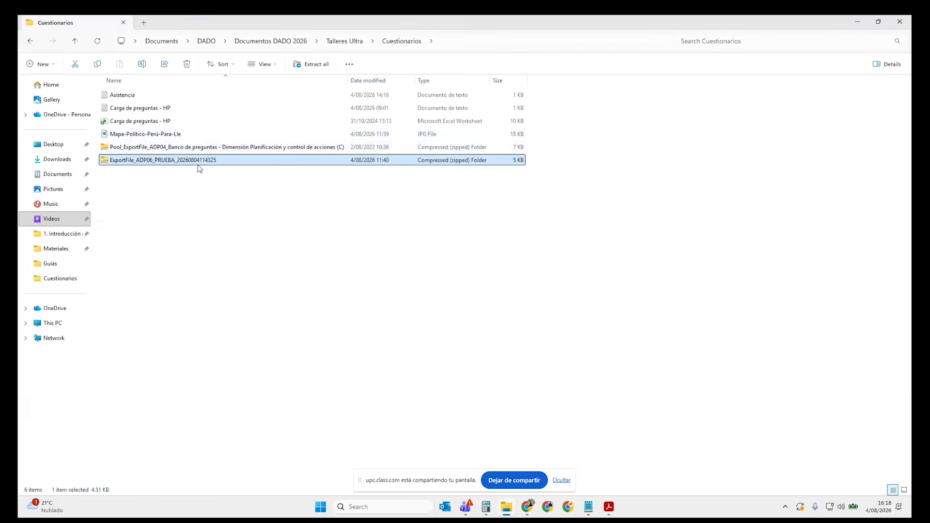
pyautogui.doubleClick(237, 162)
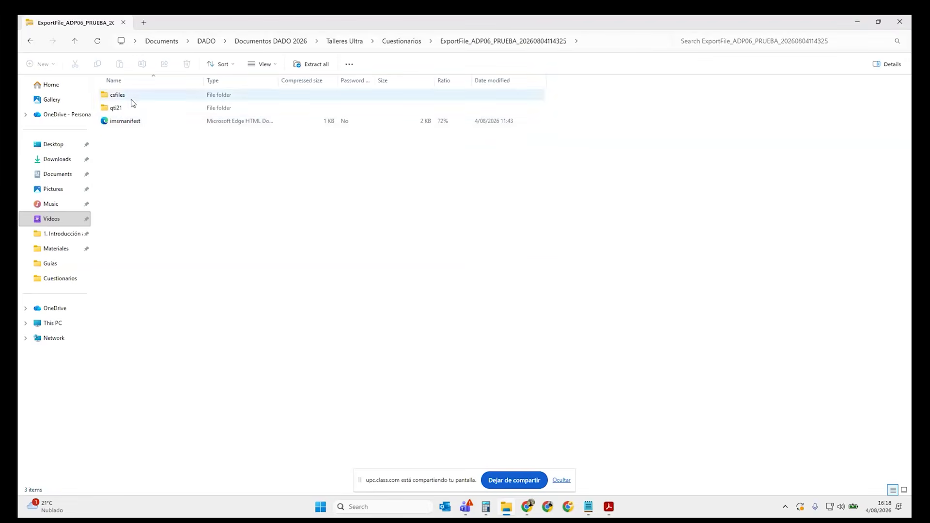
pyautogui.click(407, 41)
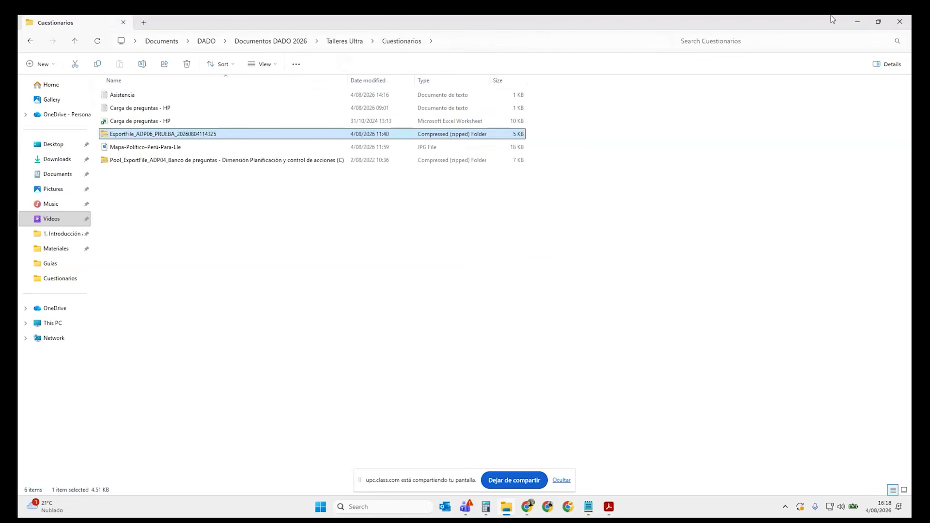
pyautogui.click(857, 25)
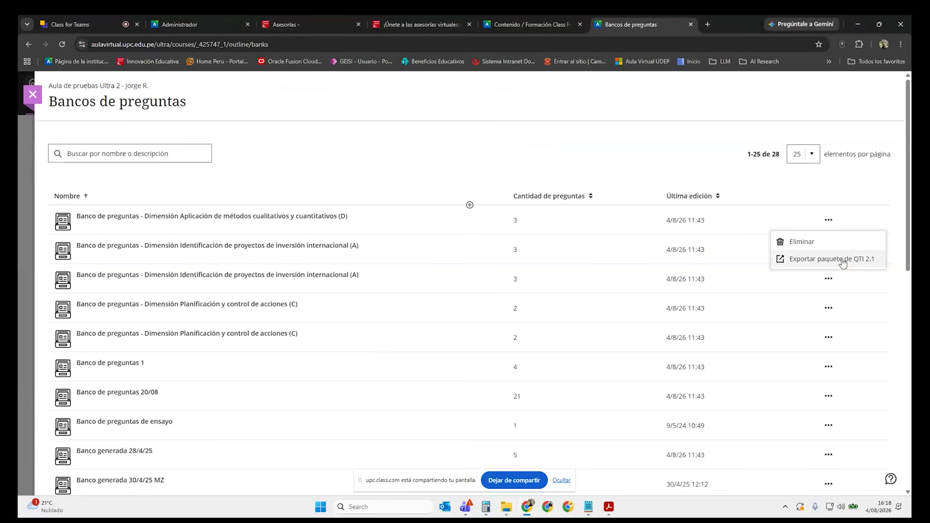
pyautogui.click(796, 187)
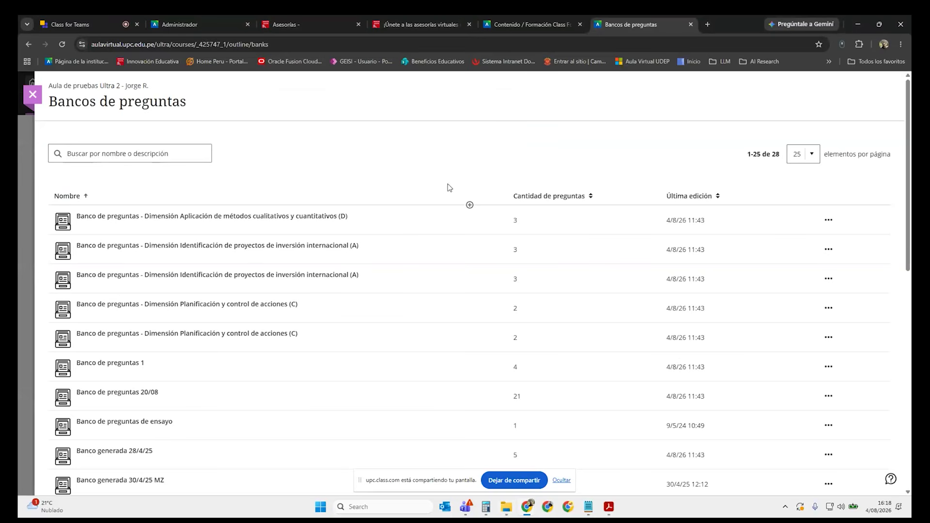
pyautogui.click(470, 206)
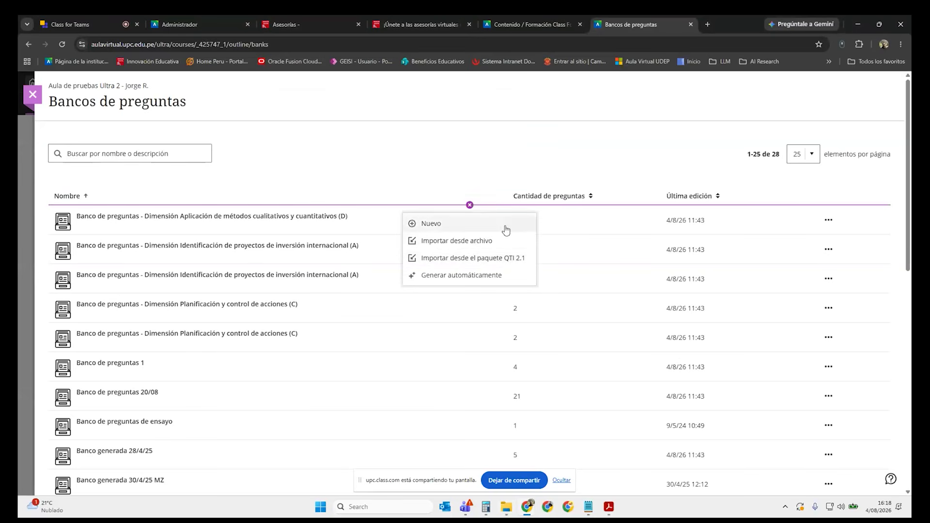
pyautogui.click(494, 260)
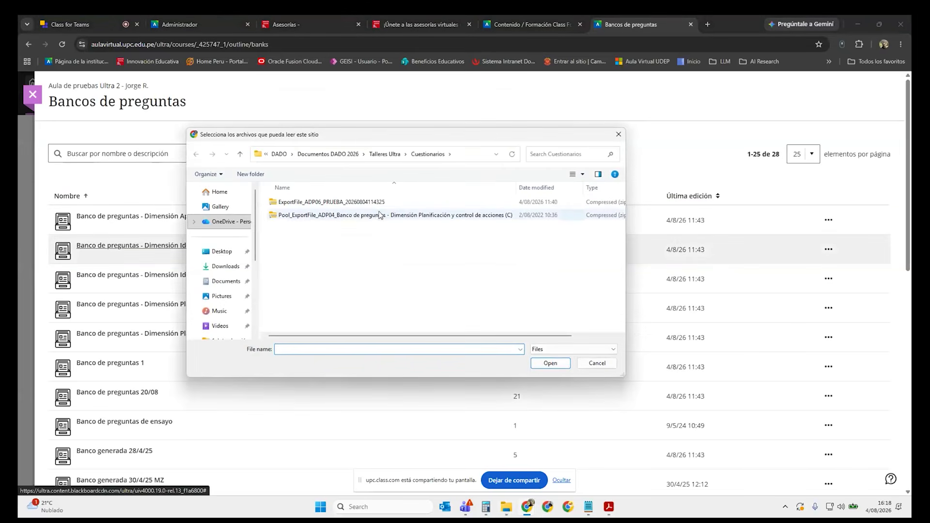
pyautogui.click(383, 201)
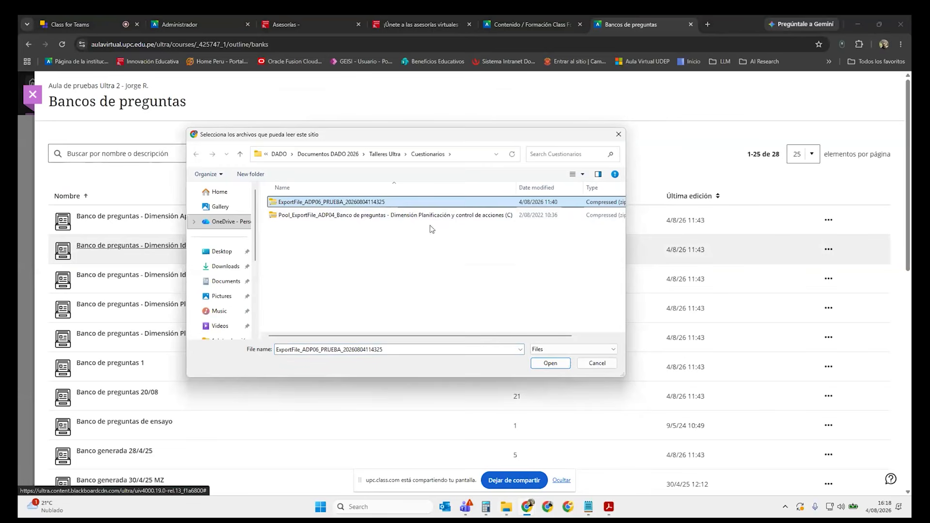
pyautogui.click(551, 364)
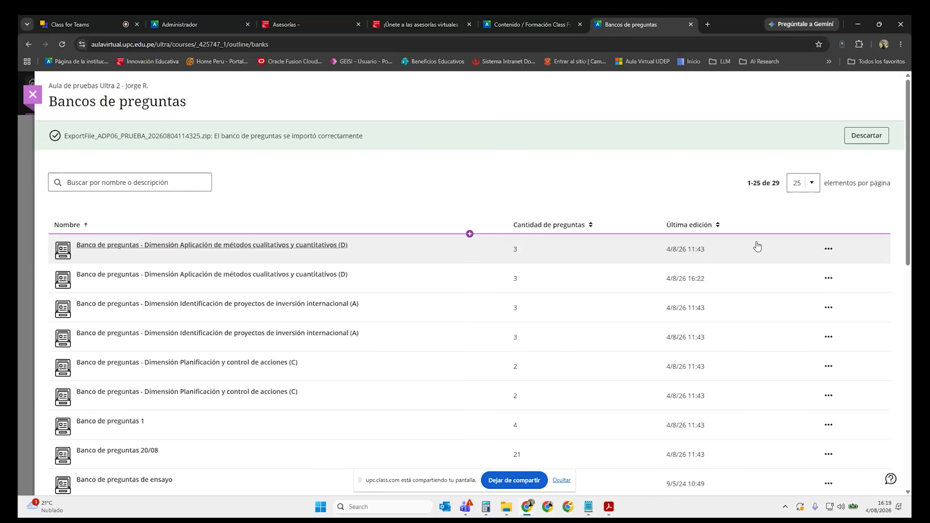
# Dismiss the import notice and delete the older "Dimensión Aplicación de métodos cualitativos y cuantitativos (D)" bank dated 4/8/26 11:43.
pyautogui.click(828, 249)
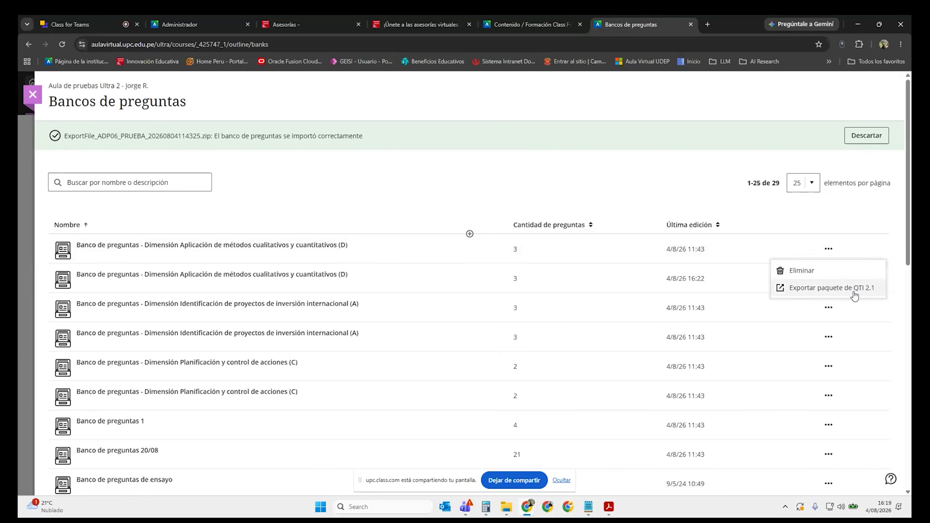
pyautogui.click(715, 198)
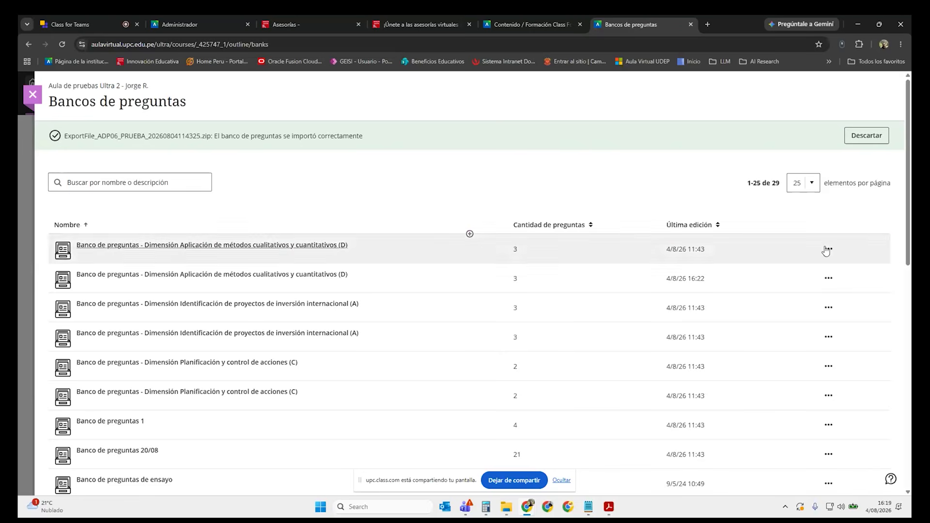
pyautogui.click(856, 138)
pyautogui.click(829, 220)
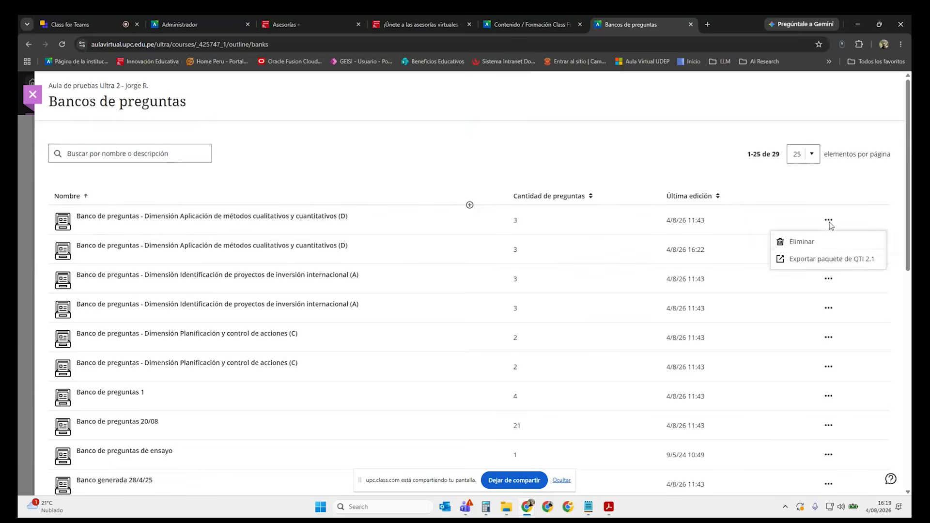
pyautogui.click(802, 242)
pyautogui.click(541, 323)
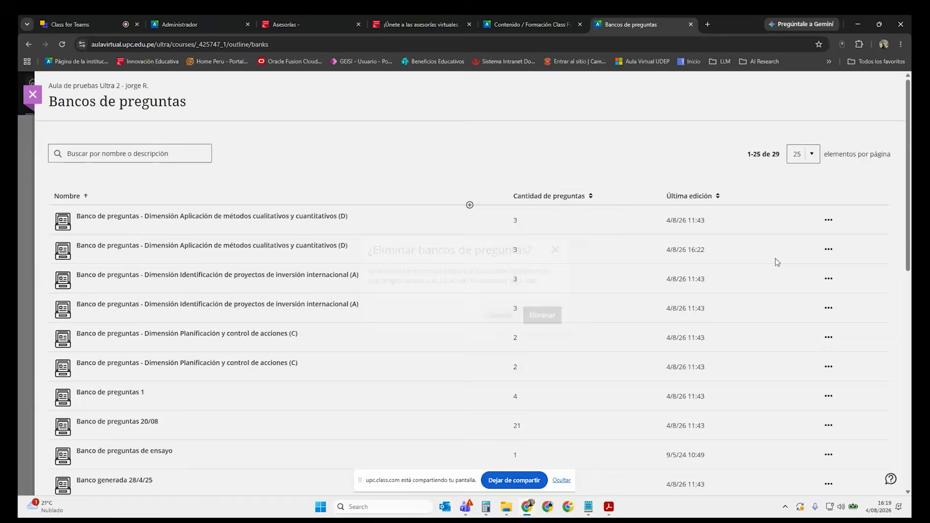
# Create a new empty question bank and check the class meeting chat before returning to the bank editor.
pyautogui.click(470, 205)
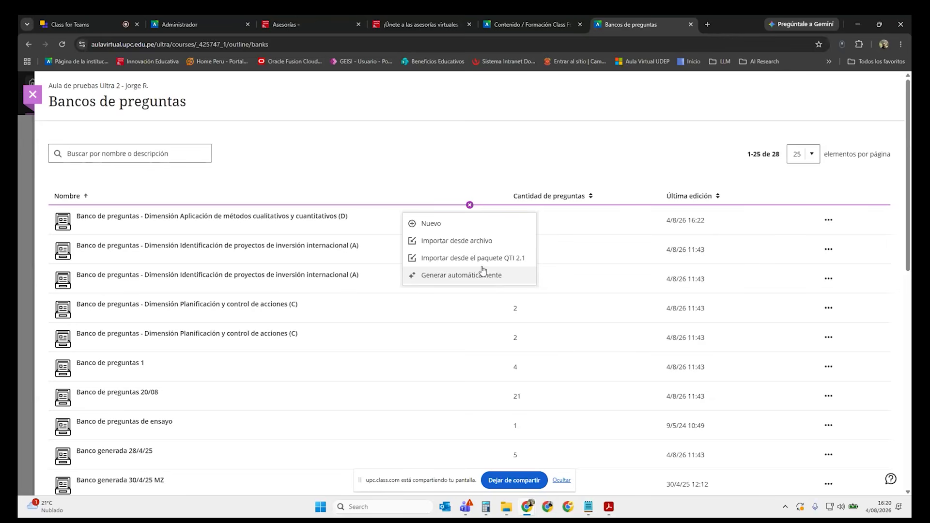
pyautogui.click(480, 224)
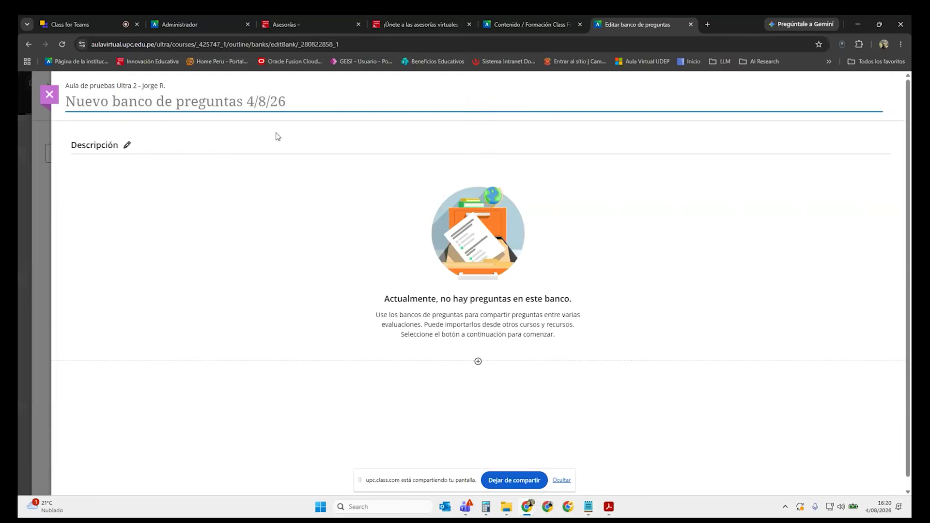
pyautogui.moveTo(115, 17)
pyautogui.click(115, 17)
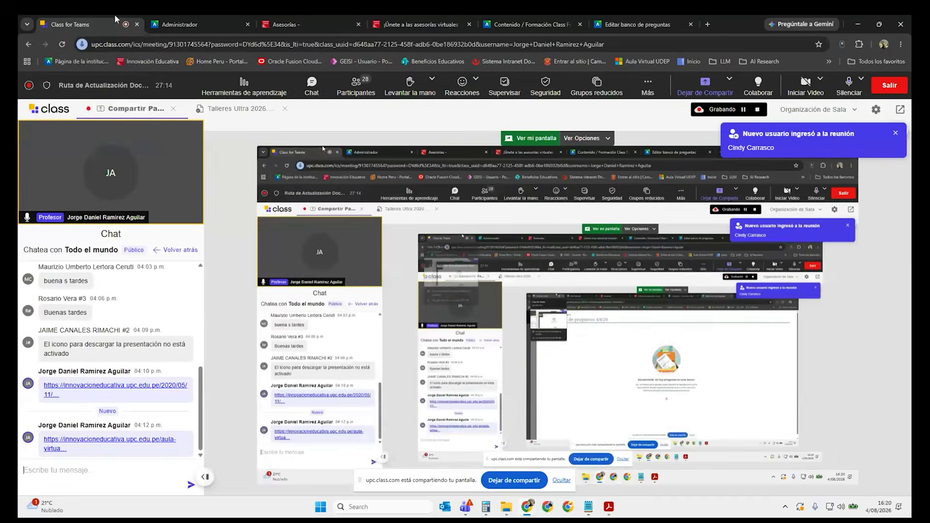
pyautogui.click(601, 23)
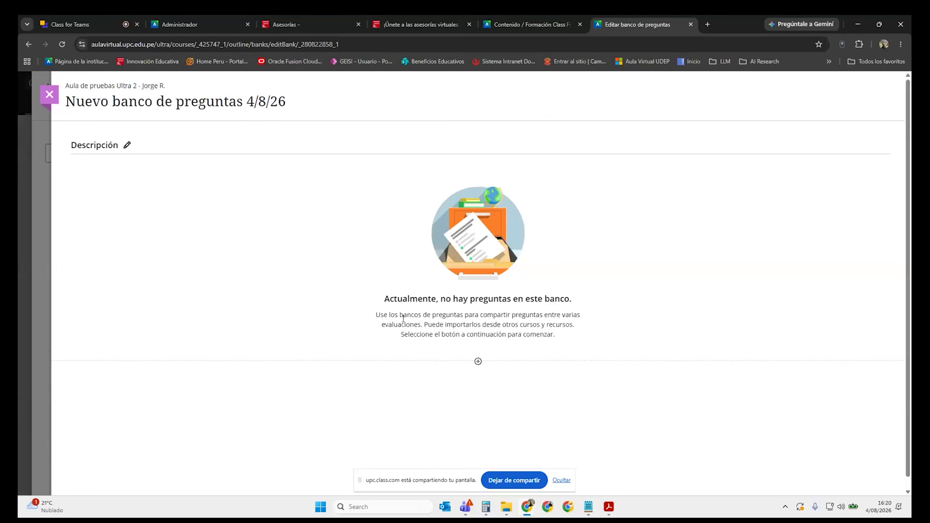
# Rename the new question bank as "Banco de preguntas 04/08".
pyautogui.click(295, 101)
pyautogui.moveTo(320, 101); pyautogui.dragTo(65, 101)
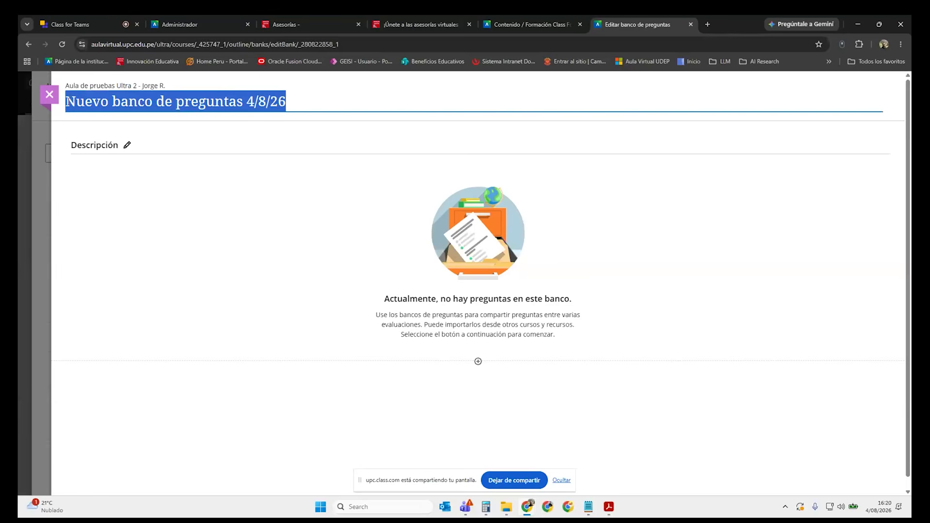
pyautogui.write('Banco de preguntas')
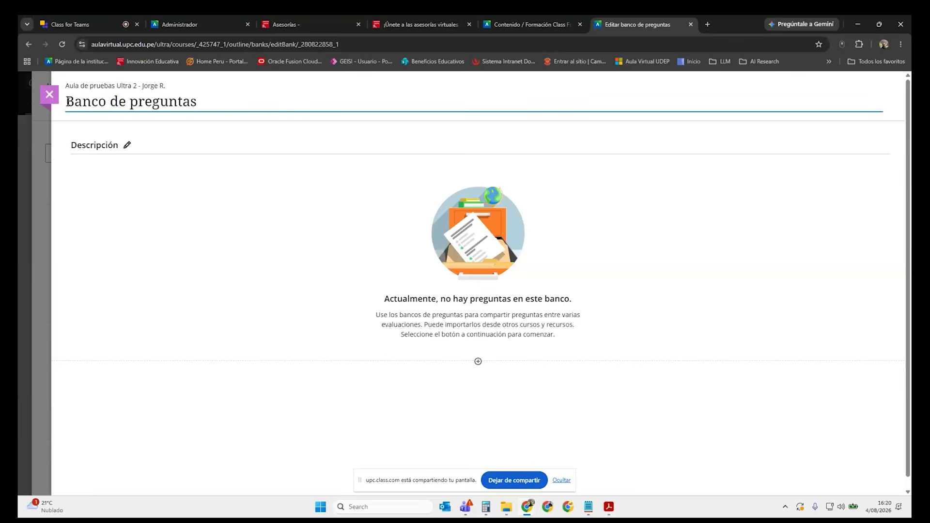
pyautogui.write(' 04/08')
# Add a calculated formula question to the bank and bring its answer formula editor into view.
pyautogui.click(478, 362)
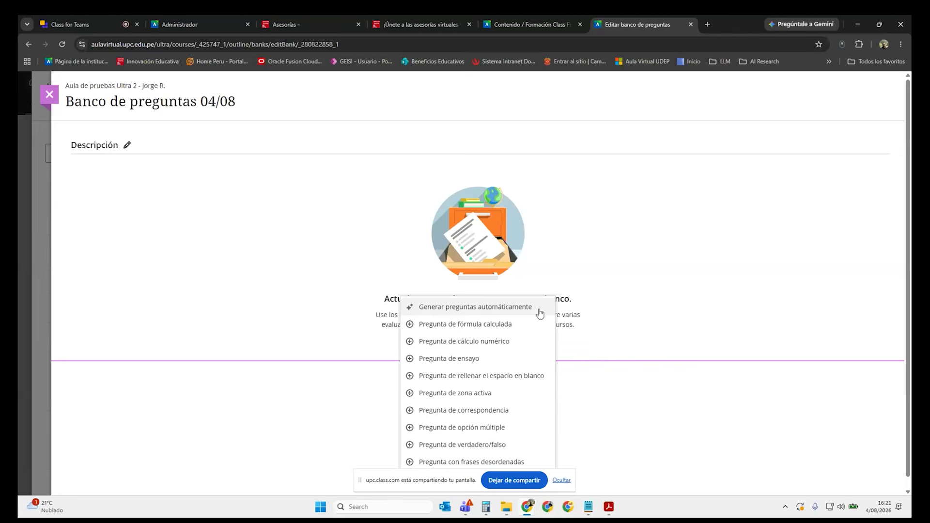
pyautogui.click(536, 325)
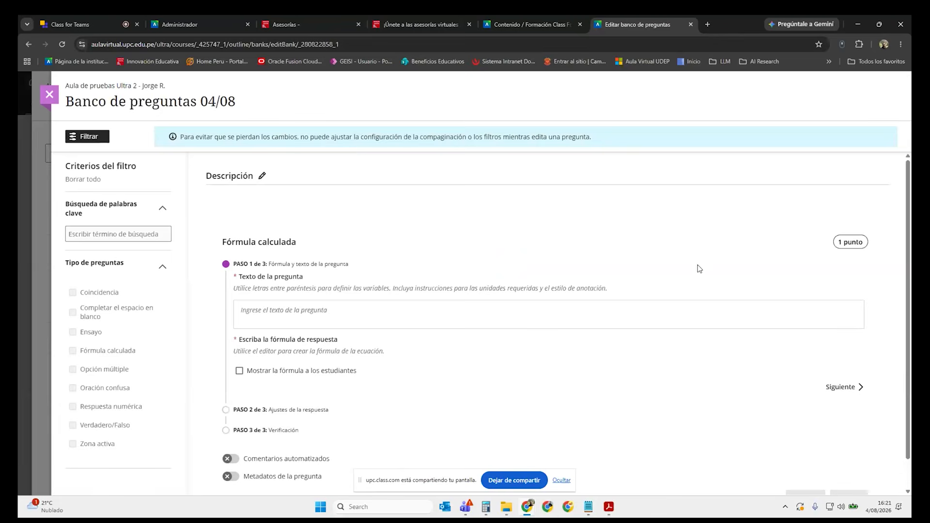
pyautogui.scroll(-2, 651, 269)
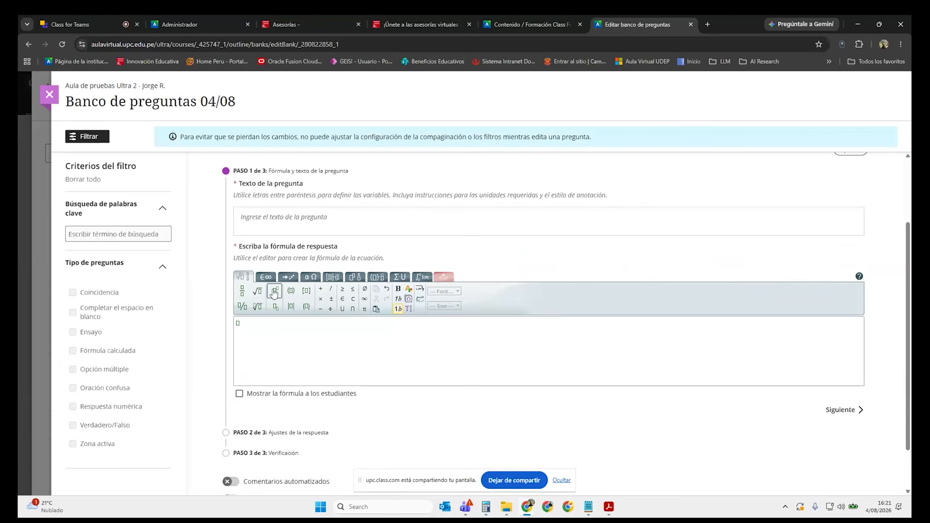
# Enter a fraction in the answer formula with 2 as numerator and 3√9 as denominator.
pyautogui.click(243, 292)
pyautogui.write('2')
pyautogui.click(240, 334)
pyautogui.write('3')
pyautogui.click(258, 291)
pyautogui.write('9')
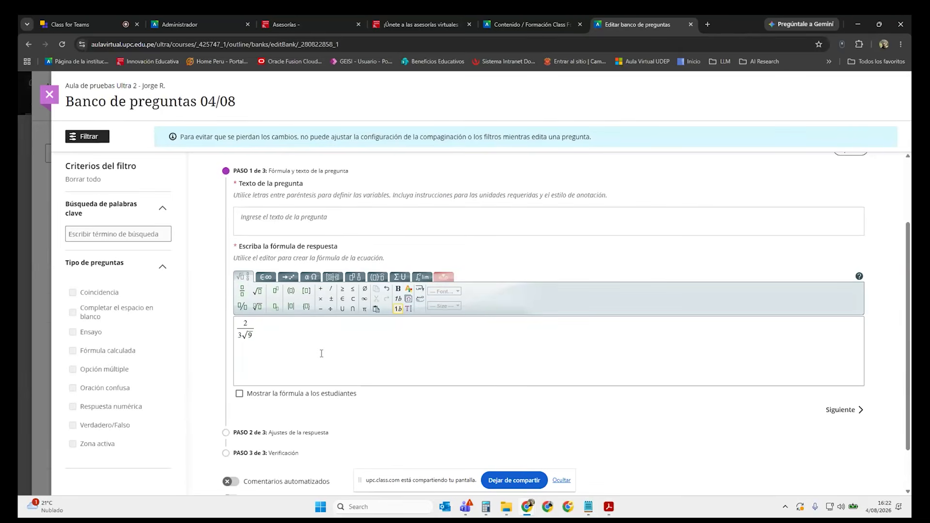
# Extend the answer formula after the fraction with + x².
pyautogui.click(263, 328)
pyautogui.click(320, 289)
pyautogui.click(275, 292)
pyautogui.write('x2')
pyautogui.press('Right')
pyautogui.click(271, 329)
pyautogui.press('BackSpace')
# Examine the question text field and the answer formula editor's symbol sets, and discard the calculated formula question.
pyautogui.click(297, 221)
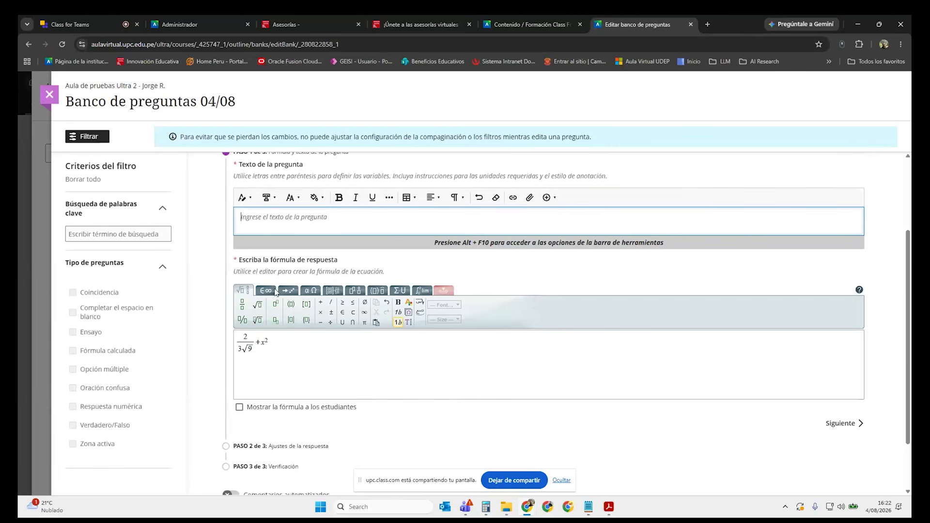
pyautogui.click(283, 348)
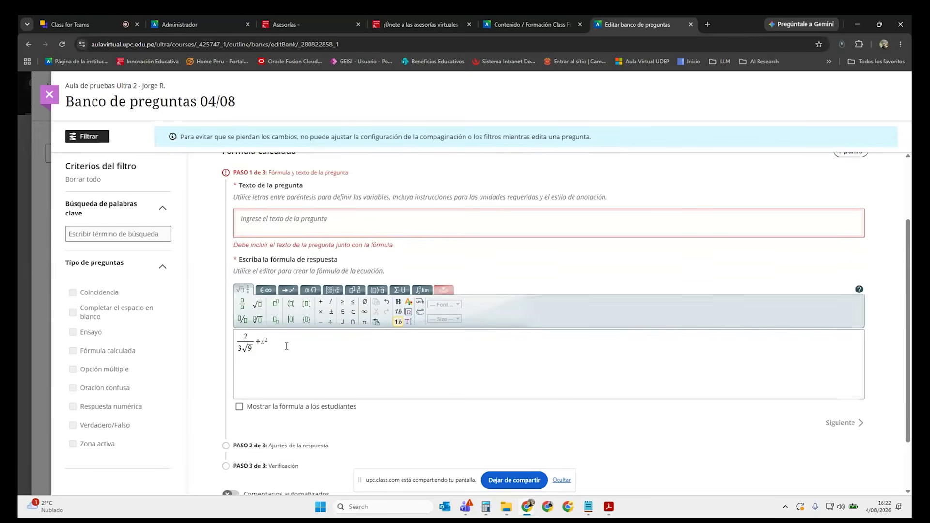
pyautogui.scroll(-2, 287, 346)
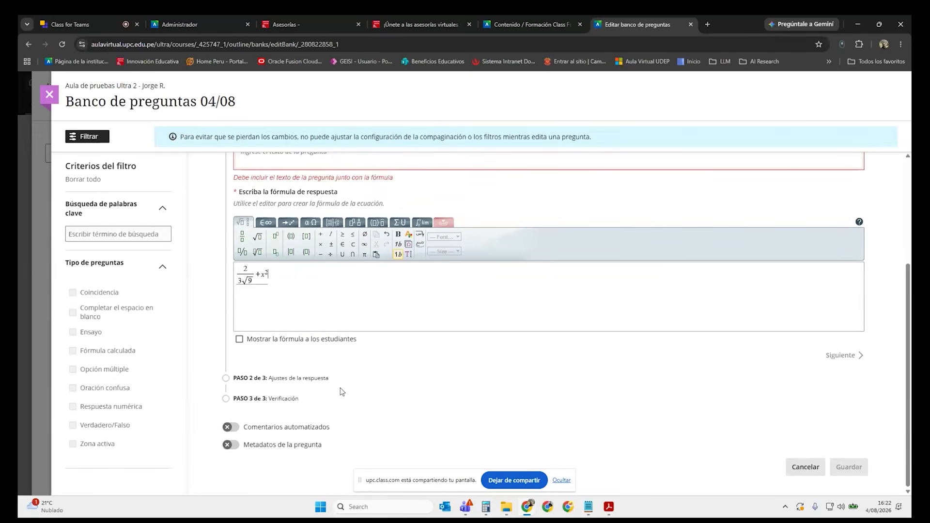
pyautogui.scroll(4, 679, 364)
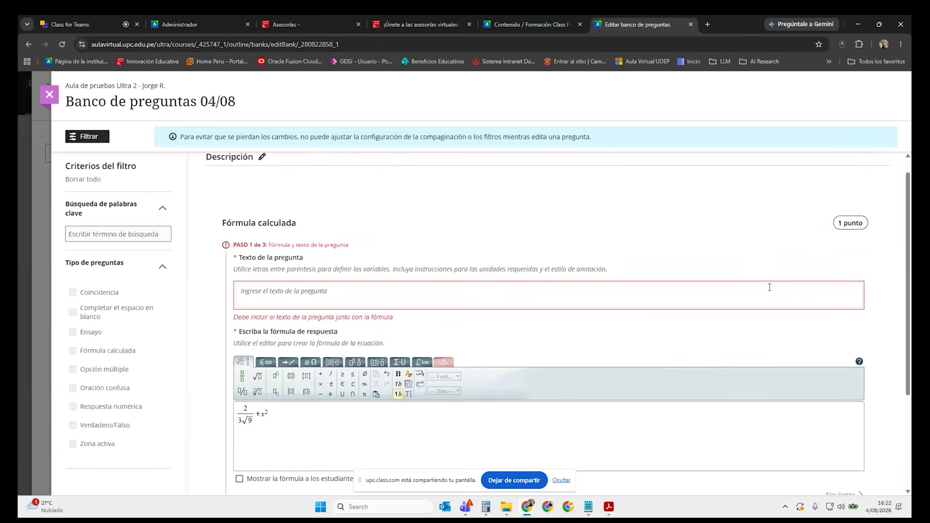
pyautogui.scroll(-4, 363, 333)
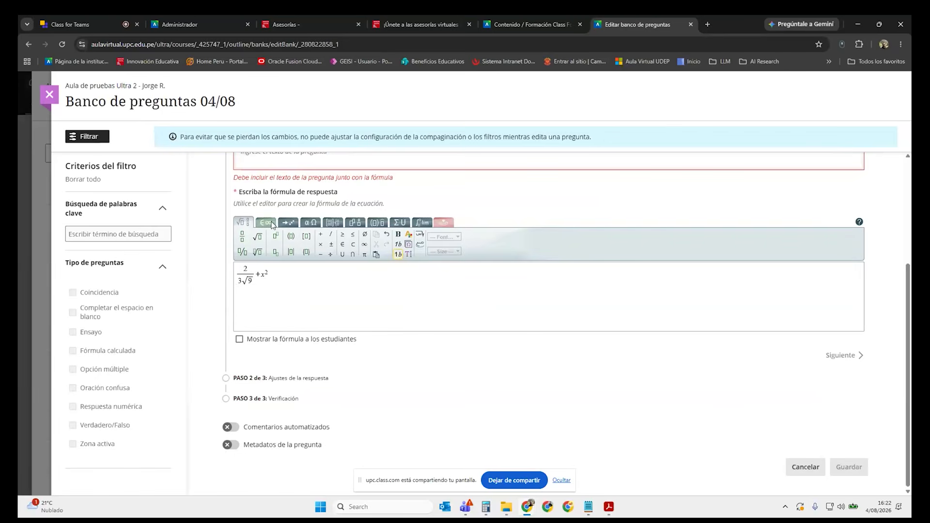
pyautogui.click(288, 223)
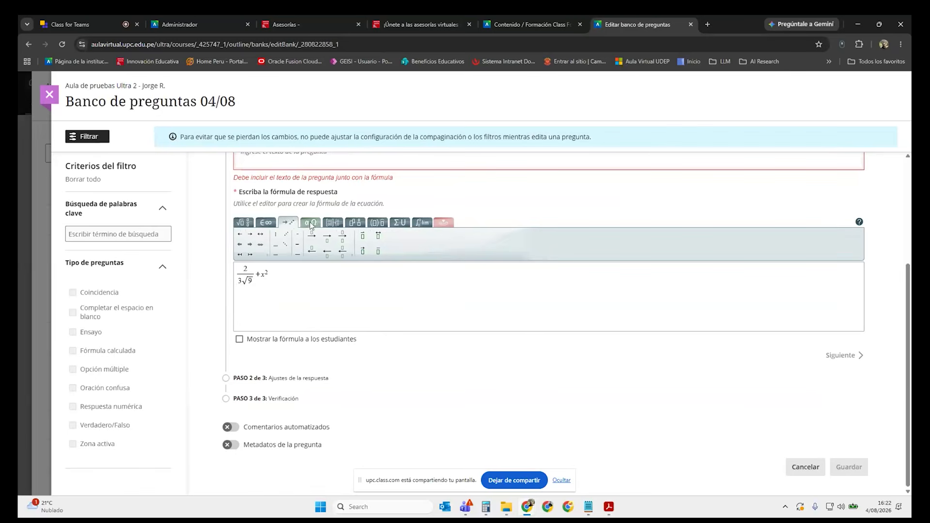
pyautogui.click(355, 222)
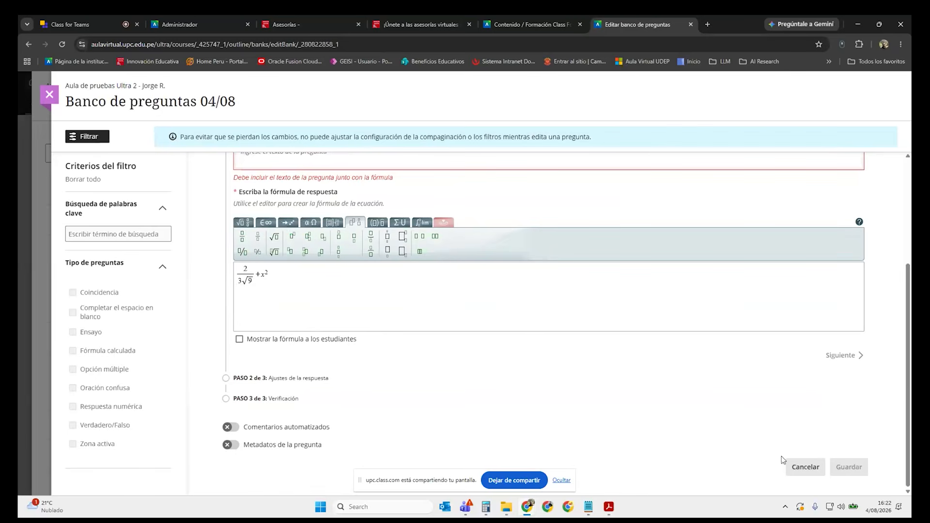
pyautogui.click(802, 466)
# Add a numeric question to the bank with the text "Enunciado" and 1.505 as the correct answer.
pyautogui.click(479, 361)
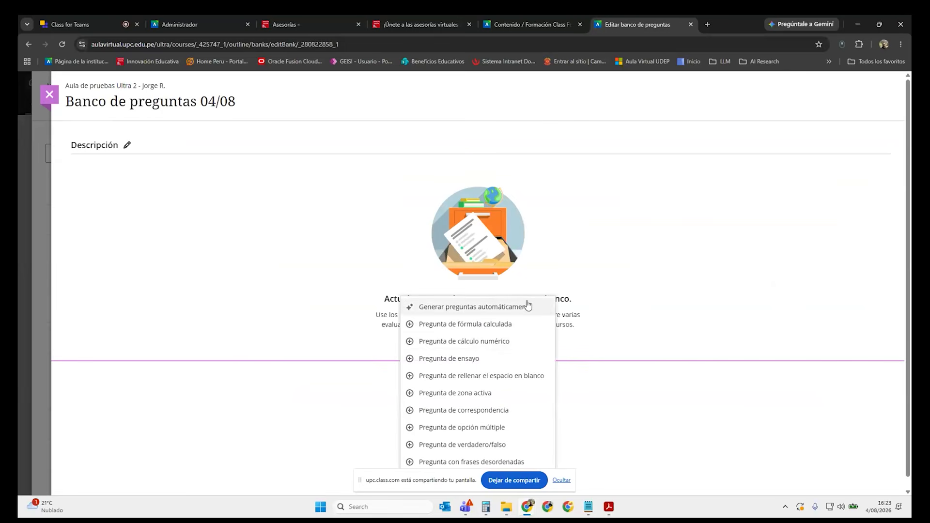
pyautogui.click(509, 343)
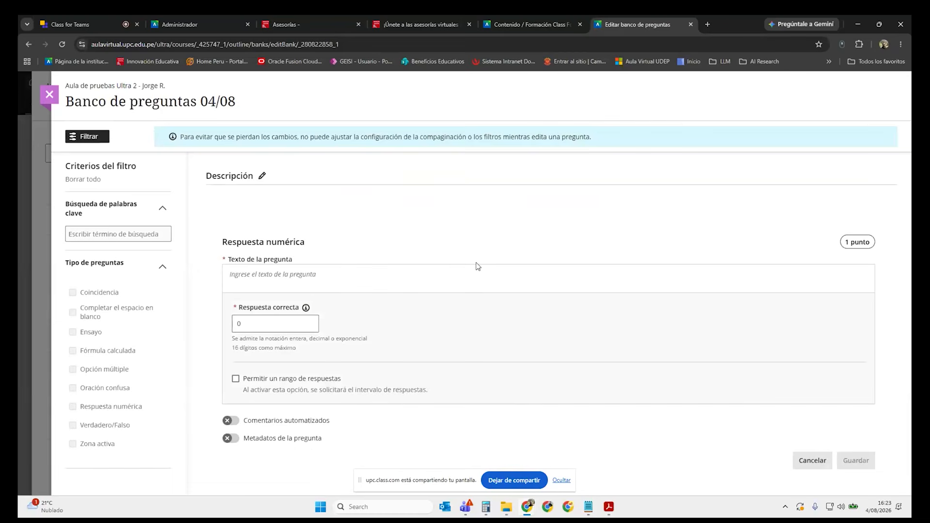
pyautogui.click(263, 324)
pyautogui.press('BackSpace')
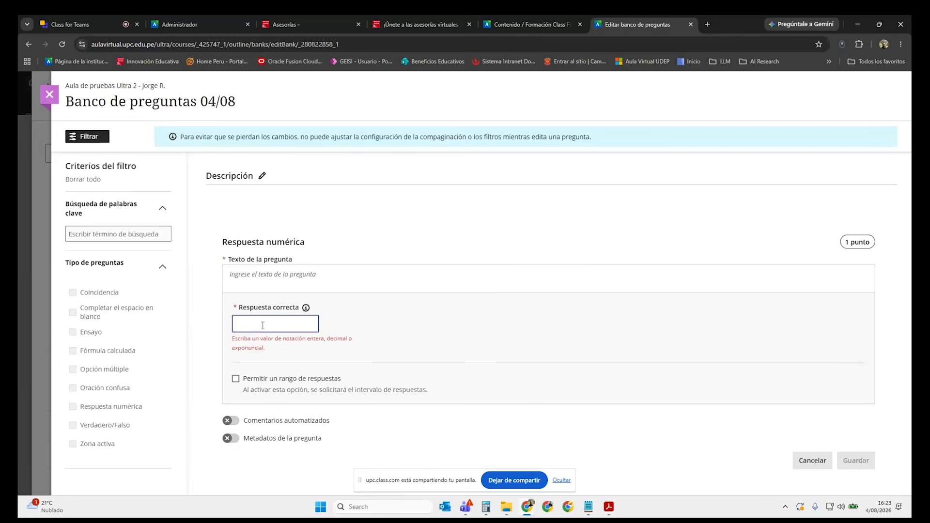
pyautogui.click(338, 280)
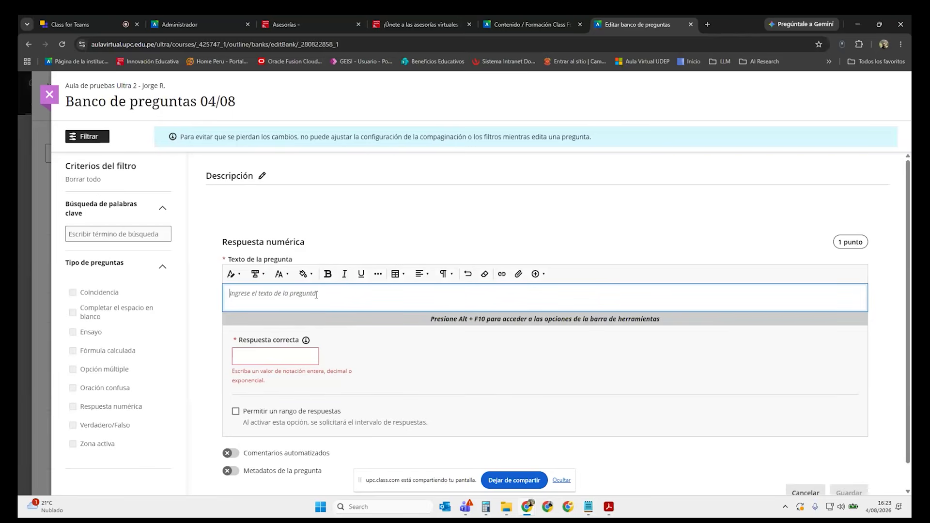
pyautogui.write('Enunciado')
pyautogui.click(288, 357)
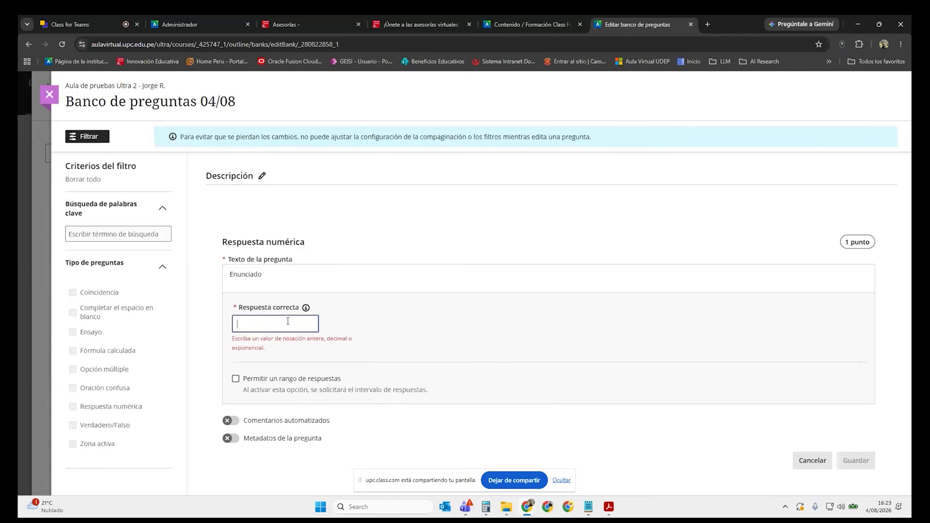
pyautogui.write('1.505')
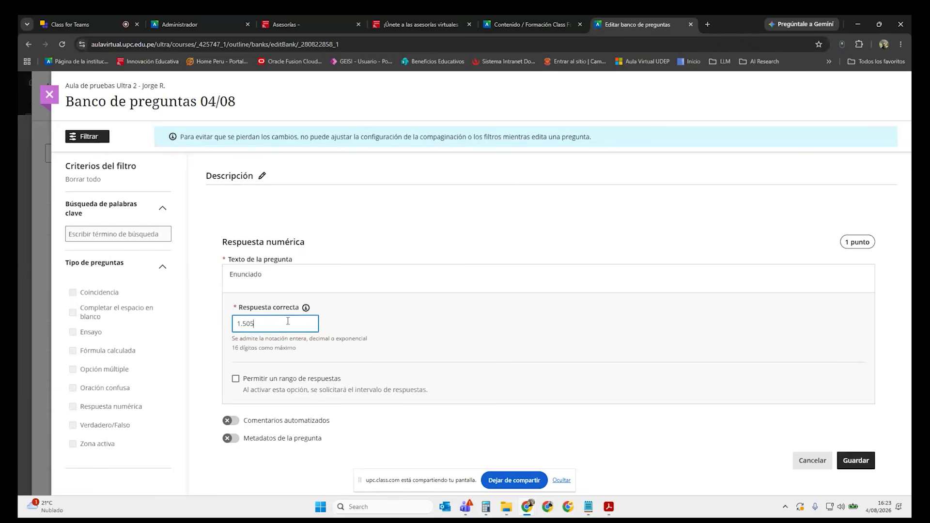
# Allow a range of answers for the numeric question.
pyautogui.moveTo(283, 321); pyautogui.dragTo(220, 323)
pyautogui.click(278, 322)
pyautogui.click(236, 379)
# Clear the numeric question's correct answer and discard the question.
pyautogui.moveTo(266, 317); pyautogui.dragTo(227, 329)
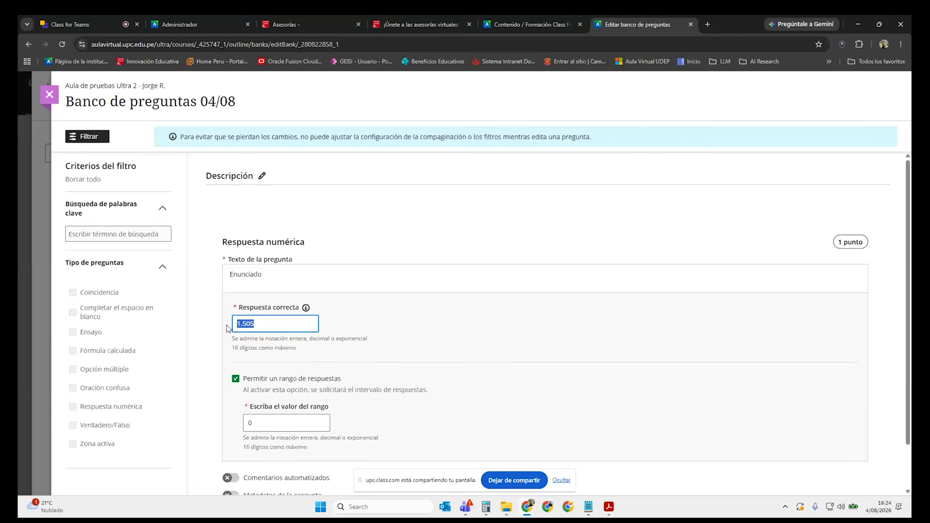
pyautogui.press('BackSpace')
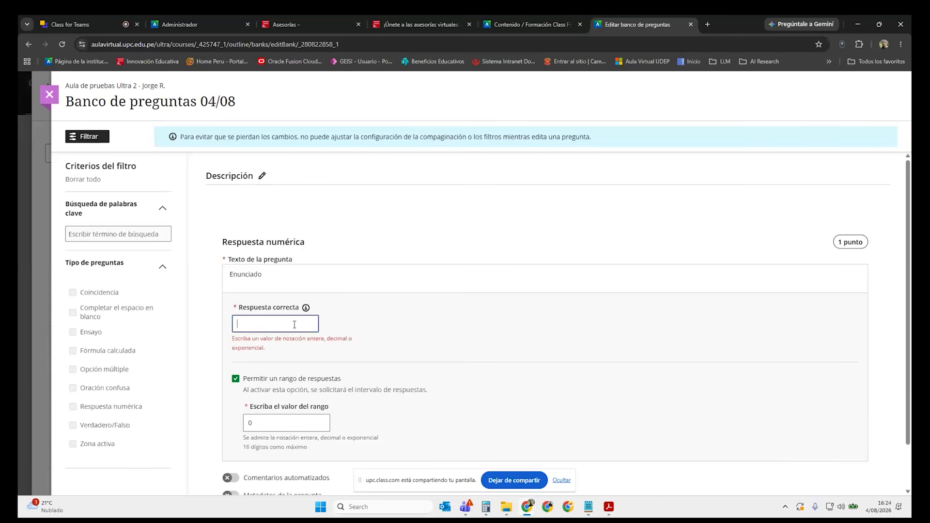
pyautogui.scroll(-1, 293, 339)
pyautogui.click(276, 371)
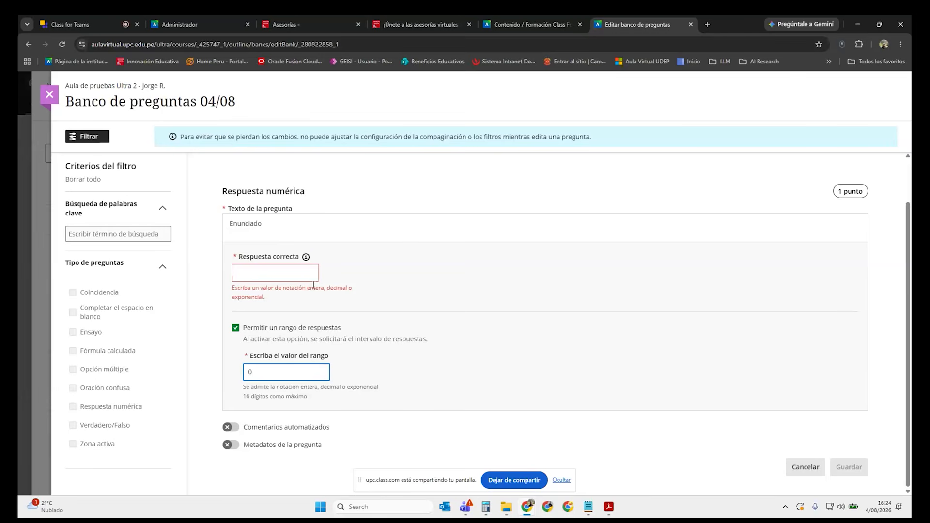
pyautogui.click(273, 267)
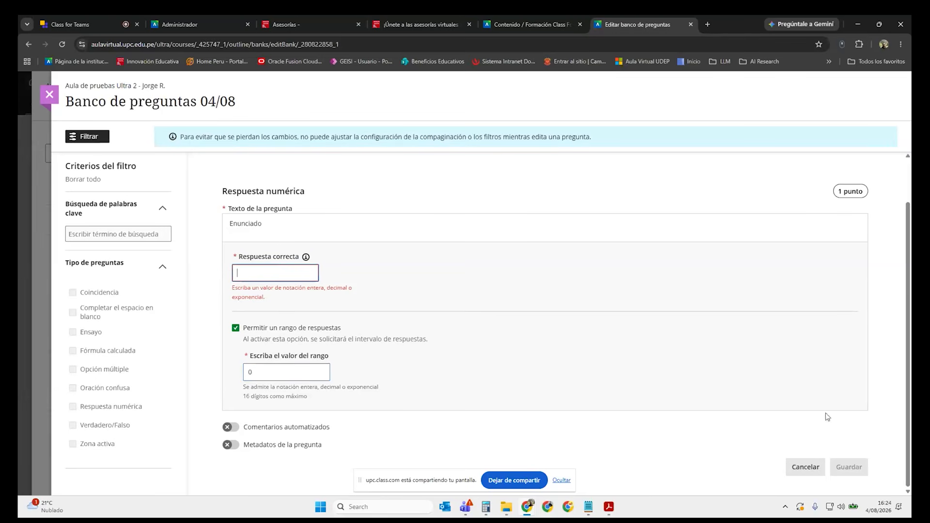
pyautogui.click(807, 465)
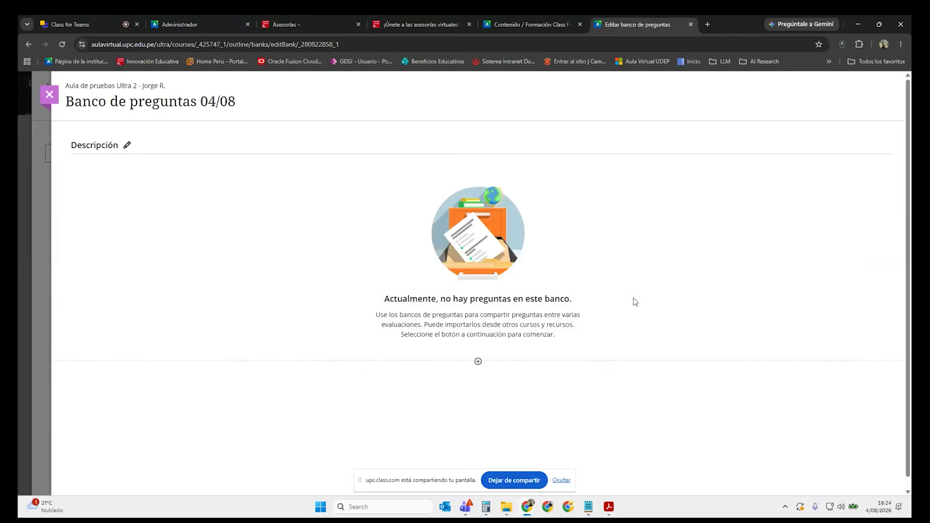
# Add an essay question to the bank and discard it without entering any text.
pyautogui.click(478, 362)
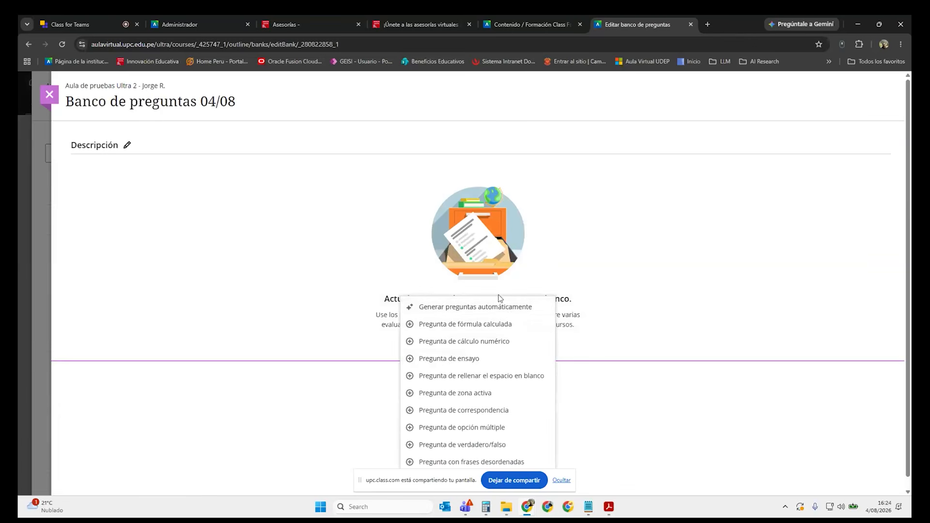
pyautogui.click(508, 365)
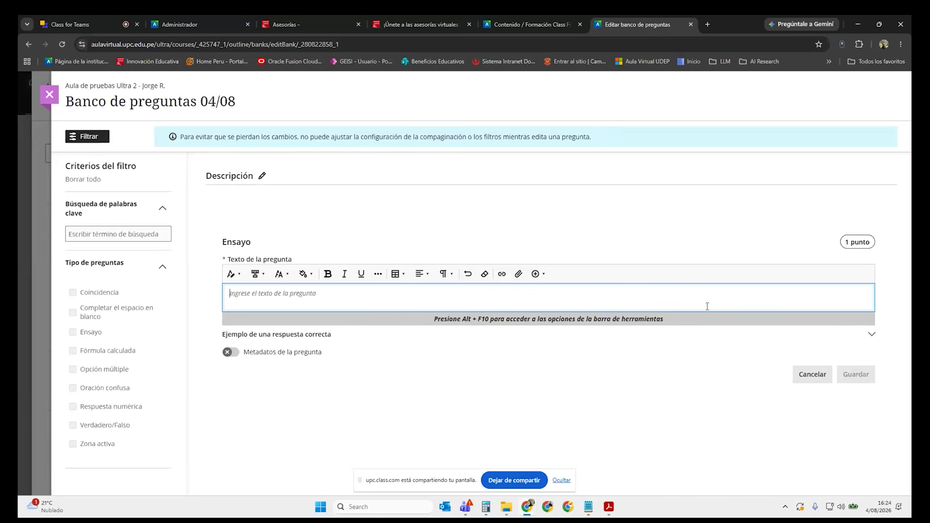
pyautogui.click(805, 376)
# Add a fill-in-the-blank question to the bank and start editing its question text.
pyautogui.click(479, 361)
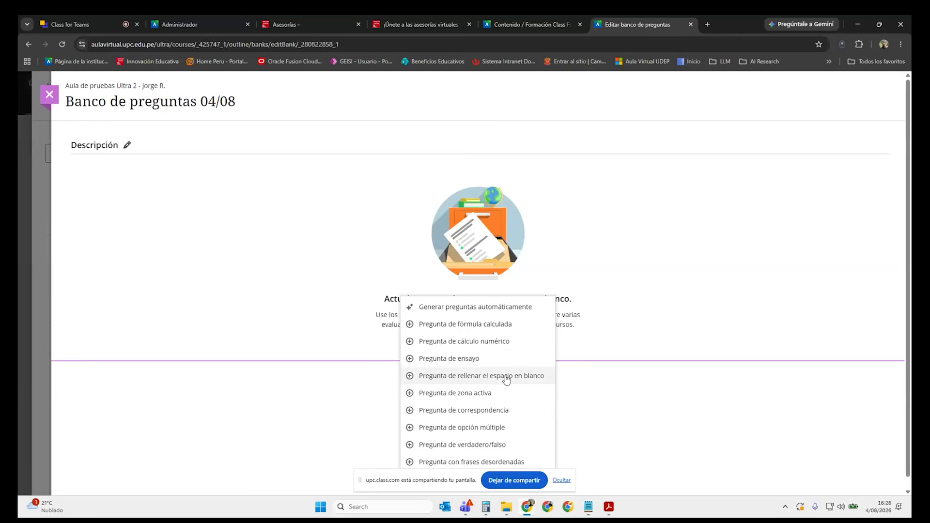
pyautogui.click(533, 377)
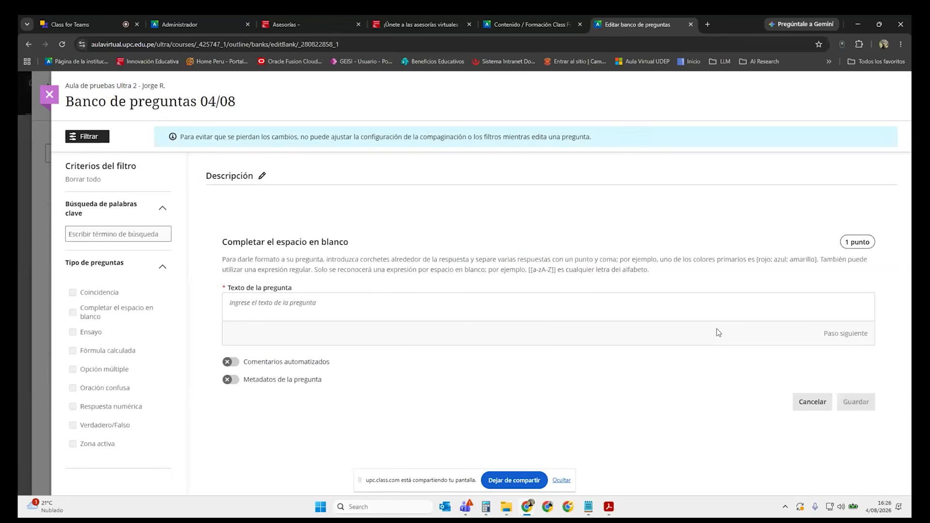
pyautogui.click(349, 311)
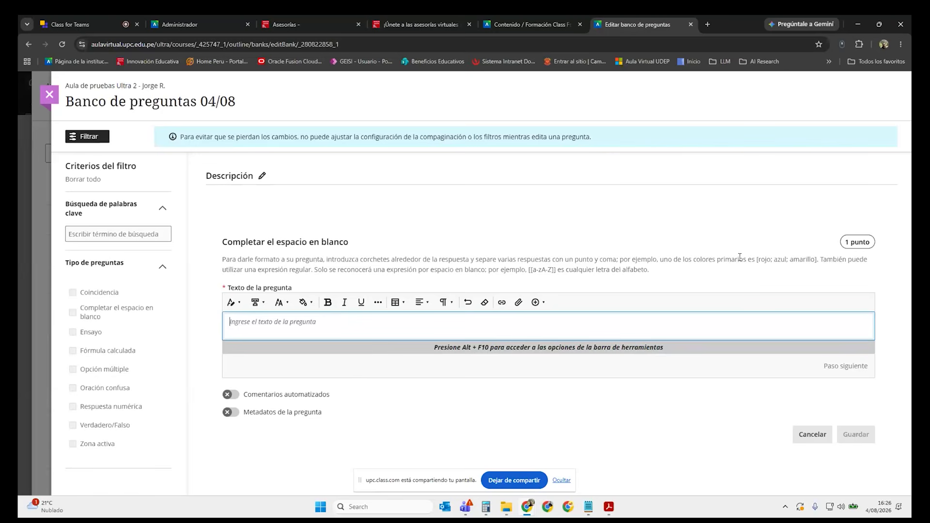
# Examine the bracketed answer example [rojo; azul; amarillo] in the fill-in-the-blank instructions, and discard the question.
pyautogui.moveTo(758, 259); pyautogui.dragTo(820, 260)
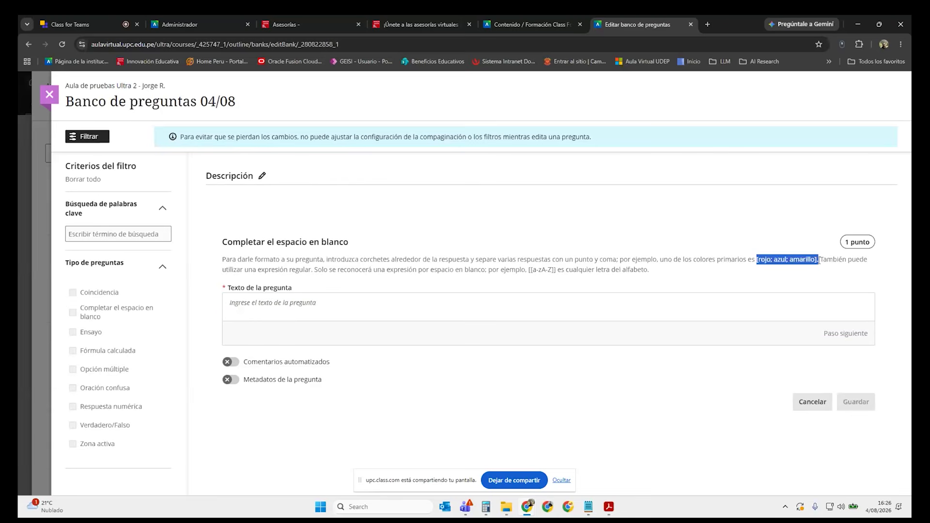
pyautogui.click(770, 260)
pyautogui.moveTo(766, 260); pyautogui.dragTo(782, 260)
pyautogui.click(782, 261)
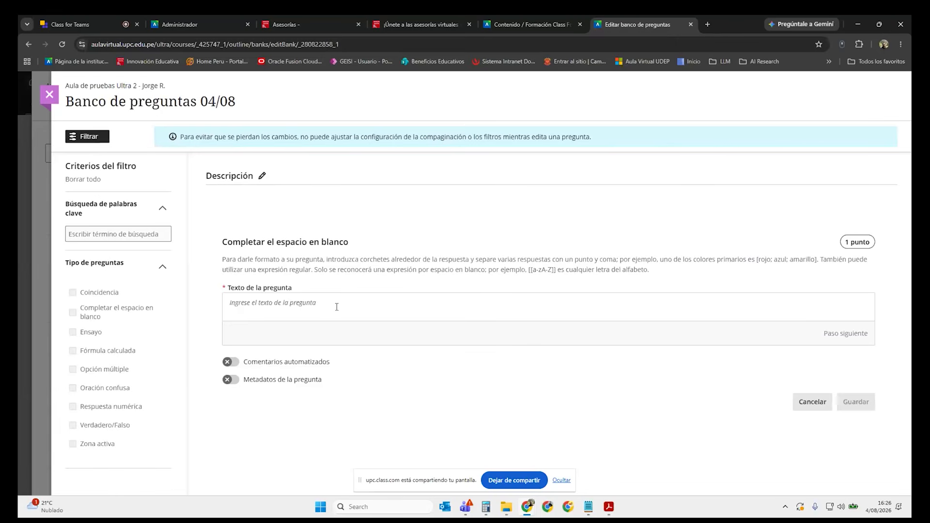
pyautogui.click(361, 309)
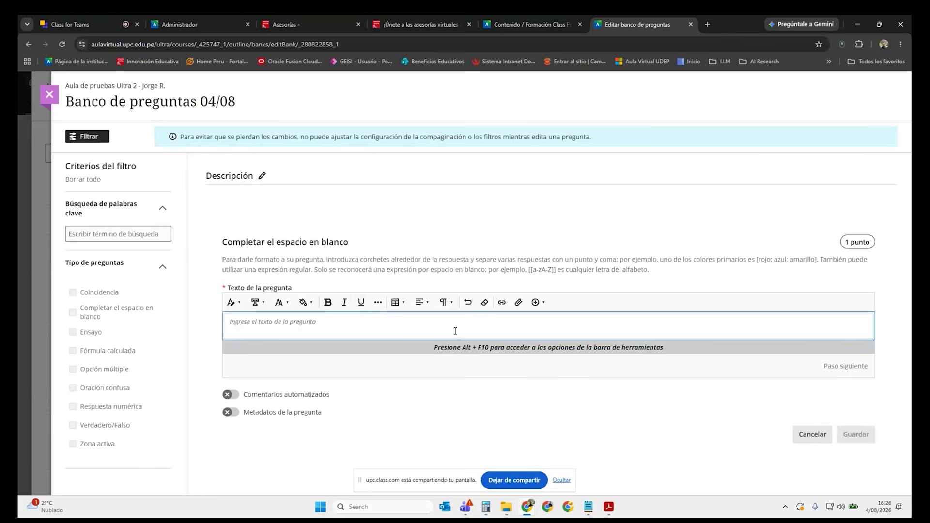
pyautogui.moveTo(757, 260); pyautogui.dragTo(820, 261)
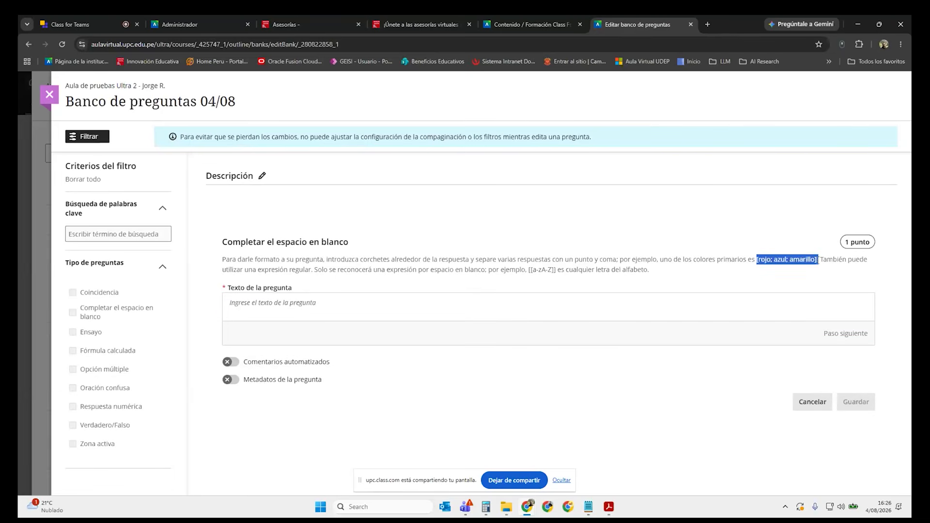
pyautogui.click(808, 259)
pyautogui.moveTo(757, 260); pyautogui.dragTo(820, 261)
pyautogui.click(711, 312)
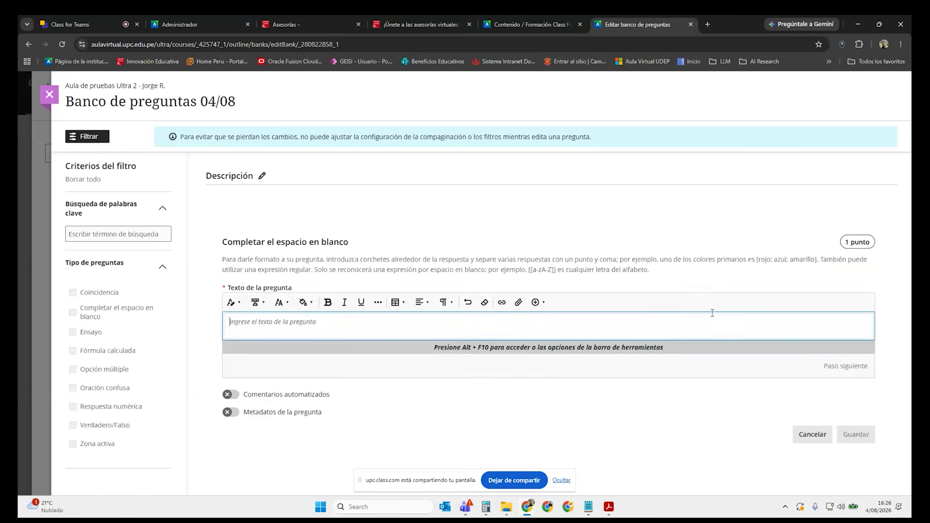
pyautogui.click(817, 438)
# Add a hot spot question to the bank and start editing its question text.
pyautogui.click(478, 361)
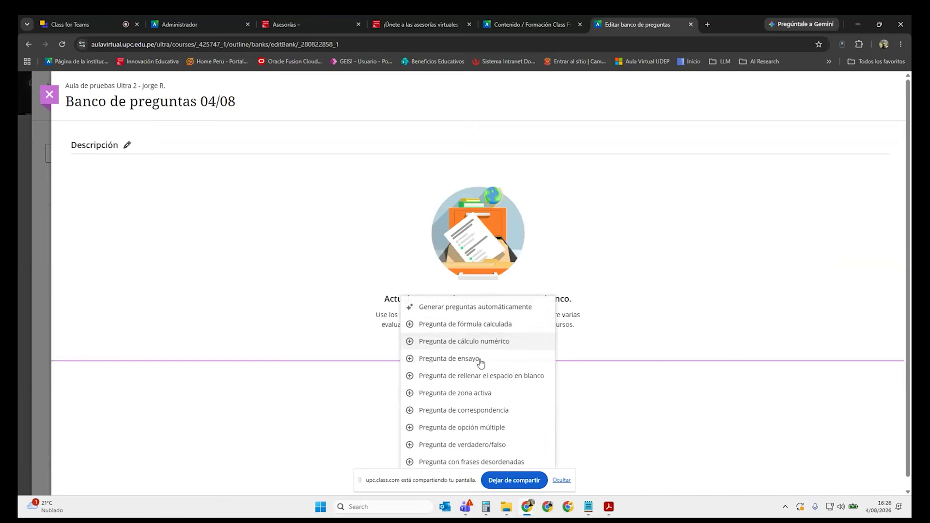
pyautogui.click(515, 398)
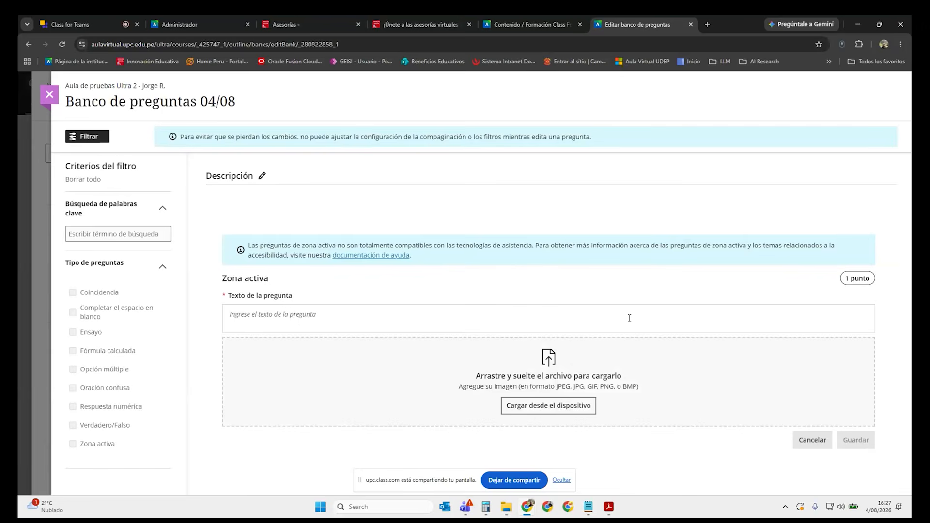
pyautogui.click(474, 315)
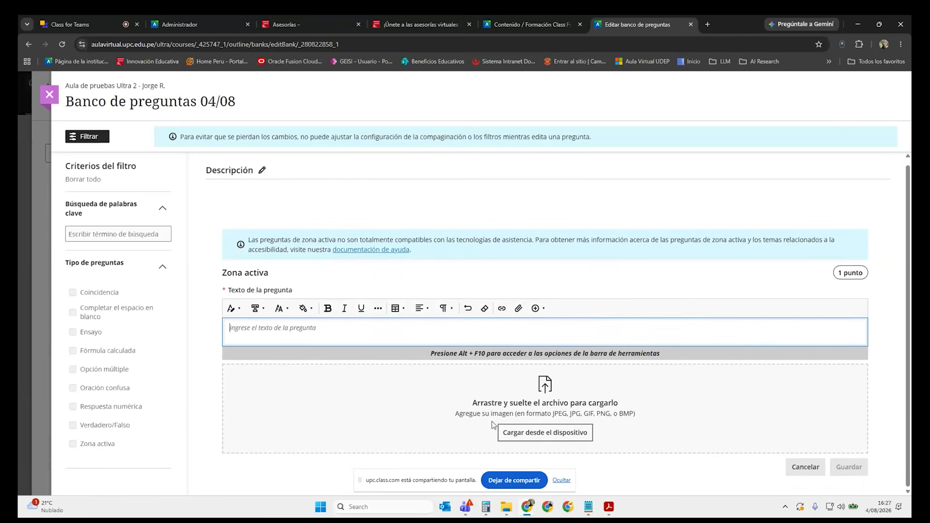
# Upload the map image from the Cuestionarios folder to the hot spot question and bring it into view.
pyautogui.click(572, 437)
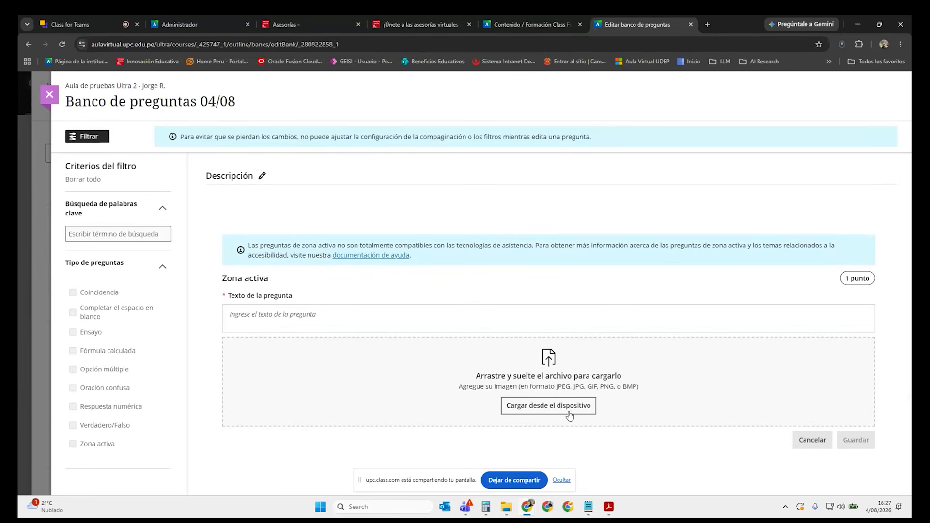
pyautogui.click(567, 415)
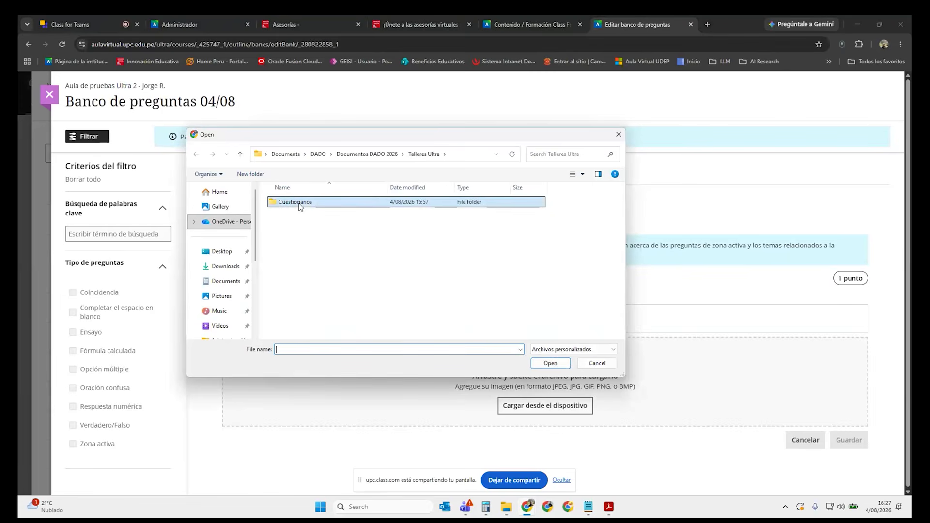
pyautogui.doubleClick(300, 204)
pyautogui.doubleClick(305, 242)
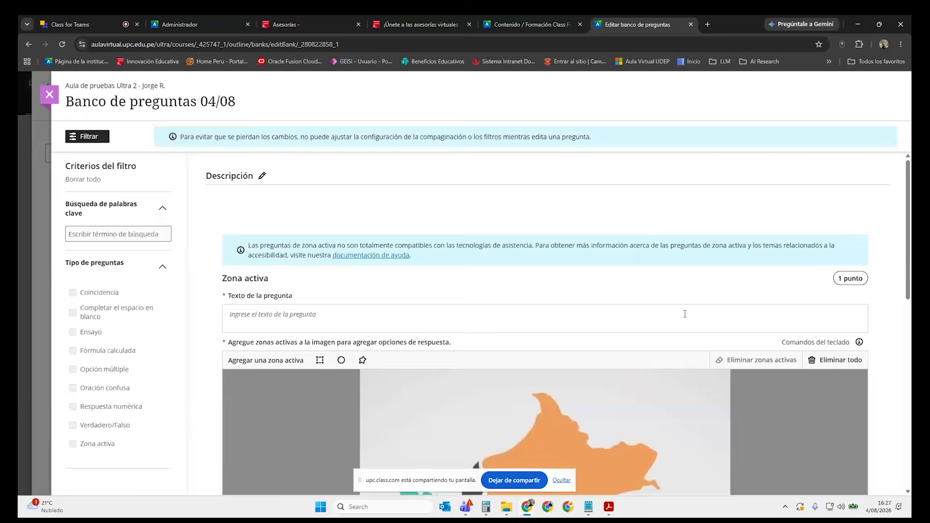
pyautogui.scroll(-5, 696, 325)
pyautogui.scroll(3, 694, 324)
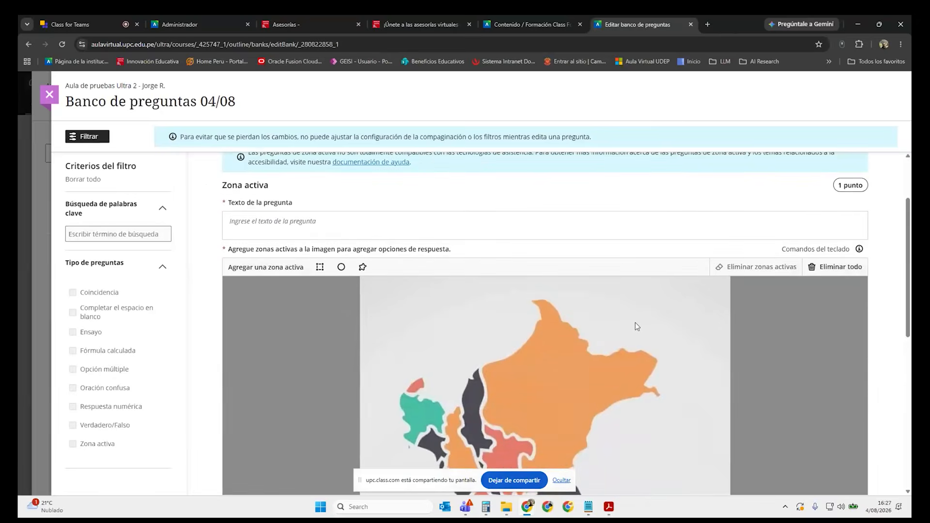
# Examine the full uploaded map of Peru and the hot spot shape tools available for marking its regions.
pyautogui.scroll(-6, 635, 323)
pyautogui.scroll(3, 635, 322)
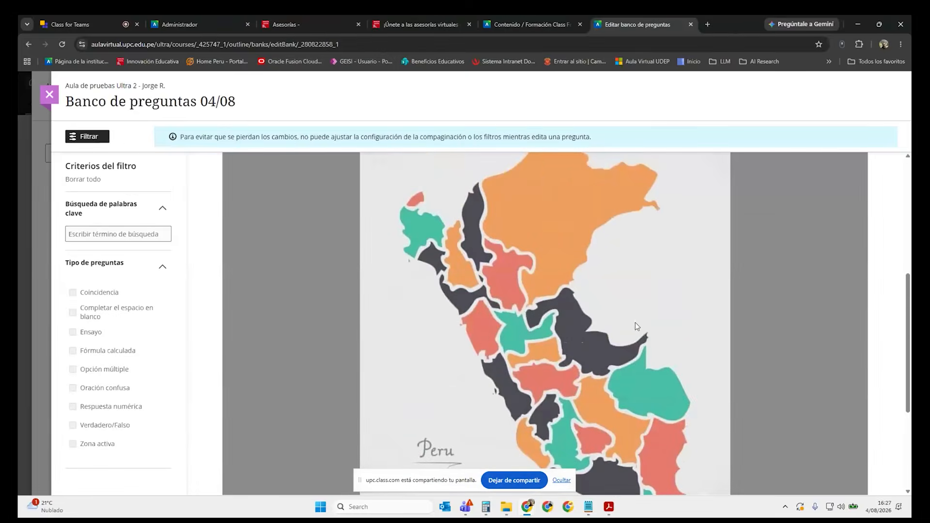
pyautogui.scroll(3, 784, 304)
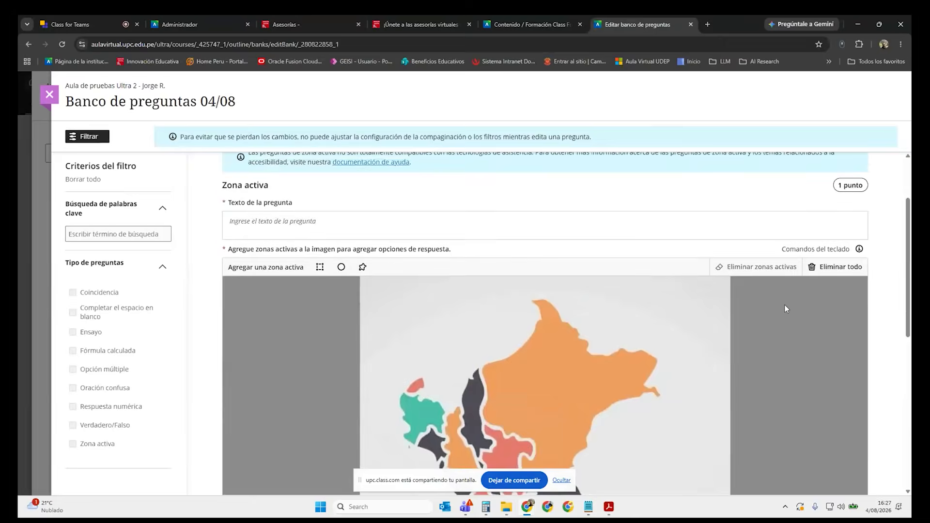
pyautogui.scroll(-2, 784, 304)
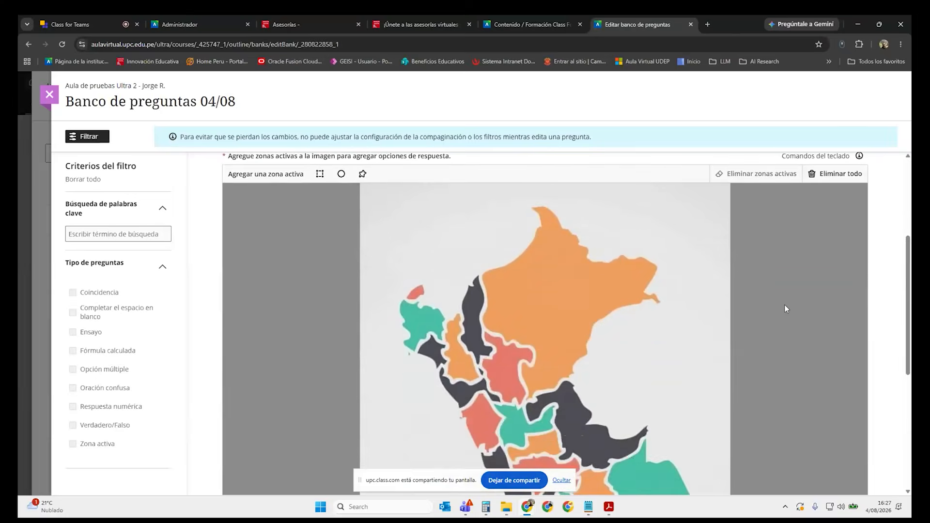
pyautogui.scroll(-2, 784, 305)
pyautogui.scroll(2, 468, 257)
pyautogui.scroll(4, 321, 223)
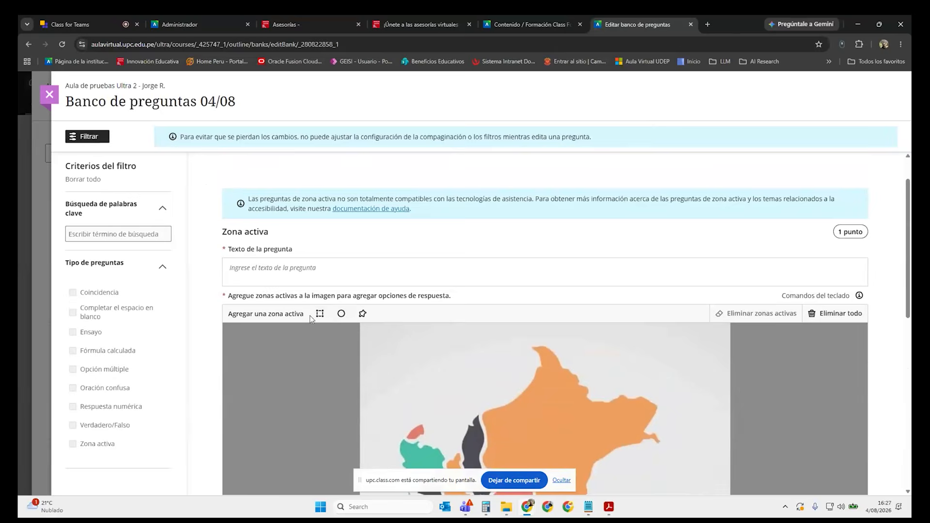
pyautogui.scroll(-3, 328, 320)
pyautogui.scroll(-1, 328, 320)
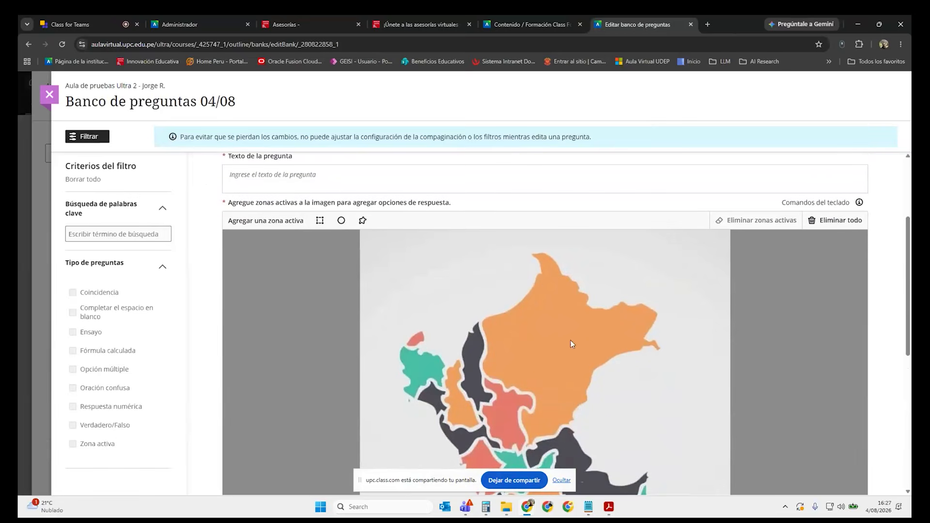
pyautogui.scroll(-5, 559, 355)
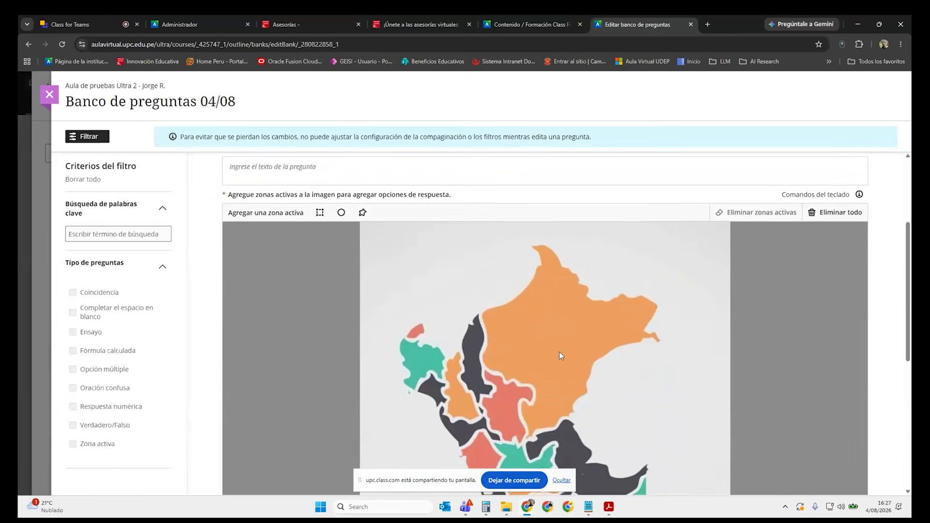
pyautogui.scroll(3, 585, 334)
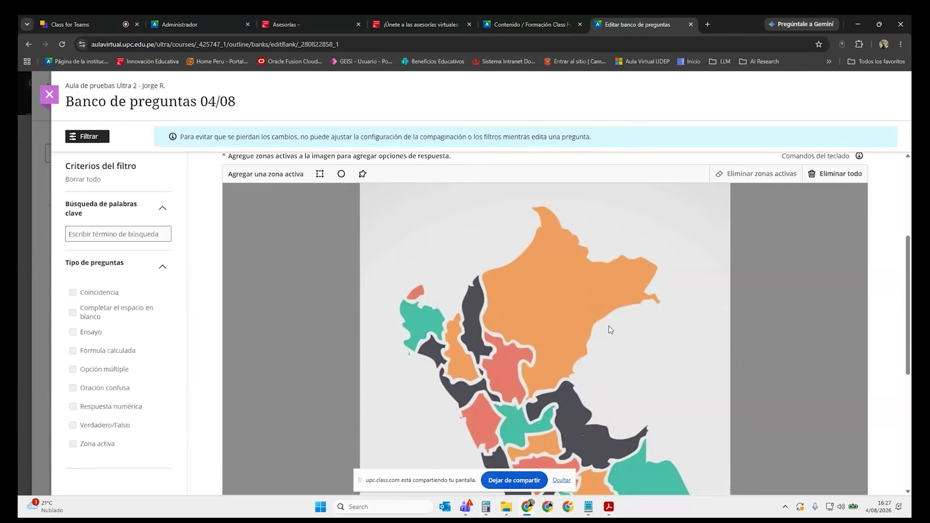
# Add a circular hot spot and place it over the dark region at the southern tip of the Peru map.
pyautogui.scroll(1, 397, 268)
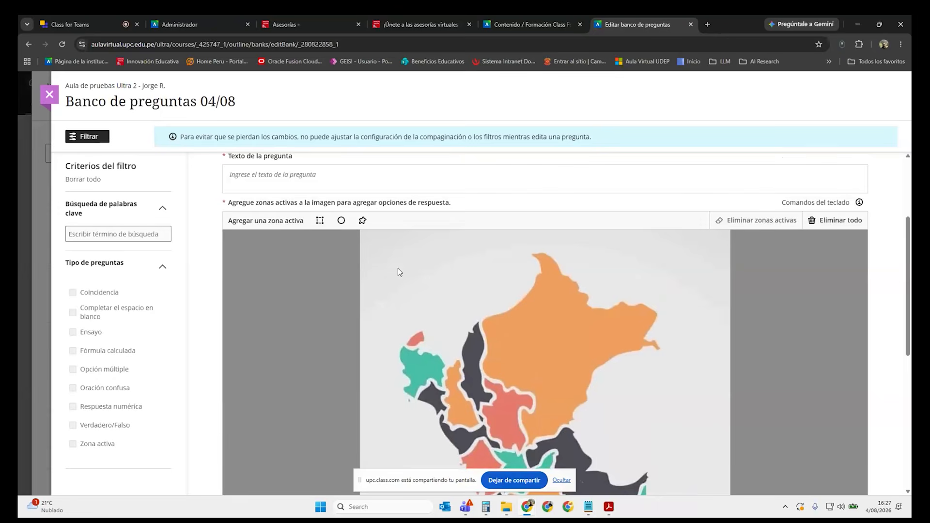
pyautogui.click(343, 221)
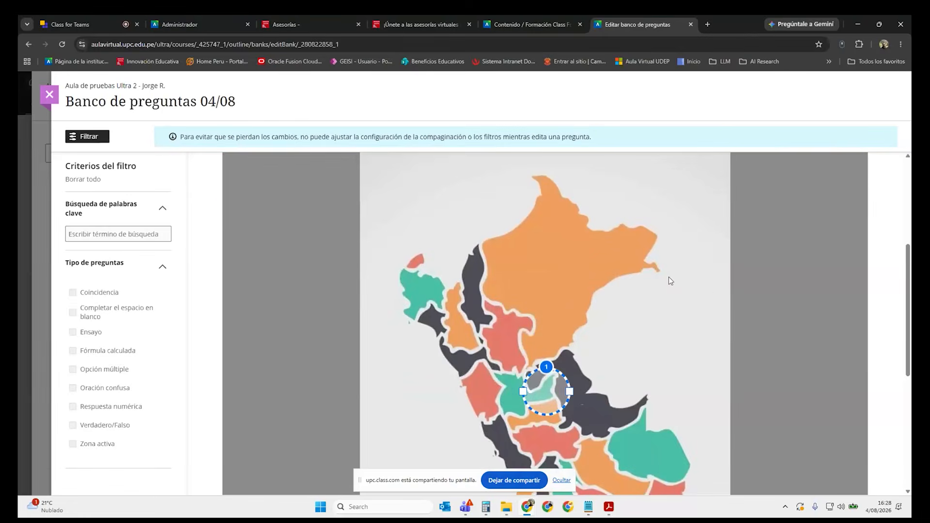
pyautogui.scroll(-3, 668, 281)
pyautogui.moveTo(558, 232); pyautogui.dragTo(671, 430)
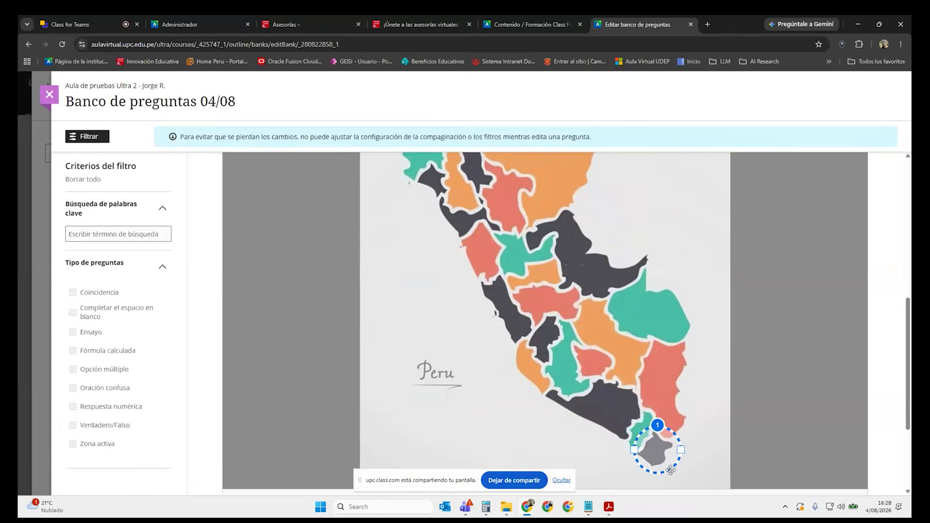
pyautogui.scroll(-3, 843, 349)
# Enter "Indique qué departamenteo del Perú está señalado" as the hot spot question's text.
pyautogui.scroll(8, 754, 323)
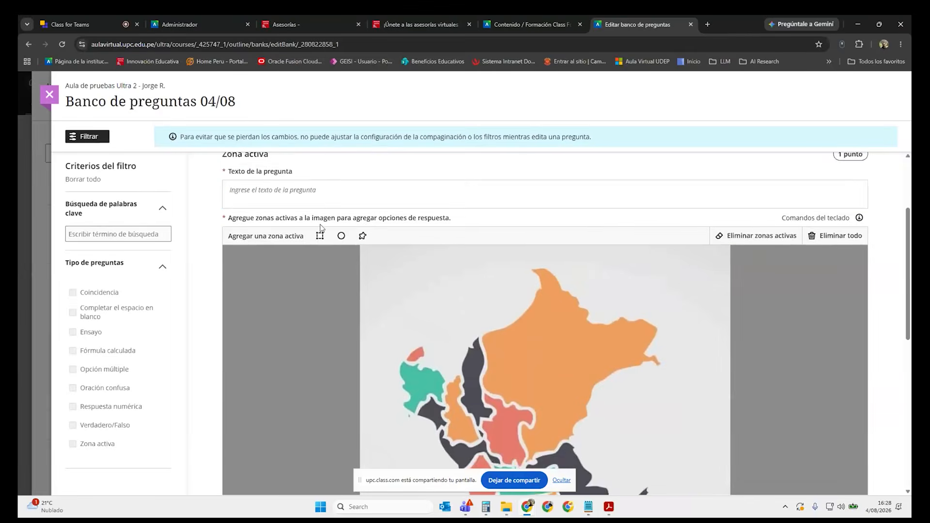
pyautogui.click(413, 191)
pyautogui.write('In')
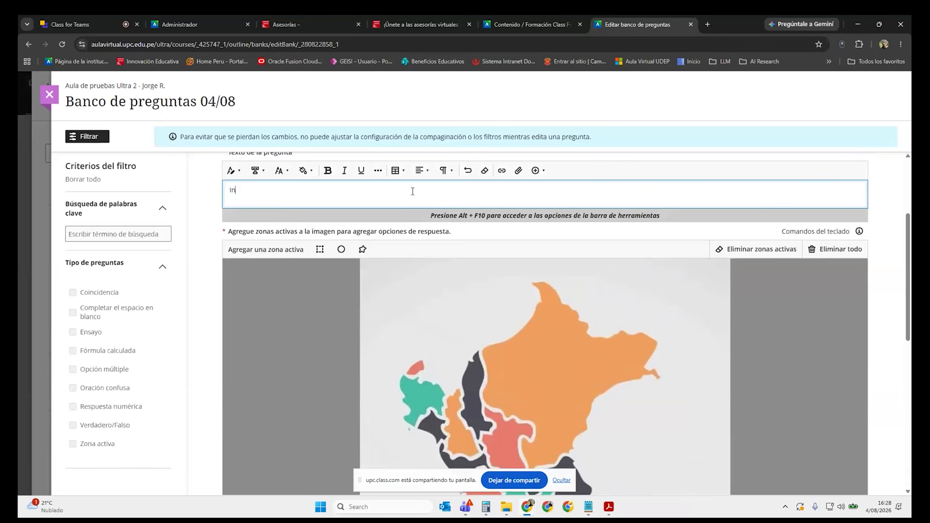
pyautogui.write('dique qué departamenteo del Perú está señalado')
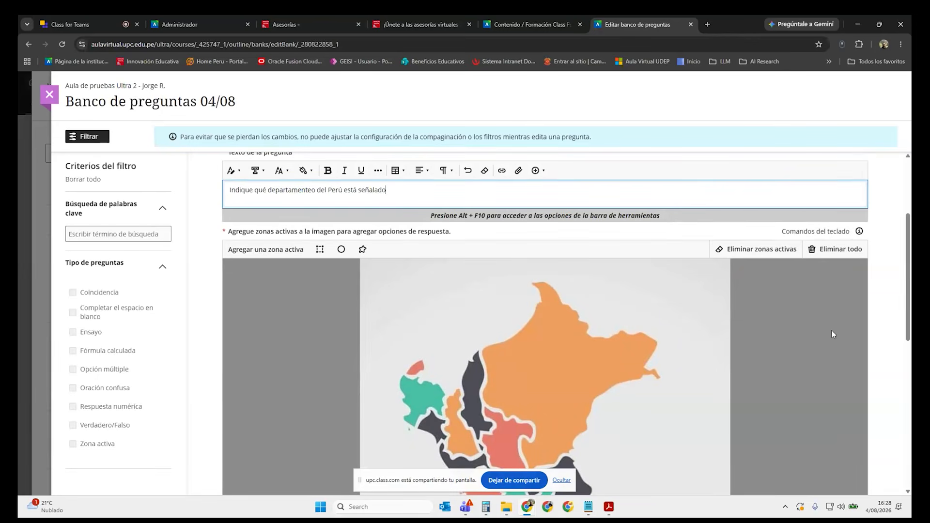
# Describe answer option 1 of the hot spot question as "Tacna".
pyautogui.scroll(-6, 831, 330)
pyautogui.click(345, 417)
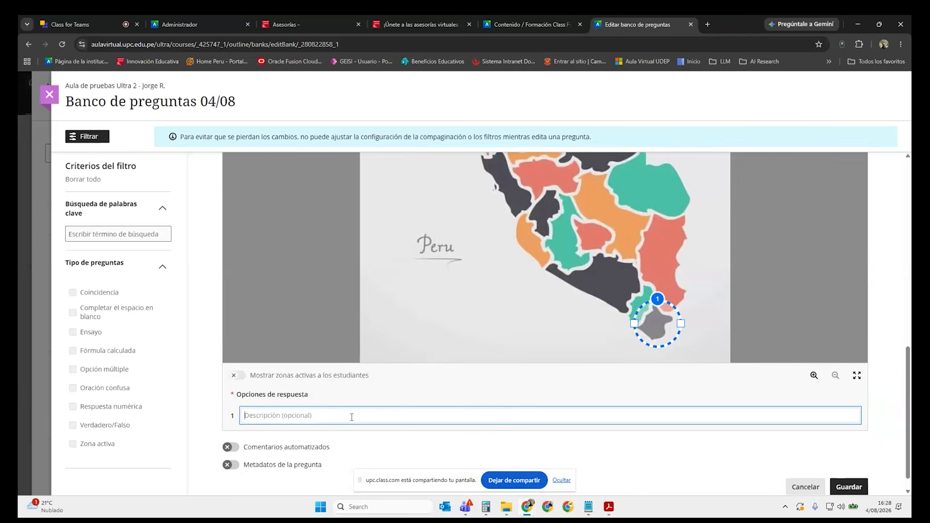
pyautogui.write('Tacna')
pyautogui.scroll(-1, 361, 417)
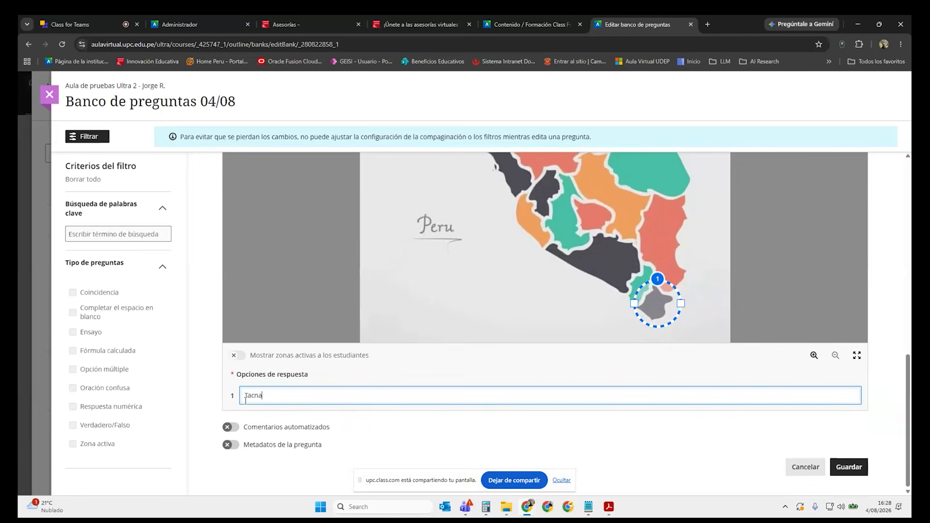
pyautogui.click(780, 373)
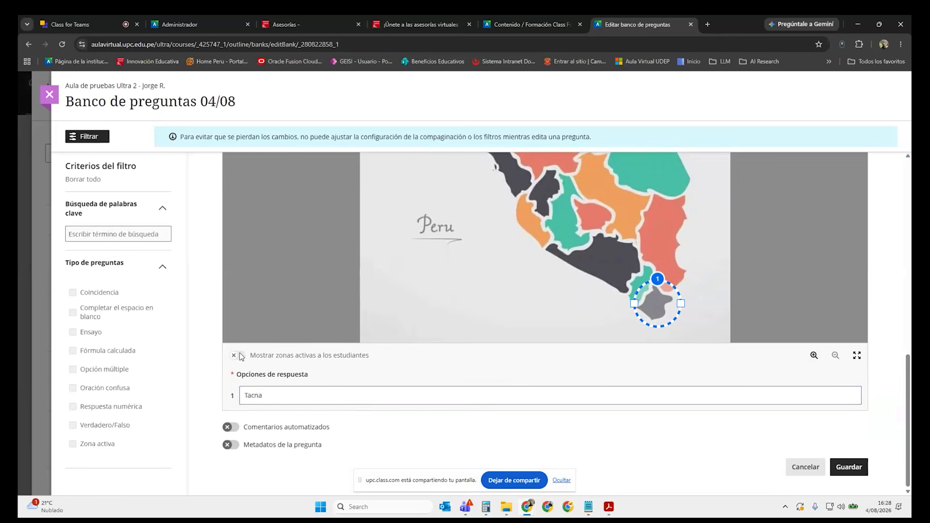
pyautogui.click(283, 396)
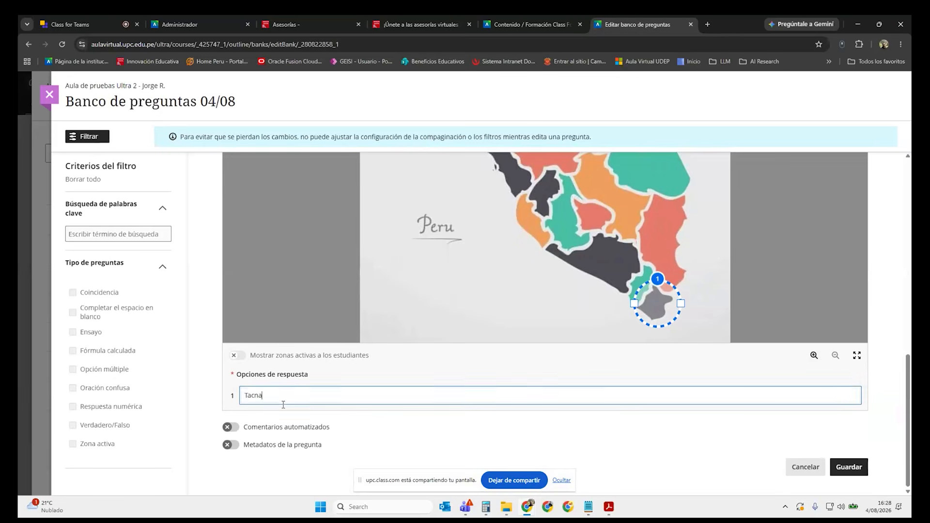
# Add a second circular hot spot and place it over the orange coastal region beside the "Peru" label.
pyautogui.scroll(4, 304, 399)
pyautogui.scroll(4, 304, 398)
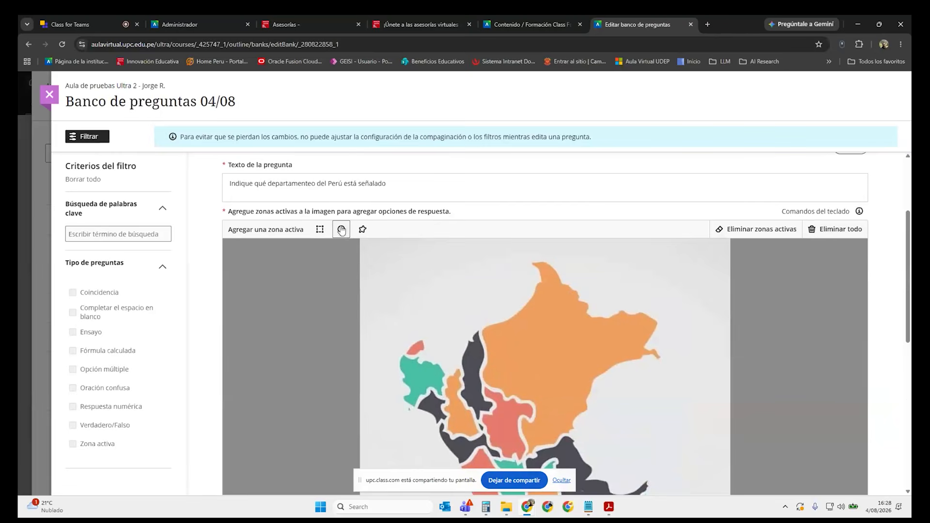
pyautogui.click(342, 233)
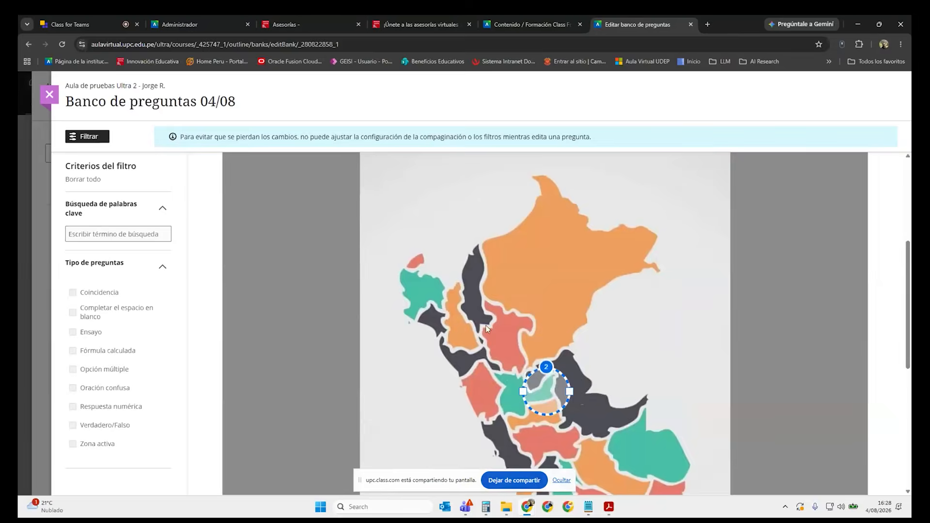
pyautogui.scroll(-3, 553, 262)
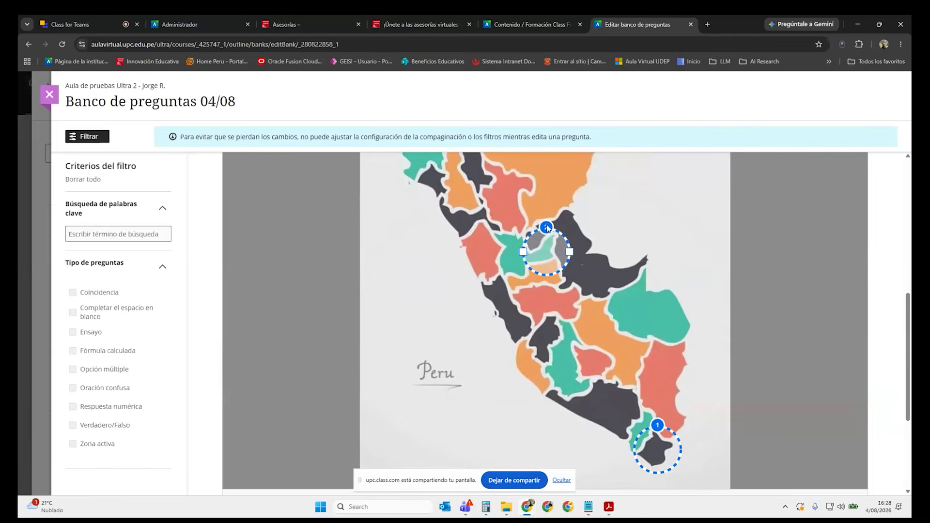
pyautogui.moveTo(562, 236); pyautogui.dragTo(549, 358)
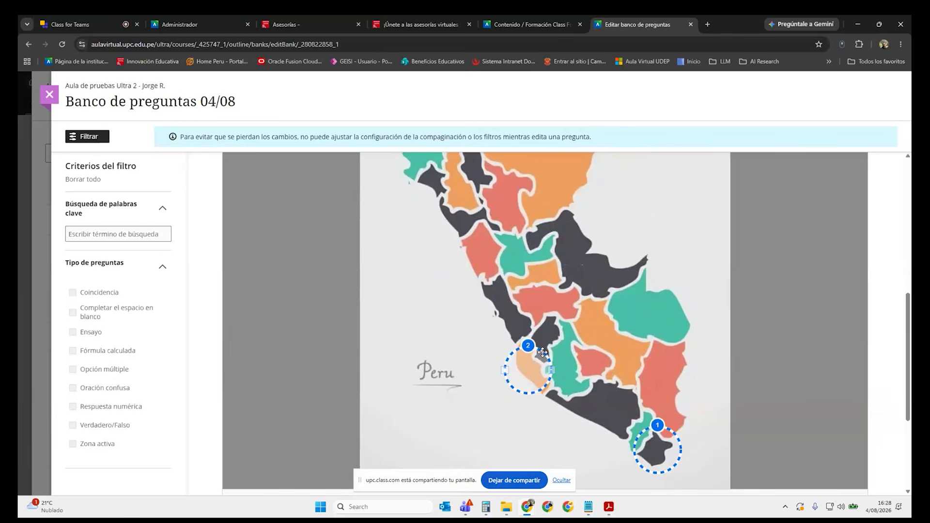
# Enable showing the hot spots to students and mark the Tacna option as the correct answer.
pyautogui.scroll(-3, 727, 319)
pyautogui.click(337, 395)
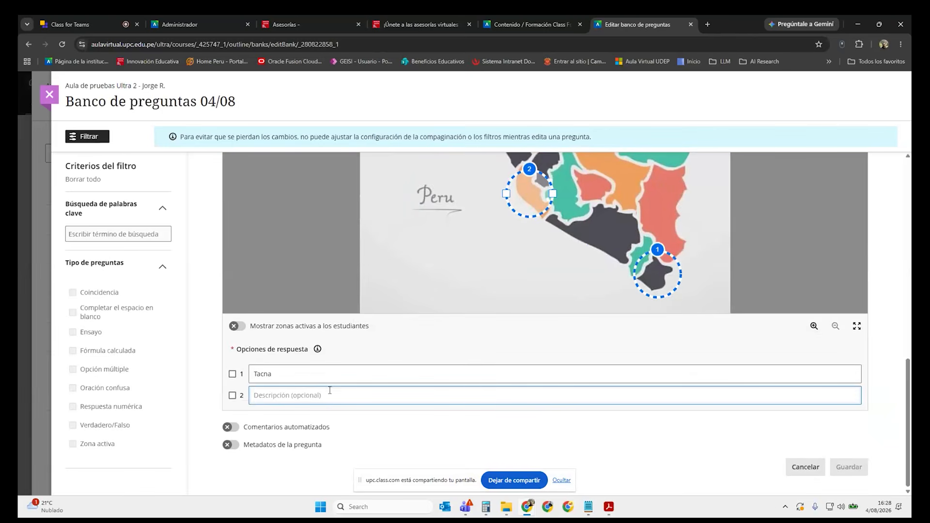
pyautogui.click(237, 326)
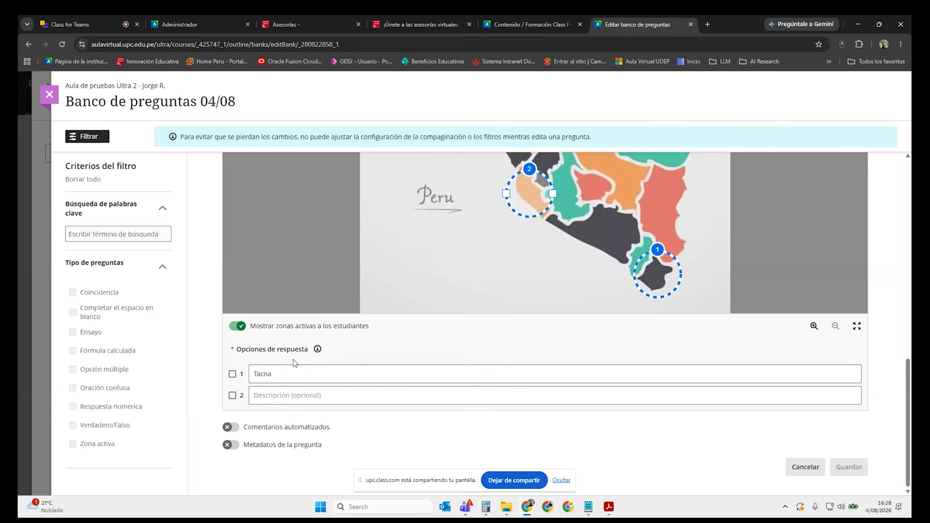
pyautogui.click(299, 396)
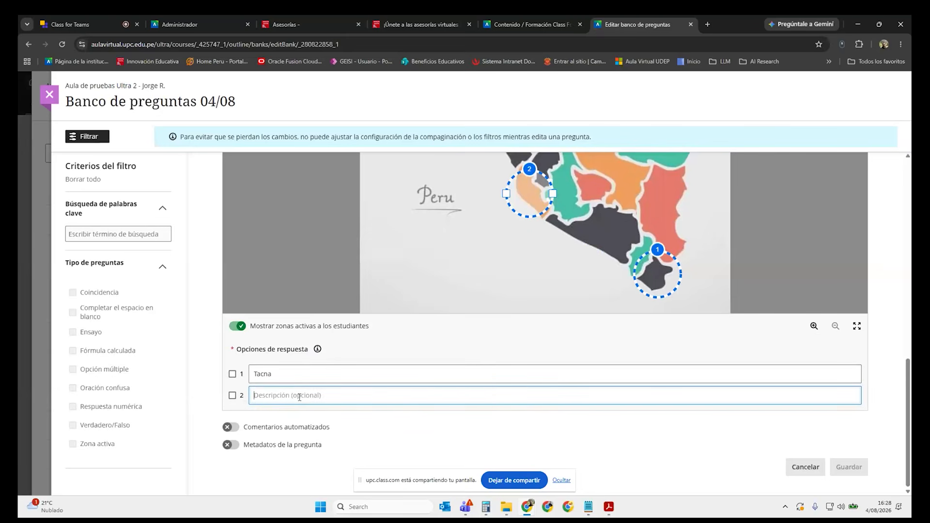
pyautogui.click(232, 373)
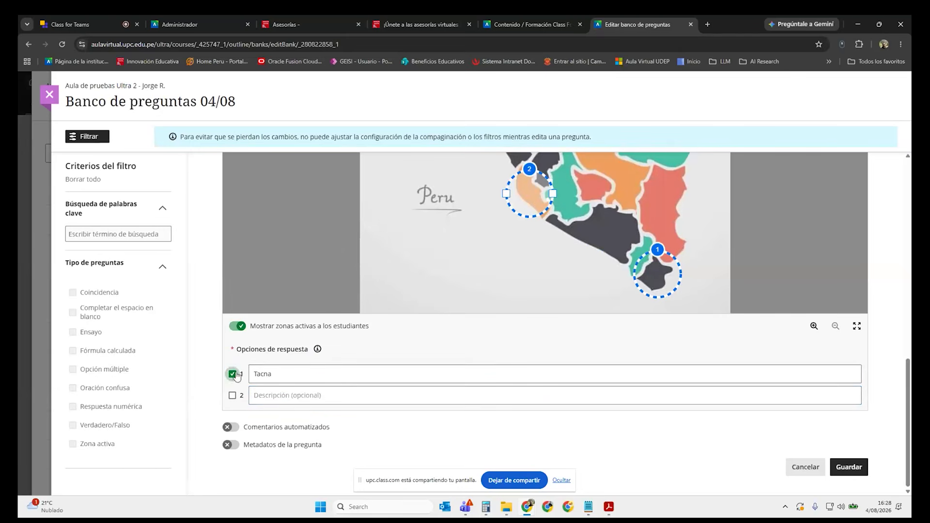
pyautogui.moveTo(317, 350)
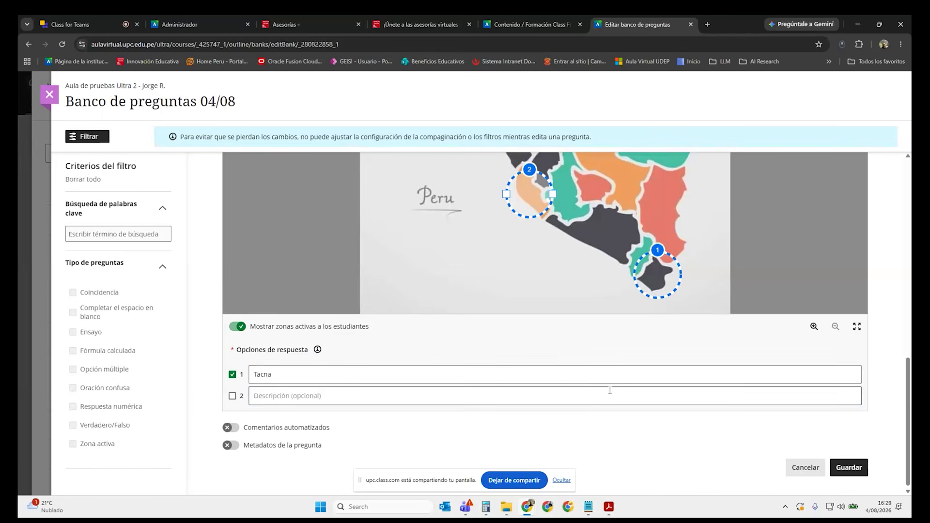
# Review the marked regions on the map and highlight the whole question text above it.
pyautogui.scroll(3, 611, 393)
pyautogui.scroll(-1, 640, 377)
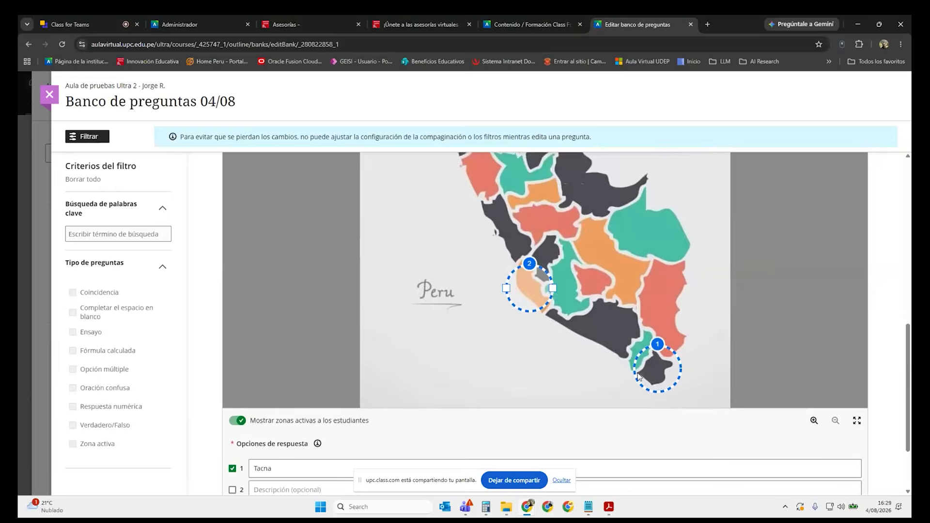
pyautogui.scroll(2, 637, 373)
pyautogui.scroll(5, 638, 373)
pyautogui.moveTo(425, 202); pyautogui.dragTo(204, 203)
pyautogui.click(292, 203)
pyautogui.moveTo(396, 204); pyautogui.dragTo(201, 204)
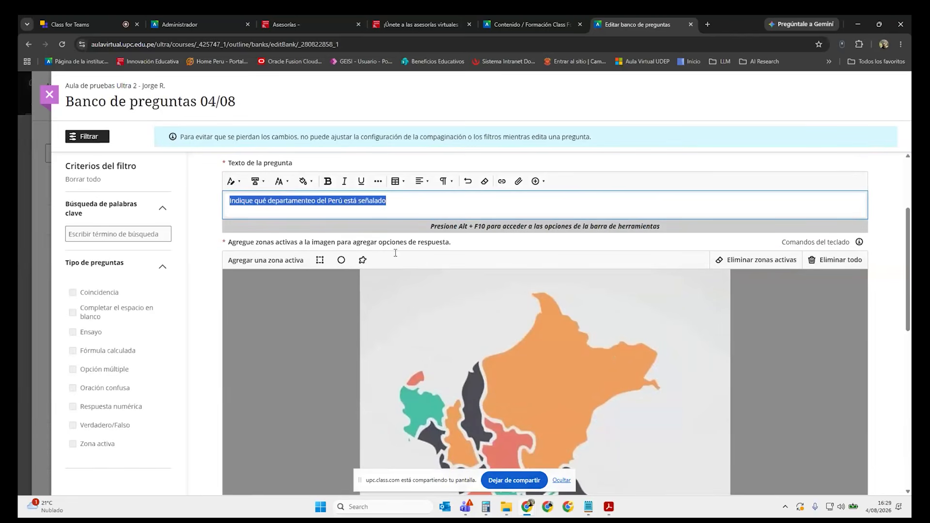
# Compare the question wording with the two circled regions and the answer options across the map of Peru.
pyautogui.scroll(-8, 395, 252)
pyautogui.scroll(7, 522, 321)
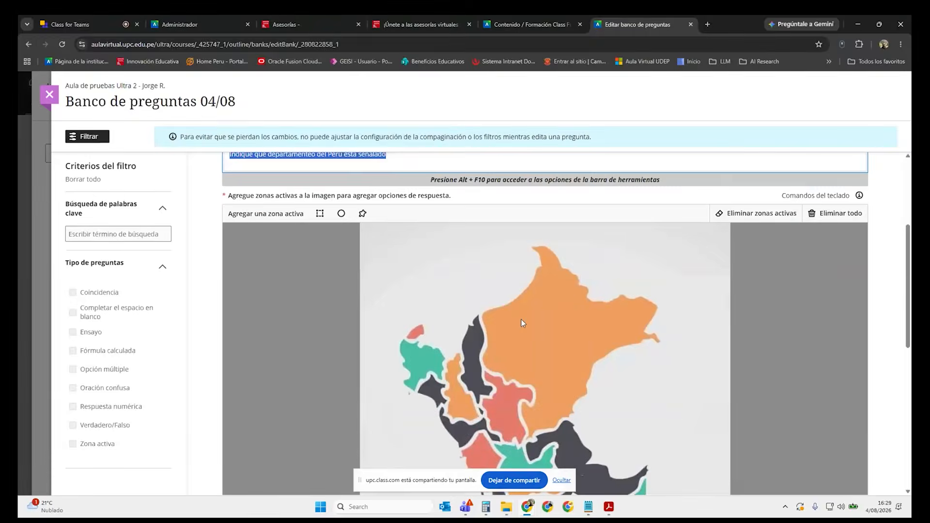
pyautogui.scroll(-6, 522, 321)
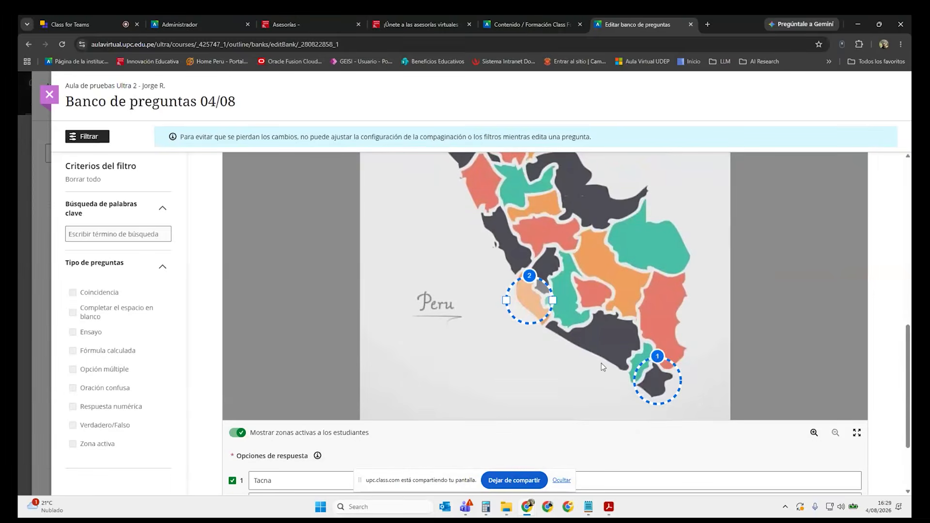
pyautogui.scroll(-2, 603, 367)
pyautogui.scroll(3, 677, 404)
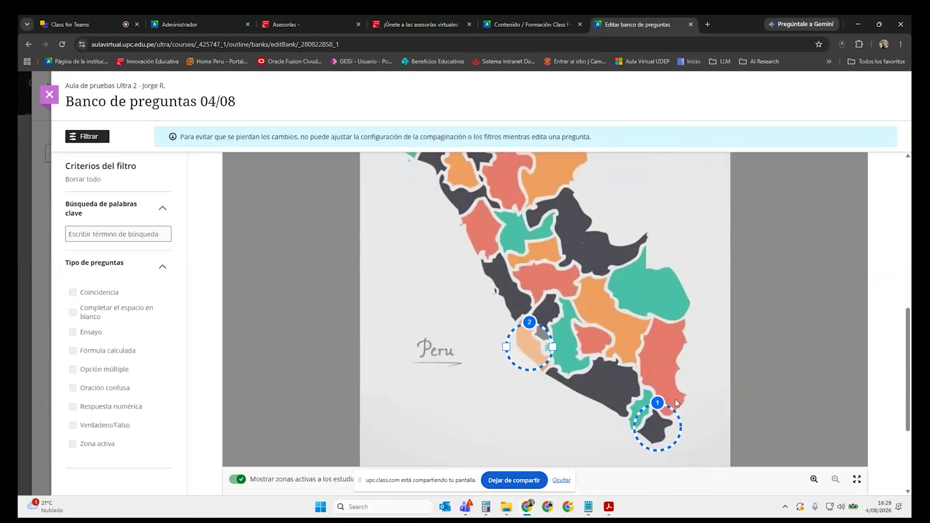
pyautogui.scroll(2, 527, 267)
pyautogui.scroll(2, 661, 272)
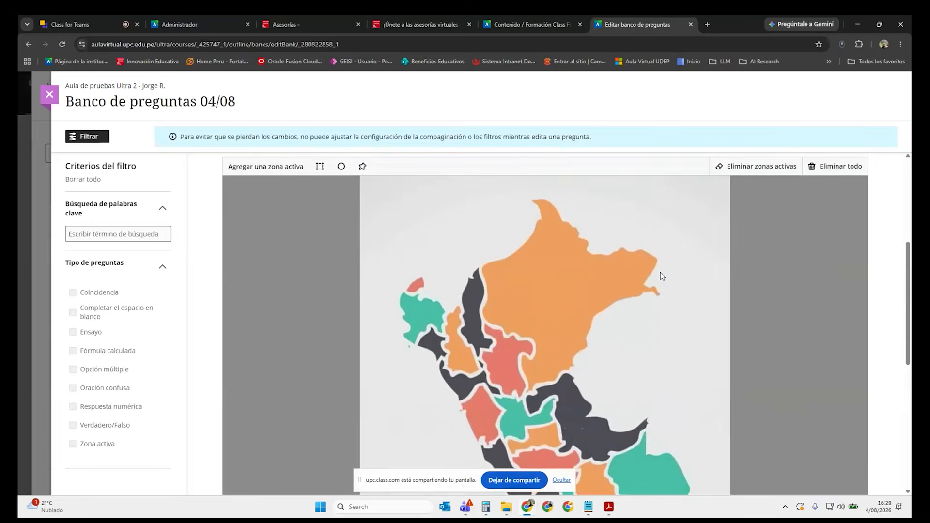
pyautogui.scroll(-1, 661, 272)
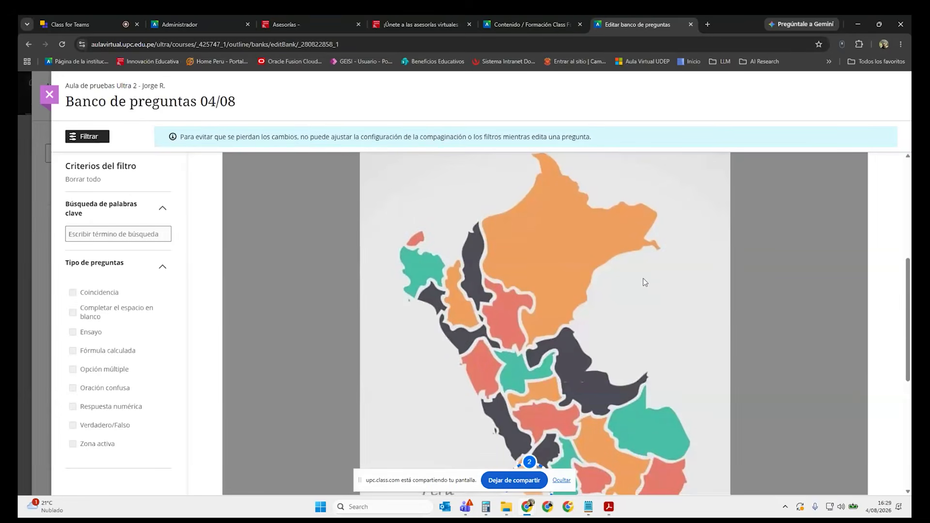
pyautogui.scroll(-4, 636, 287)
pyautogui.scroll(2, 635, 288)
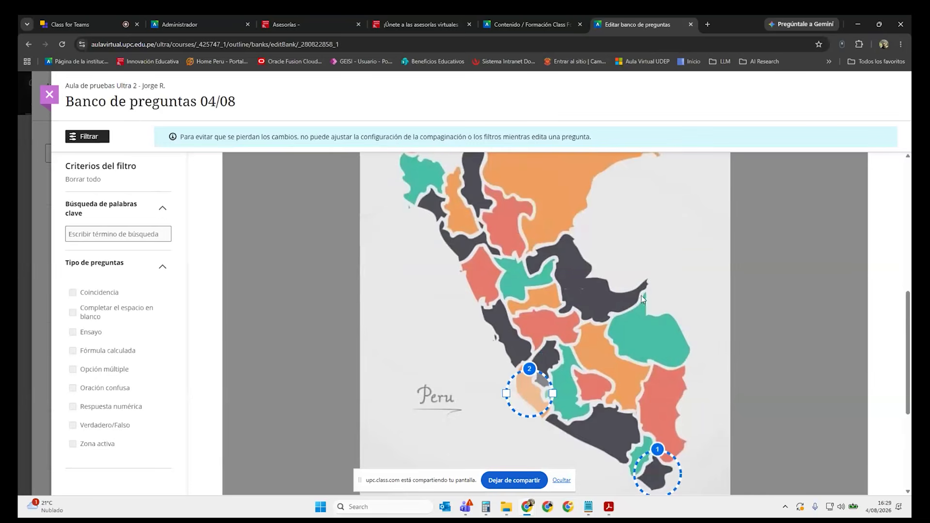
pyautogui.scroll(2, 655, 294)
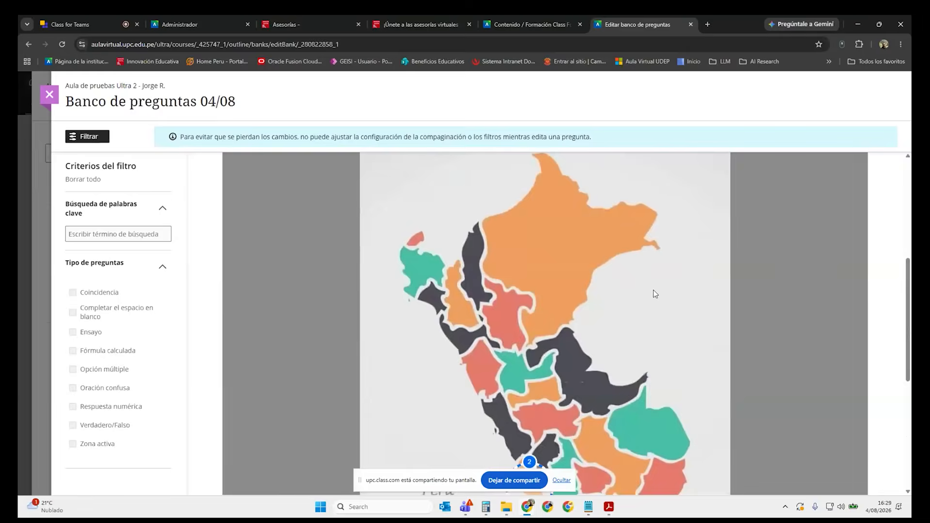
# Look over the two marked regions on the map of Peru and the answer options below it.
pyautogui.scroll(-4, 654, 293)
pyautogui.scroll(2, 595, 219)
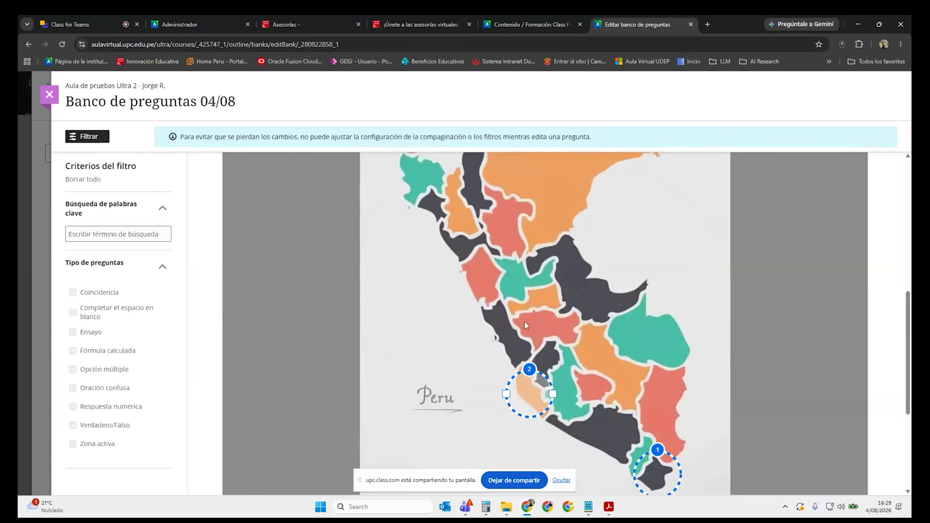
pyautogui.scroll(2, 627, 259)
pyautogui.scroll(-6, 625, 274)
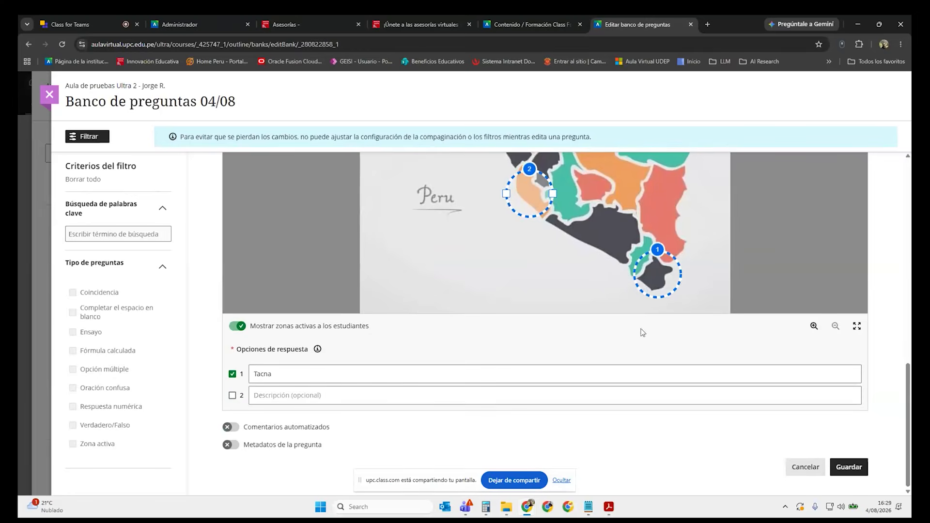
# Discard the hot spot question and start a matching question in the bank.
pyautogui.click(804, 467)
pyautogui.click(476, 358)
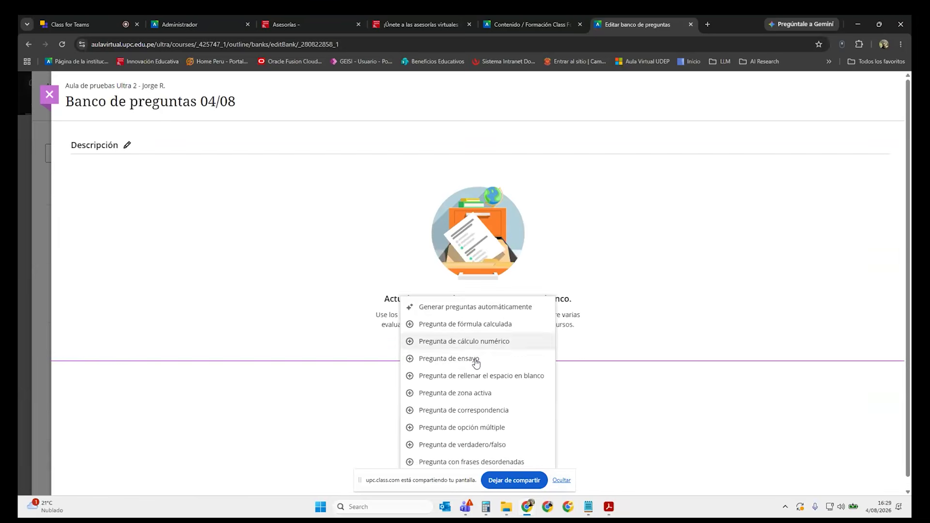
pyautogui.click(499, 416)
pyautogui.scroll(-4, 619, 363)
pyautogui.scroll(2, 441, 262)
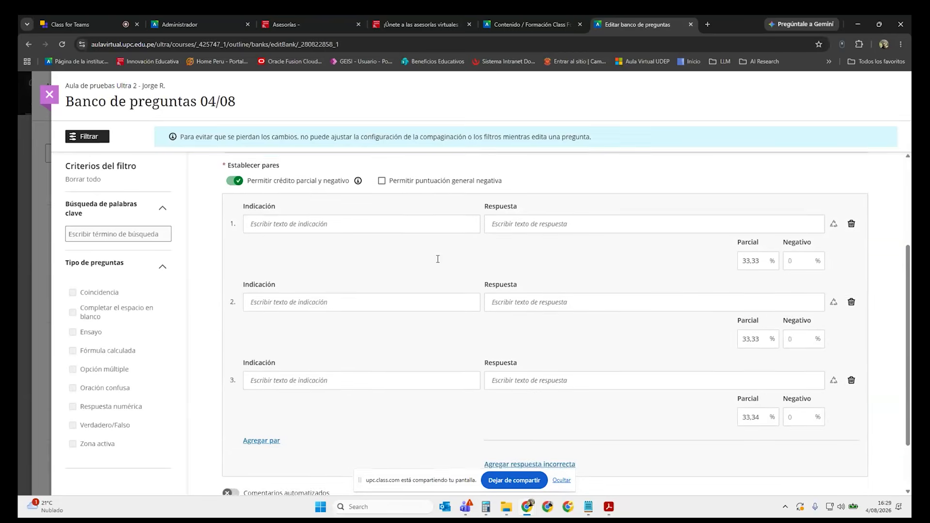
# Examine the prompt and answer fields of the first pair and the overall layout of the matching question.
pyautogui.click(367, 235)
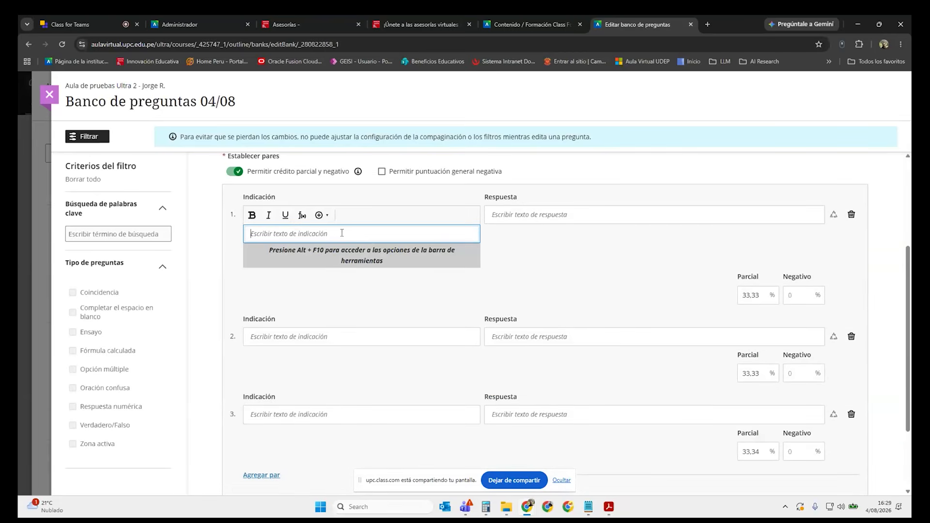
pyautogui.click(633, 210)
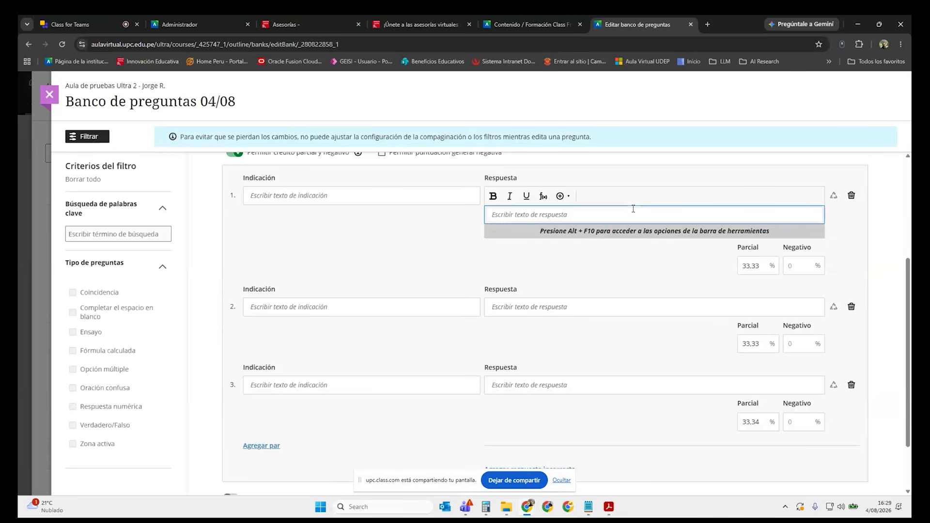
pyautogui.click(407, 195)
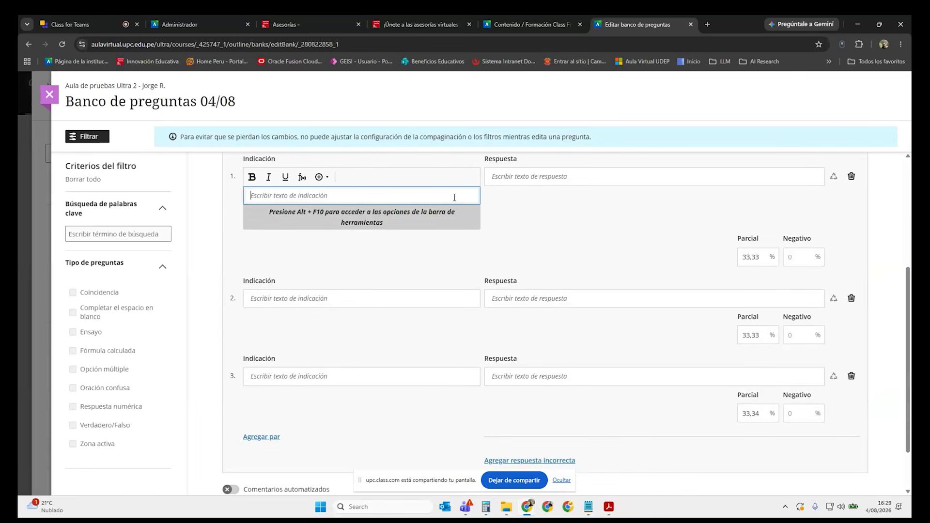
pyautogui.click(594, 175)
pyautogui.scroll(2, 408, 268)
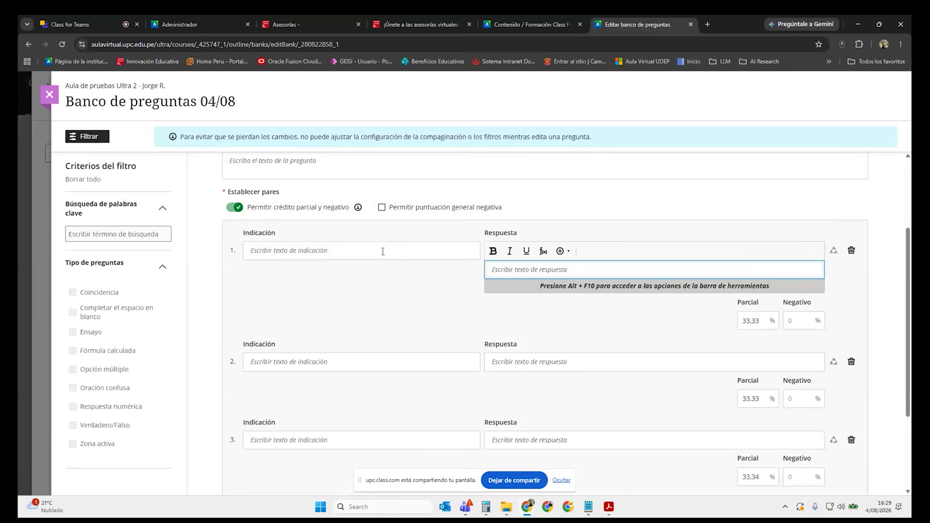
pyautogui.click(383, 251)
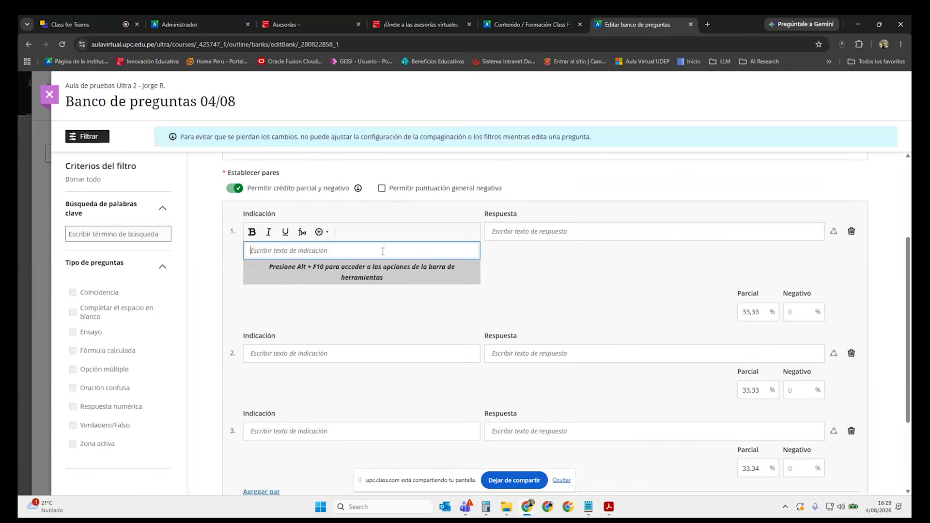
pyautogui.click(559, 231)
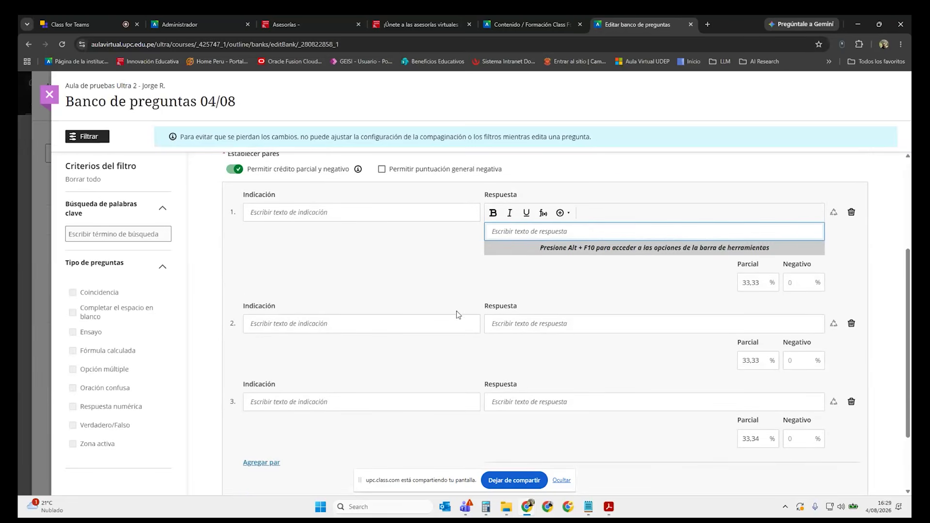
pyautogui.scroll(-2, 494, 323)
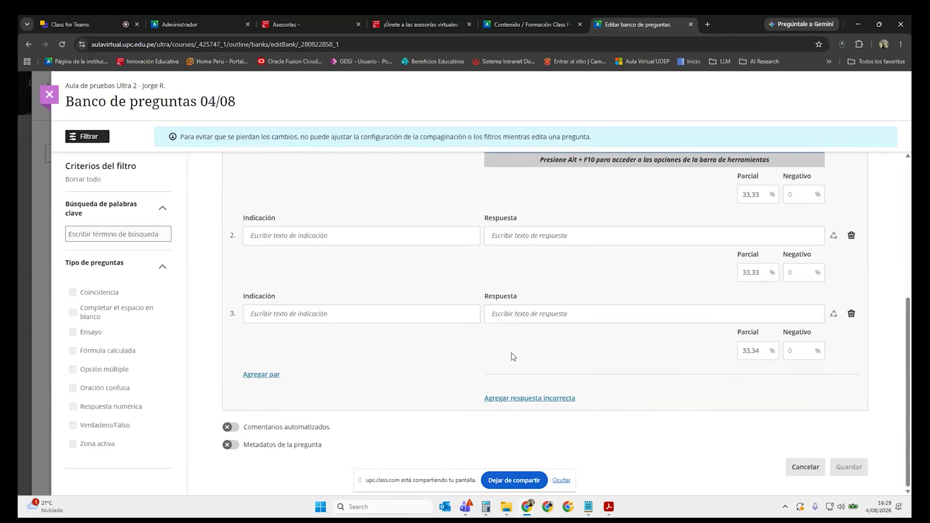
pyautogui.scroll(3, 624, 353)
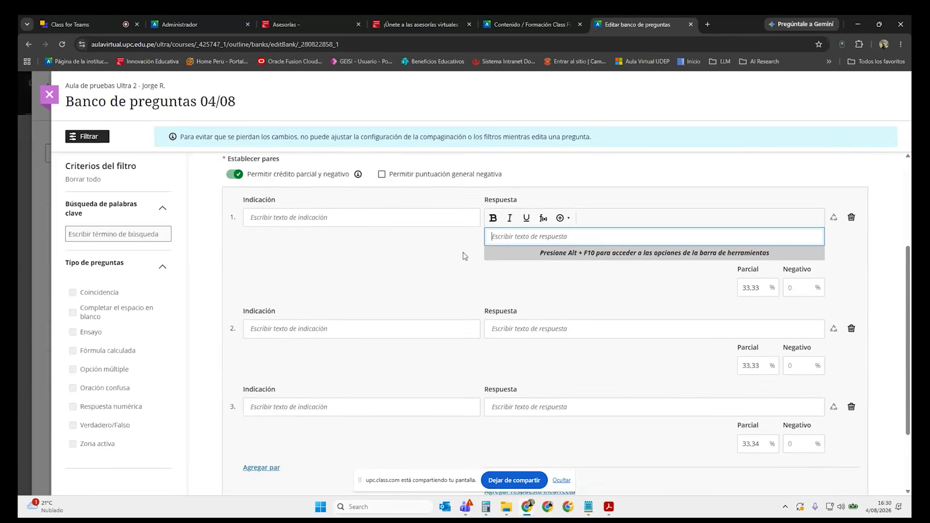
pyautogui.scroll(1, 514, 320)
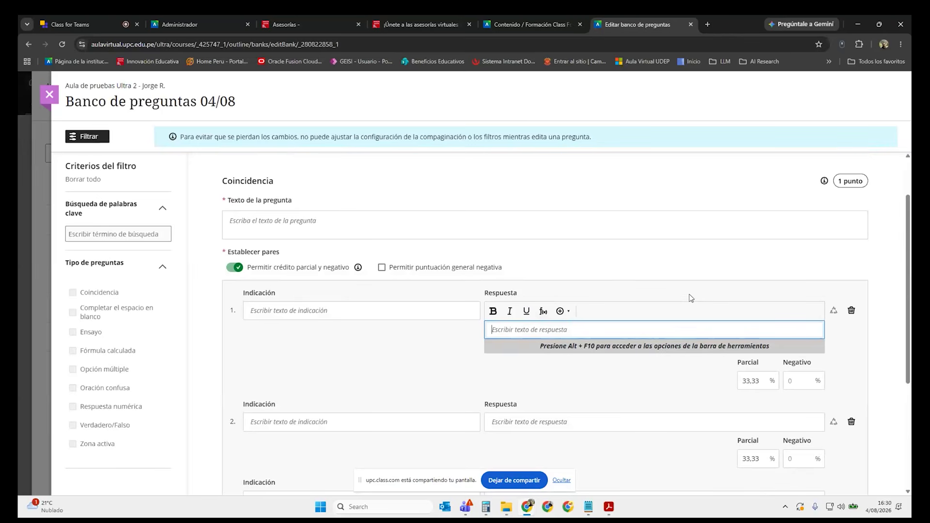
# Compare the first pair's fields with the remaining pairs and the options for adding pairs or incorrect answers.
pyautogui.click(377, 310)
pyautogui.click(613, 289)
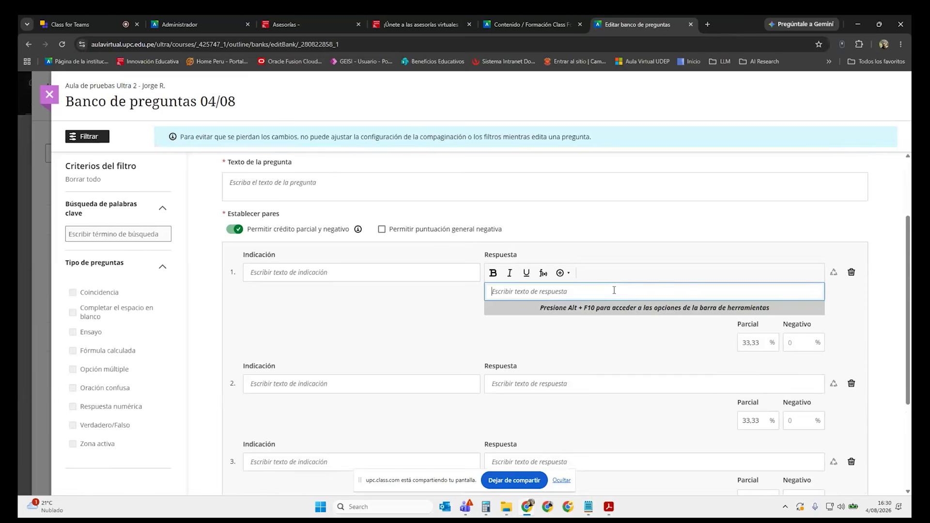
pyautogui.scroll(-2, 613, 291)
pyautogui.scroll(-1, 607, 293)
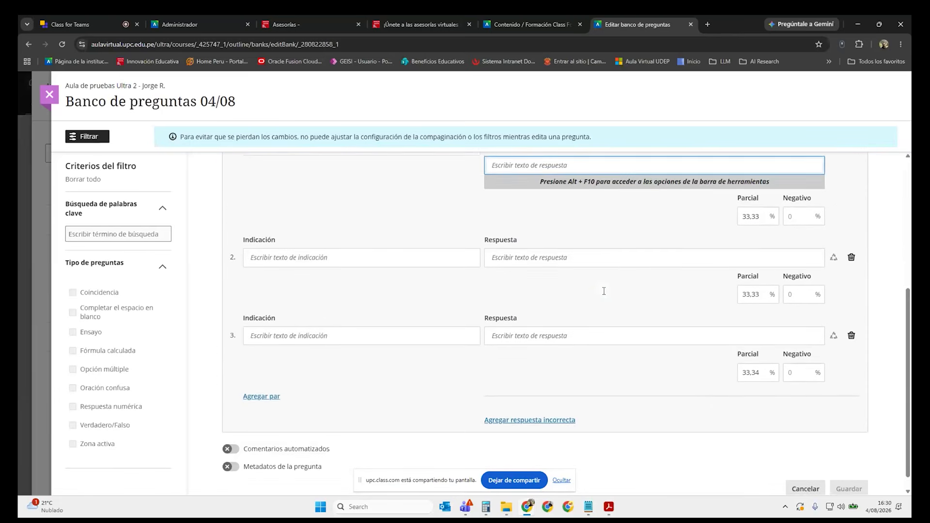
pyautogui.scroll(2, 606, 296)
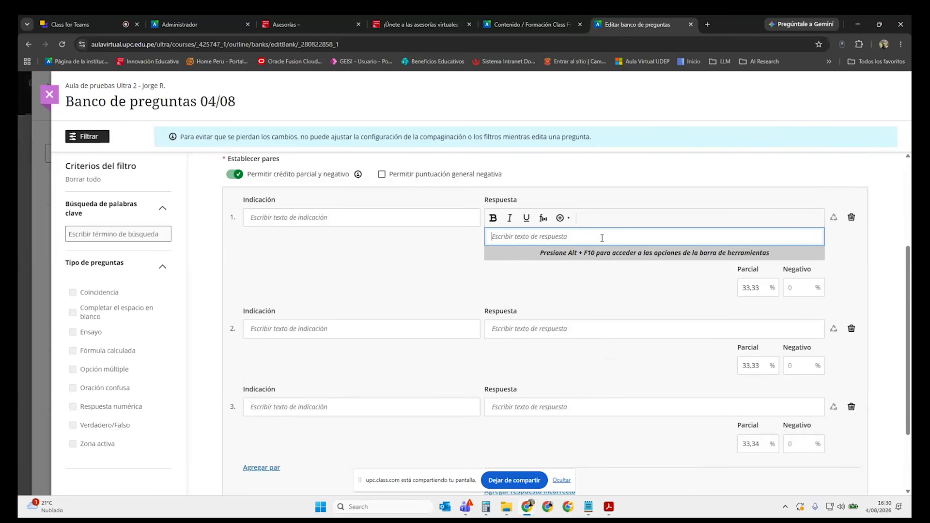
pyautogui.scroll(-2, 533, 363)
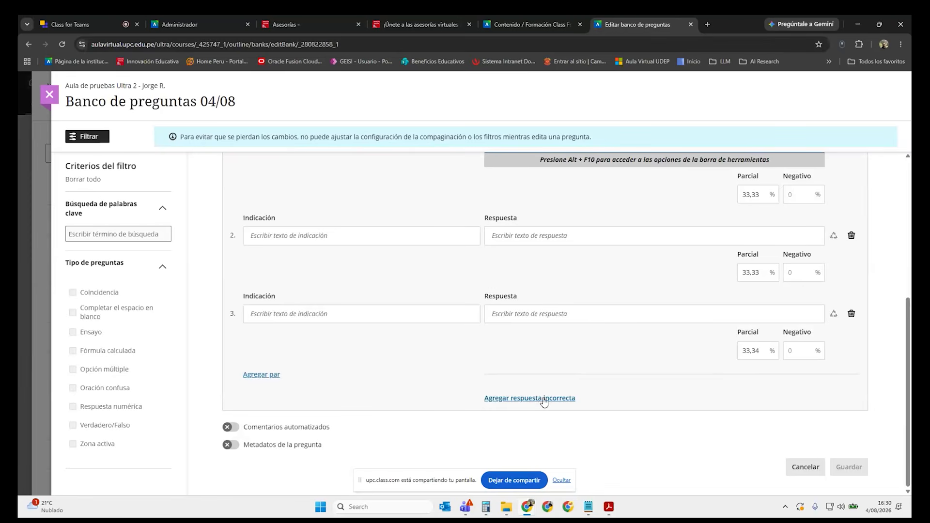
pyautogui.scroll(1, 552, 401)
pyautogui.scroll(1, 407, 160)
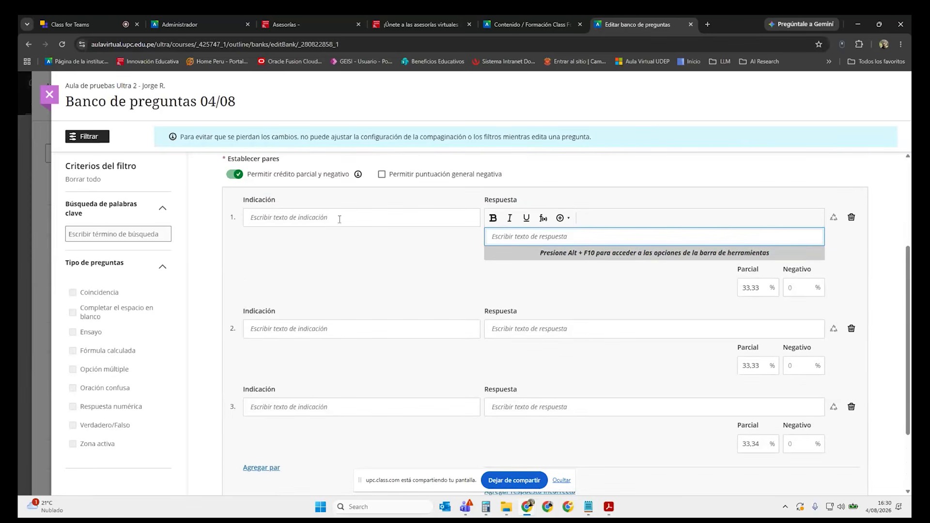
# Go through the prompt fields of the first two pairs and the answer fields of all three pairs.
pyautogui.click(322, 225)
pyautogui.click(318, 317)
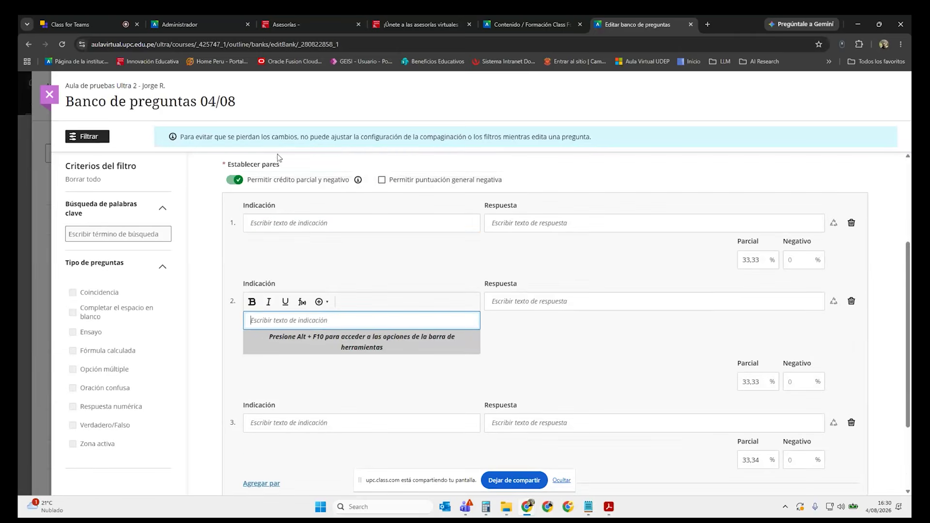
pyautogui.click(562, 223)
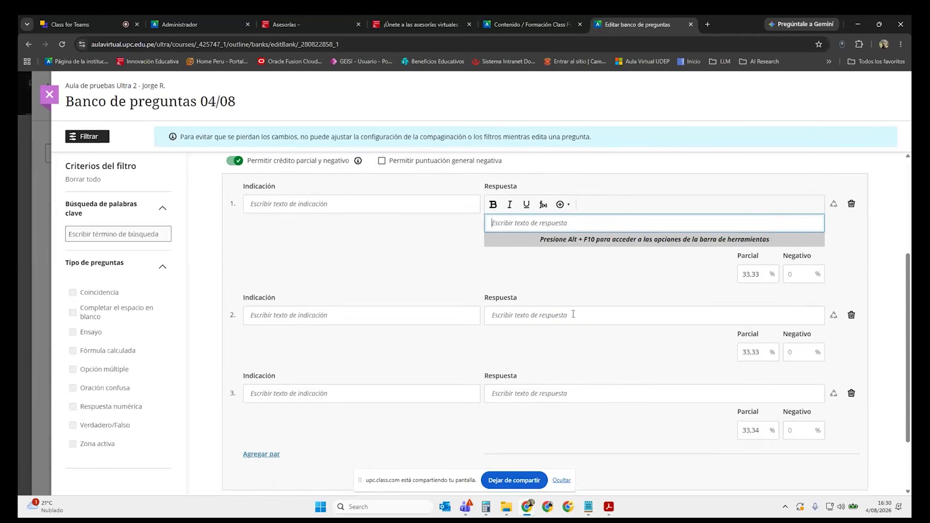
pyautogui.click(574, 315)
pyautogui.click(581, 416)
pyautogui.scroll(-2, 560, 312)
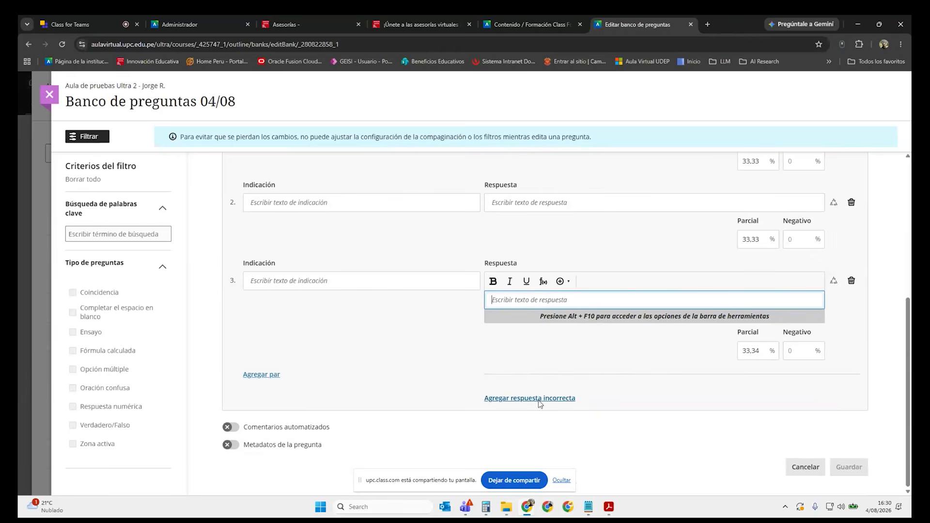
# Add an empty incorrect answer to the matching question and compare it with the three pairs.
pyautogui.click(539, 398)
pyautogui.scroll(1, 476, 378)
pyautogui.scroll(-2, 476, 378)
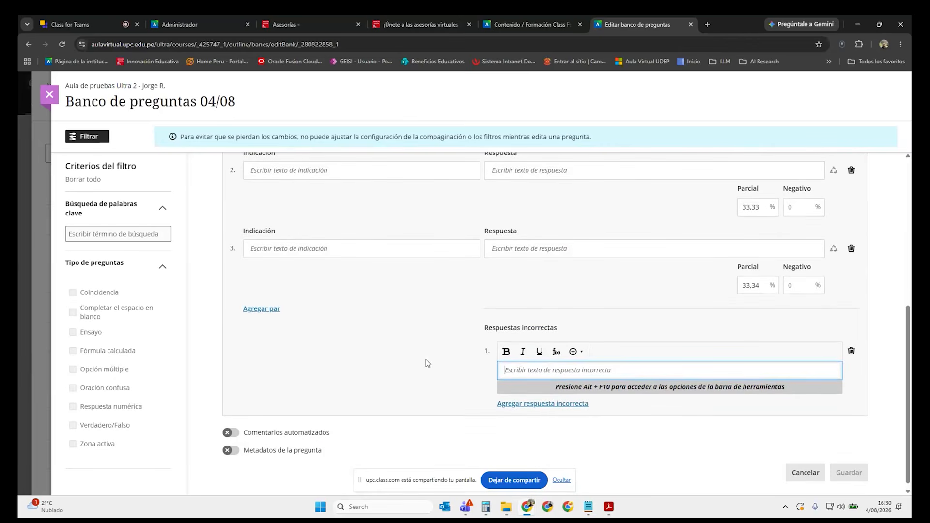
pyautogui.scroll(1, 426, 364)
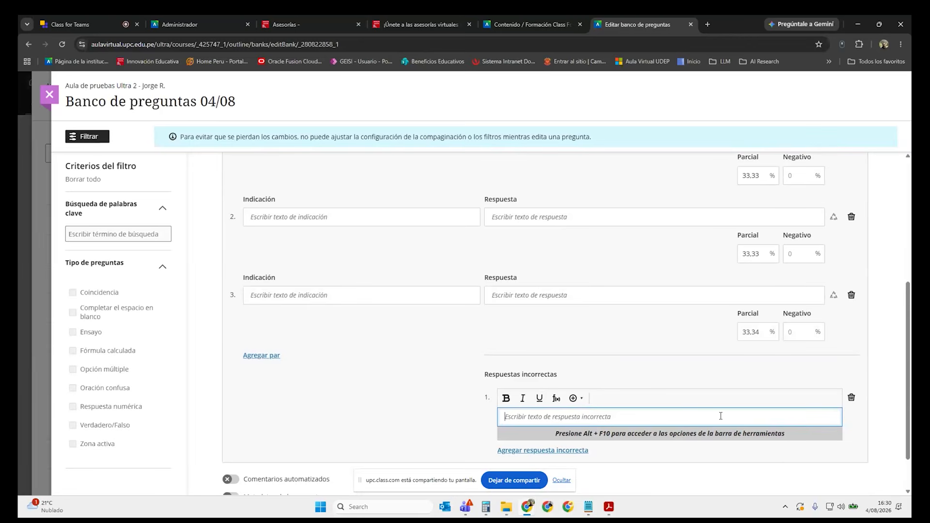
pyautogui.scroll(-1, 738, 412)
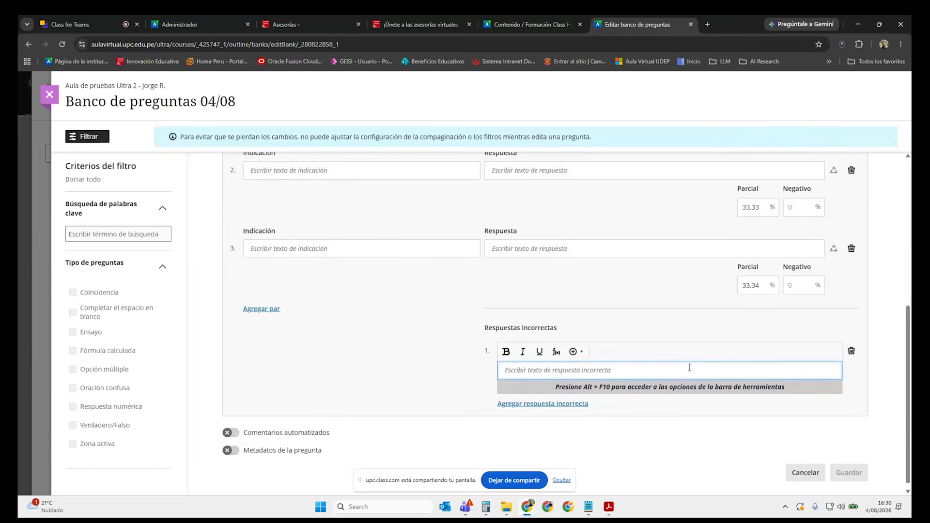
pyautogui.scroll(3, 667, 410)
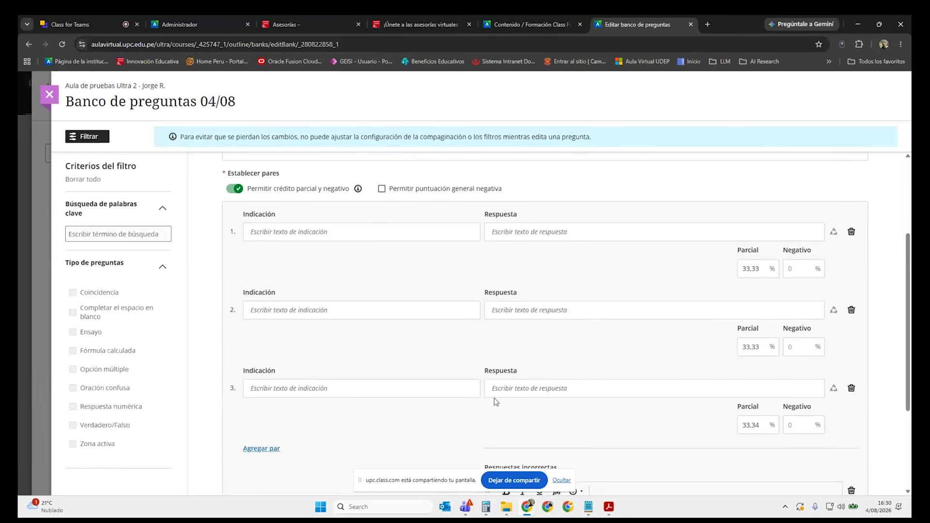
pyautogui.scroll(-3, 740, 390)
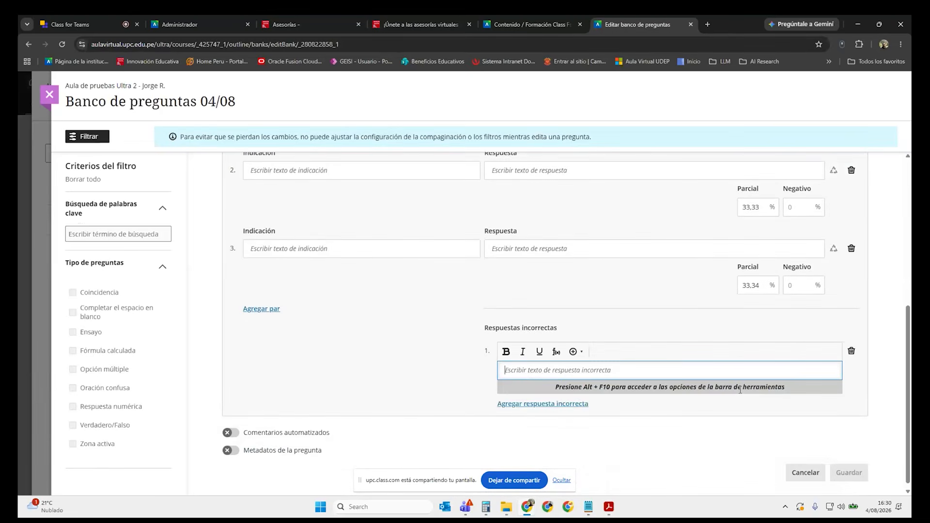
# Discard the matching question, start a multiple choice question in the bank and review its settings.
pyautogui.click(806, 477)
pyautogui.click(477, 361)
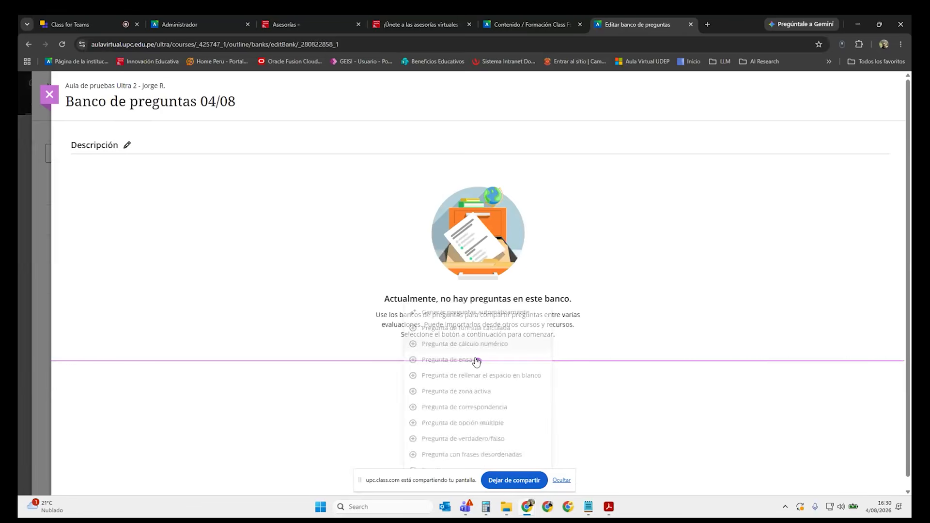
pyautogui.click(509, 429)
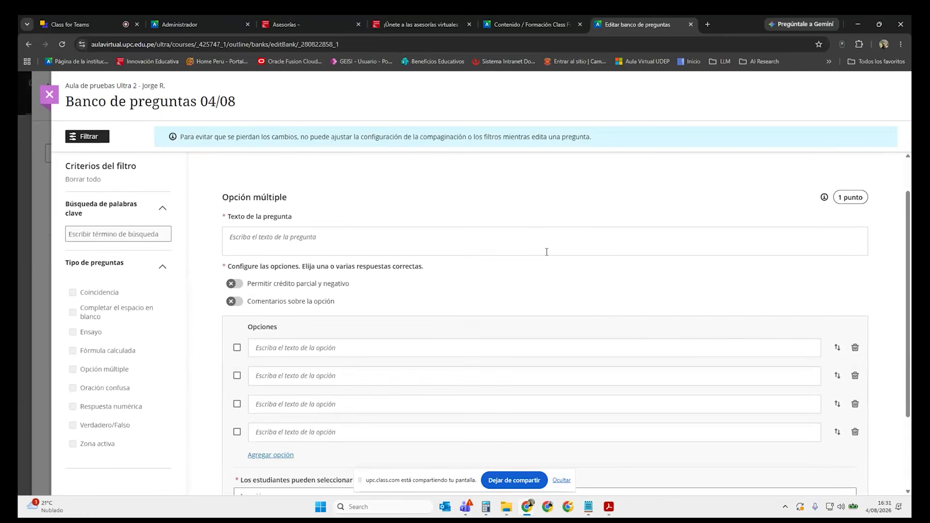
pyautogui.scroll(-2, 534, 276)
pyautogui.scroll(2, 533, 276)
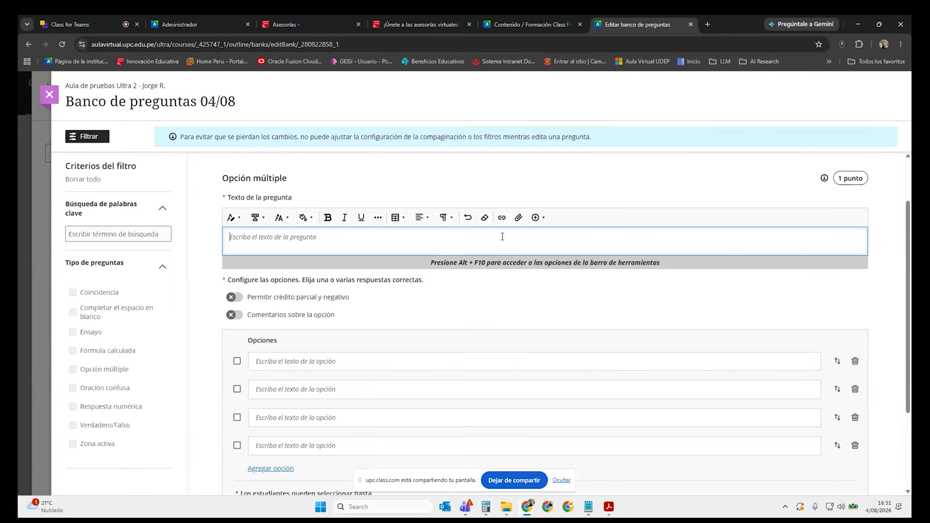
pyautogui.scroll(-2, 617, 243)
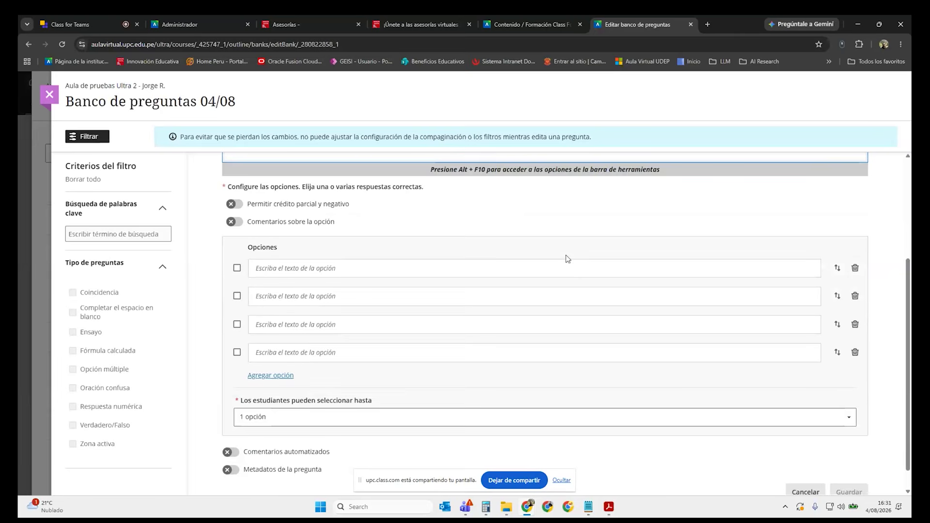
pyautogui.scroll(-1, 388, 315)
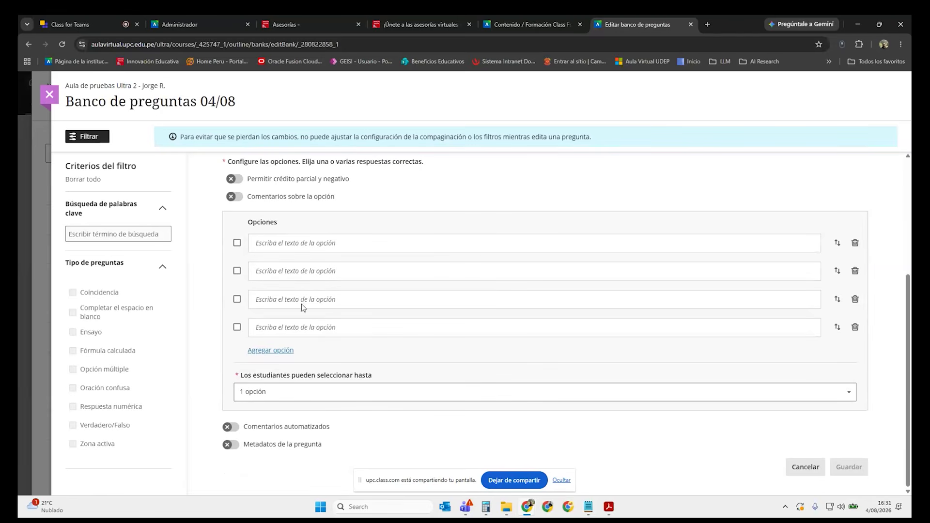
# Fill in the four answer options of the multiple choice question with 1, 2, 3 and 4.
pyautogui.click(320, 243)
pyautogui.write('1')
pyautogui.click(316, 293)
pyautogui.write('2')
pyautogui.click(307, 326)
pyautogui.write('3')
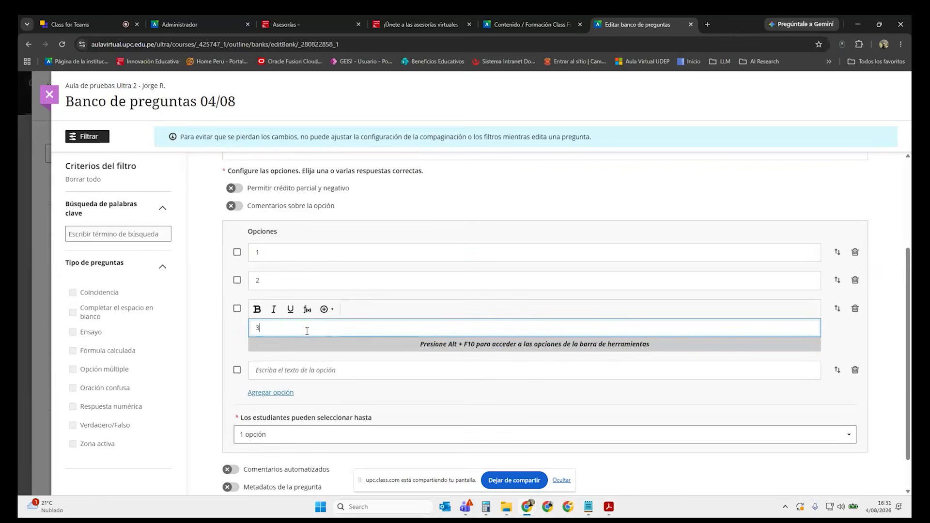
pyautogui.click(291, 369)
pyautogui.write('4')
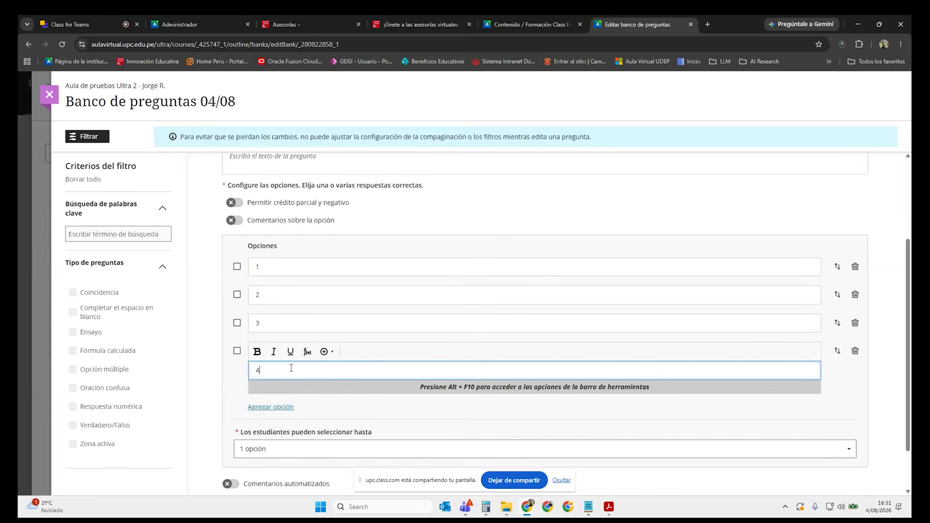
# Mark options 3 and 4 as correct answers and let students select up to 2 options.
pyautogui.click(223, 383)
pyautogui.click(238, 323)
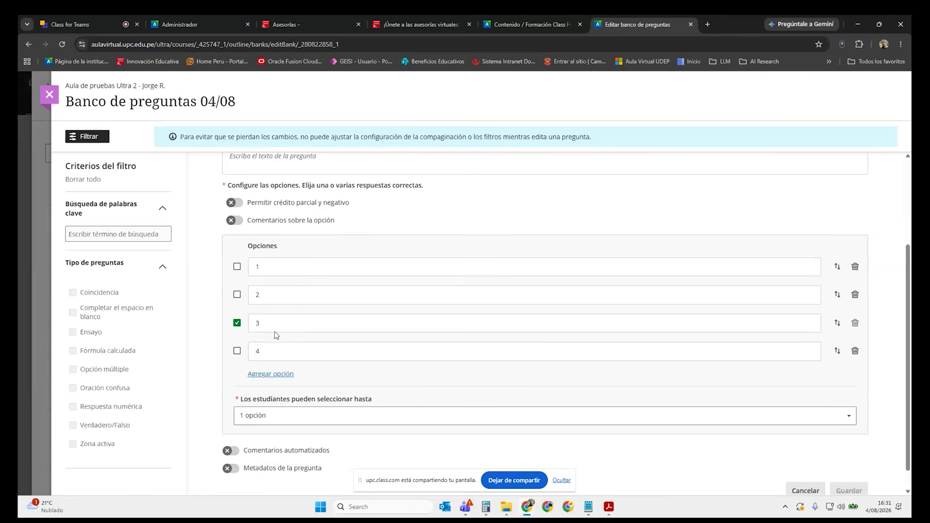
pyautogui.scroll(-1, 291, 359)
pyautogui.click(296, 392)
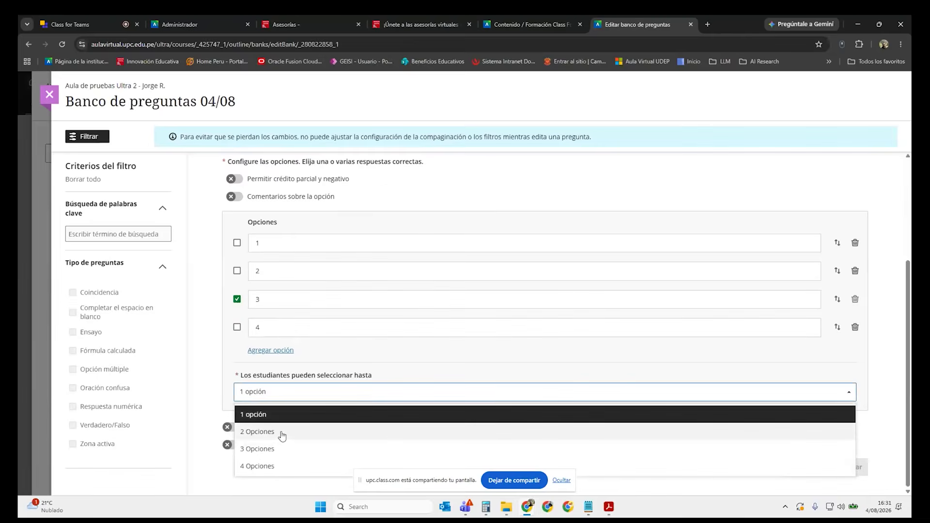
pyautogui.click(281, 432)
pyautogui.click(237, 328)
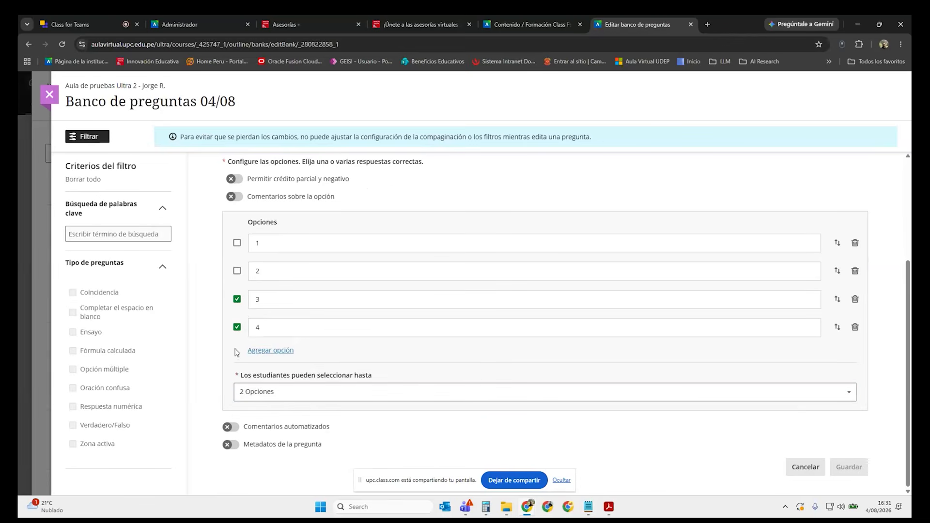
pyautogui.scroll(1, 339, 344)
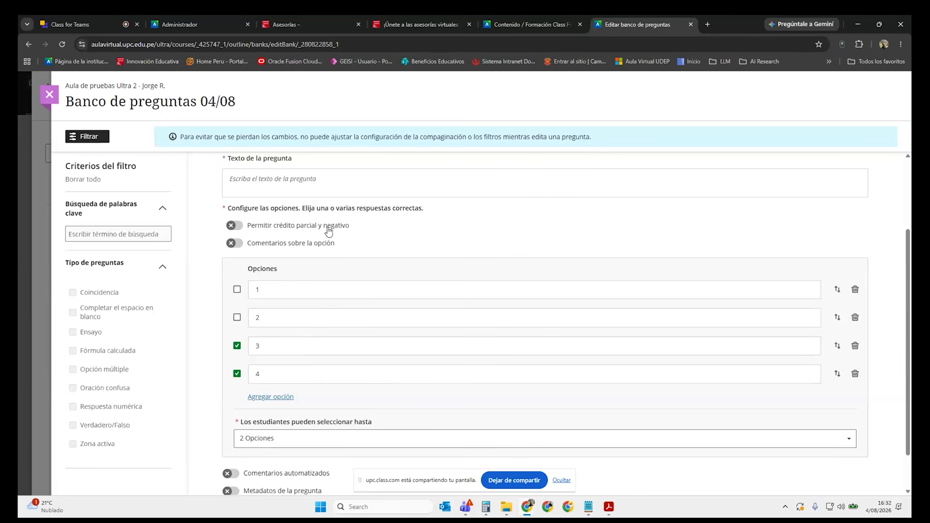
# Allow partial and negative credit for the multiple choice question, and try the general negative score option before clearing it.
pyautogui.click(236, 226)
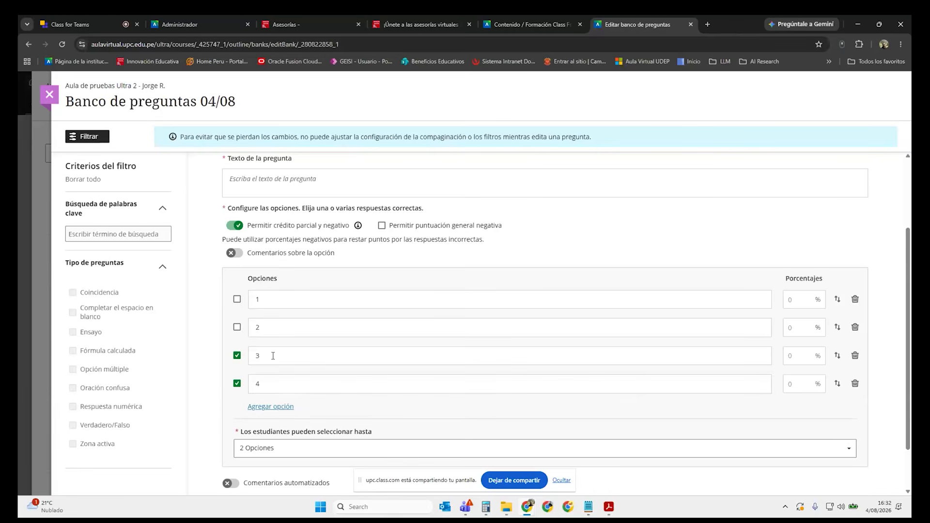
pyautogui.click(382, 227)
pyautogui.click(382, 226)
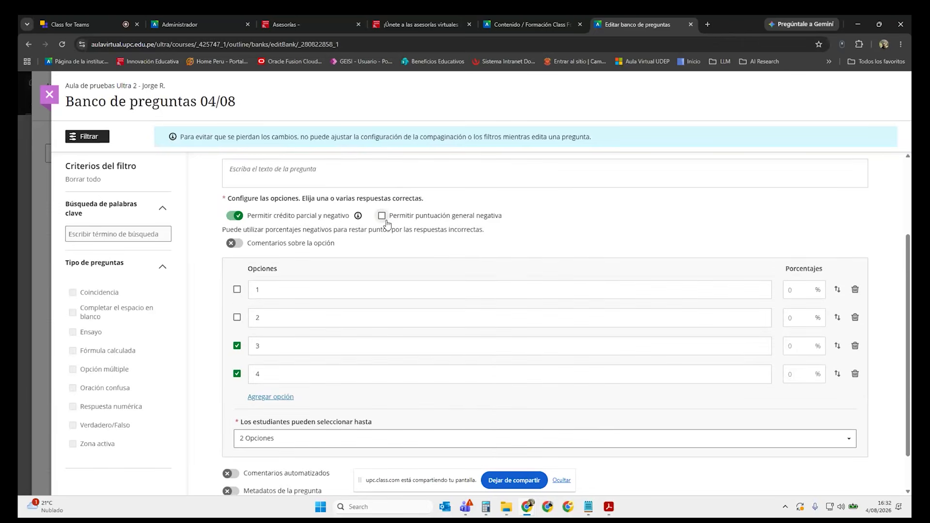
pyautogui.scroll(-1, 488, 251)
pyautogui.scroll(3, 684, 402)
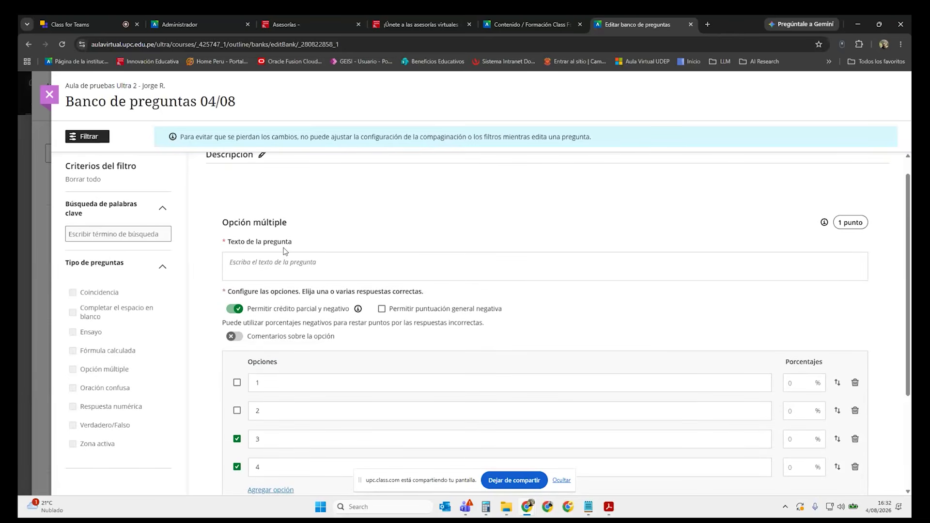
# Discard the multiple choice question and start a true/false question in the bank.
pyautogui.moveTo(222, 224); pyautogui.dragTo(347, 223)
pyautogui.click(350, 222)
pyautogui.scroll(-3, 655, 257)
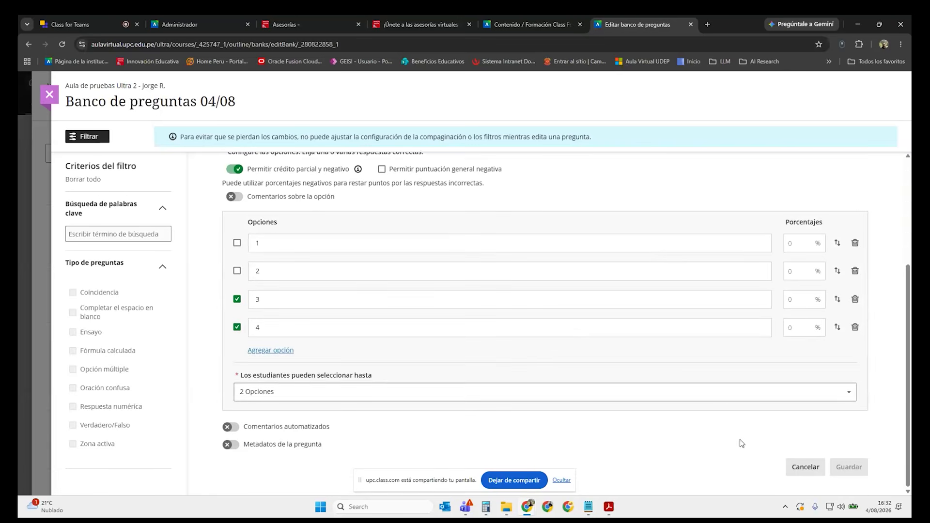
pyautogui.click(804, 467)
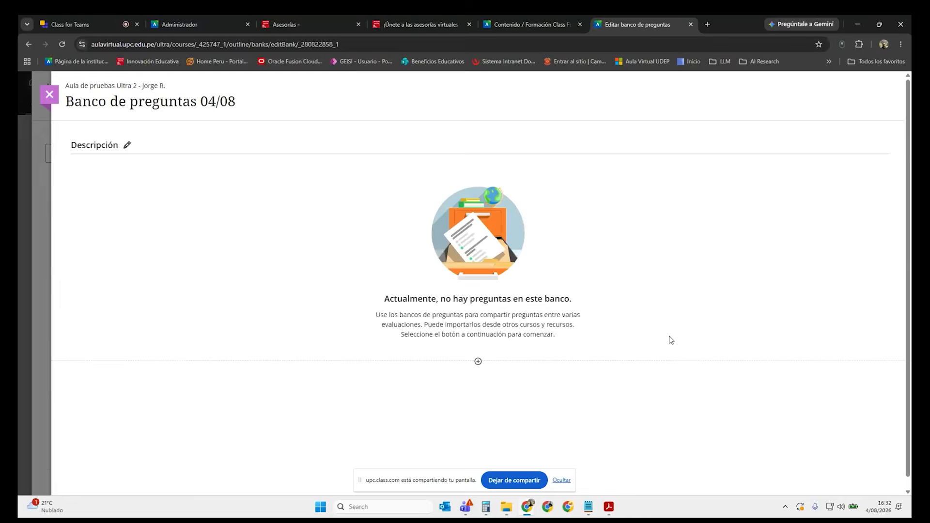
pyautogui.click(479, 362)
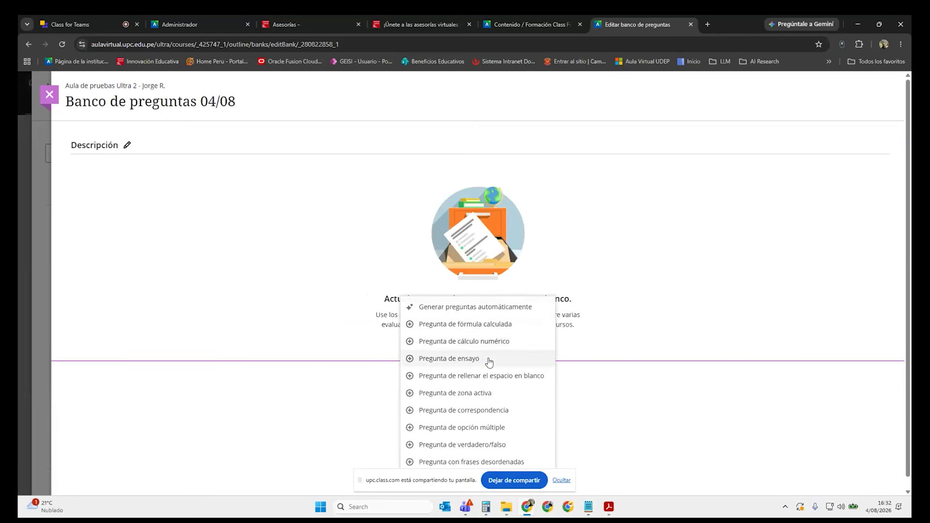
pyautogui.click(524, 447)
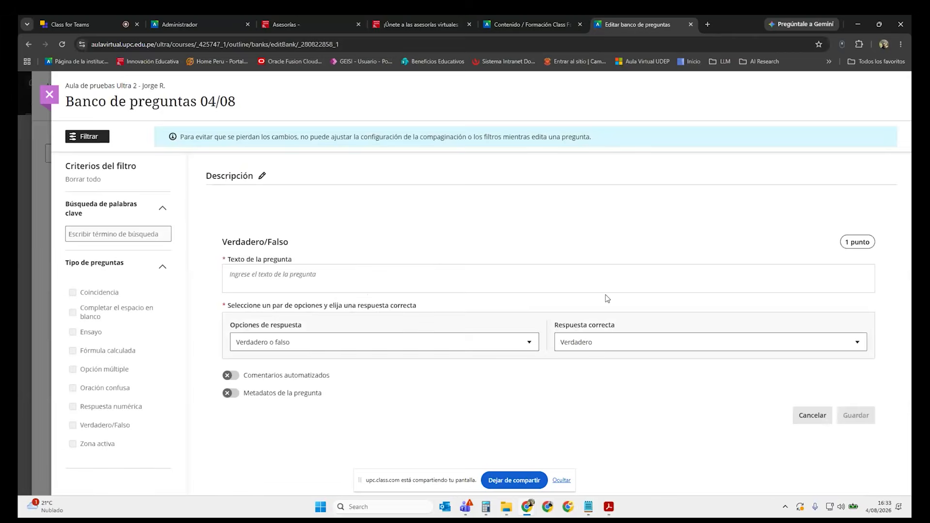
# Review the question text field and the correct answer choices of the true/false question.
pyautogui.click(389, 275)
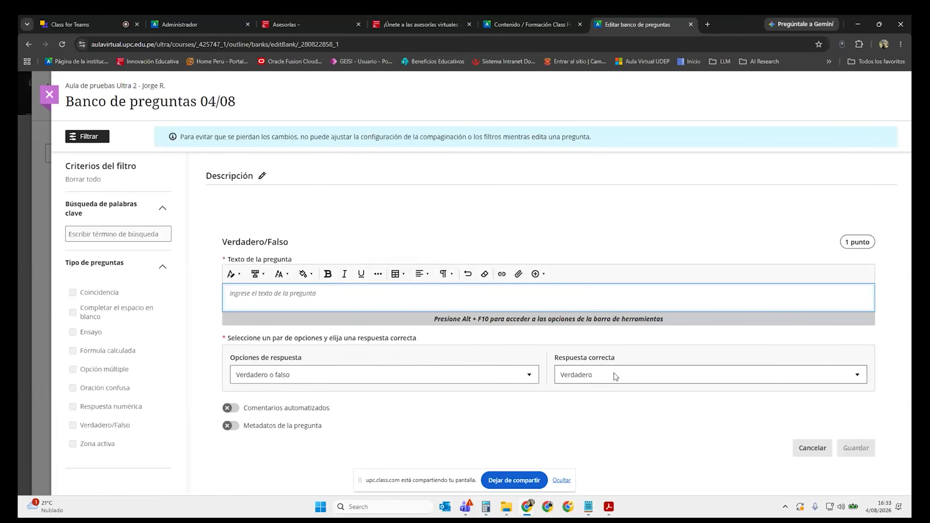
pyautogui.click(788, 377)
pyautogui.click(762, 345)
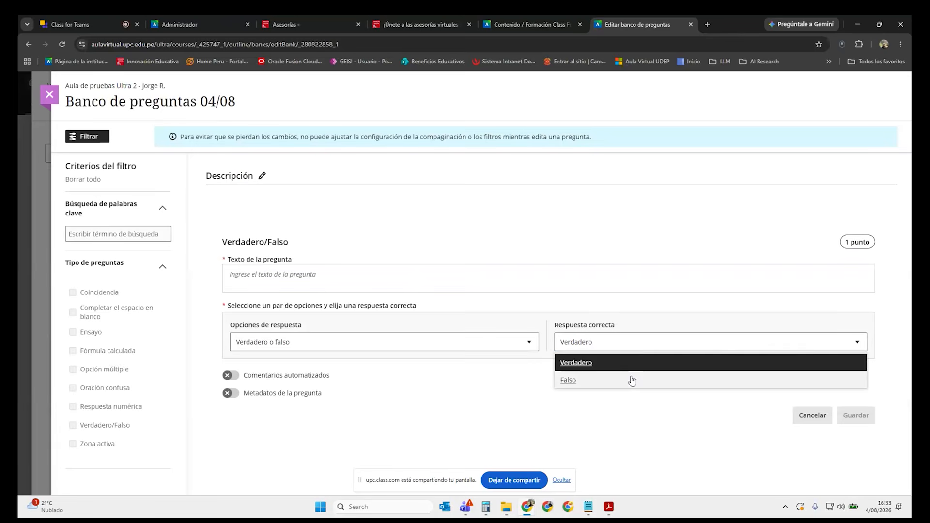
pyautogui.click(636, 411)
pyautogui.click(679, 344)
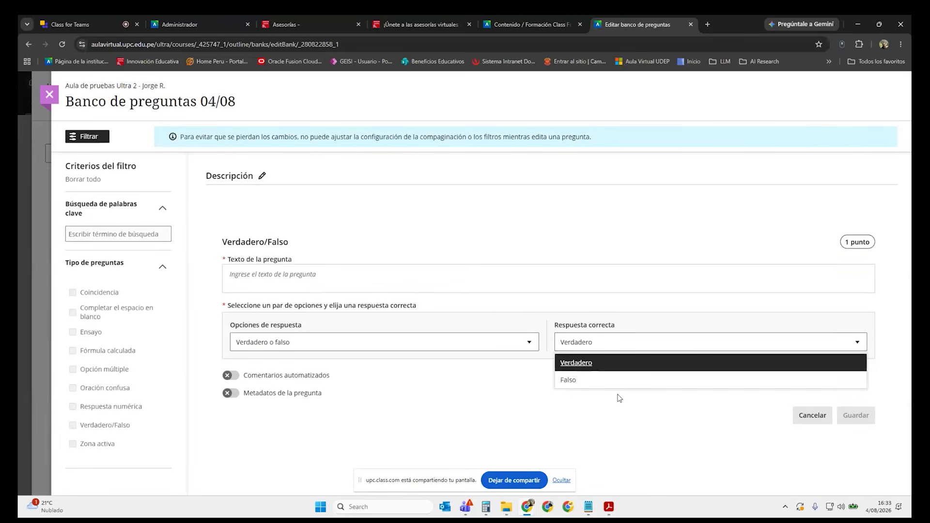
pyautogui.click(639, 414)
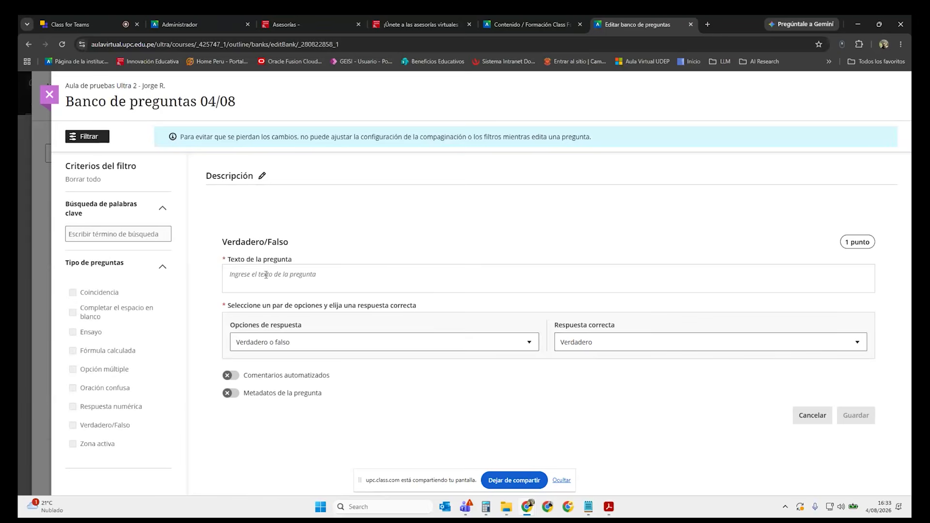
# Discard the true/false question and start a jumbled sentence question in the bank.
pyautogui.click(806, 426)
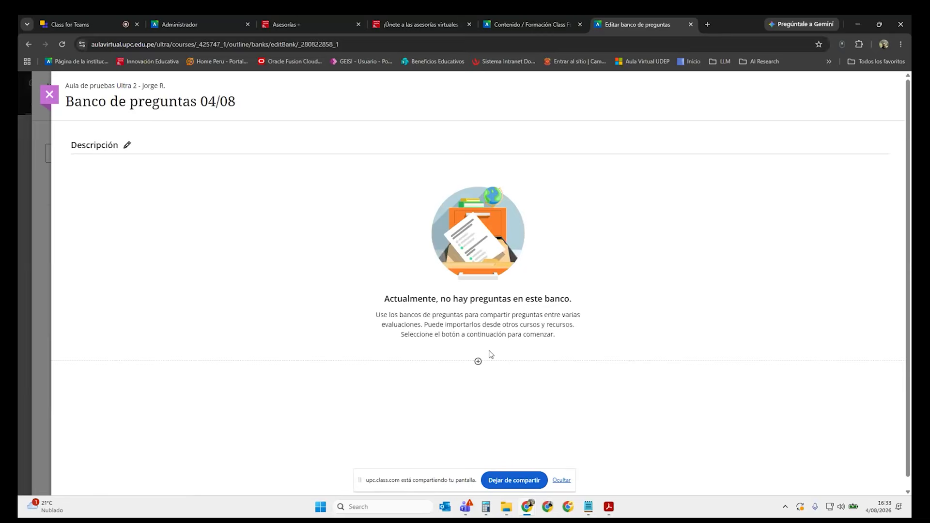
pyautogui.click(484, 352)
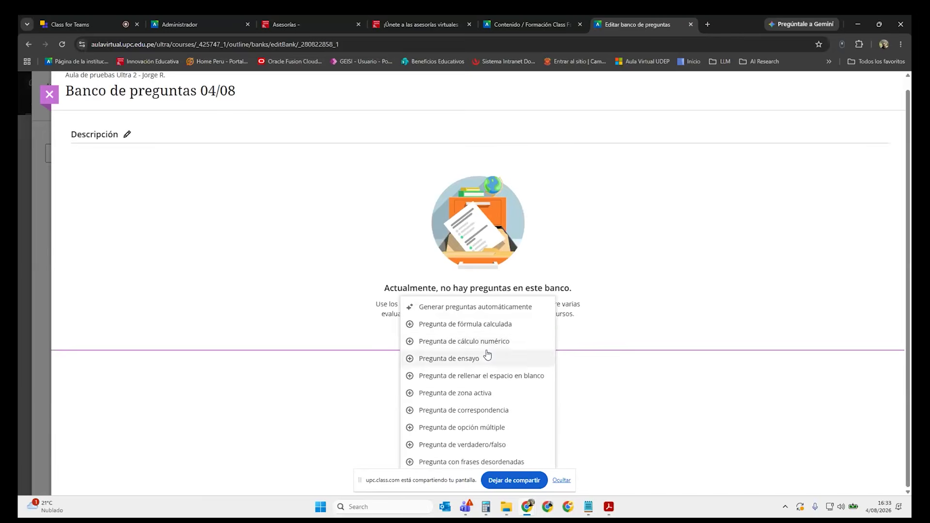
pyautogui.click(521, 463)
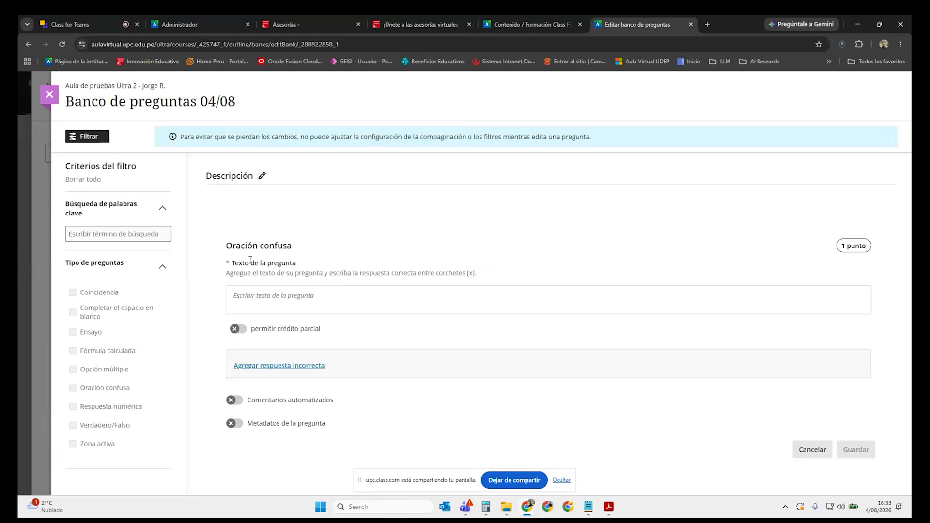
# Examine the jumbled sentence question's text field and its square bracket instruction, and discard the question.
pyautogui.click(310, 297)
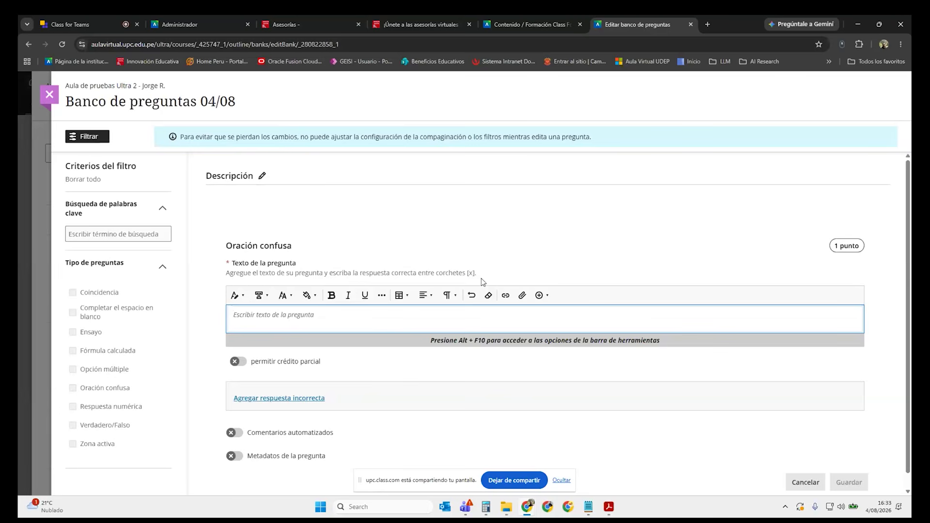
pyautogui.moveTo(478, 275); pyautogui.dragTo(469, 273)
pyautogui.click(503, 270)
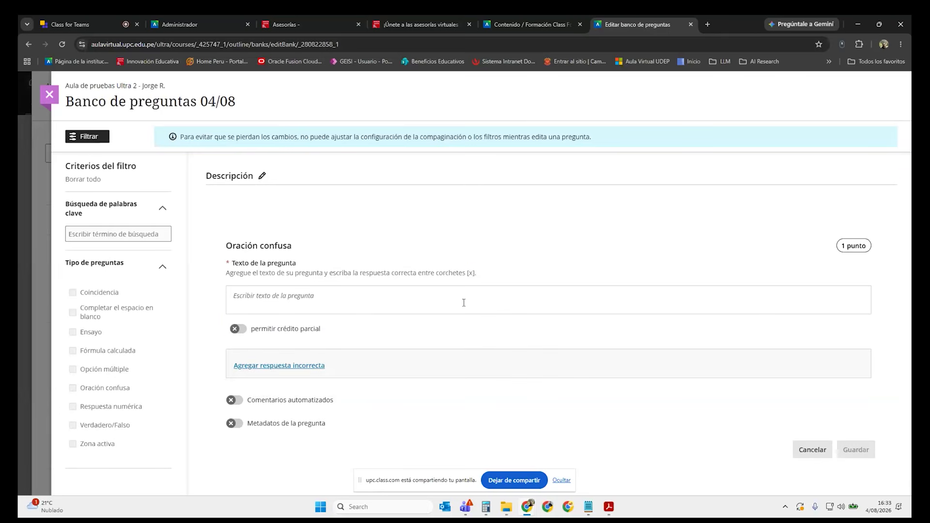
pyautogui.click(463, 304)
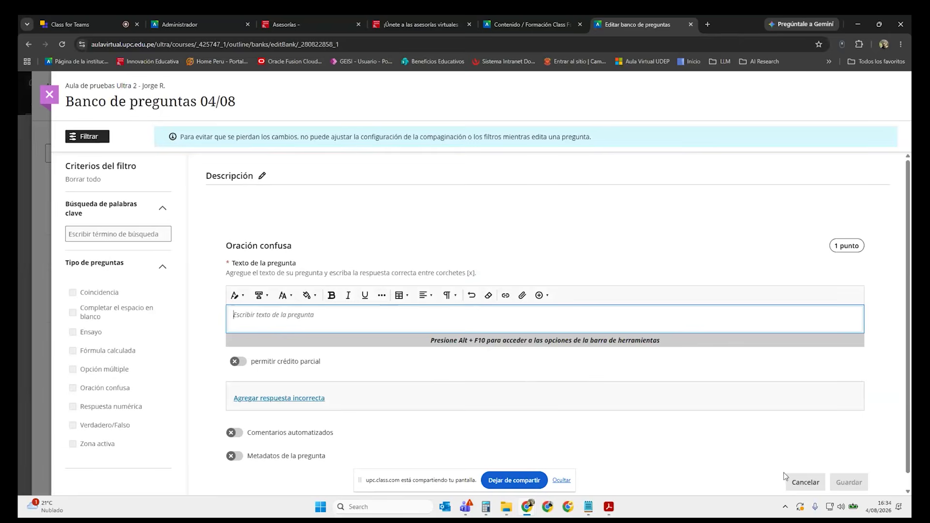
pyautogui.click(800, 483)
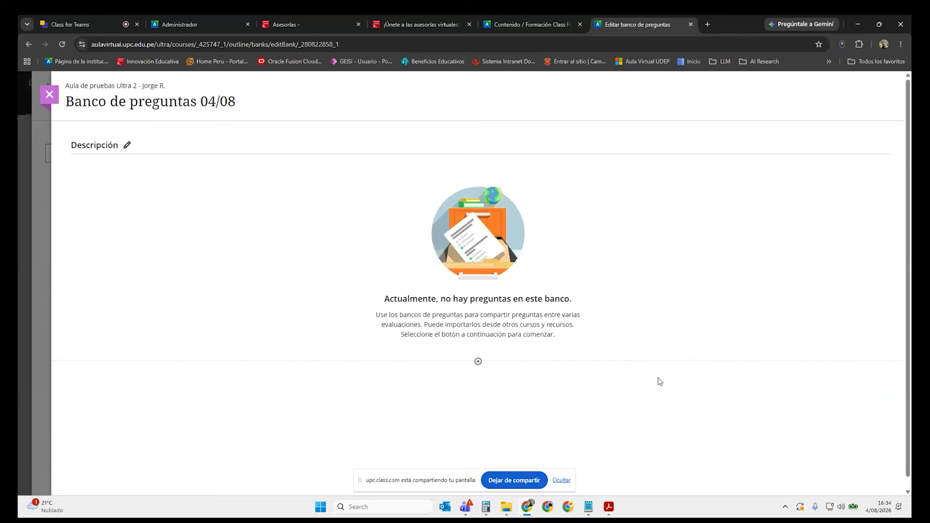
# Check the Class meeting chat, return to the question bank and open automatic question generation.
pyautogui.click(478, 361)
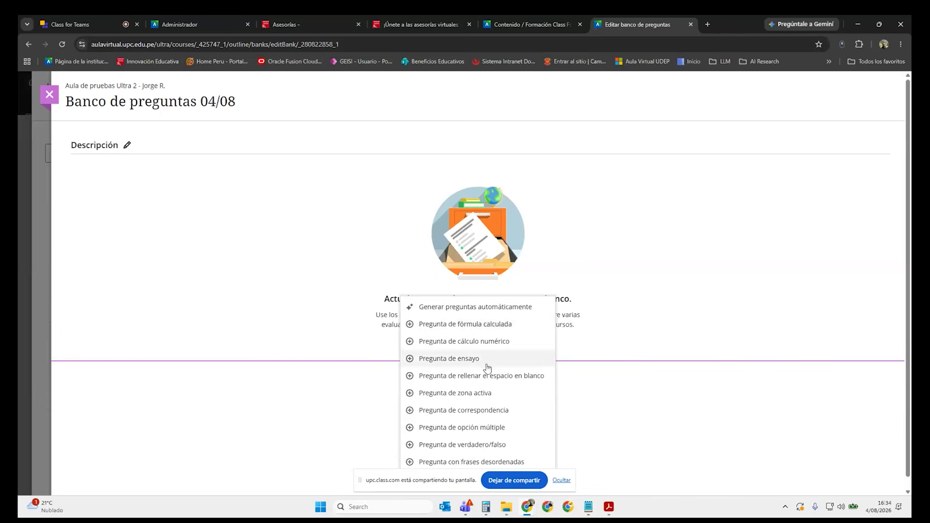
pyautogui.click(116, 21)
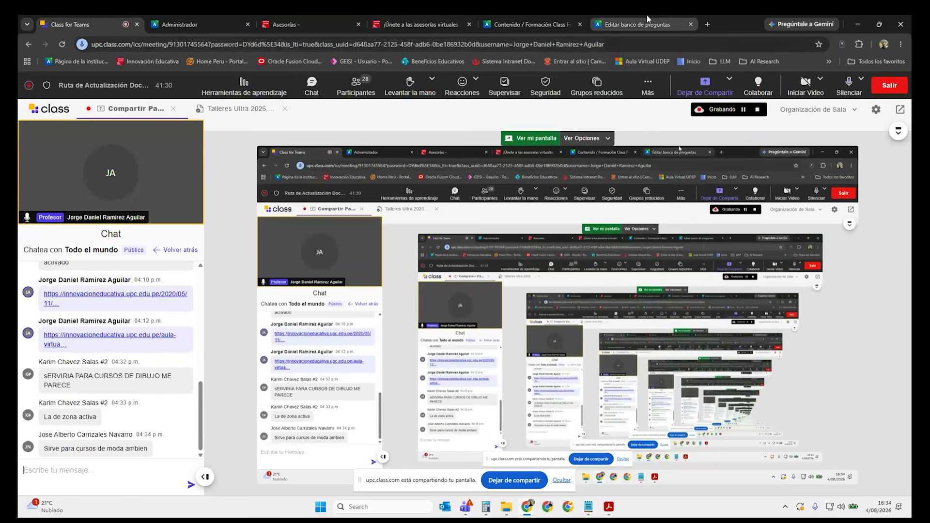
pyautogui.click(640, 26)
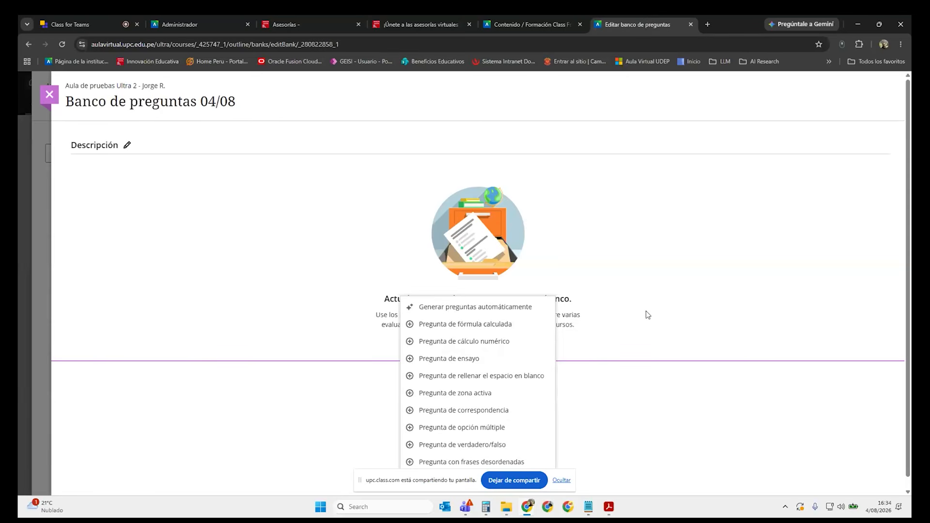
pyautogui.click(515, 309)
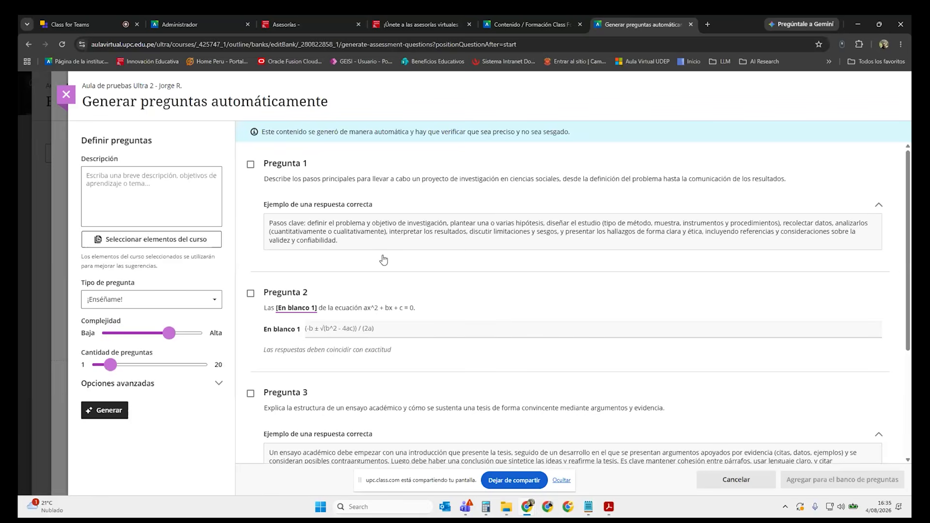
# Examine the description field and the four automatically suggested questions.
pyautogui.click(189, 187)
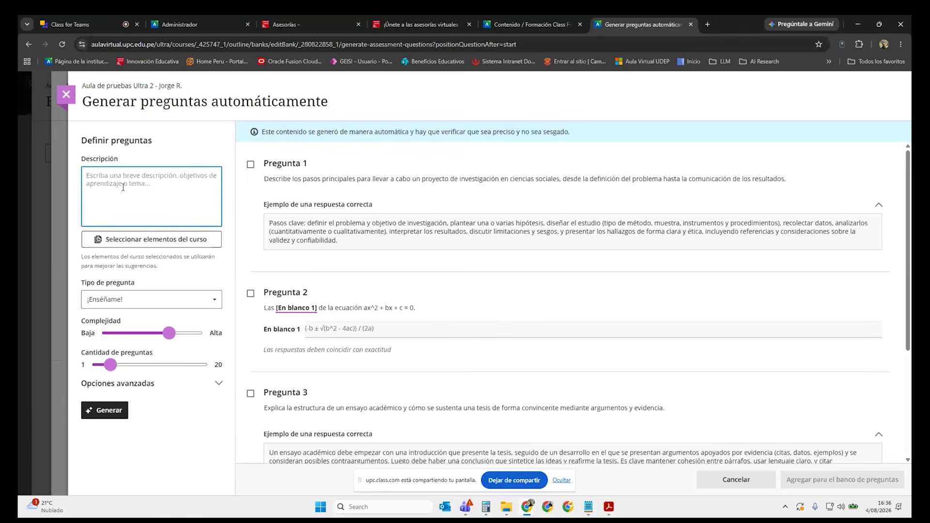
pyautogui.scroll(-4, 787, 188)
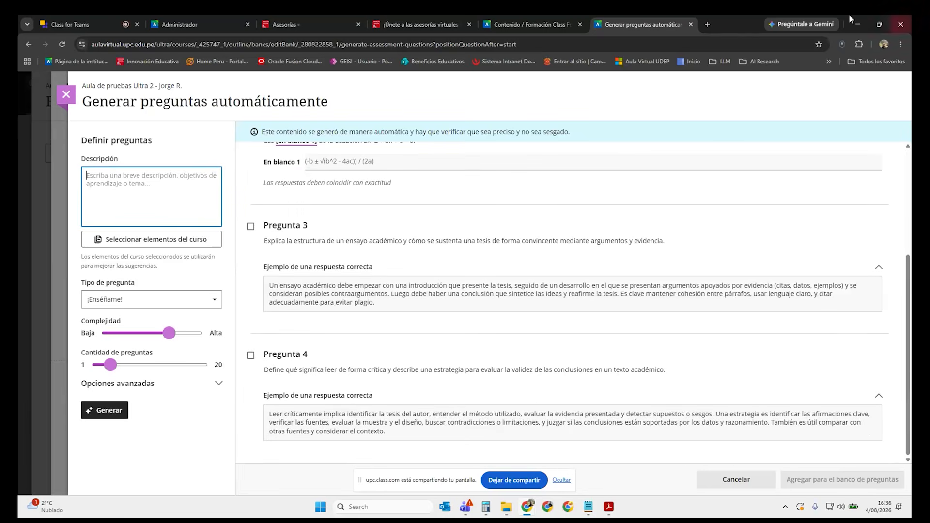
pyautogui.scroll(4, 644, 298)
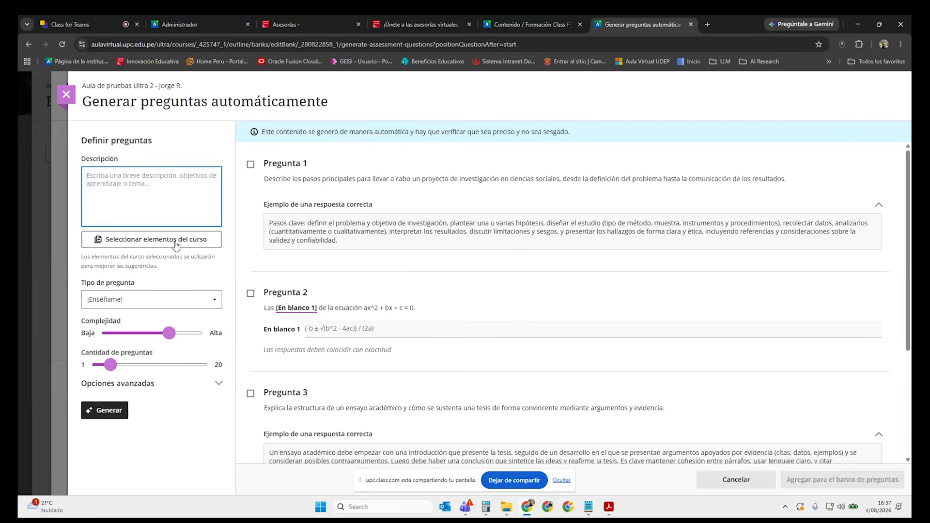
# Browse the course items down to the Lecturas folder inside Contenido and close the picker without selecting any.
pyautogui.click(176, 244)
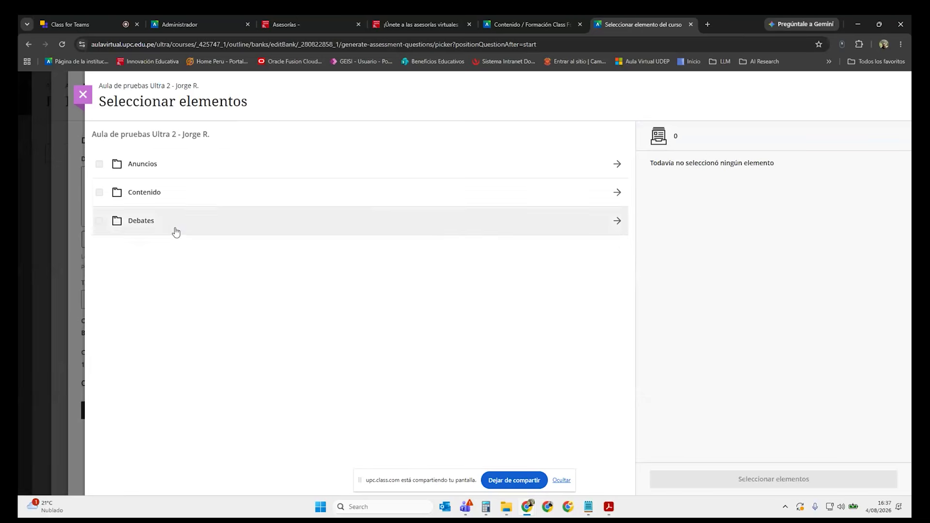
pyautogui.click(616, 194)
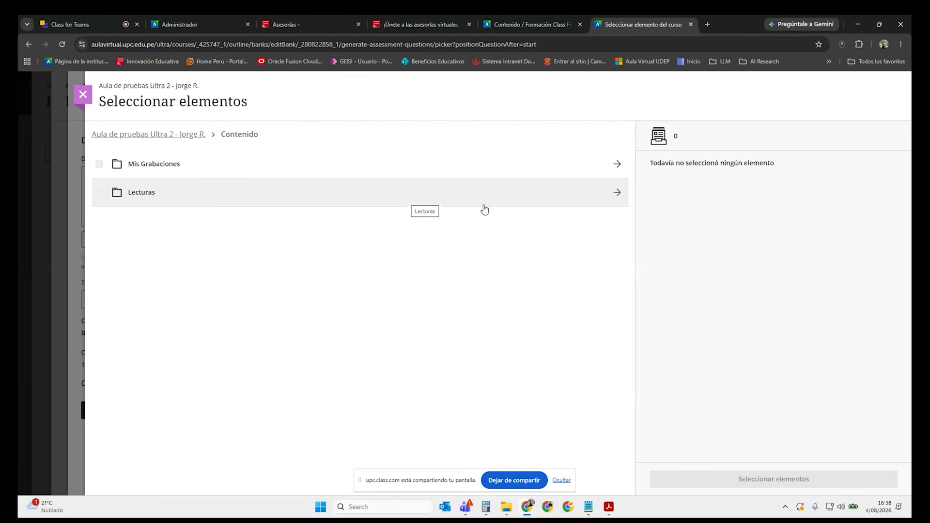
pyautogui.click(617, 193)
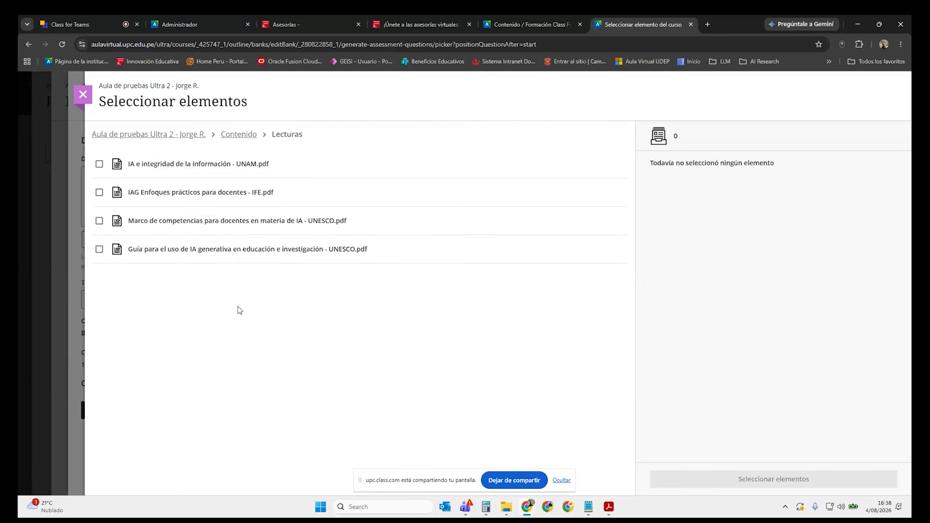
pyautogui.click(83, 97)
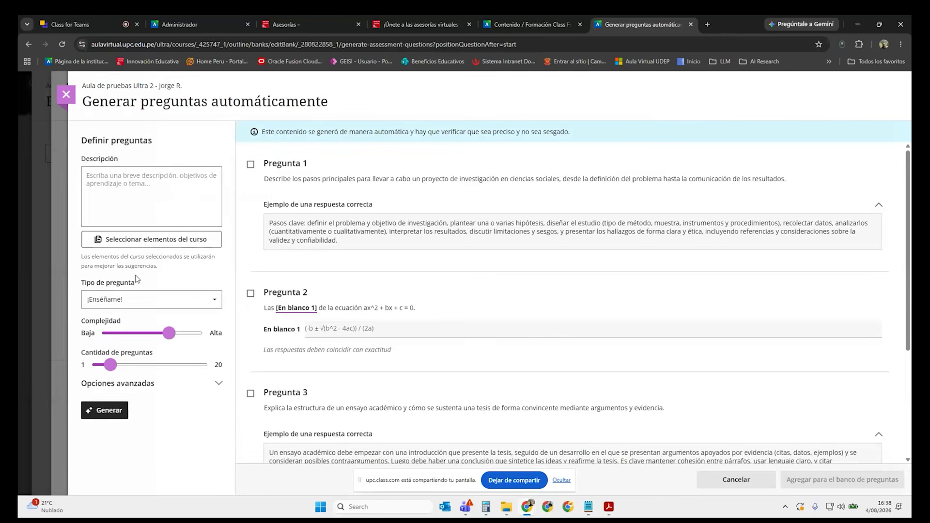
# Set the number of questions to 20 and attach both UNESCO PDFs from the Lecturas folder in Contenido as course items.
pyautogui.moveTo(113, 371)
pyautogui.moveTo(111, 366); pyautogui.dragTo(209, 365)
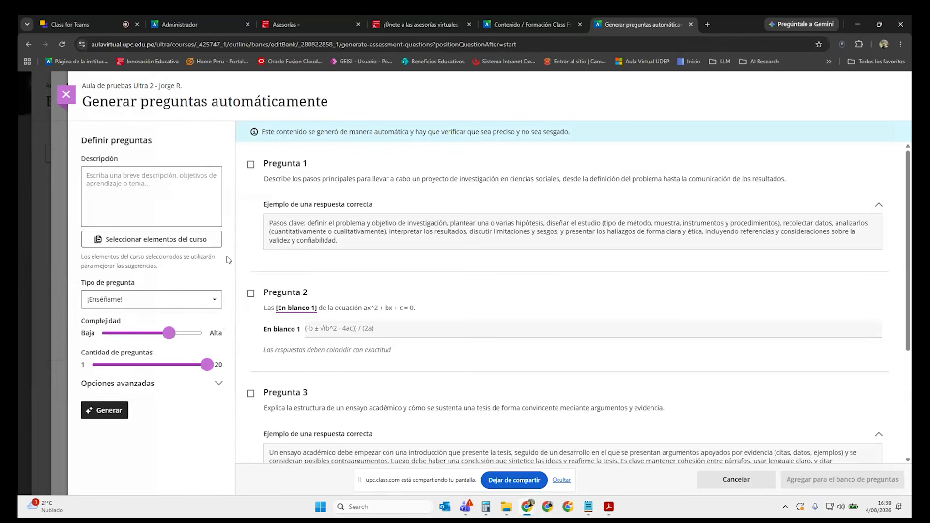
pyautogui.click(185, 240)
pyautogui.click(601, 198)
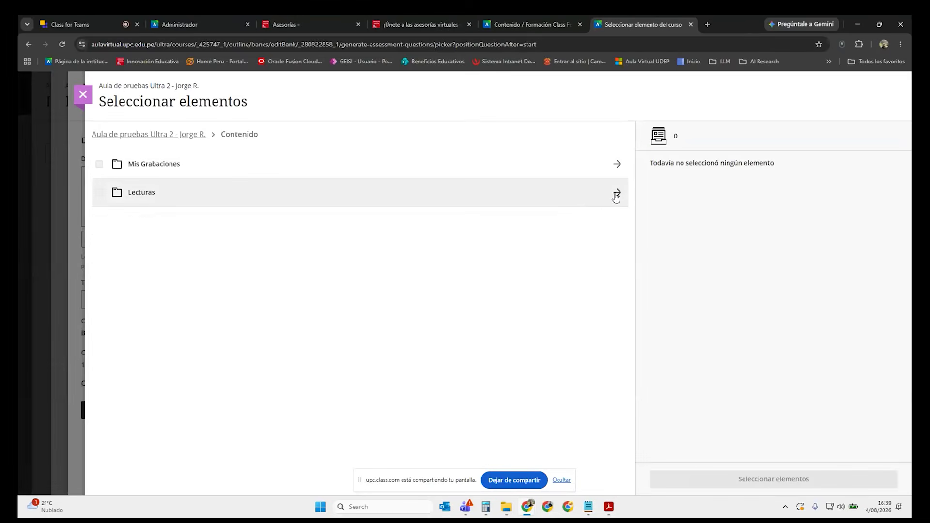
pyautogui.click(614, 195)
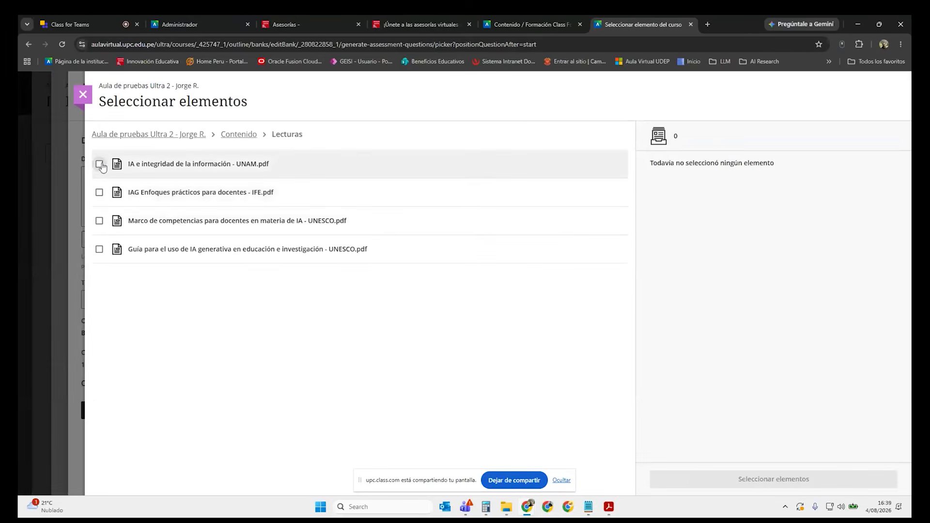
pyautogui.click(100, 221)
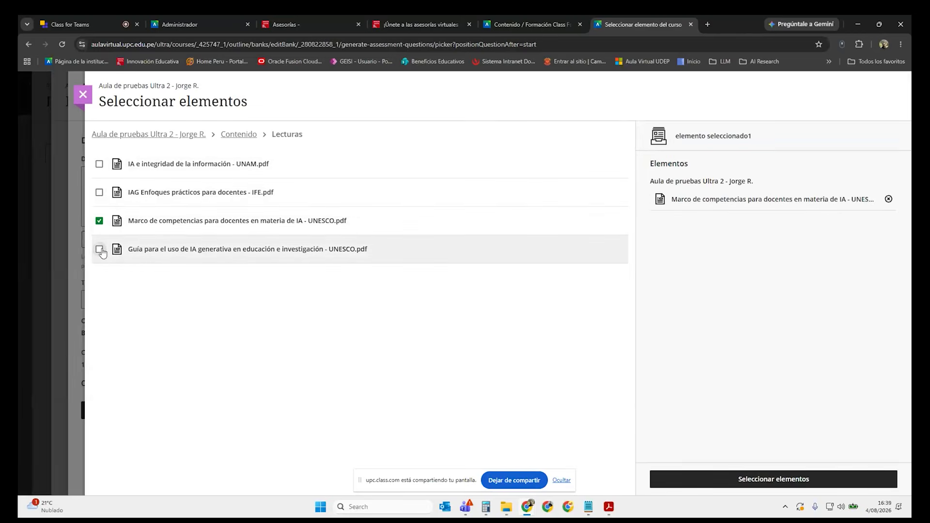
pyautogui.click(100, 250)
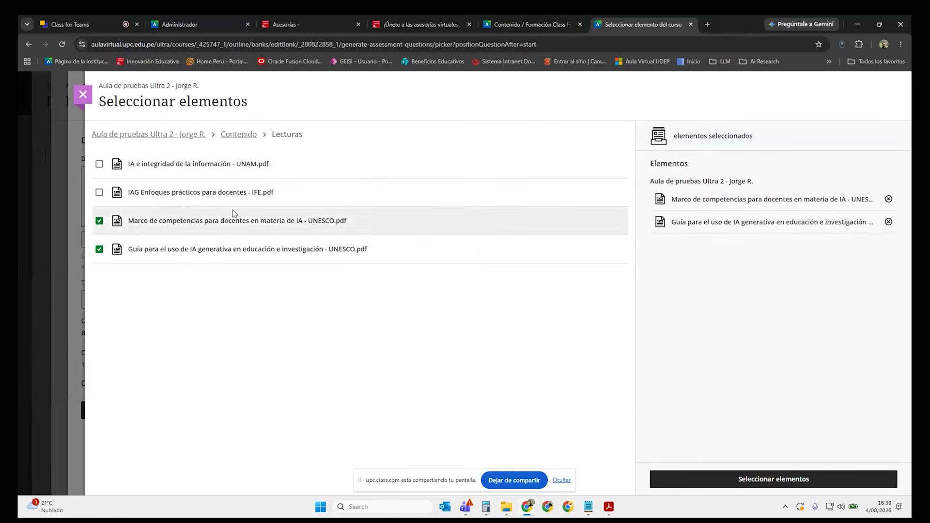
pyautogui.click(808, 483)
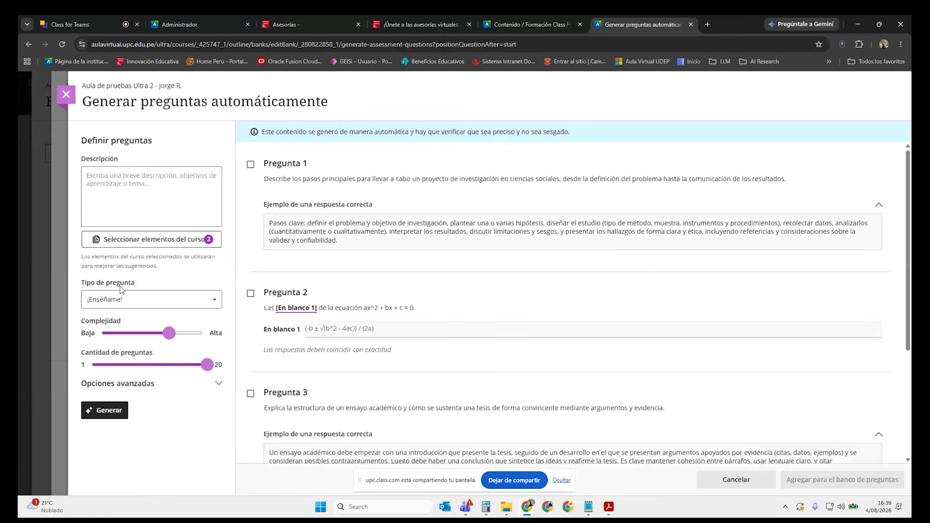
# Keep the question type as ¡Enséñame!, raise the complexity to the highest level and generate the questions.
pyautogui.click(106, 301)
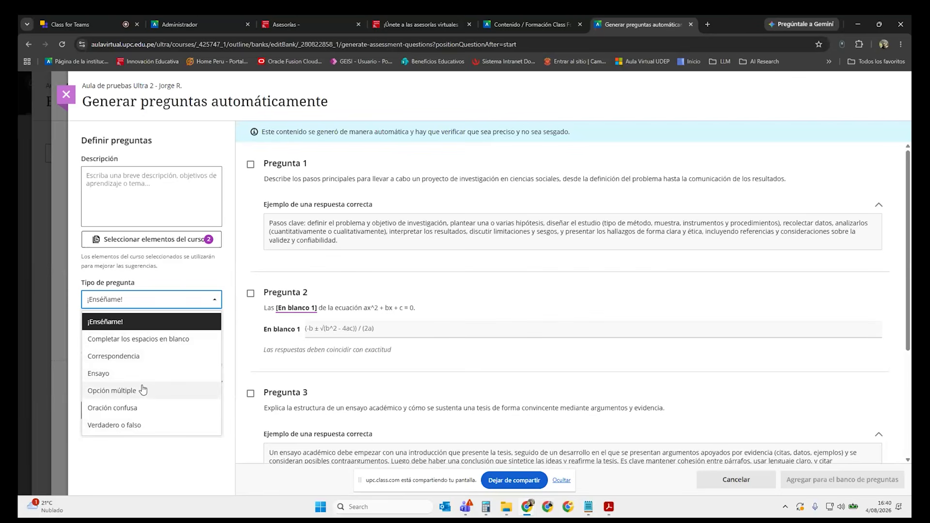
pyautogui.click(176, 323)
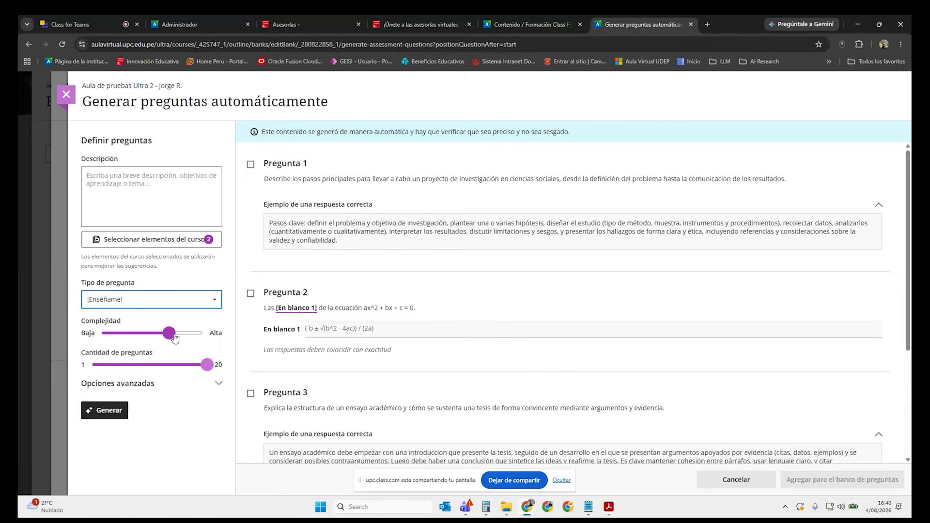
pyautogui.moveTo(174, 334); pyautogui.dragTo(205, 337)
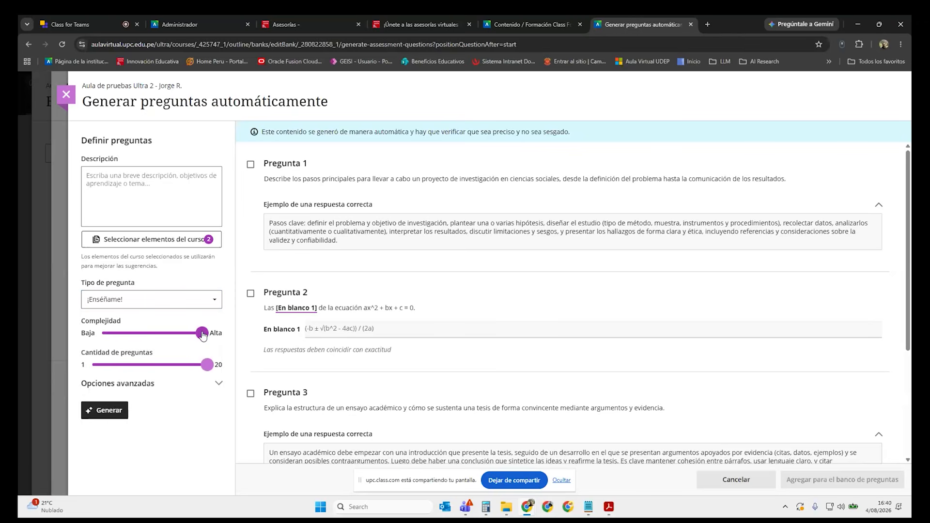
pyautogui.moveTo(203, 335)
pyautogui.mouseDown()
pyautogui.moveTo(161, 335)
pyautogui.moveTo(204, 334)
pyautogui.mouseUp()
pyautogui.moveTo(207, 366)
pyautogui.click(95, 183)
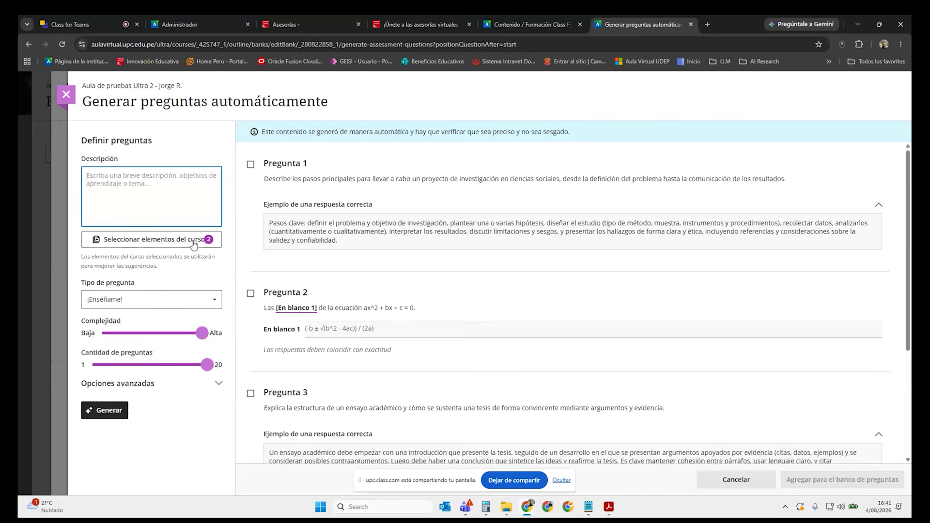
pyautogui.click(115, 406)
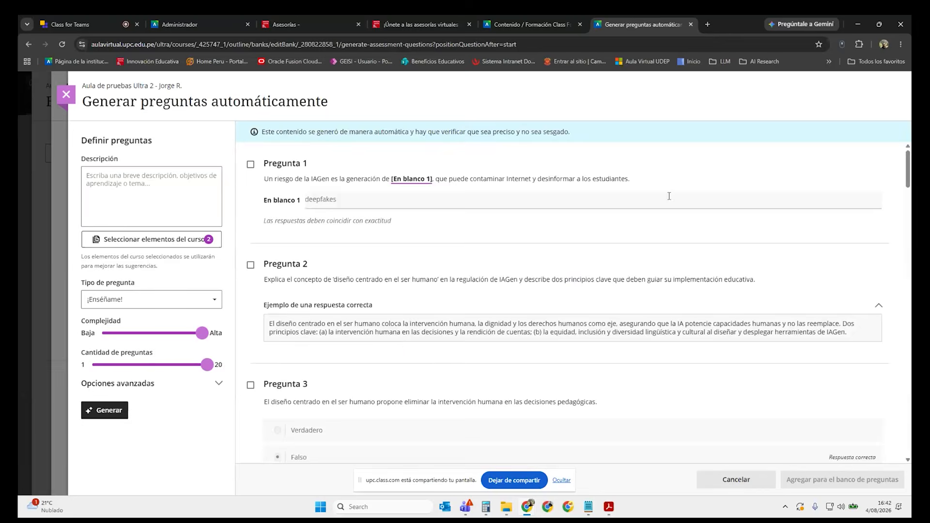
# Look over the generated questions and select Pregunta 4 and Pregunta 6.
pyautogui.scroll(-15, 686, 218)
pyautogui.scroll(-20, 685, 216)
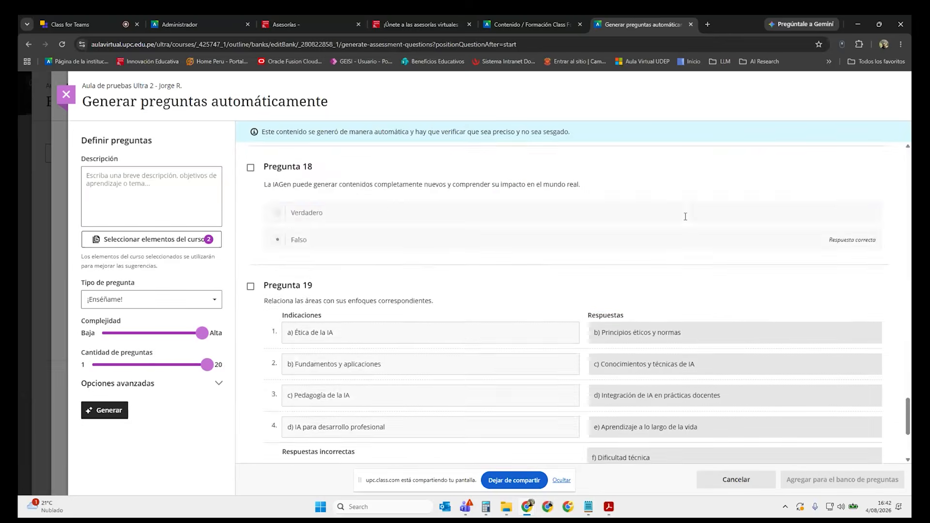
pyautogui.moveTo(909, 439); pyautogui.dragTo(911, 140)
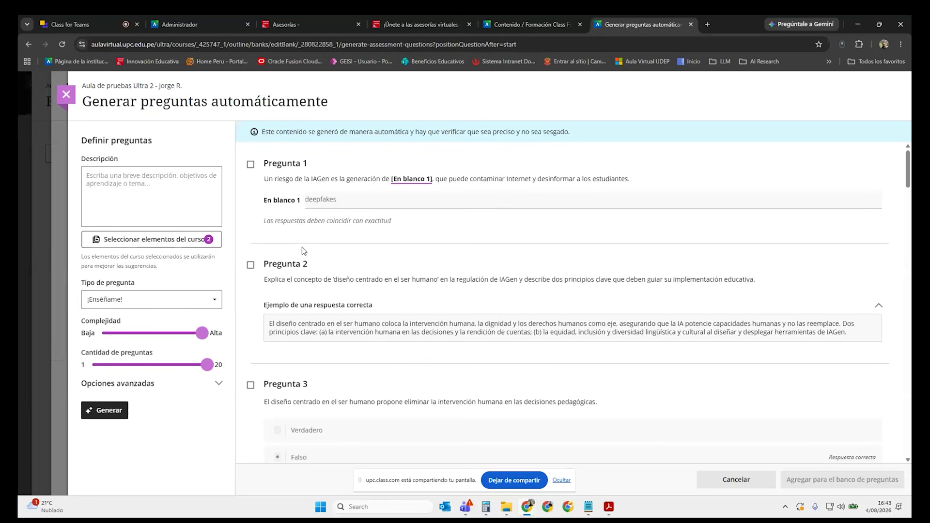
pyautogui.scroll(-3, 698, 274)
pyautogui.scroll(-8, 699, 275)
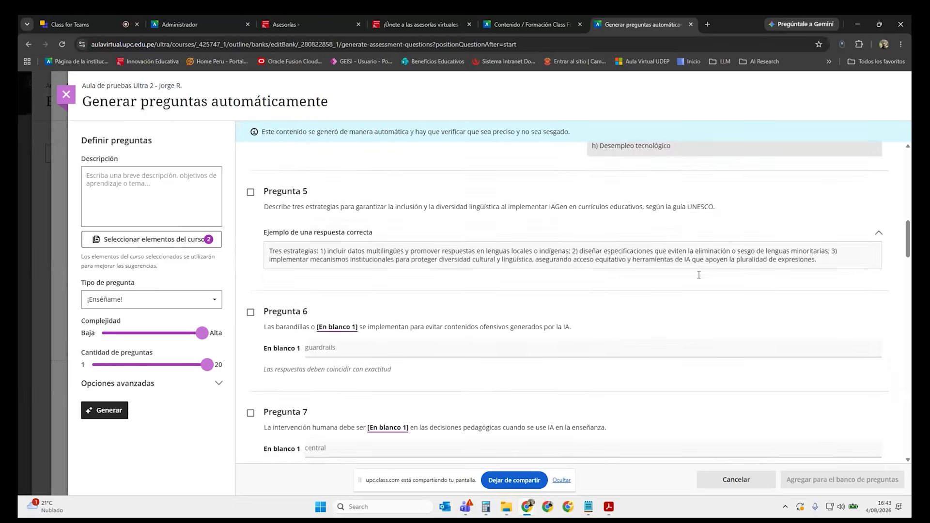
pyautogui.scroll(6, 699, 275)
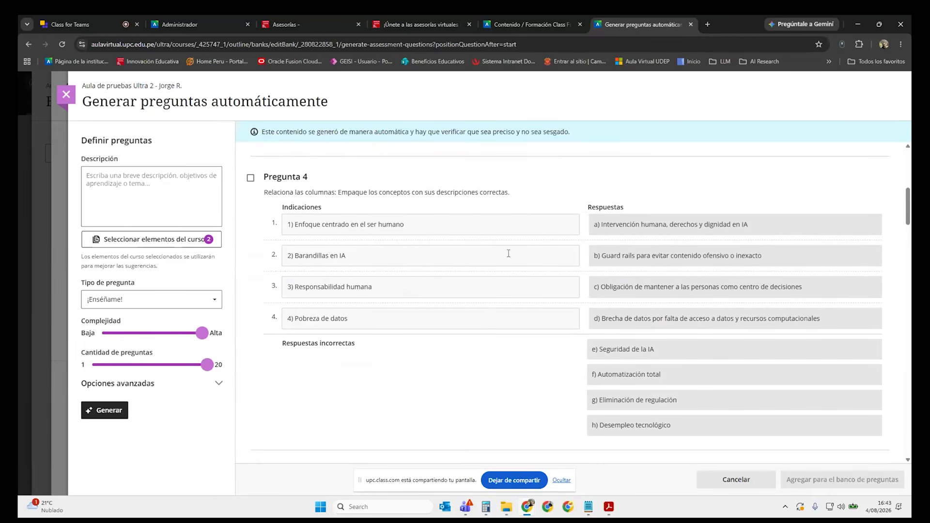
pyautogui.click(250, 178)
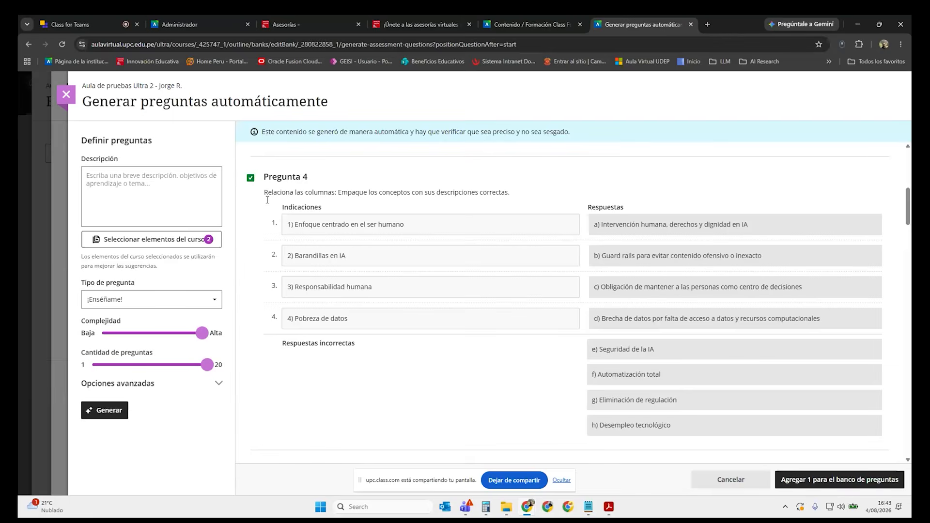
pyautogui.scroll(-4, 447, 344)
pyautogui.scroll(-3, 447, 343)
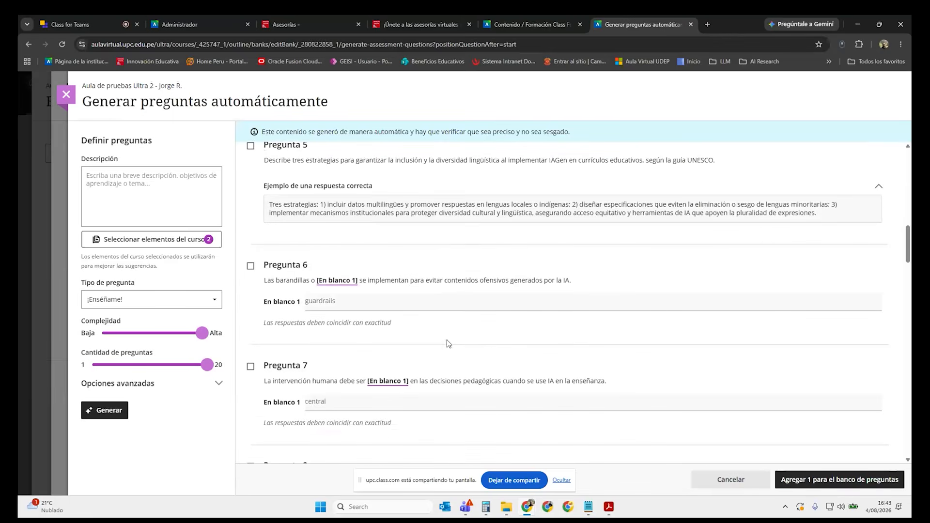
pyautogui.click(252, 267)
# Select Pregunta 8, Pregunta 9 and Pregunta 10 as well.
pyautogui.scroll(-4, 442, 326)
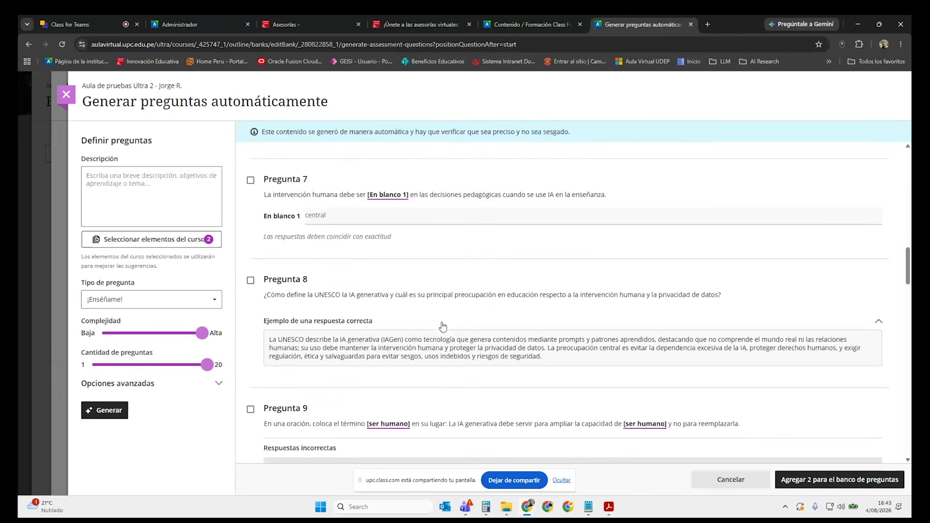
pyautogui.click(250, 280)
pyautogui.scroll(-2, 480, 329)
pyautogui.scroll(-2, 485, 296)
pyautogui.click(250, 223)
pyautogui.scroll(-3, 397, 348)
pyautogui.scroll(-1, 399, 345)
pyautogui.click(250, 192)
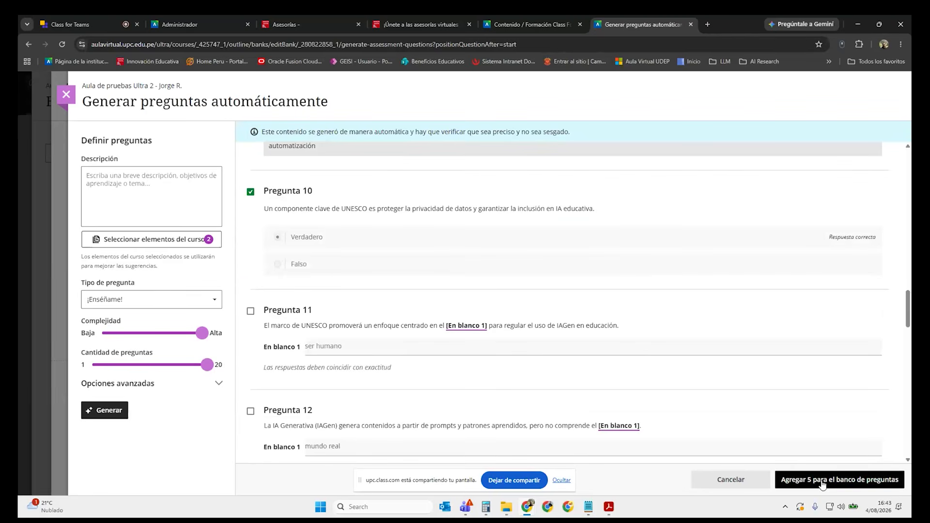
# Check the remaining generated questions and add the five selected ones to the question bank.
pyautogui.scroll(-2, 667, 347)
pyautogui.scroll(-19, 712, 390)
pyautogui.scroll(12, 714, 392)
pyautogui.scroll(3, 727, 407)
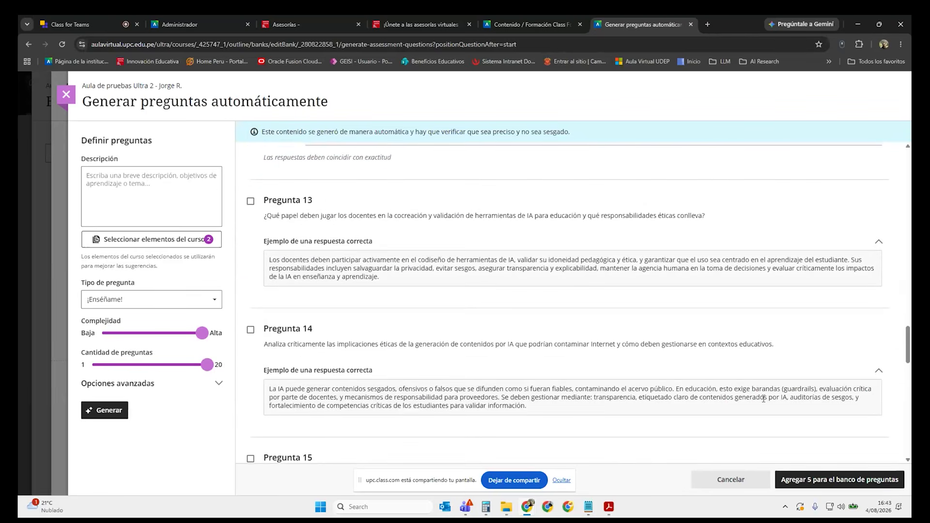
pyautogui.scroll(-8, 756, 410)
pyautogui.scroll(10, 764, 399)
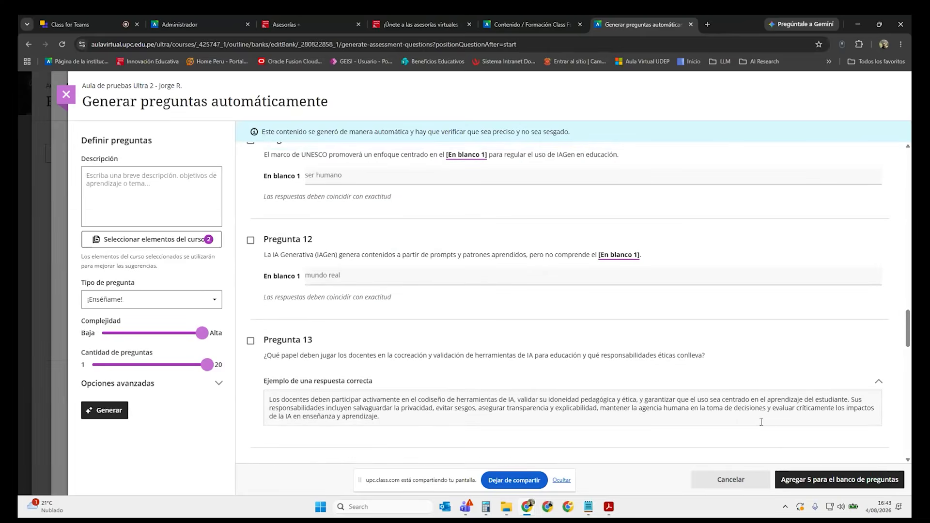
pyautogui.click(857, 480)
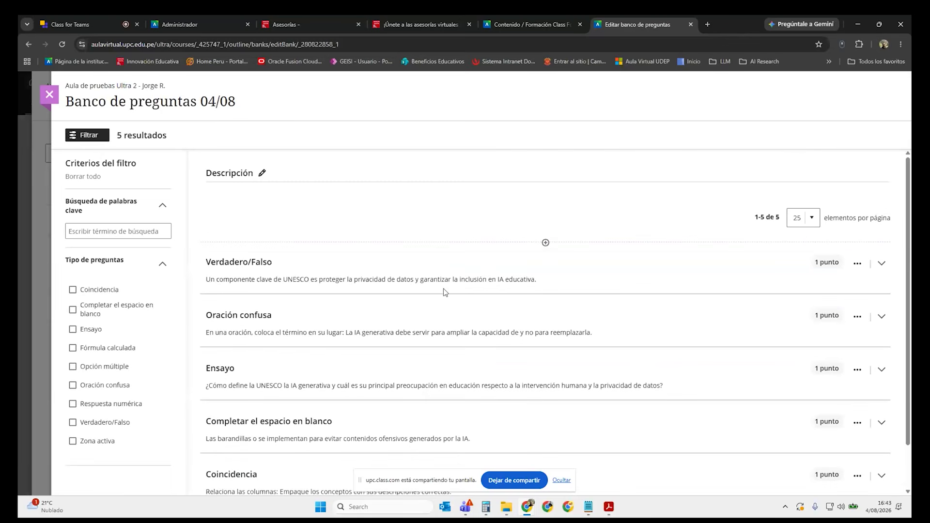
# Open automatic question generation again from the bank and raise the complexity to the highest level.
pyautogui.click(546, 243)
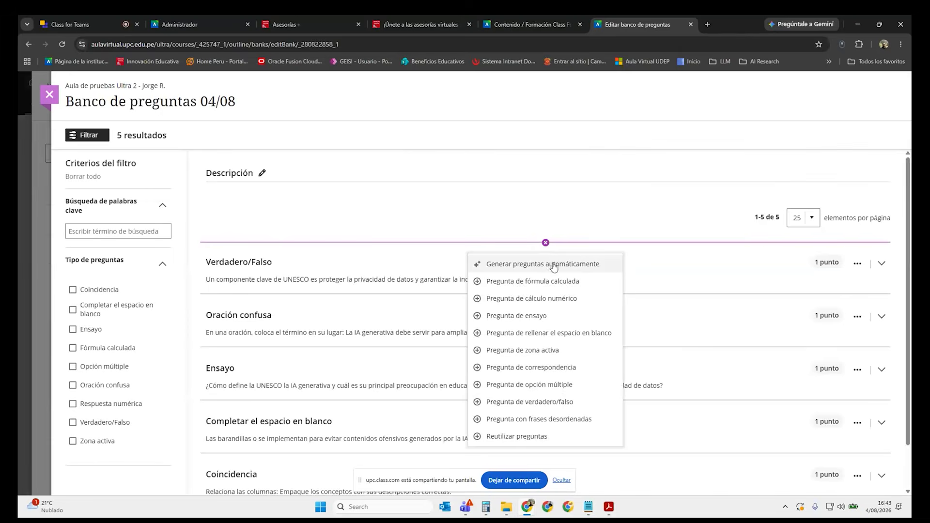
pyautogui.click(555, 265)
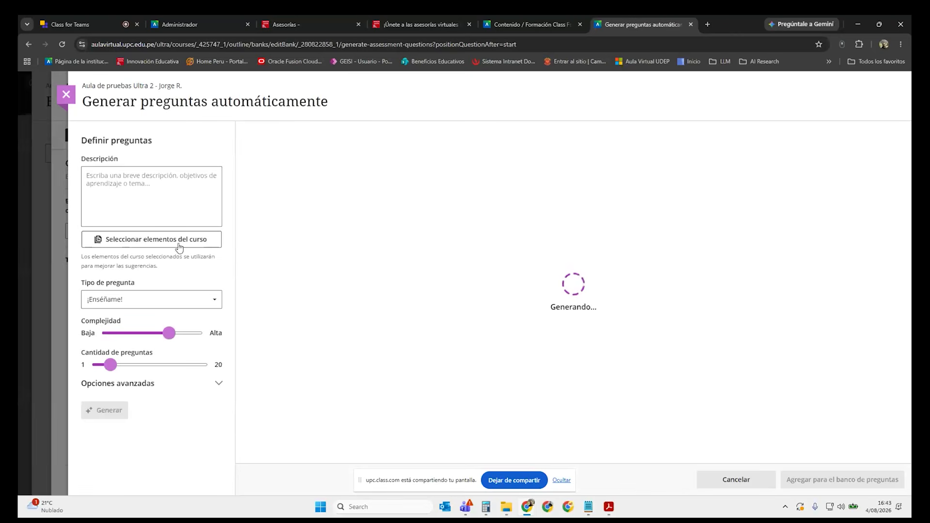
pyautogui.moveTo(170, 333); pyautogui.dragTo(216, 334)
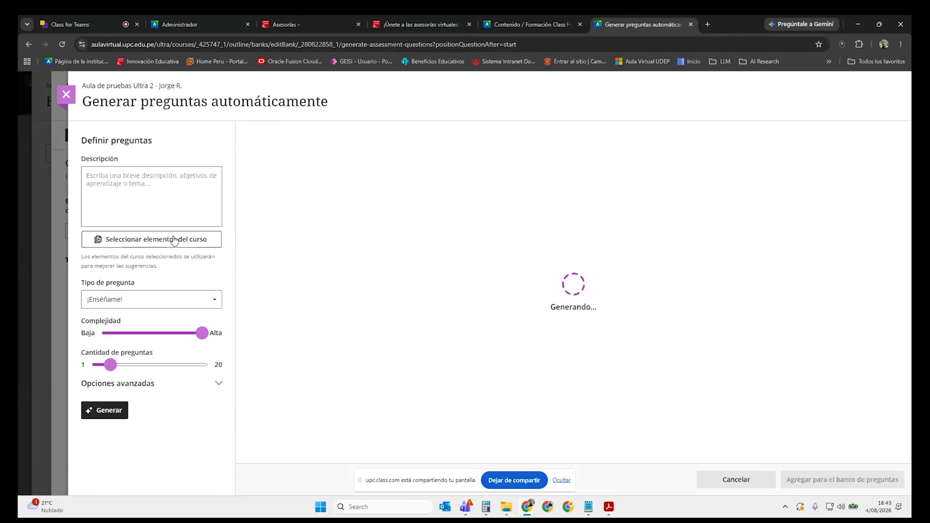
# Attach the UNAM and IFE PDFs from the Lecturas folder in Contenido as course items for the generation.
pyautogui.click(176, 240)
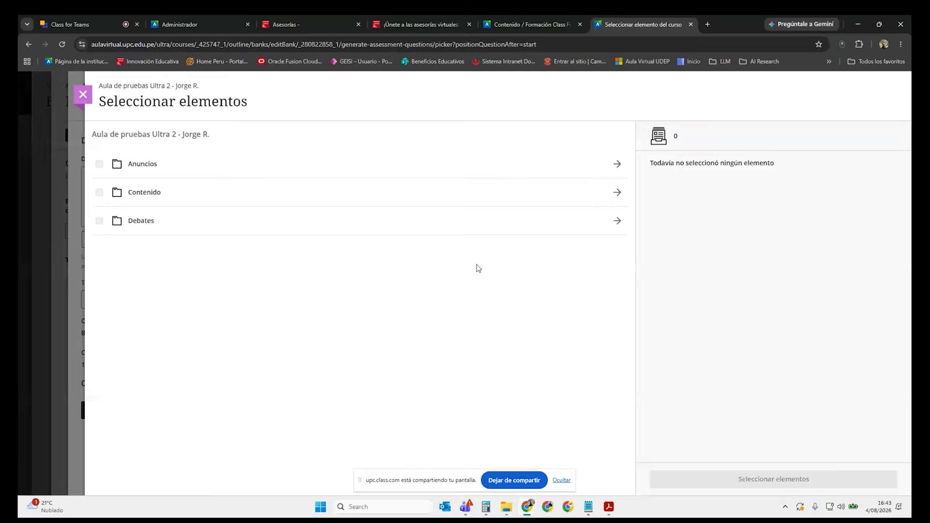
pyautogui.click(616, 193)
pyautogui.click(620, 194)
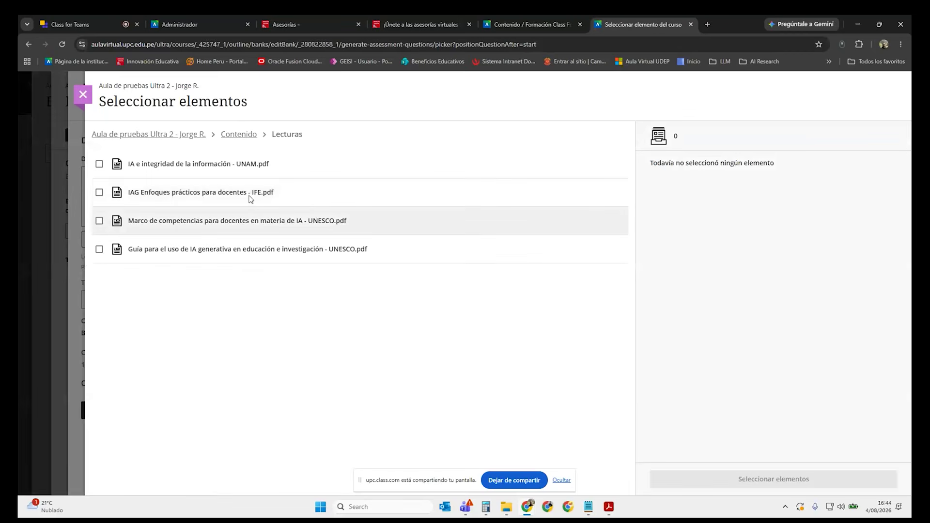
pyautogui.click(100, 164)
pyautogui.click(100, 192)
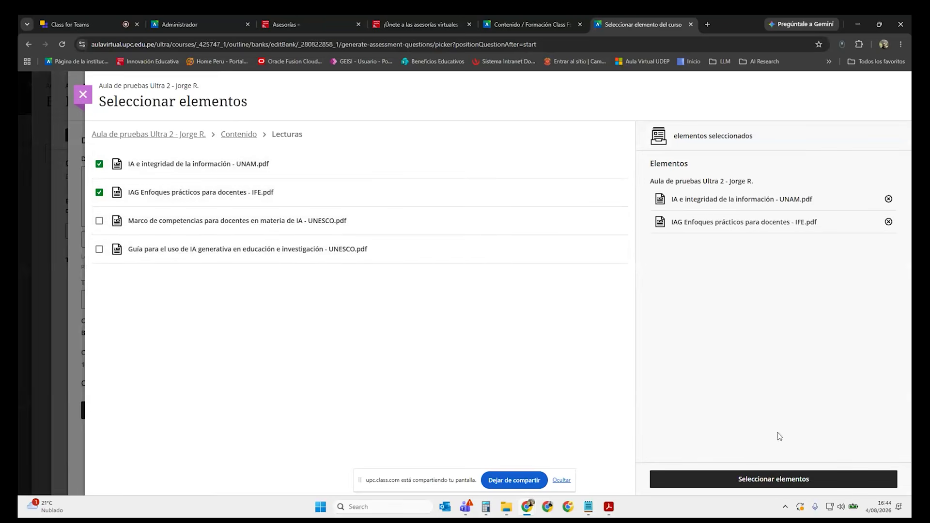
pyautogui.click(819, 483)
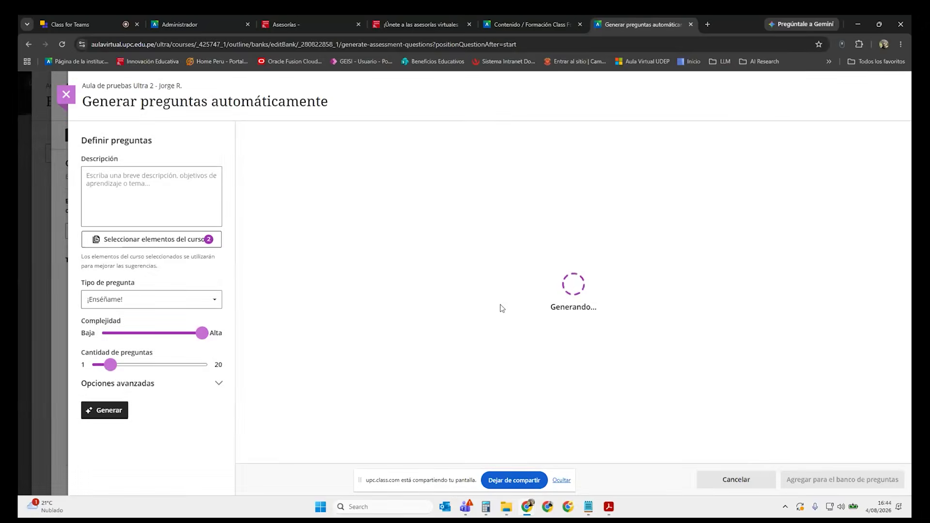
# Set the question type to Opción múltiple and the number of questions to 20, and generate the questions.
pyautogui.click(206, 308)
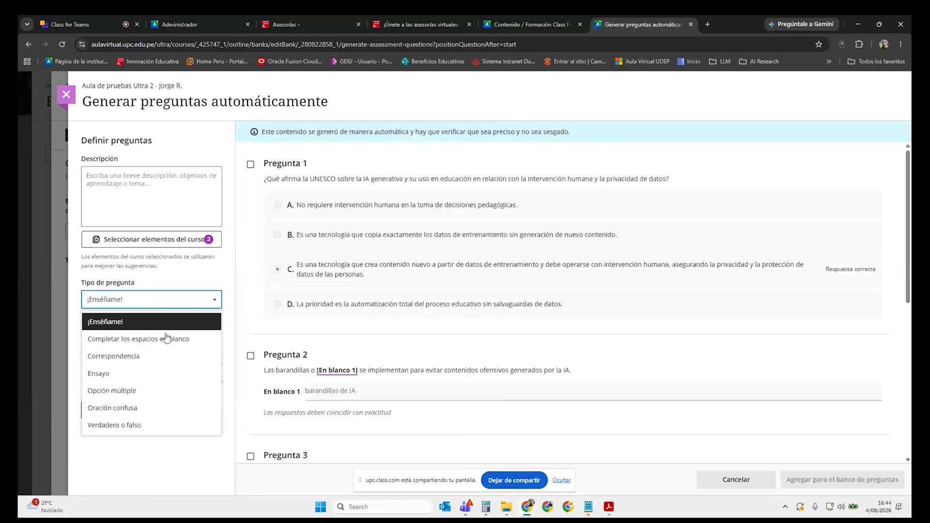
pyautogui.click(148, 389)
pyautogui.moveTo(111, 365); pyautogui.dragTo(209, 368)
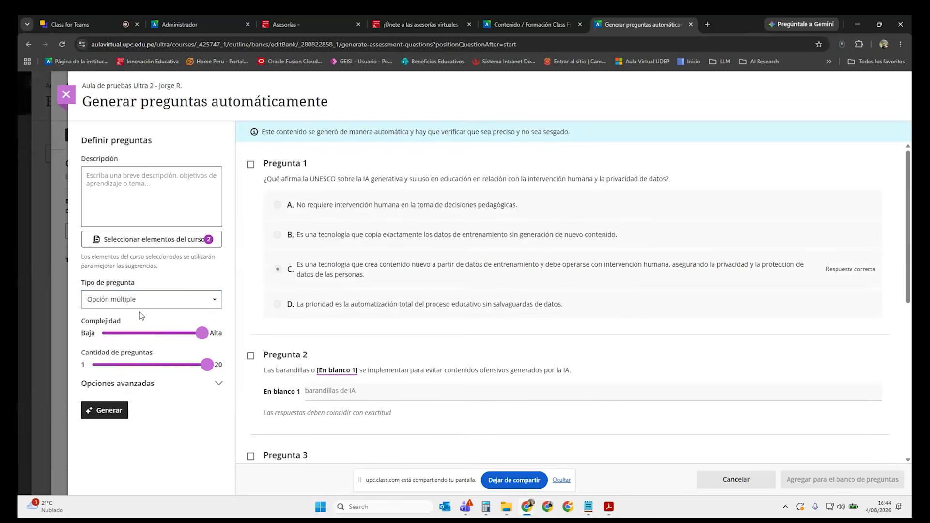
pyautogui.click(108, 411)
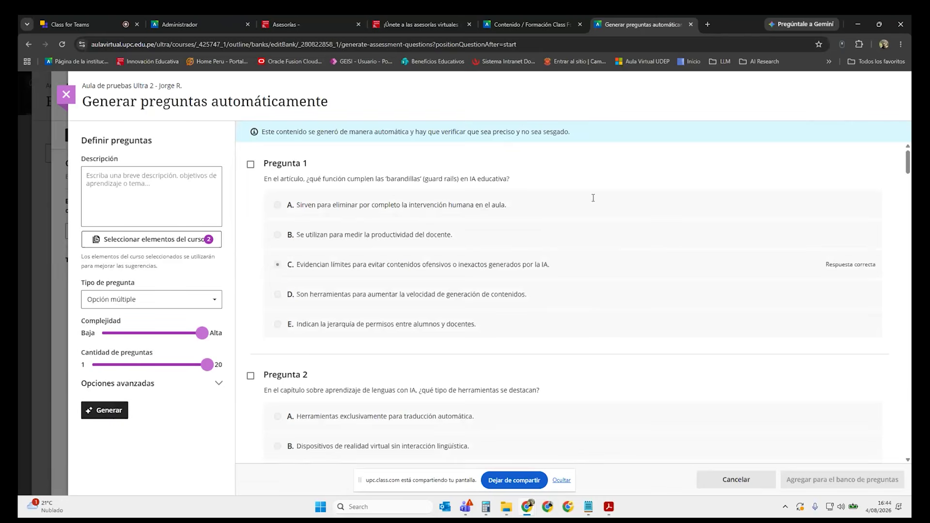
# Select Pregunta 1 through Pregunta 4 from the generated multiple-choice questions.
pyautogui.click(251, 165)
pyautogui.click(250, 376)
pyautogui.scroll(-5, 459, 270)
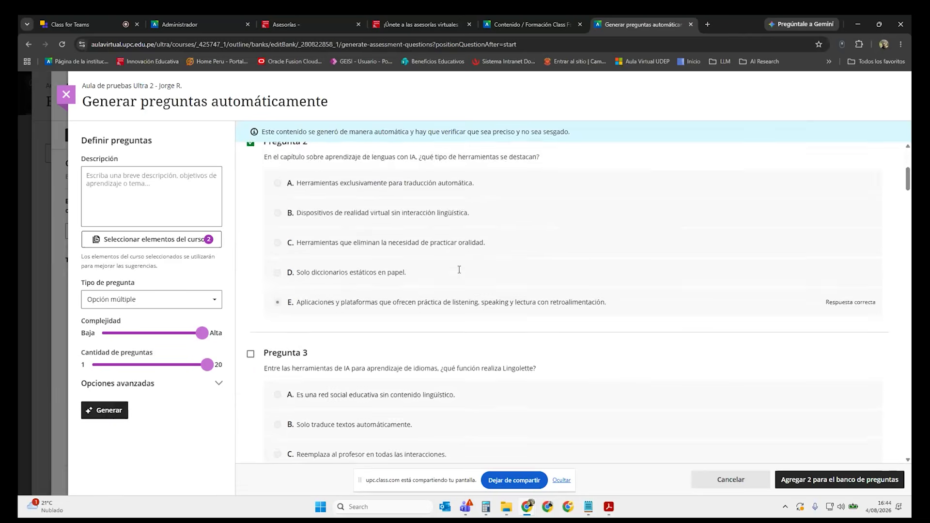
pyautogui.scroll(3, 464, 267)
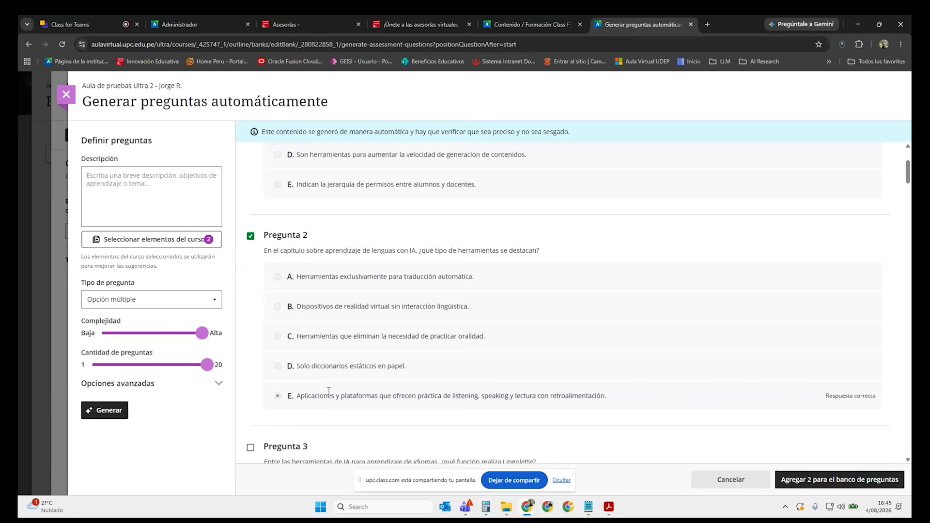
pyautogui.scroll(-3, 329, 391)
pyautogui.click(250, 305)
pyautogui.scroll(-5, 495, 363)
pyautogui.click(250, 334)
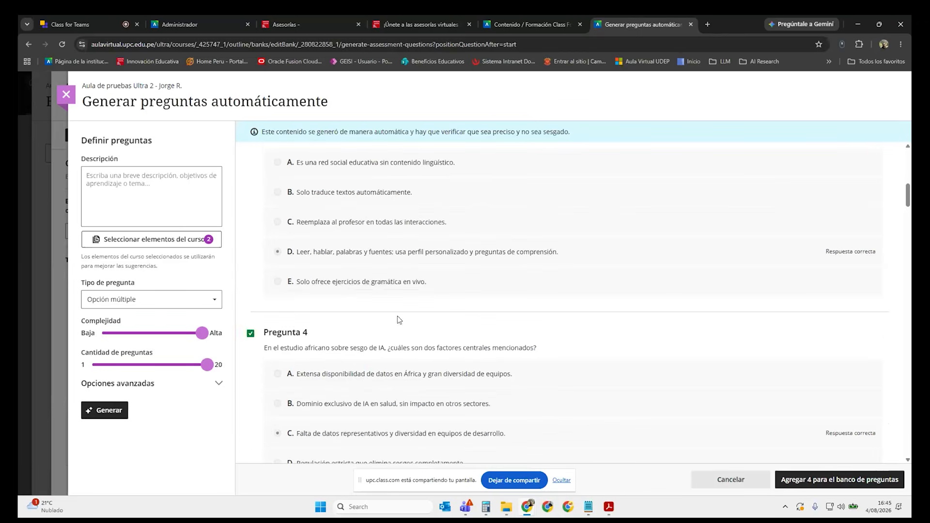
# Also select Pregunta 6, add the selected generated questions to Banco de preguntas 04/08, and look over the bank's question list.
pyautogui.scroll(-7, 251, 335)
pyautogui.click(250, 383)
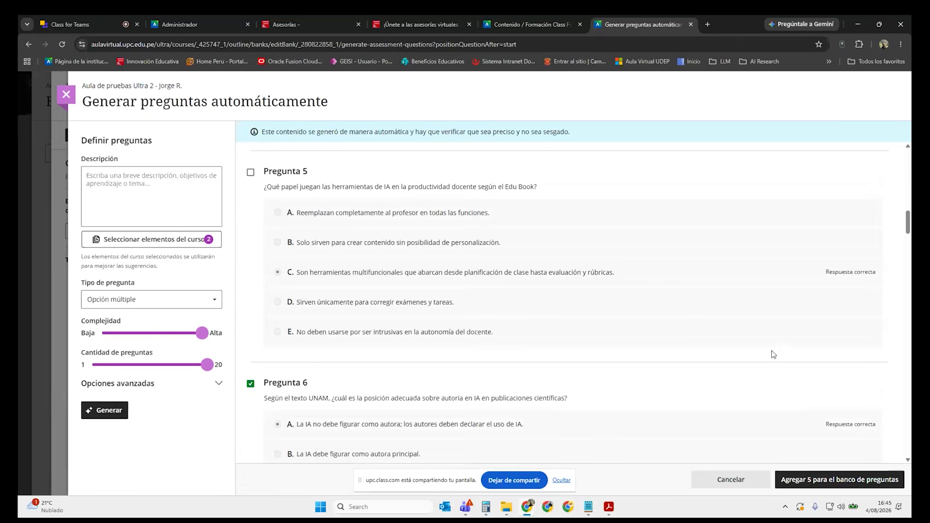
pyautogui.click(847, 480)
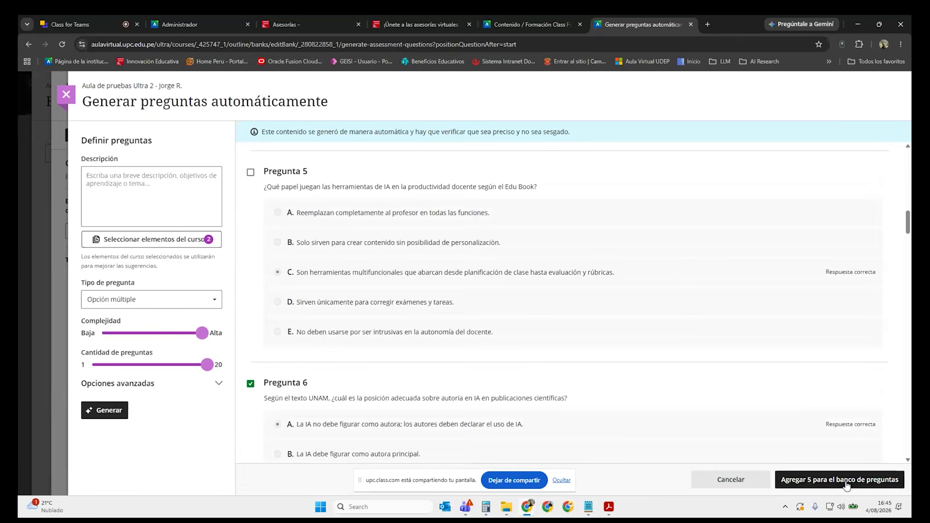
pyautogui.scroll(-1, 665, 329)
pyautogui.scroll(-5, 665, 328)
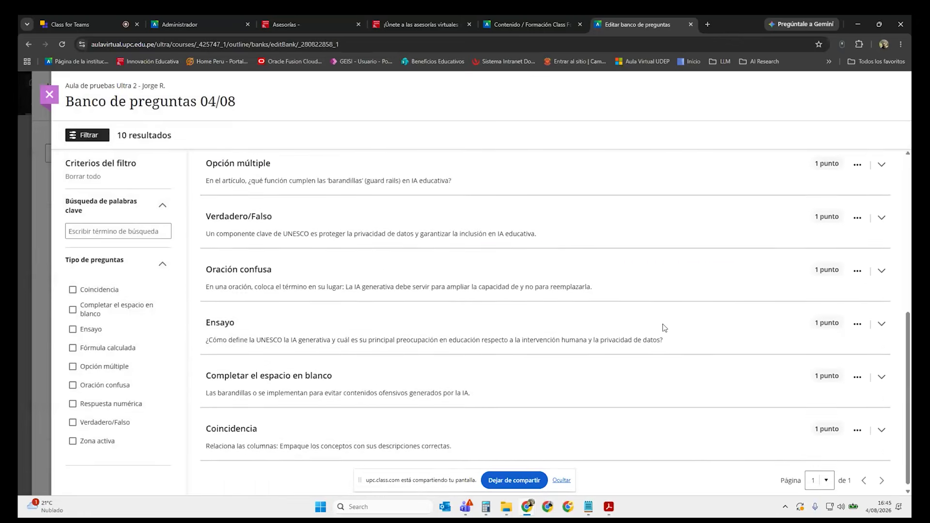
pyautogui.scroll(7, 665, 328)
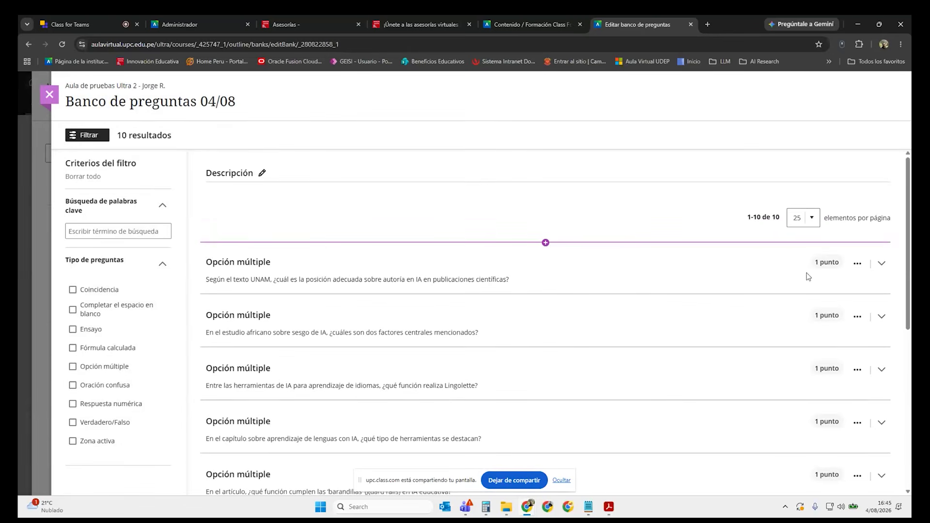
# Open the multiple-choice question on AI authorship from the UNAM text for editing, review its text and options, and cancel the edit.
pyautogui.click(858, 265)
pyautogui.click(846, 288)
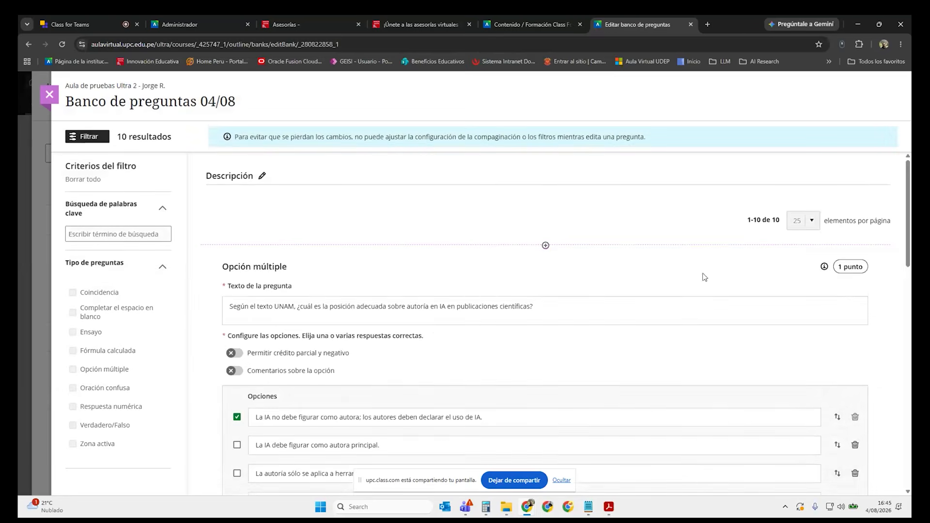
pyautogui.moveTo(557, 215); pyautogui.dragTo(219, 210)
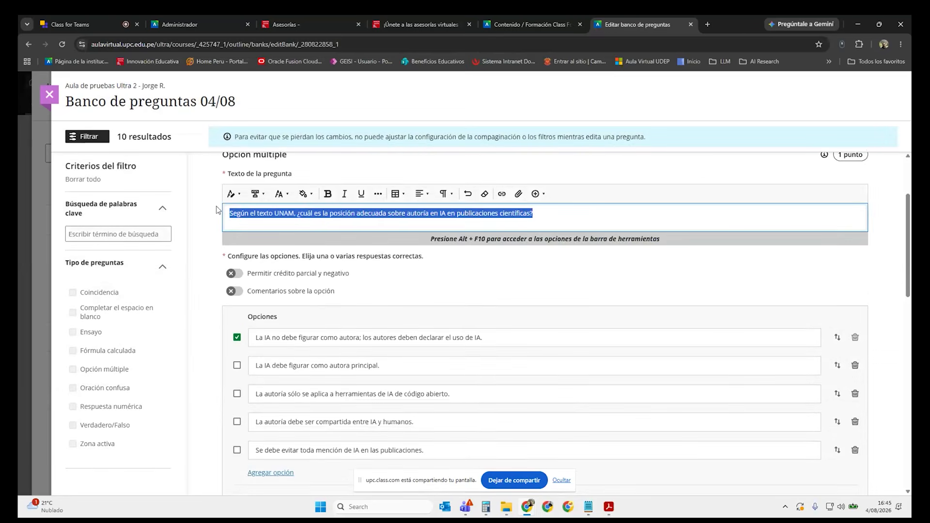
pyautogui.click(600, 217)
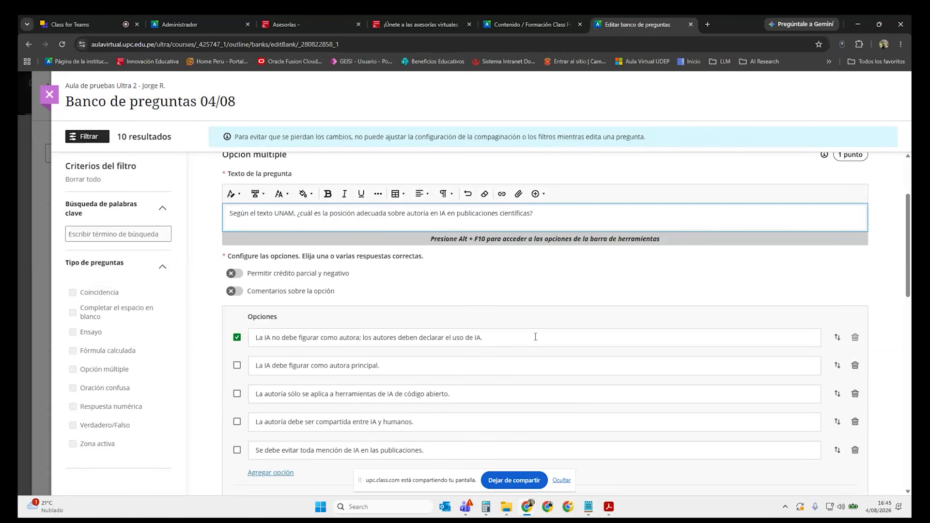
pyautogui.scroll(-3, 477, 362)
pyautogui.scroll(2, 478, 363)
pyautogui.scroll(-3, 479, 364)
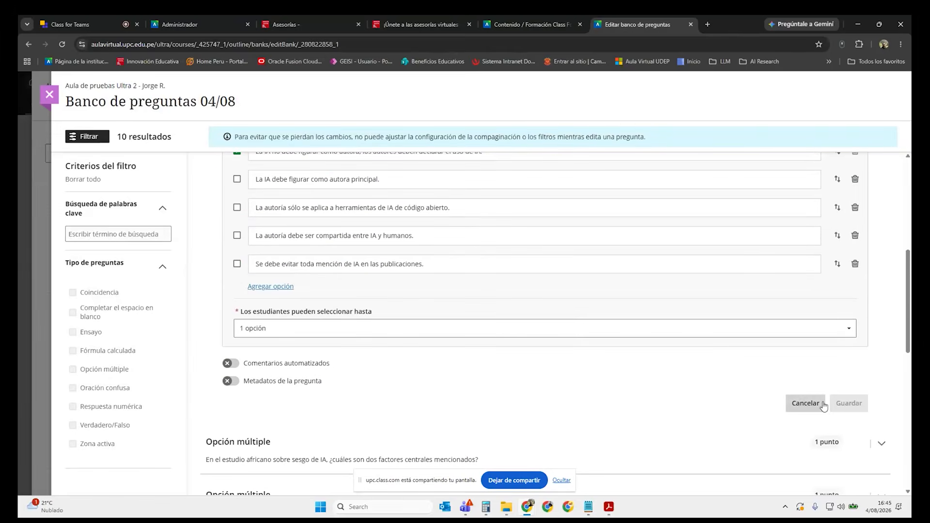
pyautogui.click(802, 404)
pyautogui.scroll(5, 618, 336)
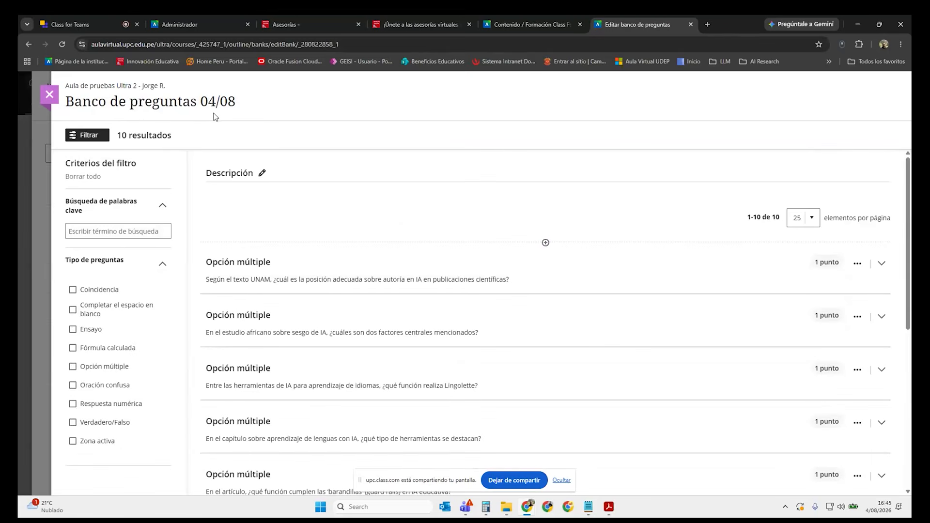
# Review the full list of questions and their types in Banco de preguntas 04/08.
pyautogui.moveTo(115, 138); pyautogui.dragTo(194, 136)
pyautogui.click(341, 121)
pyautogui.scroll(-6, 546, 354)
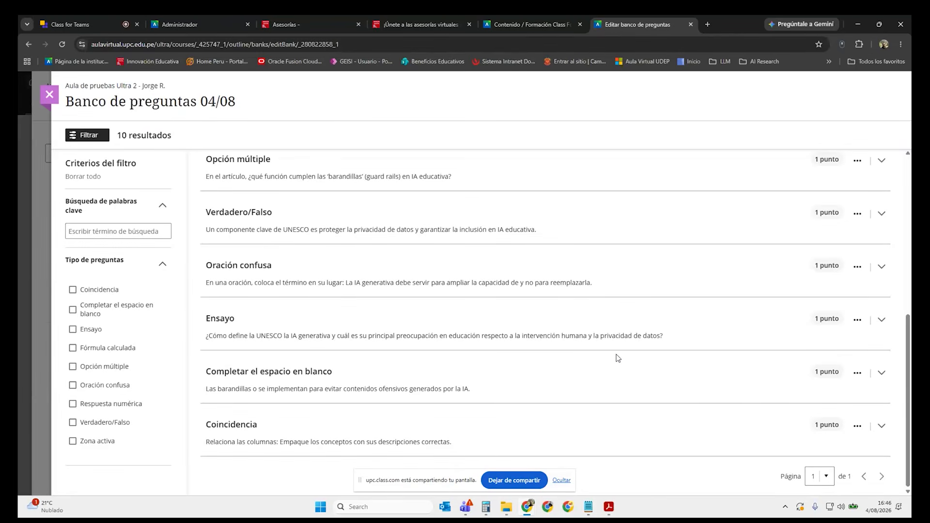
pyautogui.scroll(6, 618, 358)
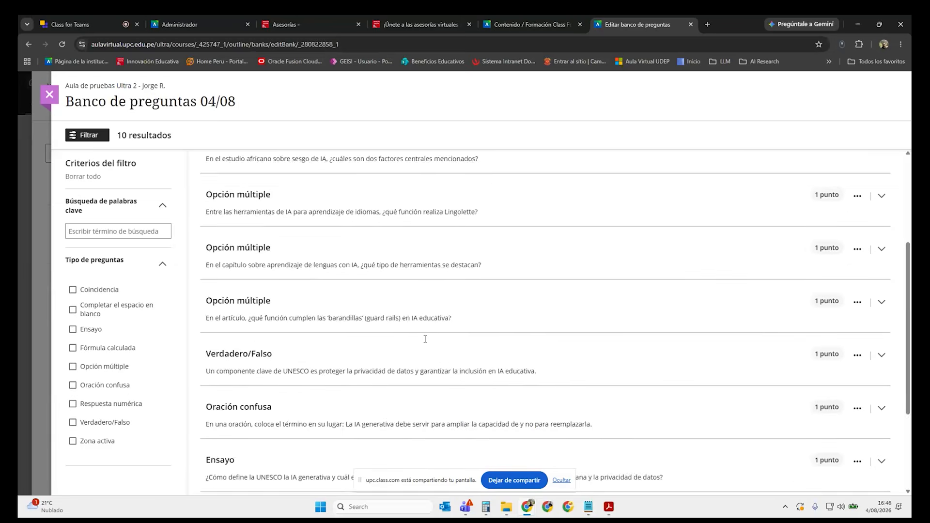
pyautogui.scroll(-6, 526, 339)
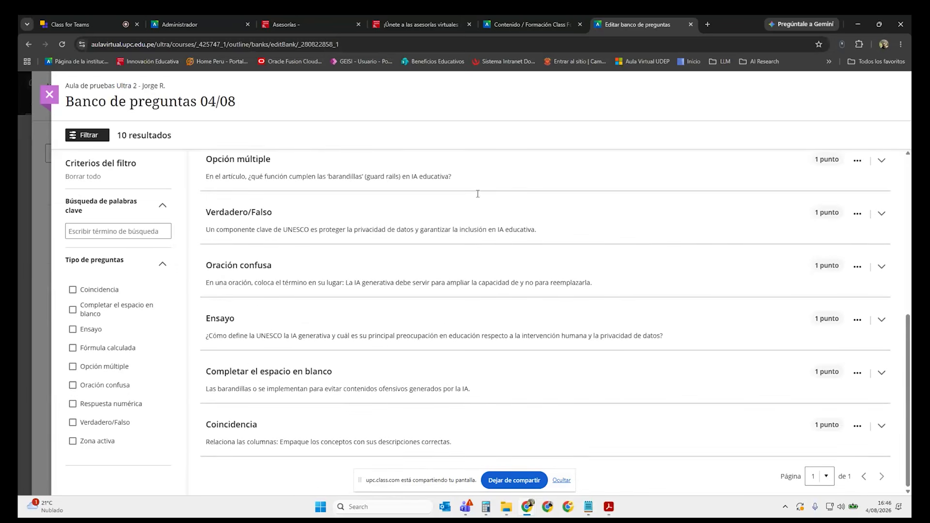
pyautogui.scroll(6, 613, 369)
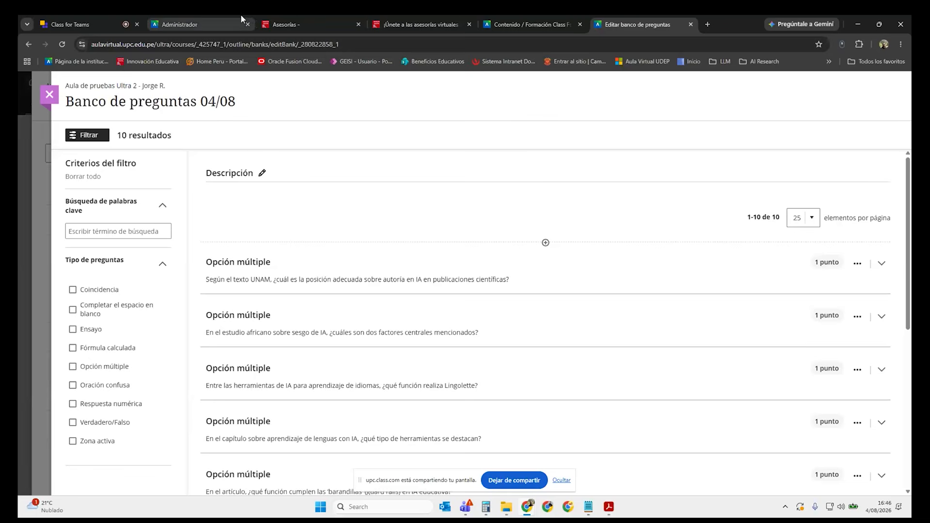
# Check the Class session chat, and return to Blackboard to close Banco de preguntas 04/08.
pyautogui.click(111, 22)
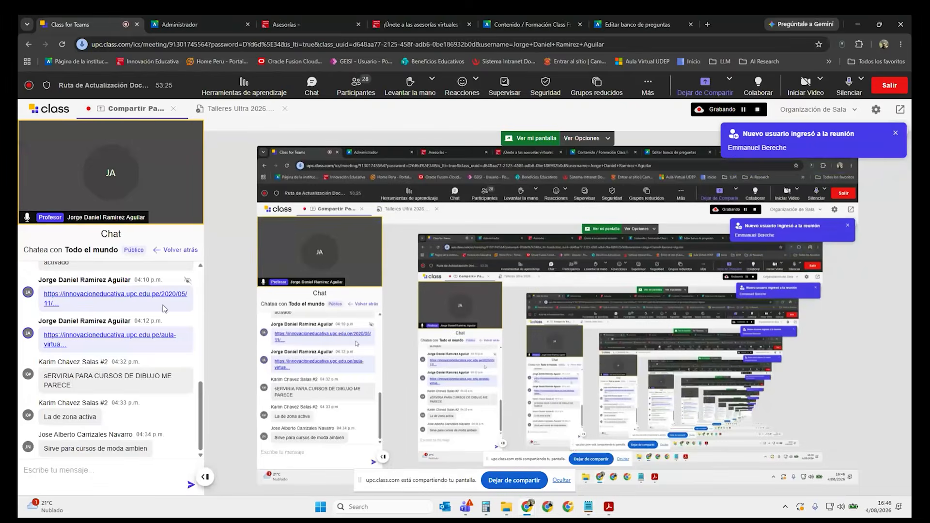
pyautogui.click(638, 24)
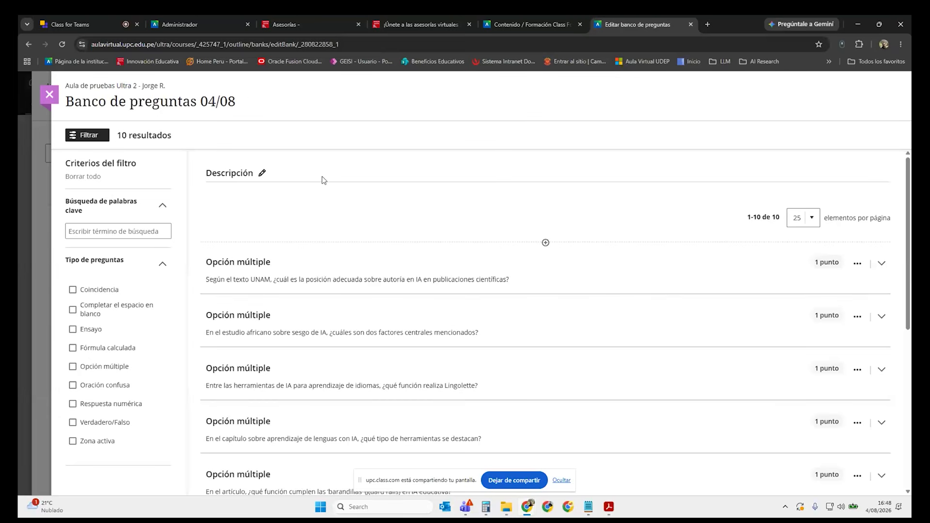
pyautogui.click(50, 95)
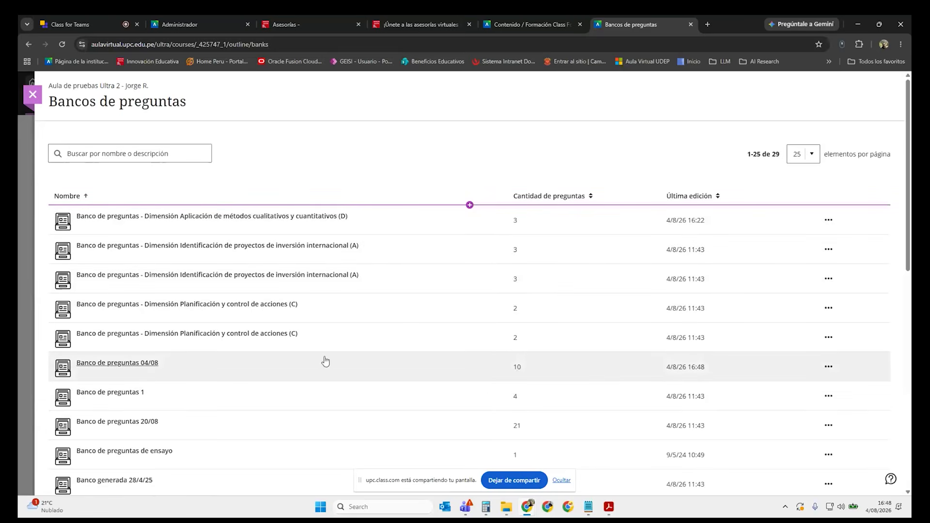
# Switch to the Class session and examine the participants list and the new messages in the Todo el mundo chat.
pyautogui.click(91, 22)
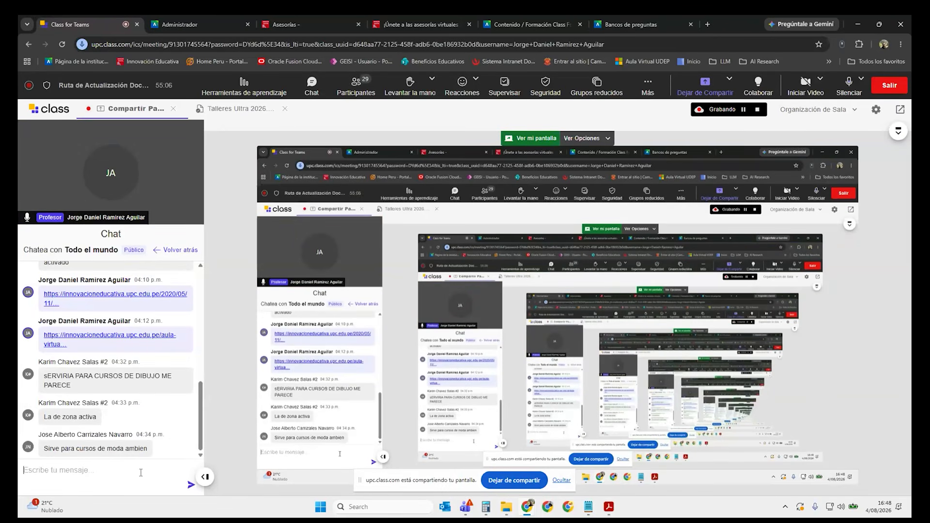
pyautogui.click(356, 87)
pyautogui.scroll(-5, 154, 353)
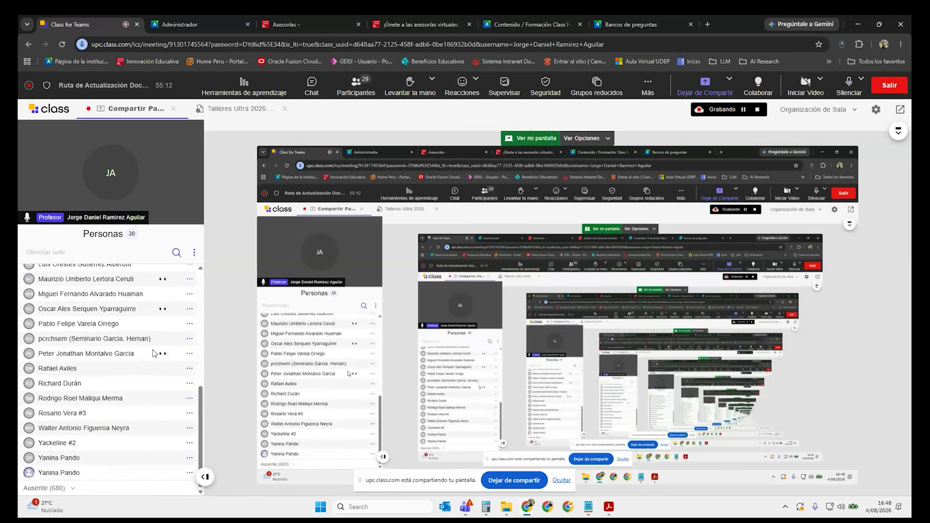
pyautogui.scroll(10, 154, 353)
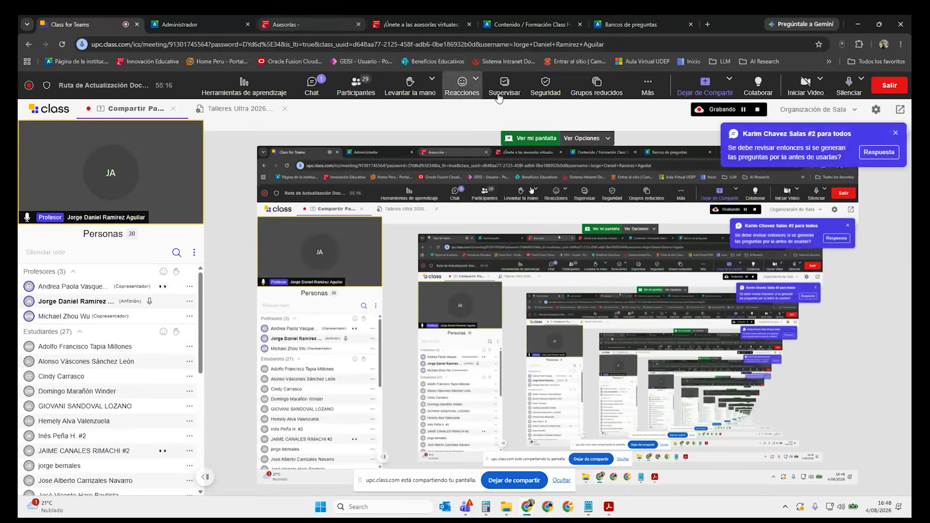
pyautogui.click(312, 87)
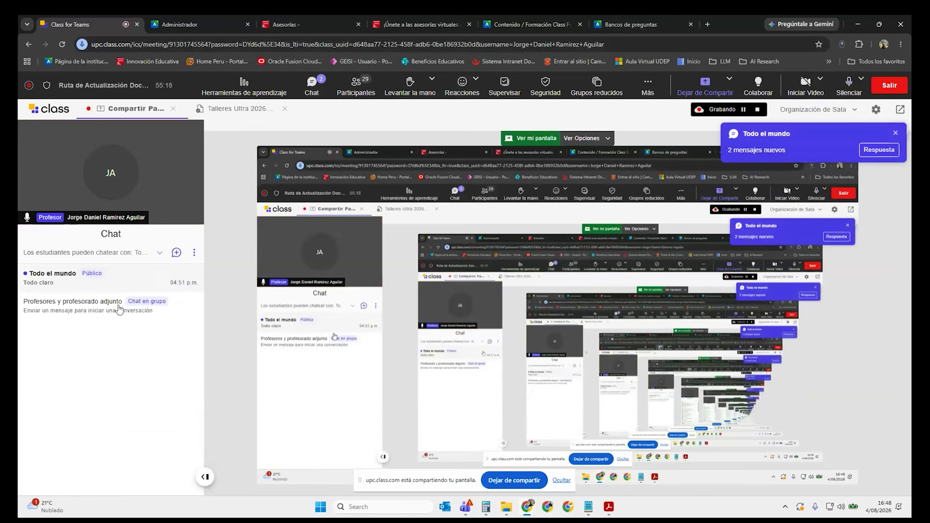
pyautogui.click(121, 279)
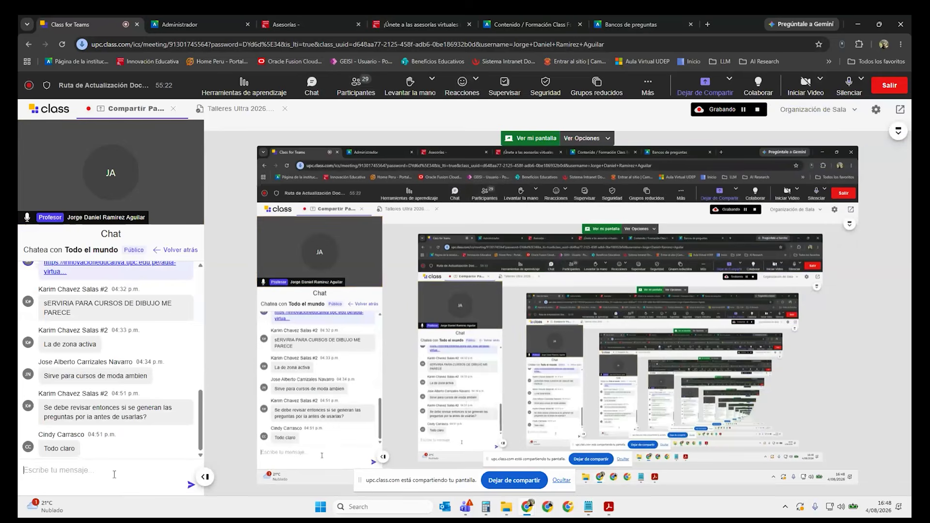
# Return to Blackboard, reopen Banco de preguntas 04/08, and open its first question for editing to review the text and answer options.
pyautogui.click(615, 20)
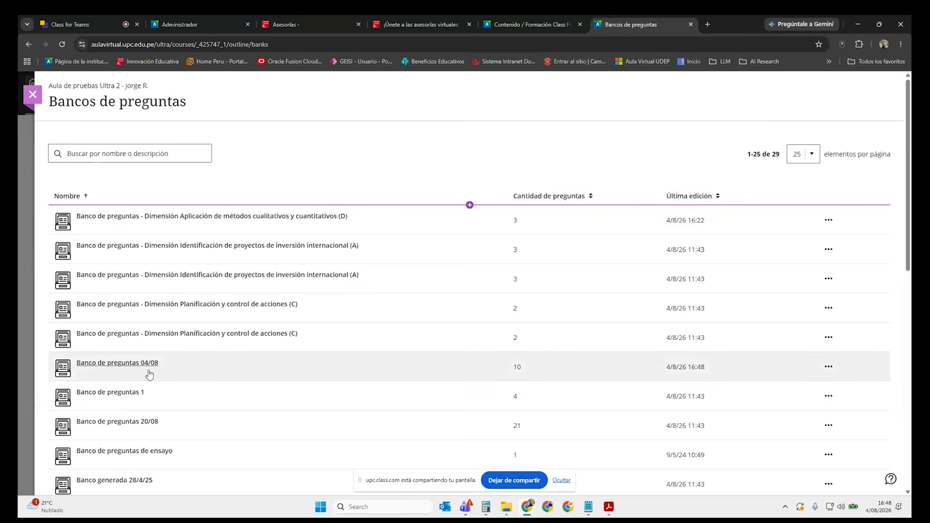
pyautogui.click(154, 364)
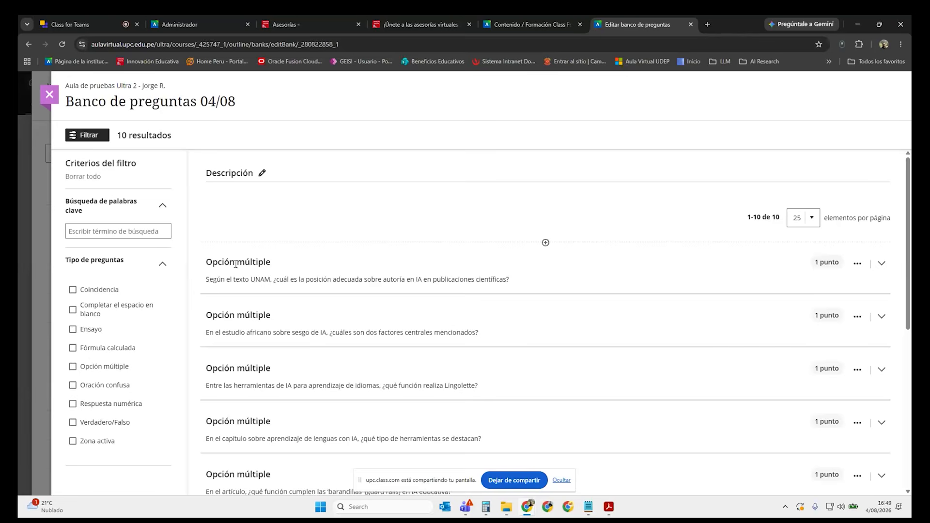
pyautogui.click(858, 263)
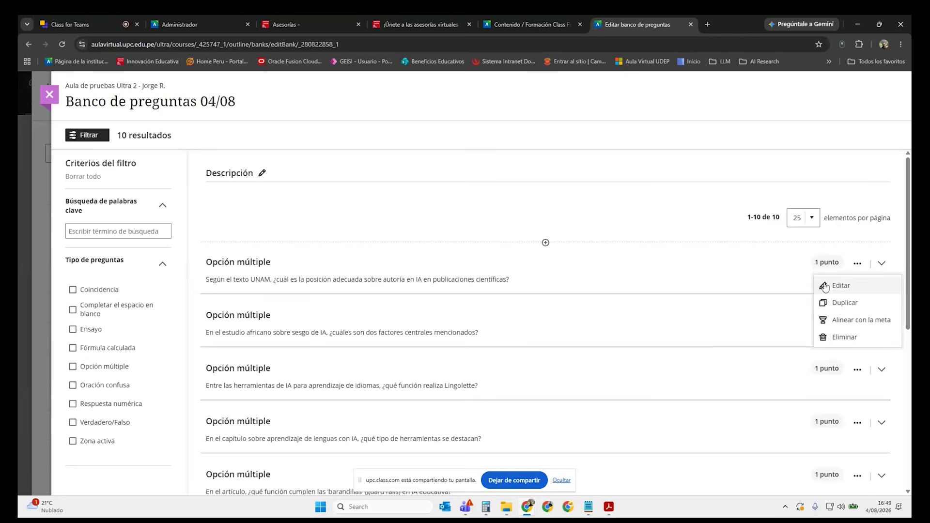
pyautogui.click(841, 337)
pyautogui.scroll(-4, 530, 280)
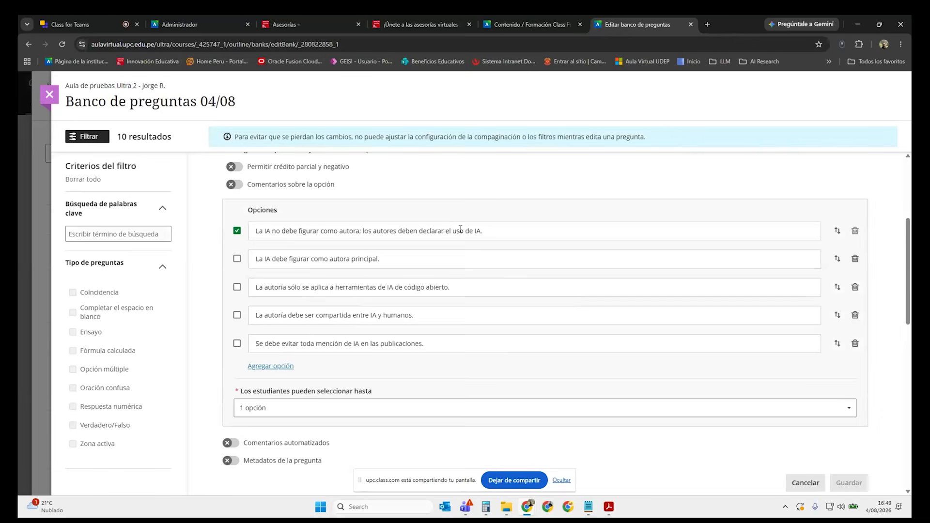
pyautogui.scroll(1, 473, 223)
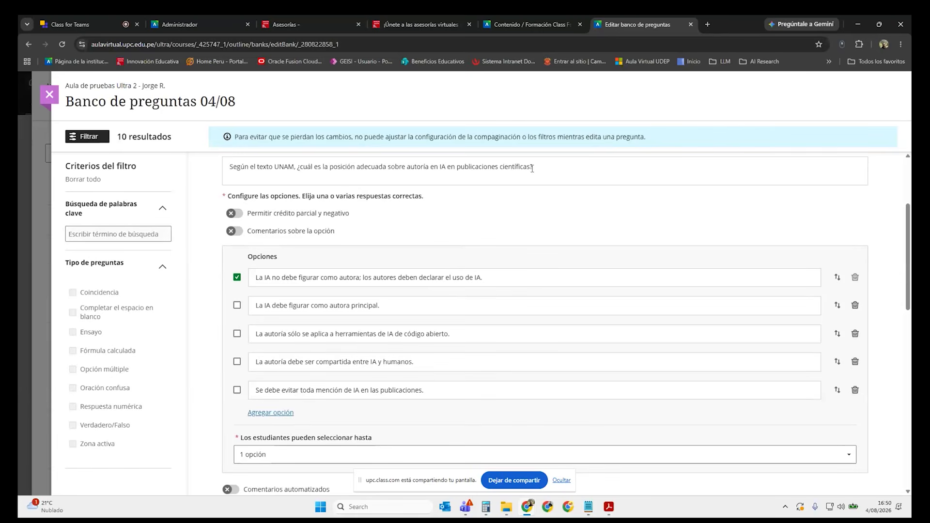
pyautogui.scroll(3, 694, 246)
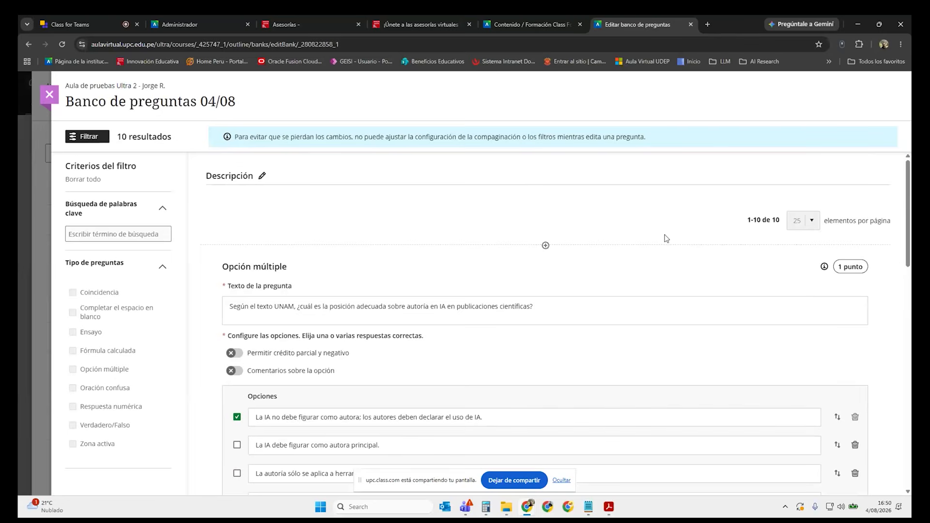
pyautogui.scroll(-2, 661, 231)
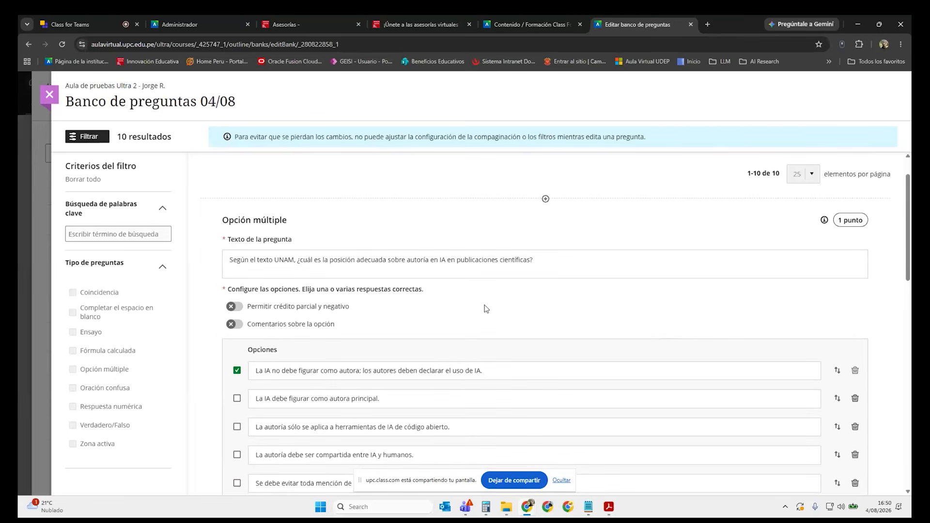
pyautogui.scroll(1, 487, 309)
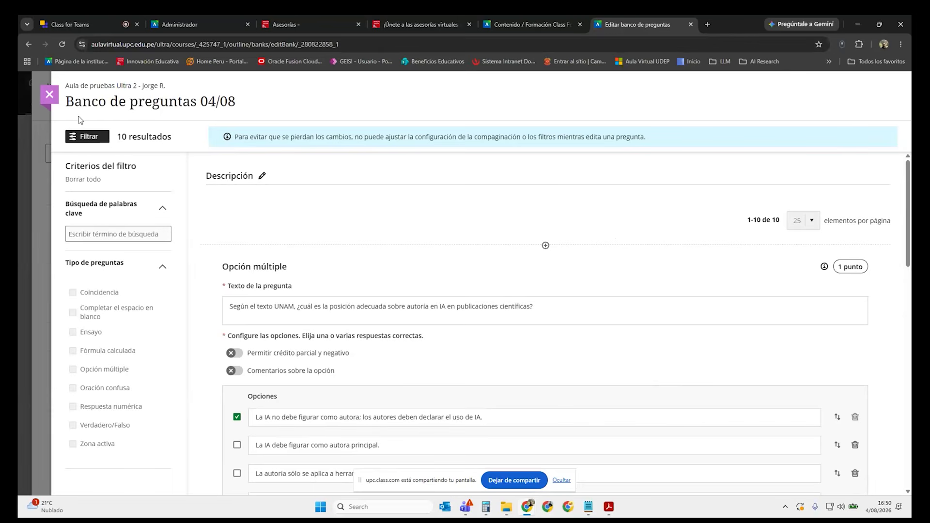
# Close Banco de preguntas 04/08 and the list of banks, and look over the course's Contenido page and its Bancos de preguntas entry.
pyautogui.click(49, 97)
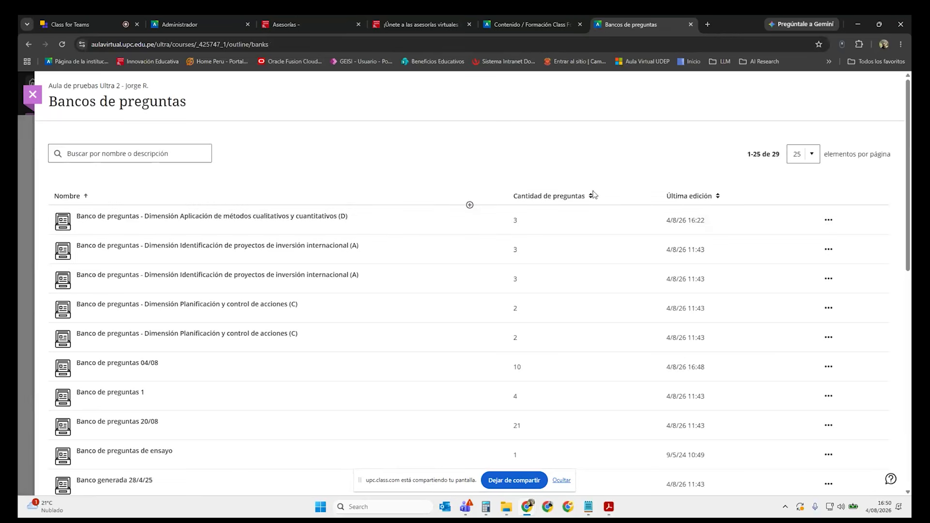
pyautogui.click(33, 96)
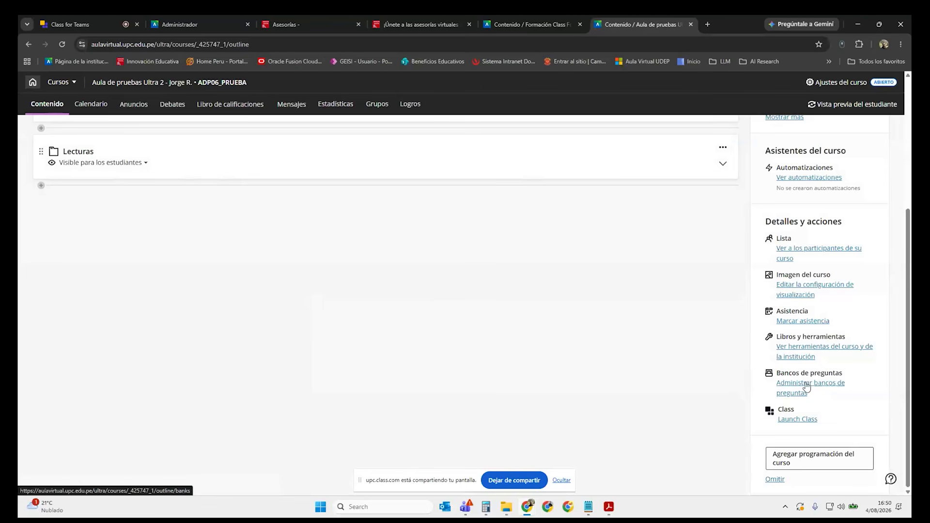
pyautogui.scroll(4, 657, 374)
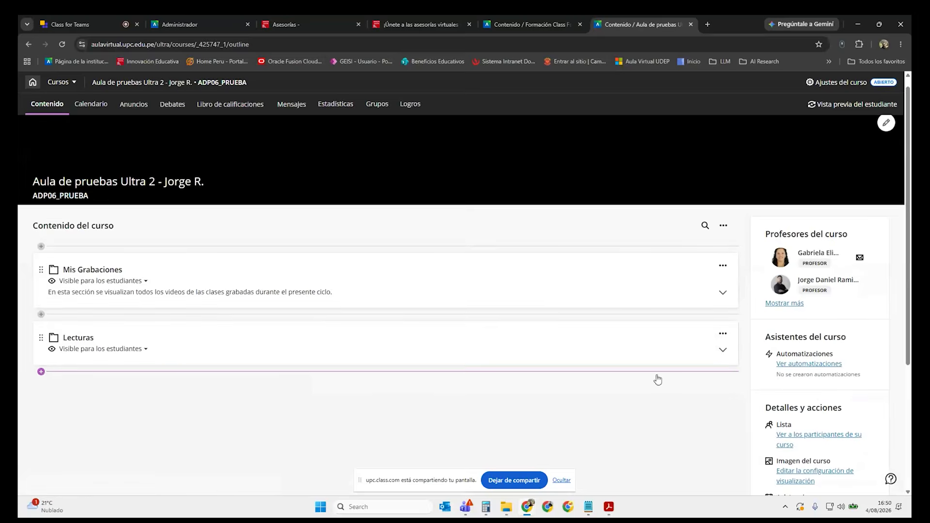
pyautogui.scroll(-3, 707, 381)
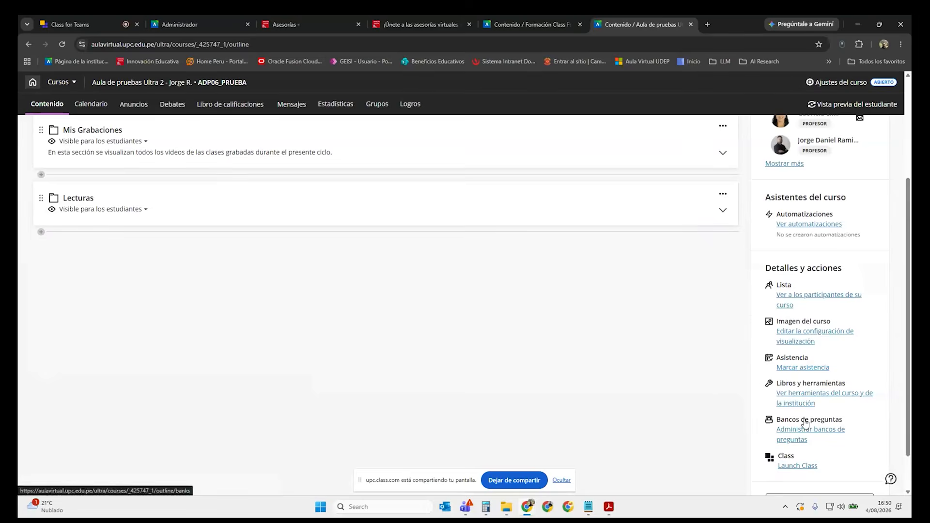
pyautogui.scroll(1, 665, 347)
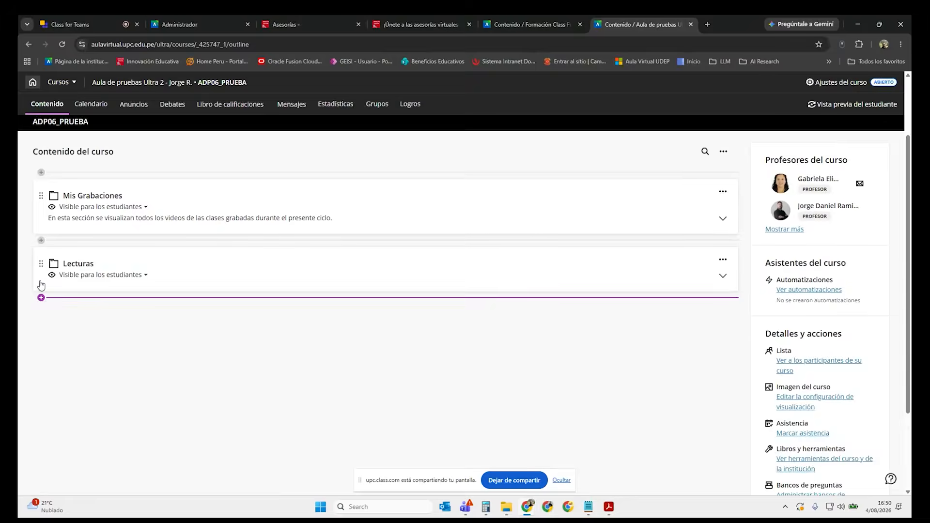
pyautogui.scroll(-2, 717, 436)
pyautogui.scroll(4, 275, 262)
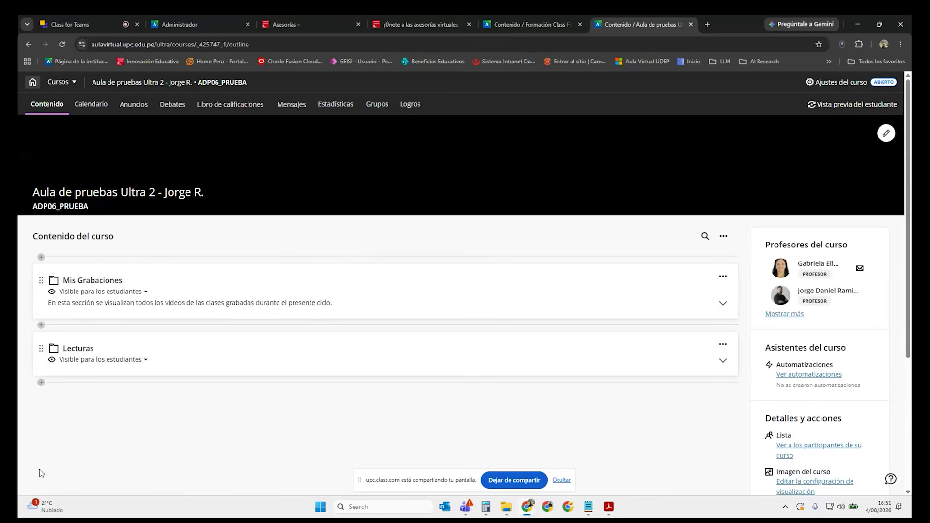
# Start a new exam below the Lecturas folder, look over the options for adding questions, and close the exam.
pyautogui.click(40, 383)
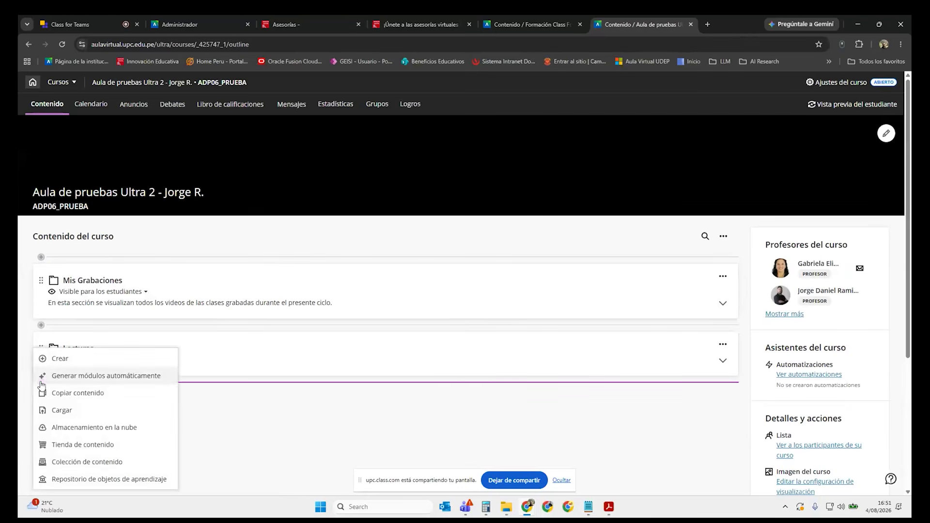
pyautogui.click(91, 360)
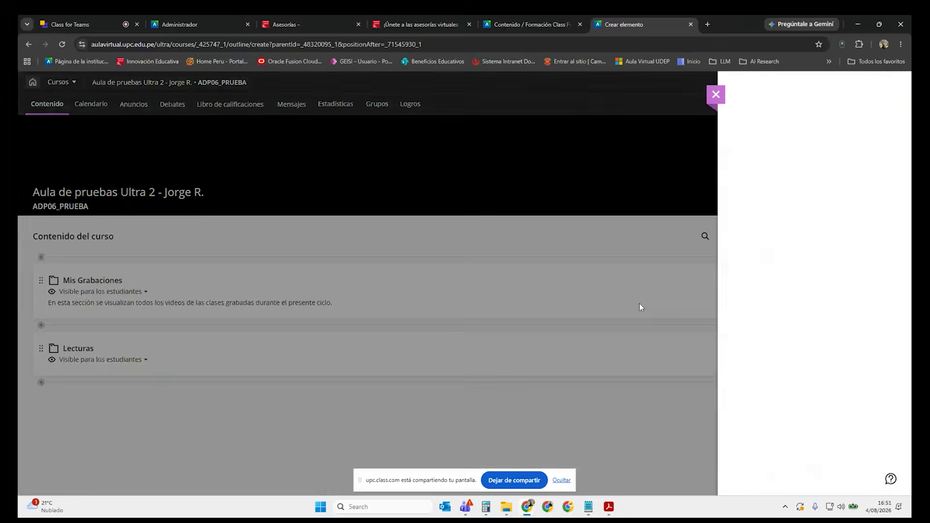
pyautogui.scroll(-3, 832, 287)
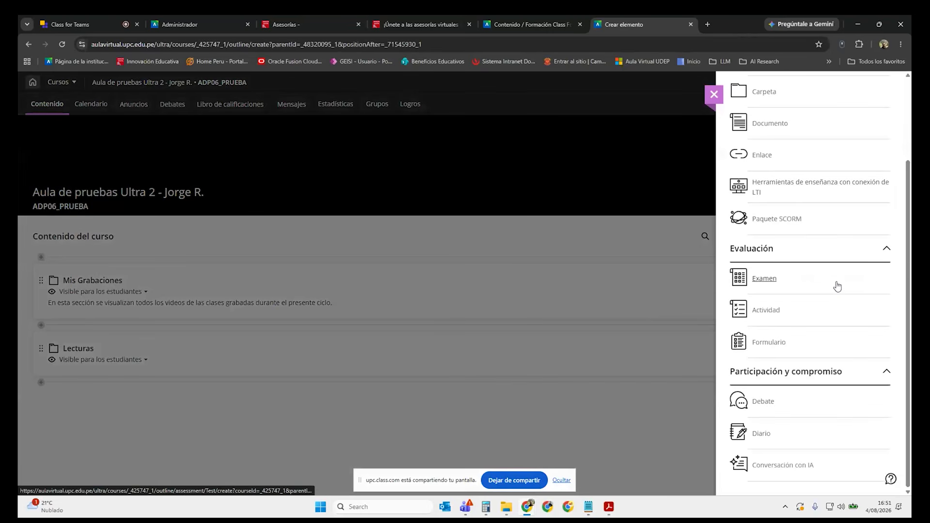
pyautogui.click(765, 281)
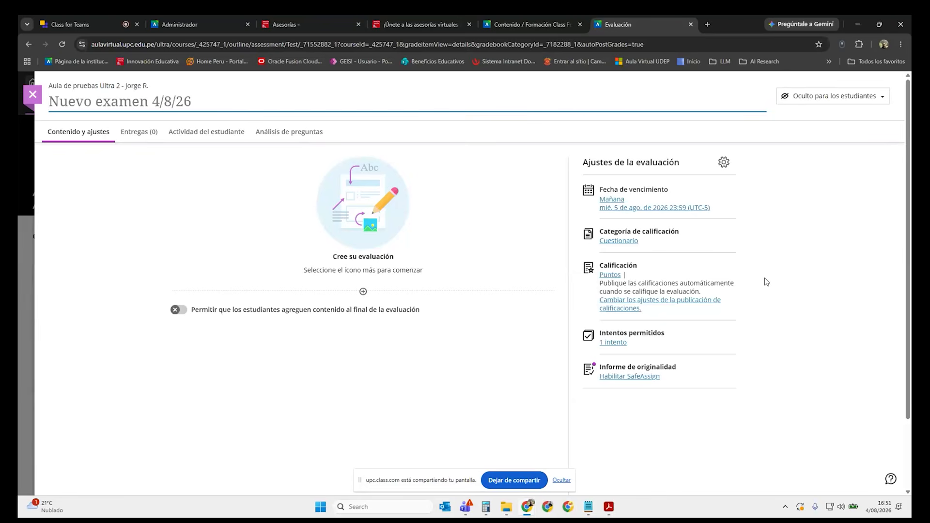
pyautogui.click(363, 291)
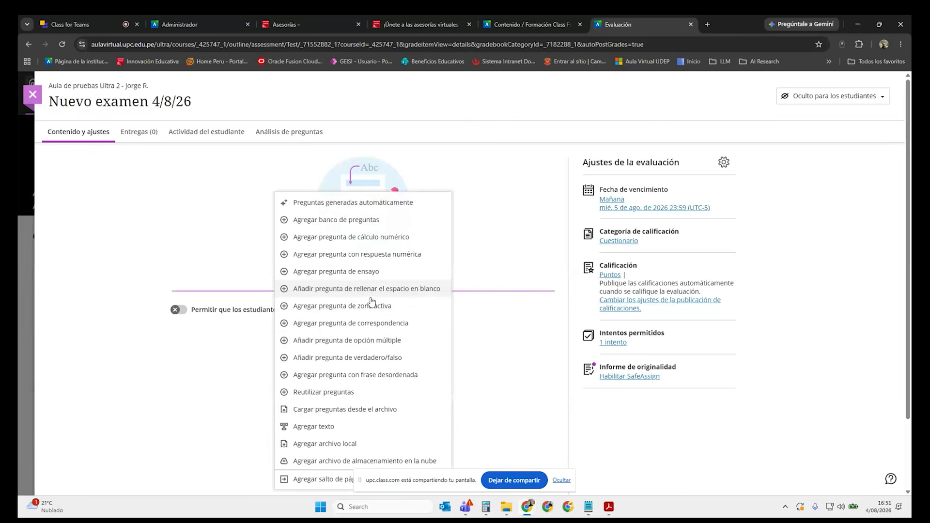
pyautogui.click(563, 481)
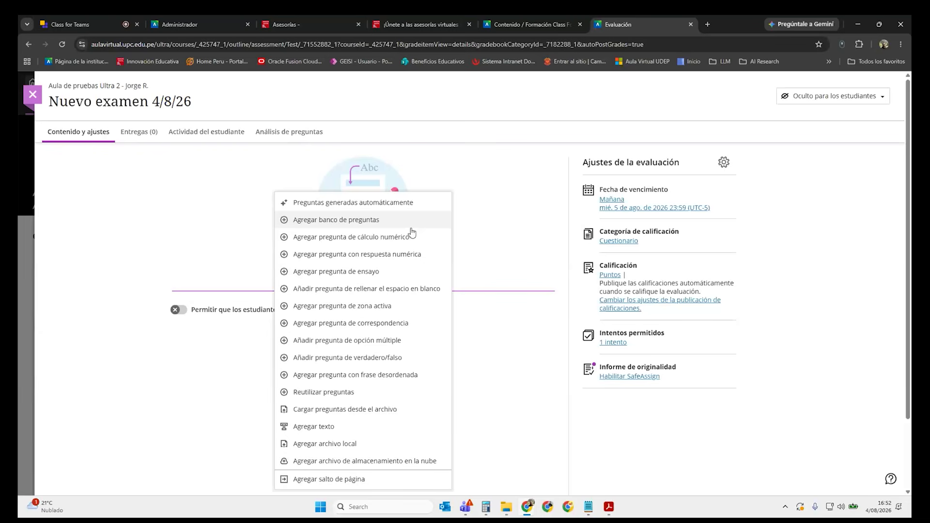
pyautogui.click(123, 216)
pyautogui.click(33, 94)
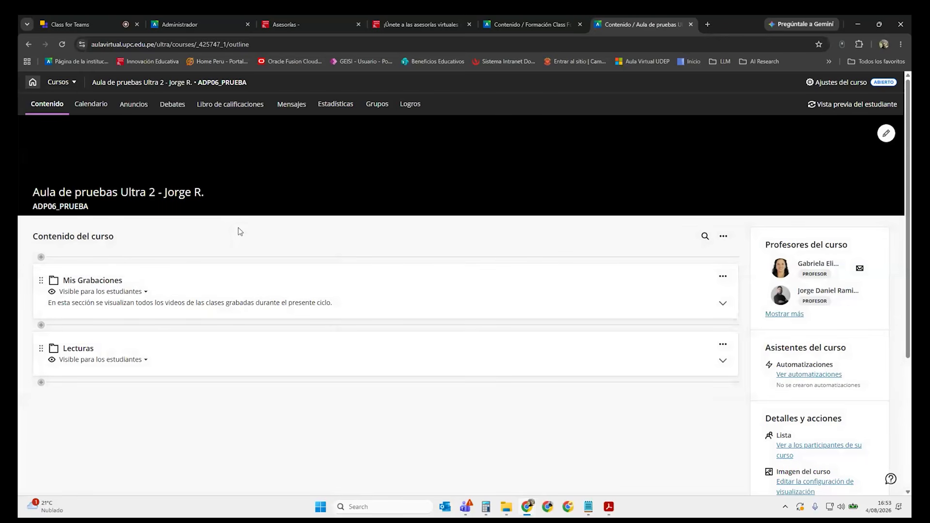
# Open Copiar contenido below the Lecturas folder, look over the list of source courses, and return to the course's Contenido page.
pyautogui.click(41, 383)
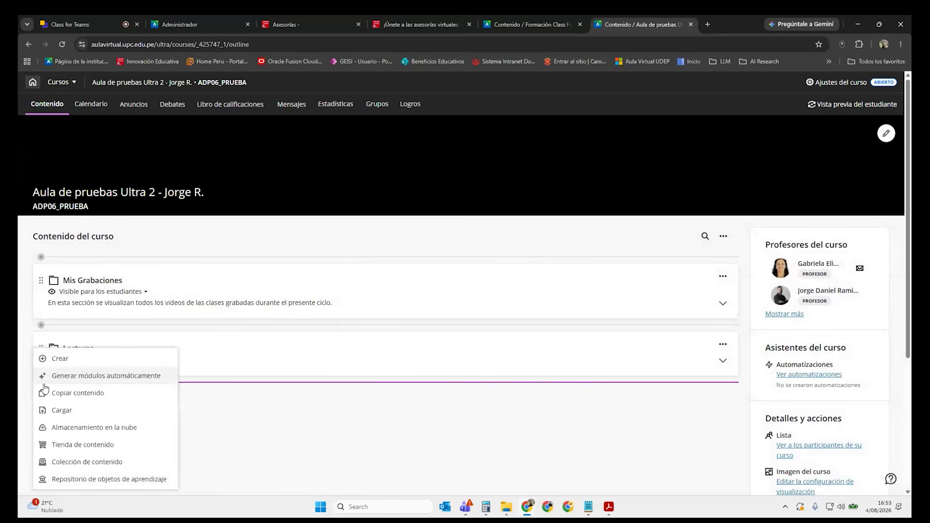
pyautogui.click(107, 399)
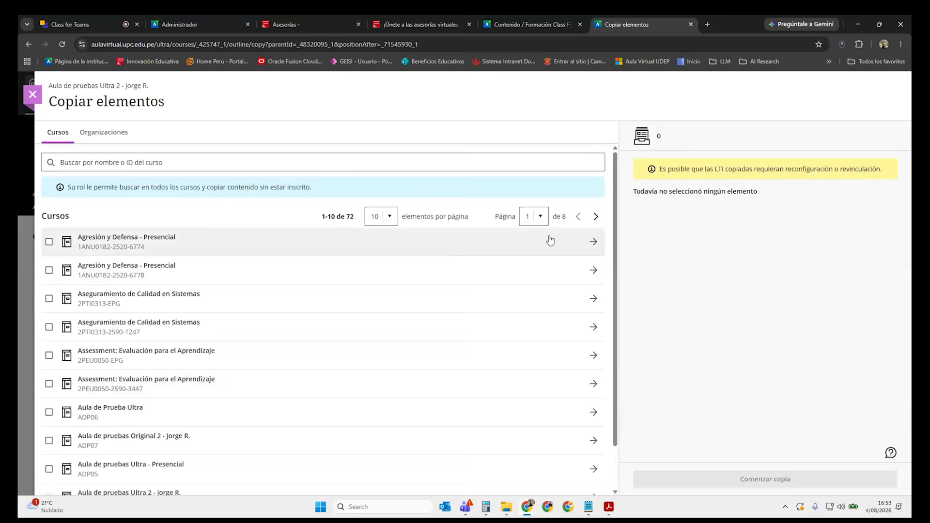
pyautogui.scroll(-1, 562, 266)
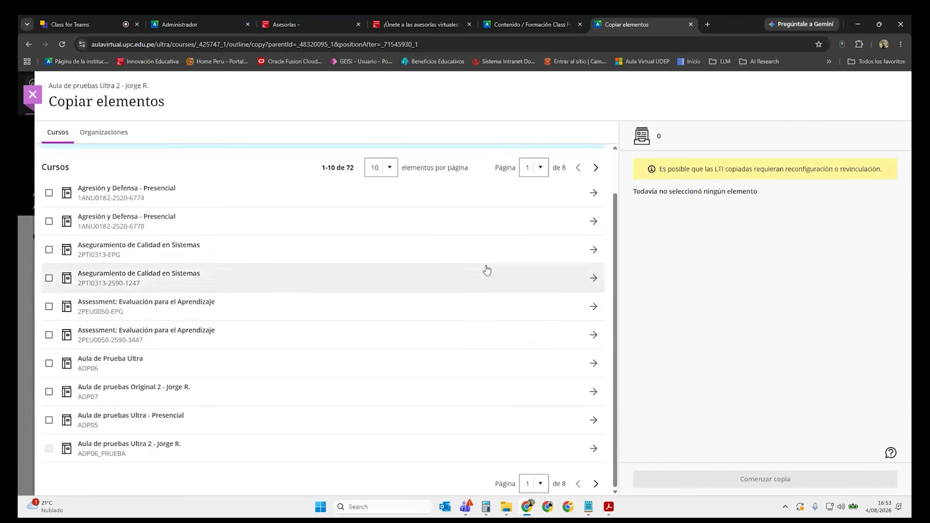
pyautogui.click(34, 93)
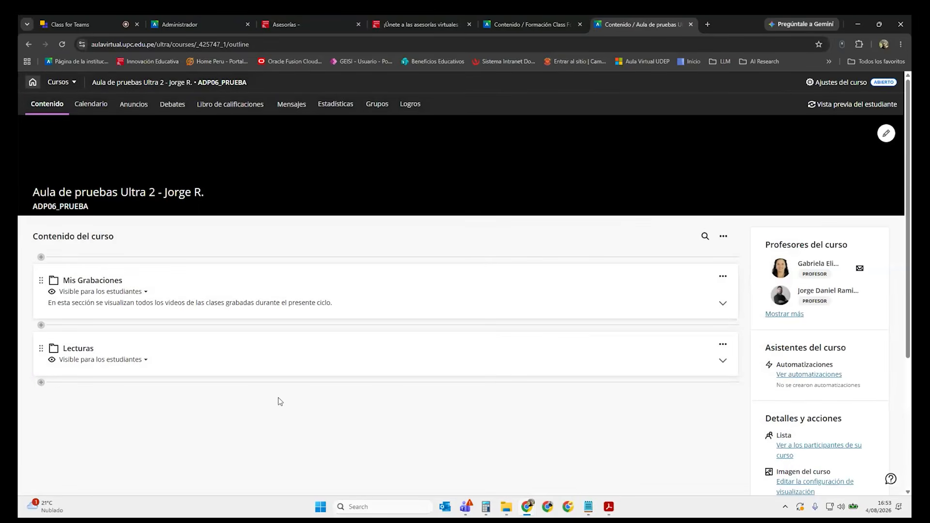
pyautogui.click(41, 383)
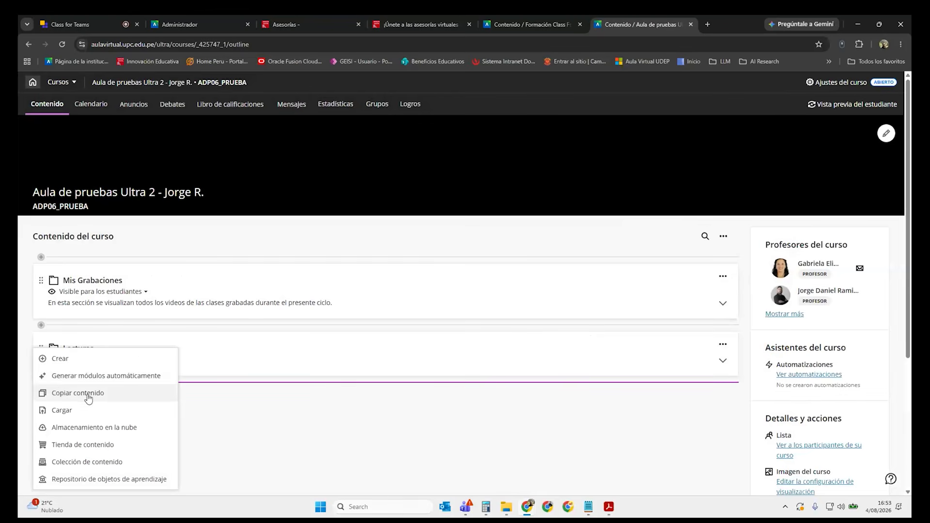
pyautogui.click(443, 416)
# Open the course's Bancos de preguntas, review the export option of the first bank and the import options, and close the list.
pyautogui.scroll(-1, 442, 416)
pyautogui.scroll(-2, 817, 385)
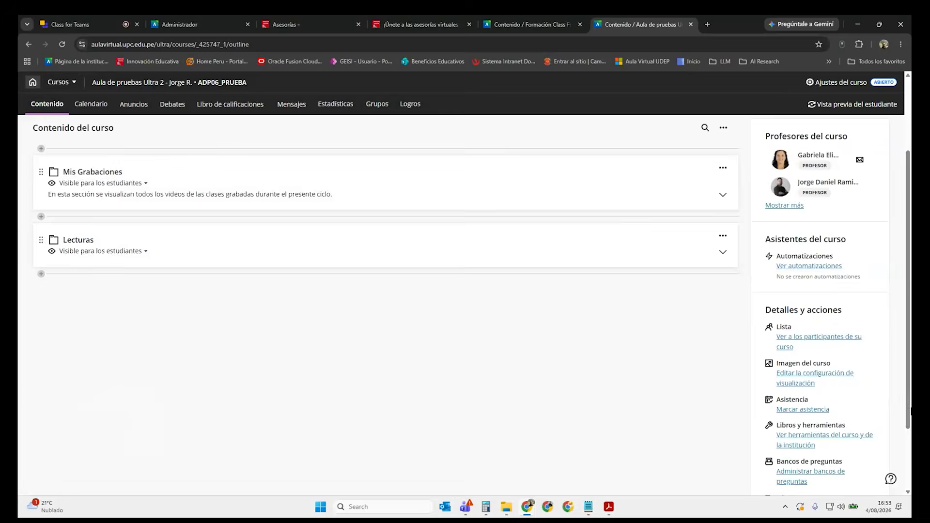
pyautogui.click(802, 442)
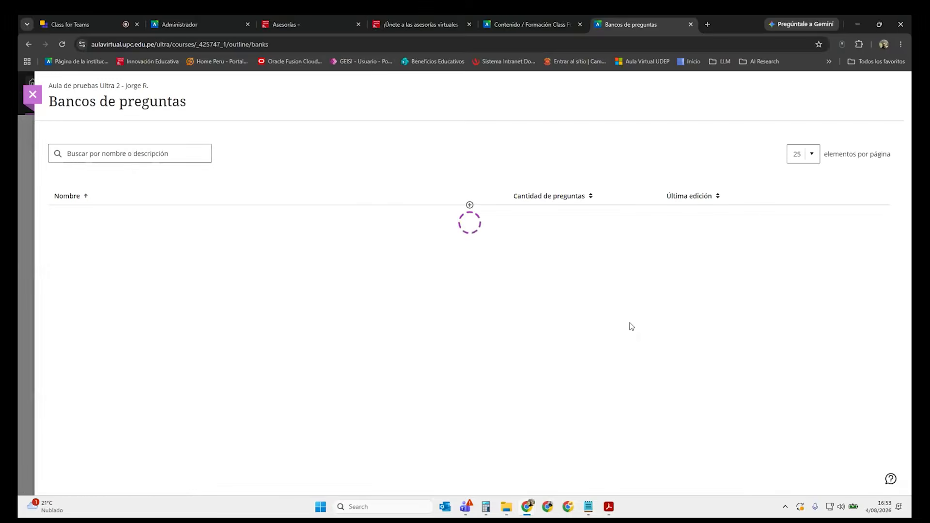
pyautogui.click(829, 220)
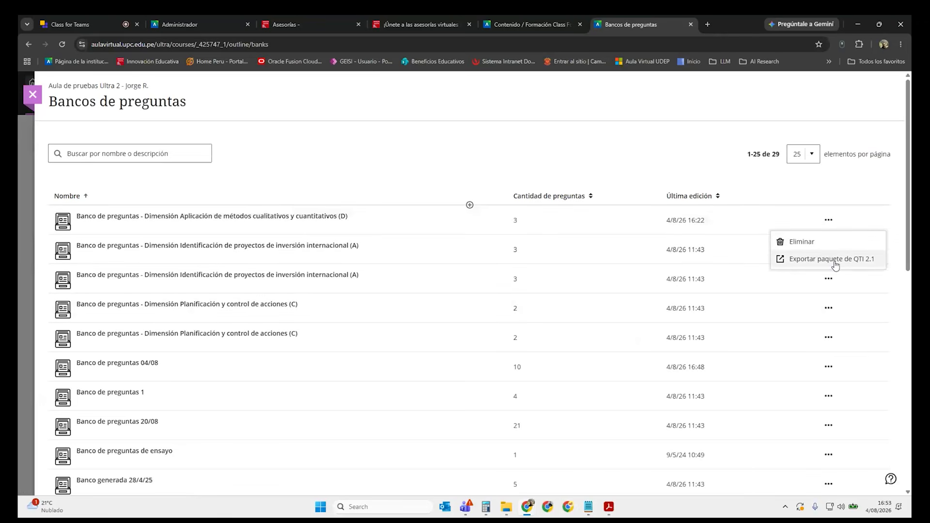
pyautogui.click(469, 206)
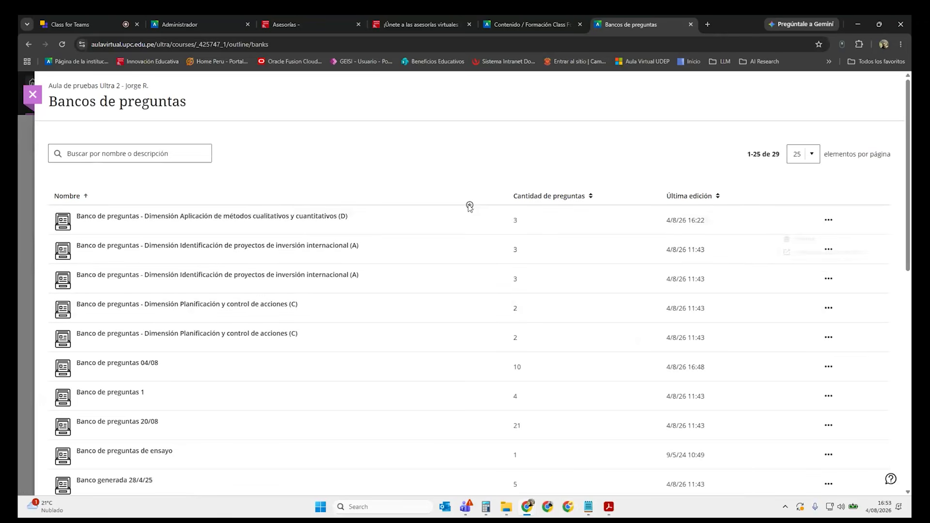
pyautogui.click(470, 205)
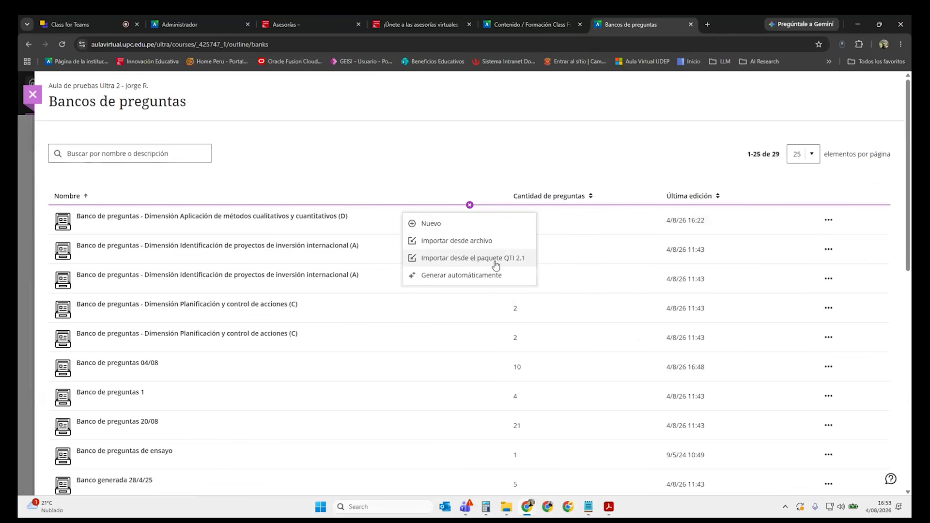
pyautogui.click(26, 101)
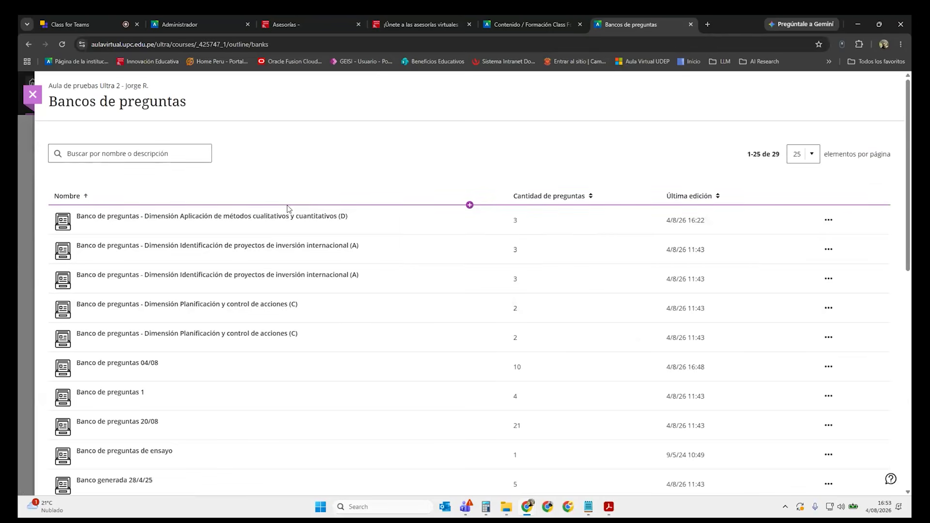
pyautogui.click(32, 100)
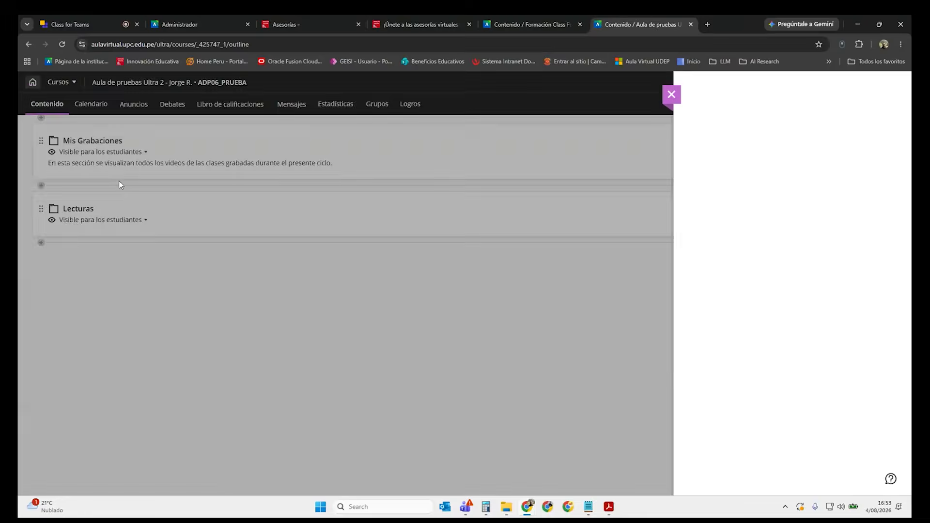
# Create a new exam below the Lecturas folder and review the options for adding questions, including Cargar preguntas desde el archivo.
pyautogui.click(41, 243)
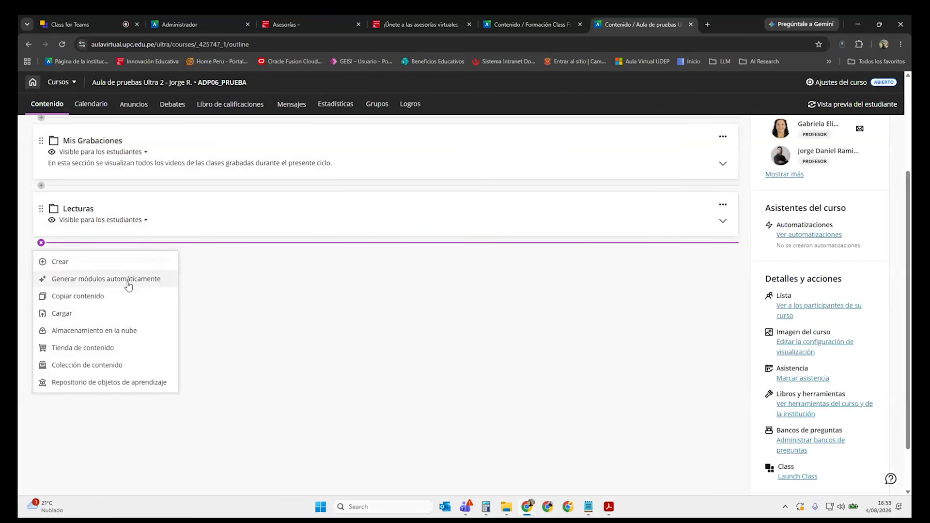
pyautogui.click(142, 263)
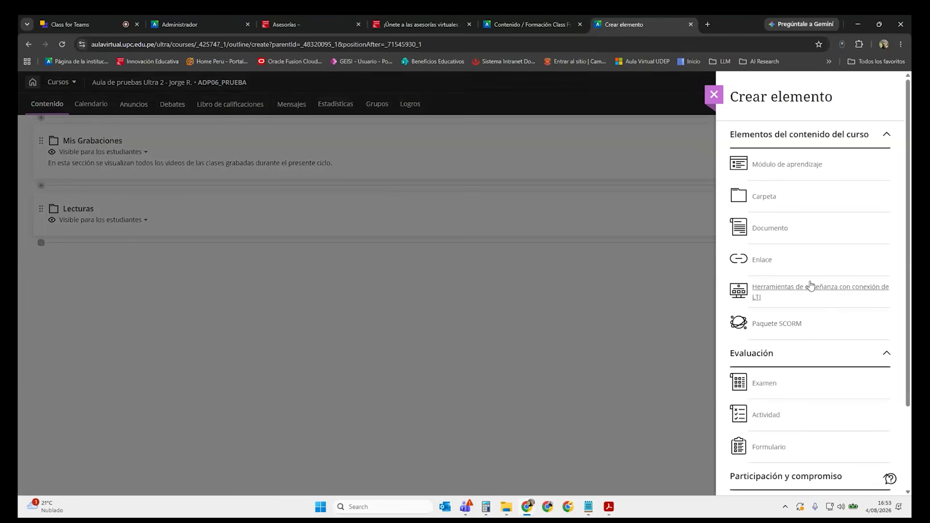
pyautogui.click(789, 389)
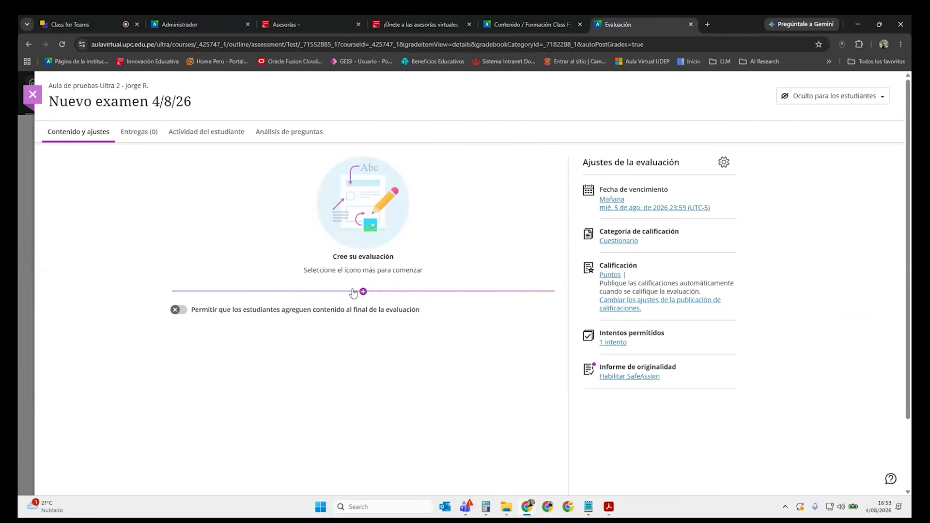
pyautogui.click(354, 291)
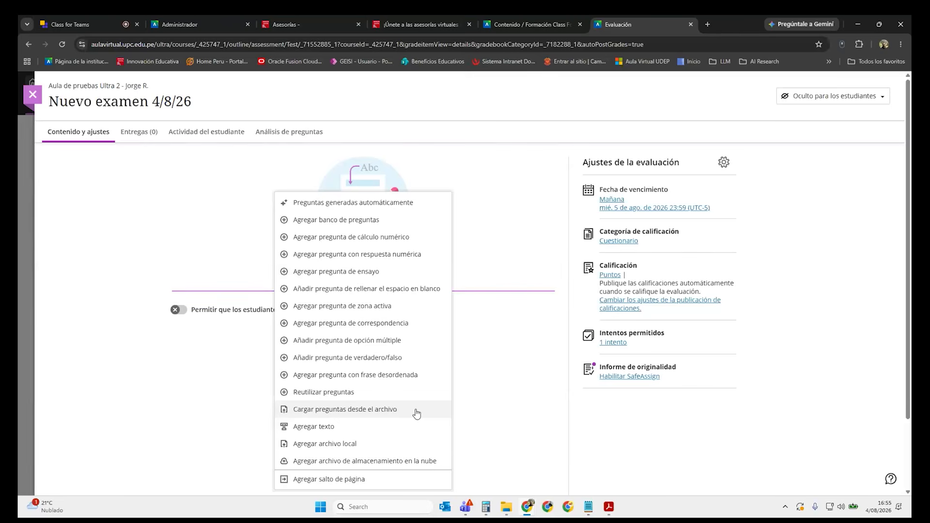
pyautogui.click(536, 378)
# Switch to File Explorer, open the Excel workbook Carga de preguntas - HP from the Cuestionarios folder, and clear the range selection.
pyautogui.click(507, 513)
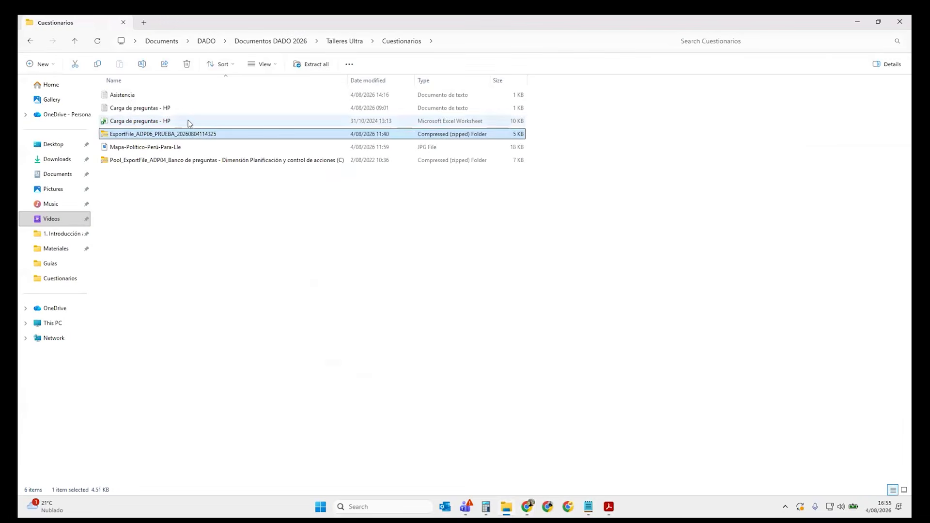
pyautogui.doubleClick(187, 122)
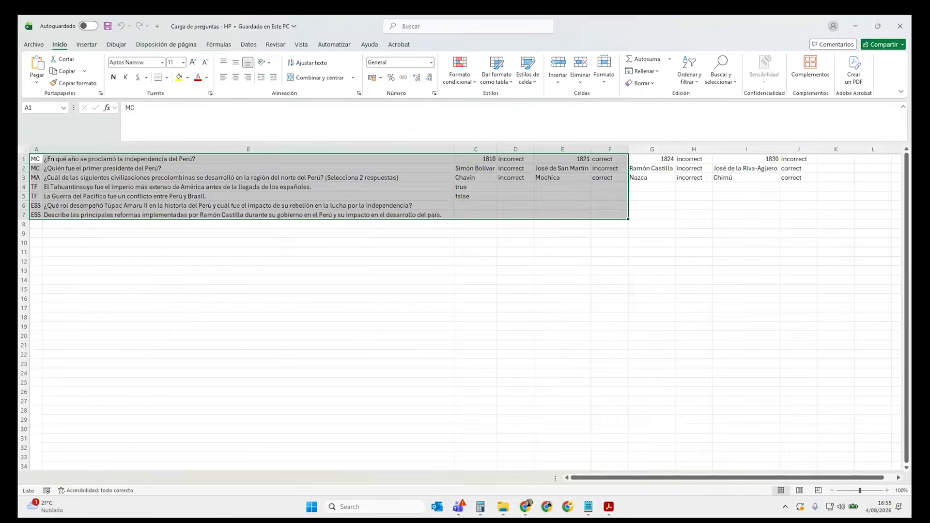
pyautogui.click(461, 328)
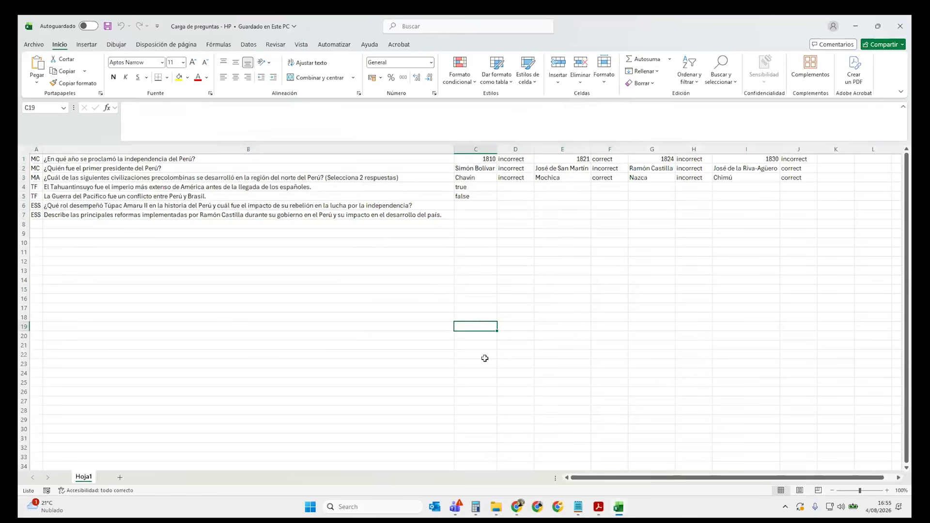
pyautogui.click(387, 289)
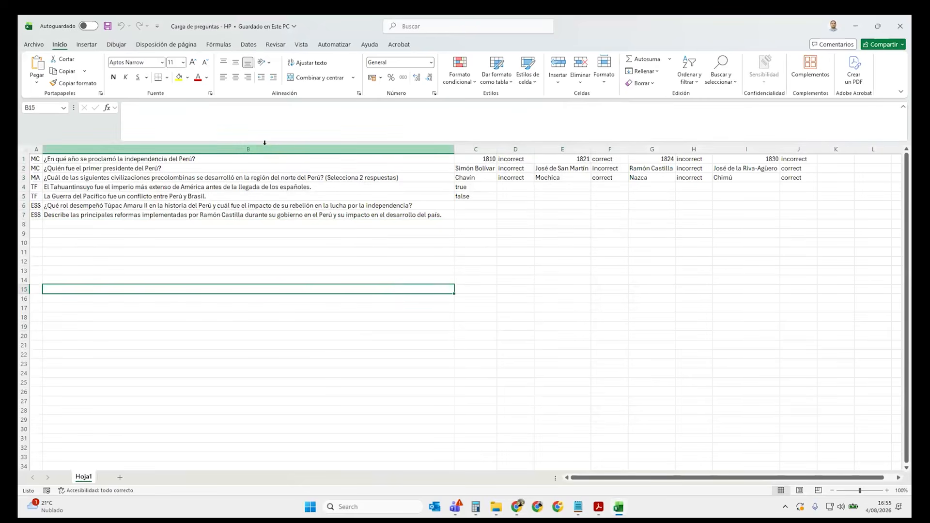
# Set the worksheet's zoom to a custom 150% and move the selection up to cell B9 near the questions.
pyautogui.click(303, 46)
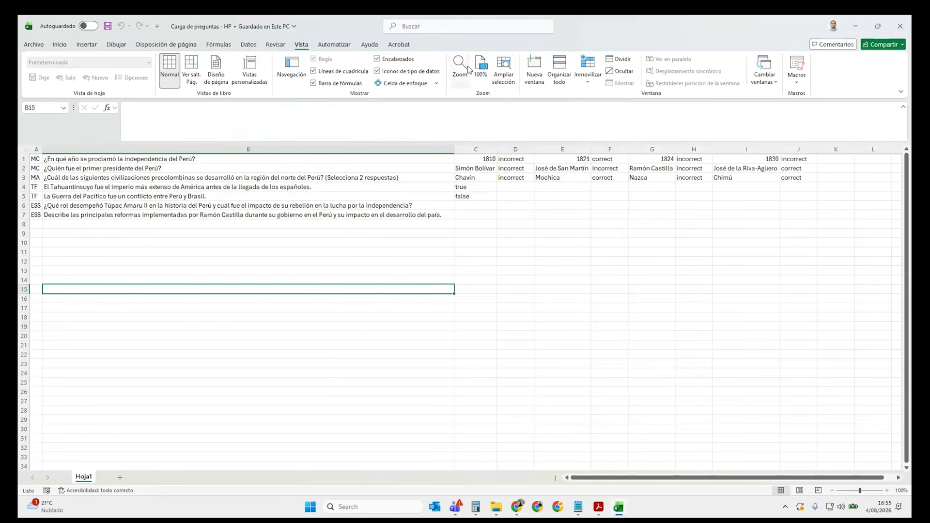
pyautogui.click(460, 68)
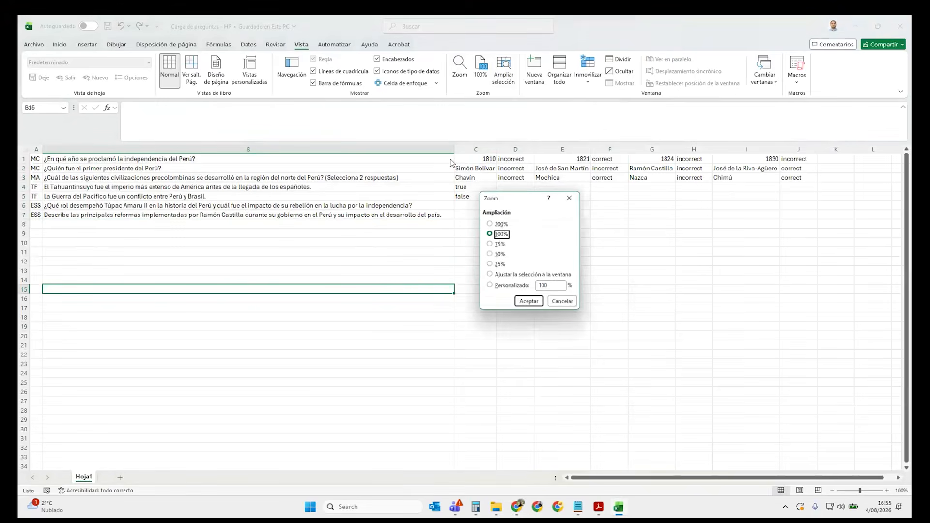
pyautogui.click(511, 288)
pyautogui.write('150')
pyautogui.press('Return')
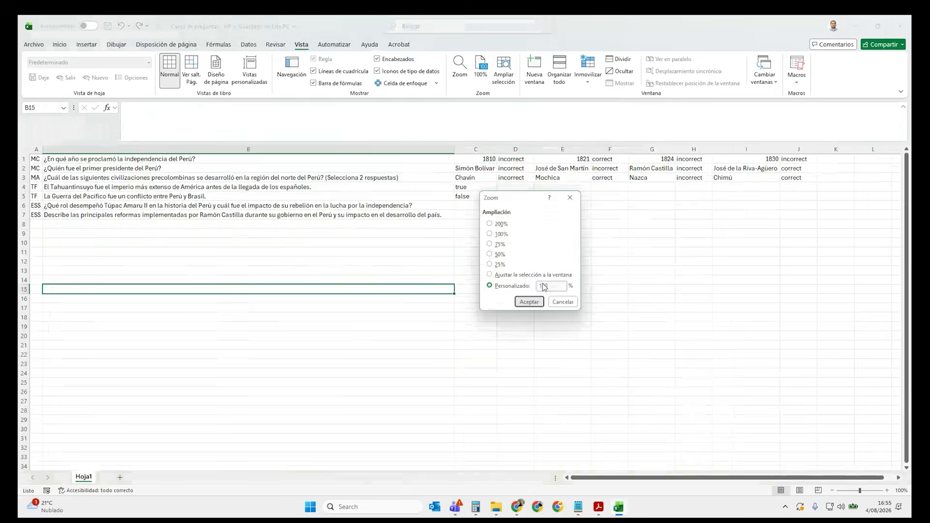
pyautogui.press('Up')
pyautogui.press('Up')
pyautogui.press('Up')
pyautogui.press('Up')
pyautogui.press('Up')
pyautogui.press('Up')
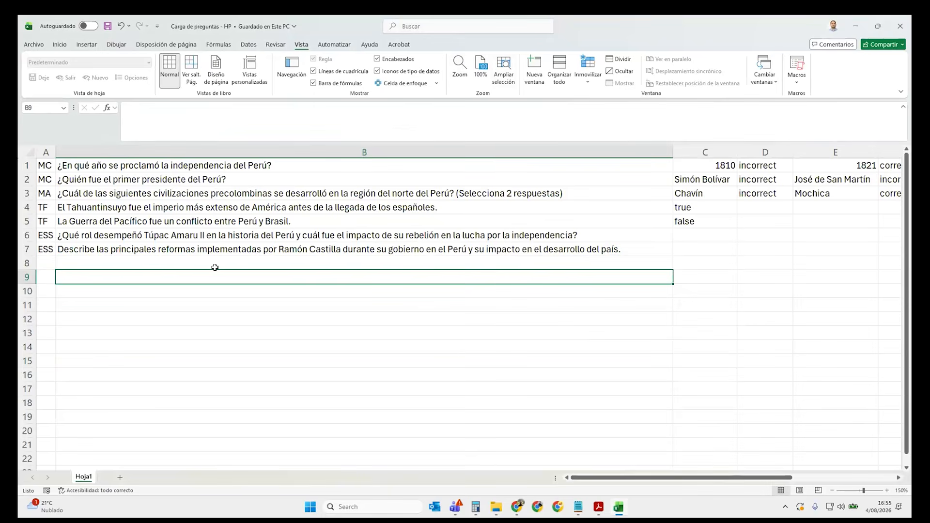
# Examine the question texts and answer columns, and highlight column A to review the question-type codes.
pyautogui.moveTo(754, 477); pyautogui.dragTo(160, 215)
pyautogui.moveTo(47, 153); pyautogui.dragTo(162, 151)
pyautogui.click(470, 237)
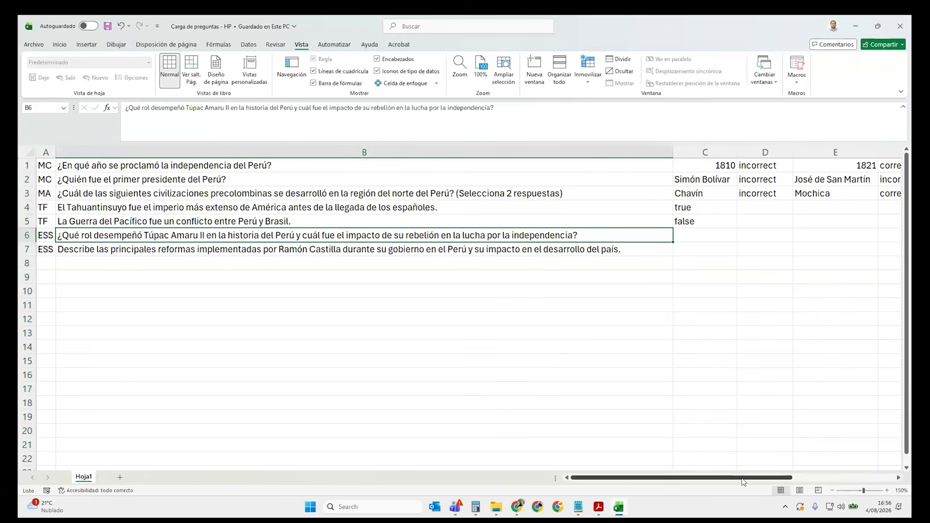
pyautogui.click(45, 150)
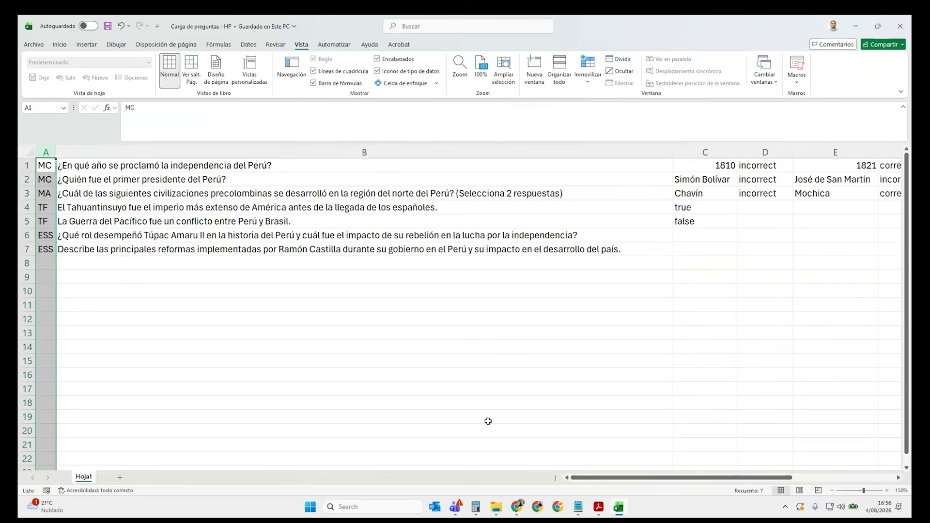
pyautogui.click(398, 336)
# Highlight the MC questions in rows 1 and 2 to examine their answer options, and highlight the MA question in row 3.
pyautogui.moveTo(28, 165); pyautogui.dragTo(27, 179)
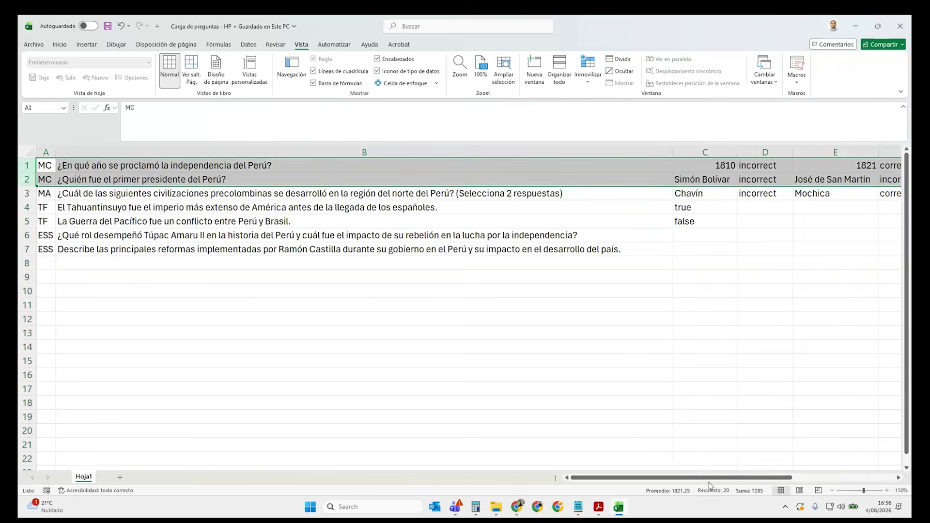
pyautogui.moveTo(725, 482)
pyautogui.mouseDown()
pyautogui.moveTo(821, 480)
pyautogui.moveTo(719, 480)
pyautogui.mouseUp()
pyautogui.moveTo(614, 479)
pyautogui.mouseDown()
pyautogui.moveTo(729, 481)
pyautogui.moveTo(611, 479)
pyautogui.mouseUp()
pyautogui.click(26, 193)
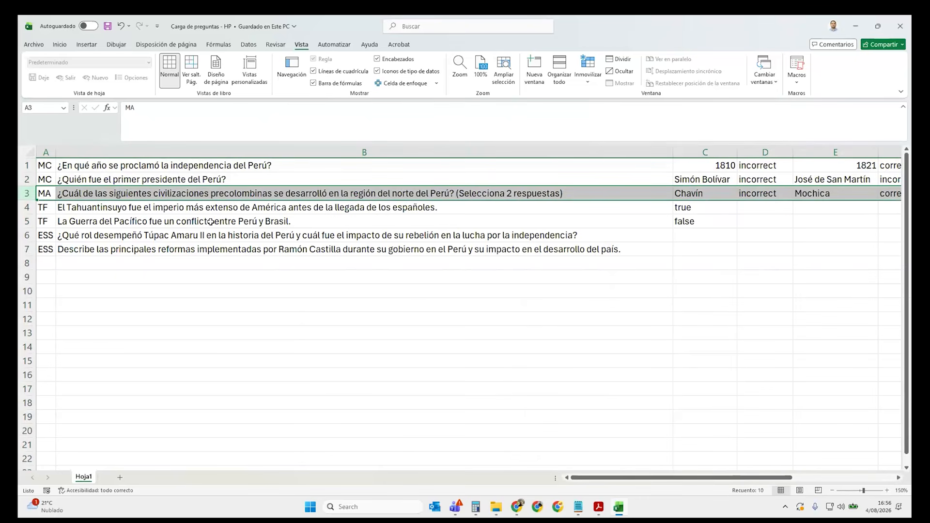
# Highlight the rows of each question type in turn: MC in 1–2, MA in 3, TF in 4–5 and ESS in 6–7.
pyautogui.moveTo(27, 165); pyautogui.dragTo(29, 179)
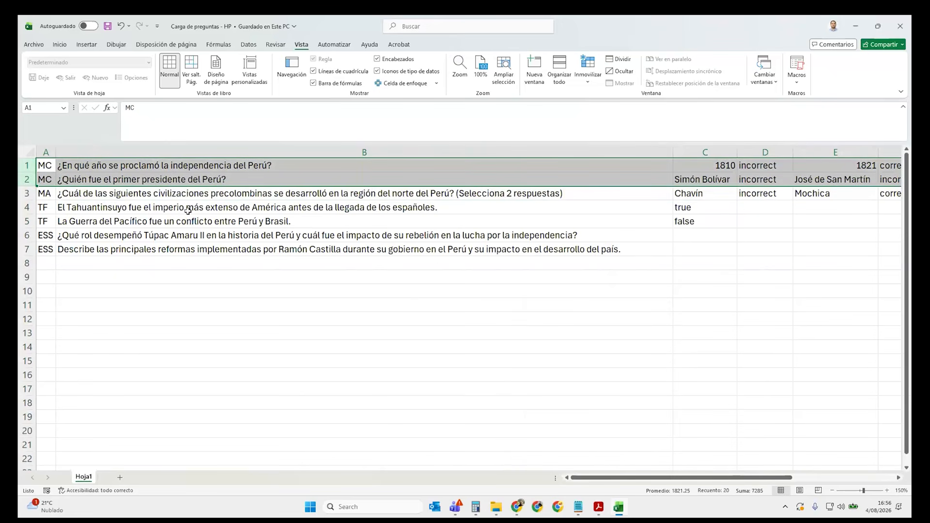
pyautogui.click(28, 193)
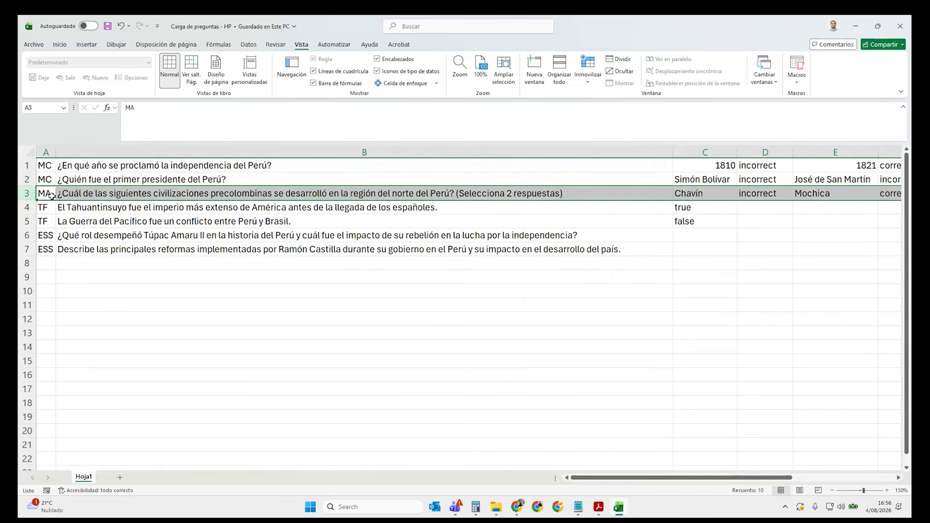
pyautogui.click(97, 284)
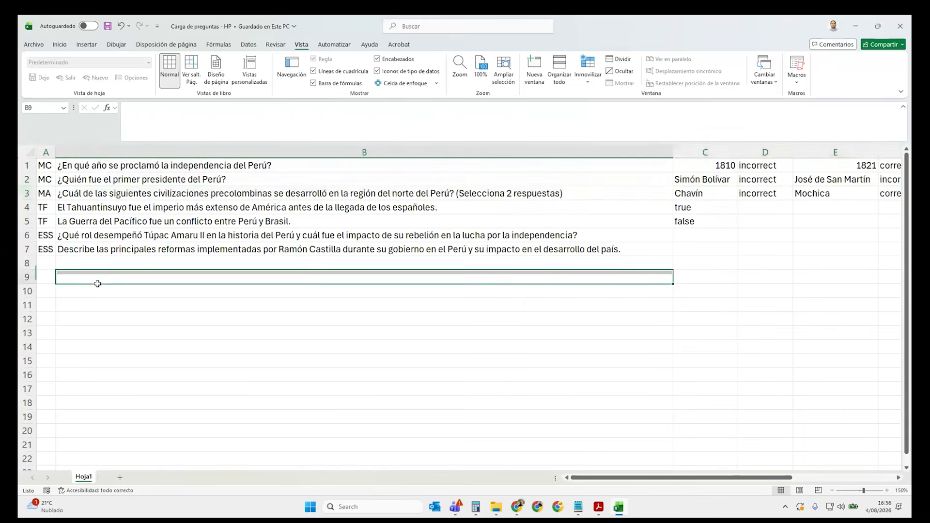
pyautogui.click(25, 208)
pyautogui.moveTo(26, 208); pyautogui.dragTo(25, 221)
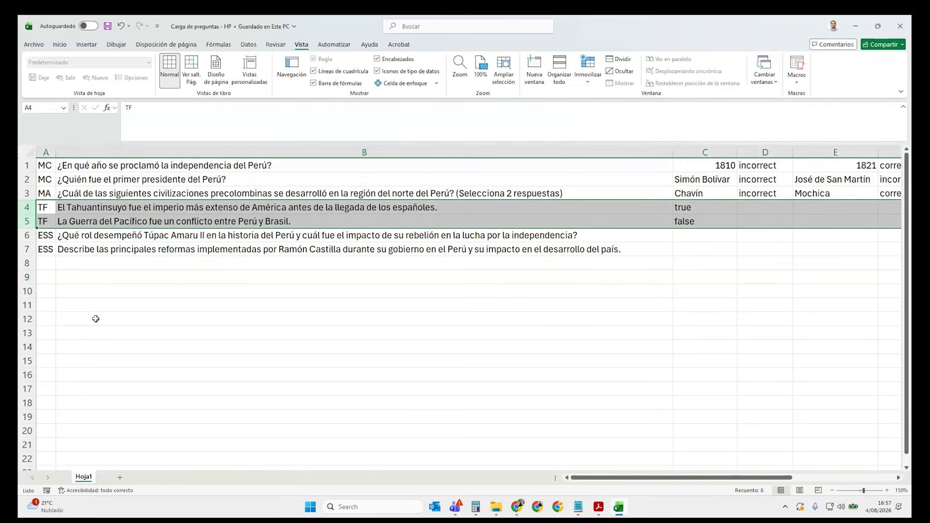
pyautogui.moveTo(22, 235); pyautogui.dragTo(22, 245)
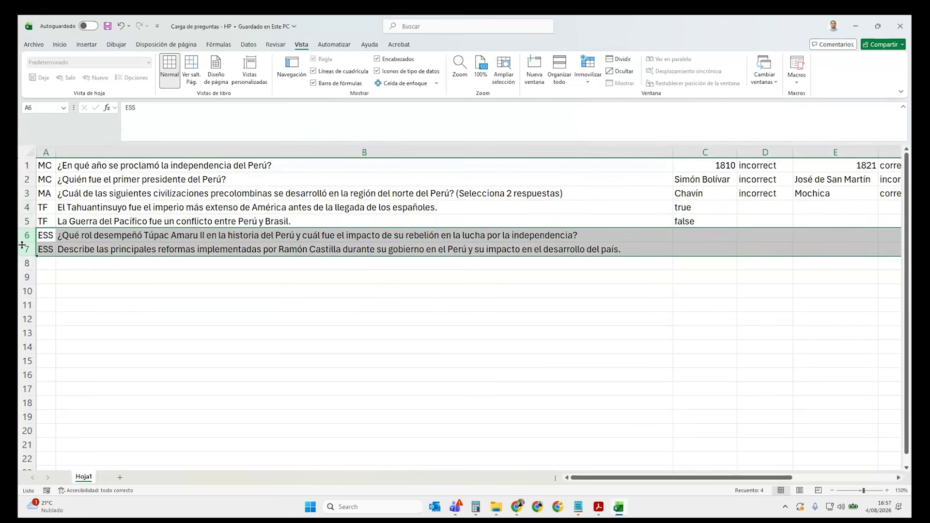
pyautogui.click(302, 307)
# Highlight column A with the question-type codes, and highlight column B with the question texts.
pyautogui.click(46, 151)
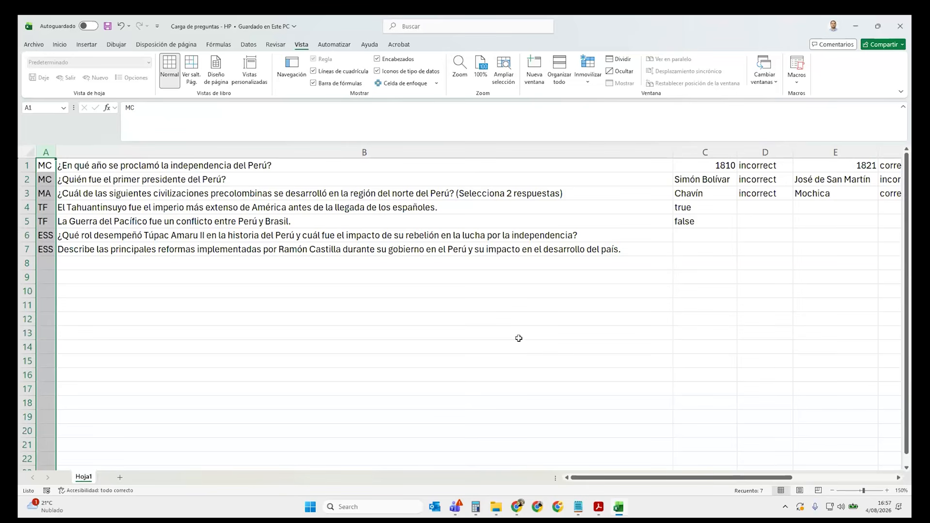
pyautogui.click(519, 338)
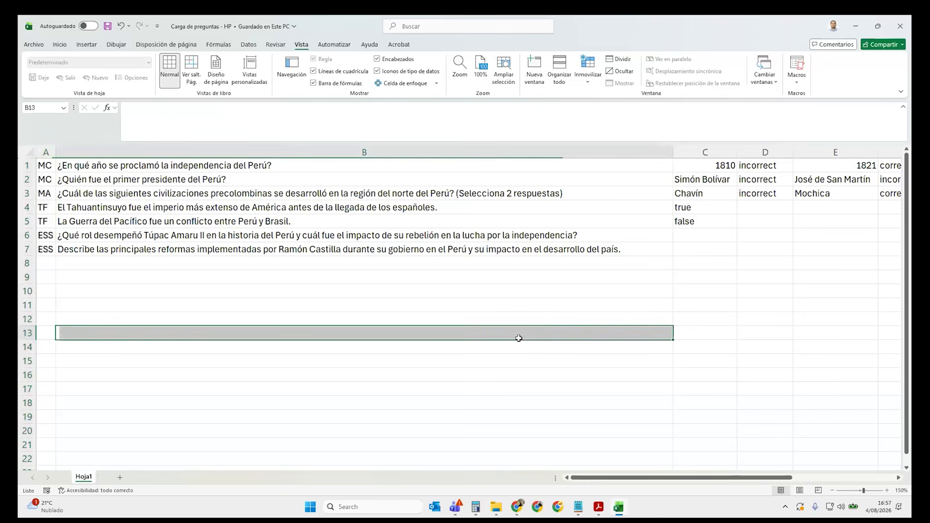
pyautogui.click(46, 153)
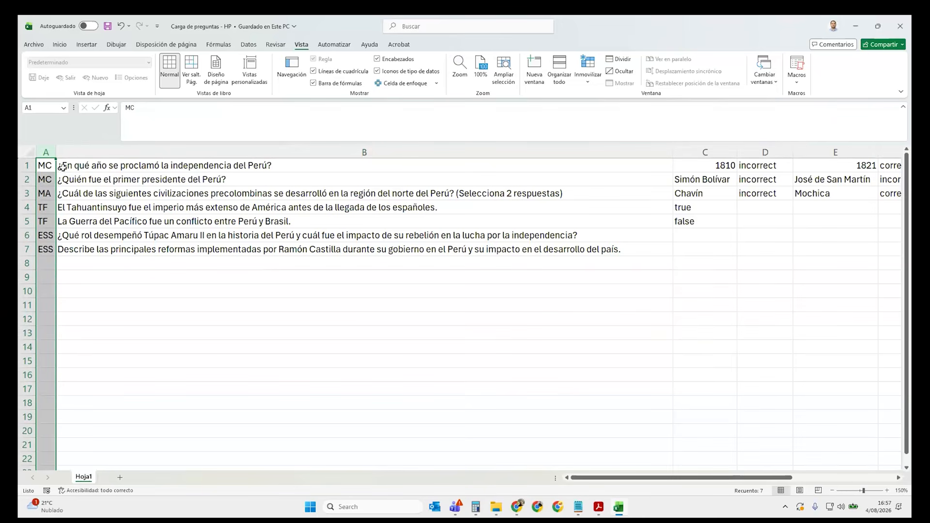
pyautogui.click(384, 146)
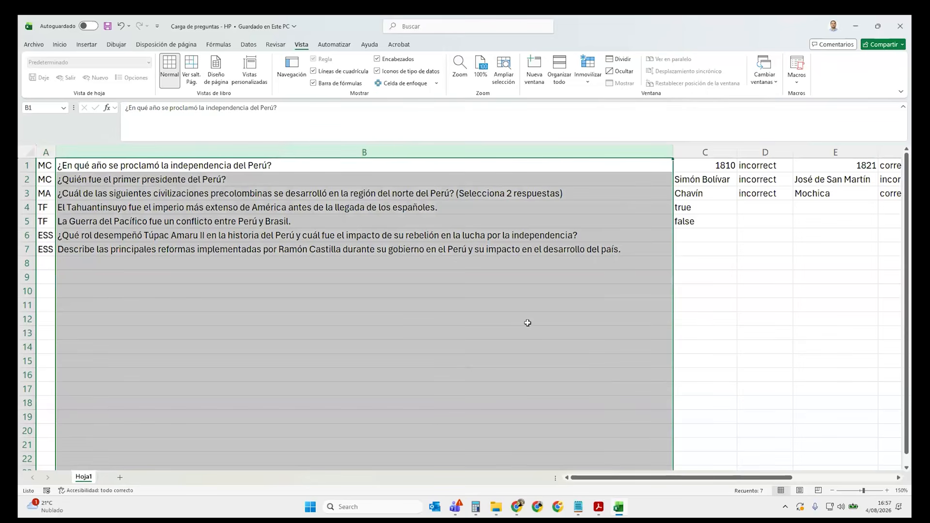
# Narrow column B slightly and clear its highlight by selecting cell E8 below the answer columns.
pyautogui.moveTo(673, 148); pyautogui.dragTo(647, 149)
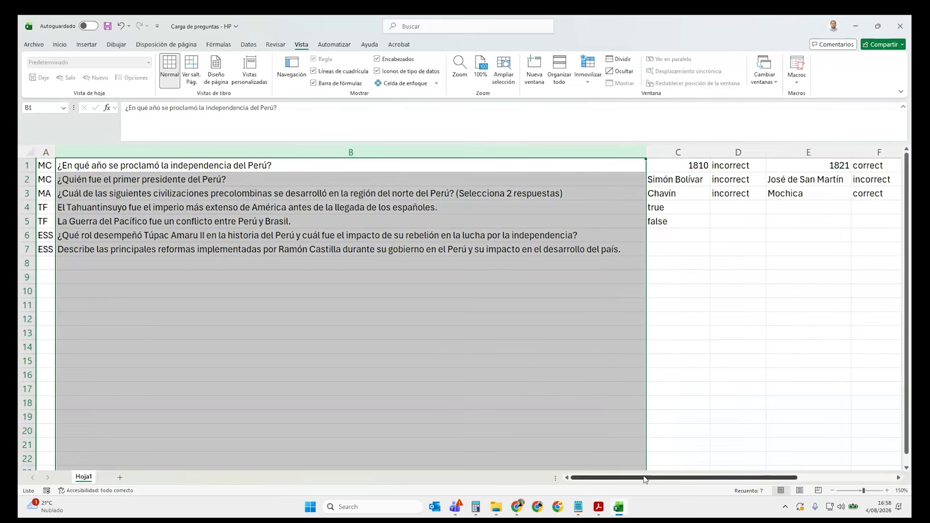
pyautogui.moveTo(657, 478); pyautogui.dragTo(761, 476)
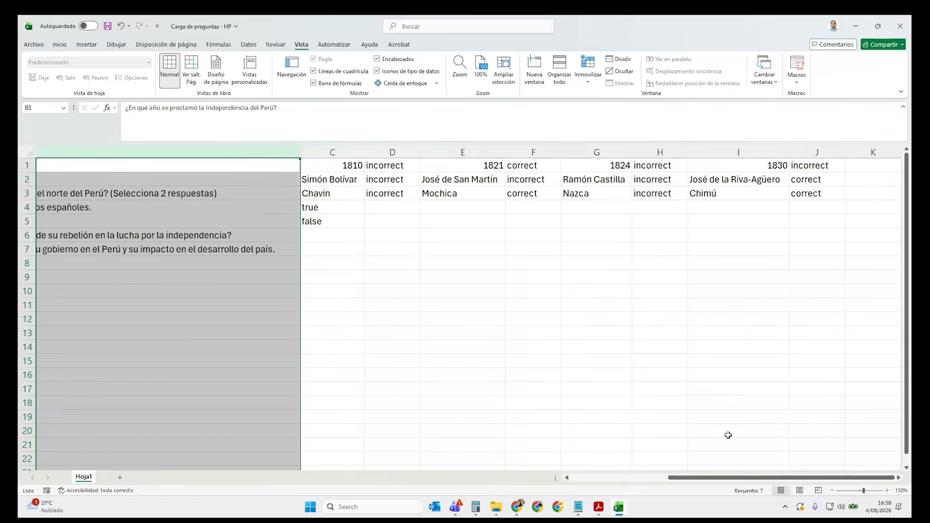
pyautogui.click(498, 267)
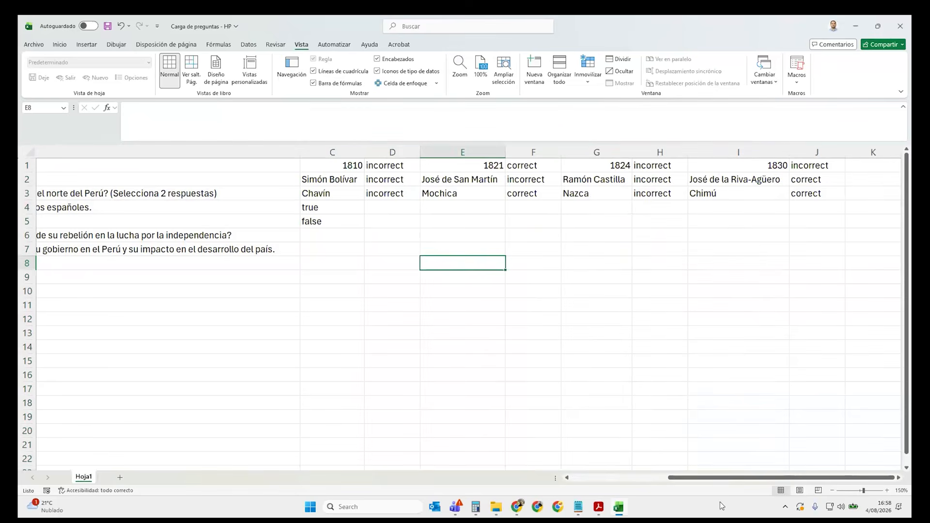
# Highlight the MC questions in rows 1 and 2, and examine their first answer options in cells C1 and C2.
pyautogui.moveTo(740, 478); pyautogui.dragTo(644, 477)
pyautogui.click(27, 164)
pyautogui.moveTo(27, 164); pyautogui.dragTo(27, 180)
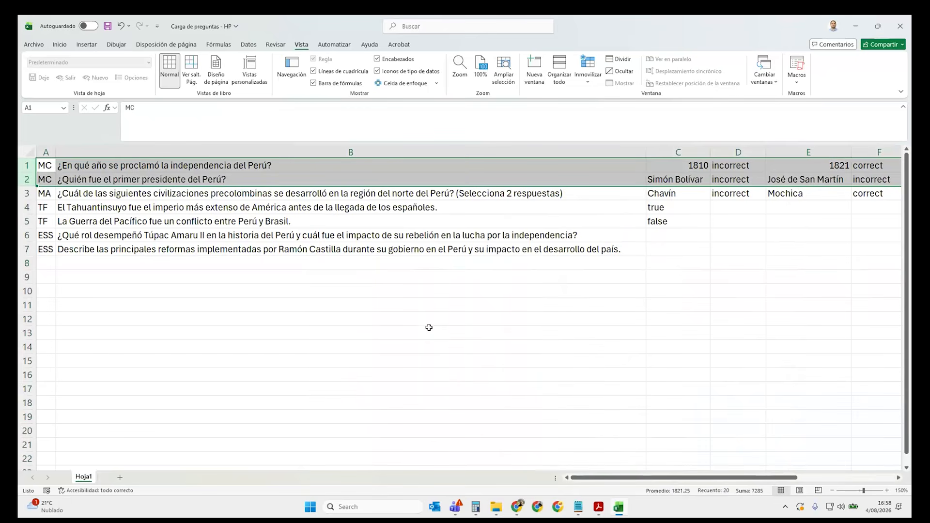
pyautogui.moveTo(731, 480); pyautogui.dragTo(841, 475)
pyautogui.click(338, 166)
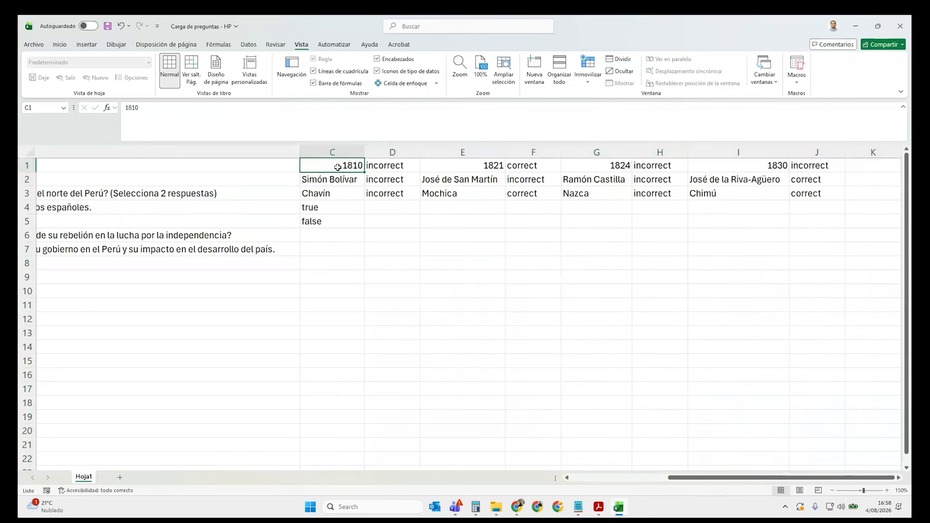
pyautogui.click(345, 181)
# Highlight each answer of the row 1 question together with its correct or incorrect marker, across cells C1 to J1.
pyautogui.click(345, 166)
pyautogui.click(403, 165)
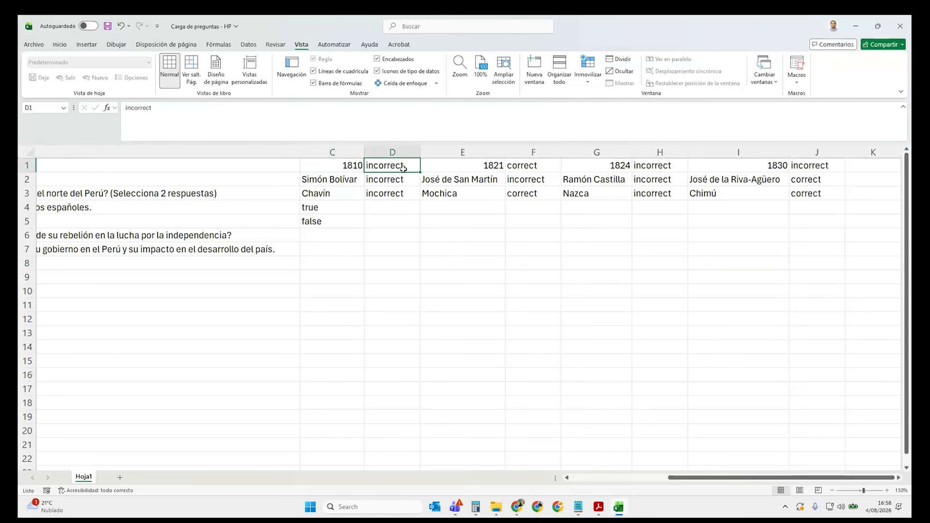
pyautogui.moveTo(315, 166); pyautogui.dragTo(371, 165)
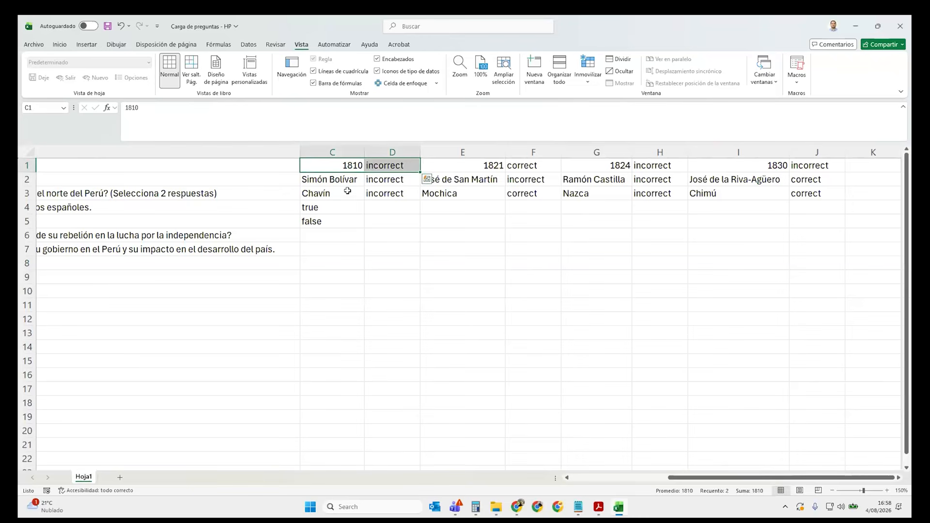
pyautogui.click(342, 164)
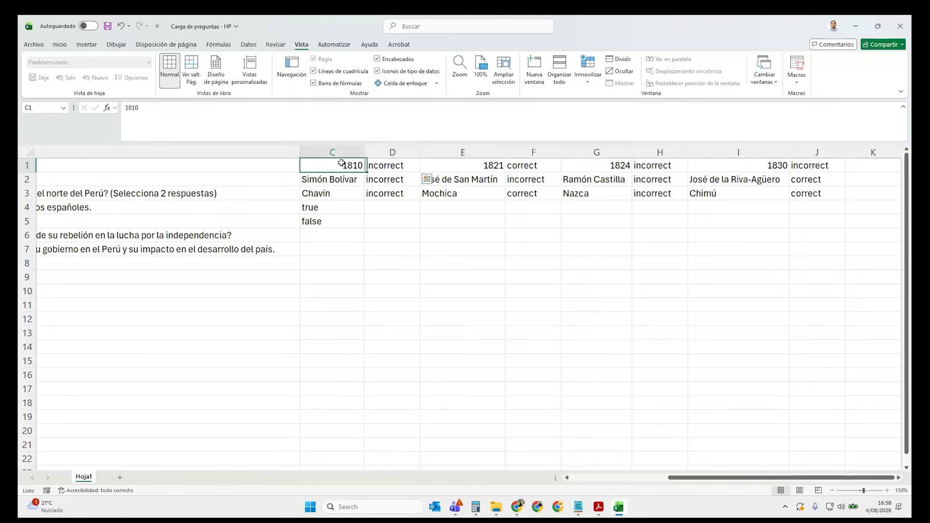
pyautogui.click(374, 165)
pyautogui.moveTo(486, 167); pyautogui.dragTo(515, 165)
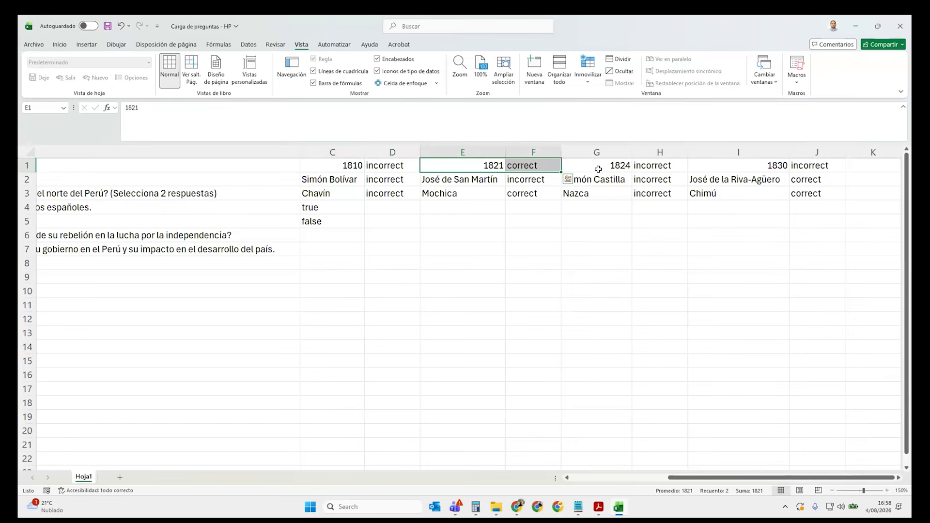
pyautogui.moveTo(599, 168); pyautogui.dragTo(659, 165)
pyautogui.moveTo(736, 165); pyautogui.dragTo(814, 165)
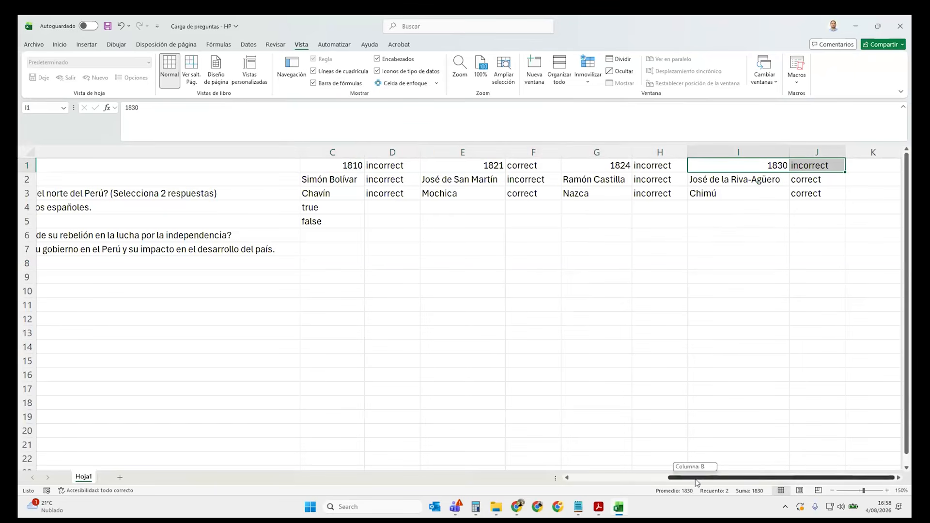
# Highlight row 2 and examine the first president question's answers with their correct or incorrect markers in cells C2 to J2.
pyautogui.moveTo(696, 482); pyautogui.dragTo(598, 480)
pyautogui.click(27, 180)
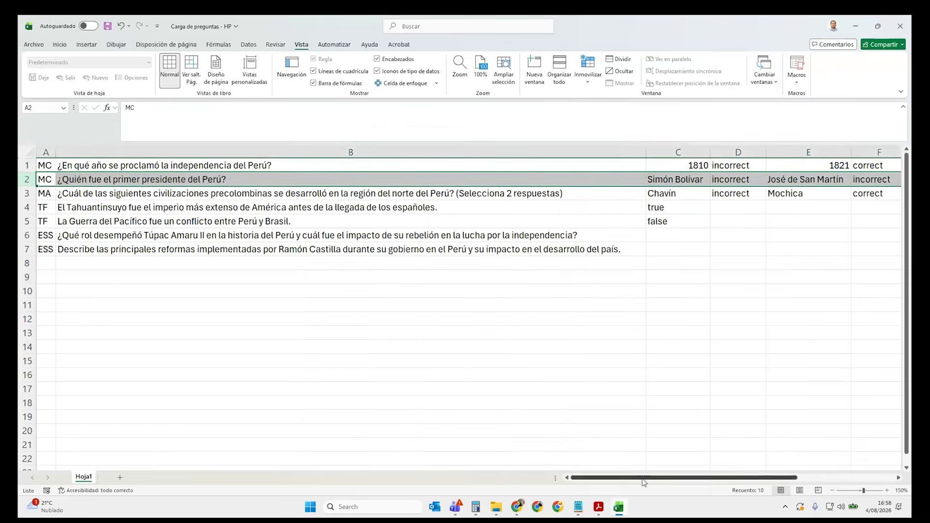
pyautogui.moveTo(645, 479); pyautogui.dragTo(739, 479)
pyautogui.click(398, 236)
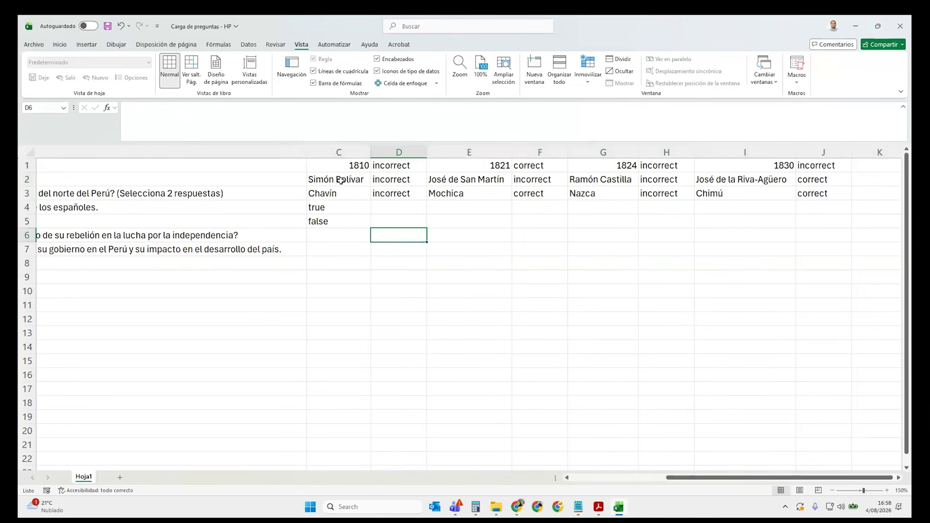
pyautogui.moveTo(341, 180); pyautogui.dragTo(398, 180)
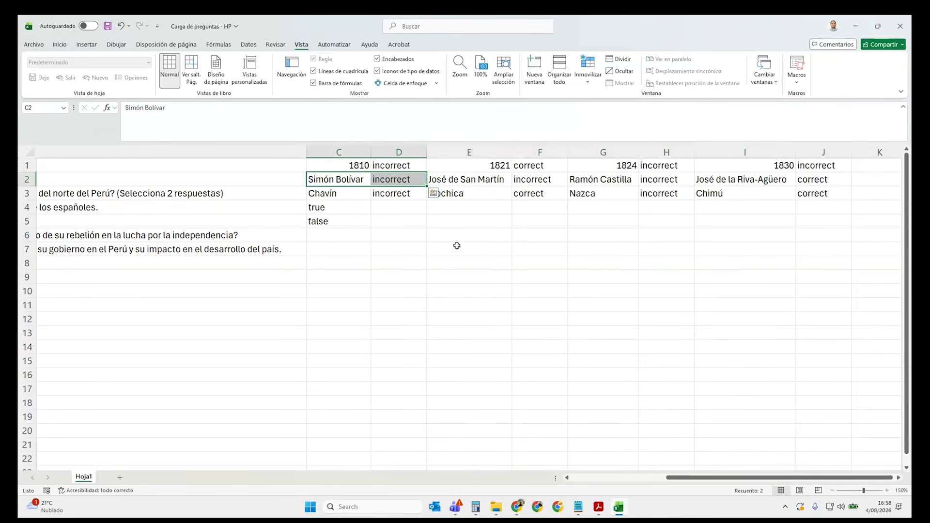
pyautogui.moveTo(463, 179); pyautogui.dragTo(659, 179)
pyautogui.moveTo(751, 181); pyautogui.dragTo(822, 180)
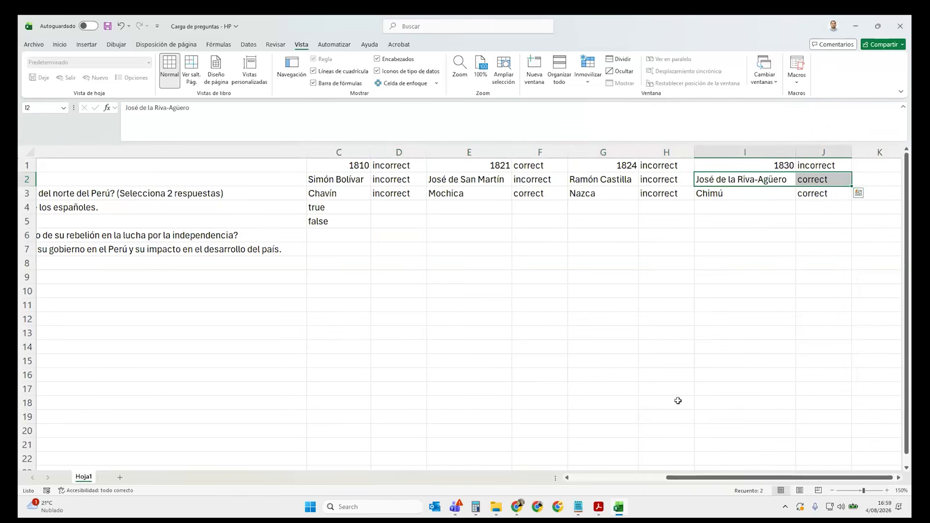
# Highlight the MA question in row 3 and examine its answers with their correct or incorrect markers in cells C3 to J3.
pyautogui.moveTo(703, 478); pyautogui.dragTo(528, 490)
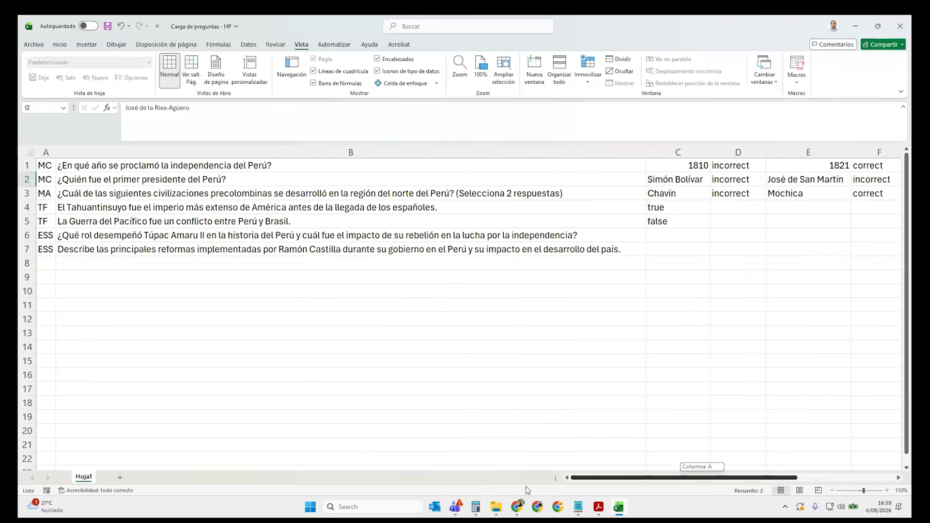
pyautogui.click(27, 193)
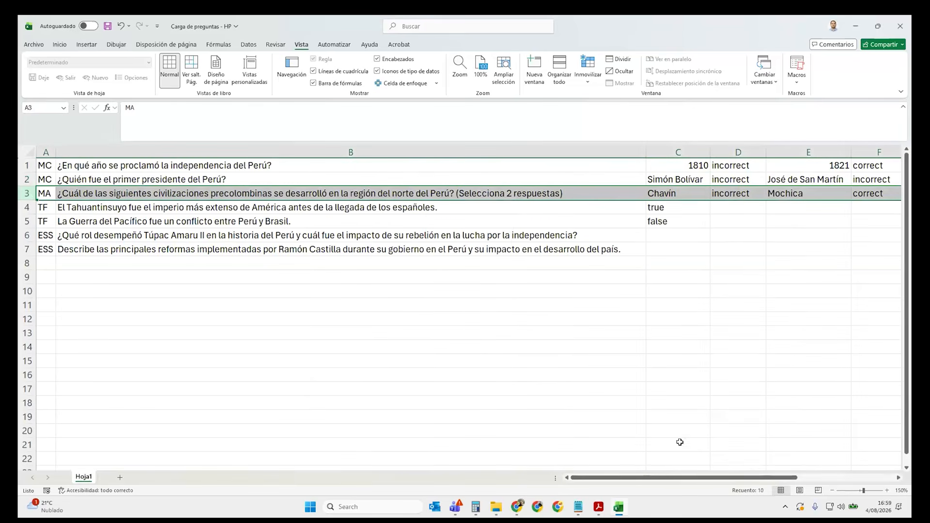
pyautogui.moveTo(700, 479); pyautogui.dragTo(798, 479)
pyautogui.click(452, 234)
pyautogui.moveTo(335, 193); pyautogui.dragTo(380, 191)
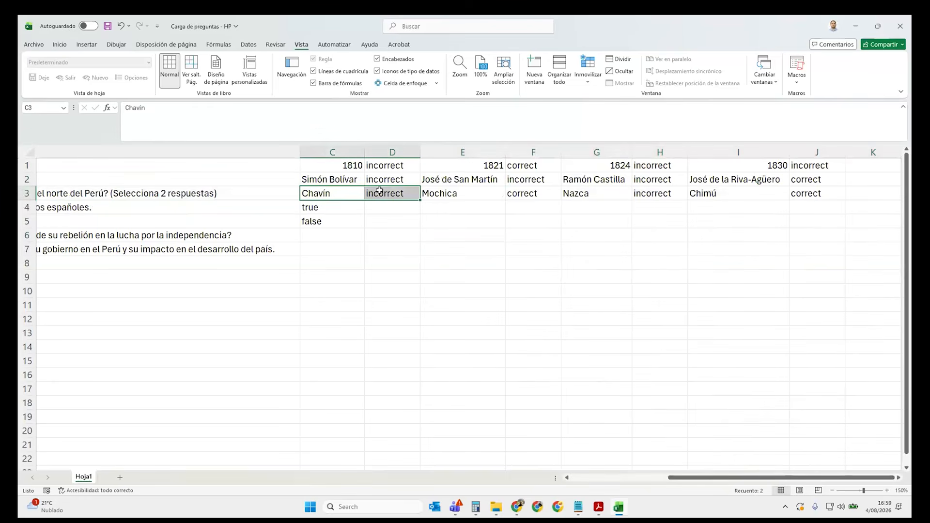
pyautogui.moveTo(455, 194); pyautogui.dragTo(646, 195)
pyautogui.click(730, 195)
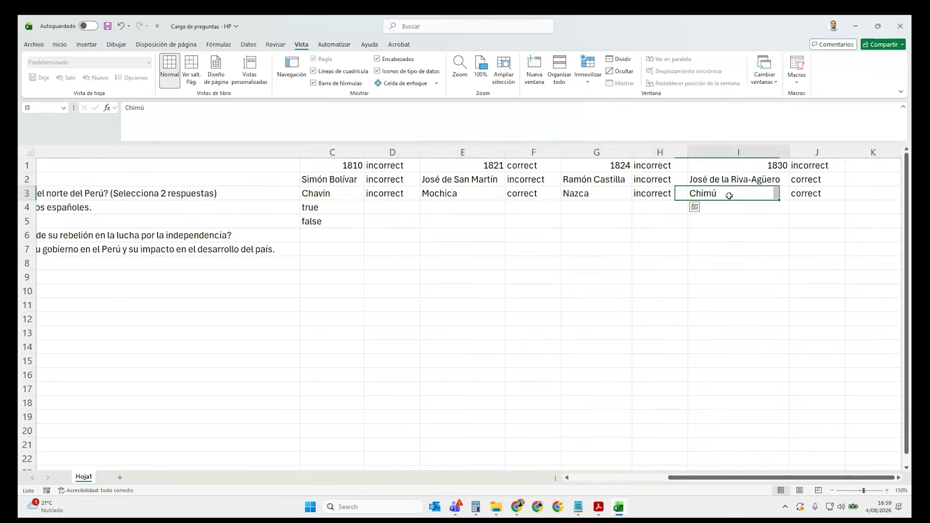
pyautogui.moveTo(729, 195); pyautogui.dragTo(805, 194)
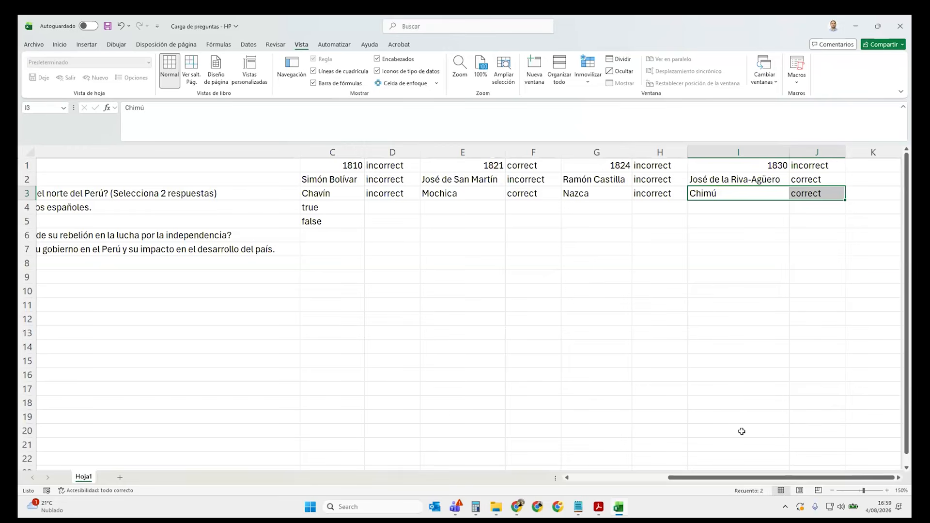
# Highlight the TF questions in rows 4 and 5, and highlight their true and false answers in cells C4:C5.
pyautogui.moveTo(727, 478); pyautogui.dragTo(625, 480)
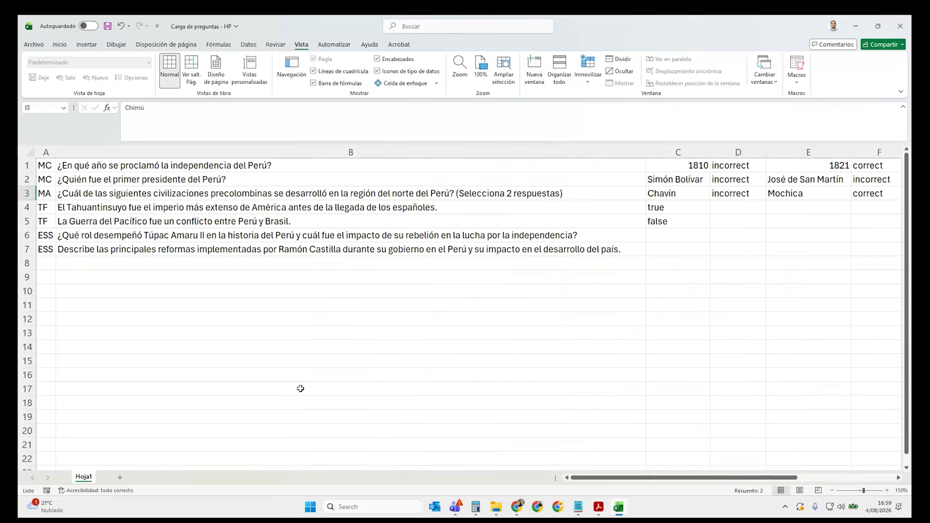
pyautogui.moveTo(27, 207); pyautogui.dragTo(26, 221)
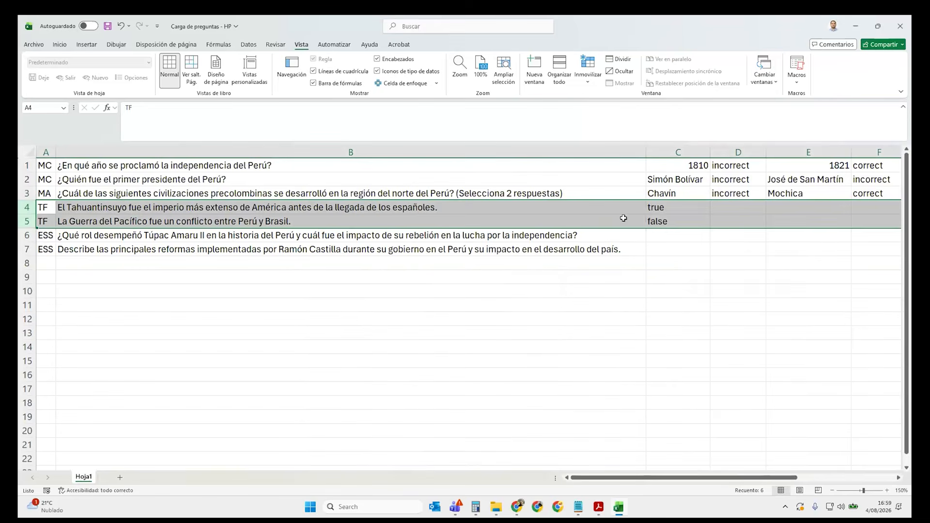
pyautogui.click(651, 245)
pyautogui.click(682, 206)
pyautogui.moveTo(682, 206); pyautogui.dragTo(681, 222)
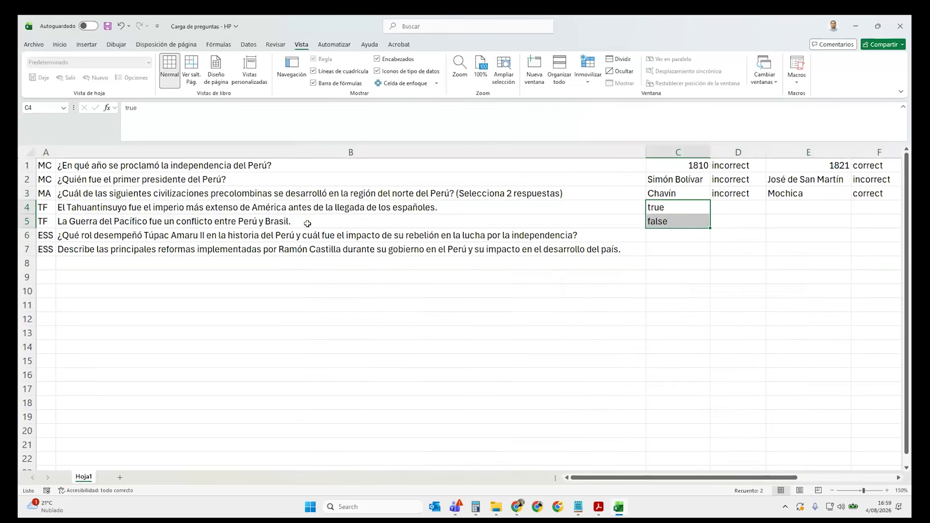
# Highlight the ESS questions in rows 6 and 7, including their question texts in B6:B7, and check the answer cell C7.
pyautogui.click(29, 235)
pyautogui.moveTo(28, 235); pyautogui.dragTo(27, 249)
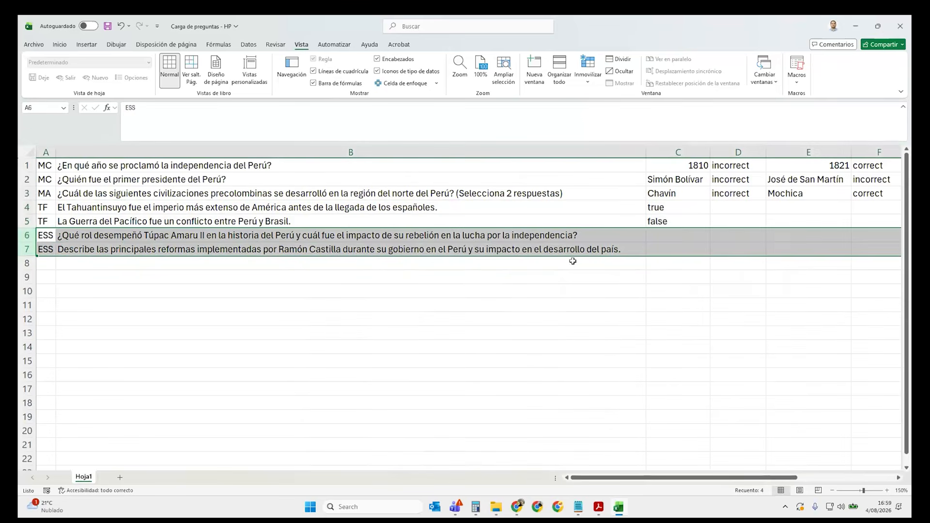
pyautogui.click(208, 236)
pyautogui.moveTo(46, 235); pyautogui.dragTo(48, 257)
pyautogui.moveTo(493, 241); pyautogui.dragTo(513, 246)
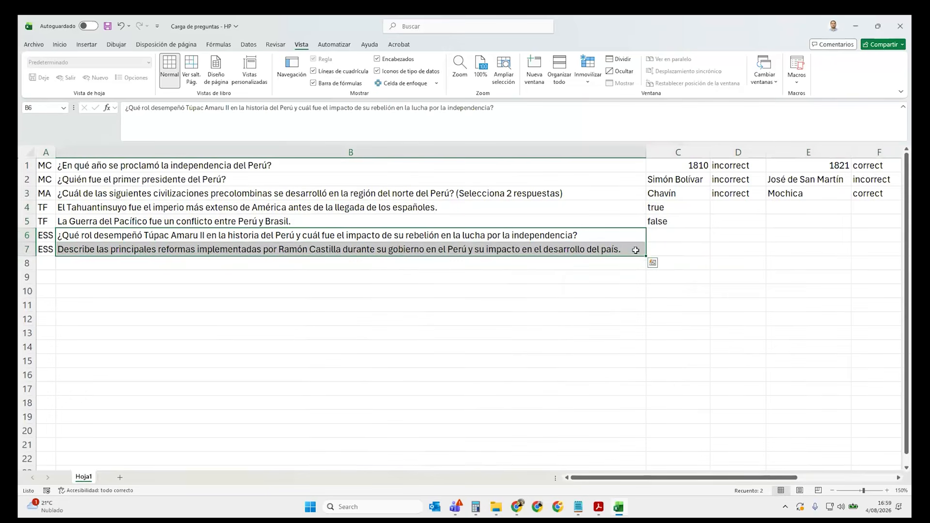
pyautogui.click(698, 252)
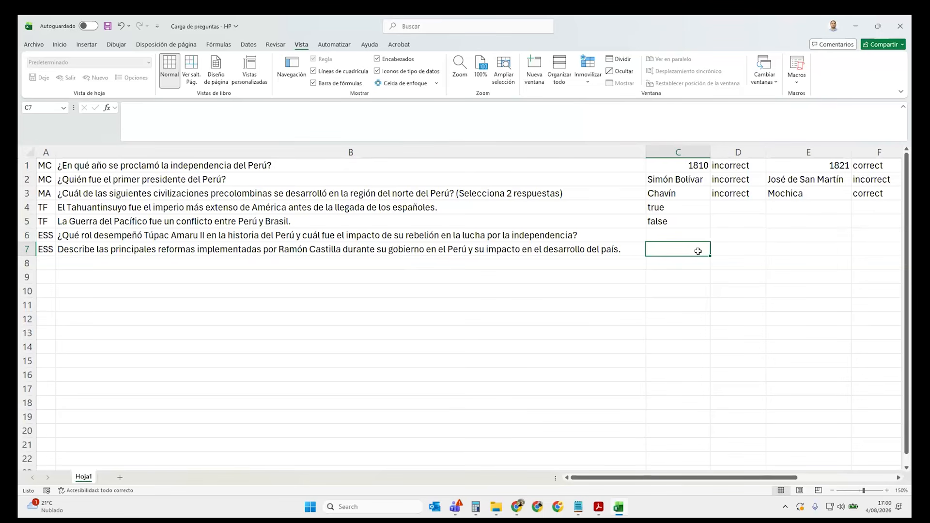
# Inspect the Chavín answer of the MA question in cell C3 and the true/false answers in C4 and C5.
pyautogui.click(587, 195)
pyautogui.moveTo(689, 480); pyautogui.dragTo(734, 481)
pyautogui.doubleClick(546, 197)
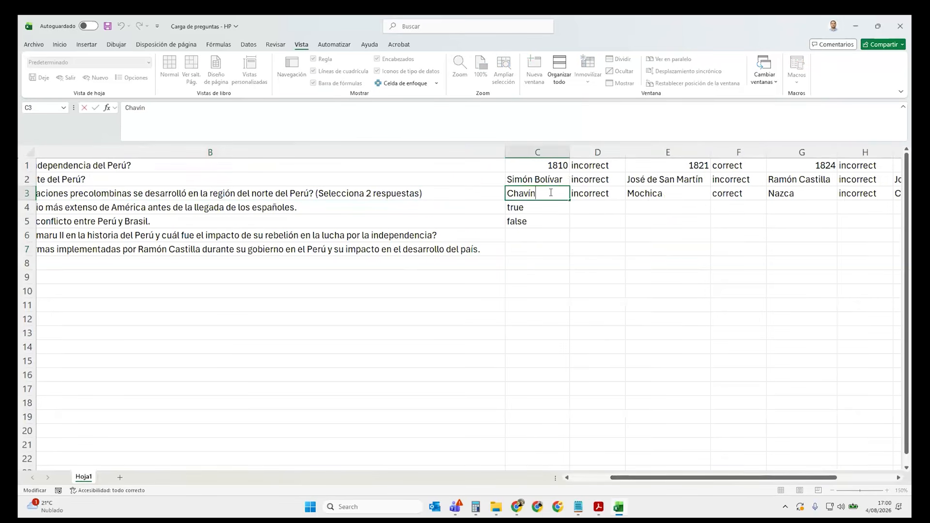
pyautogui.doubleClick(539, 207)
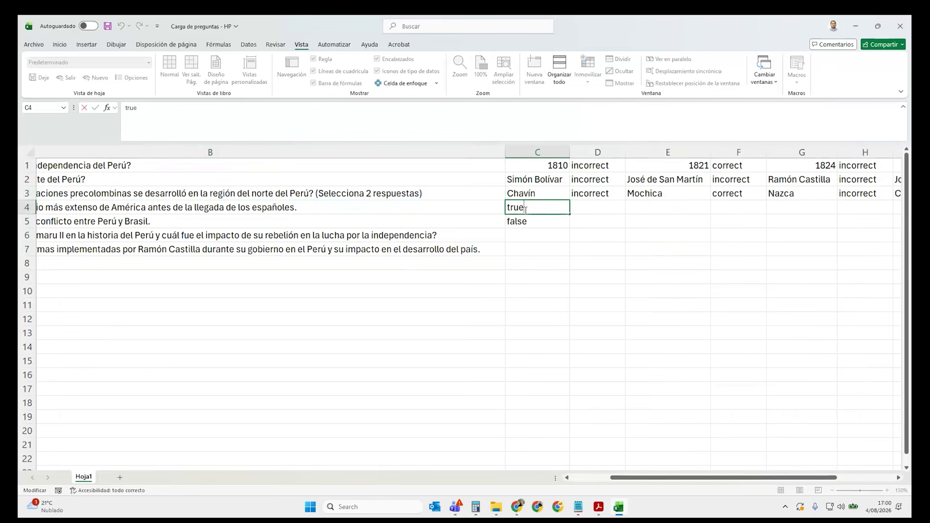
pyautogui.click(536, 219)
# Inspect the correct or incorrect markers of the choice questions in cells D1:D3 and F1:F2, and check answer E1.
pyautogui.doubleClick(601, 193)
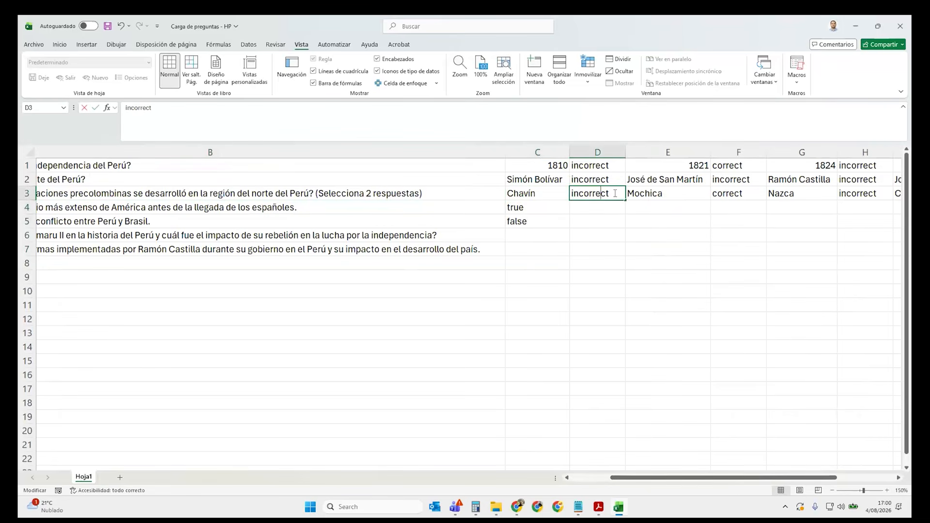
pyautogui.doubleClick(617, 178)
pyautogui.doubleClick(617, 165)
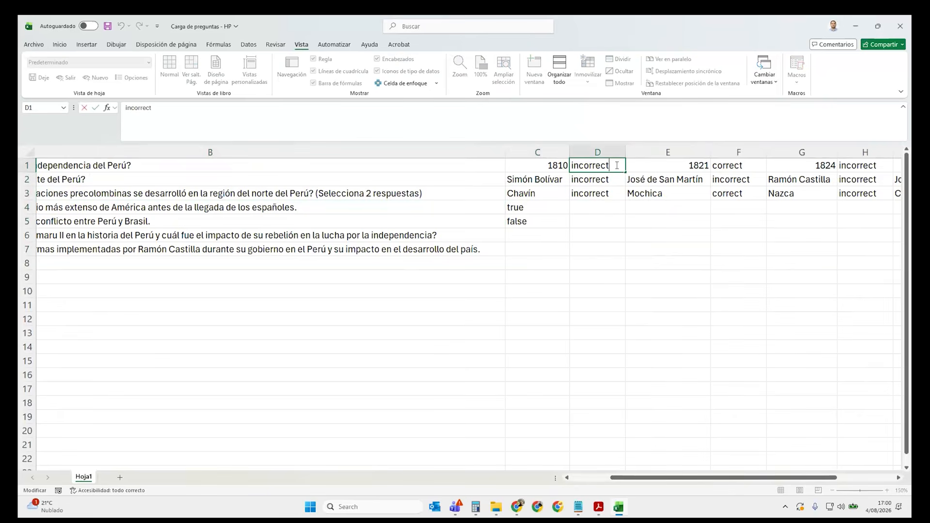
pyautogui.click(559, 166)
pyautogui.click(669, 166)
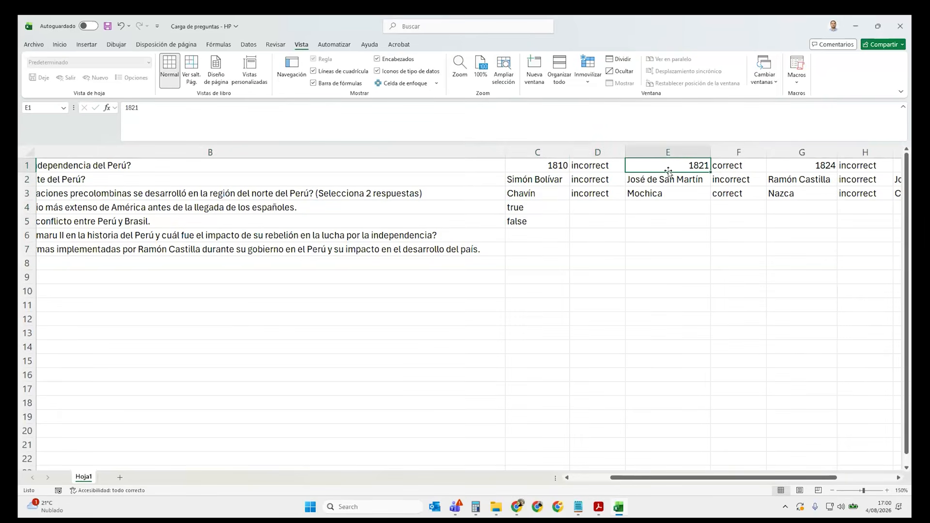
pyautogui.moveTo(691, 479); pyautogui.dragTo(739, 478)
pyautogui.doubleClick(587, 166)
pyautogui.doubleClick(589, 182)
# Highlight the question types in column A and the question texts in column B, and inspect the MC codes in A1 and A2.
pyautogui.moveTo(736, 479); pyautogui.dragTo(635, 470)
pyautogui.scroll(-11, 248, 281)
pyautogui.scroll(11, 248, 281)
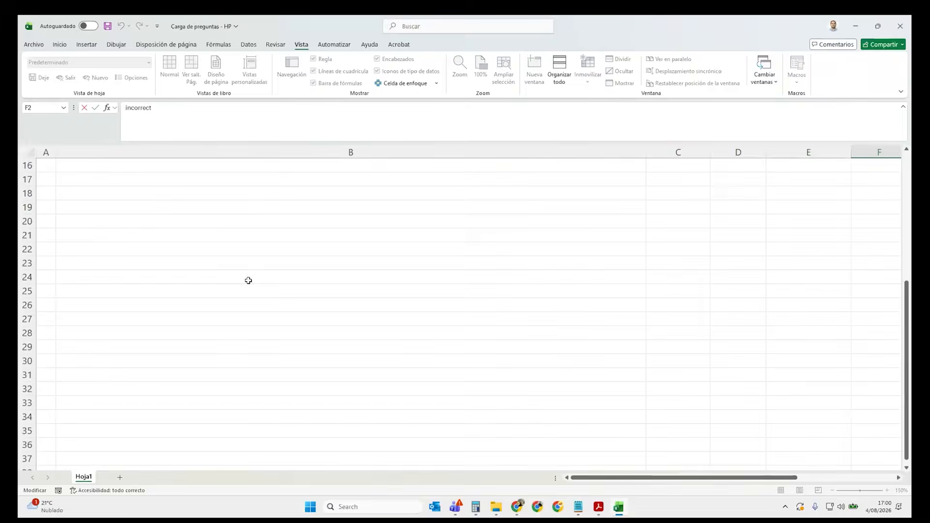
pyautogui.click(556, 206)
pyautogui.click(583, 221)
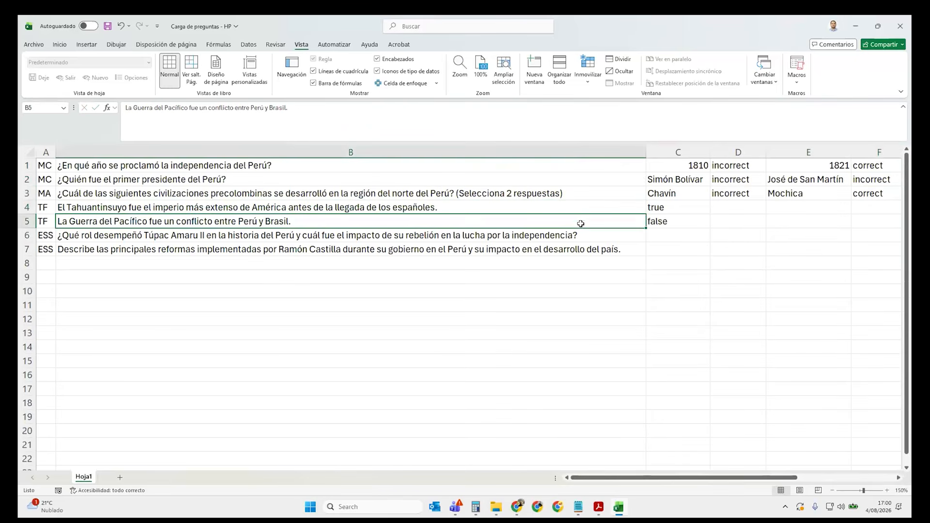
pyautogui.click(45, 167)
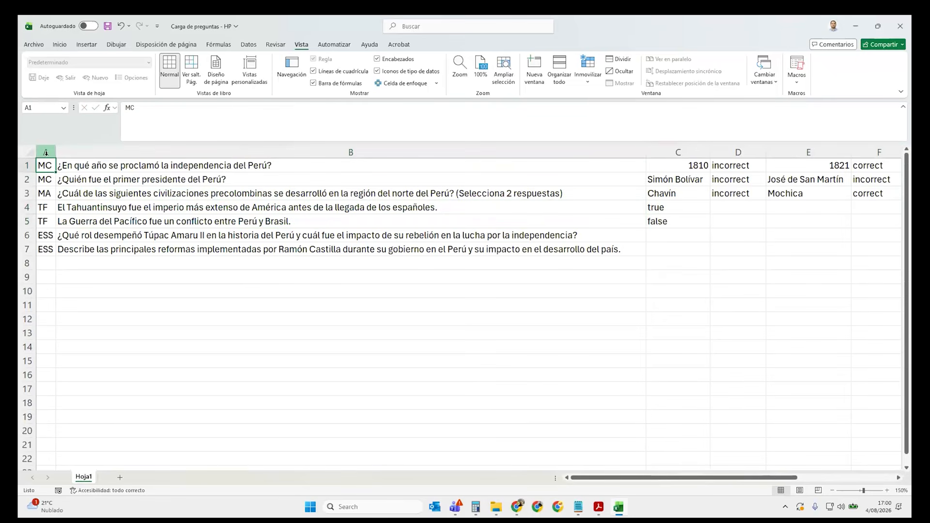
pyautogui.click(382, 154)
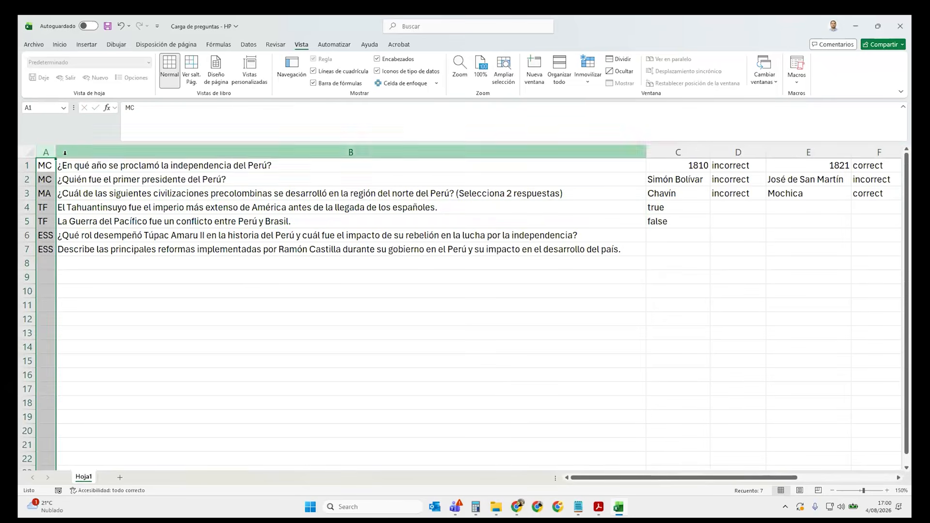
pyautogui.moveTo(383, 155); pyautogui.dragTo(336, 197)
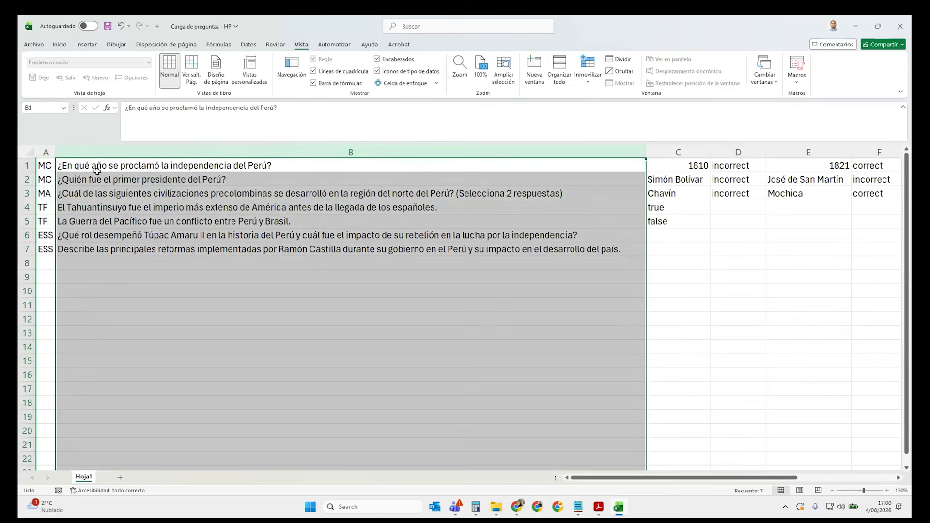
pyautogui.click(45, 150)
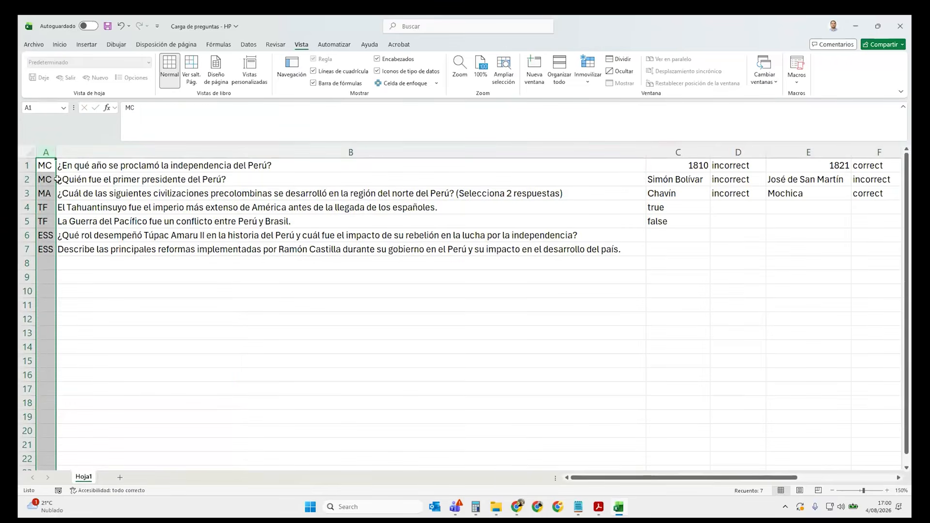
pyautogui.click(45, 167)
pyautogui.click(140, 118)
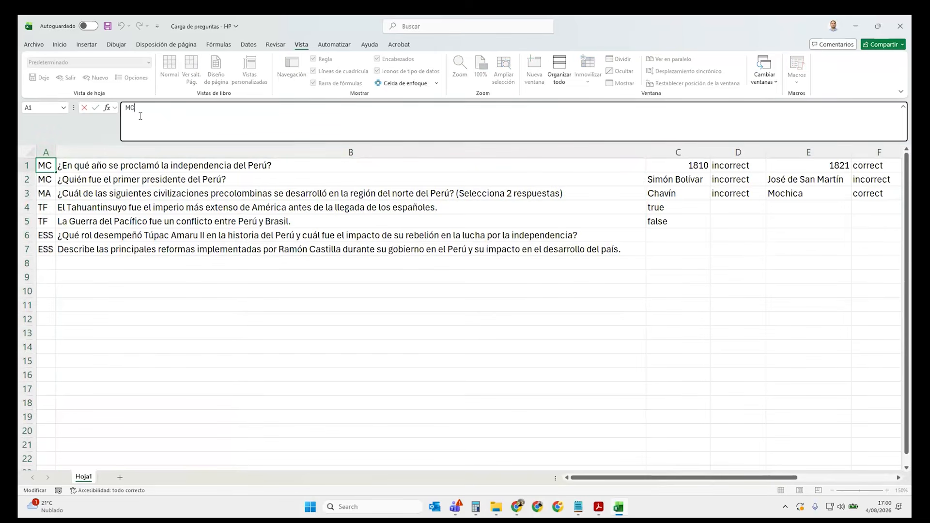
pyautogui.doubleClick(46, 180)
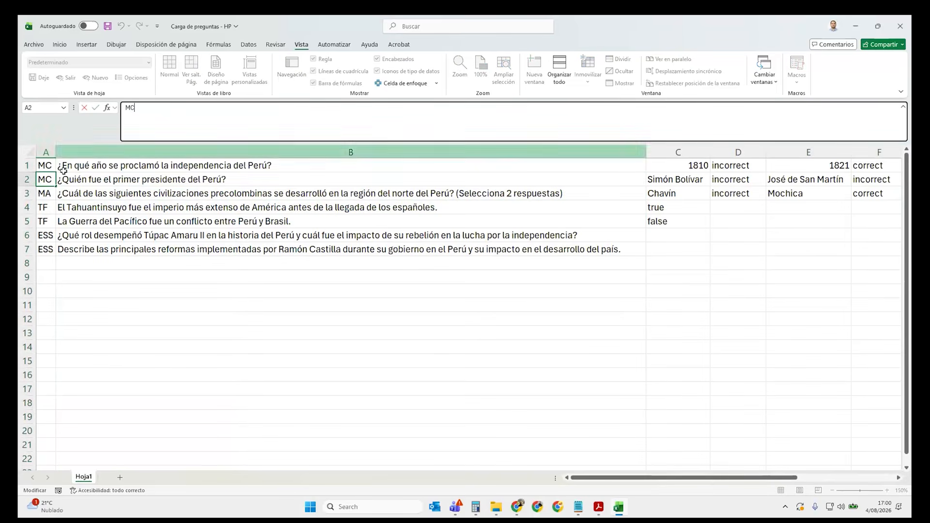
# Highlight answer columns C to F, check the true and false cells C4 and C5, and return to the question texts.
pyautogui.moveTo(744, 479); pyautogui.dragTo(835, 474)
pyautogui.moveTo(356, 151); pyautogui.dragTo(553, 154)
pyautogui.click(553, 179)
pyautogui.click(357, 206)
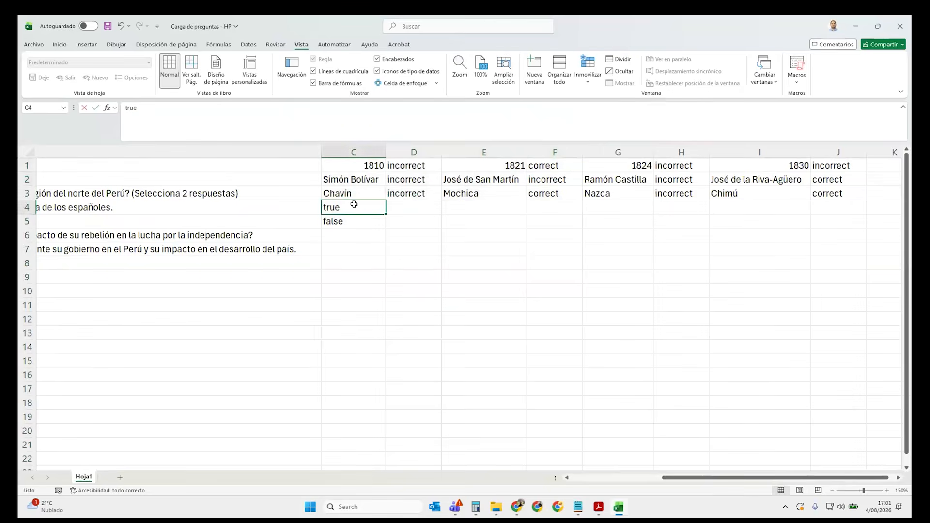
pyautogui.doubleClick(358, 223)
pyautogui.click(455, 232)
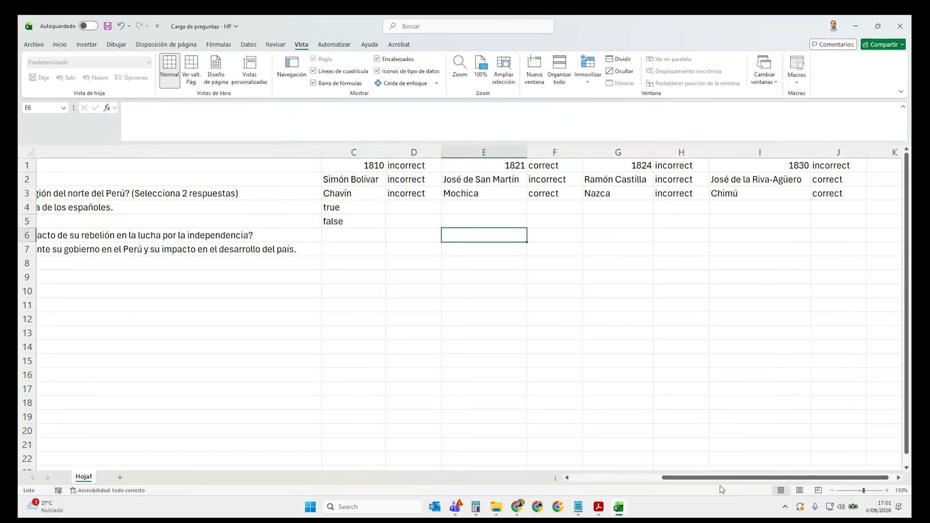
pyautogui.moveTo(729, 478); pyautogui.dragTo(639, 478)
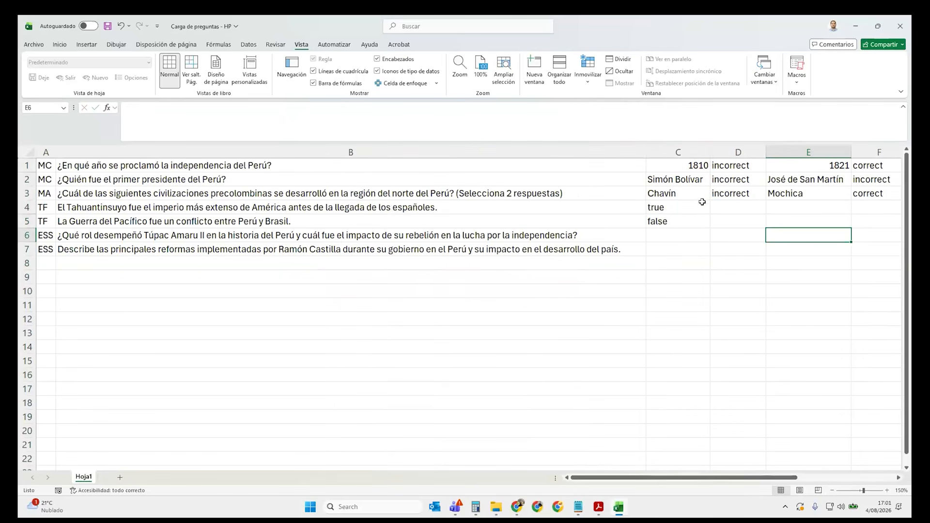
pyautogui.click(641, 246)
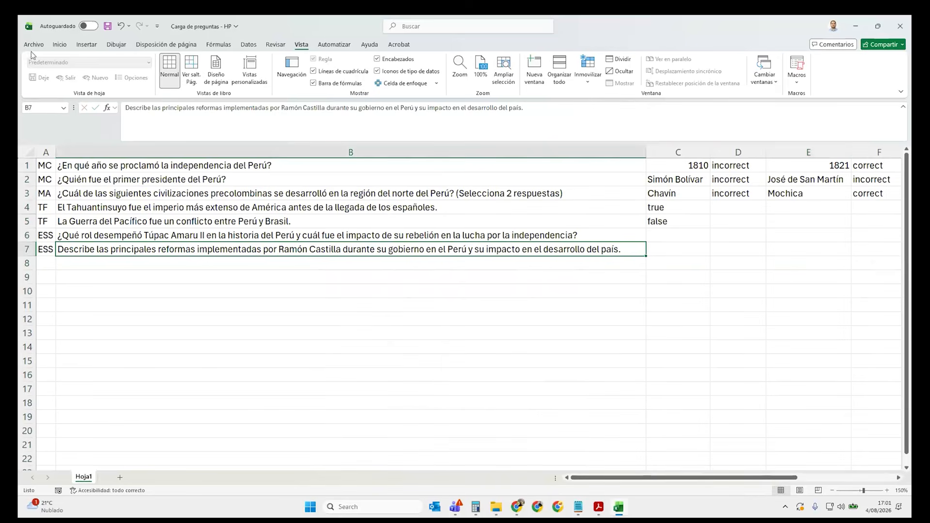
pyautogui.click(247, 220)
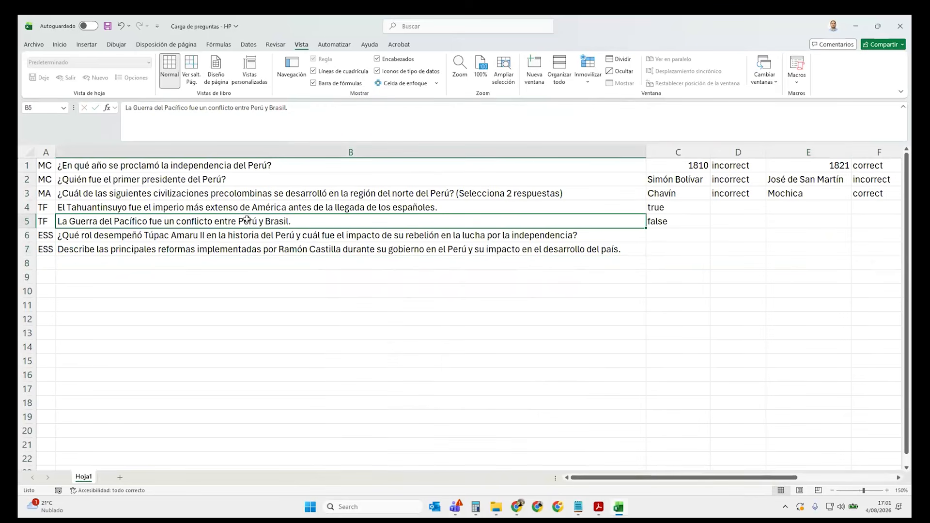
# Choose Texto (delimitado por tabulaciones) (*.txt) as the format for a copy of the workbook, and close it without saving.
pyautogui.click(60, 44)
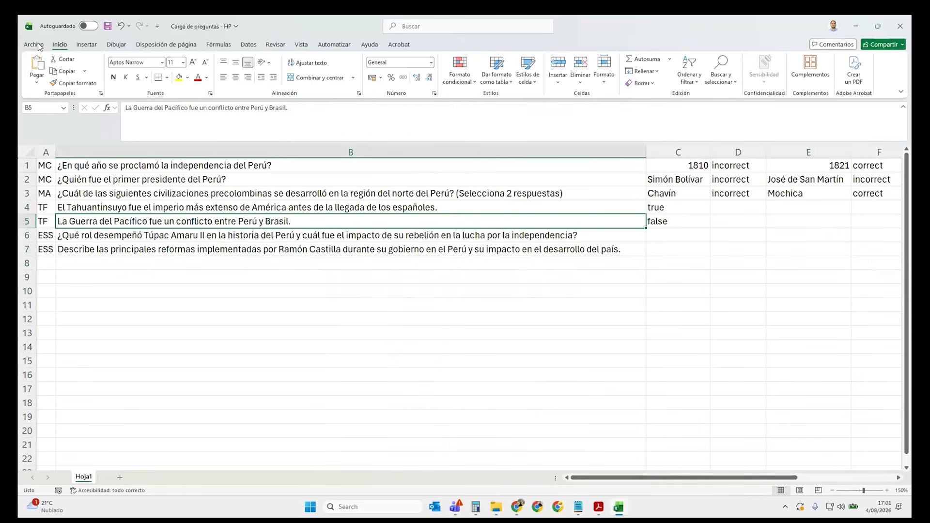
pyautogui.click(39, 45)
pyautogui.click(61, 175)
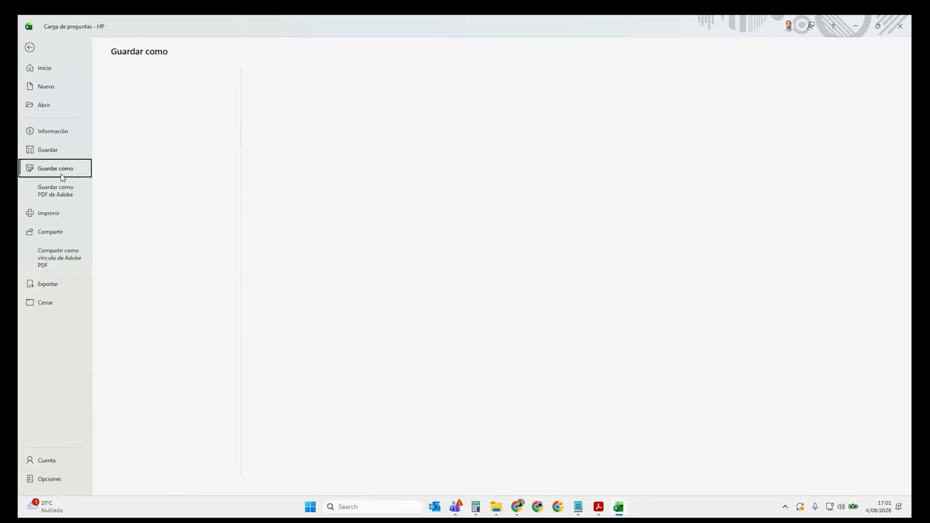
pyautogui.click(326, 98)
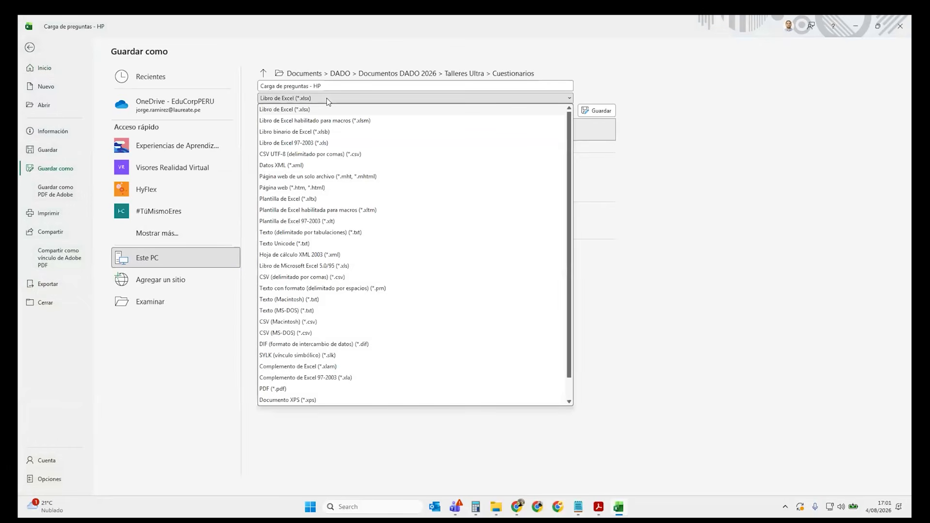
pyautogui.click(374, 232)
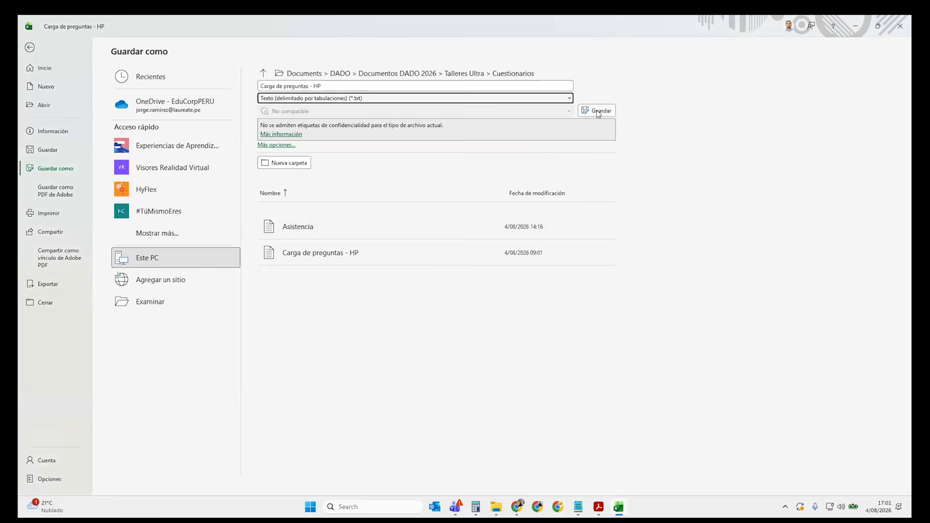
pyautogui.click(900, 26)
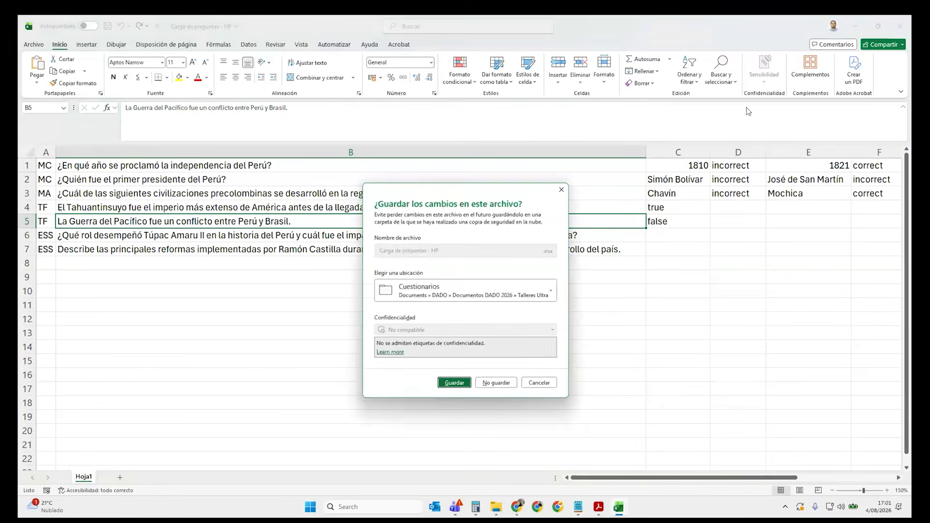
pyautogui.click(495, 383)
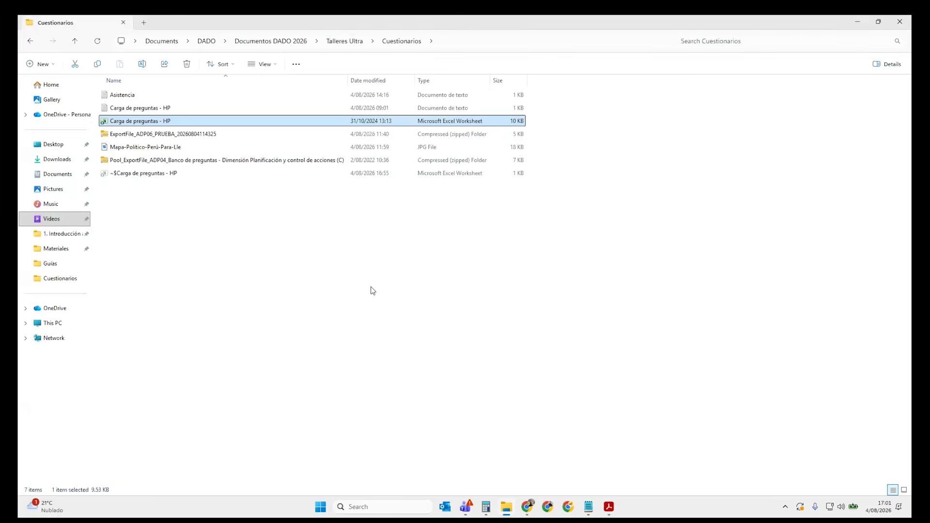
# Open the text file Carga de preguntas - HP from the Cuestionarios folder and maximize its window.
pyautogui.click(176, 109)
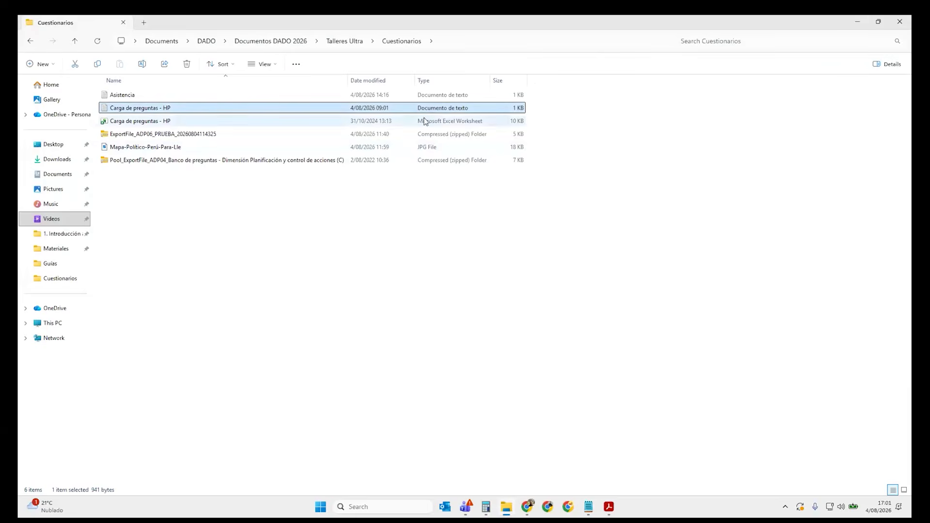
pyautogui.doubleClick(197, 109)
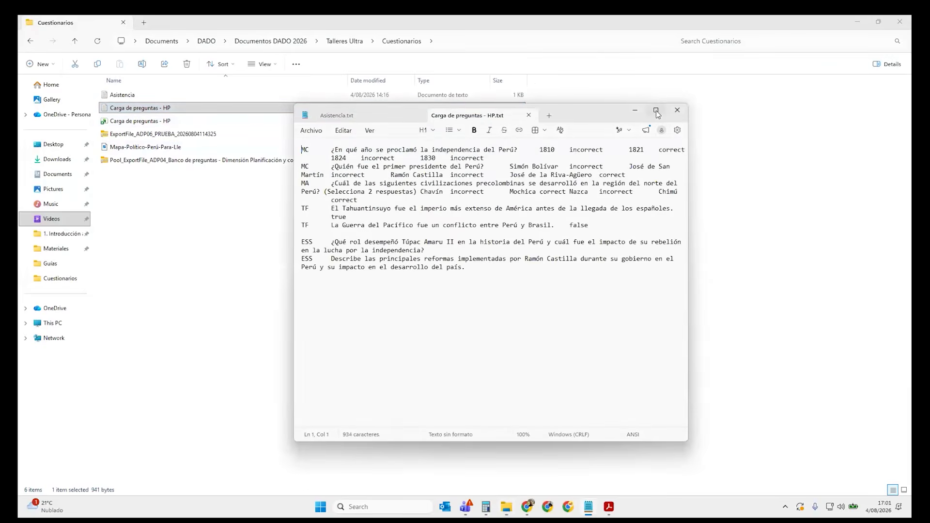
pyautogui.click(657, 112)
# Examine the tab separators between the MC code, question and answers in the first line, and close the text file.
pyautogui.press('Right')
pyautogui.press('Right')
pyautogui.press('Right')
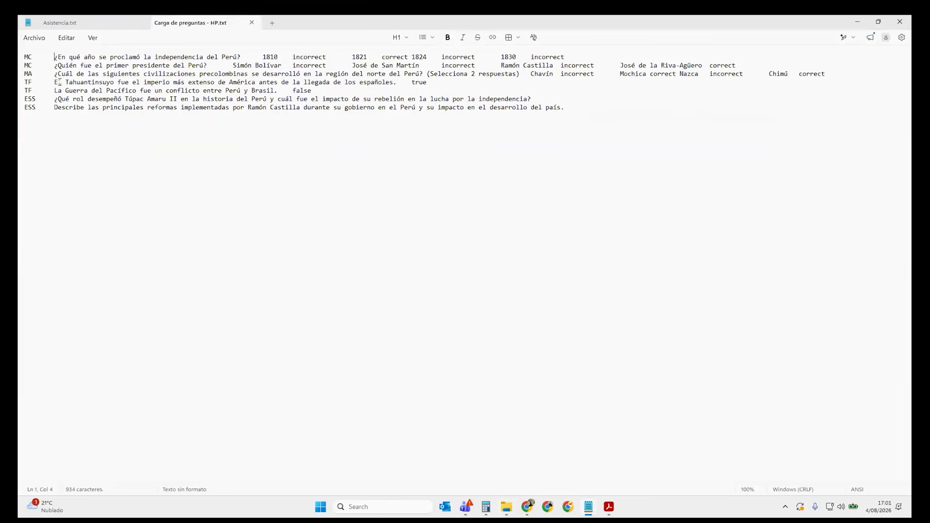
pyautogui.press('Left')
pyautogui.click(279, 57)
pyautogui.click(334, 59)
pyautogui.press('Right')
pyautogui.click(252, 23)
pyautogui.click(857, 21)
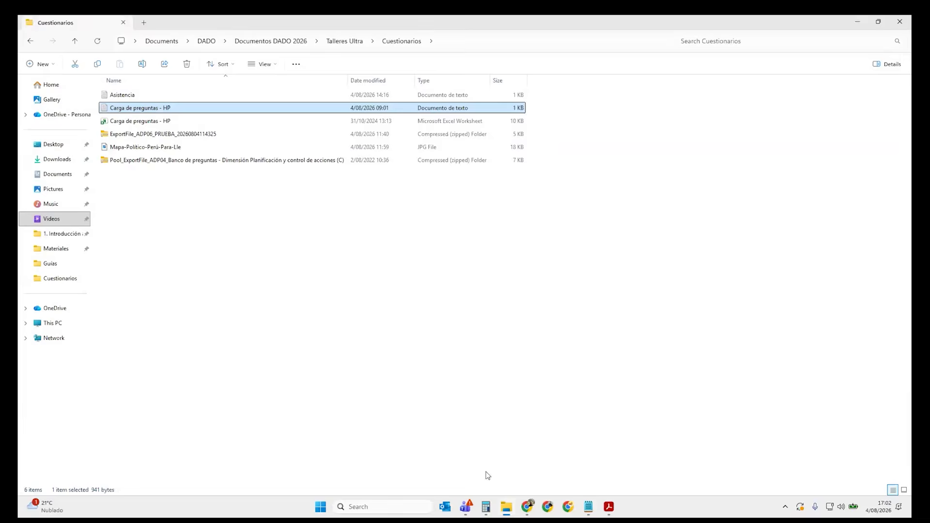
# Switch to the Evaluación window in Chrome and load the questions from the Carga de preguntas - HP file into Nuevo examen 4/8/26.
pyautogui.moveTo(529, 510)
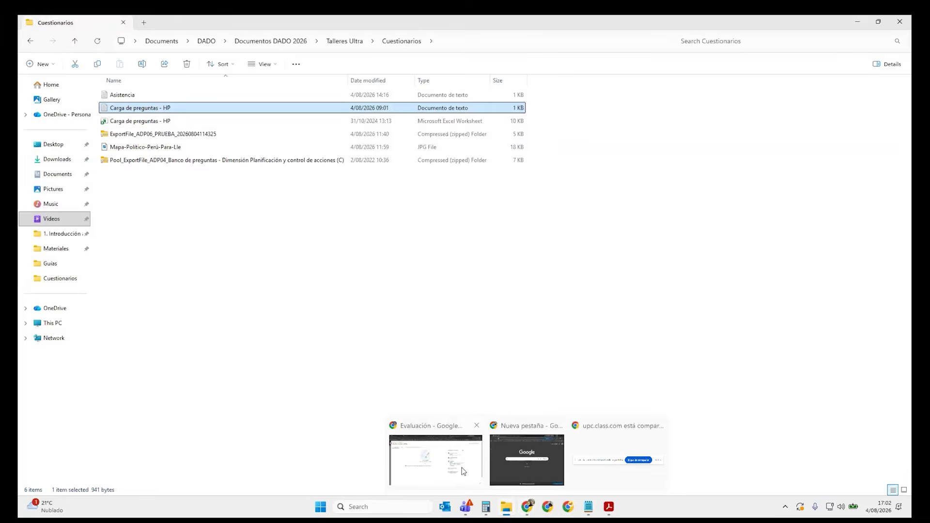
pyautogui.click(436, 453)
pyautogui.click(363, 291)
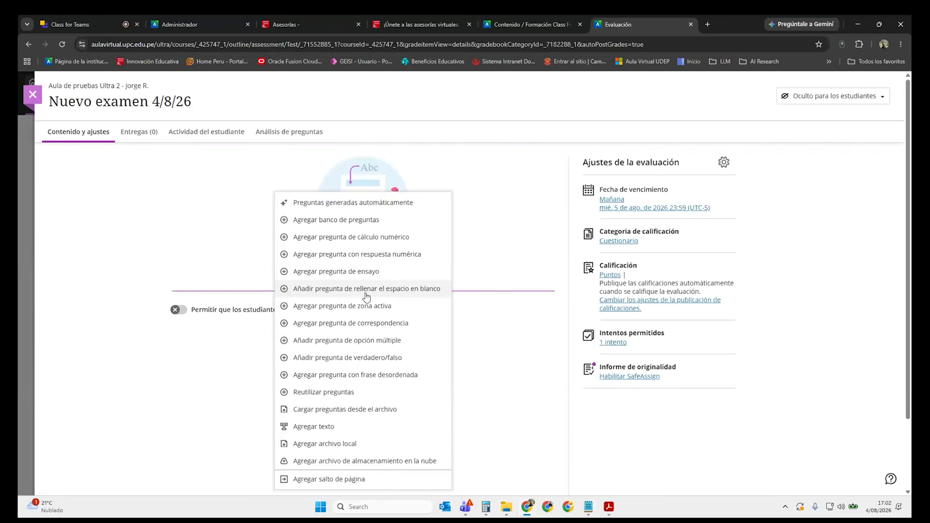
pyautogui.click(370, 412)
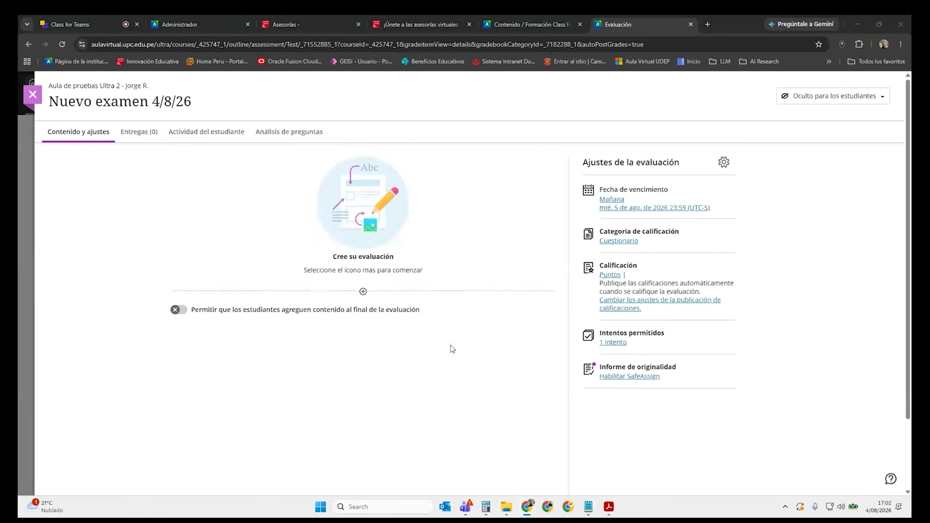
pyautogui.click(345, 227)
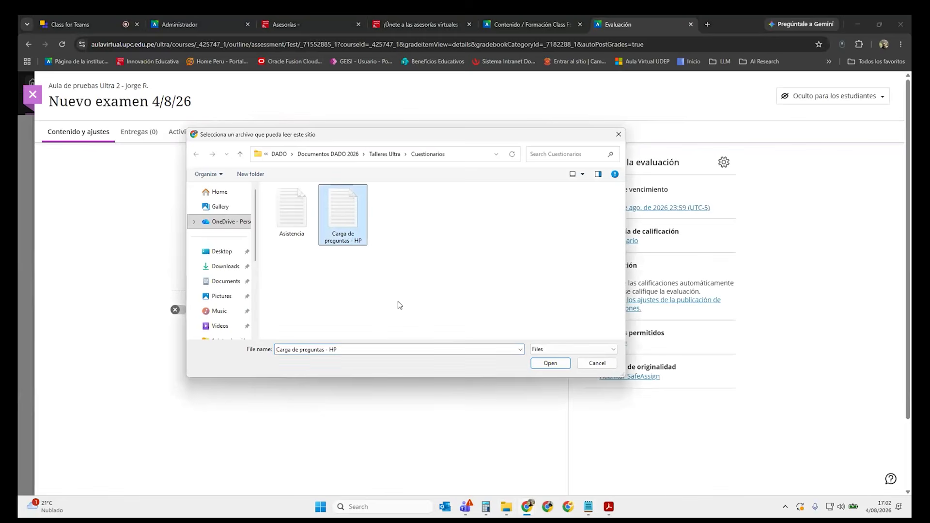
pyautogui.click(546, 366)
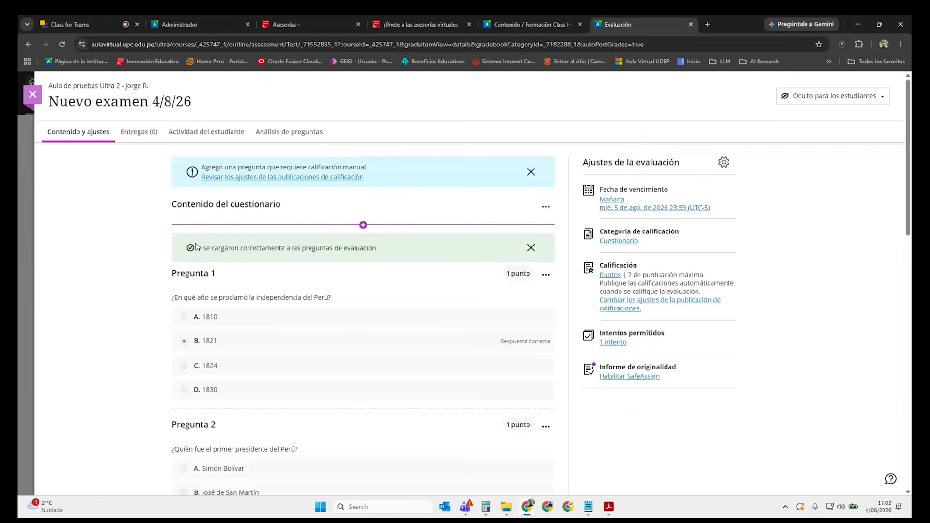
# Review the questions loaded into the exam and their marked correct answers.
pyautogui.scroll(-6, 425, 306)
pyautogui.scroll(-8, 426, 307)
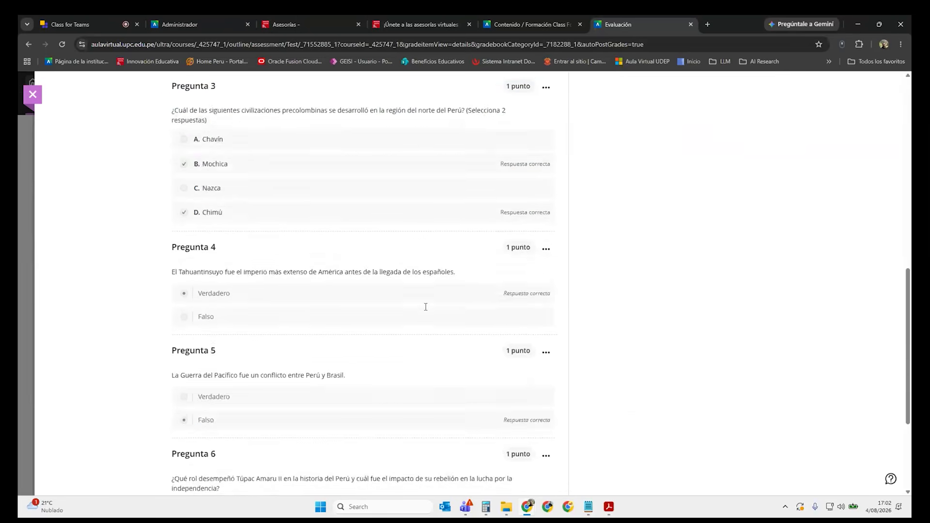
pyautogui.scroll(15, 425, 306)
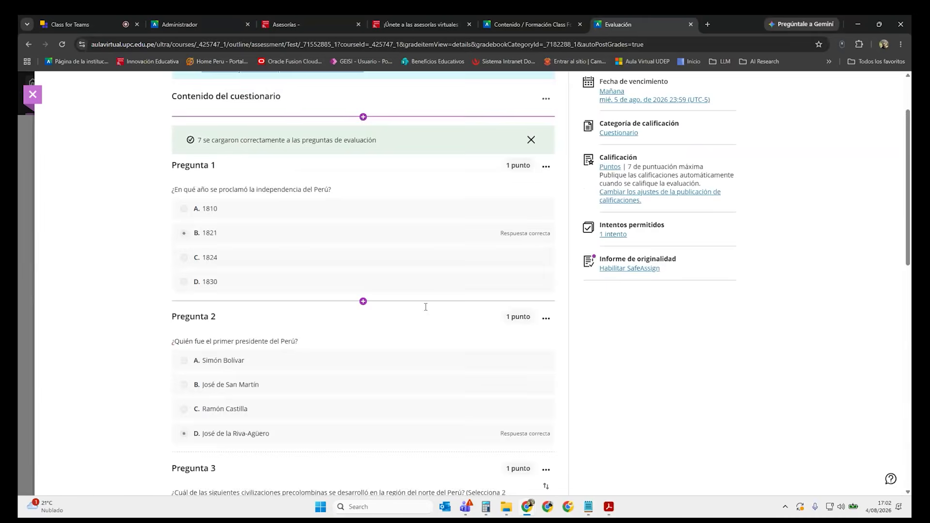
# Rename the exam Nuevo examen 4/8/26 as Banco de preguntas Historia and close it to return to the course content.
pyautogui.scroll(1, 498, 305)
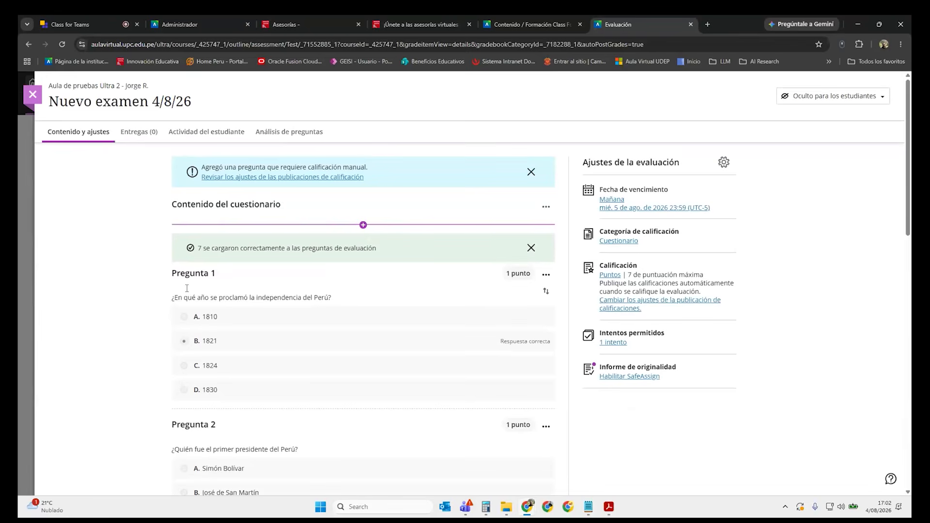
pyautogui.scroll(-10, 189, 286)
pyautogui.scroll(2, 223, 248)
pyautogui.scroll(10, 222, 248)
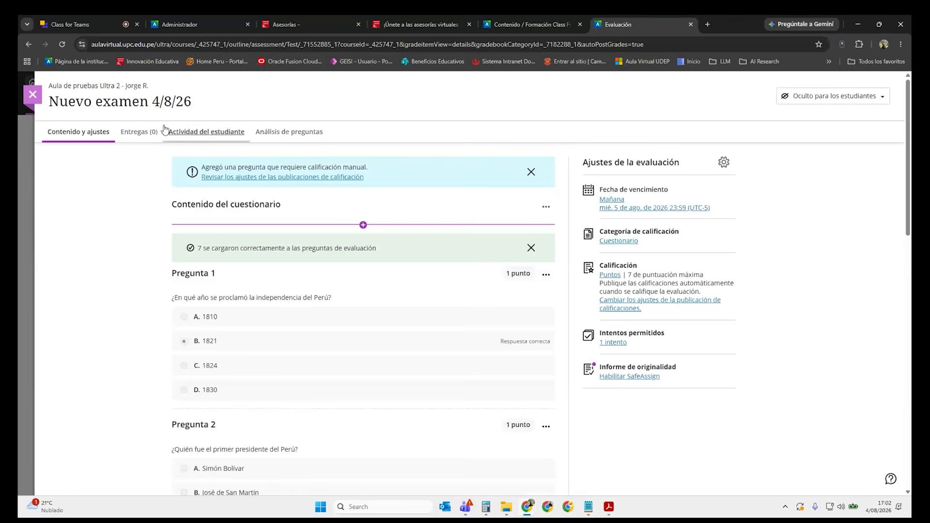
pyautogui.click(200, 101)
pyautogui.moveTo(205, 101); pyautogui.dragTo(52, 97)
pyautogui.write('B')
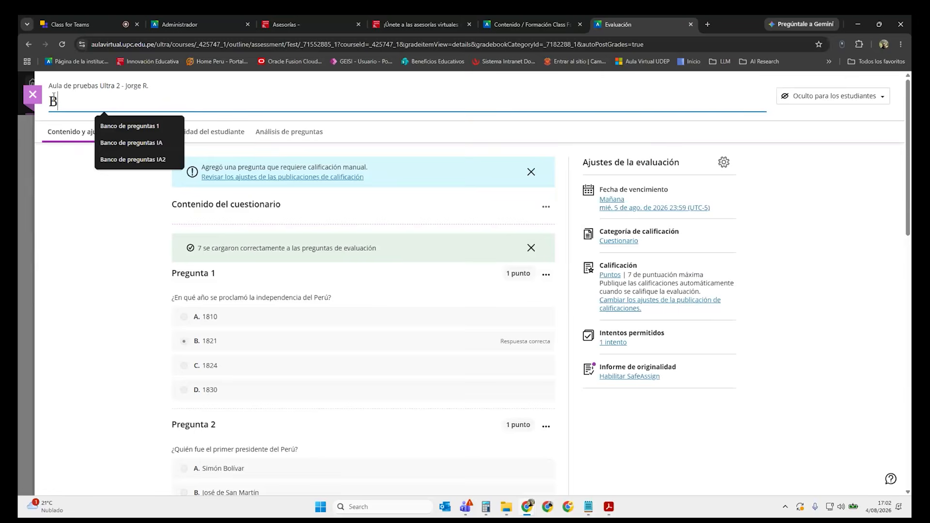
pyautogui.write('anco de pre')
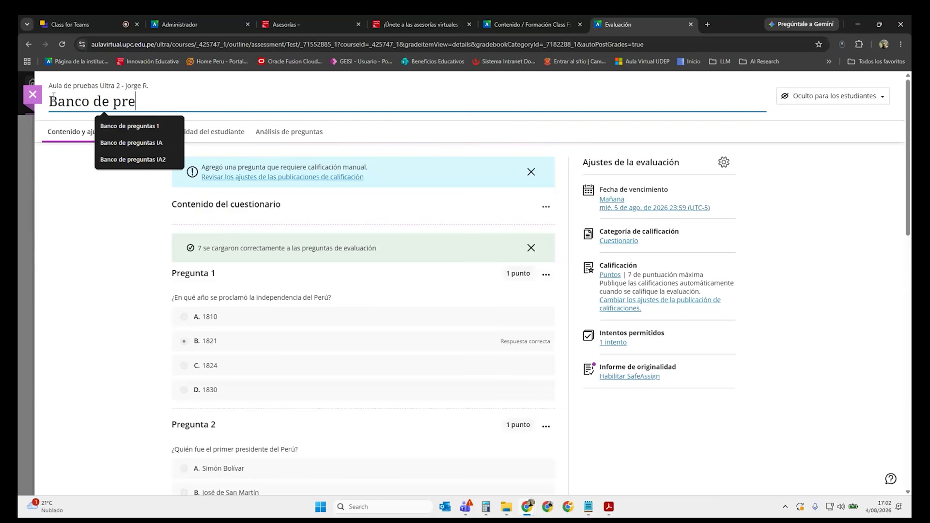
pyautogui.write('guntas Historia')
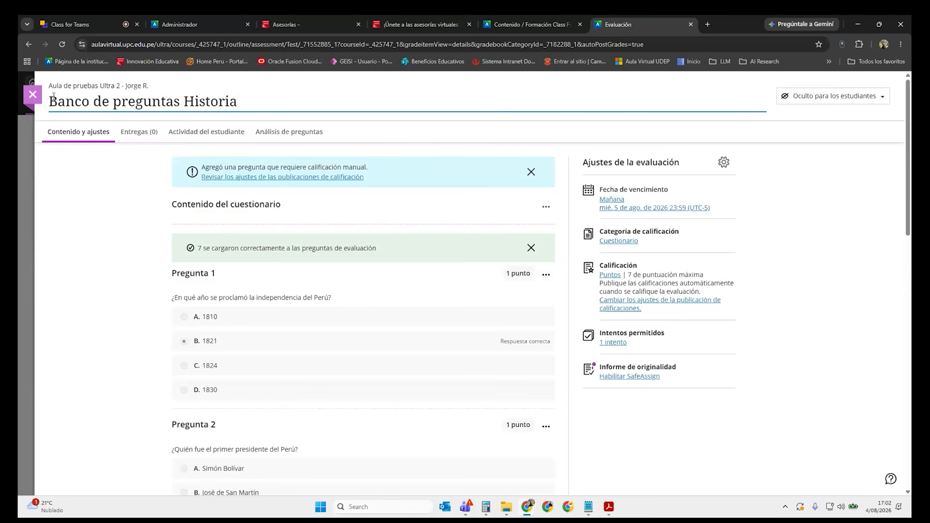
pyautogui.click(107, 216)
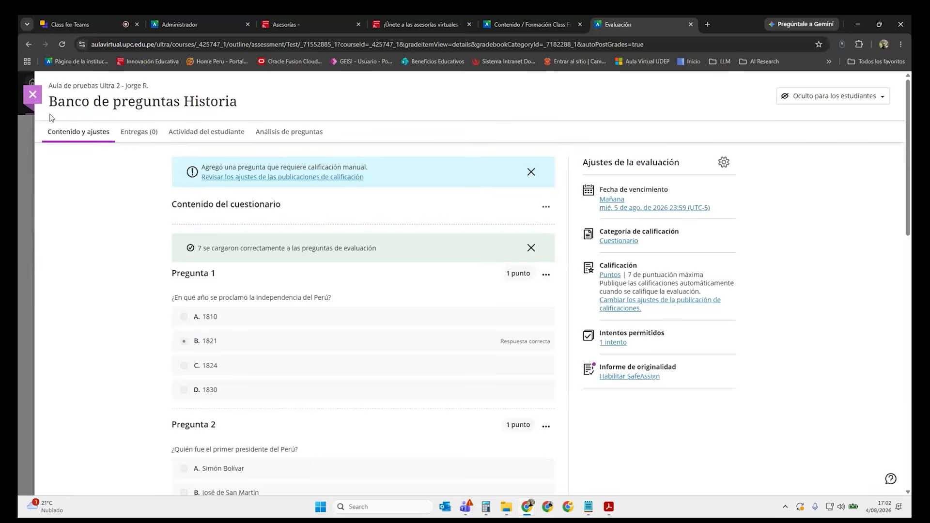
pyautogui.click(33, 95)
pyautogui.scroll(1, 381, 328)
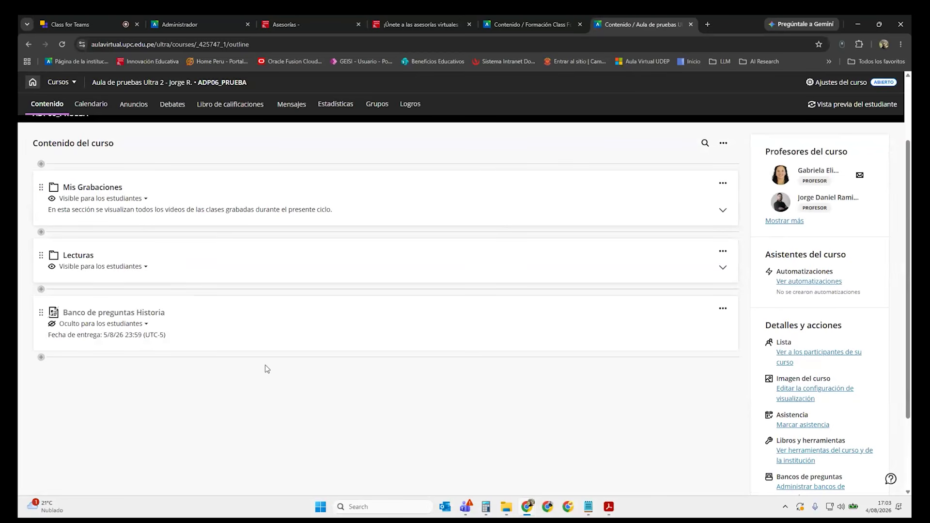
# Switch to the Class for Teams meeting and check the latest messages in the chat.
pyautogui.click(105, 19)
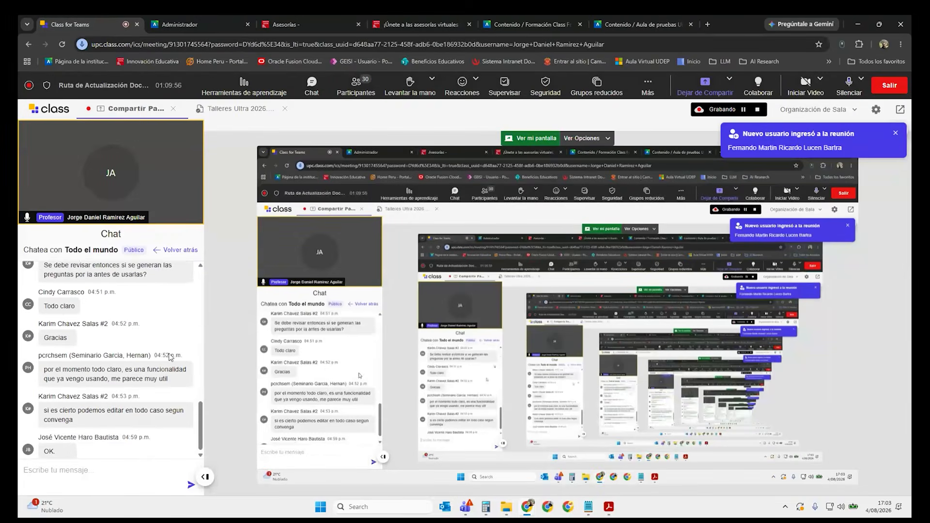
pyautogui.scroll(-1, 171, 358)
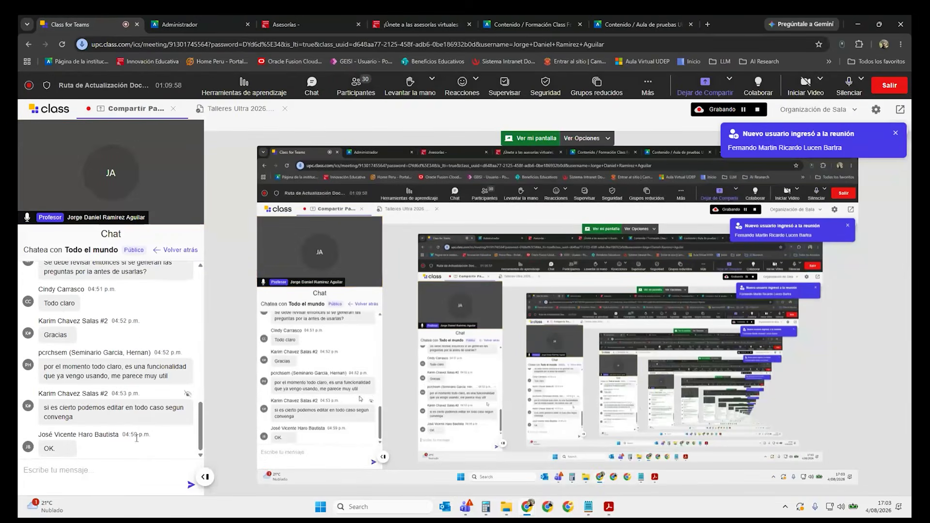
pyautogui.click(117, 477)
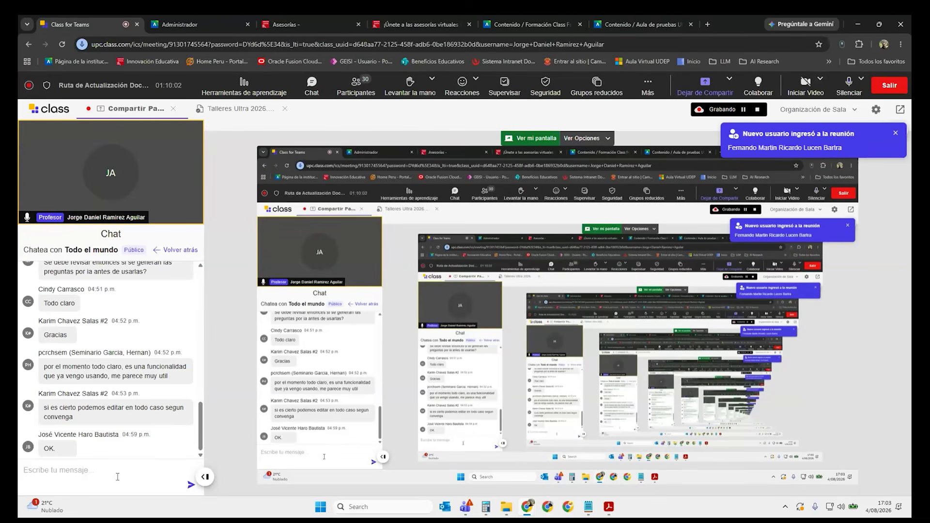
# Return to the Blackboard course content and open the options for adding an item below Banco de preguntas Historia.
pyautogui.click(624, 15)
pyautogui.click(41, 358)
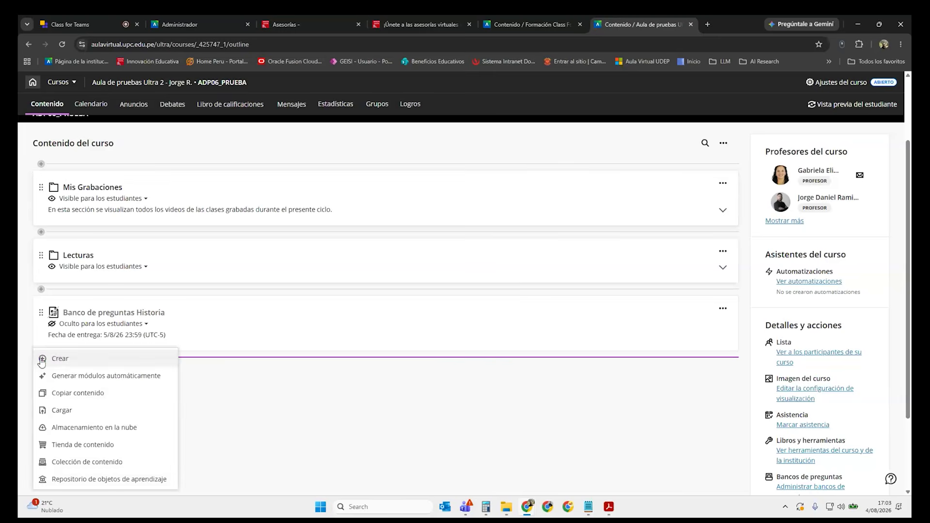
pyautogui.click(317, 412)
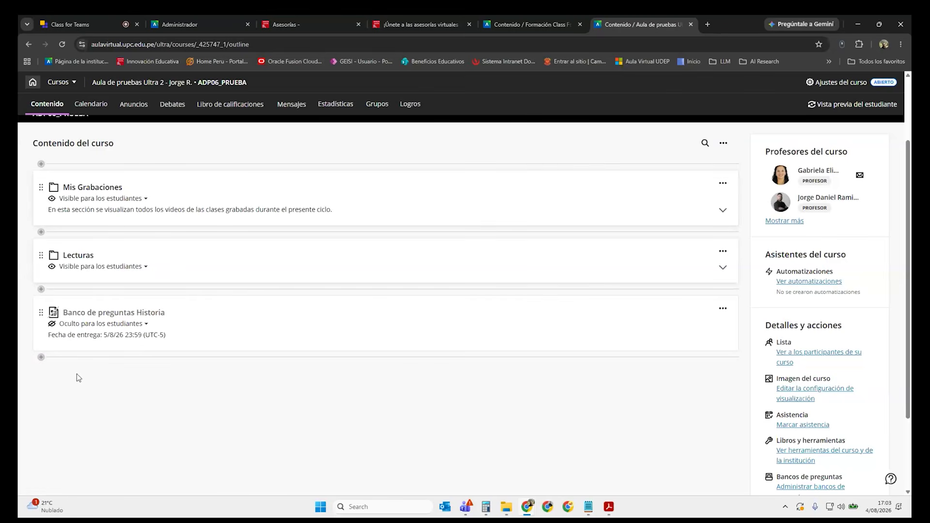
pyautogui.click(41, 358)
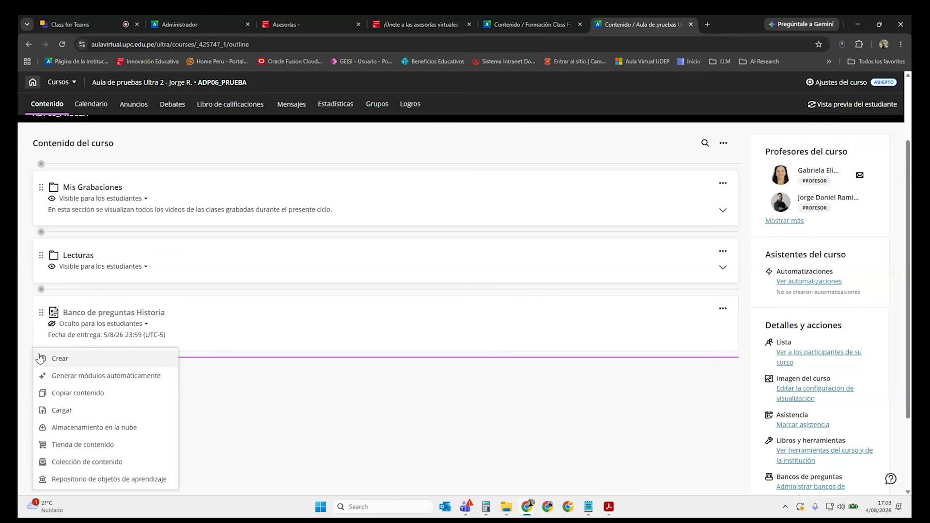
pyautogui.click(55, 365)
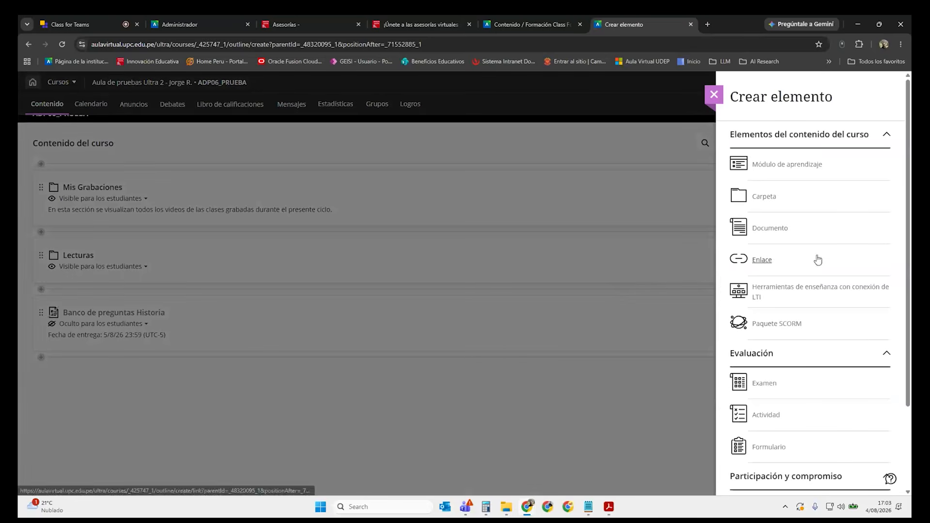
pyautogui.click(780, 421)
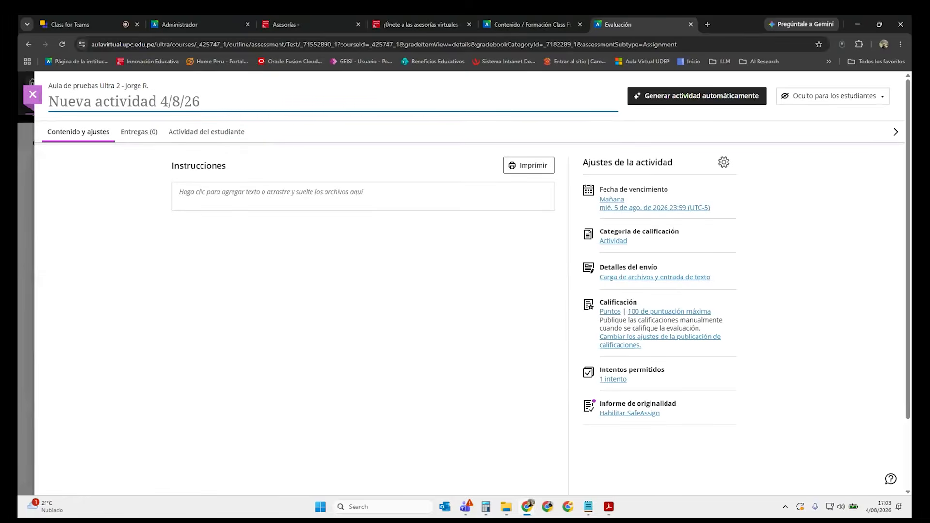
pyautogui.click(32, 94)
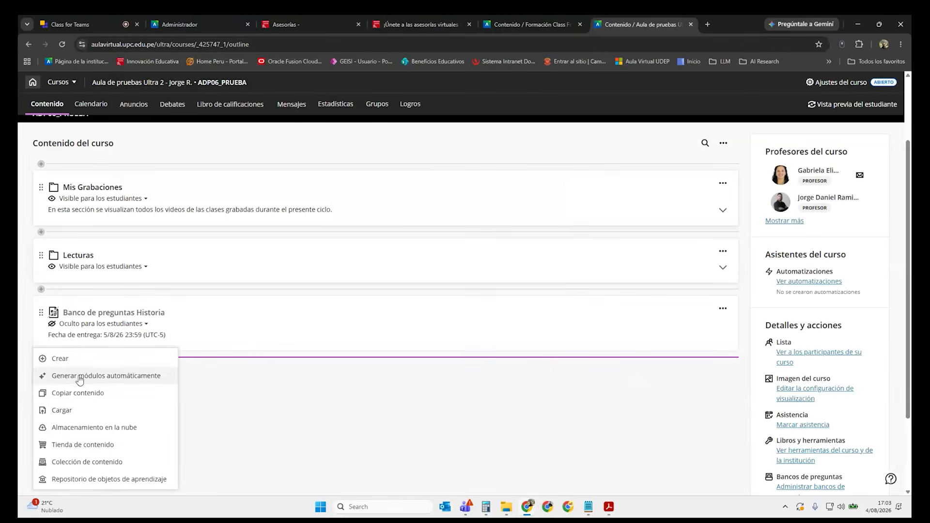
# Create a new Examen item below "Banco de preguntas Historia" in the course content.
pyautogui.click(53, 359)
pyautogui.click(780, 394)
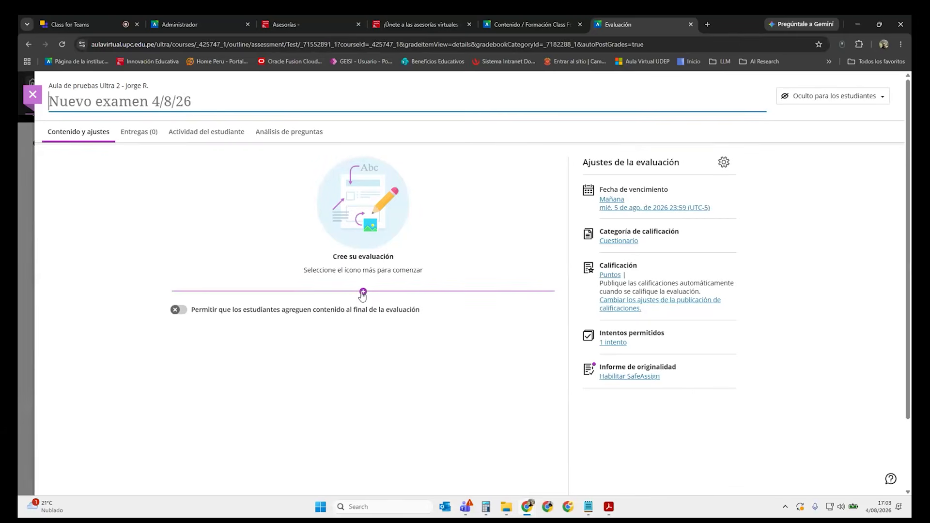
pyautogui.click(363, 292)
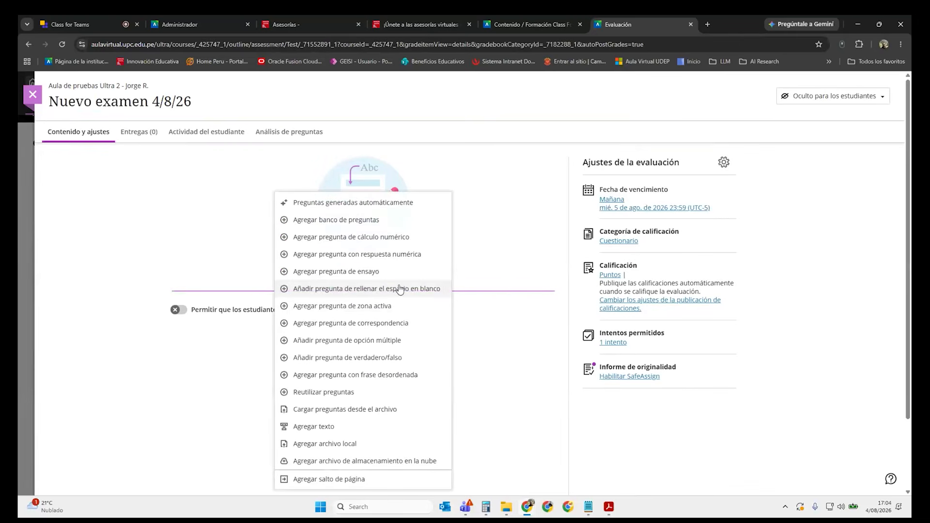
pyautogui.click(387, 206)
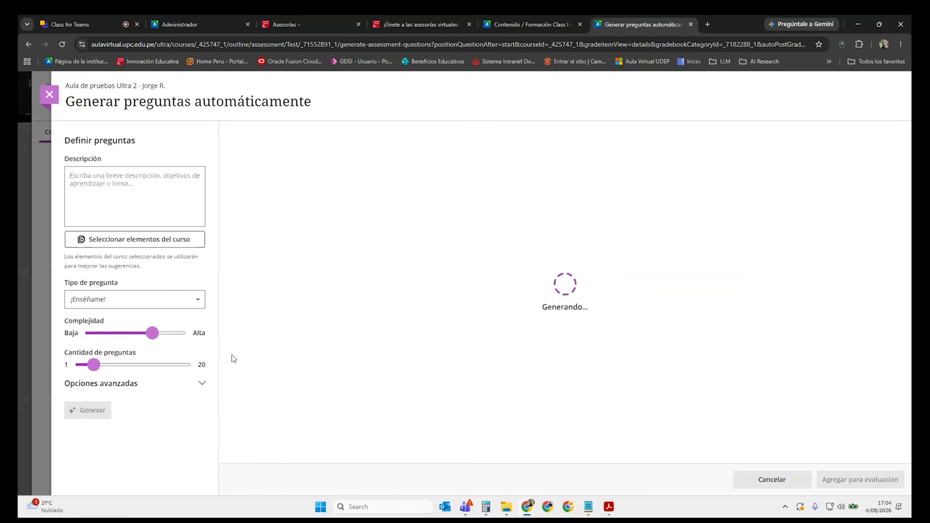
pyautogui.click(50, 97)
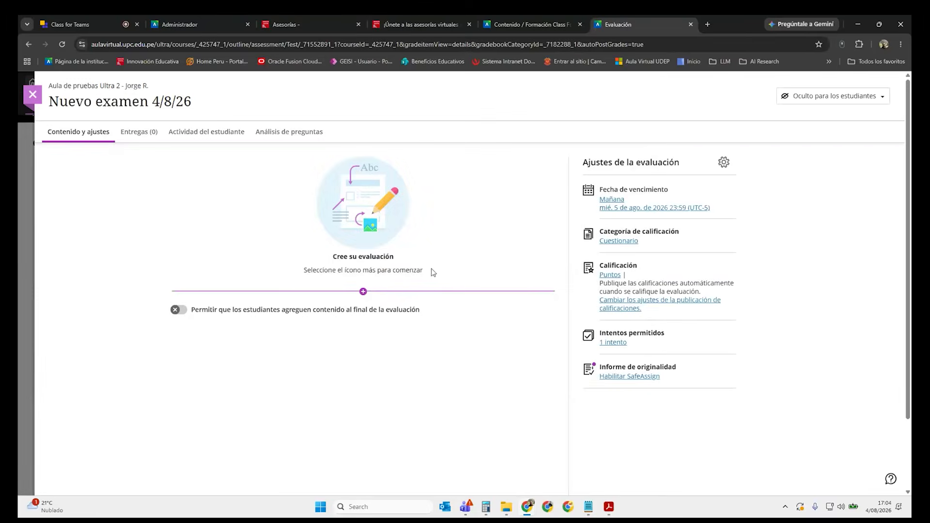
pyautogui.click(371, 291)
pyautogui.click(172, 208)
# Rename the new exam as "Examen 1".
pyautogui.click(200, 101)
pyautogui.moveTo(193, 102); pyautogui.dragTo(51, 92)
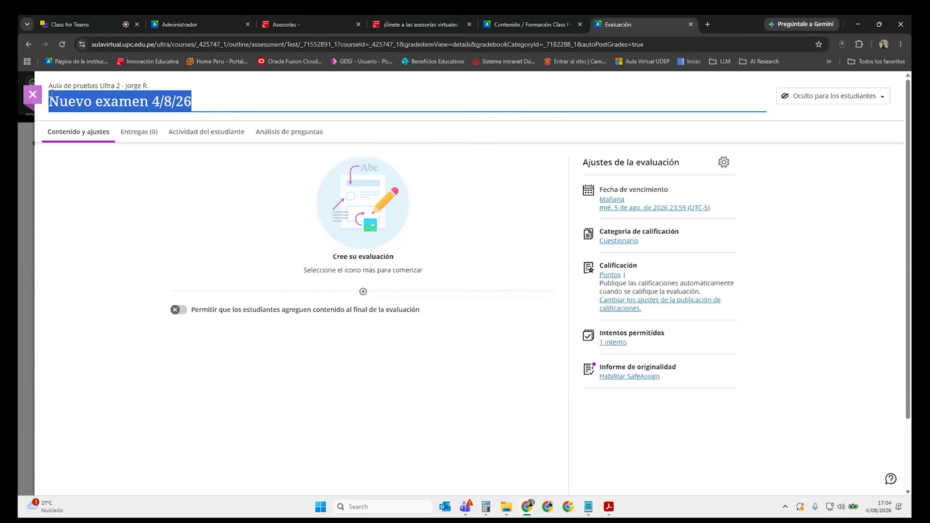
pyautogui.write('Examen 1')
pyautogui.click(305, 367)
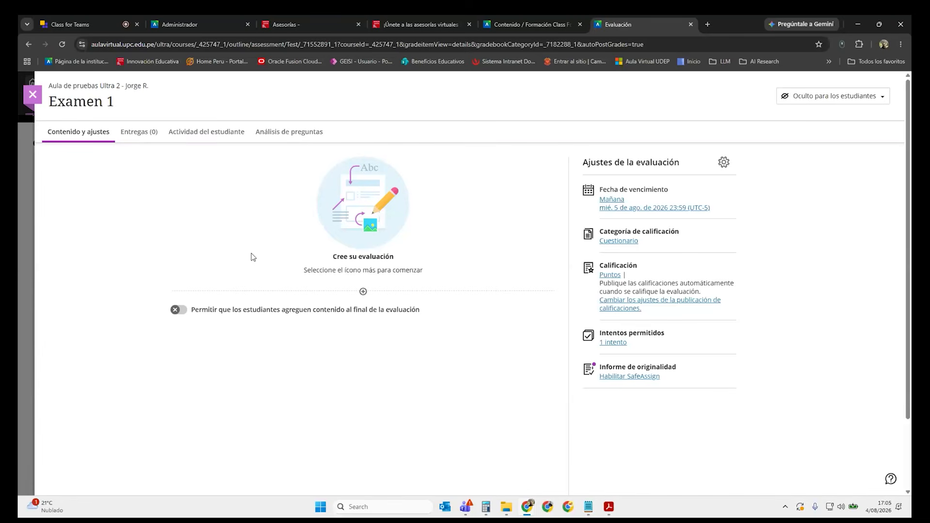
# Add a text block reading "Encabezado e instrucciones" to the exam content and save it without an attachment.
pyautogui.click(363, 291)
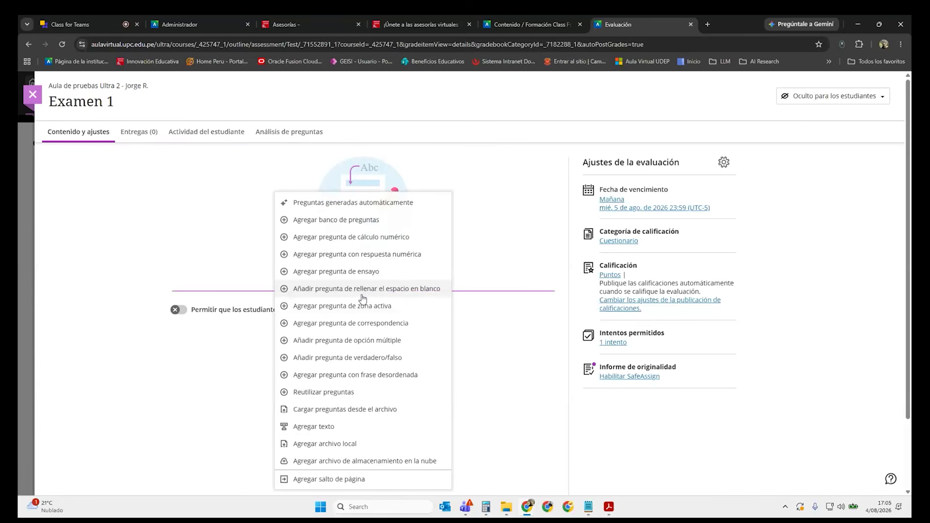
pyautogui.click(348, 427)
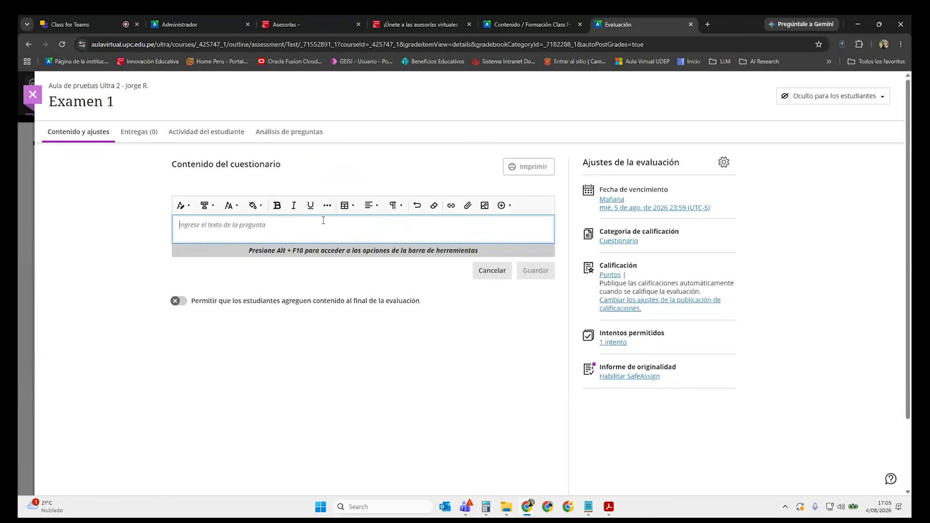
pyautogui.write('Encabezado e instrucciones')
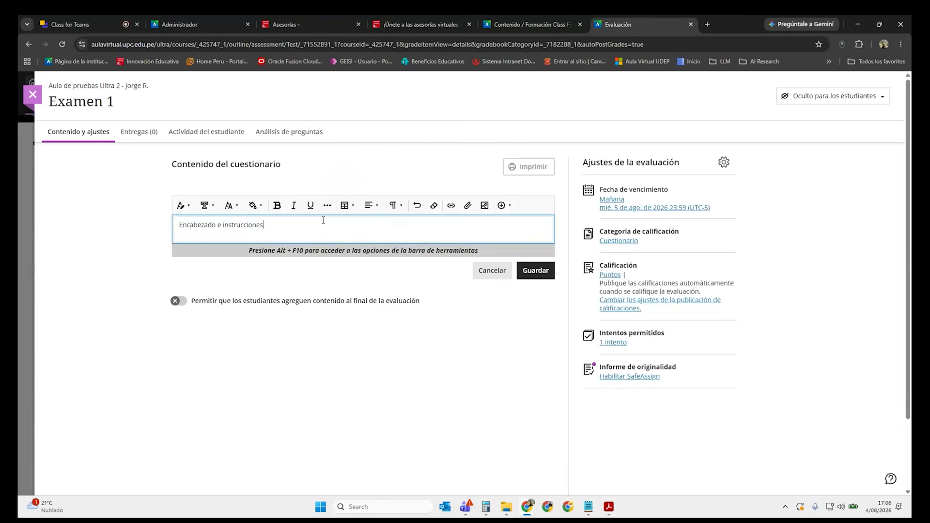
pyautogui.click(468, 206)
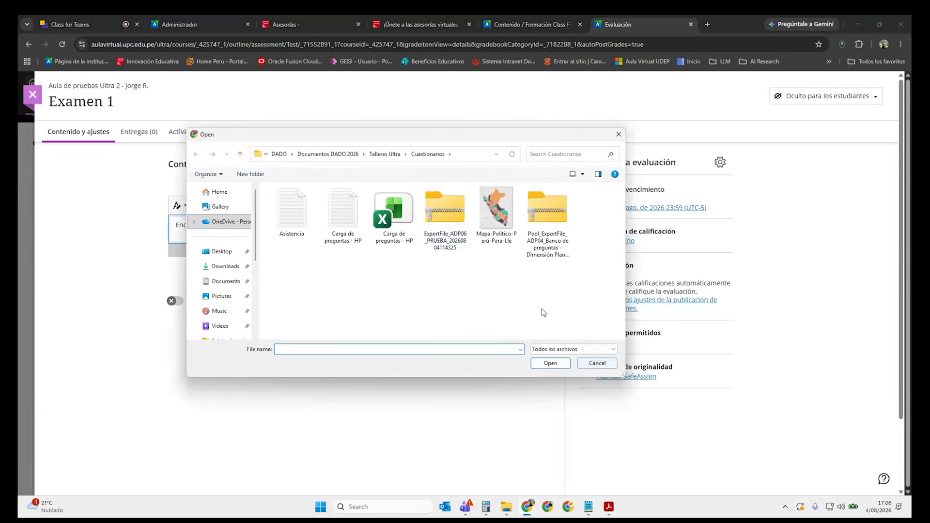
pyautogui.click(597, 363)
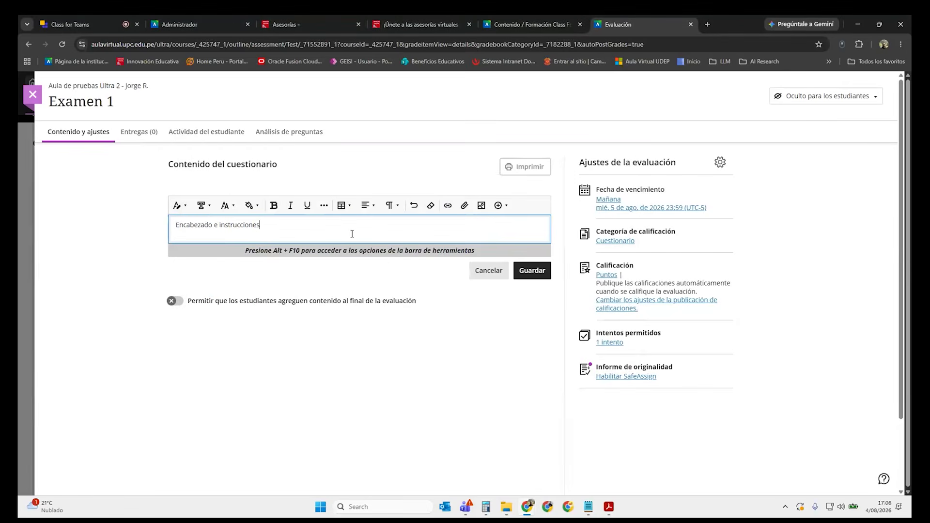
pyautogui.click(533, 270)
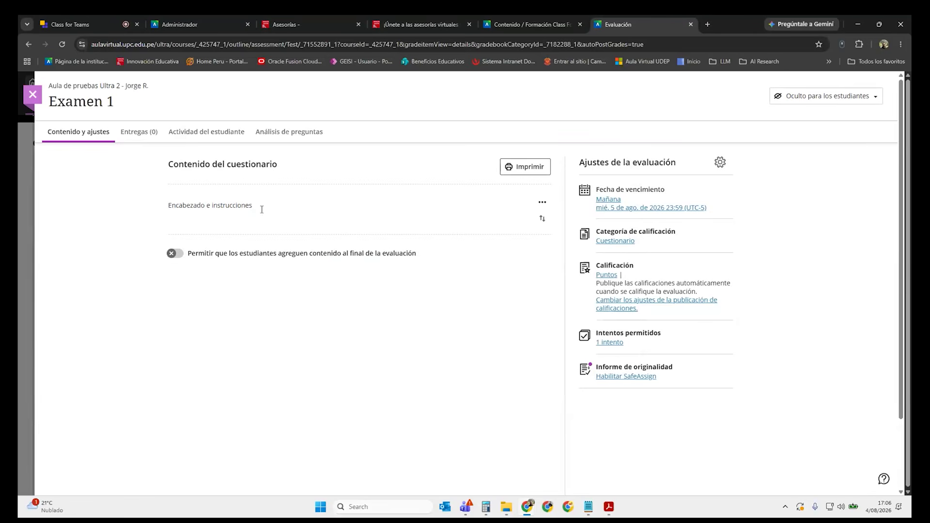
# Add the local Excel file "Carga de preguntas - HP.xlsx" below the instructions text, with the "Ver y descargar" option.
pyautogui.moveTo(436, 232)
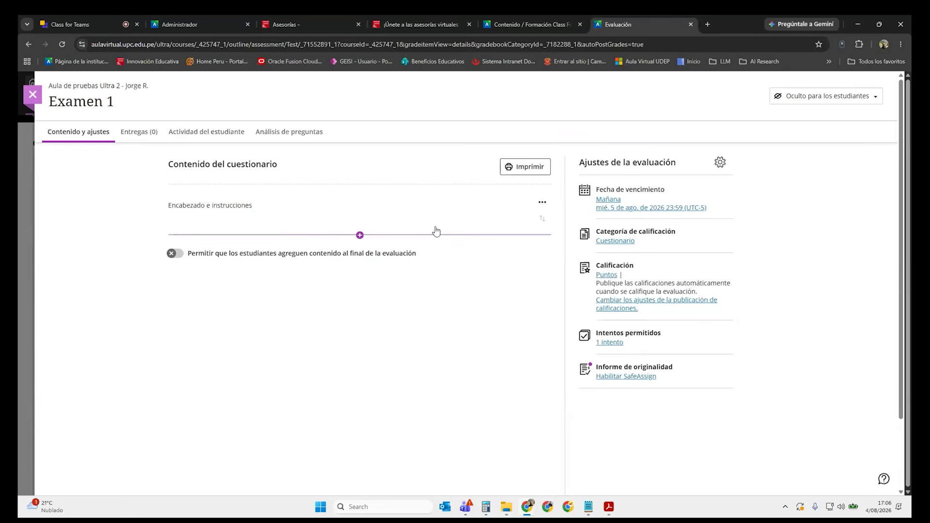
pyautogui.click(360, 235)
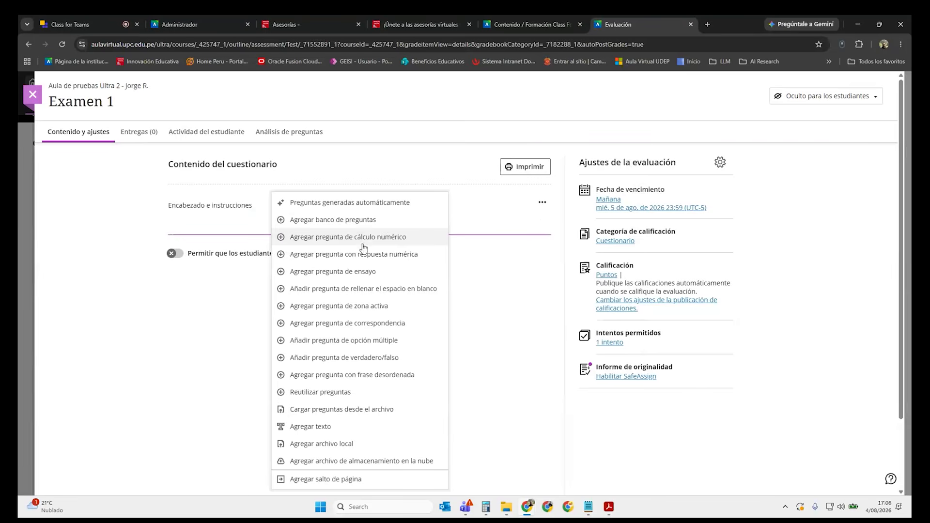
pyautogui.click(350, 445)
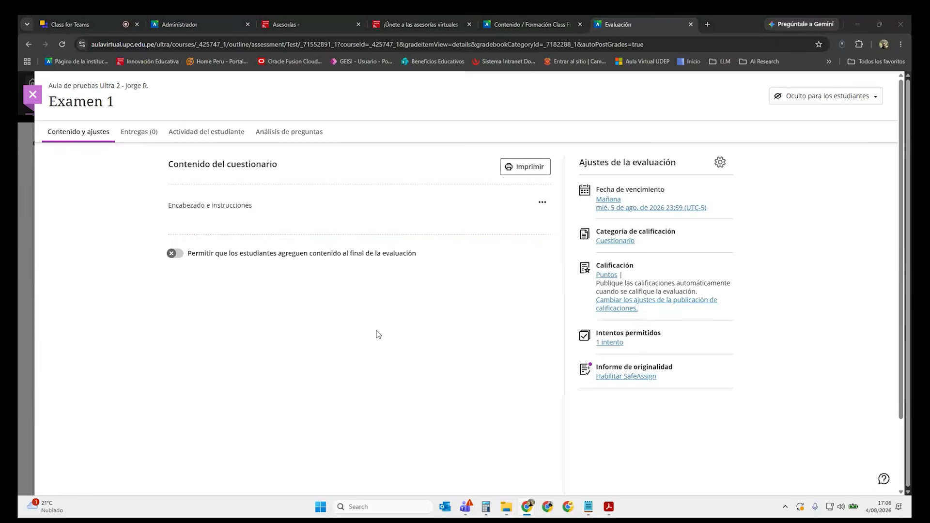
pyautogui.doubleClick(391, 220)
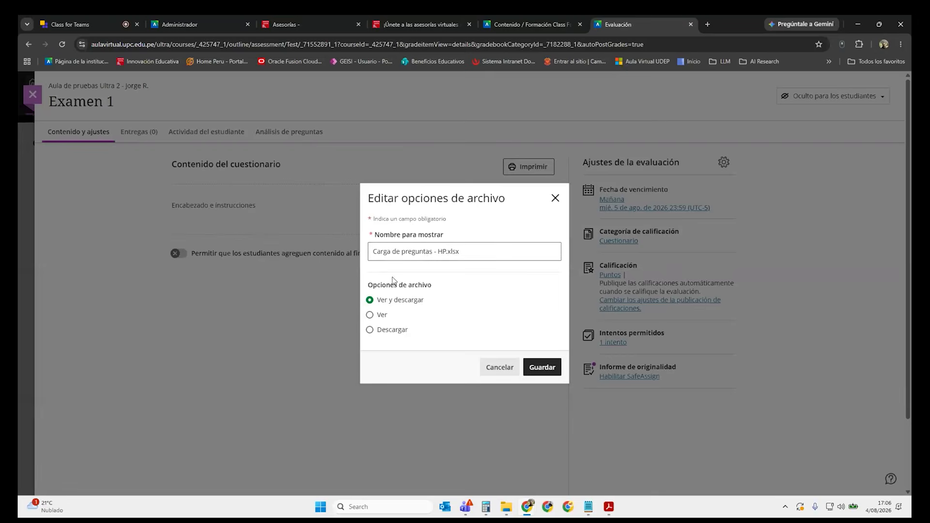
pyautogui.click(540, 371)
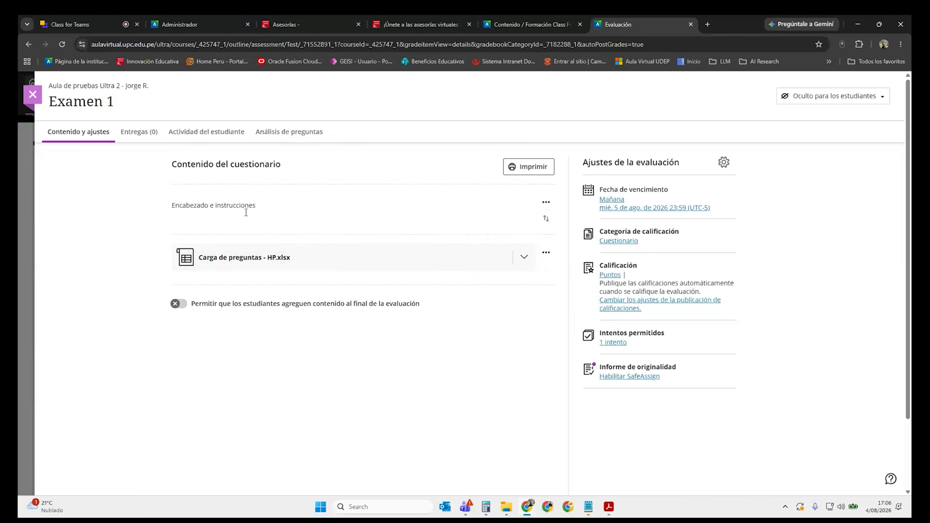
pyautogui.moveTo(198, 206); pyautogui.dragTo(300, 212)
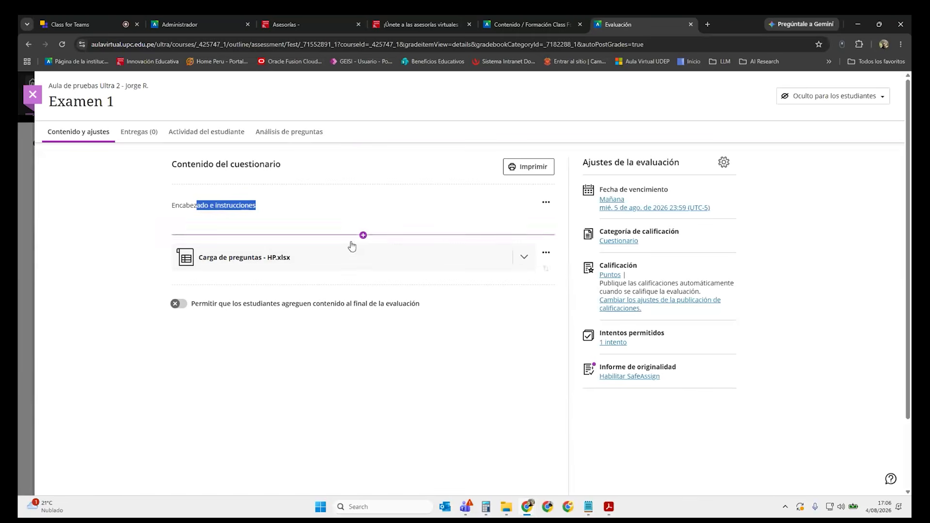
pyautogui.click(429, 351)
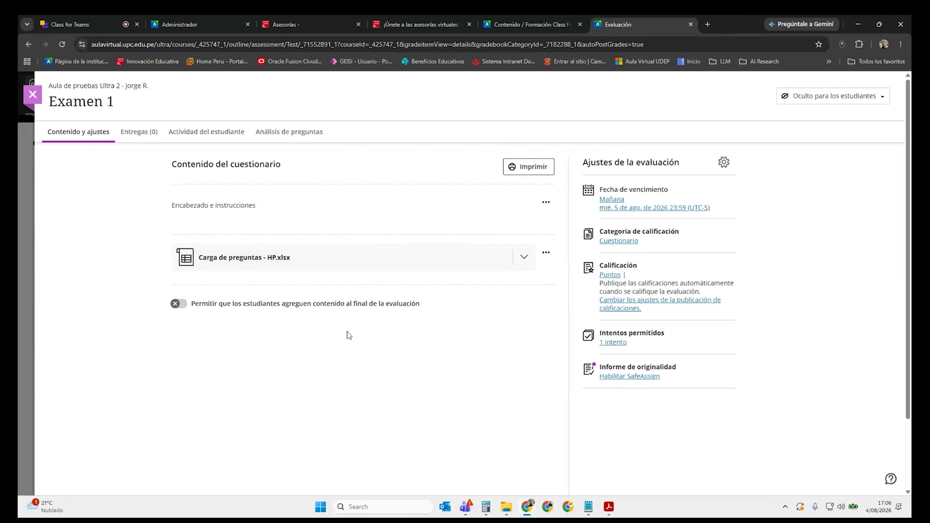
# Start reusing existing questions below the attached file and filter their sources by "Banco de preguntas 04/08".
pyautogui.click(363, 285)
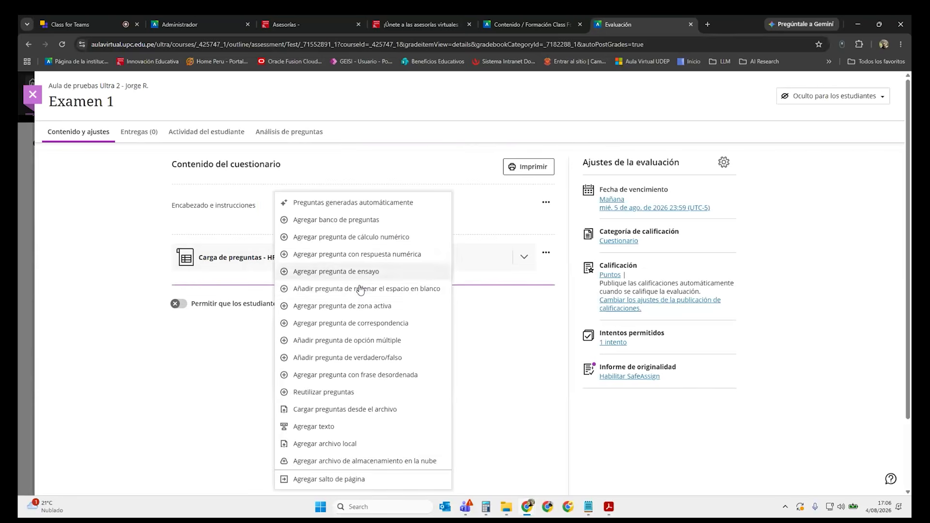
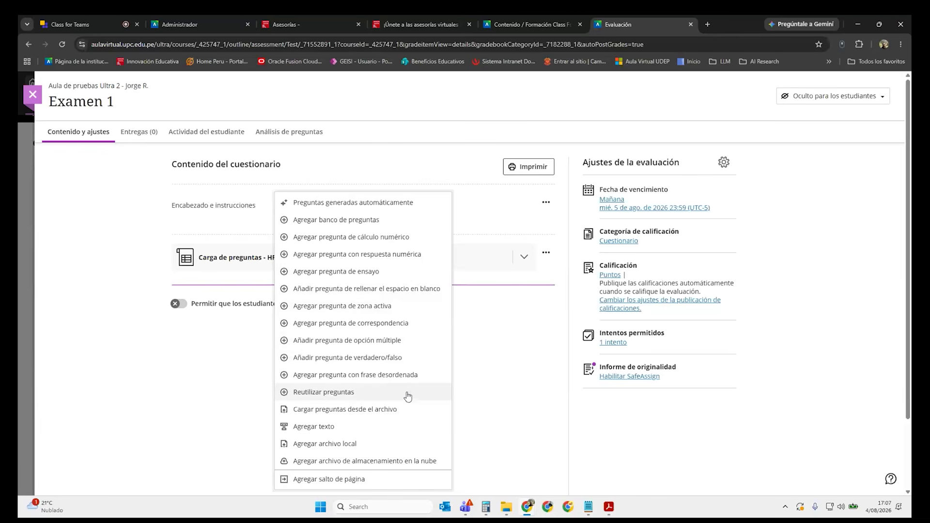
pyautogui.click(387, 394)
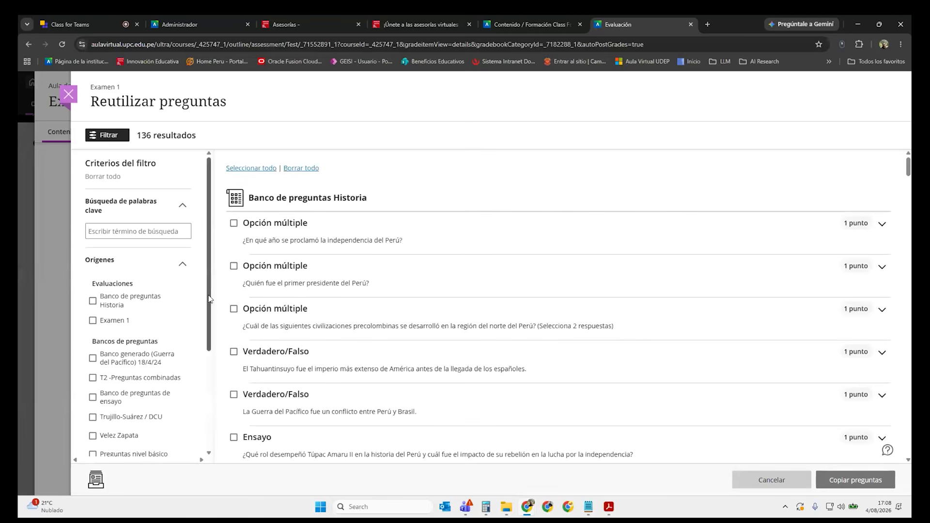
pyautogui.moveTo(210, 299); pyautogui.dragTo(215, 280)
pyautogui.moveTo(210, 296); pyautogui.dragTo(209, 360)
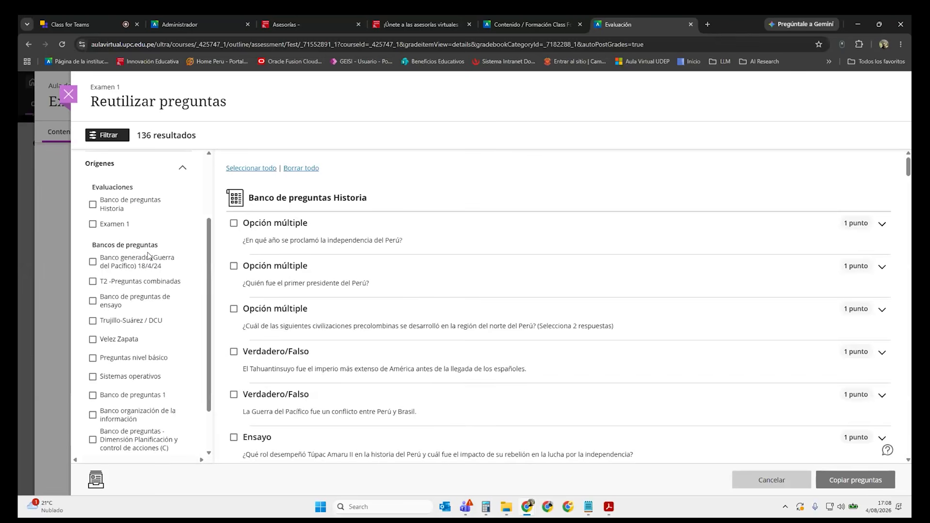
pyautogui.scroll(-2, 148, 262)
pyautogui.click(98, 408)
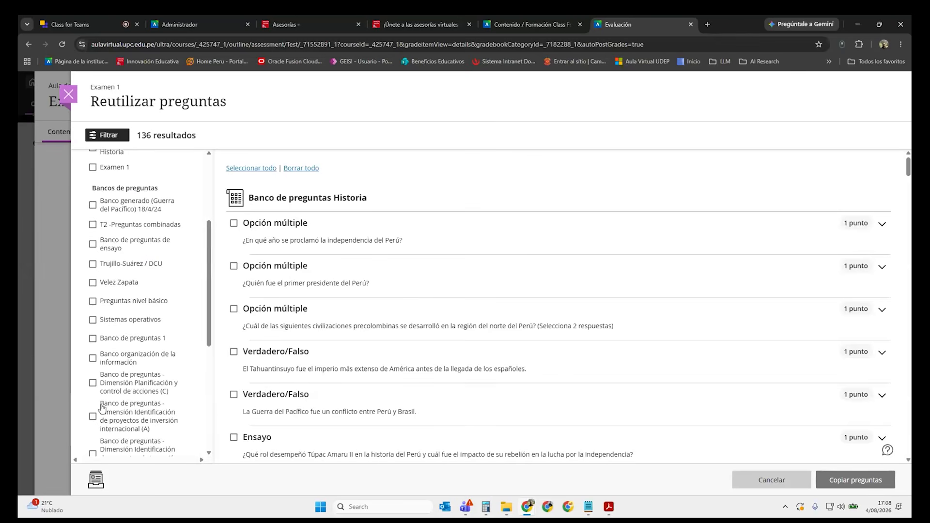
pyautogui.scroll(-3, 165, 314)
pyautogui.scroll(10, 165, 314)
pyautogui.scroll(-3, 164, 314)
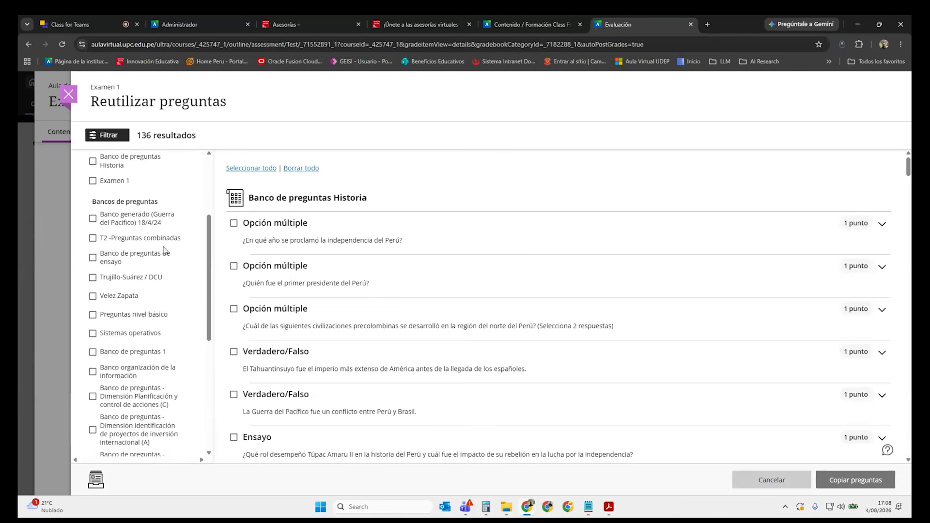
pyautogui.scroll(-4, 165, 249)
pyautogui.scroll(-2, 165, 249)
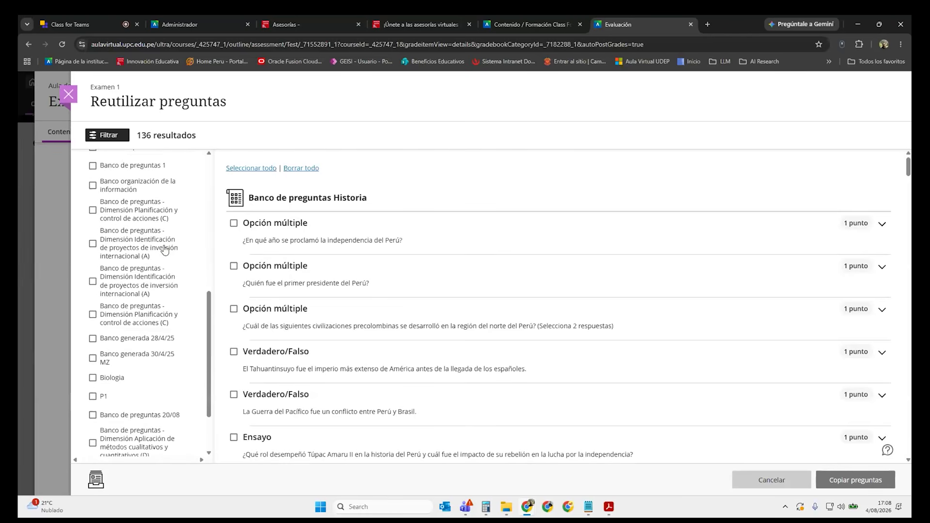
pyautogui.scroll(-2, 164, 249)
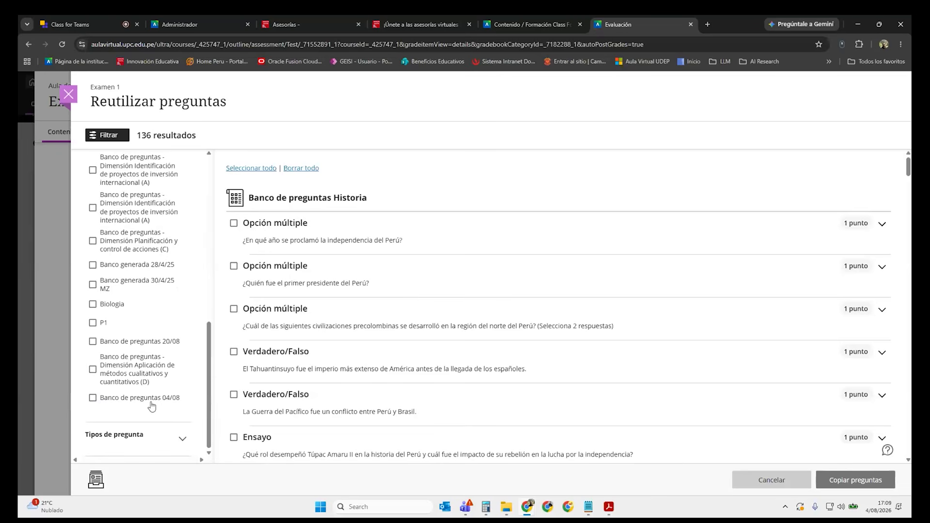
pyautogui.click(93, 398)
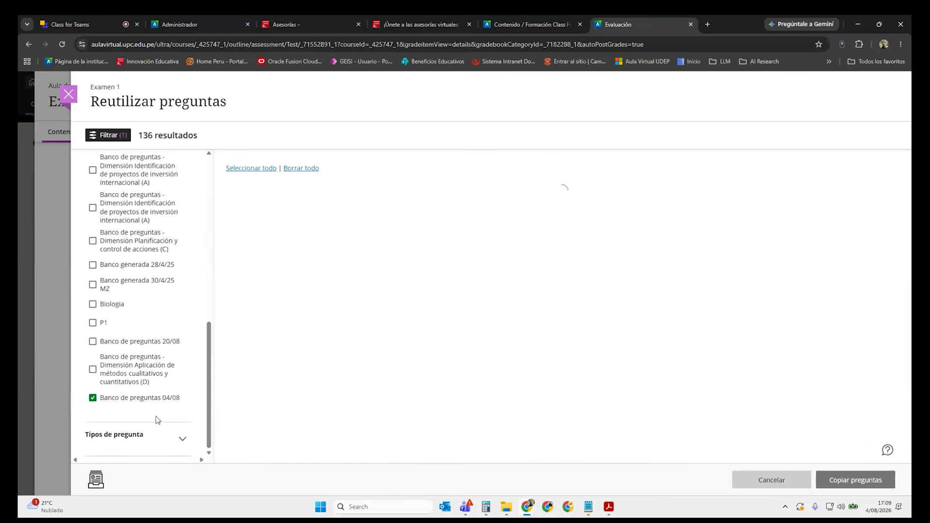
# Try adding the "Dimensión Aplicación de métodos cualitativos y cuantitativos (D)" bank to the source filter, and return to only "Banco de preguntas 04/08".
pyautogui.click(93, 369)
pyautogui.click(92, 341)
pyautogui.click(92, 342)
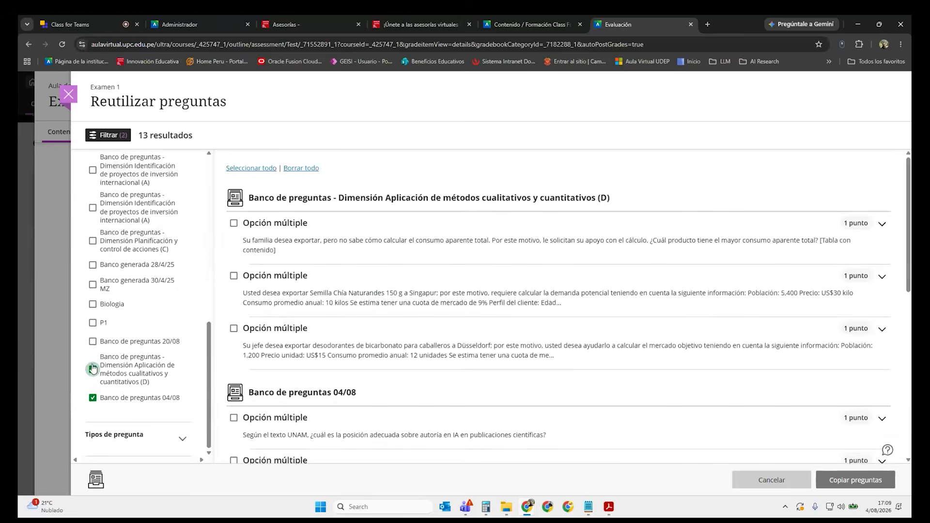
pyautogui.click(93, 370)
pyautogui.click(93, 398)
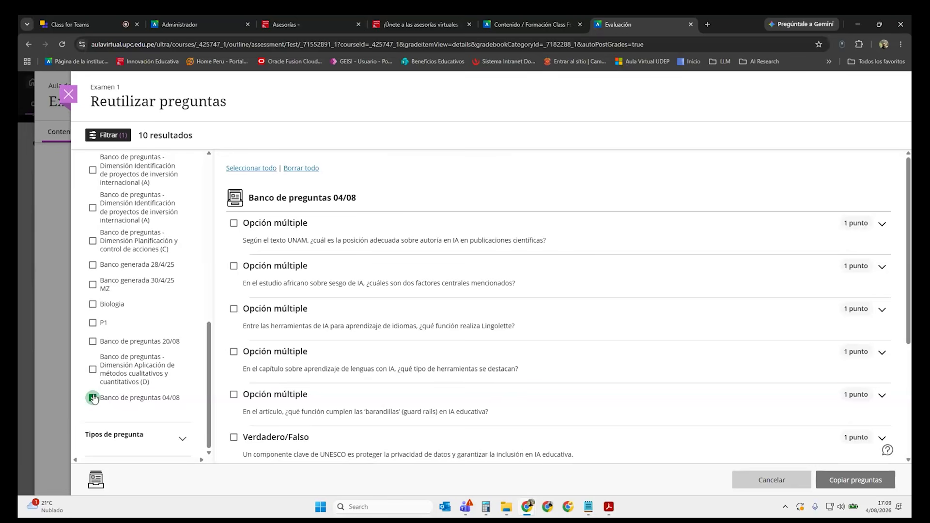
pyautogui.click(92, 369)
pyautogui.click(92, 370)
pyautogui.click(93, 398)
pyautogui.click(92, 398)
pyautogui.scroll(-3, 574, 330)
pyautogui.scroll(1, 597, 328)
pyautogui.scroll(2, 597, 329)
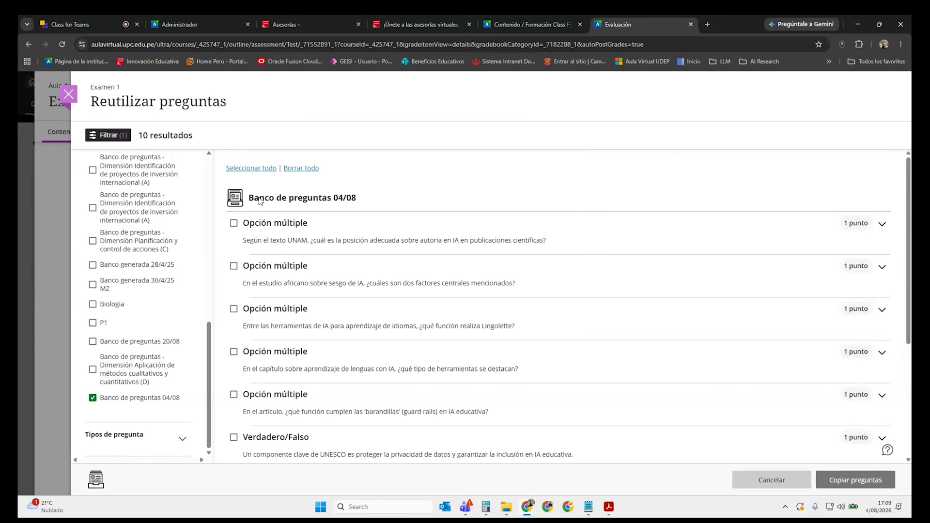
# Try selecting the first three multiple-choice questions of the bank individually, and clear their selection.
pyautogui.click(233, 223)
pyautogui.click(234, 266)
pyautogui.click(233, 309)
pyautogui.click(234, 223)
pyautogui.click(234, 266)
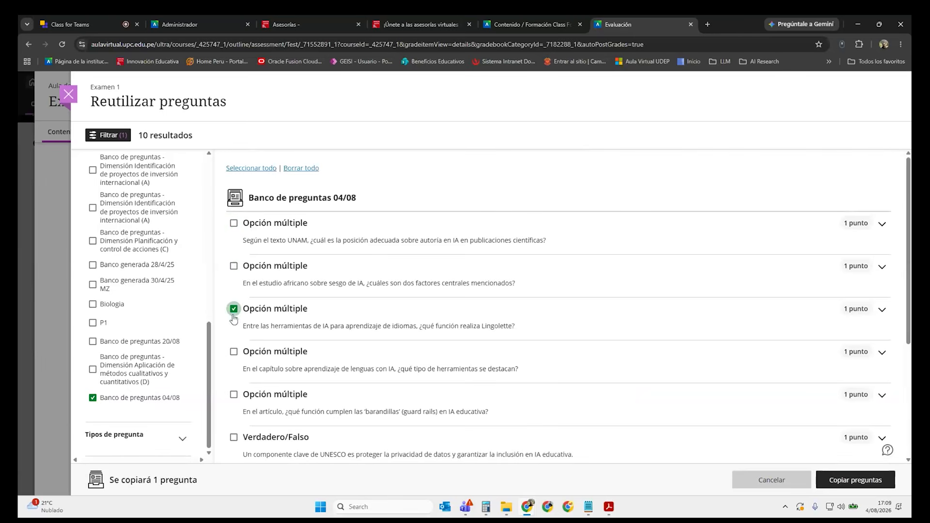
pyautogui.click(234, 309)
# Copy all questions from "Banco de preguntas 04/08" into the exam and dismiss the copy notice.
pyautogui.click(256, 168)
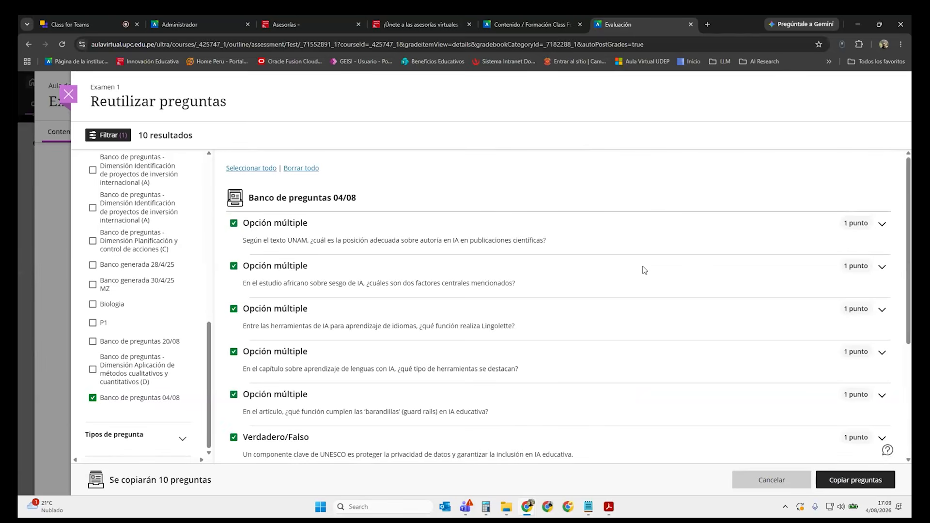
pyautogui.scroll(-3, 504, 302)
pyautogui.scroll(3, 495, 308)
pyautogui.scroll(-4, 345, 259)
pyautogui.scroll(4, 665, 341)
pyautogui.click(843, 481)
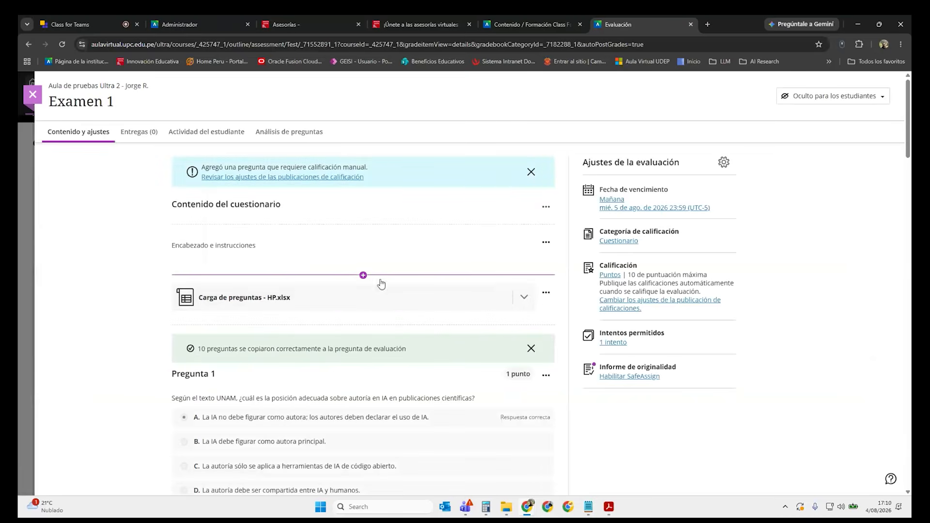
pyautogui.scroll(-17, 332, 283)
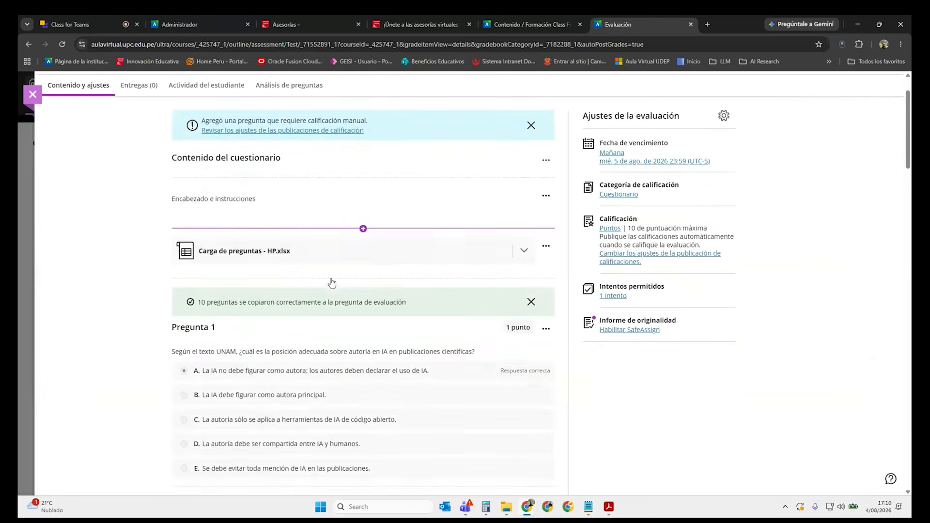
pyautogui.scroll(-15, 435, 259)
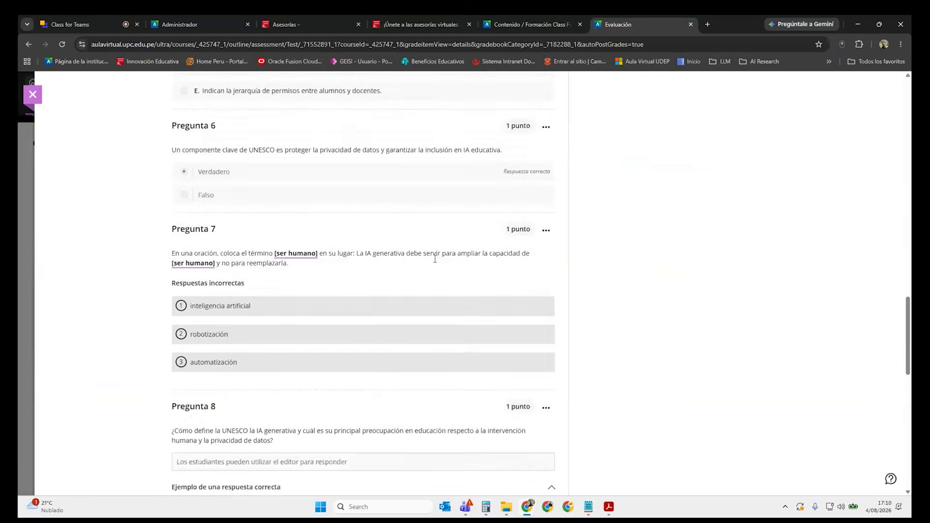
pyautogui.scroll(15, 435, 259)
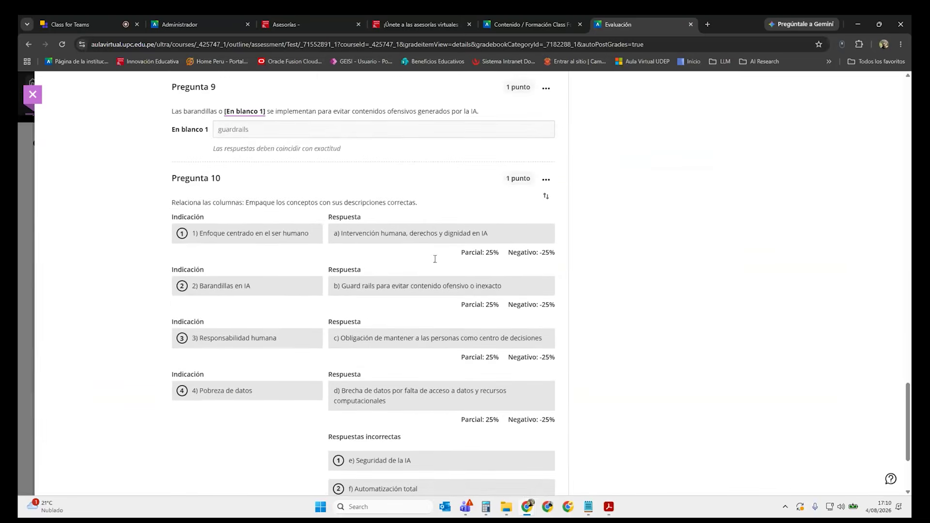
pyautogui.scroll(16, 434, 259)
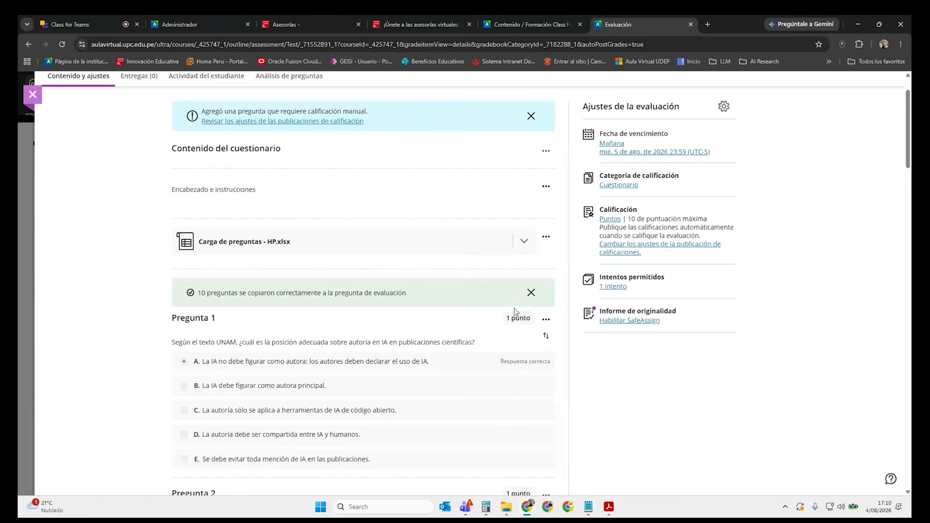
pyautogui.click(531, 293)
# Reuse all questions from the "Banco de preguntas Historia" assessment at the end of the exam.
pyautogui.scroll(-20, 511, 298)
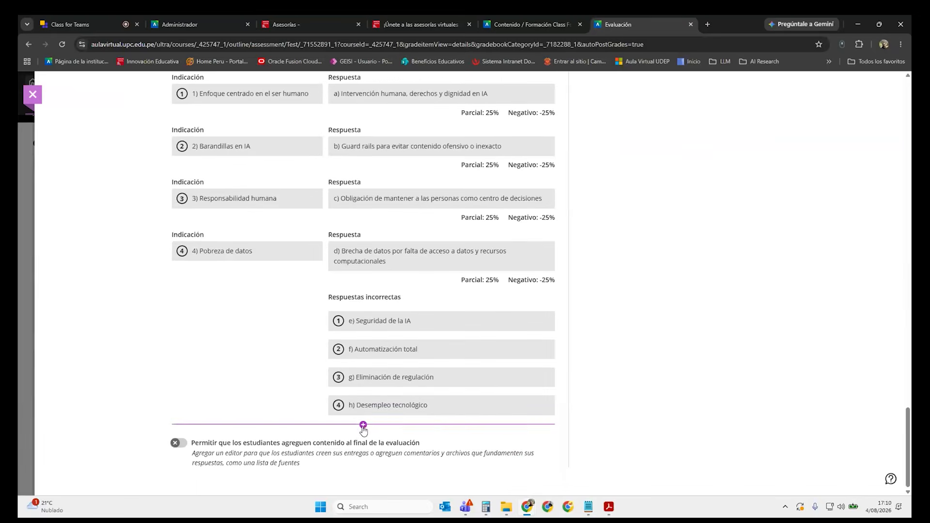
pyautogui.click(364, 425)
pyautogui.click(358, 392)
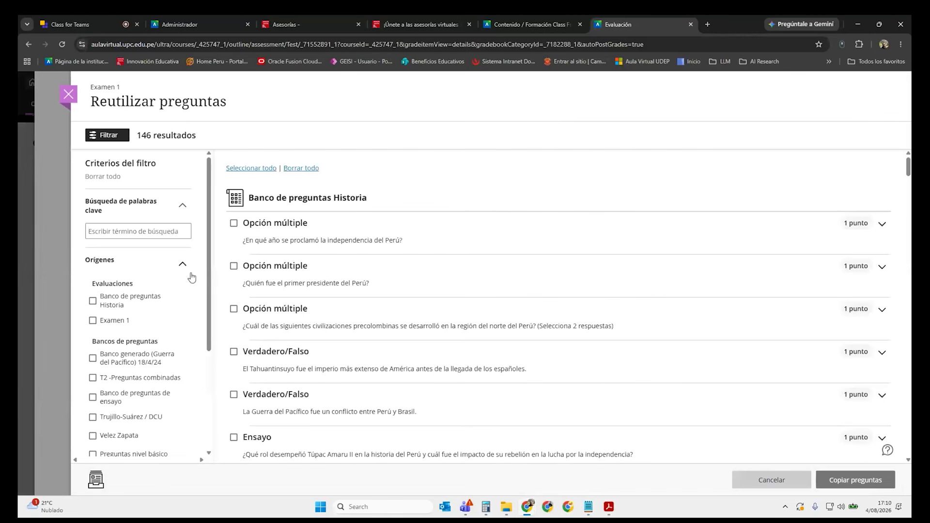
pyautogui.scroll(-2, 174, 298)
pyautogui.click(92, 207)
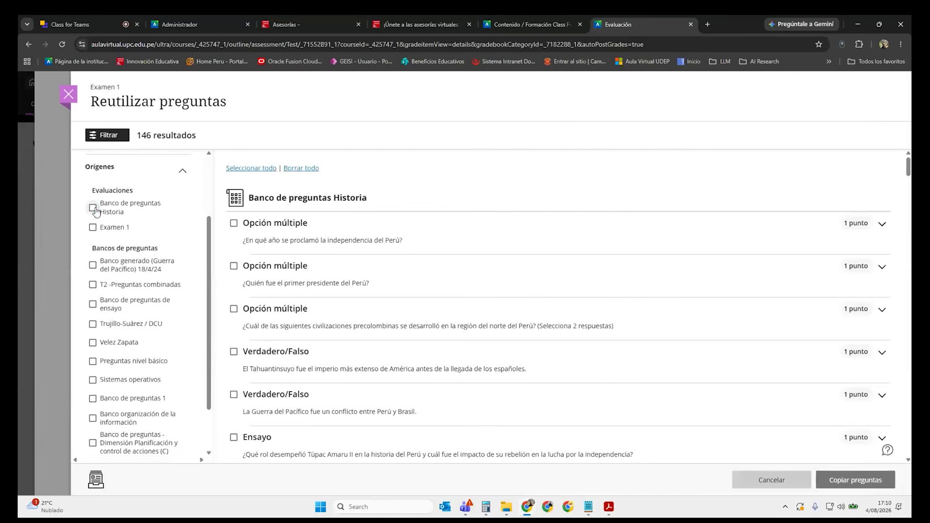
pyautogui.click(267, 170)
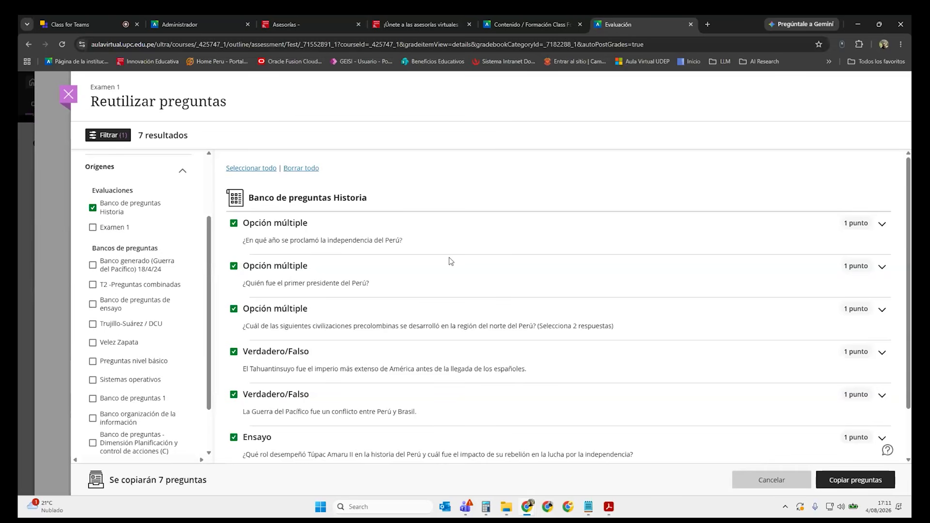
pyautogui.scroll(-1, 525, 307)
pyautogui.scroll(-1, 525, 307)
pyautogui.scroll(2, 594, 316)
pyautogui.click(853, 480)
# Reuse three DCU bank questions at the end of the exam: hedonic value, context research and iterative processes.
pyautogui.scroll(-12, 370, 251)
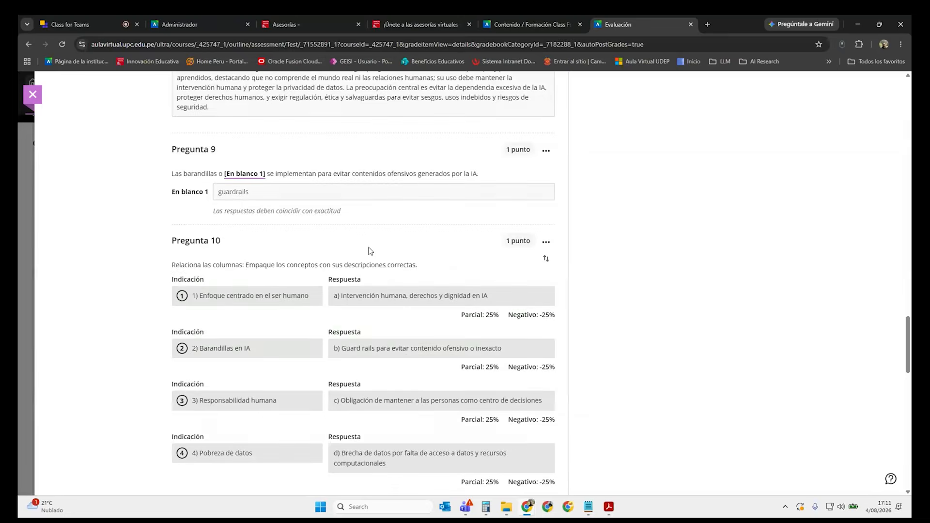
pyautogui.scroll(-10, 370, 251)
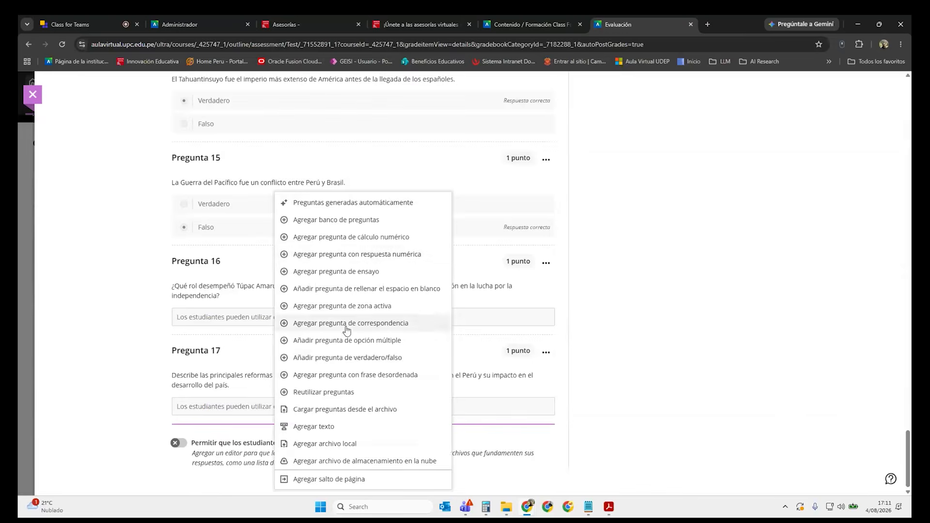
pyautogui.click(334, 394)
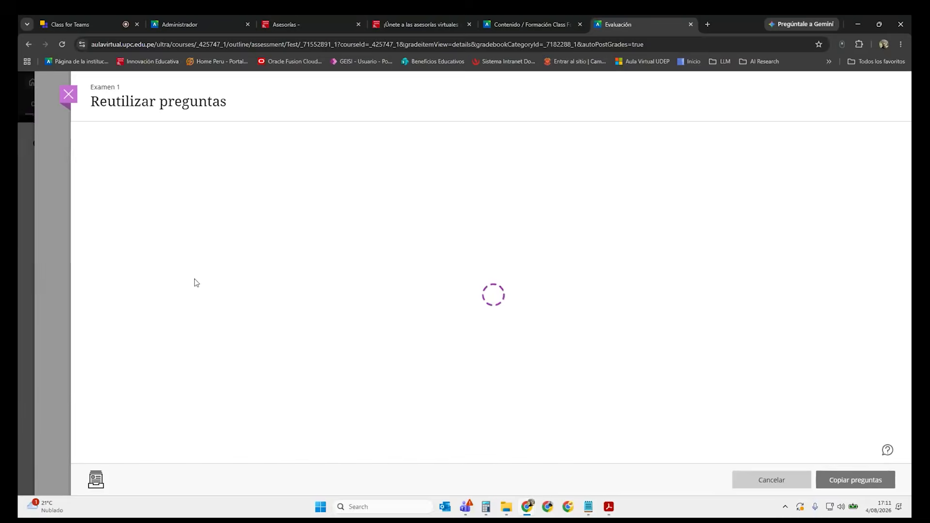
pyautogui.scroll(-2, 161, 278)
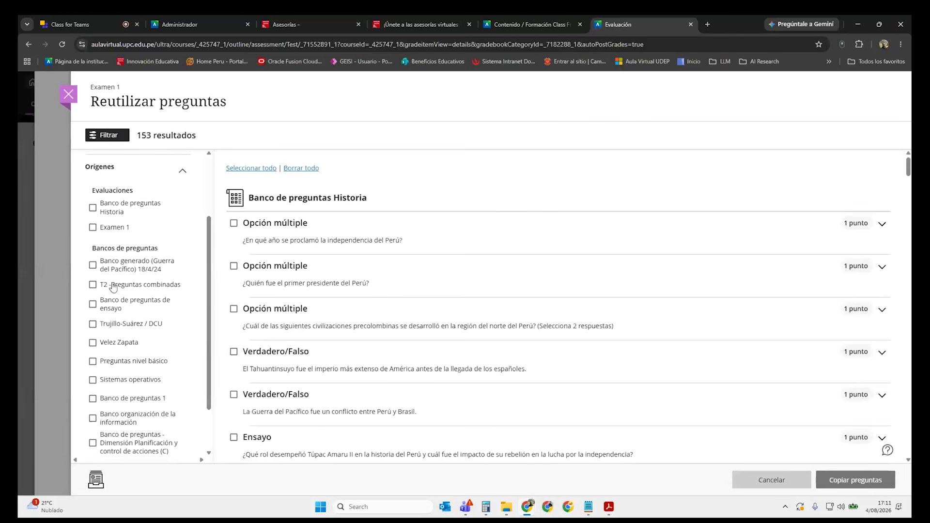
pyautogui.click(88, 325)
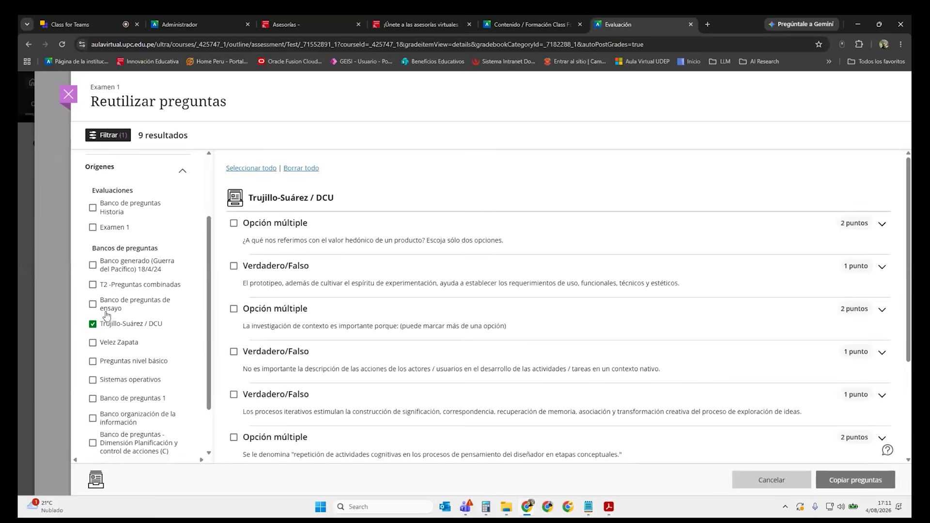
pyautogui.click(234, 224)
pyautogui.click(234, 309)
pyautogui.click(233, 394)
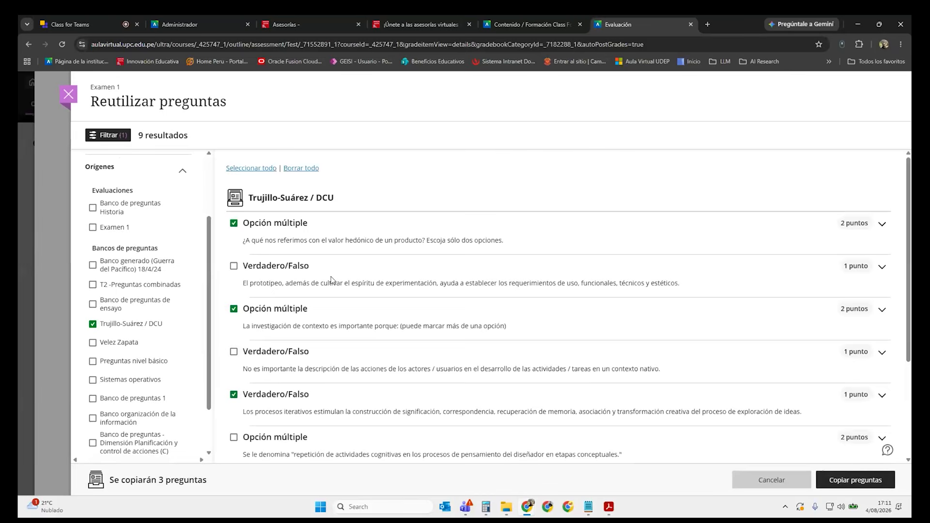
pyautogui.click(856, 480)
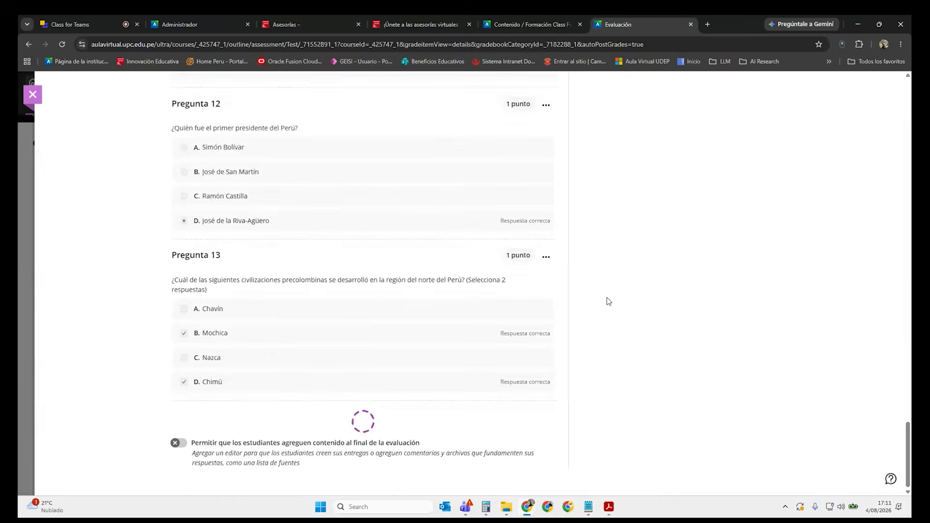
# Review the questions copied from the DCU bank and check the exam's maximum score in its settings.
pyautogui.scroll(-7, 505, 301)
pyautogui.scroll(-8, 507, 300)
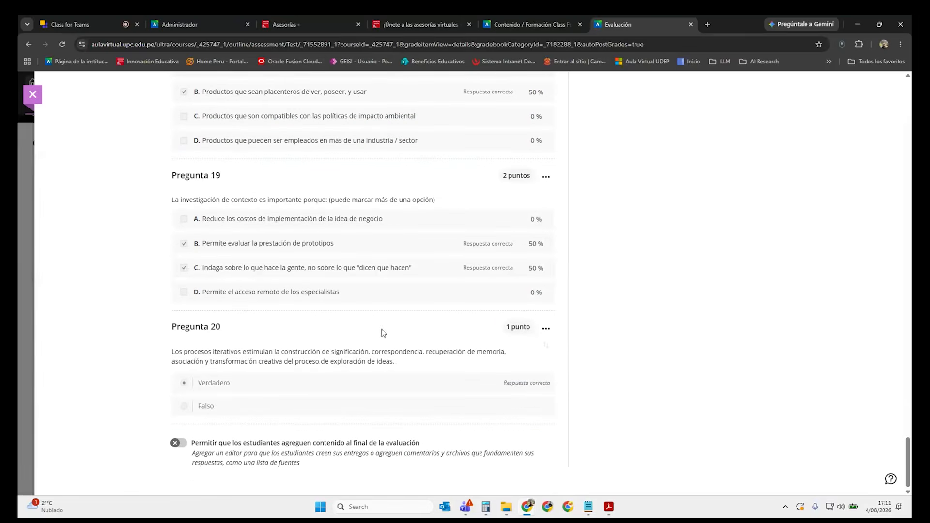
pyautogui.scroll(20, 840, 336)
pyautogui.scroll(20, 840, 336)
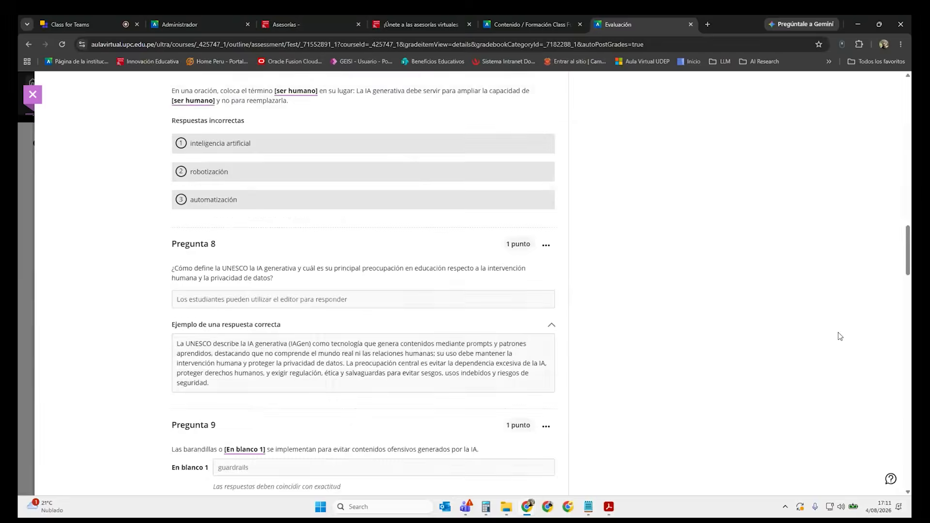
pyautogui.scroll(2, 840, 336)
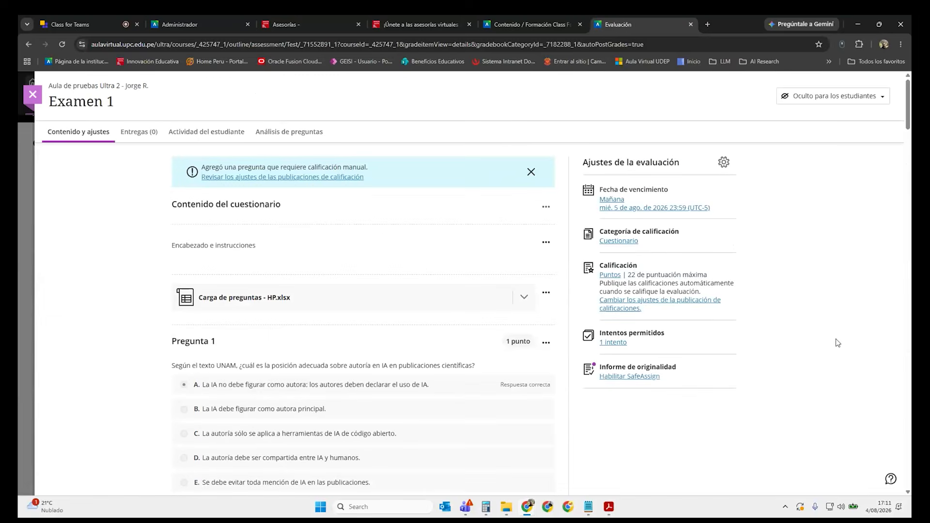
pyautogui.doubleClick(631, 274)
# Set the value of Pregunta 19 to 1 point and save the question.
pyautogui.moveTo(911, 104); pyautogui.dragTo(911, 475)
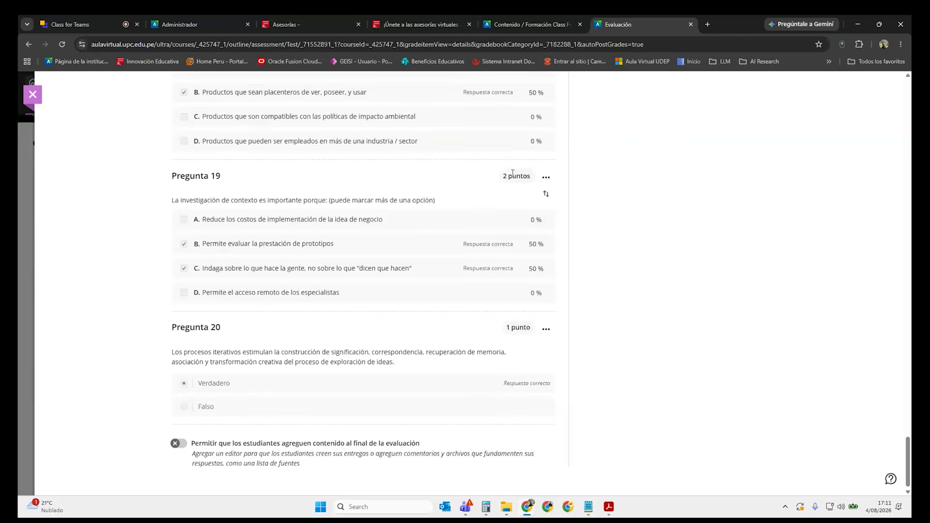
pyautogui.scroll(1, 504, 218)
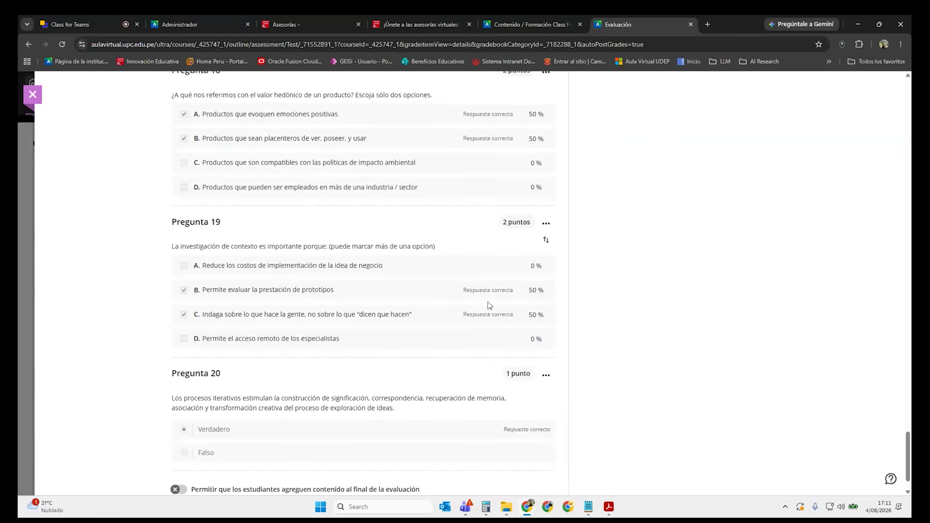
pyautogui.click(546, 224)
pyautogui.click(572, 245)
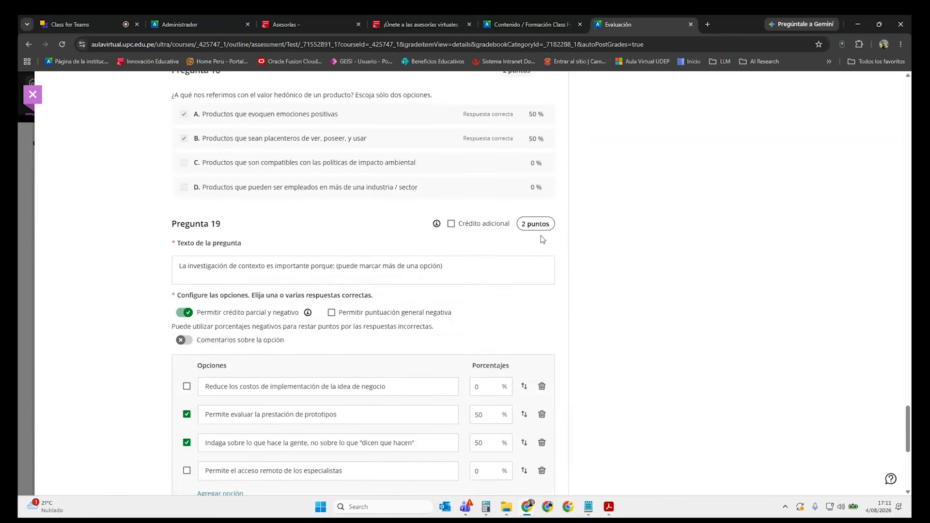
pyautogui.press('BackSpace')
pyautogui.write('1')
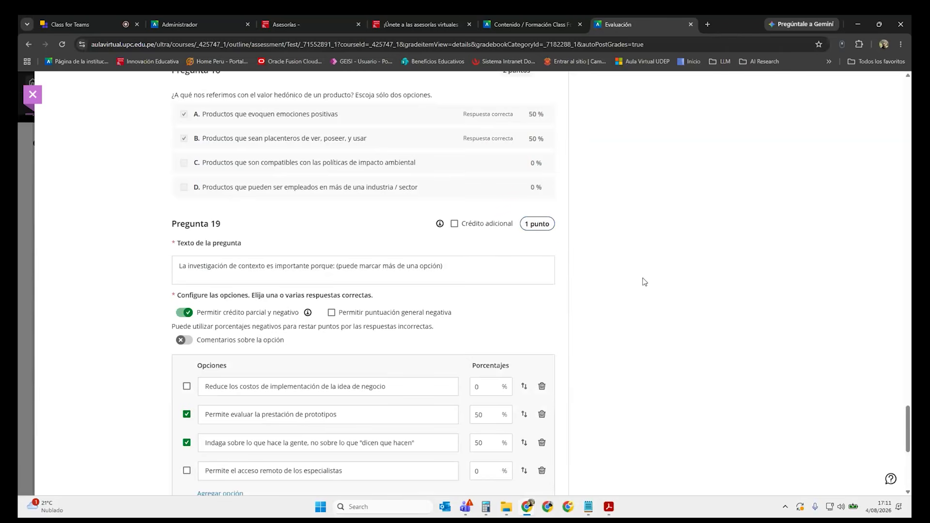
pyautogui.scroll(-3, 525, 328)
pyautogui.click(528, 470)
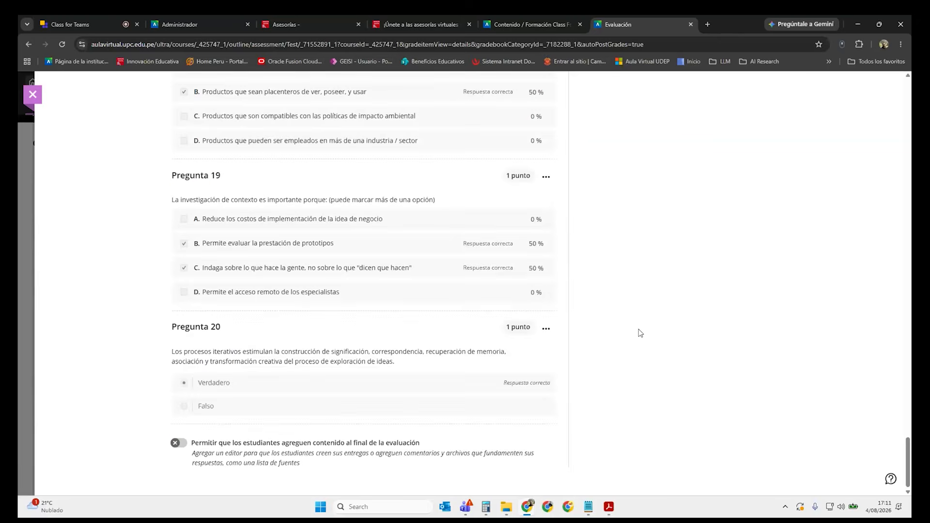
# Dismiss the copy notice, set the value of Pregunta 18 to 1 point and save the question.
pyautogui.scroll(5, 508, 327)
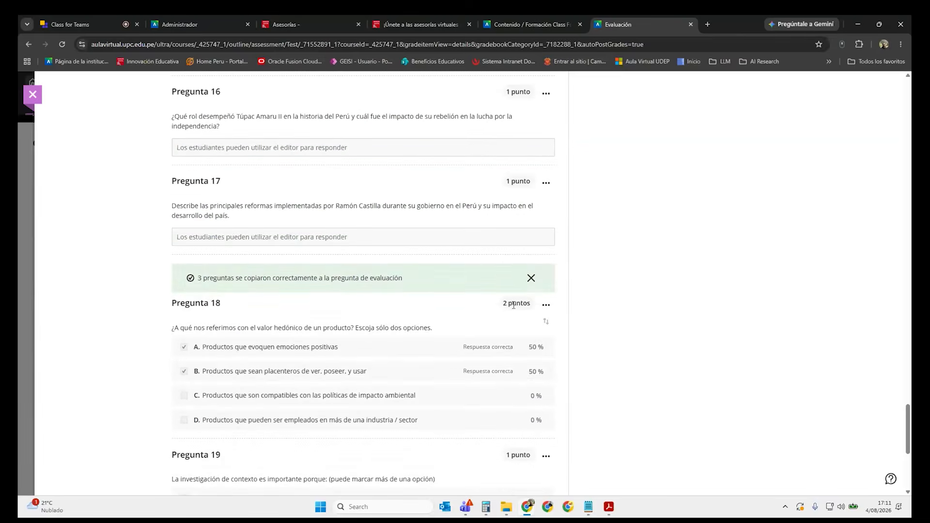
pyautogui.click(530, 277)
pyautogui.click(546, 271)
pyautogui.click(539, 296)
pyautogui.click(524, 272)
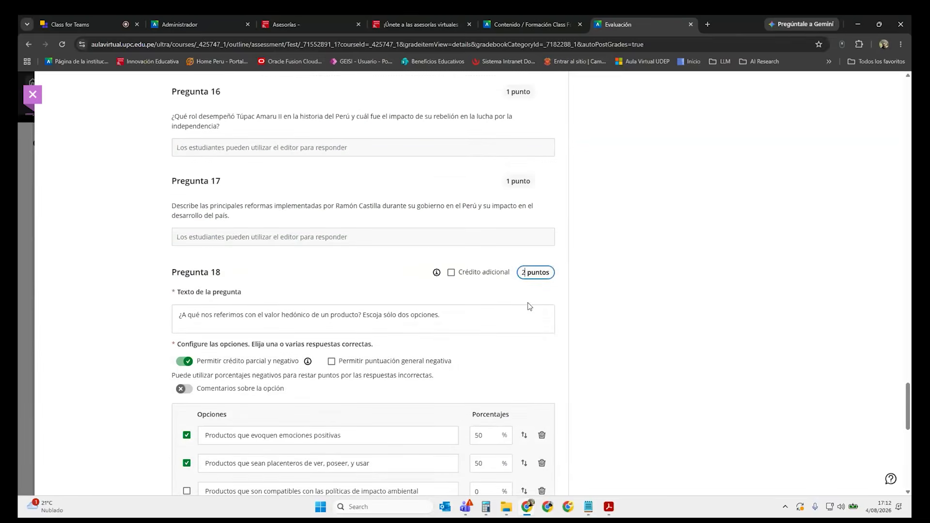
pyautogui.press('BackSpace')
pyautogui.write('1')
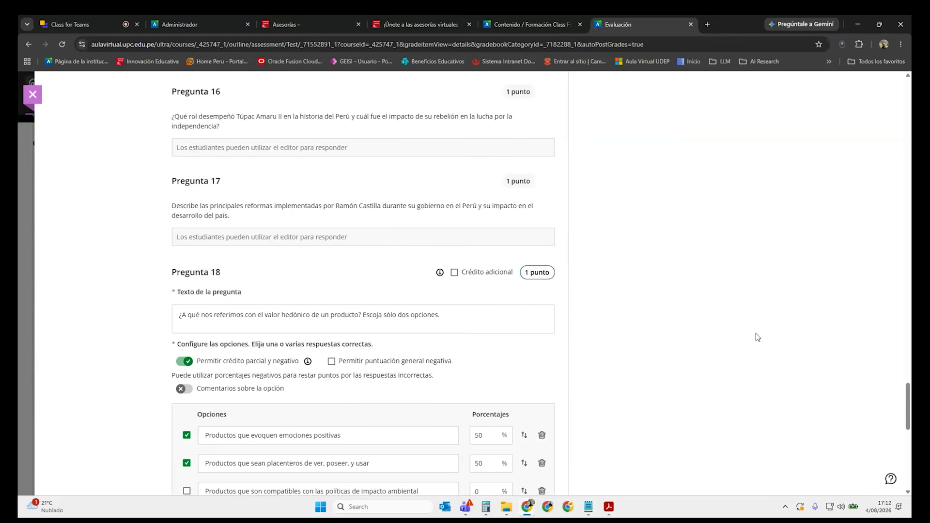
pyautogui.scroll(-10, 756, 334)
pyautogui.scroll(5, 588, 402)
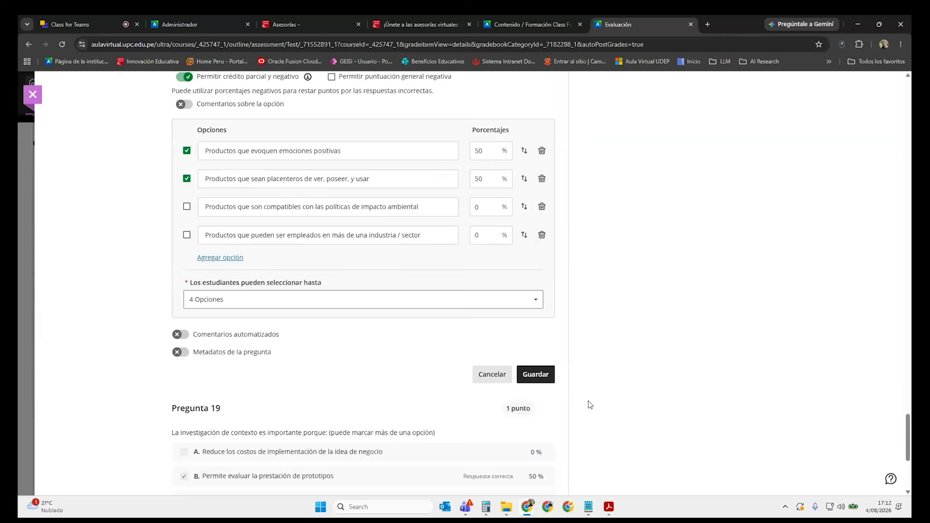
pyautogui.click(530, 375)
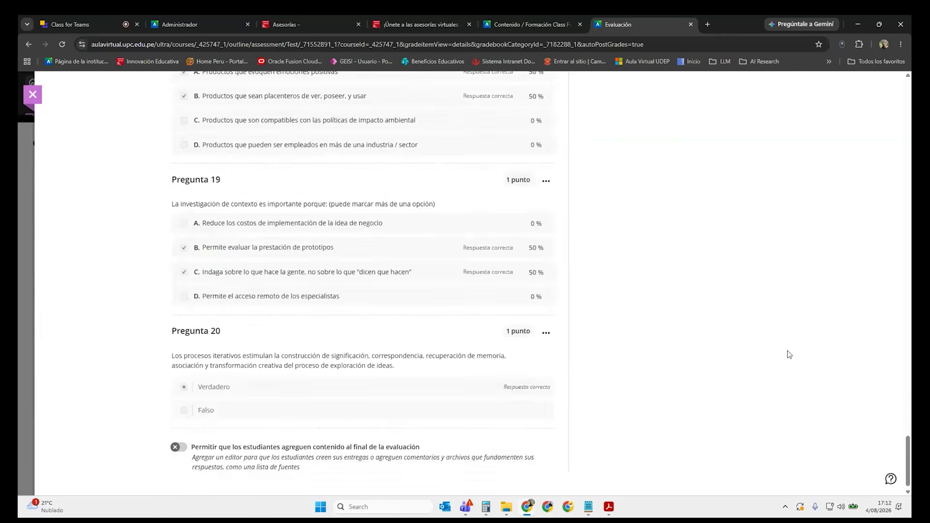
# Check the exam's updated maximum score and highlight the manual-grading notice above the exam content.
pyautogui.scroll(5, 800, 397)
pyautogui.scroll(20, 800, 396)
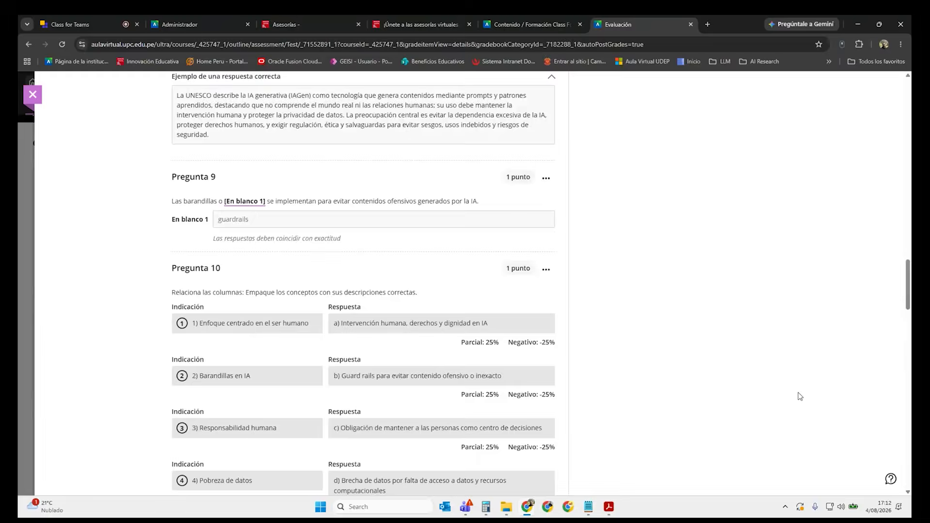
pyautogui.scroll(6, 800, 397)
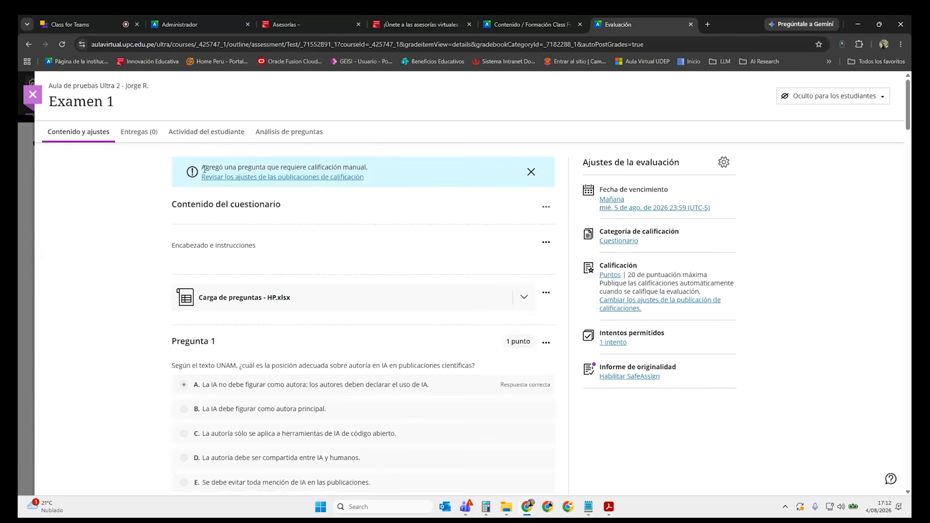
pyautogui.moveTo(202, 166); pyautogui.dragTo(373, 168)
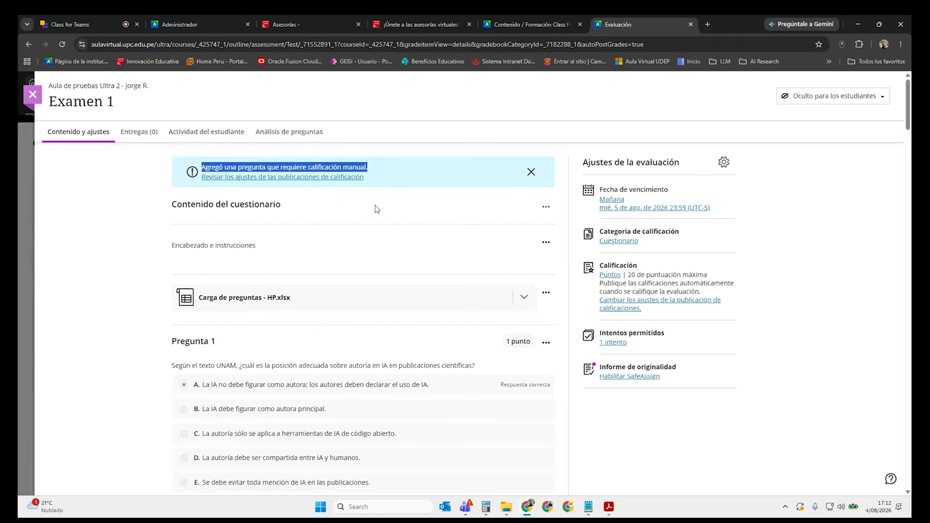
# Find the open-response Pregunta 8 and highlight its heading, statement and example of a correct answer.
pyautogui.scroll(-15, 377, 210)
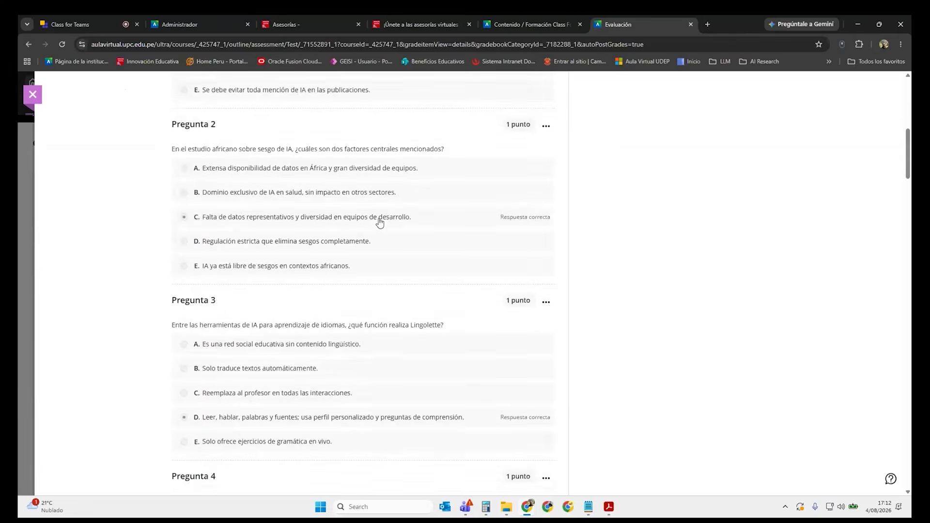
pyautogui.scroll(-15, 380, 224)
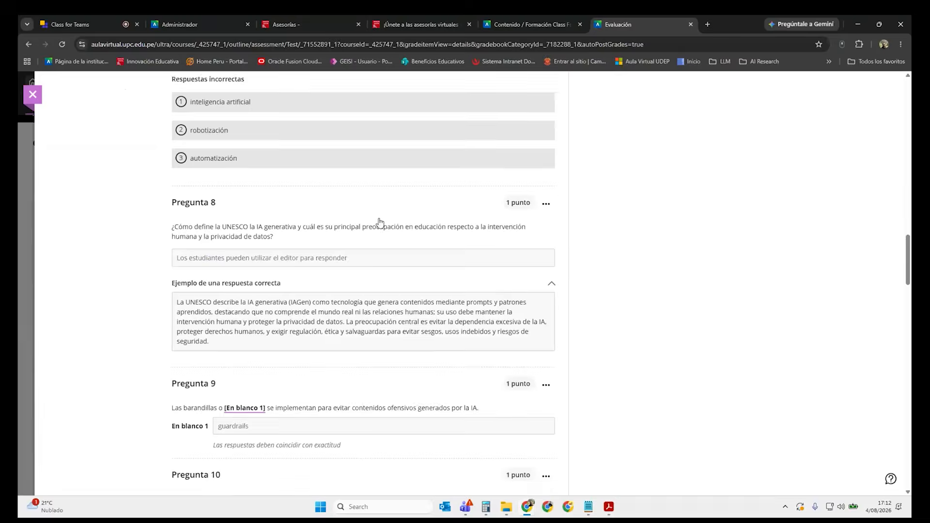
pyautogui.scroll(2, 380, 218)
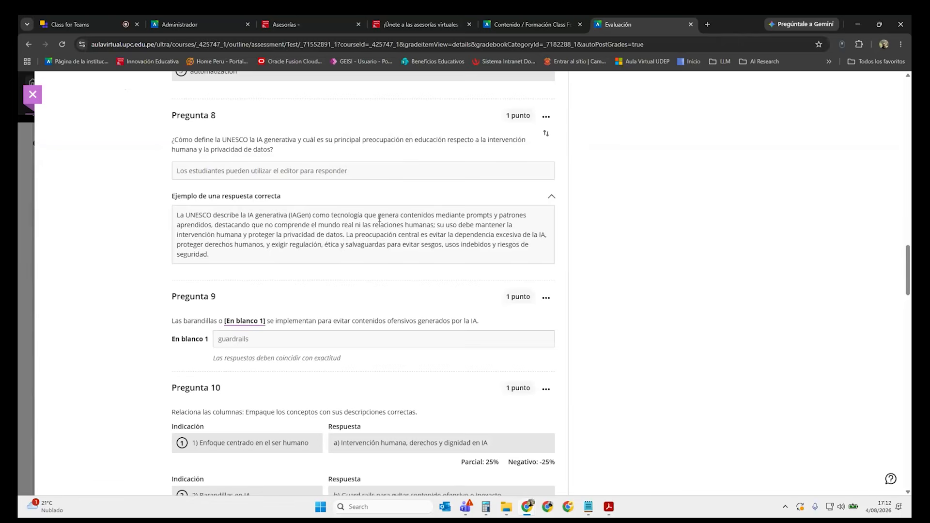
pyautogui.scroll(1, 379, 218)
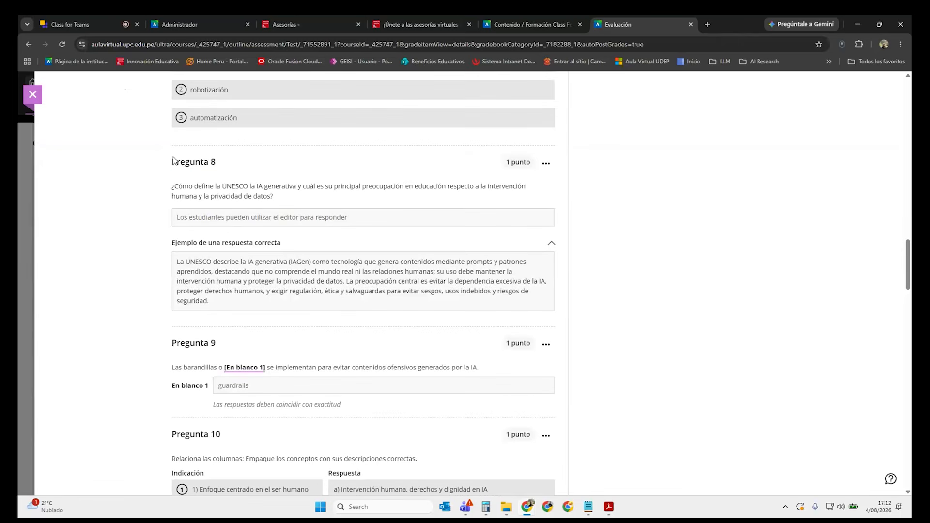
pyautogui.moveTo(153, 162); pyautogui.dragTo(243, 170)
pyautogui.moveTo(283, 195); pyautogui.dragTo(165, 193)
pyautogui.click(571, 268)
pyautogui.moveTo(211, 301); pyautogui.dragTo(167, 264)
pyautogui.click(573, 286)
pyautogui.moveTo(215, 305); pyautogui.dragTo(167, 266)
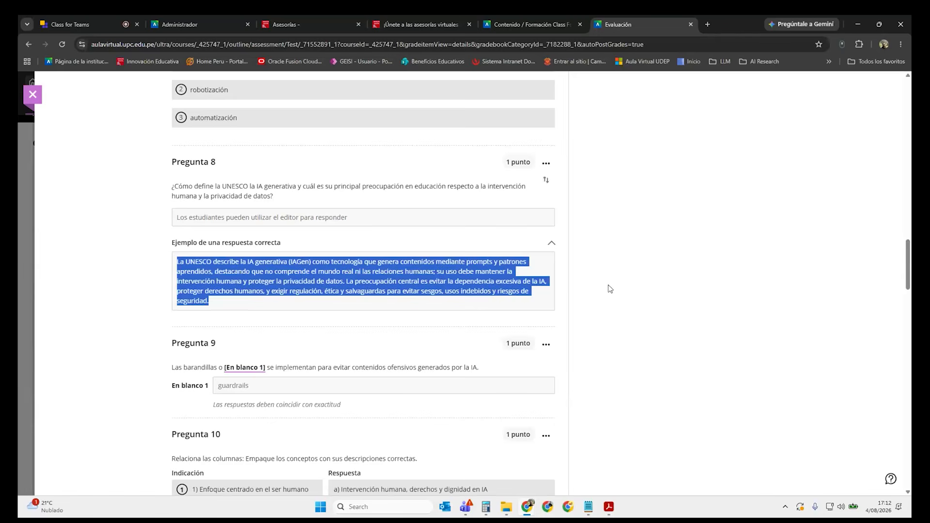
pyautogui.click(651, 290)
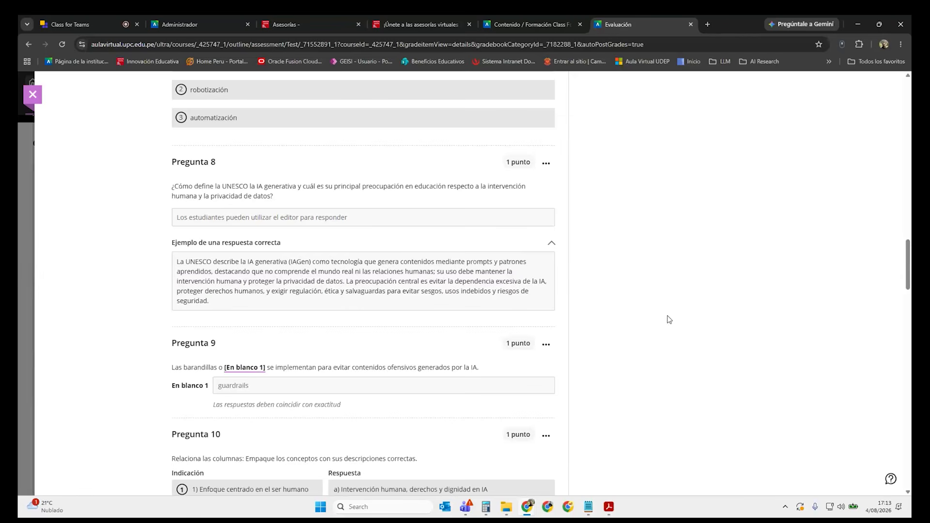
# Review the exam's question content from its beginning and close the evaluation settings without changing anything.
pyautogui.scroll(20, 671, 318)
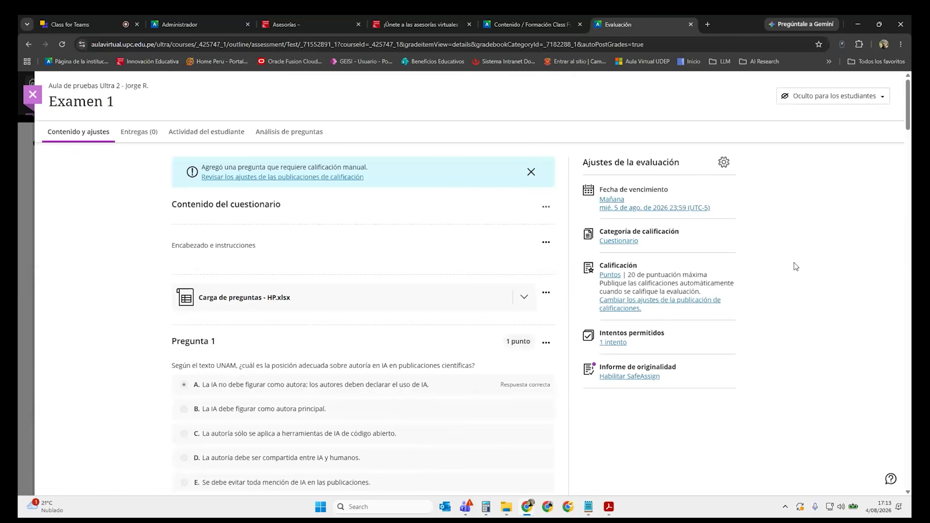
pyautogui.moveTo(911, 109)
pyautogui.mouseDown()
pyautogui.moveTo(910, 453)
pyautogui.moveTo(909, 117)
pyautogui.mouseUp()
pyautogui.scroll(2, 531, 281)
pyautogui.scroll(-3, 341, 289)
pyautogui.scroll(-20, 456, 299)
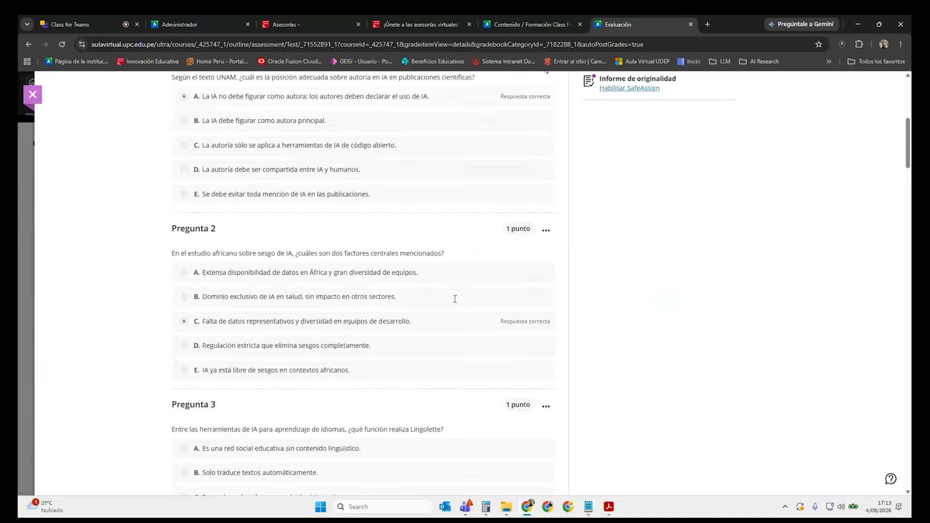
pyautogui.scroll(-11, 455, 299)
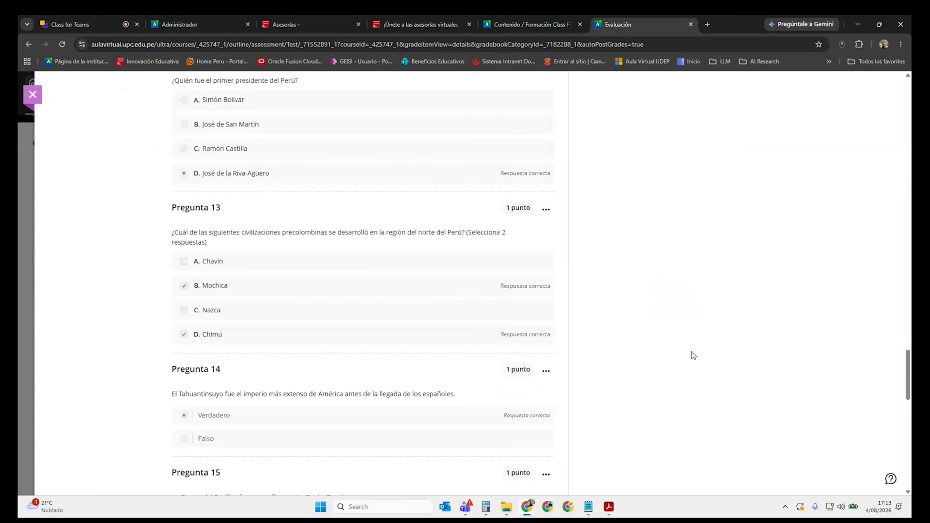
pyautogui.scroll(20, 694, 356)
pyautogui.scroll(20, 693, 356)
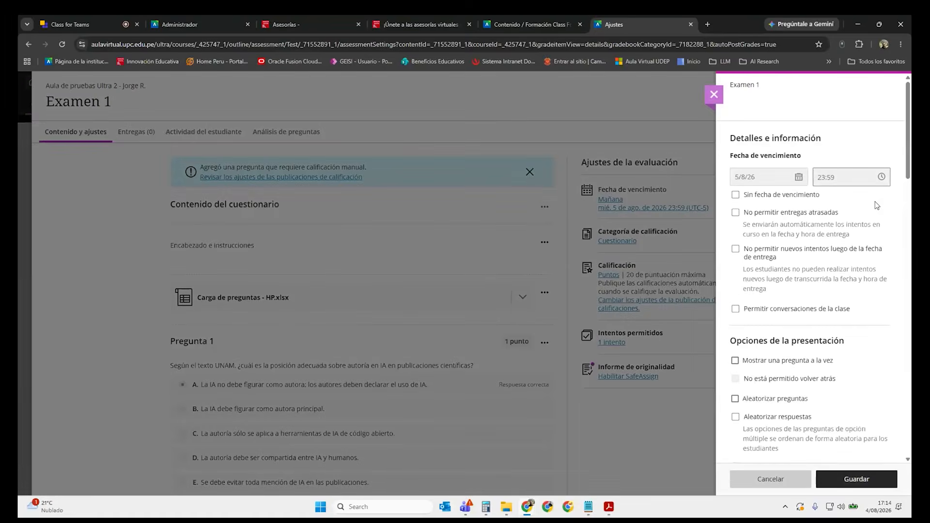
pyautogui.click(715, 97)
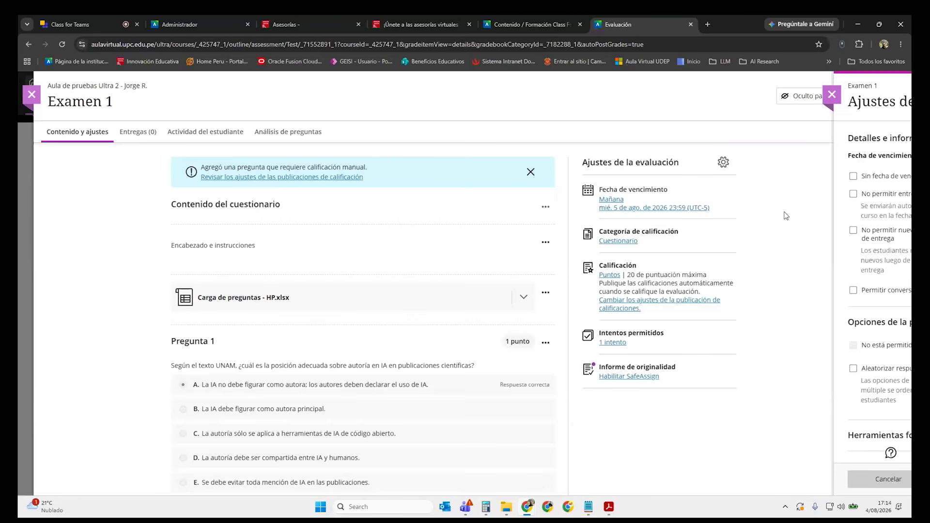
pyautogui.scroll(-4, 708, 334)
pyautogui.scroll(4, 680, 341)
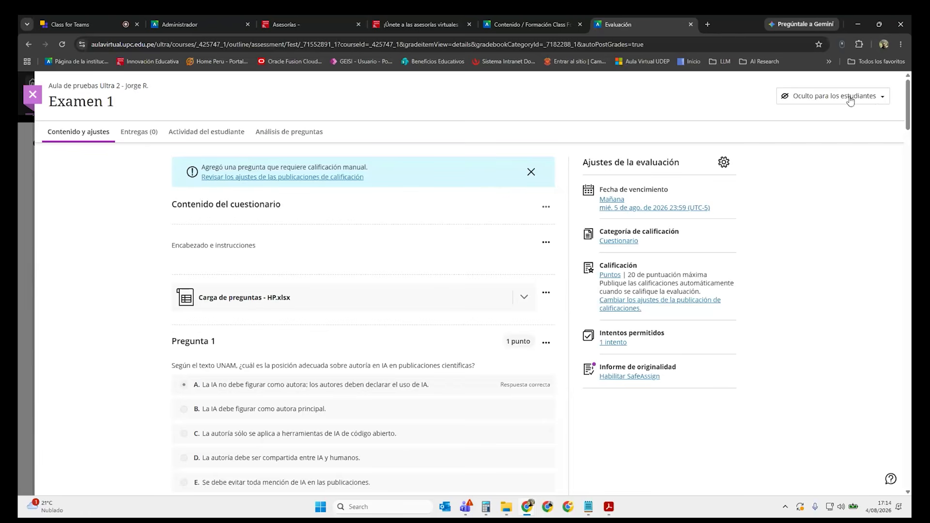
# In the exam's evaluation settings, set the due date to 14/8/26 and try the "Sin fecha de vencimiento" option on and off.
pyautogui.click(724, 162)
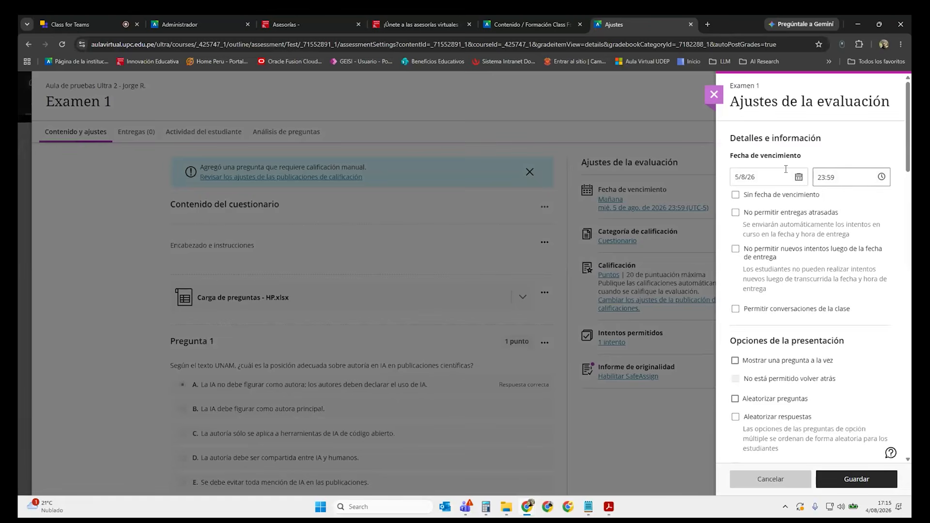
pyautogui.click(798, 178)
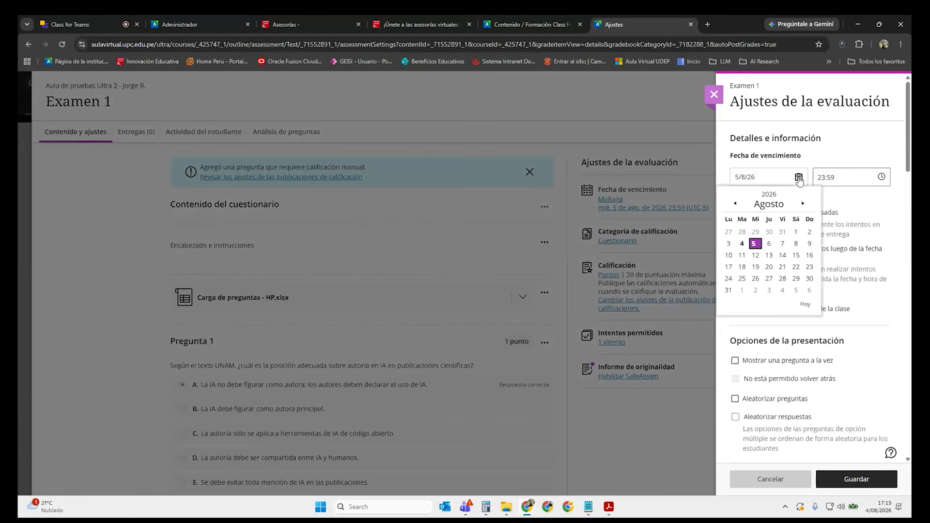
pyautogui.click(783, 257)
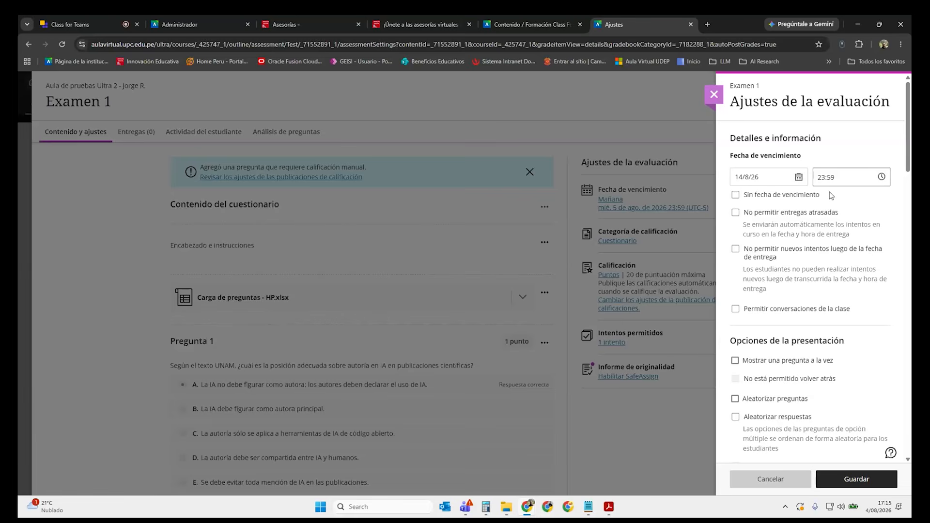
pyautogui.click(735, 195)
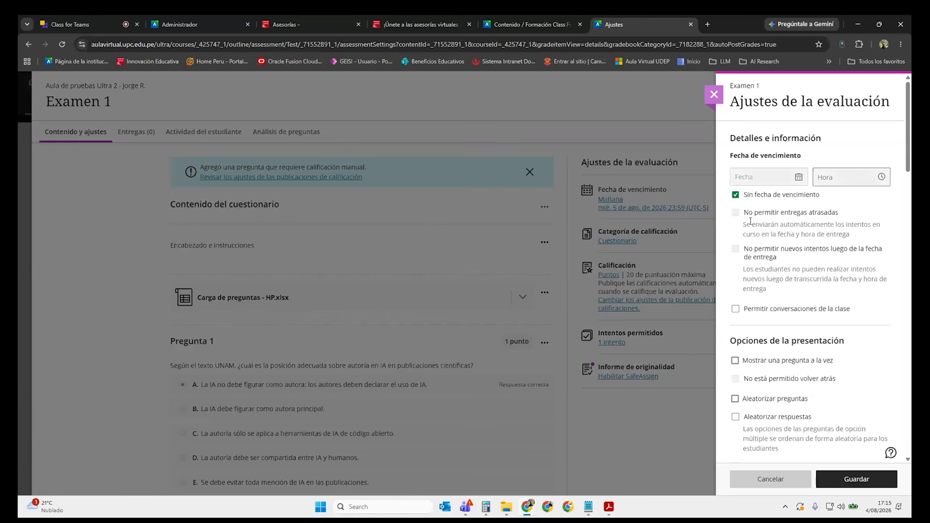
pyautogui.click(736, 194)
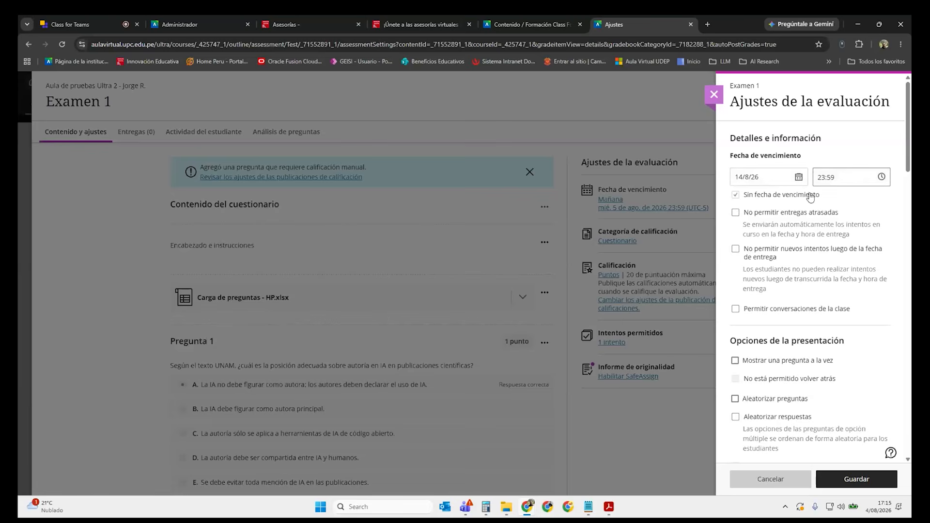
# Enable "No permitir entregas atrasadas", highlighting its note on automatic submission and trying the separate option that blocks new attempts after the due date.
pyautogui.click(768, 214)
pyautogui.click(736, 214)
pyautogui.moveTo(755, 223)
pyautogui.mouseDown()
pyautogui.moveTo(857, 224)
pyautogui.moveTo(761, 233)
pyautogui.moveTo(744, 224)
pyautogui.mouseUp()
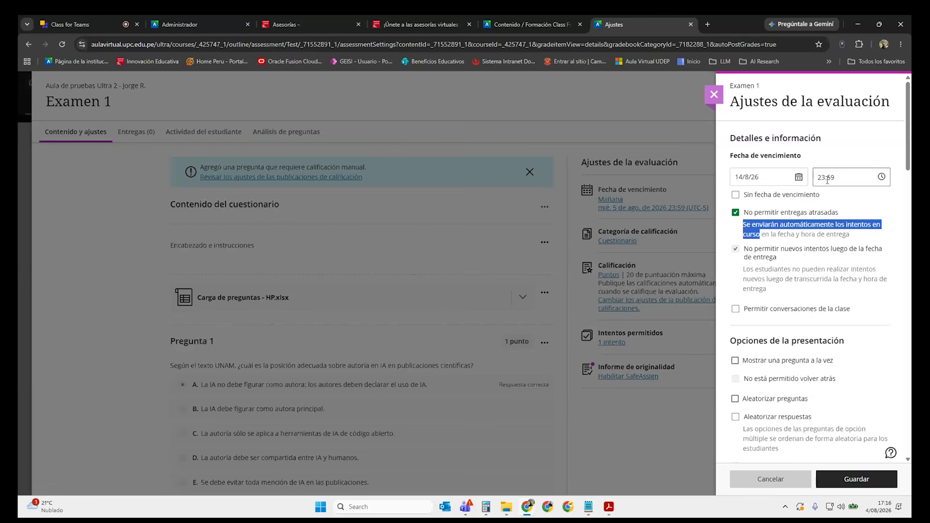
pyautogui.click(790, 223)
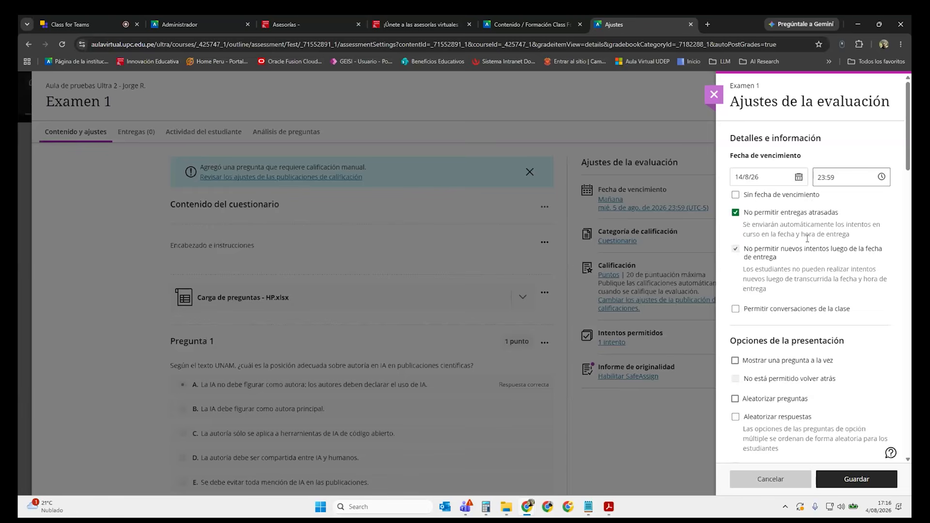
pyautogui.click(736, 214)
pyautogui.click(736, 251)
pyautogui.click(736, 213)
# Enable showing one question at a time, prohibiting going back, and randomizing both questions and answers in the presentation options.
pyautogui.scroll(-2, 800, 249)
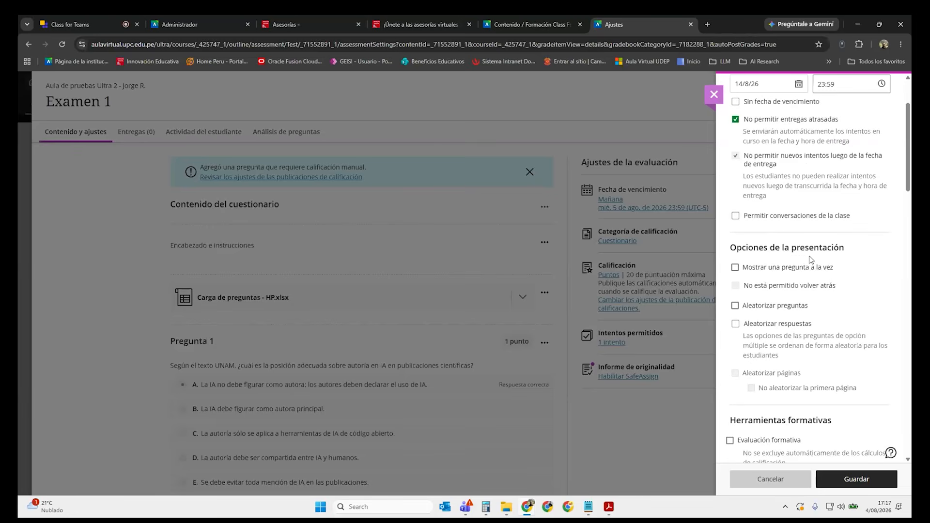
pyautogui.moveTo(735, 252); pyautogui.dragTo(840, 253)
pyautogui.click(840, 253)
pyautogui.click(736, 268)
pyautogui.click(737, 287)
pyautogui.click(735, 306)
pyautogui.click(736, 324)
# Examine the grading and submission settings, highlighting the category and allowed-attempts labels and viewing the available grade categories.
pyautogui.scroll(-3, 795, 291)
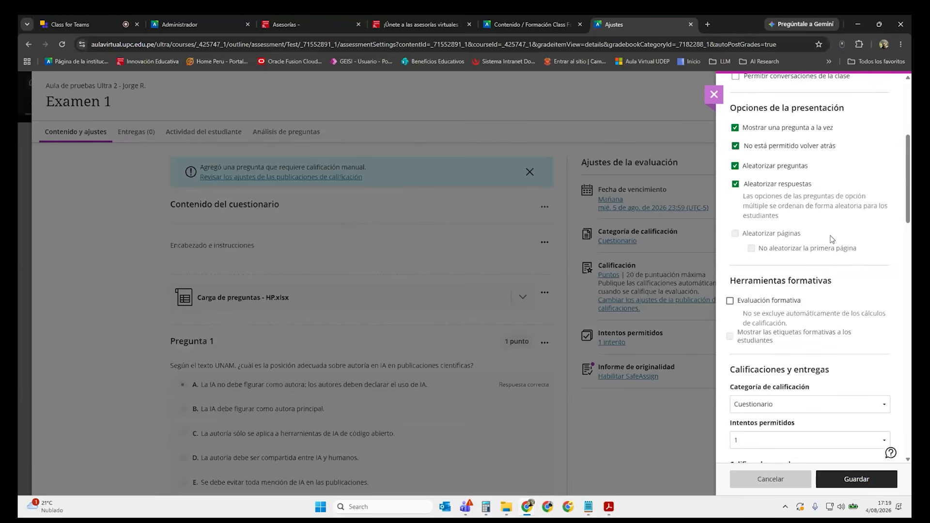
pyautogui.scroll(1, 814, 228)
pyautogui.scroll(-3, 824, 228)
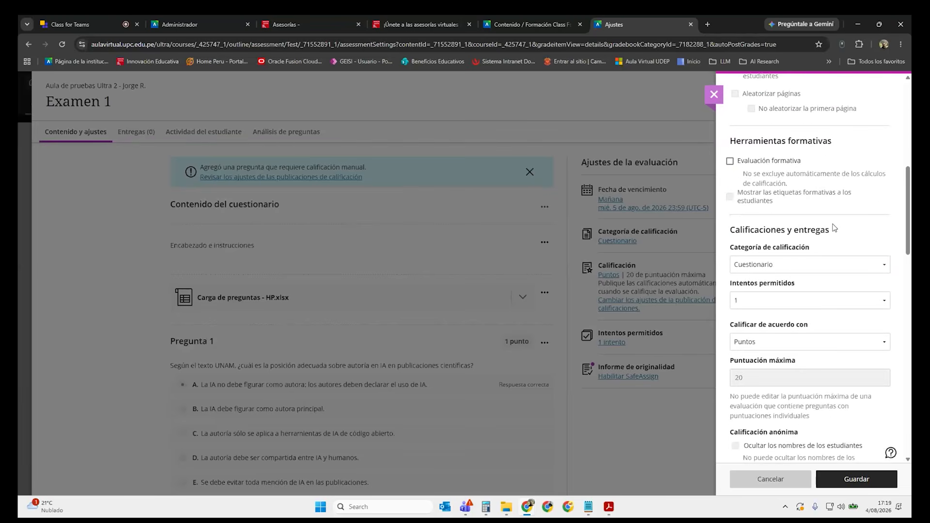
pyautogui.moveTo(734, 249); pyautogui.dragTo(802, 251)
pyautogui.moveTo(749, 282); pyautogui.dragTo(791, 284)
pyautogui.click(784, 284)
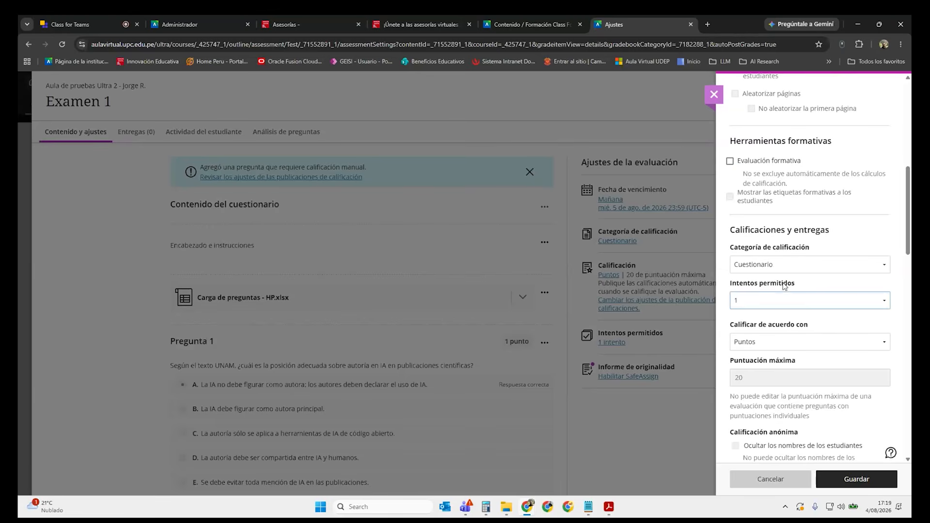
pyautogui.click(760, 269)
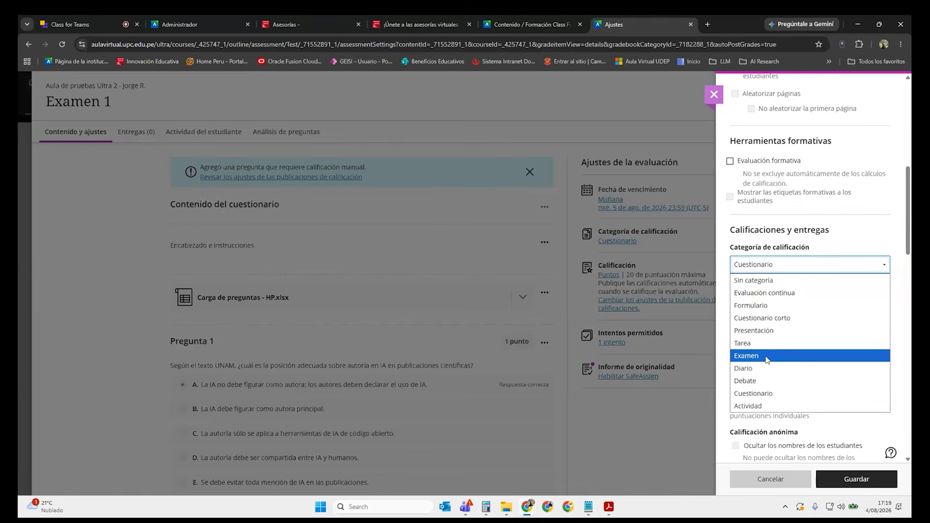
pyautogui.click(835, 233)
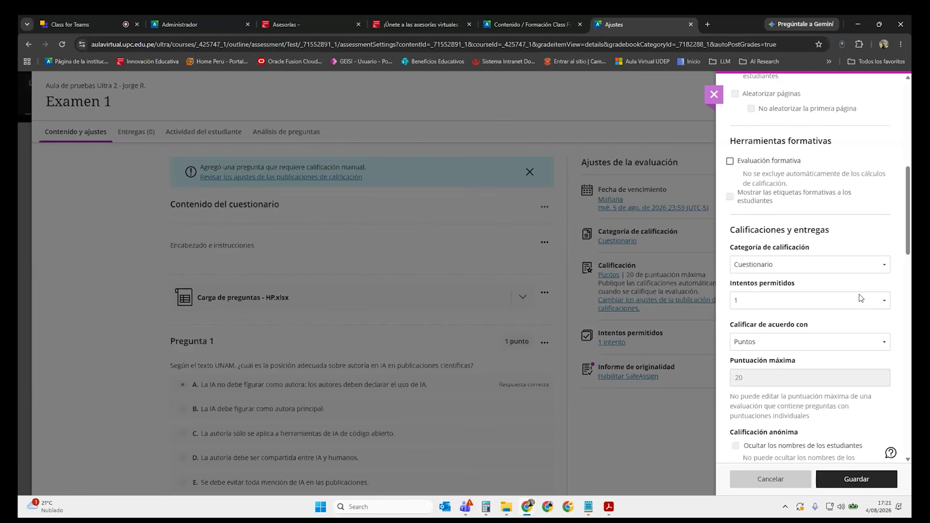
# Set the exam's allowed attempts to 3 and view the choices for which attempts to grade.
pyautogui.click(790, 301)
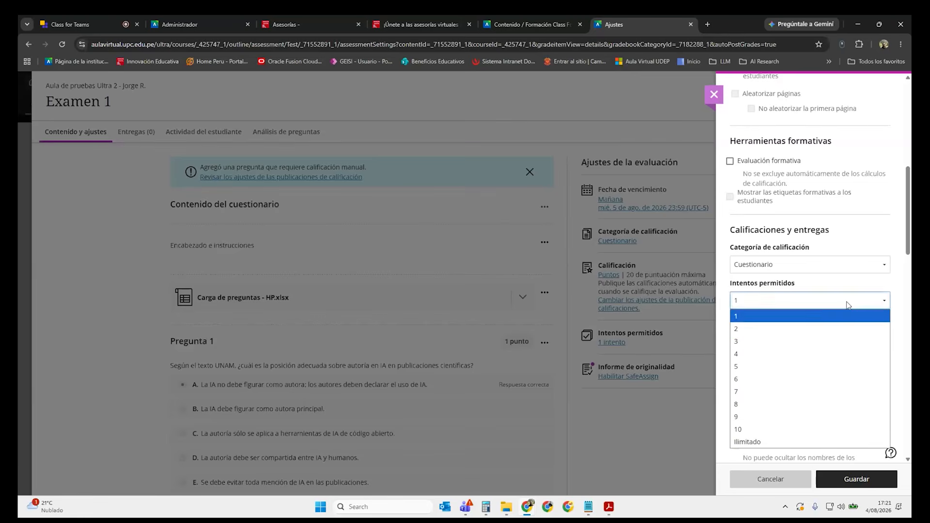
pyautogui.click(766, 342)
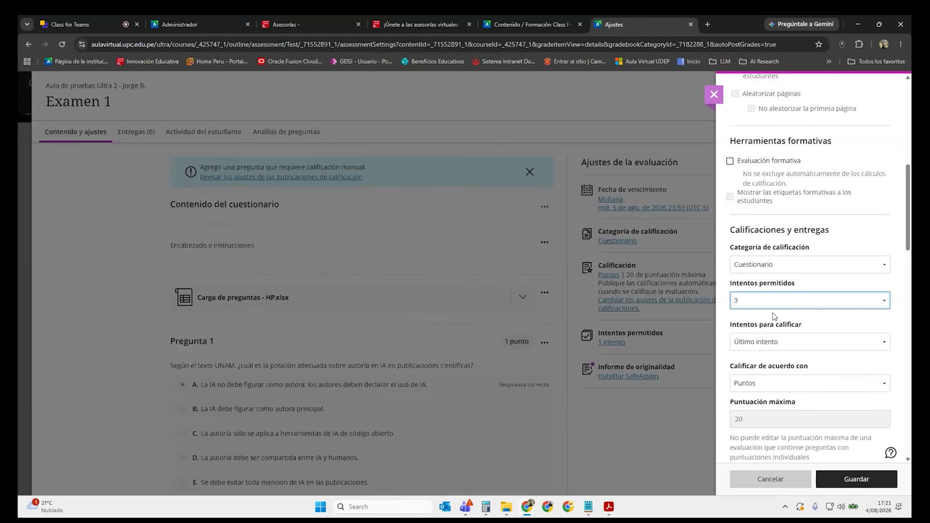
pyautogui.click(794, 342)
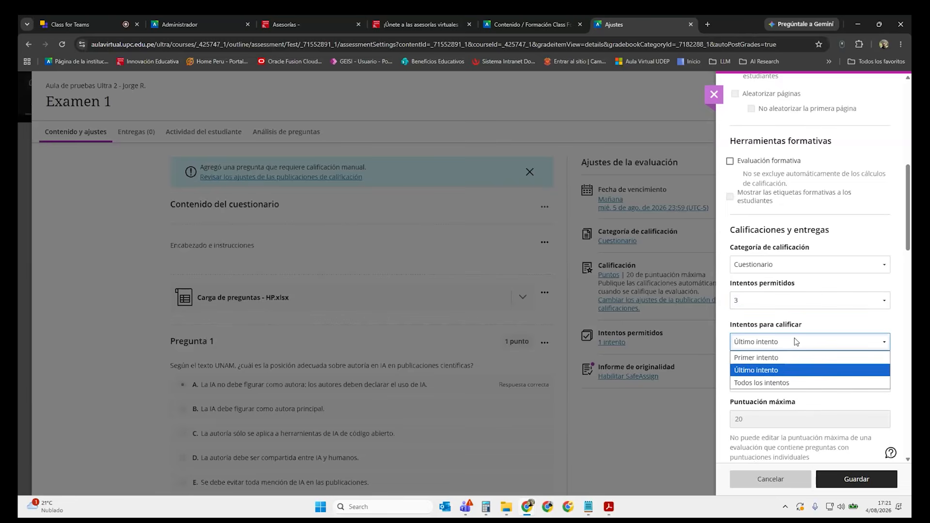
pyautogui.click(866, 319)
pyautogui.click(799, 345)
pyautogui.click(836, 316)
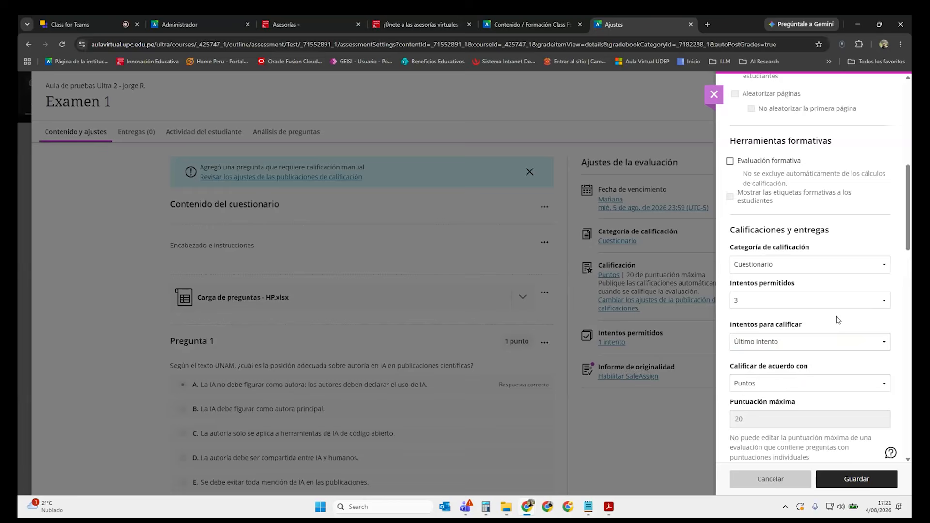
# Examine the choices offered for the grading schema, the grade category and the attempts to grade.
pyautogui.scroll(-2, 836, 316)
pyautogui.scroll(1, 814, 338)
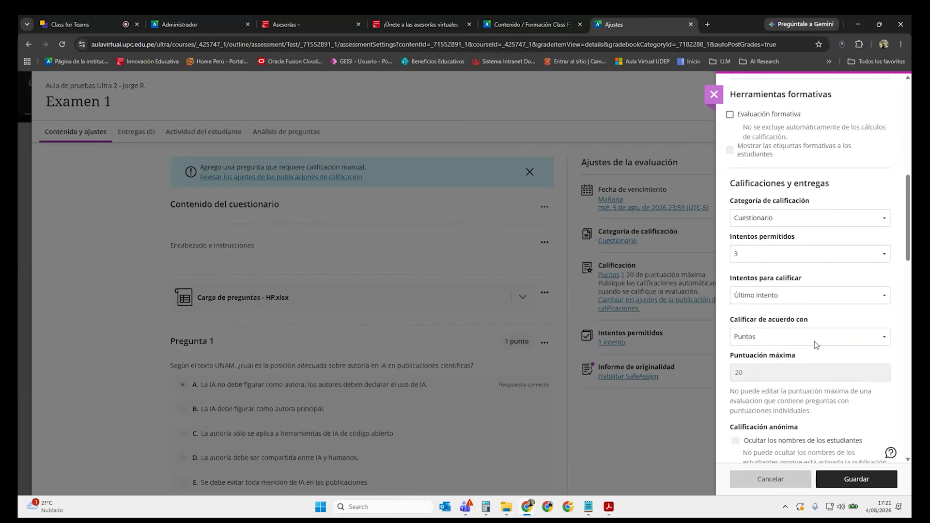
pyautogui.click(815, 342)
pyautogui.click(838, 334)
pyautogui.click(818, 221)
pyautogui.click(817, 217)
pyautogui.click(800, 293)
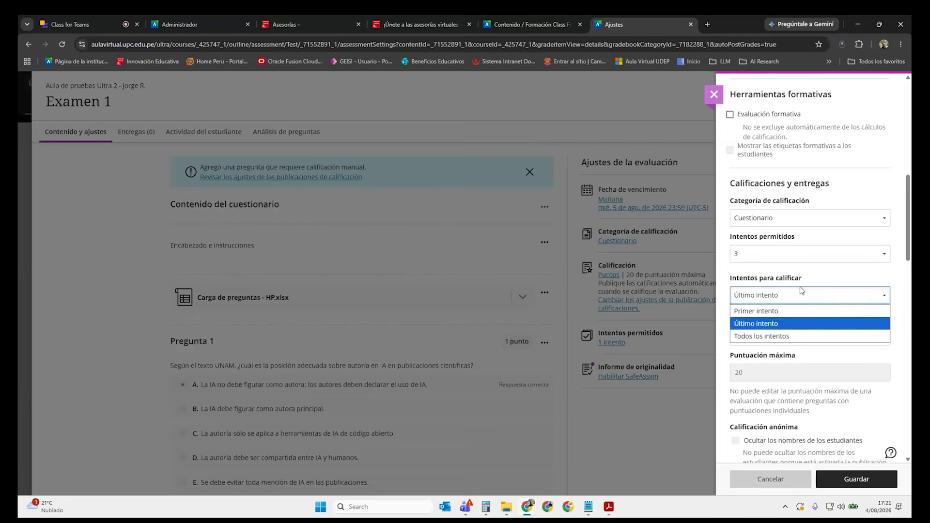
pyautogui.click(801, 291)
pyautogui.scroll(-2, 804, 293)
pyautogui.scroll(2, 809, 295)
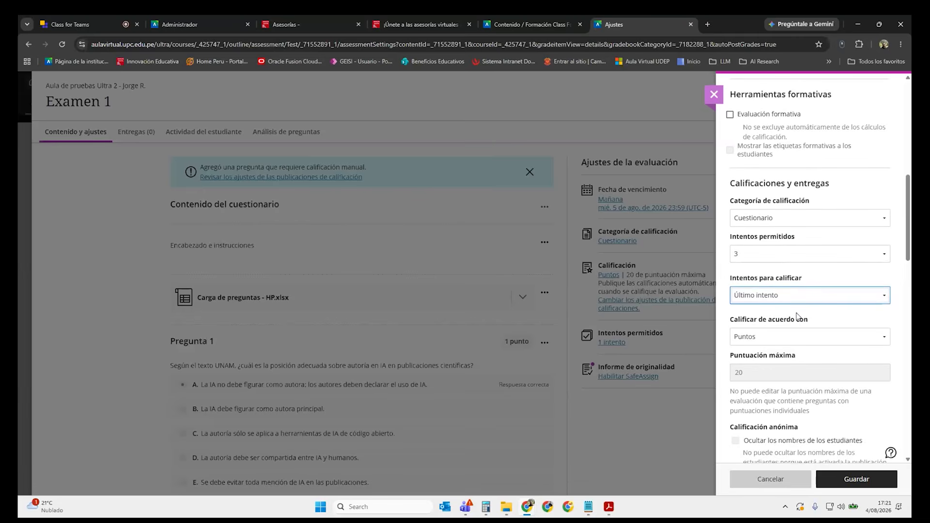
# Set the exam's grade category to Examen and view the choices for the attempts to grade.
pyautogui.click(801, 300)
pyautogui.click(776, 219)
pyautogui.click(761, 309)
pyautogui.click(800, 295)
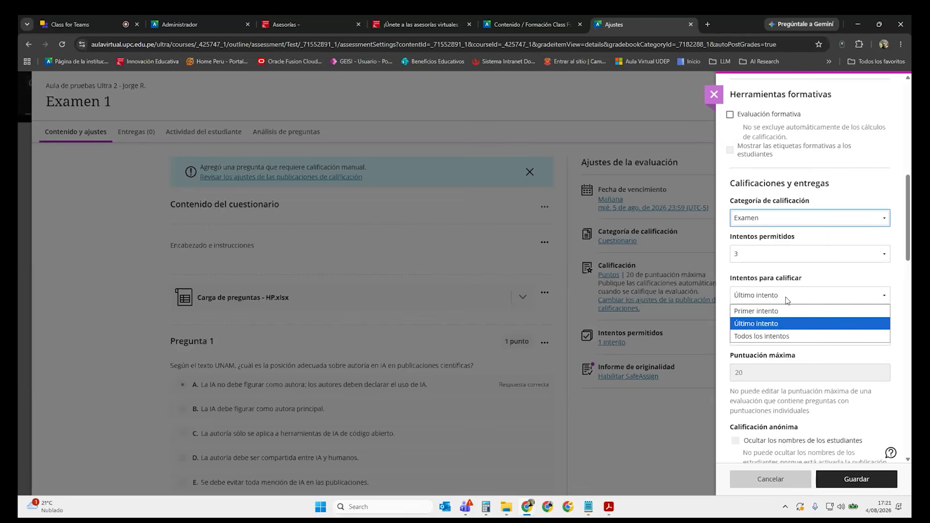
# Set the exam's allowed attempts to 2 and choose Último intento as the attempt to grade.
pyautogui.click(808, 254)
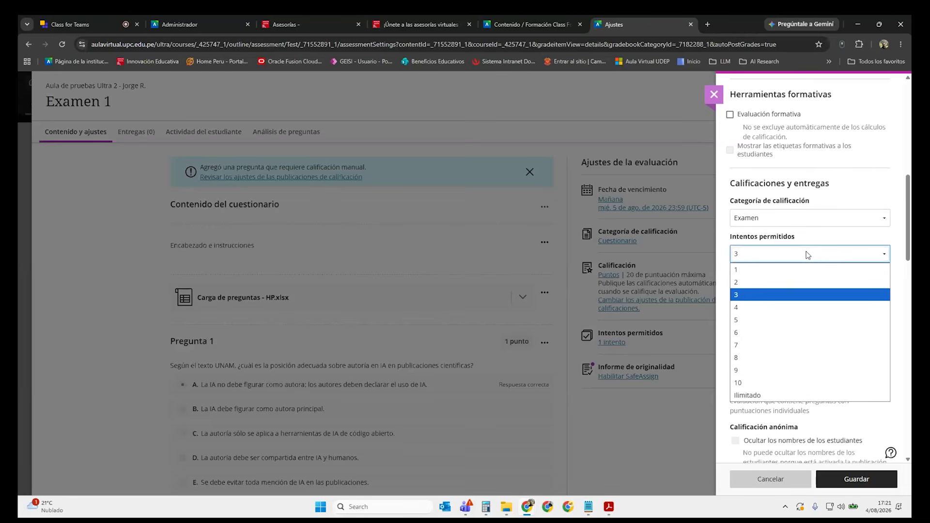
pyautogui.click(785, 282)
pyautogui.click(802, 293)
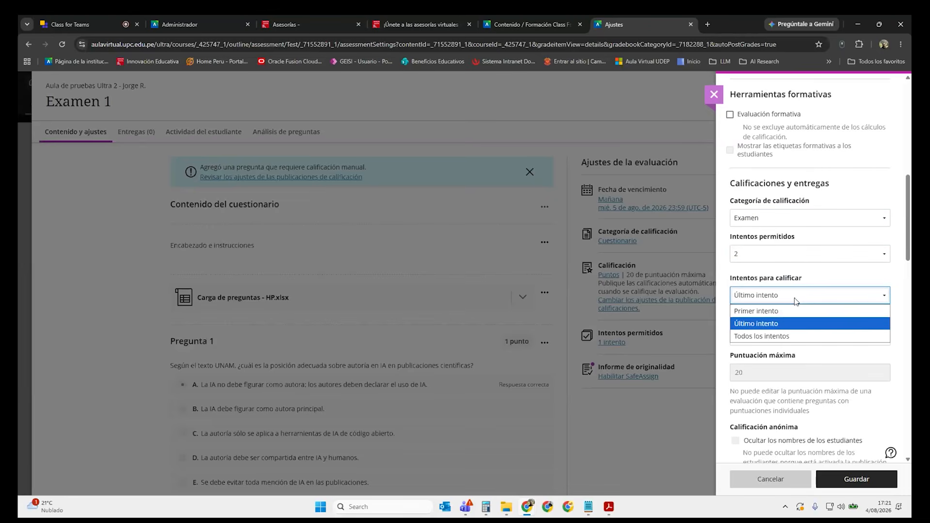
pyautogui.click(796, 308)
pyautogui.click(796, 300)
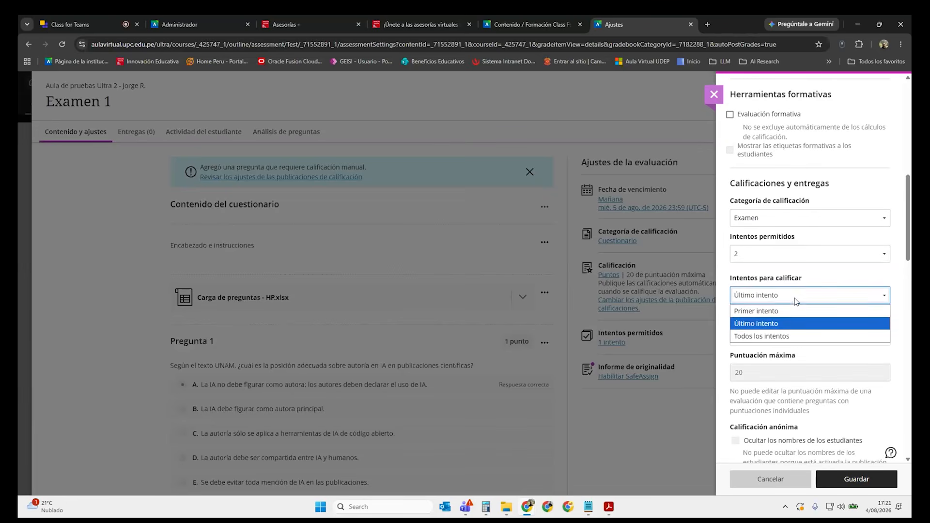
pyautogui.click(785, 328)
# View the grading schema choices, keep Puntos, and save the exam settings.
pyautogui.click(787, 336)
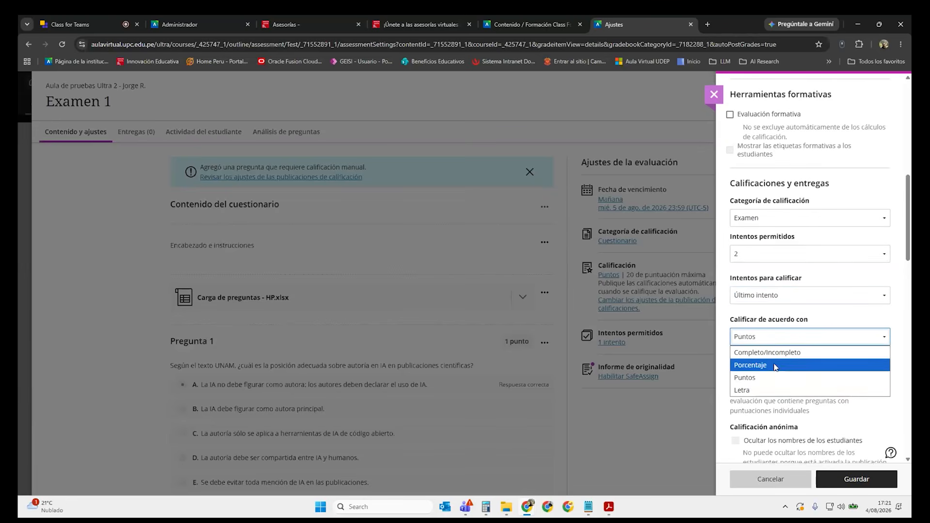
pyautogui.click(861, 404)
pyautogui.scroll(-4, 861, 403)
pyautogui.scroll(3, 859, 365)
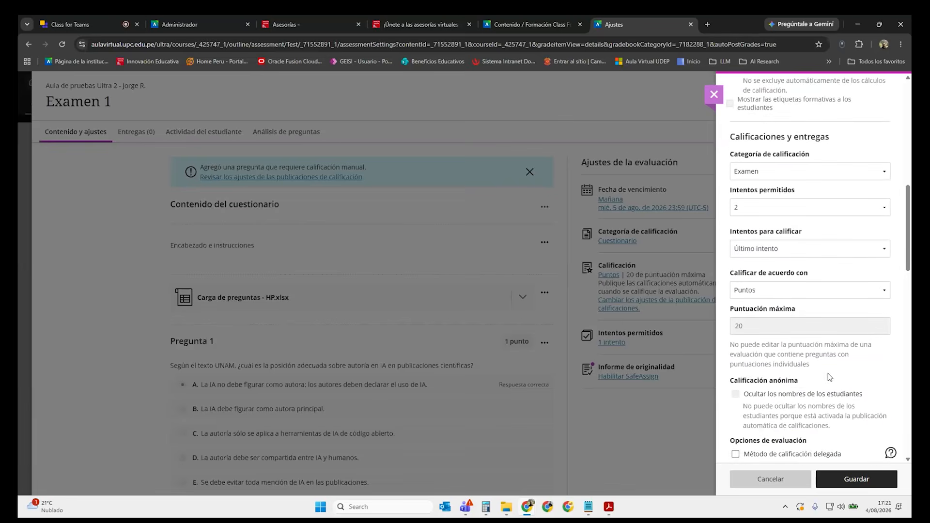
pyautogui.scroll(1, 806, 480)
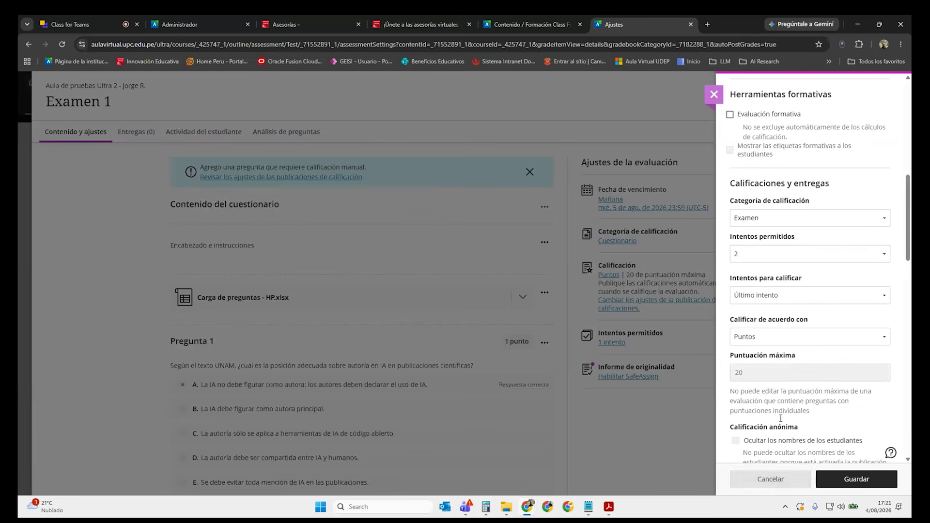
pyautogui.click(865, 484)
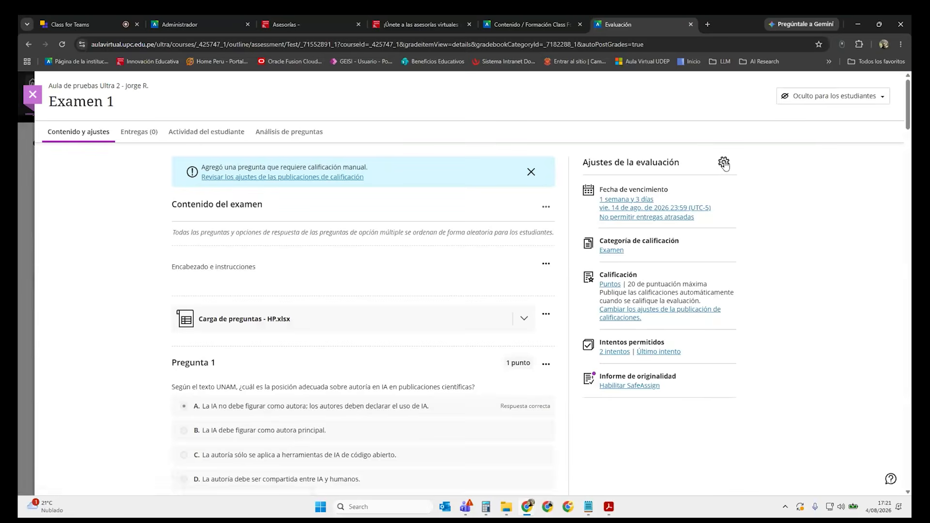
pyautogui.click(737, 258)
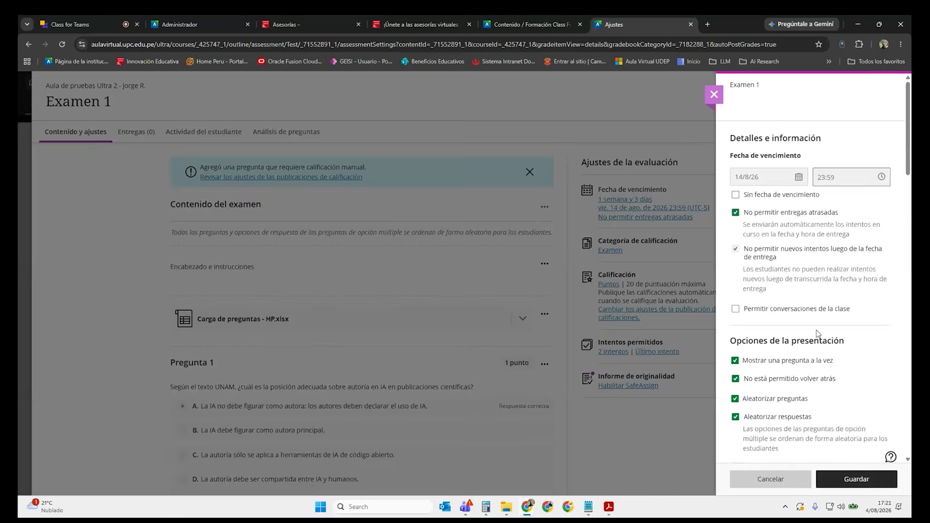
pyautogui.scroll(-5, 822, 322)
pyautogui.scroll(-4, 823, 322)
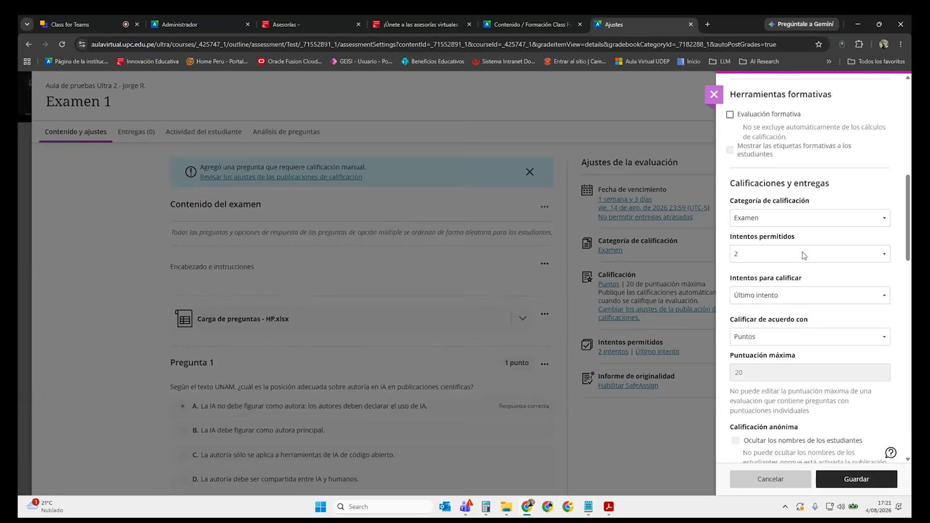
pyautogui.click(804, 256)
pyautogui.click(773, 294)
pyautogui.click(800, 217)
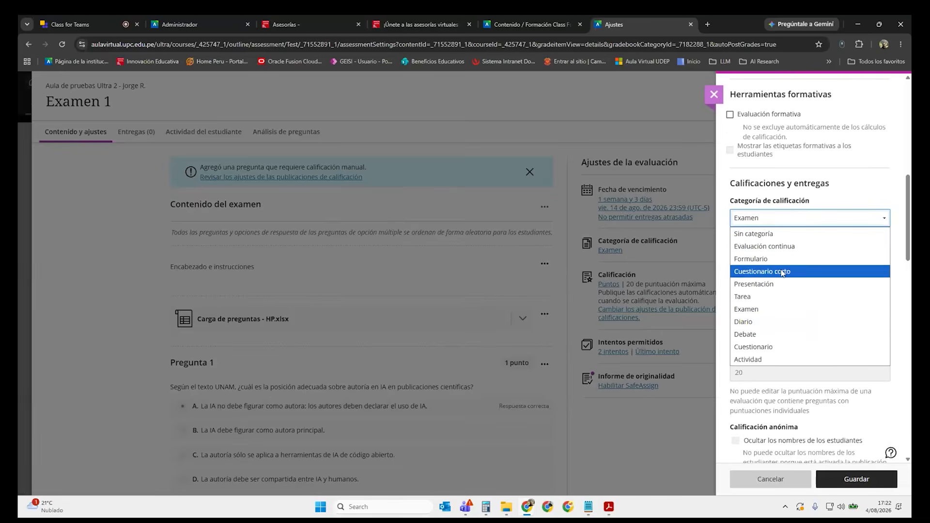
pyautogui.click(772, 347)
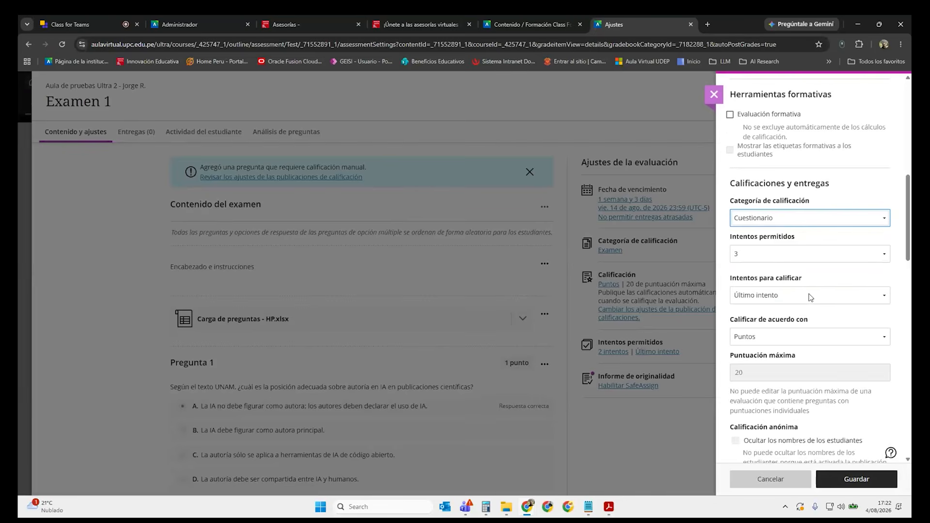
pyautogui.click(812, 298)
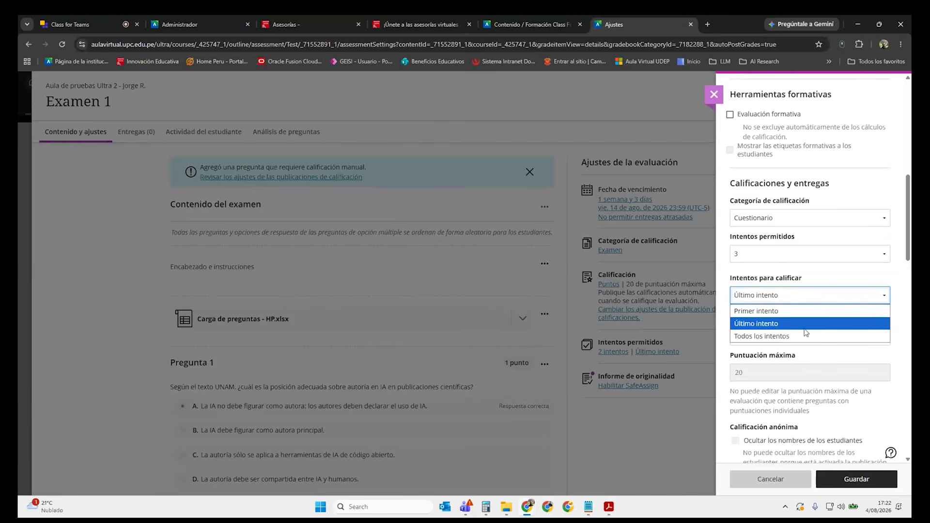
pyautogui.click(778, 485)
pyautogui.doubleClick(778, 485)
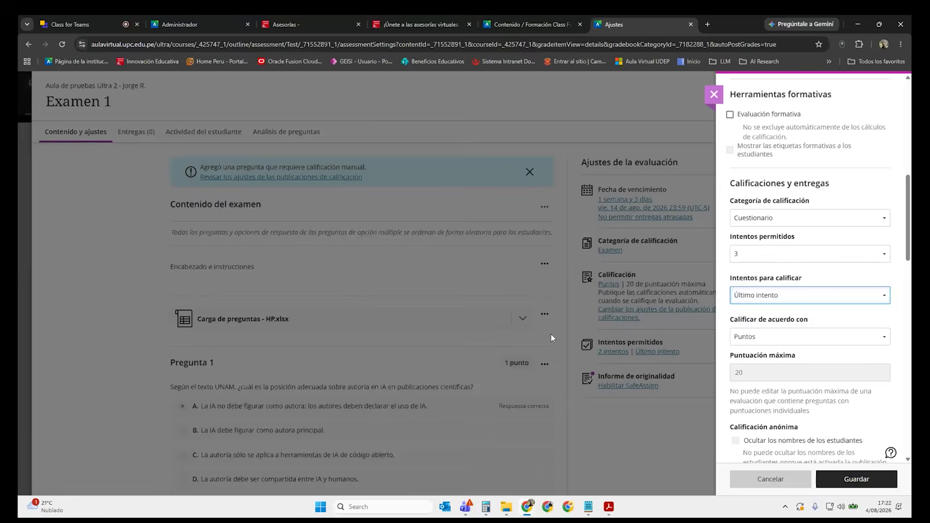
pyautogui.click(753, 479)
# Delete question 8, the essay question on how UNESCO defines generative AI, from the exam.
pyautogui.click(545, 210)
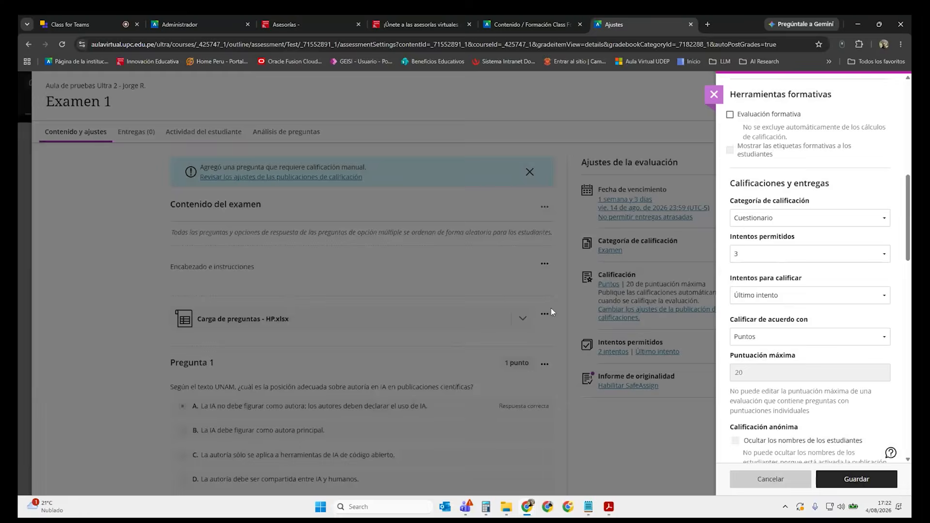
pyautogui.scroll(-8, 519, 273)
pyautogui.scroll(5, 519, 273)
pyautogui.scroll(-6, 519, 273)
pyautogui.scroll(-15, 519, 274)
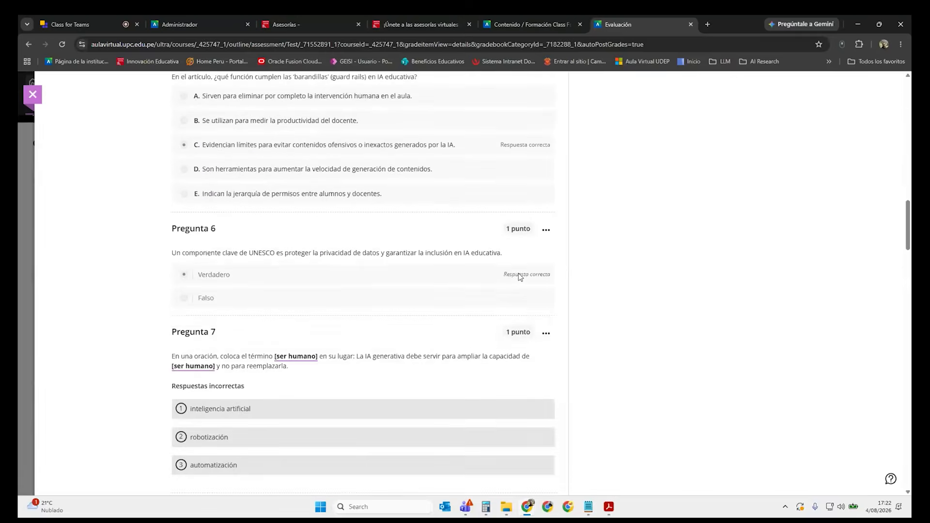
pyautogui.scroll(-2, 518, 273)
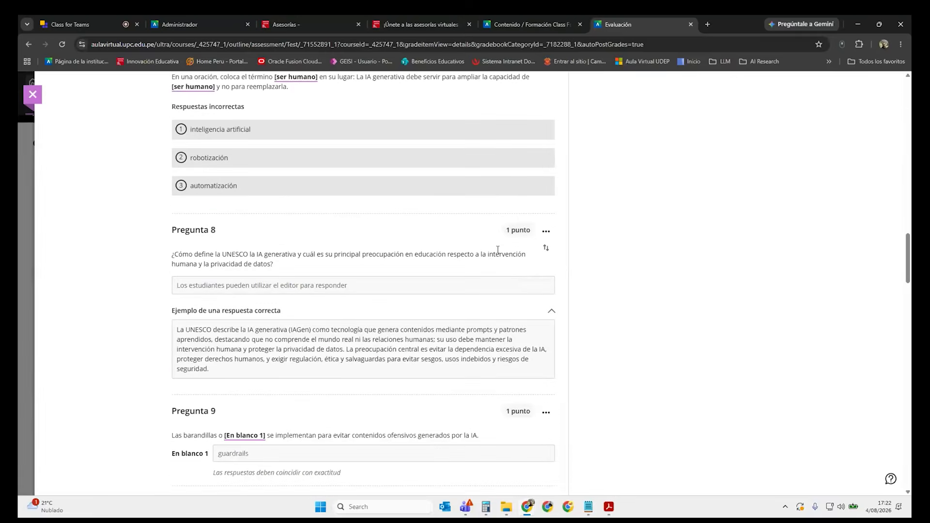
pyautogui.click(547, 232)
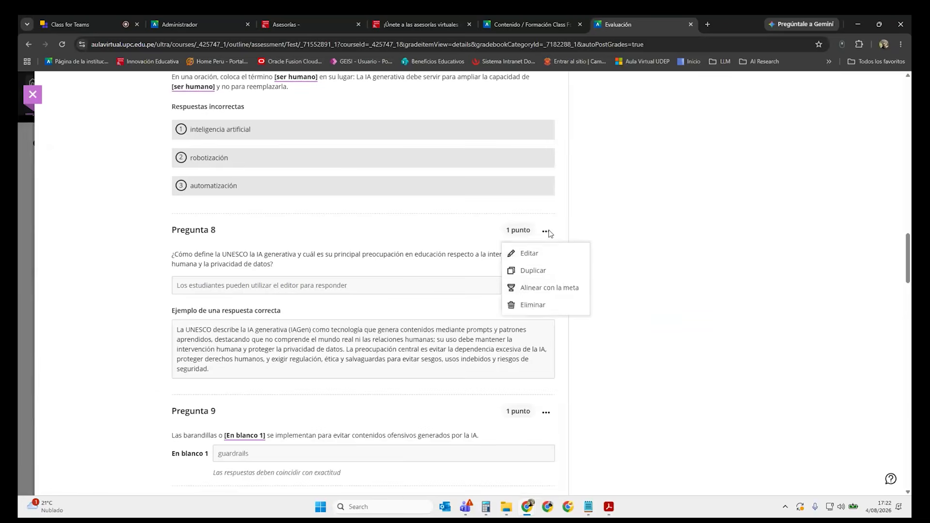
pyautogui.click(549, 304)
pyautogui.click(507, 315)
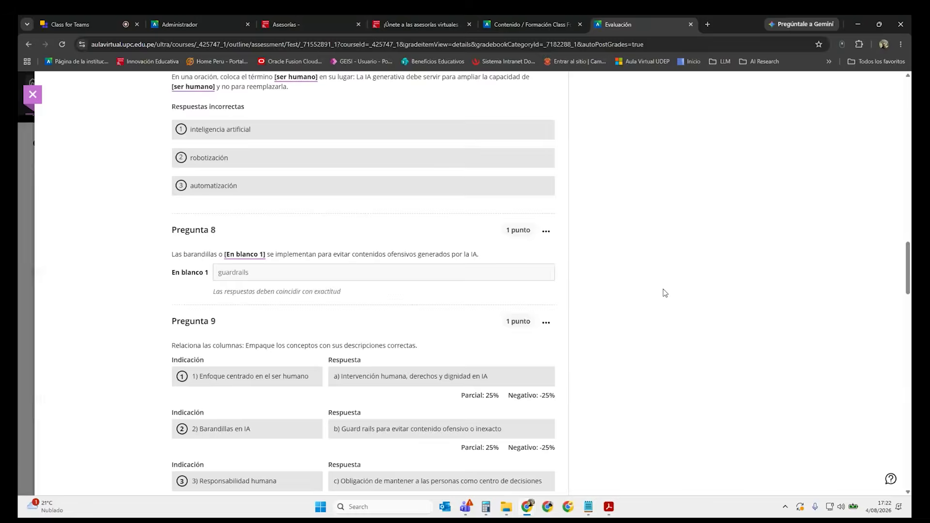
# Delete question 16, the essay question on Ramón Castilla's reforms, from the exam.
pyautogui.scroll(-15, 601, 329)
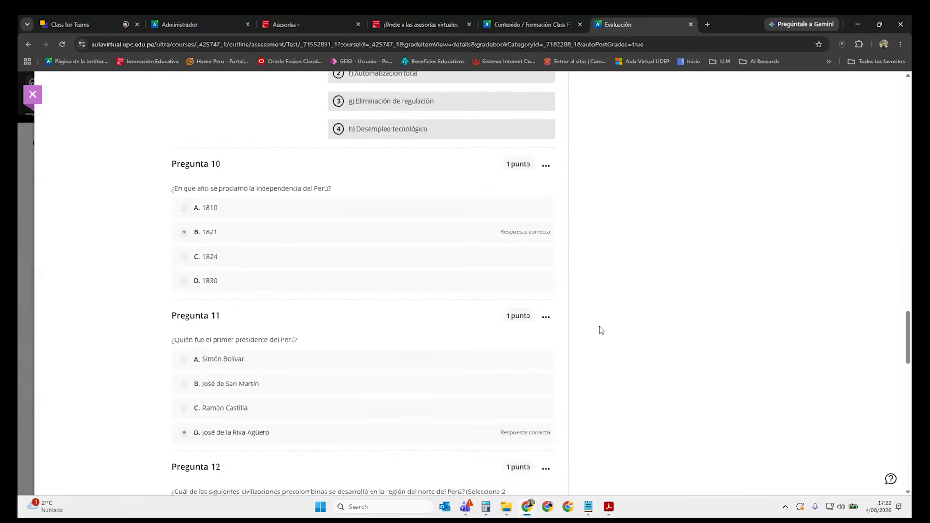
pyautogui.scroll(-10, 599, 328)
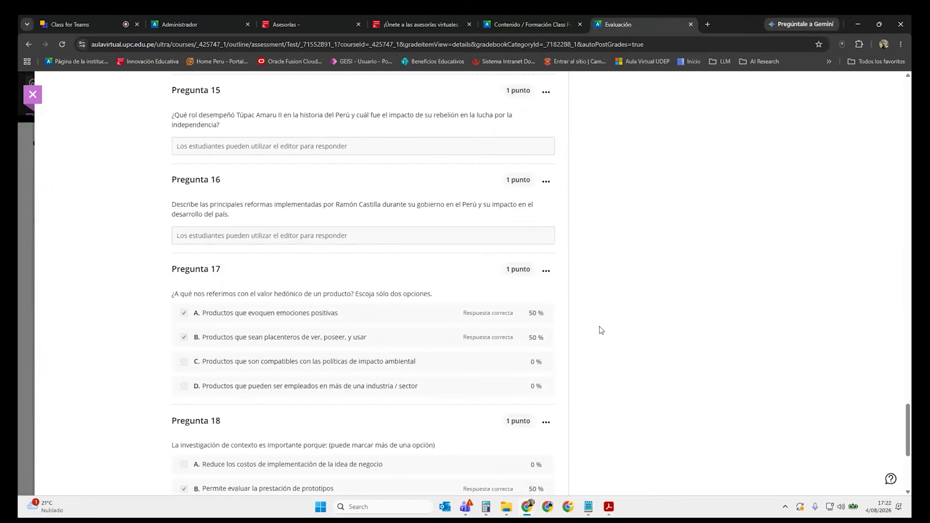
pyautogui.click(546, 181)
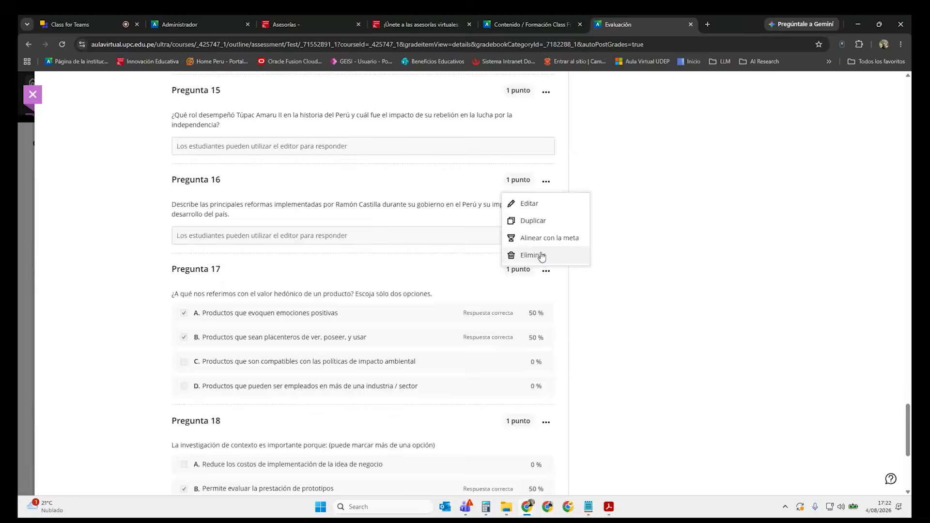
pyautogui.click(543, 255)
pyautogui.click(518, 315)
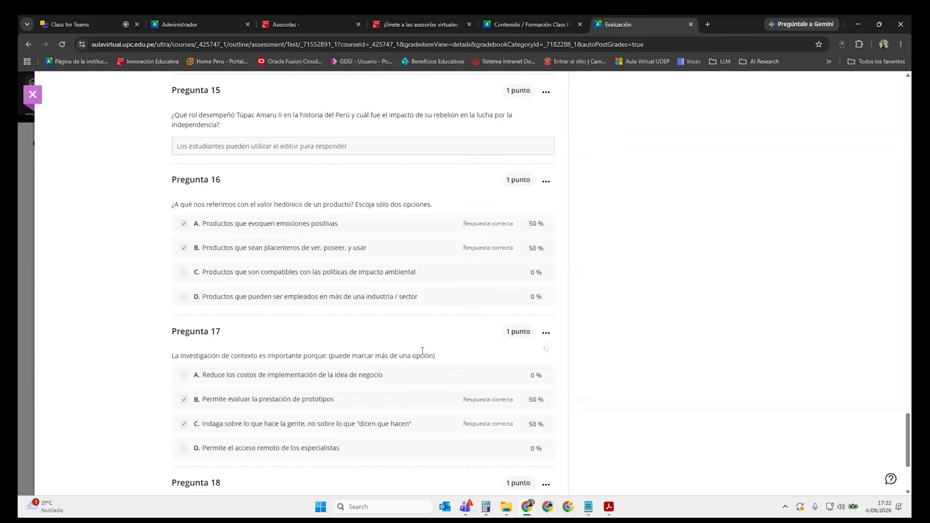
# Start reusing questions at the end of the exam and filter the sources to the DCU question bank and the bank listed directly below it.
pyautogui.scroll(-3, 451, 345)
pyautogui.scroll(2, 380, 369)
pyautogui.scroll(-2, 376, 370)
pyautogui.click(364, 426)
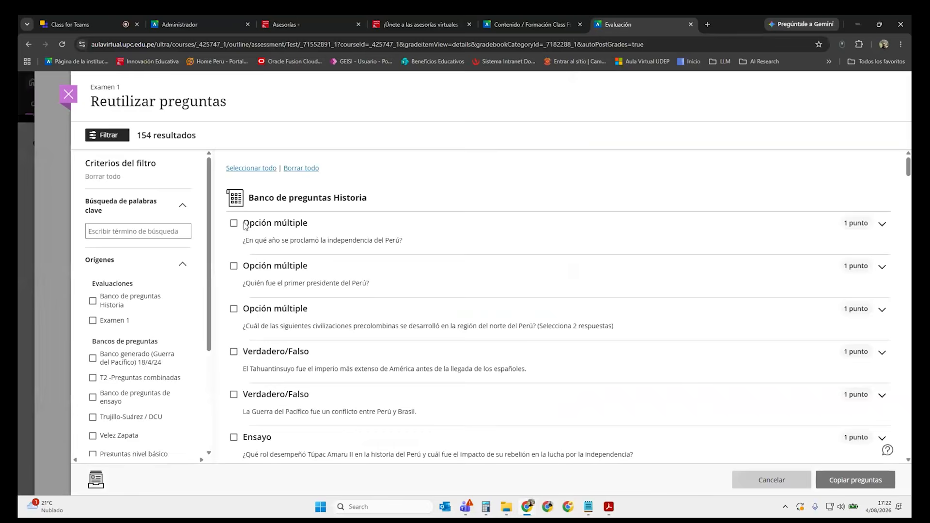
pyautogui.scroll(-3, 146, 300)
pyautogui.click(124, 278)
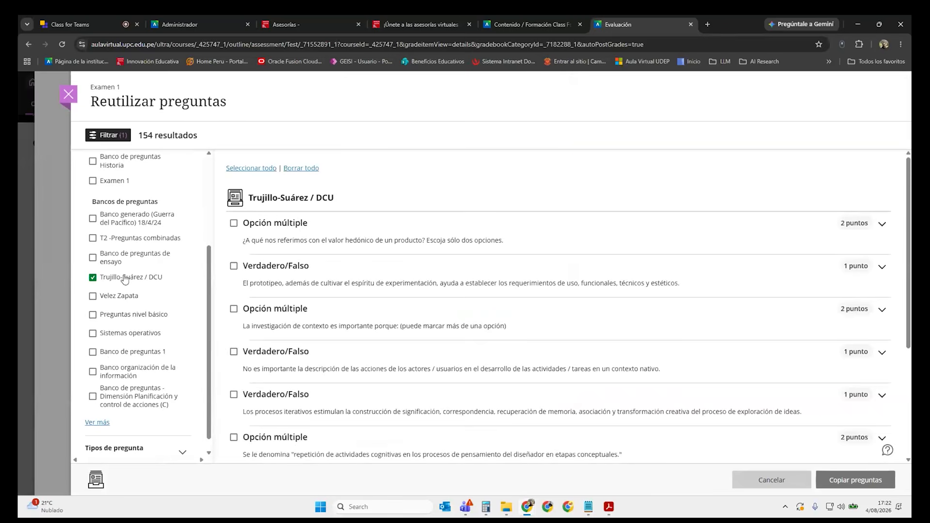
pyautogui.click(121, 296)
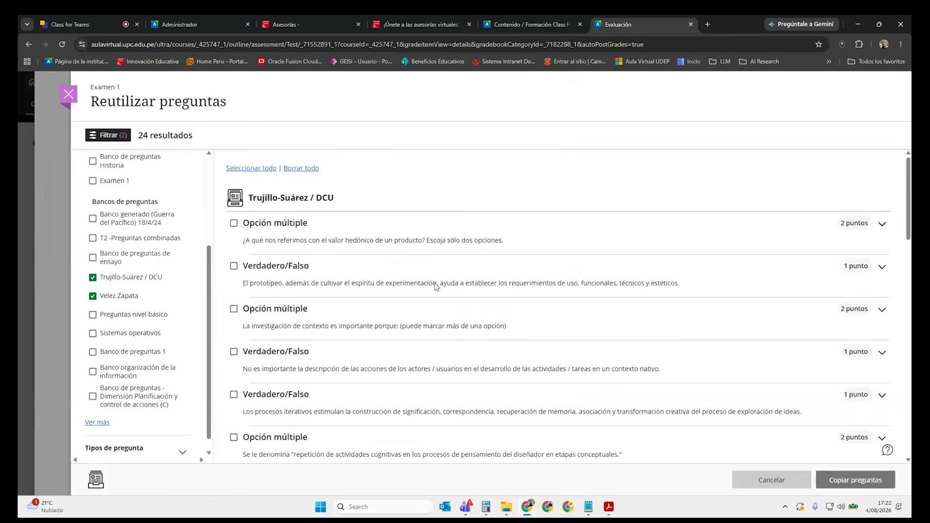
# Copy the Verdadero/Falso question on prototyping and the Opción múltiple question on a product's hedonic value into the exam.
pyautogui.click(234, 266)
pyautogui.click(233, 223)
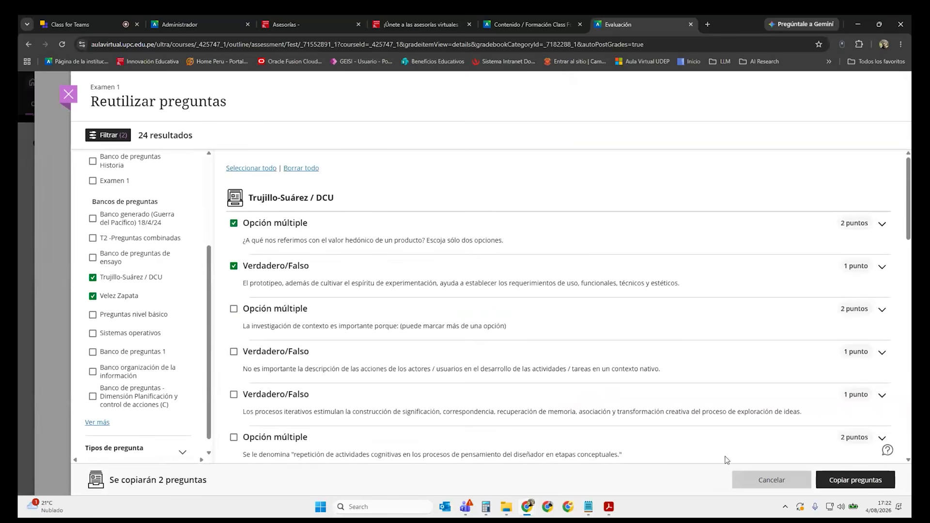
pyautogui.click(855, 480)
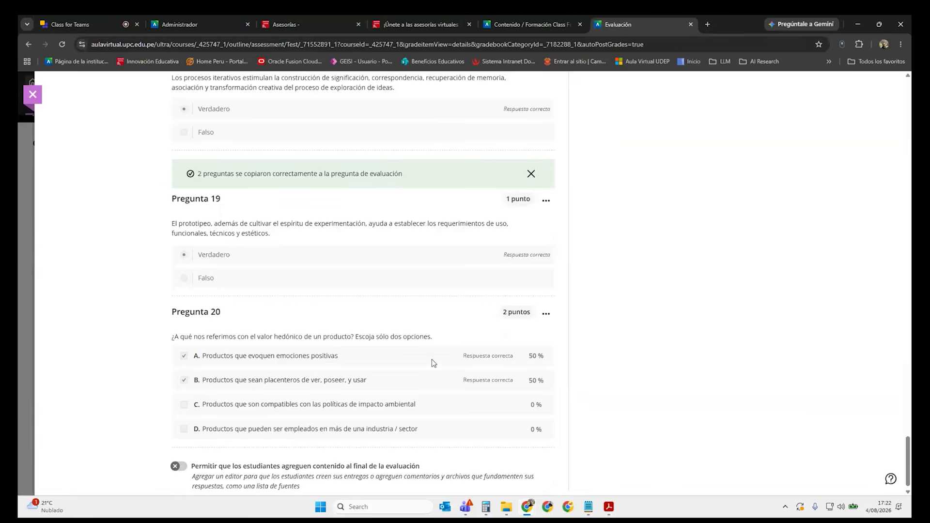
# Set the value of question 20, the one on a product's hedonic value, to 1 point and save the question.
pyautogui.scroll(-1, 434, 363)
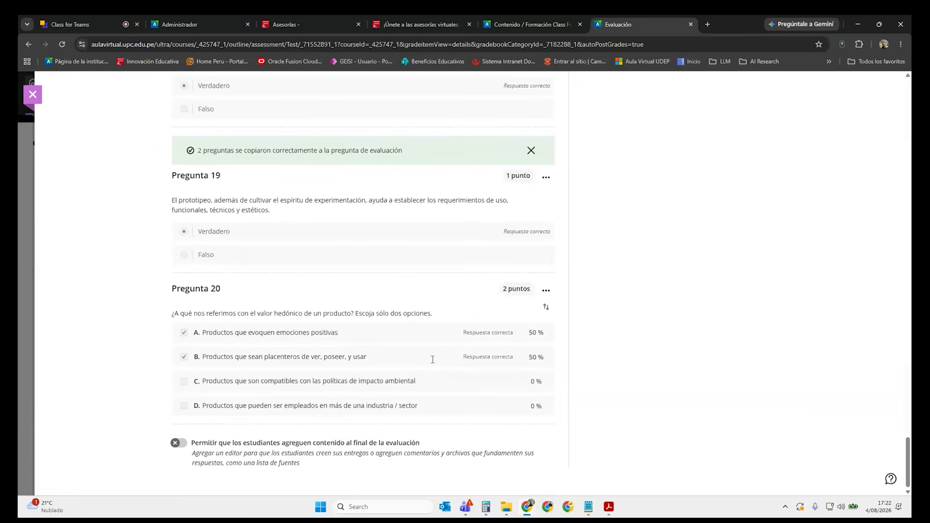
pyautogui.click(545, 291)
pyautogui.click(527, 312)
pyautogui.scroll(-3, 488, 342)
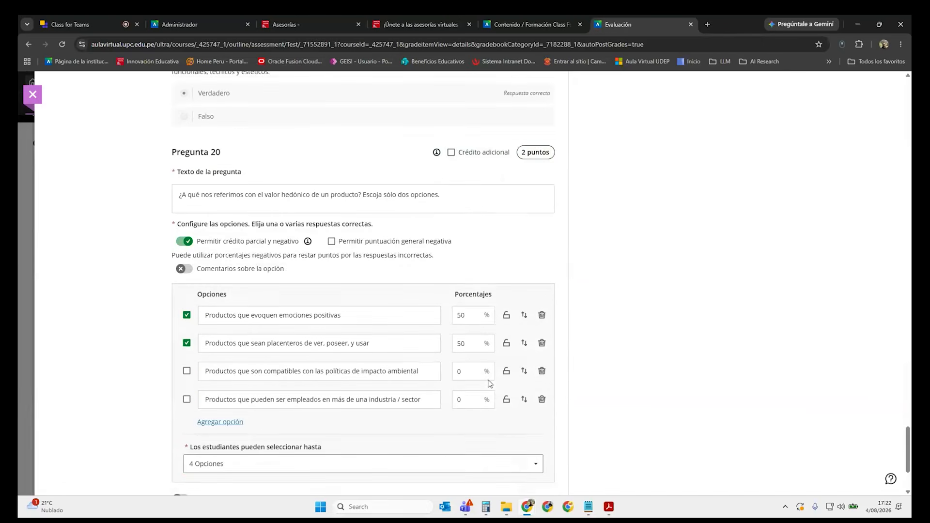
pyautogui.click(526, 155)
pyautogui.press('BackSpace')
pyautogui.scroll(-2, 514, 291)
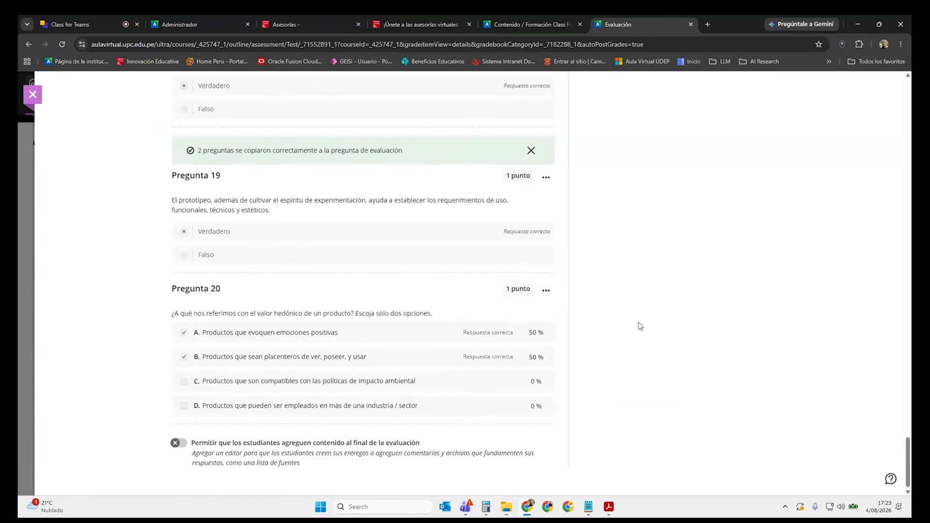
# Dismiss the copied-questions message and the manual-grading notice, and look over the exam's first questions.
pyautogui.click(531, 150)
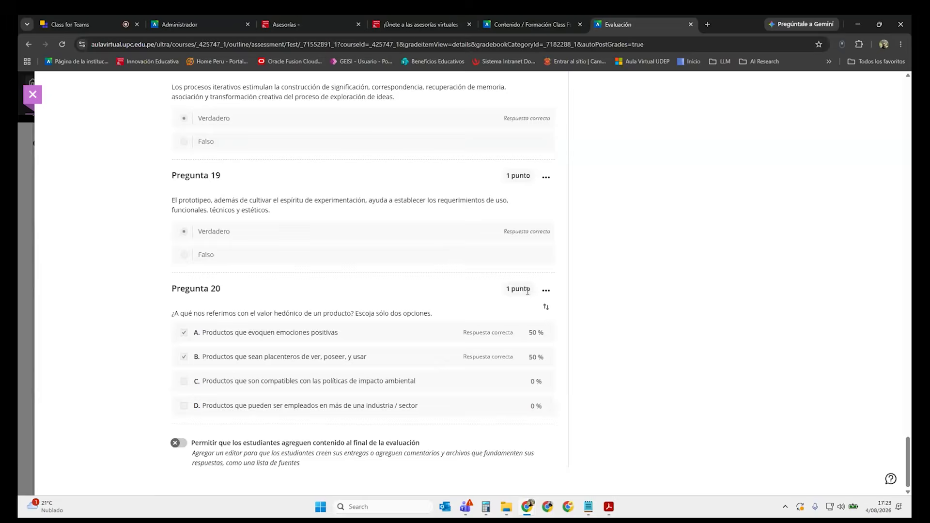
pyautogui.scroll(20, 803, 314)
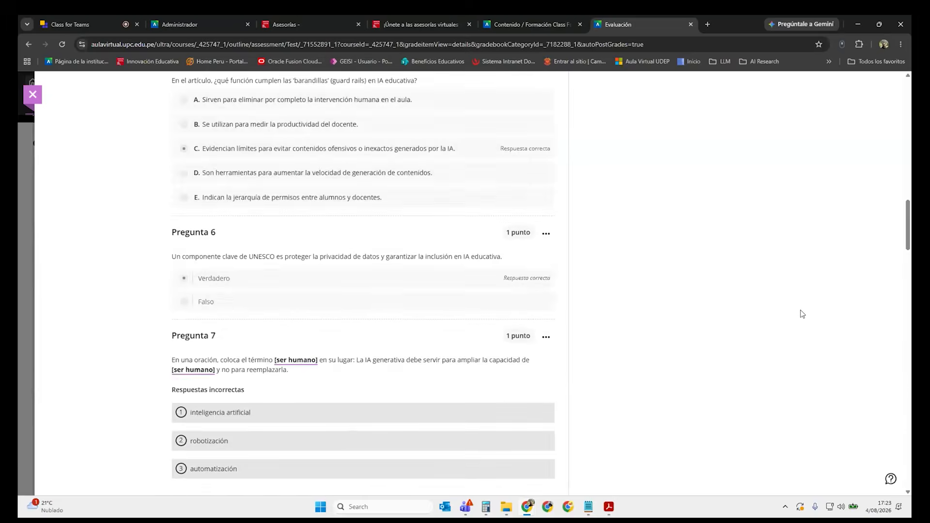
pyautogui.scroll(15, 802, 314)
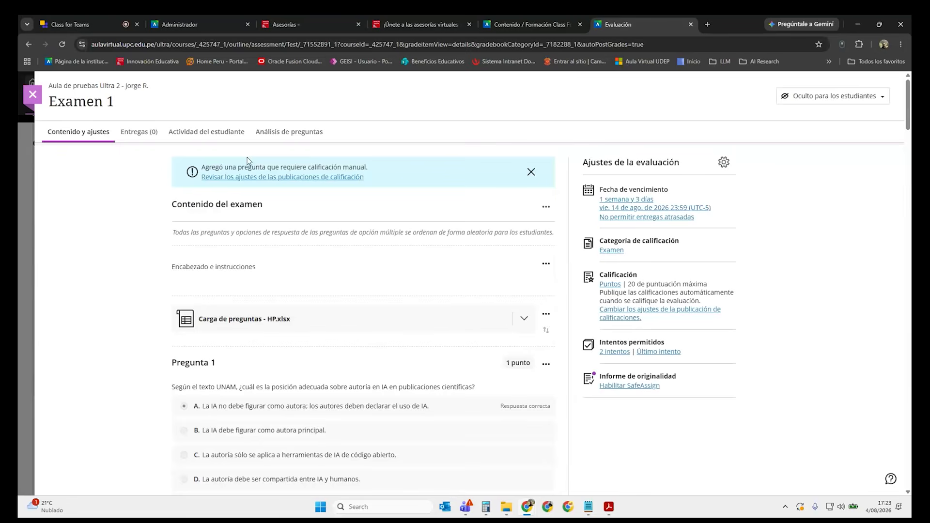
pyautogui.click(532, 173)
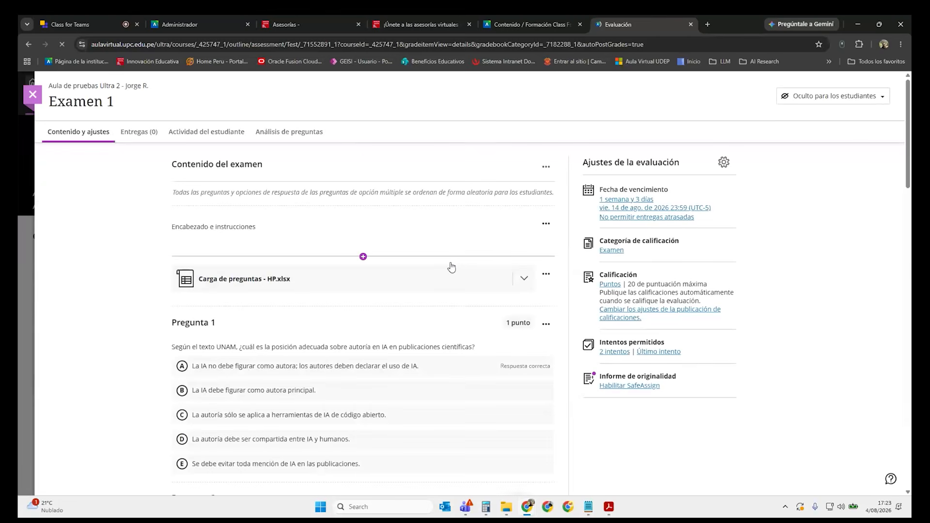
pyautogui.scroll(-5, 444, 283)
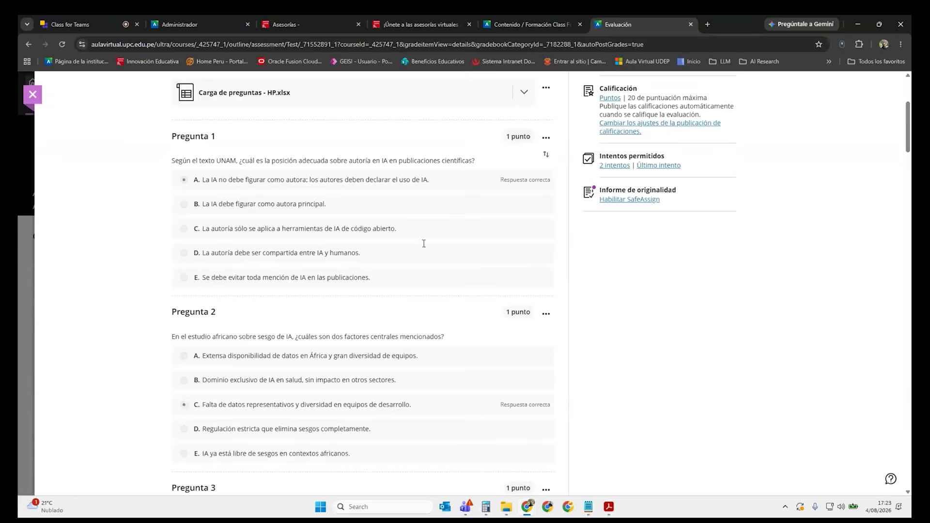
# Delete question 7, the jumbled-sentence question built on the term "ser humano".
pyautogui.scroll(-11, 424, 243)
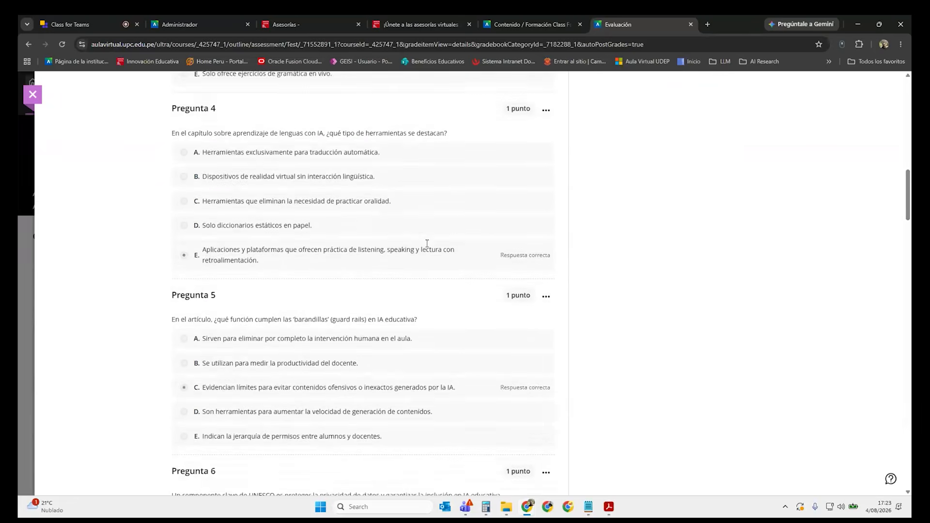
pyautogui.scroll(-5, 427, 244)
pyautogui.scroll(-2, 415, 255)
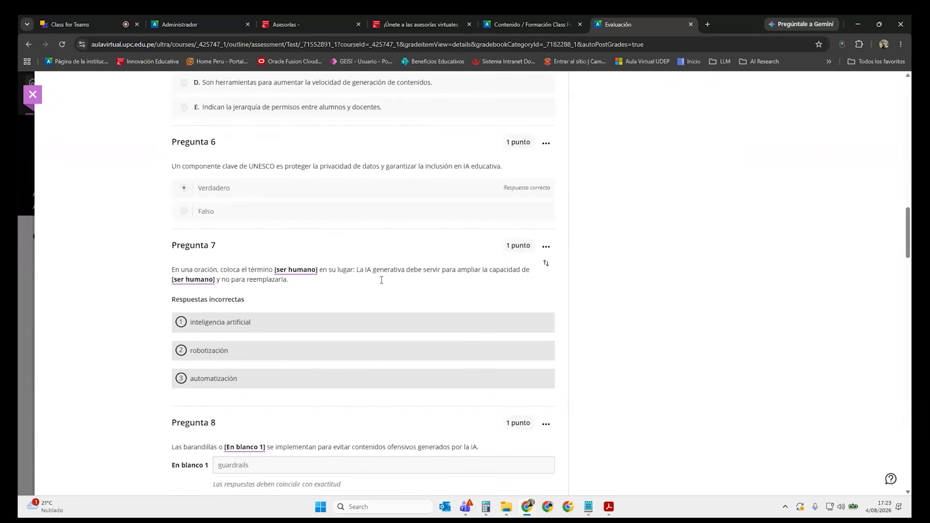
pyautogui.click(547, 247)
pyautogui.click(534, 320)
pyautogui.click(507, 315)
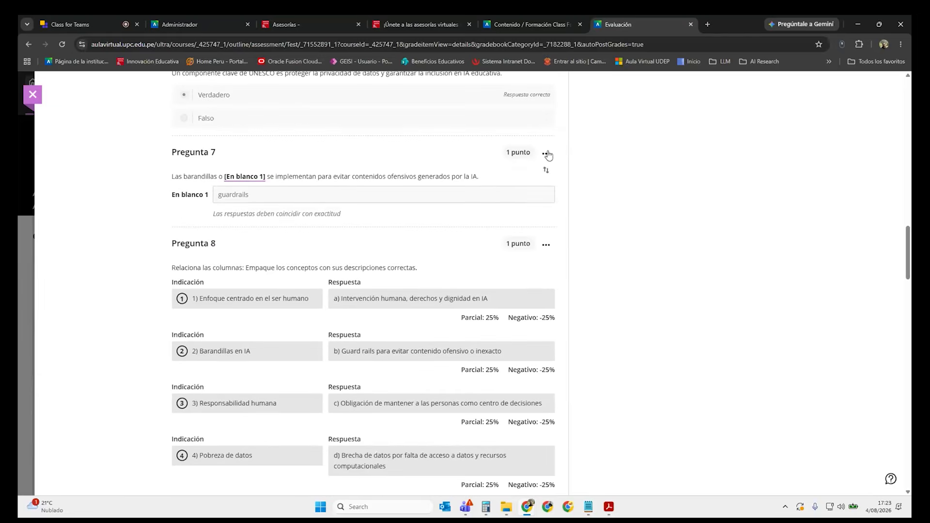
# Delete the fill-in-the-blank question on barandillas and the column-matching question that follows it.
pyautogui.click(546, 153)
pyautogui.click(533, 227)
pyautogui.click(507, 316)
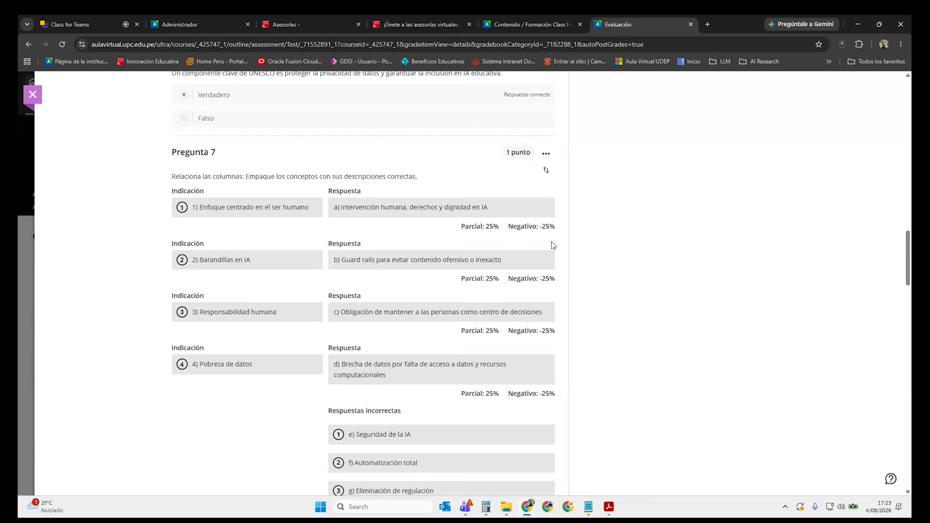
pyautogui.click(546, 153)
pyautogui.click(532, 228)
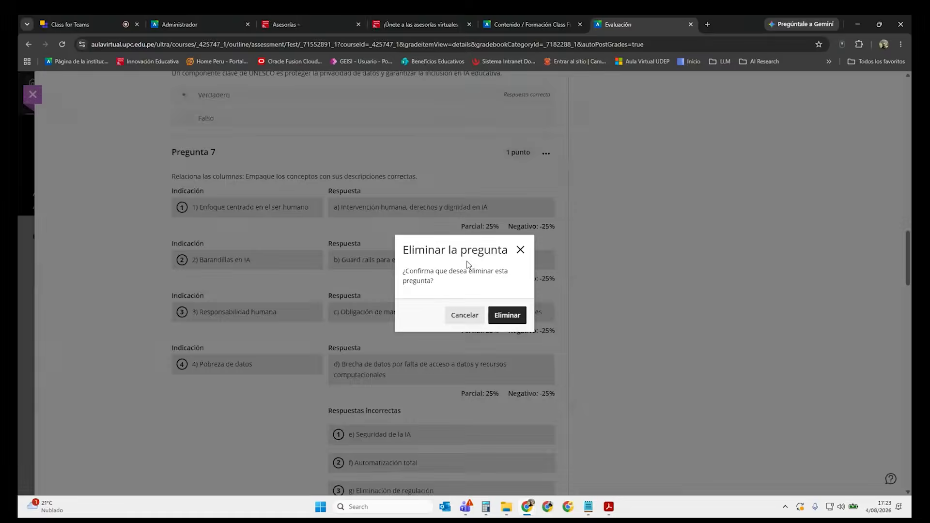
pyautogui.click(509, 316)
# Delete question 12, the essay question on the role of Túpac Amaru II.
pyautogui.scroll(-3, 407, 235)
pyautogui.scroll(-10, 407, 236)
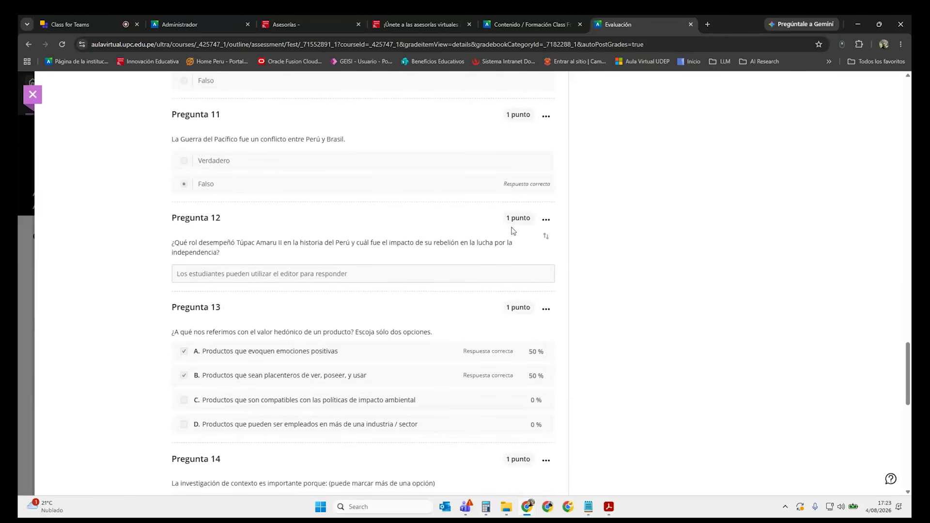
pyautogui.click(546, 223)
pyautogui.click(534, 290)
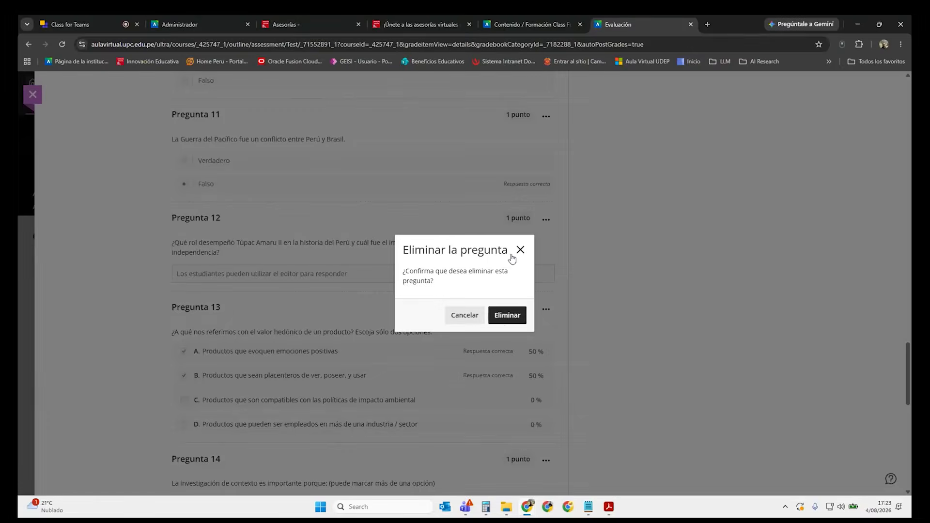
pyautogui.click(504, 316)
# Look over the remaining exam questions and the maximum score in the assessment settings summary.
pyautogui.scroll(-4, 501, 228)
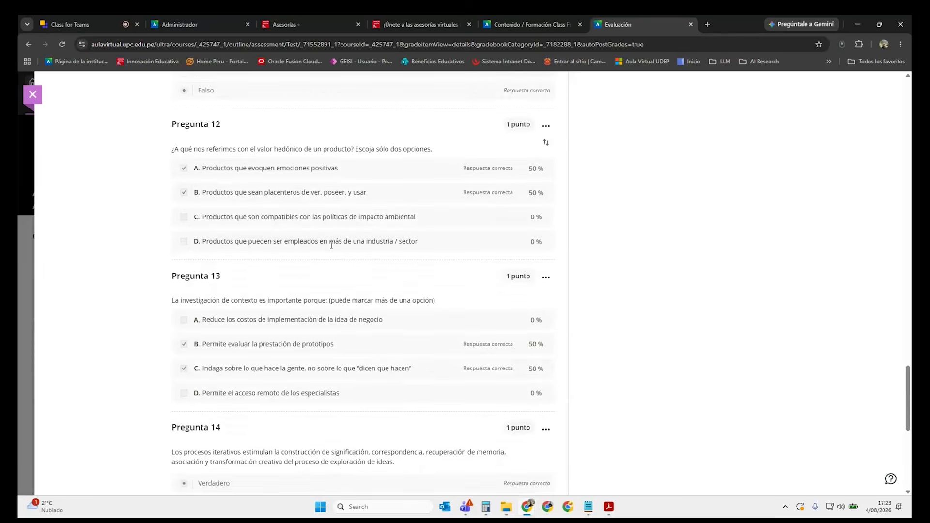
pyautogui.scroll(-5, 297, 255)
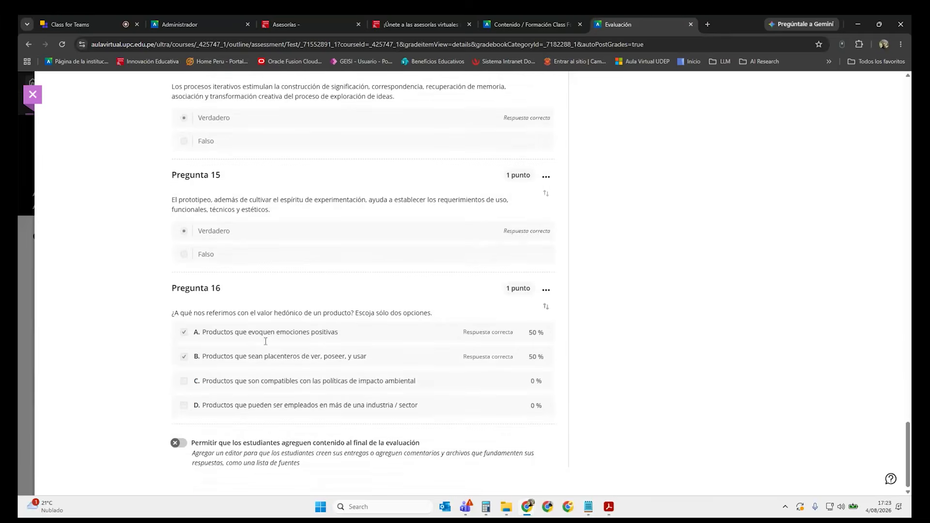
pyautogui.scroll(20, 332, 313)
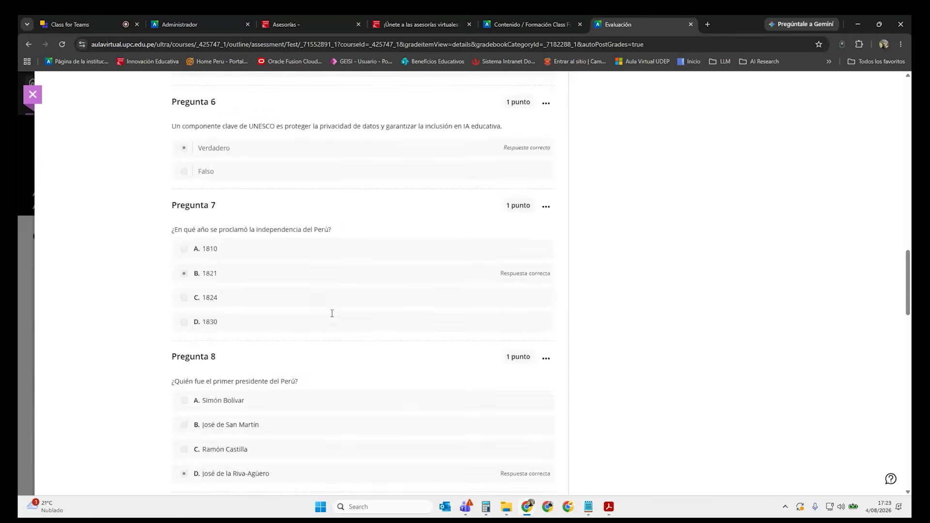
pyautogui.scroll(15, 332, 313)
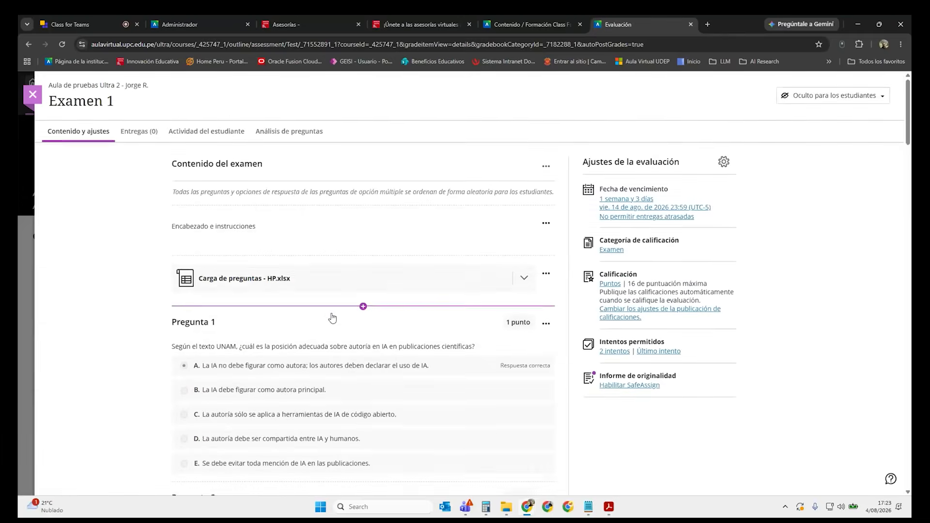
pyautogui.scroll(-3, 81, 163)
pyautogui.scroll(-6, 291, 222)
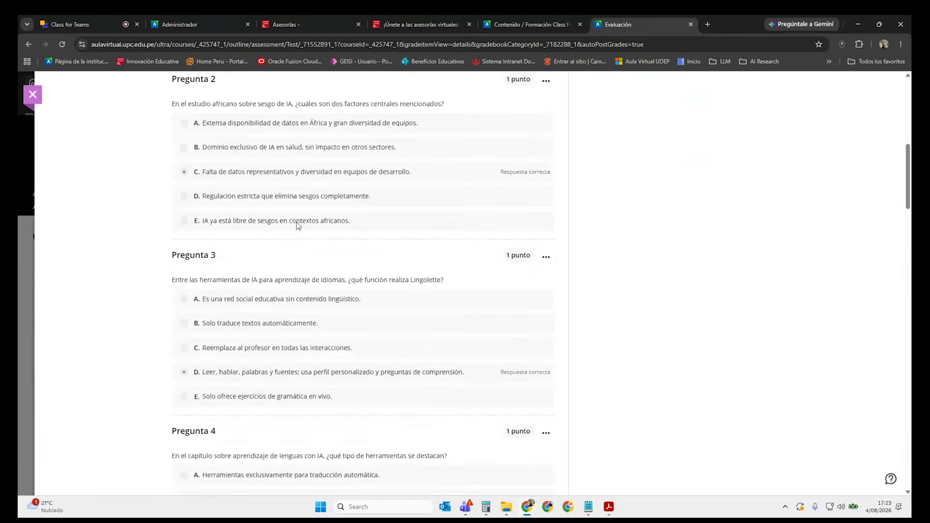
pyautogui.scroll(8, 298, 221)
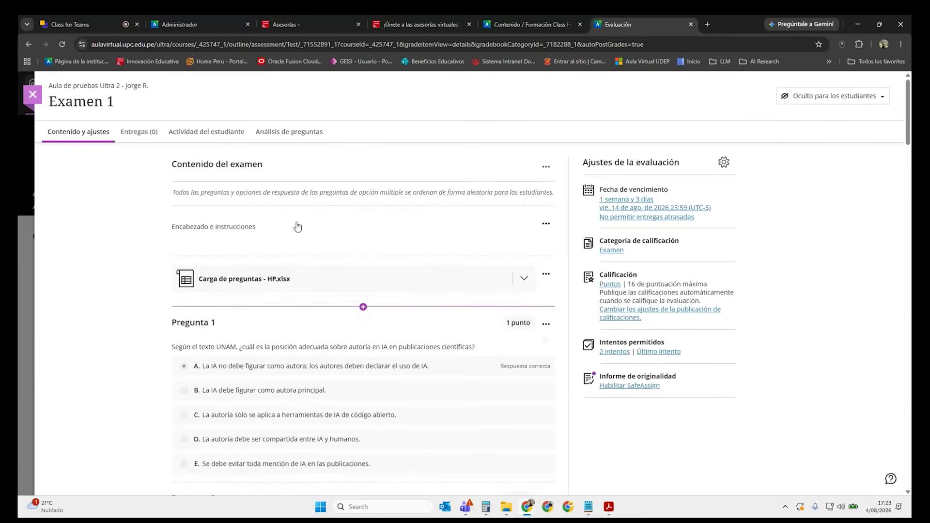
# Start reusing questions above question 1, filter to the Sistemas operativos bank and select both of its Opción múltiple questions.
pyautogui.click(363, 306)
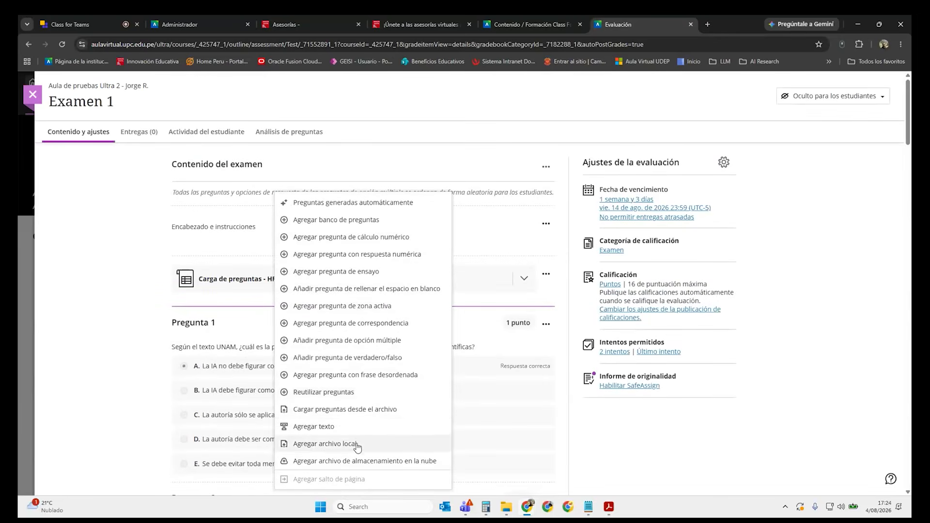
pyautogui.click(372, 394)
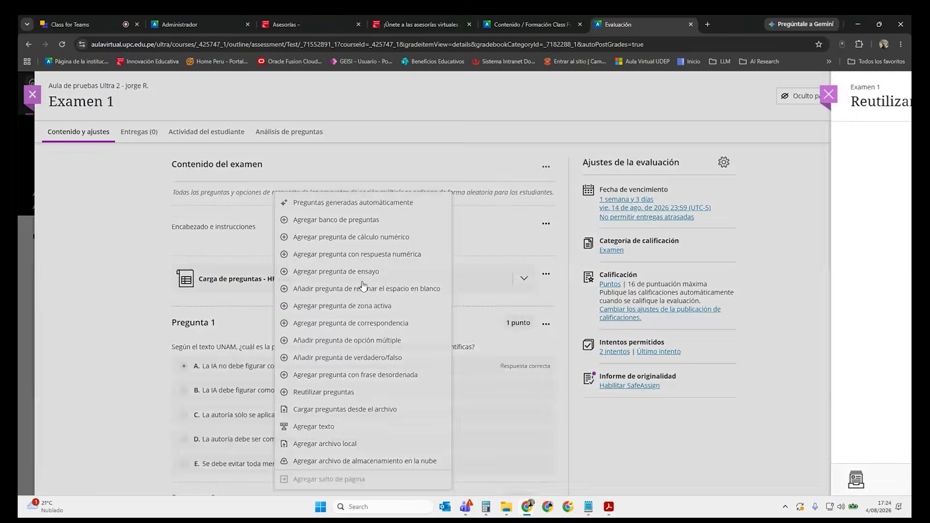
pyautogui.scroll(-1, 274, 264)
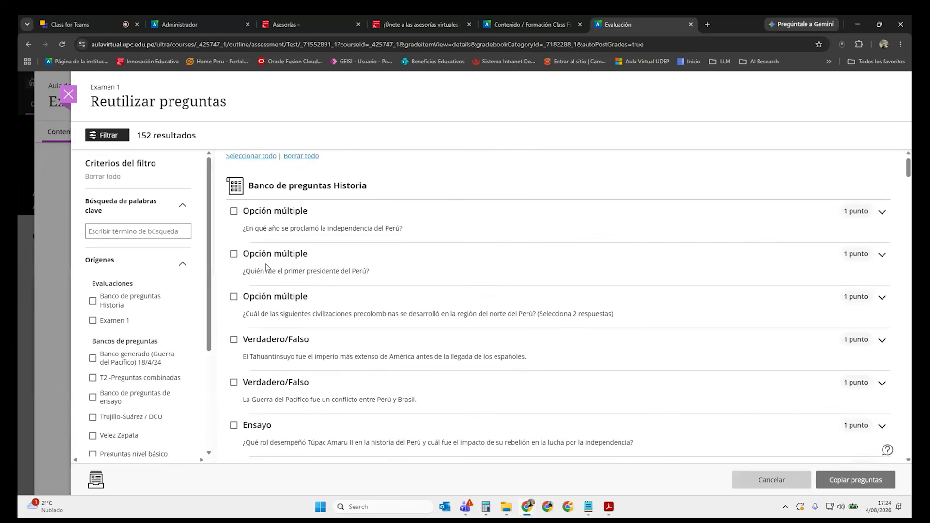
pyautogui.scroll(-3, 158, 344)
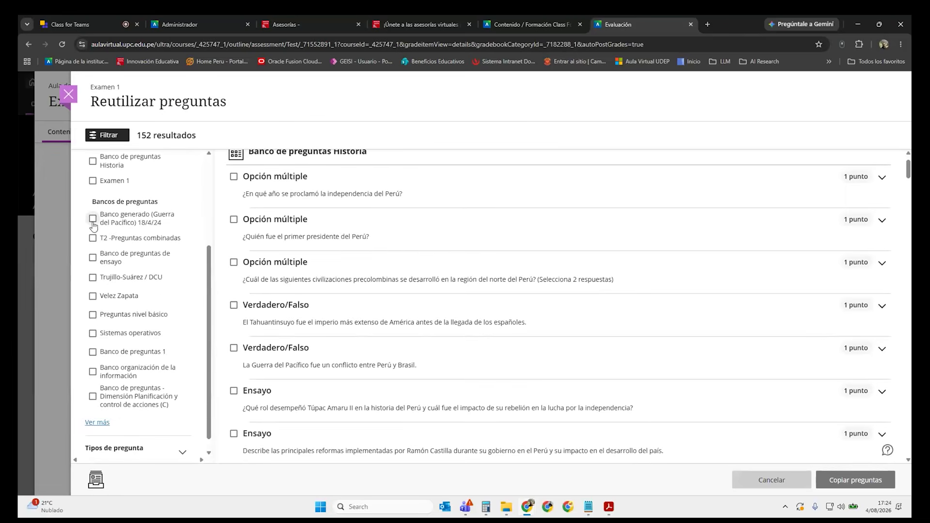
pyautogui.click(93, 333)
pyautogui.click(234, 224)
pyautogui.click(233, 266)
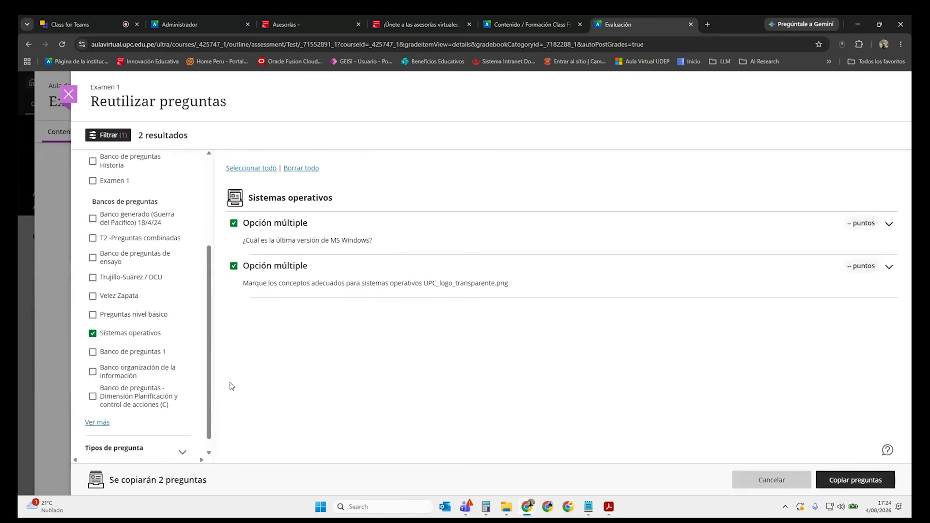
# Add Banco organización de la información to the filter, select its pentagon and Reino Unido questions, and copy all selected questions into the exam.
pyautogui.click(93, 372)
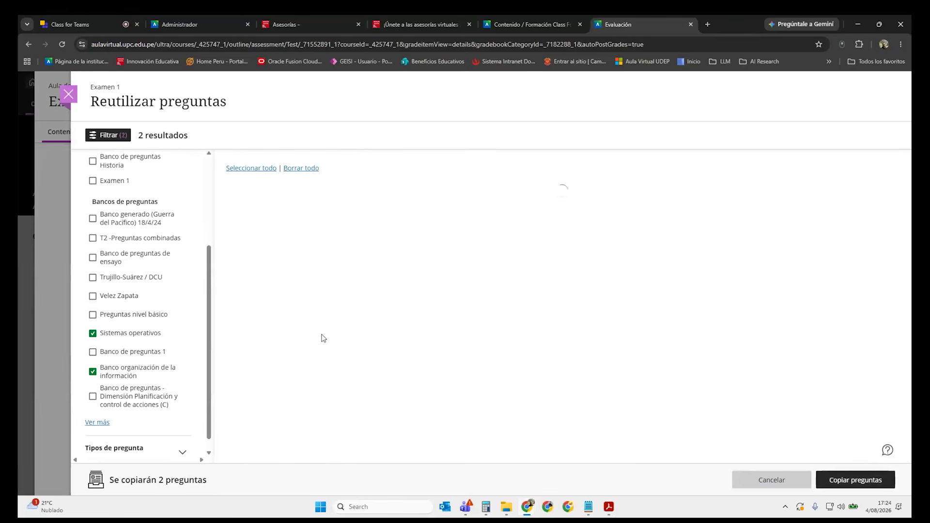
pyautogui.scroll(-2, 352, 319)
pyautogui.click(234, 296)
pyautogui.click(234, 338)
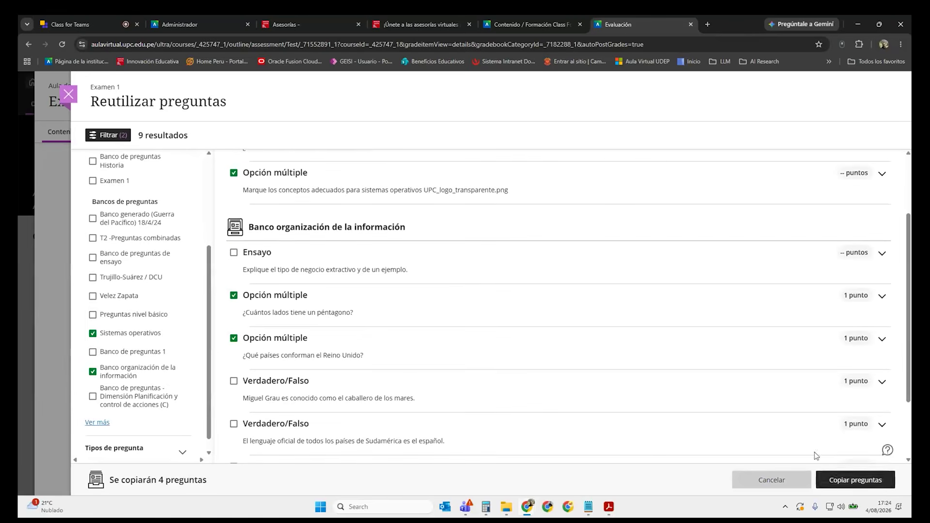
pyautogui.scroll(2, 785, 383)
pyautogui.click(856, 479)
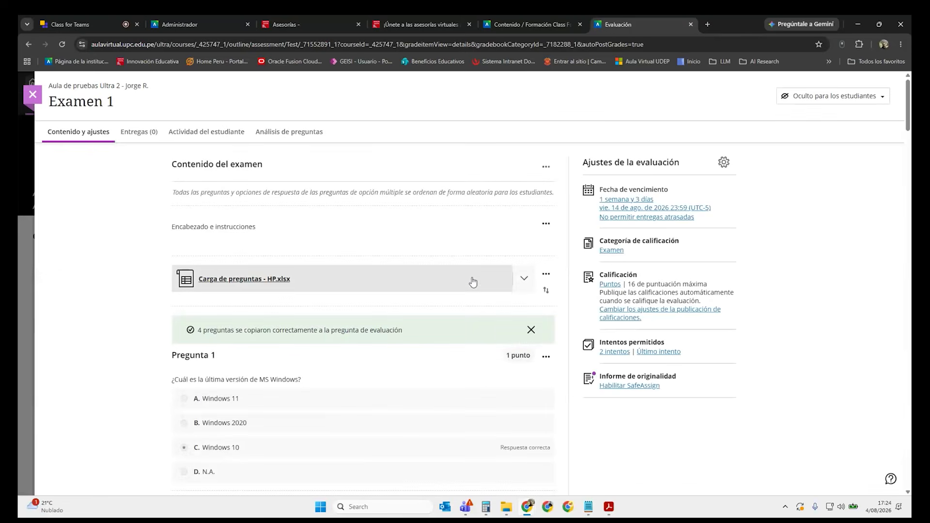
# Dismiss the copied-questions message and review the exam's questions through to the last one, plus the maximum score.
pyautogui.click(532, 330)
pyautogui.scroll(-4, 425, 295)
pyautogui.scroll(3, 434, 294)
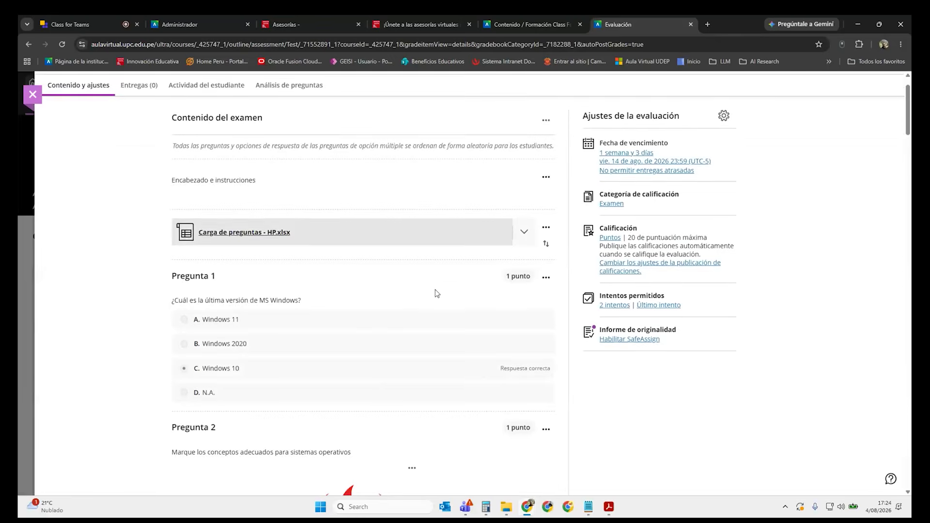
pyautogui.scroll(2, 458, 285)
pyautogui.scroll(-9, 558, 349)
pyautogui.scroll(-20, 470, 319)
pyautogui.scroll(-20, 470, 318)
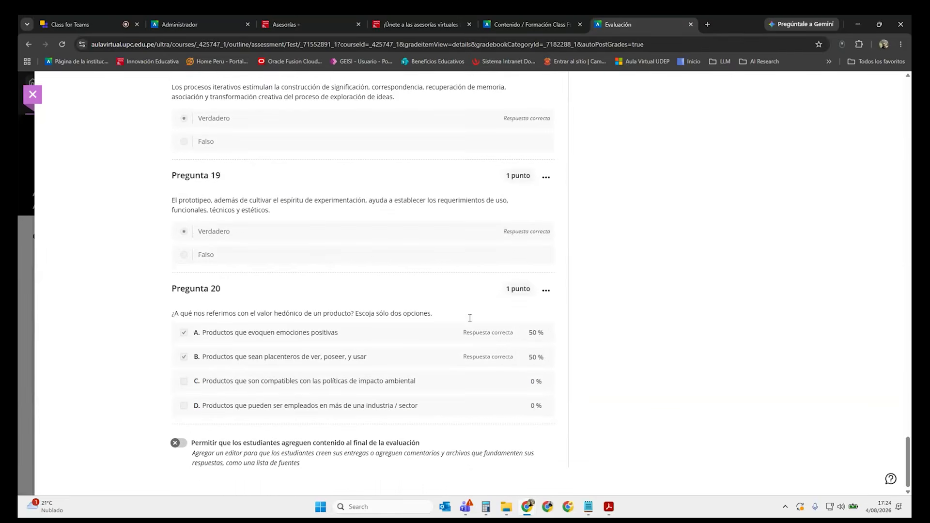
pyautogui.moveTo(908, 450); pyautogui.dragTo(906, 89)
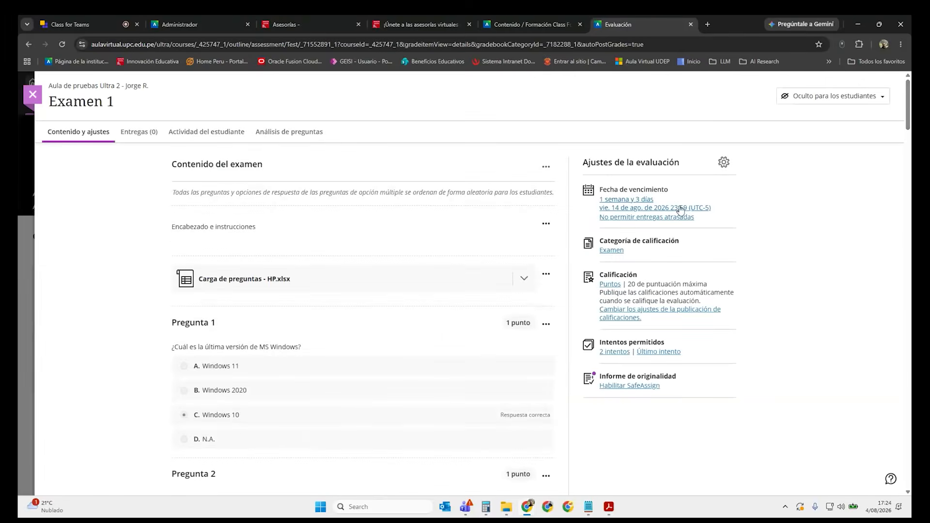
# Open the assessment settings, set the attempts allowed to 3 and keep Último intento as the attempt to grade.
pyautogui.click(724, 162)
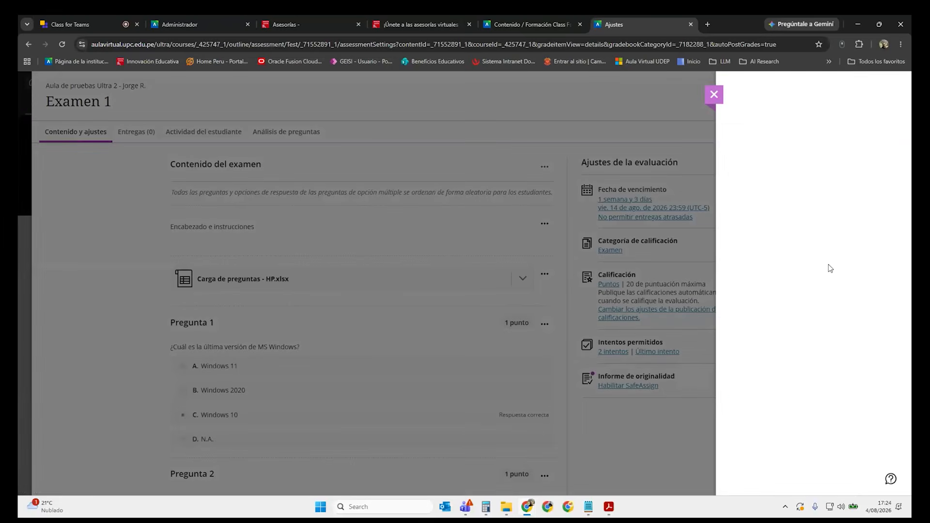
pyautogui.scroll(-8, 826, 266)
pyautogui.click(802, 298)
pyautogui.click(890, 284)
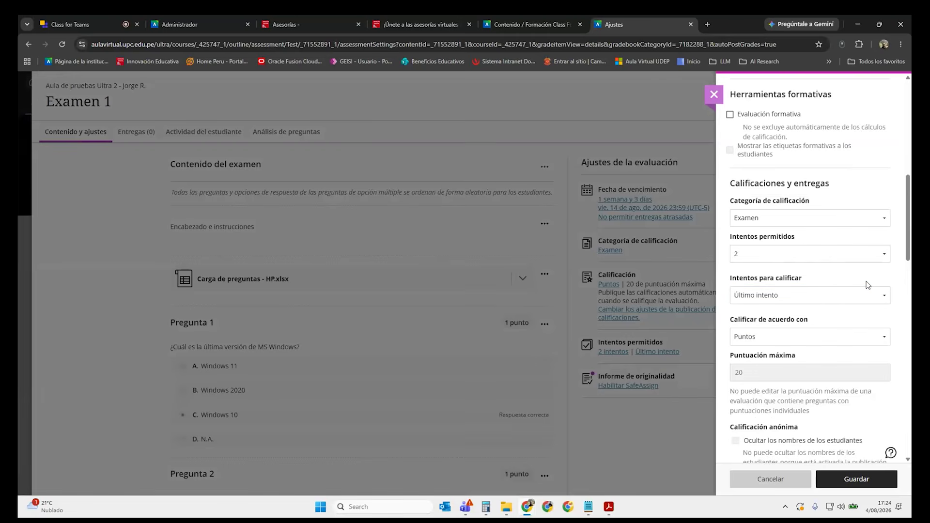
pyautogui.click(808, 256)
pyautogui.click(775, 296)
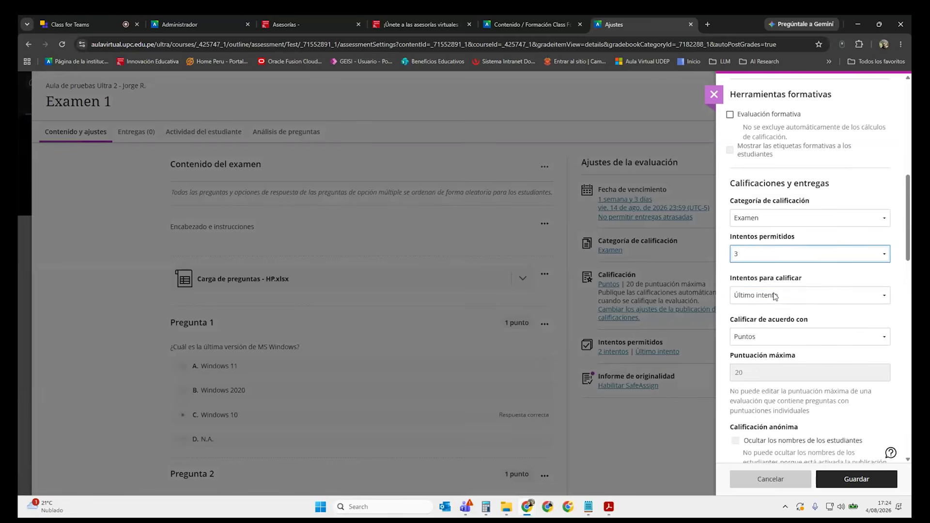
pyautogui.click(800, 296)
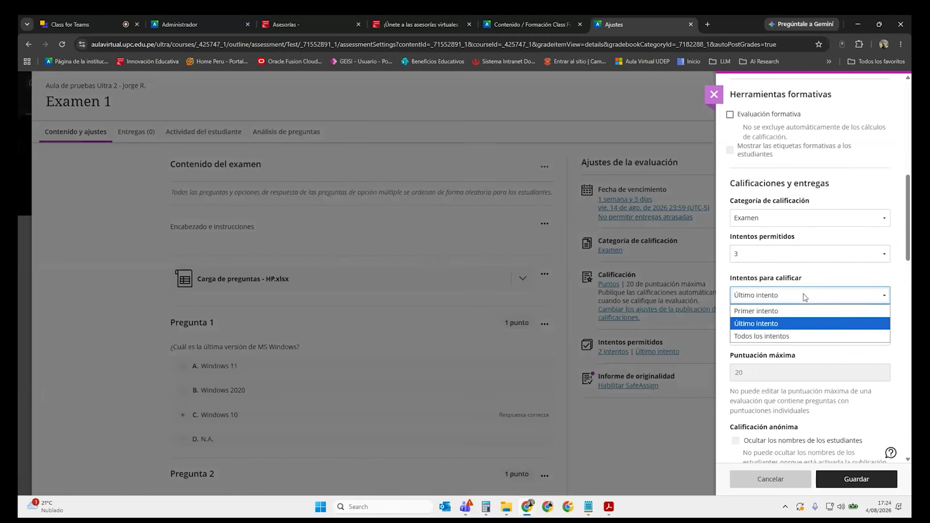
pyautogui.click(787, 319)
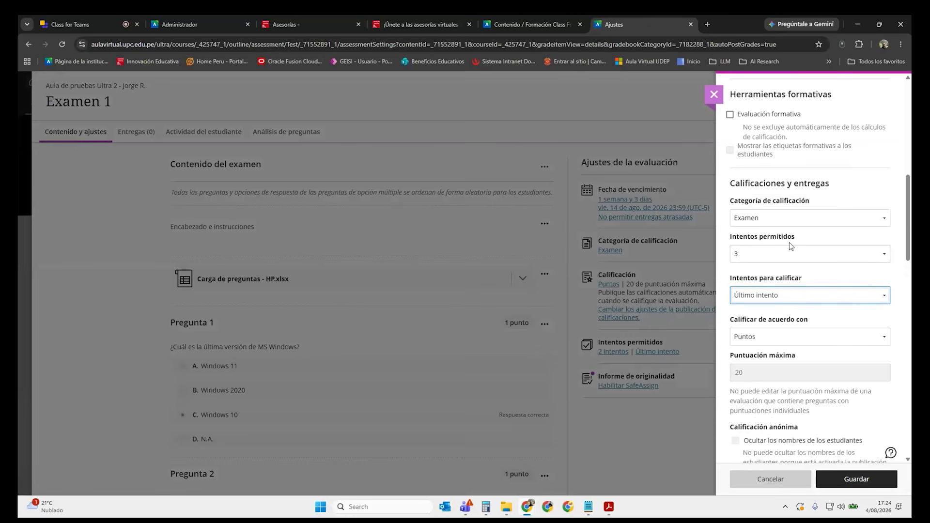
# Change the grading category to Cuestionario and set the attempts allowed to 3.
pyautogui.click(794, 294)
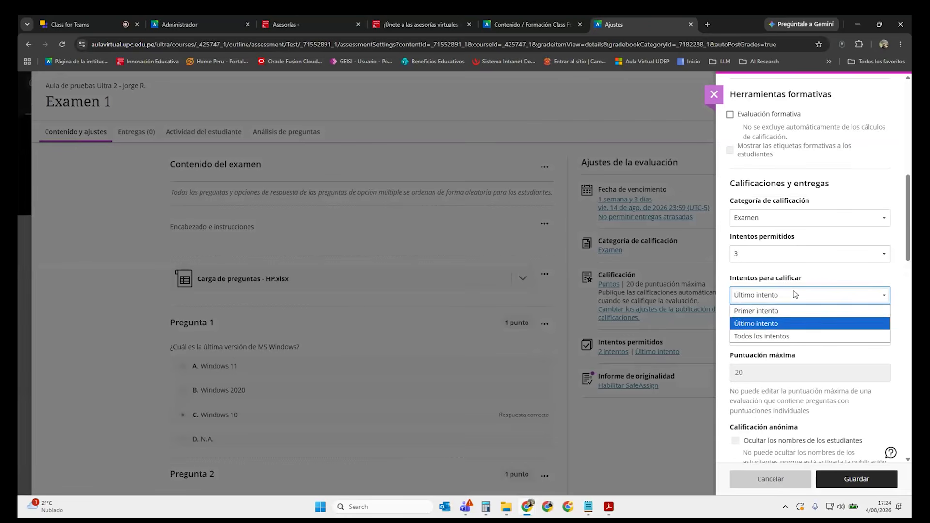
pyautogui.click(799, 219)
pyautogui.click(766, 347)
pyautogui.click(774, 256)
pyautogui.click(775, 295)
# Examine the options for which attempt to grade, along with the due date and presentation settings of the assessment.
pyautogui.click(795, 296)
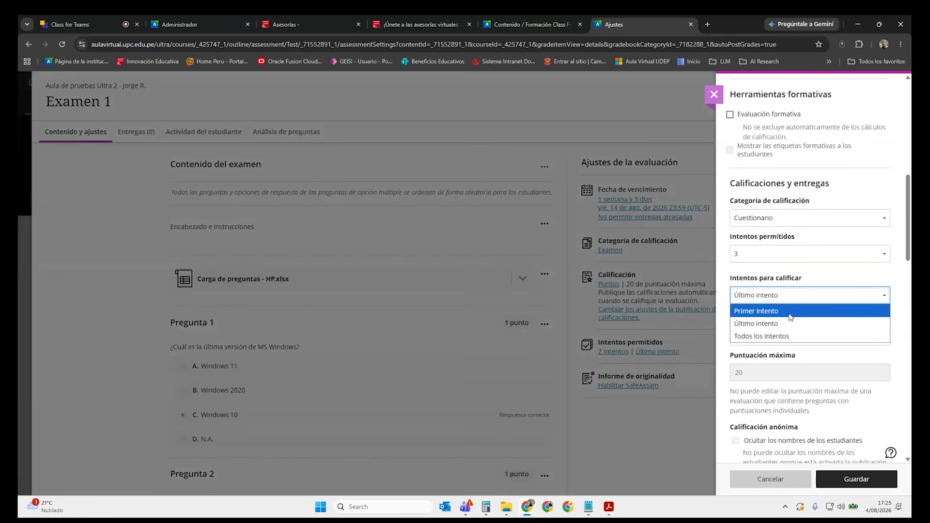
pyautogui.scroll(-8, 870, 301)
pyautogui.scroll(12, 869, 300)
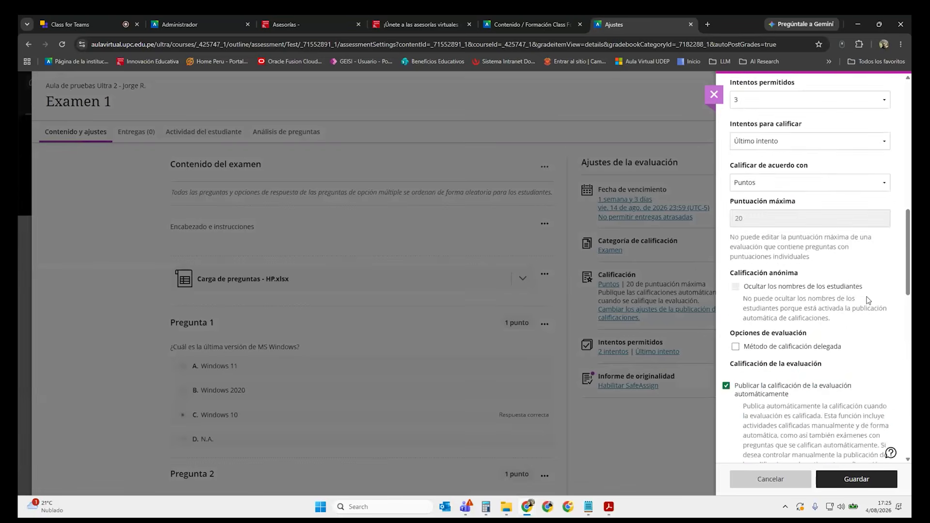
pyautogui.scroll(5, 869, 301)
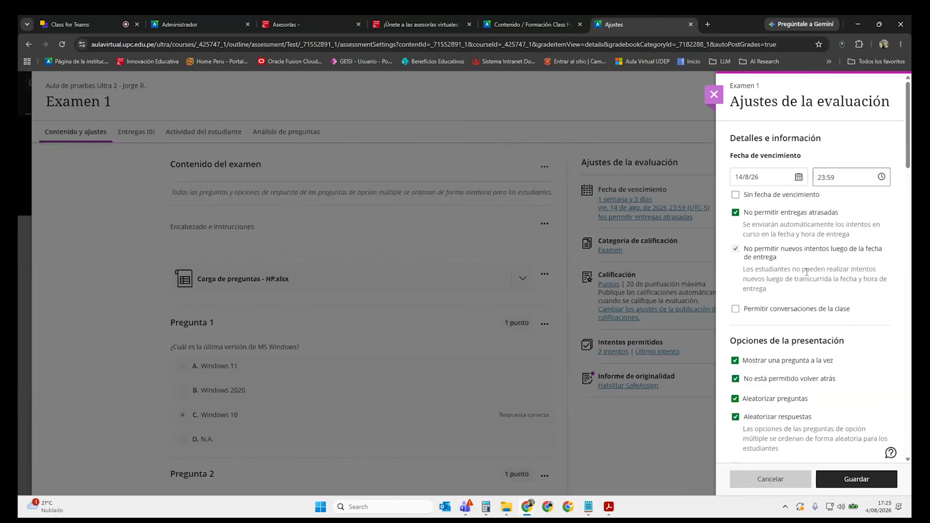
pyautogui.scroll(-5, 807, 272)
pyautogui.scroll(-3, 815, 286)
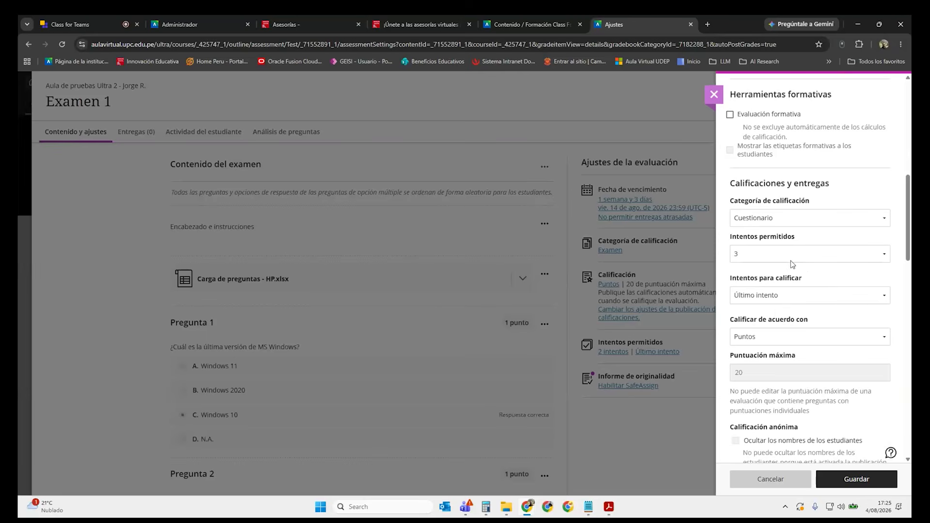
# Choose Último intento as the attempt to grade.
pyautogui.click(799, 297)
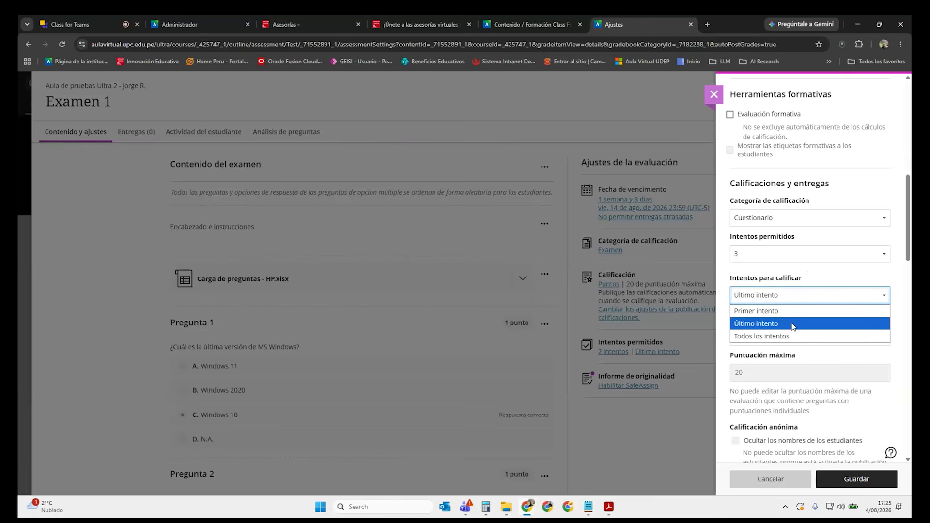
pyautogui.click(793, 326)
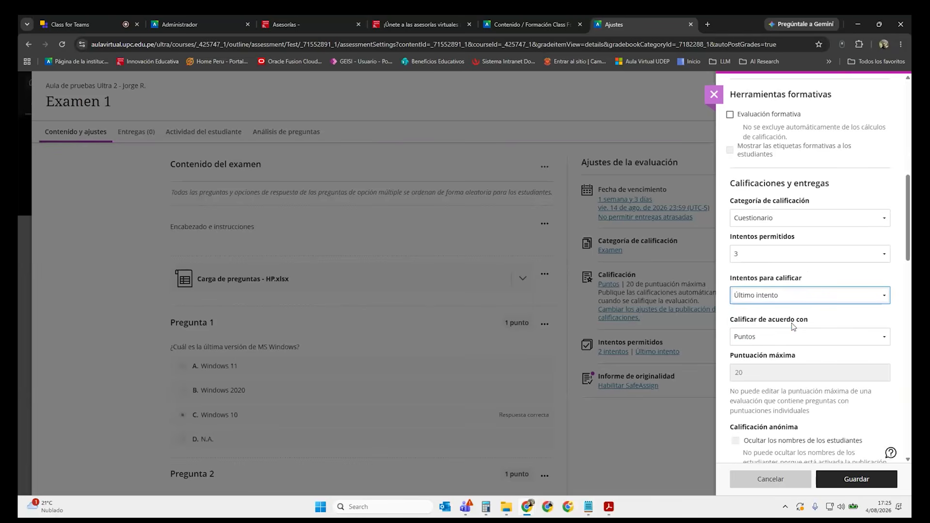
pyautogui.scroll(-1, 756, 232)
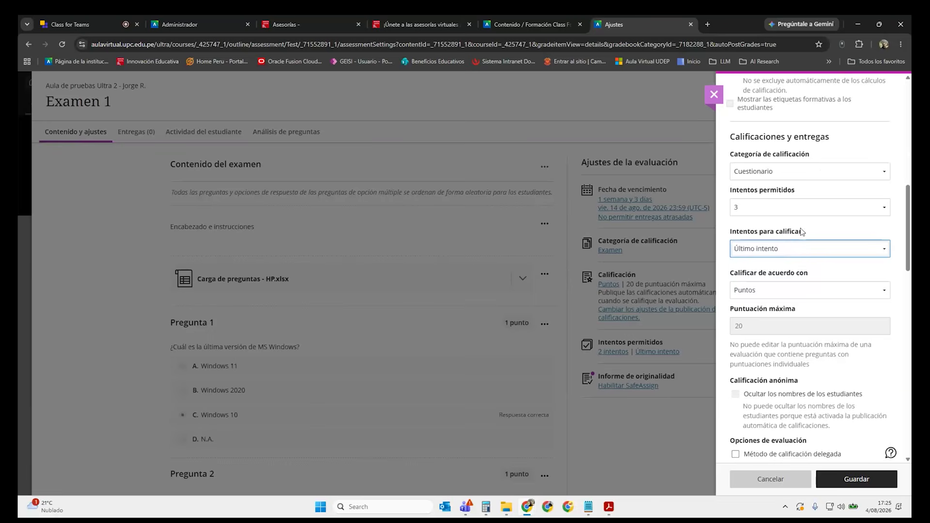
pyautogui.scroll(-1, 802, 231)
pyautogui.scroll(1, 803, 231)
pyautogui.click(803, 245)
pyautogui.click(774, 282)
pyautogui.scroll(-2, 805, 291)
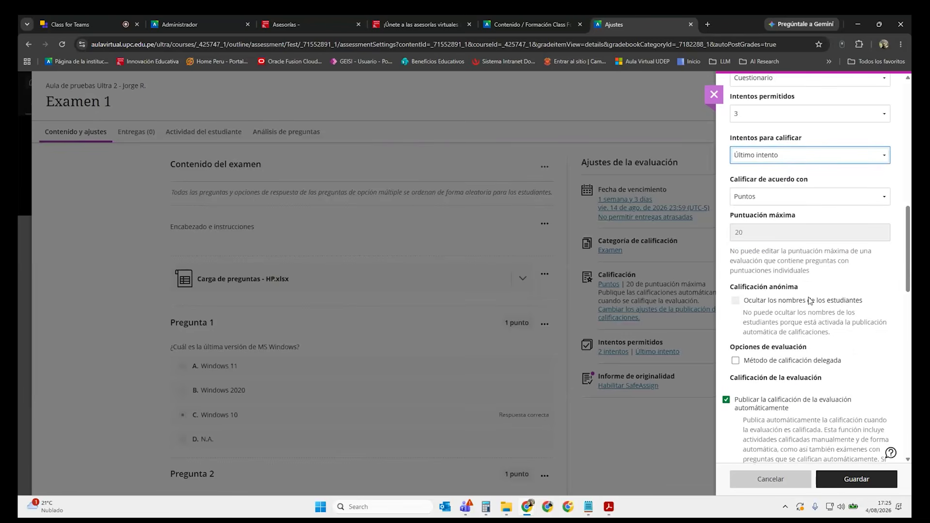
# Examine the automatic grade publishing option and the assessment's results and security settings.
pyautogui.scroll(-7, 810, 300)
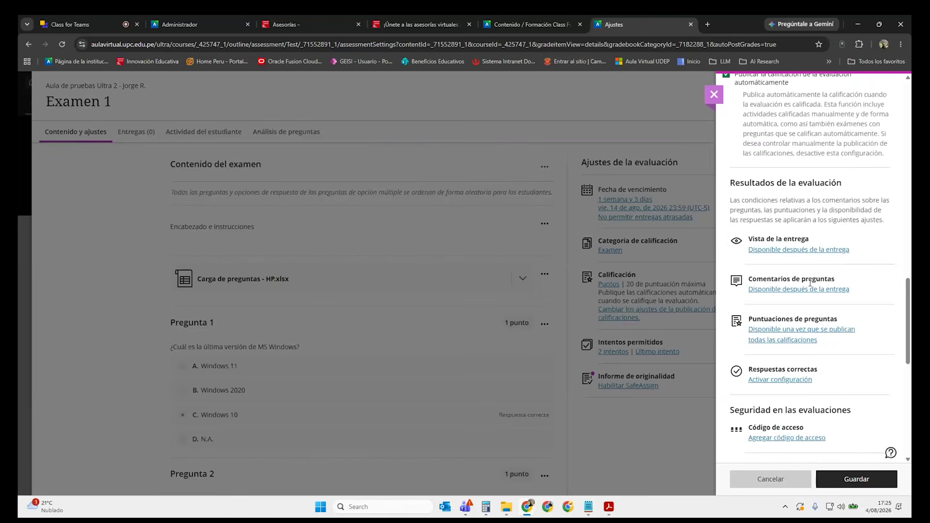
pyautogui.scroll(-3, 785, 194)
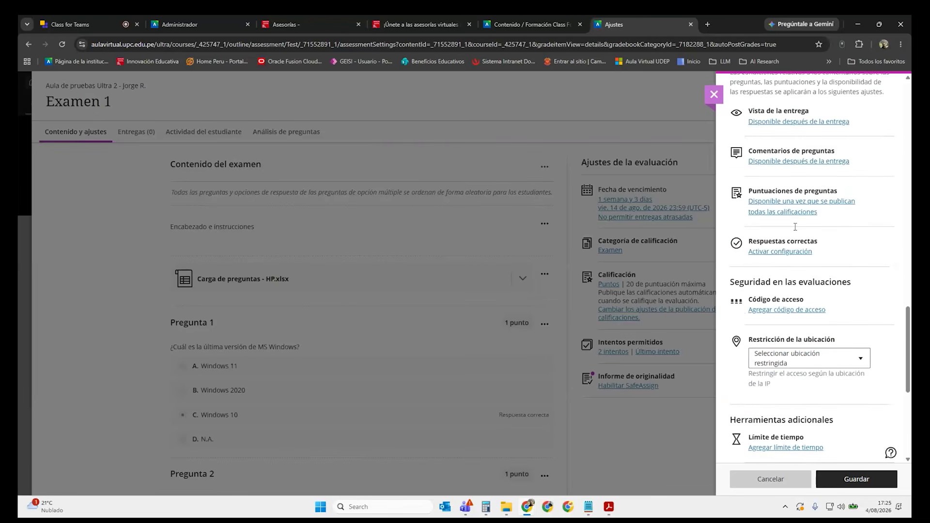
pyautogui.scroll(2, 795, 228)
pyautogui.scroll(5, 795, 229)
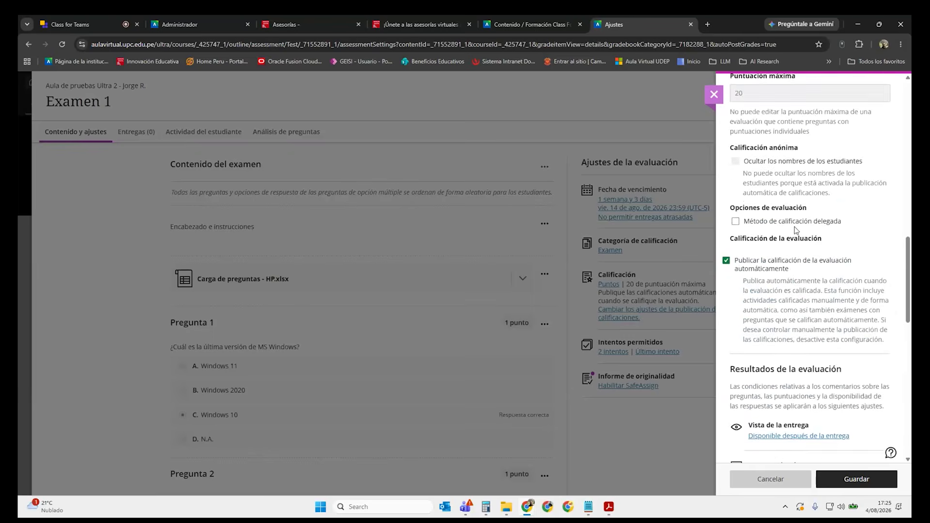
pyautogui.scroll(-3, 796, 230)
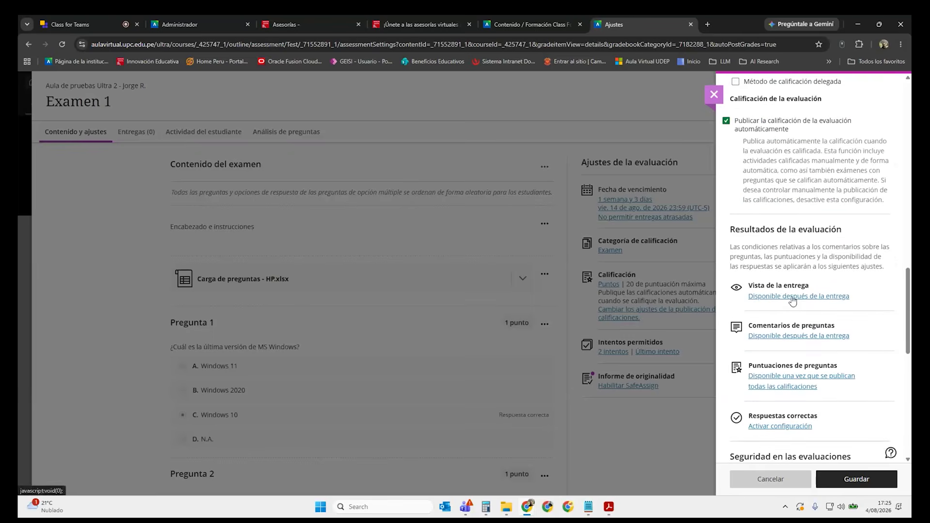
pyautogui.moveTo(754, 225); pyautogui.dragTo(848, 247)
pyautogui.click(846, 247)
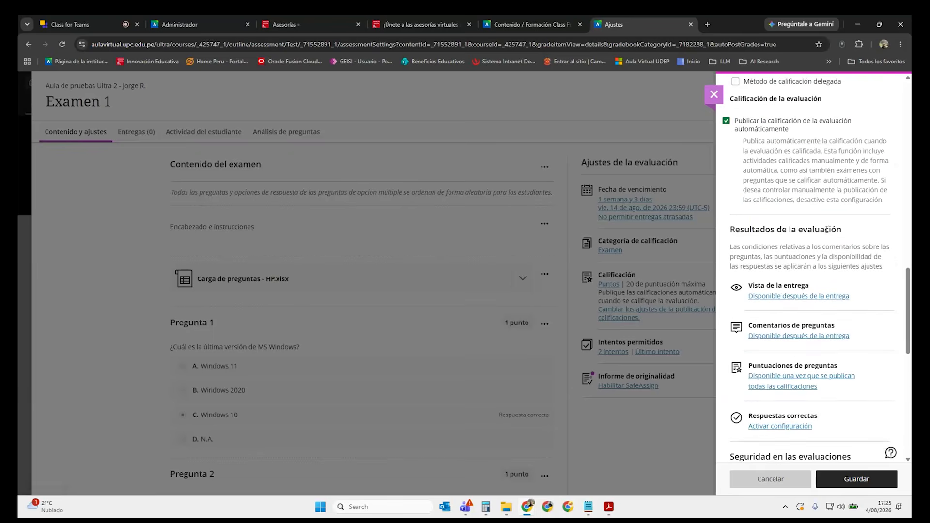
pyautogui.scroll(-1, 824, 252)
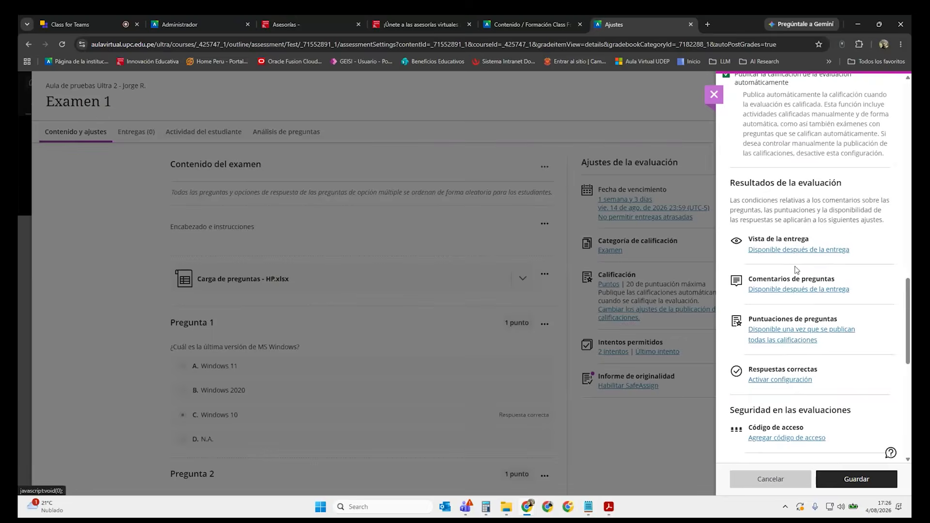
# Open the results display settings and make question comments available En una fecha específica.
pyautogui.click(797, 250)
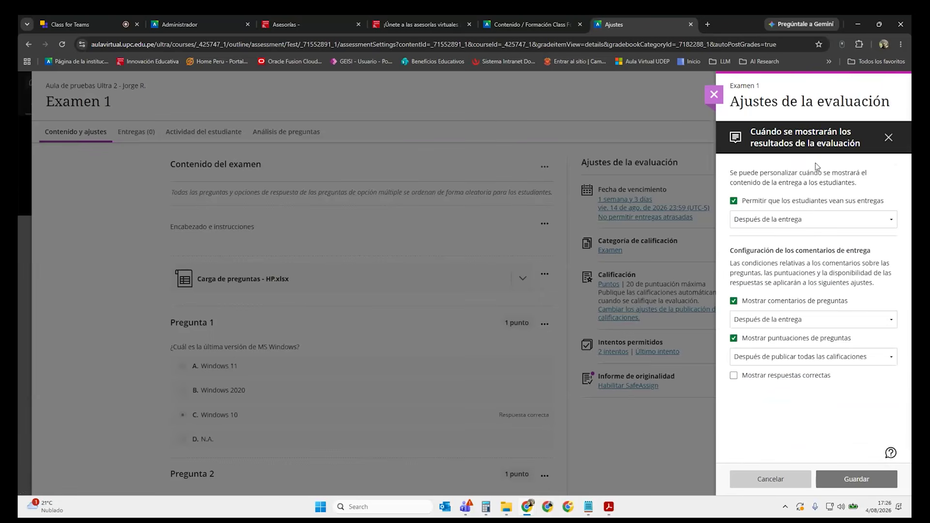
pyautogui.click(770, 479)
pyautogui.click(812, 290)
pyautogui.click(818, 322)
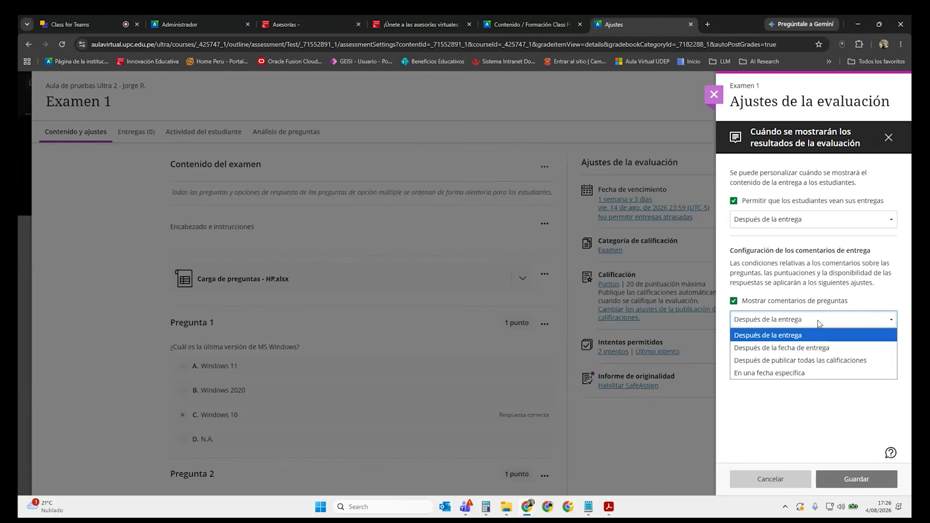
pyautogui.click(807, 373)
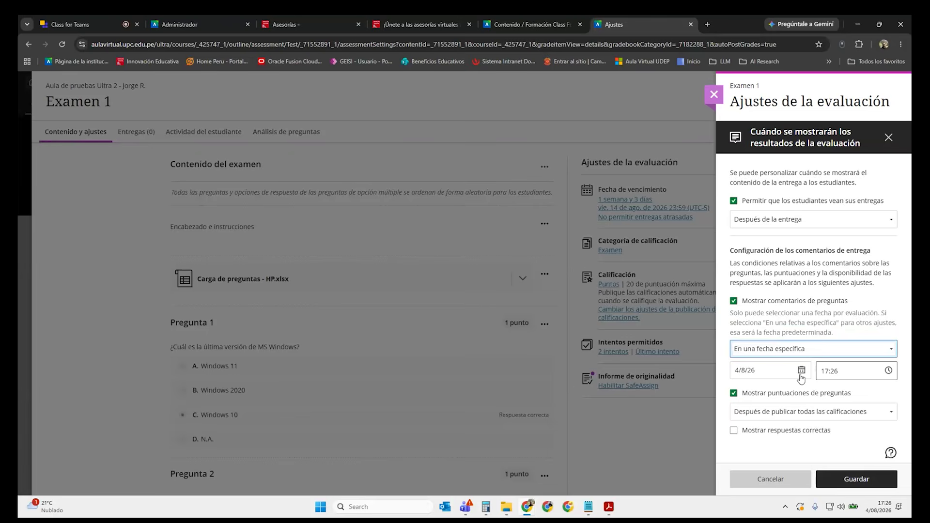
# Enable Mostrar respuestas correctas and set the correct answers to appear En una fecha específica.
pyautogui.click(791, 431)
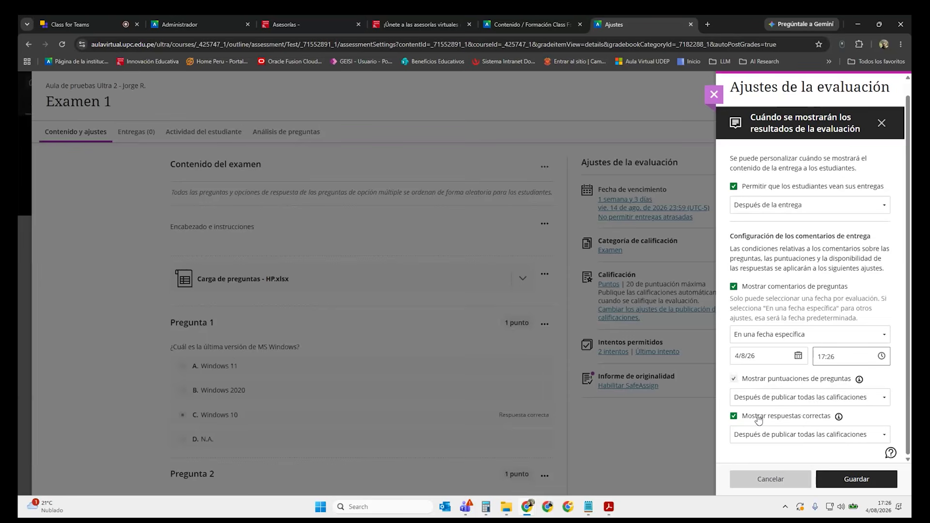
pyautogui.moveTo(773, 422)
pyautogui.click(794, 435)
pyautogui.click(802, 421)
pyautogui.click(798, 435)
pyautogui.click(791, 488)
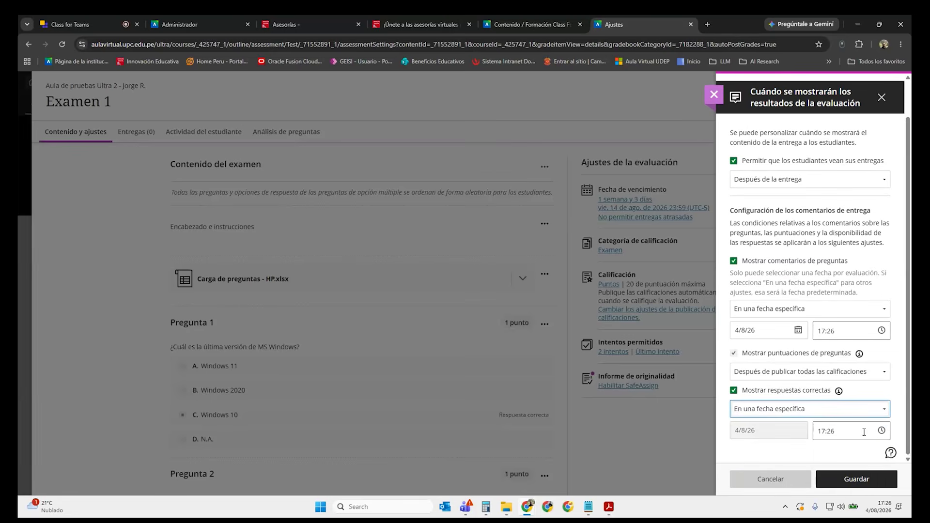
pyautogui.click(882, 431)
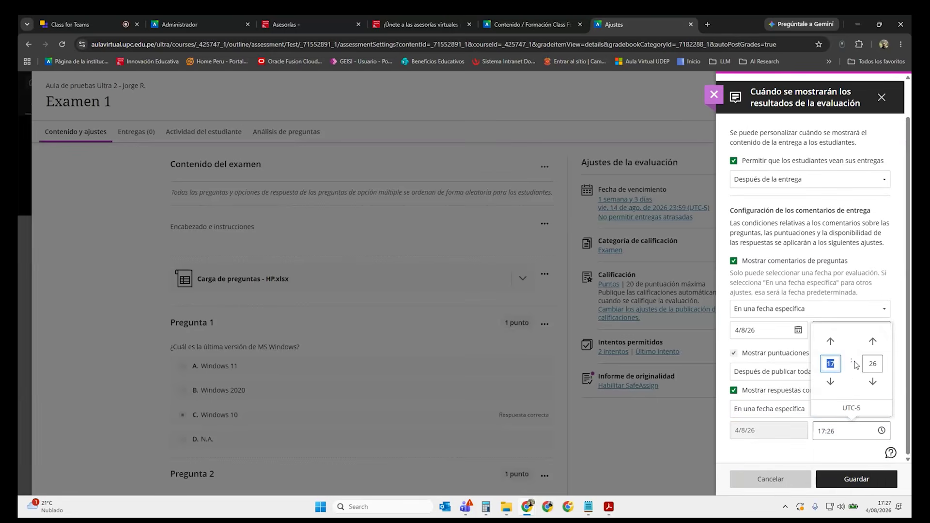
pyautogui.click(800, 438)
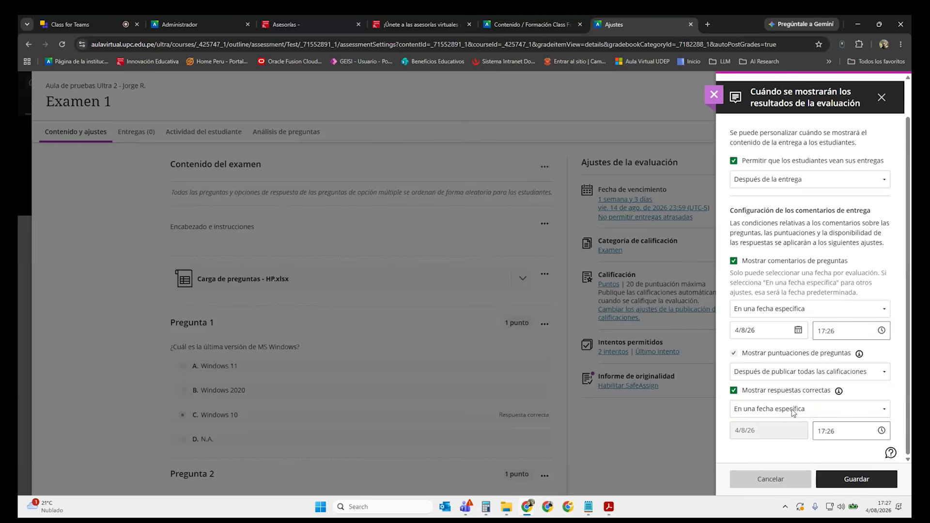
# Set the specific date for comments and correct answers to 17/8/26 and save the results display settings.
pyautogui.click(799, 330)
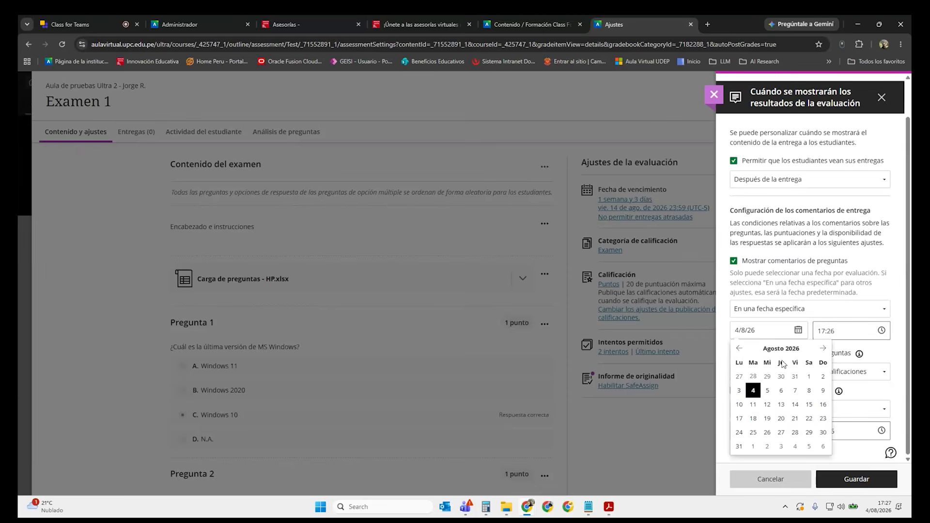
pyautogui.click(740, 419)
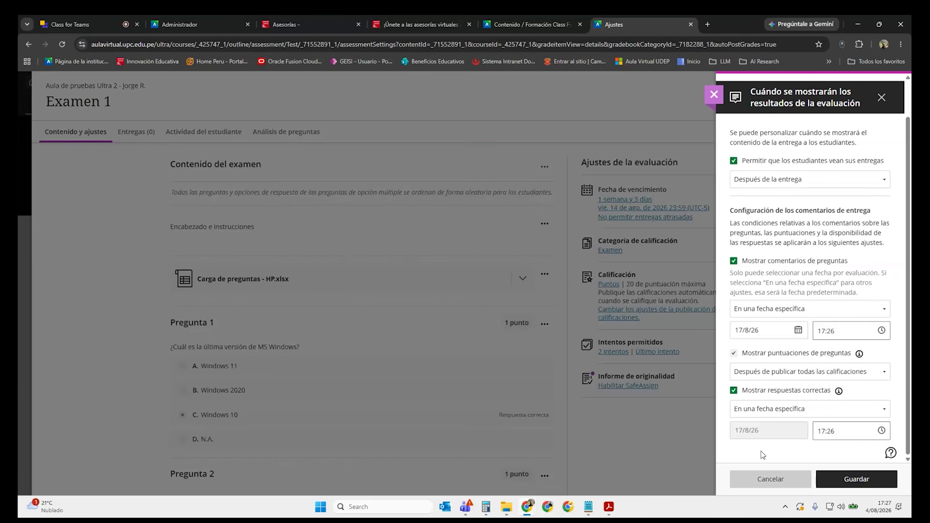
pyautogui.click(838, 478)
# Add a 30-minute time limit with automatic submission when time expires, and save the assessment settings.
pyautogui.scroll(-5, 849, 427)
pyautogui.scroll(-2, 849, 424)
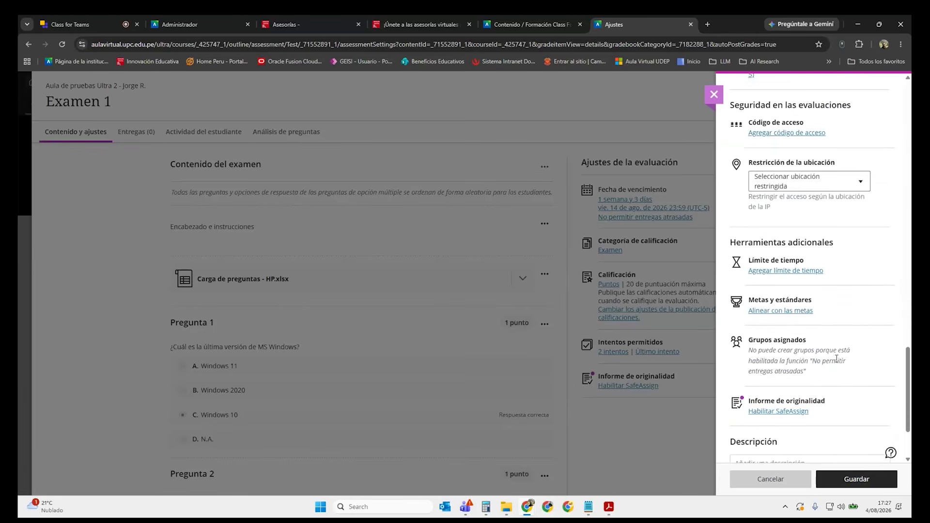
pyautogui.click(782, 271)
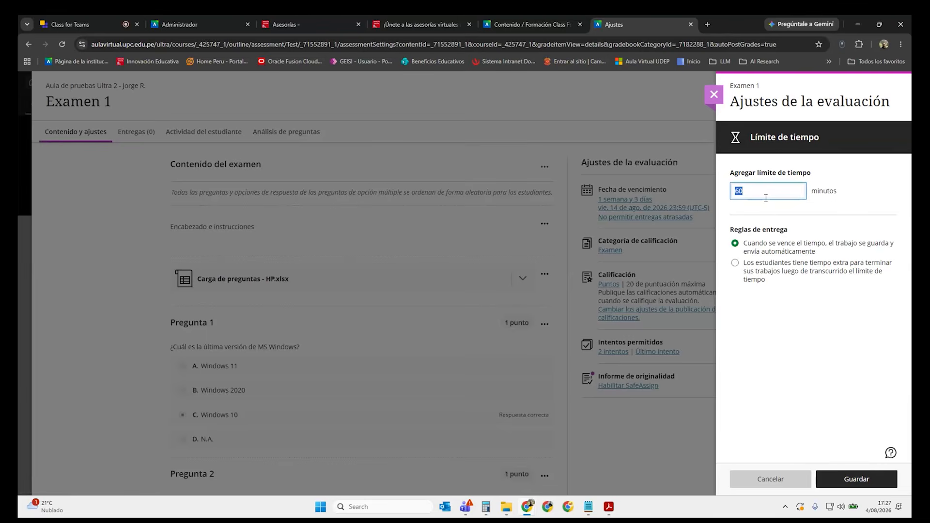
pyautogui.write('30')
pyautogui.click(855, 480)
pyautogui.click(857, 481)
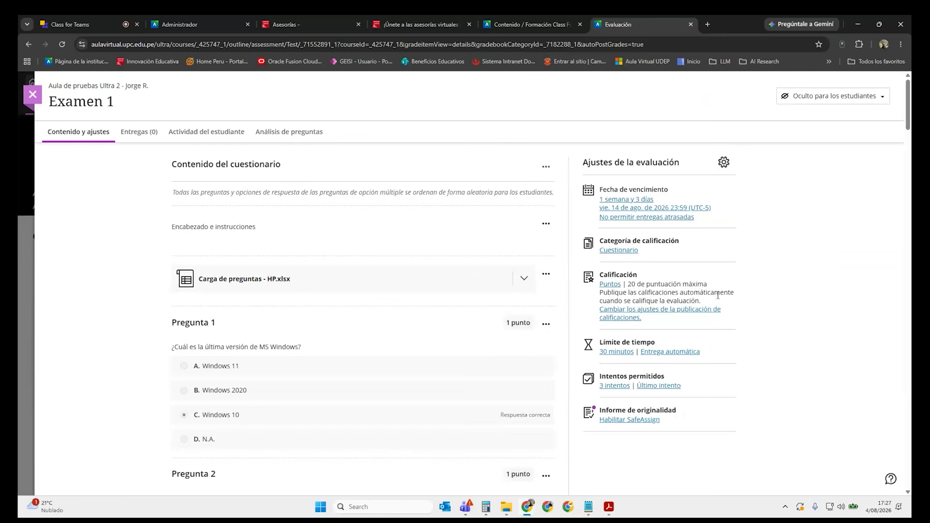
# Reopen the assessment settings to examine the options for graded attempt, grading schema, category and attempts allowed, and close them.
pyautogui.click(659, 386)
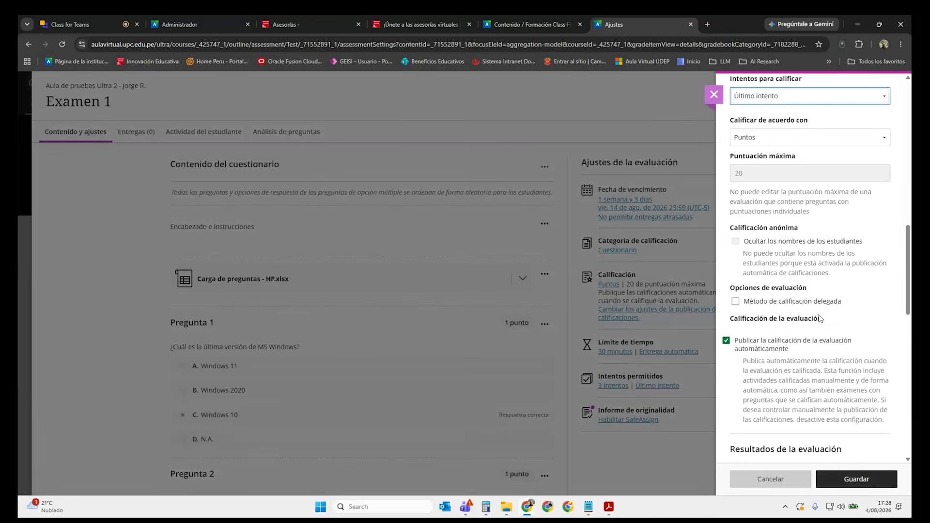
pyautogui.scroll(3, 805, 335)
pyautogui.click(833, 234)
pyautogui.click(867, 214)
pyautogui.click(825, 278)
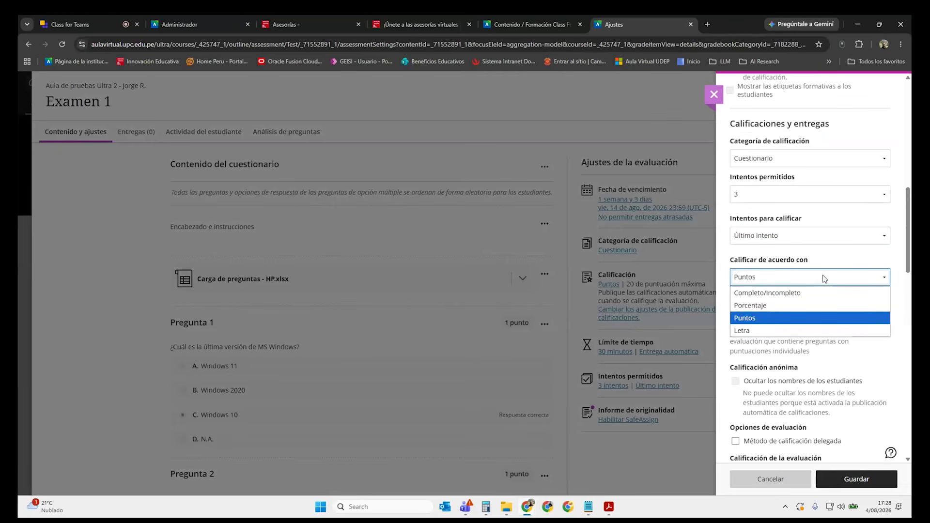
pyautogui.click(825, 278)
pyautogui.click(842, 159)
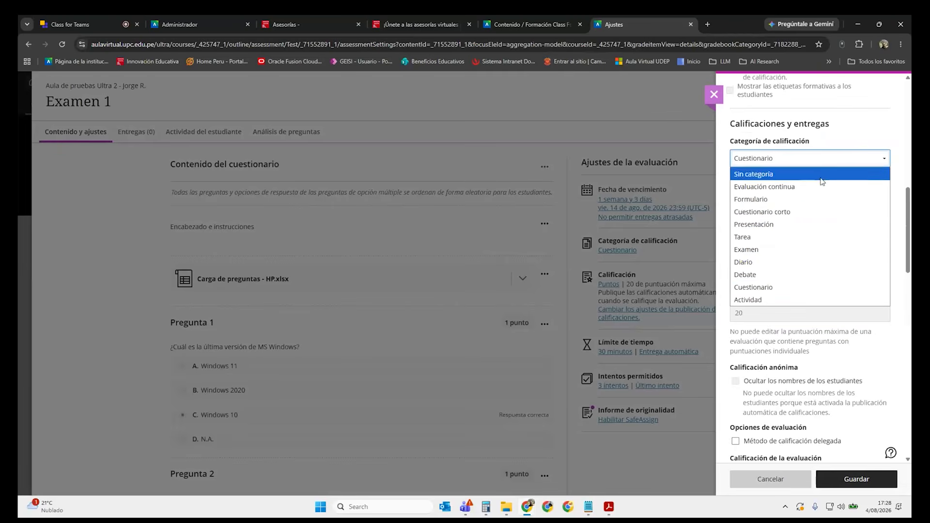
pyautogui.click(824, 159)
pyautogui.click(810, 194)
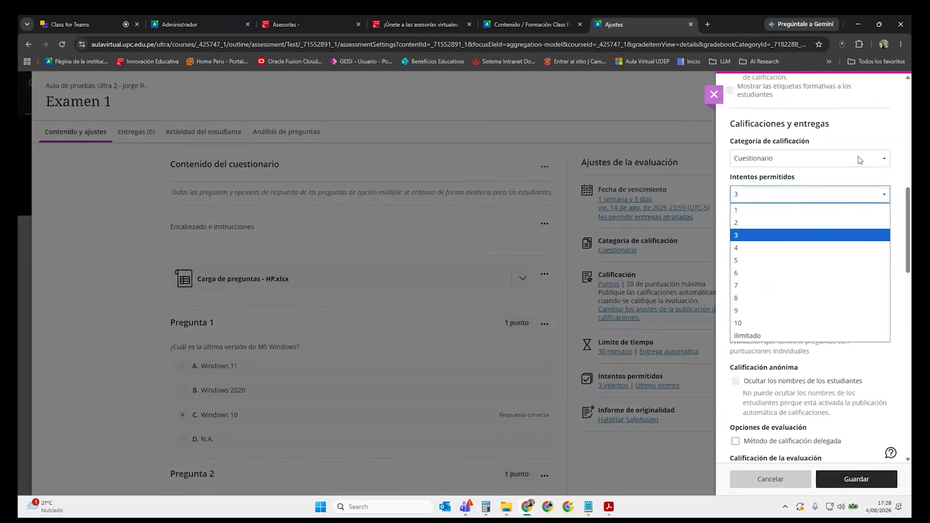
pyautogui.click(872, 135)
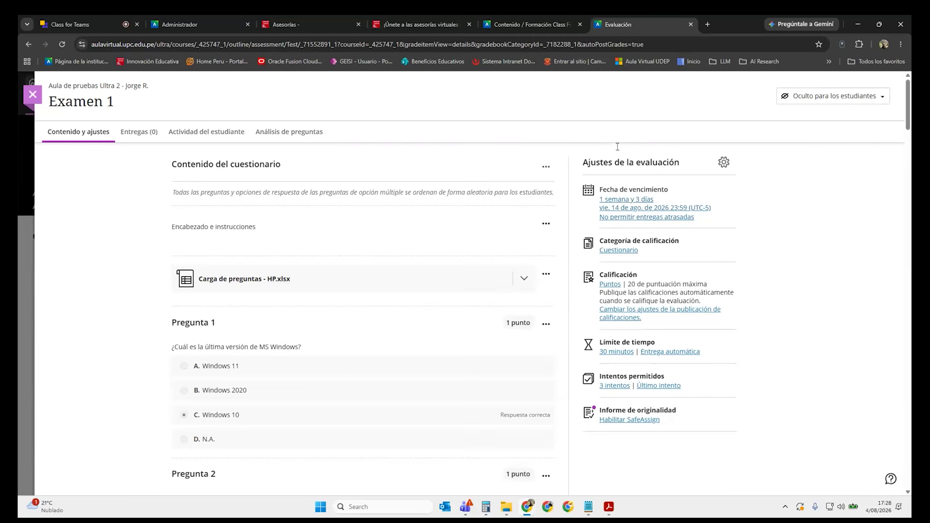
# Return to the course content and examine the student visibility options of Examen 1.
pyautogui.moveTo(427, 257)
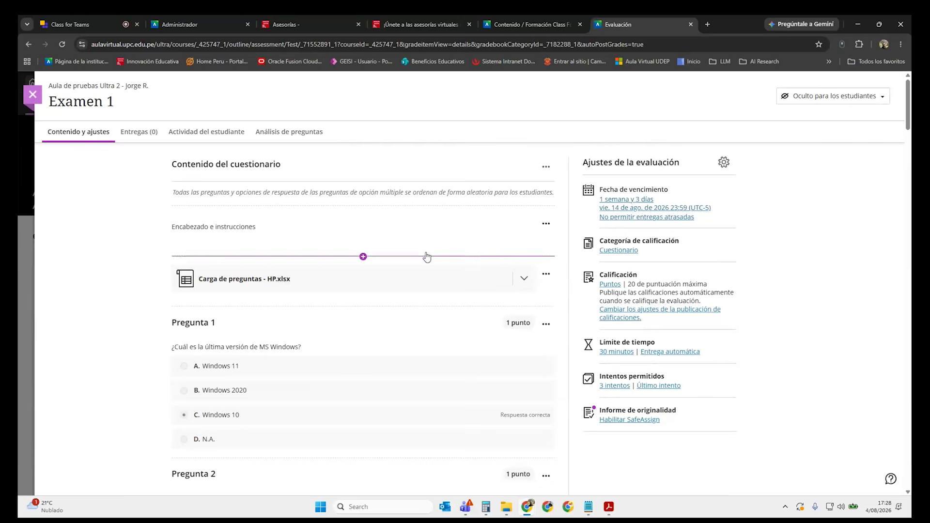
pyautogui.click(33, 94)
pyautogui.scroll(-5, 349, 350)
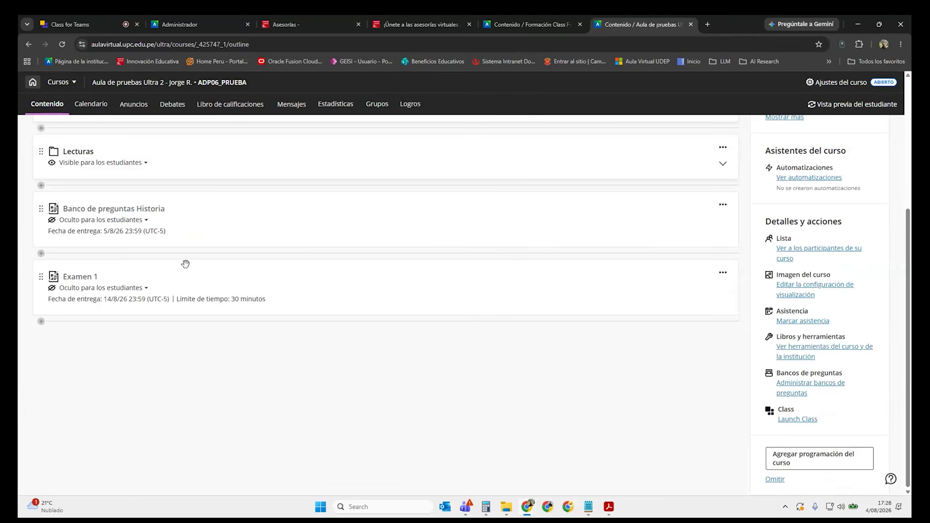
pyautogui.click(141, 290)
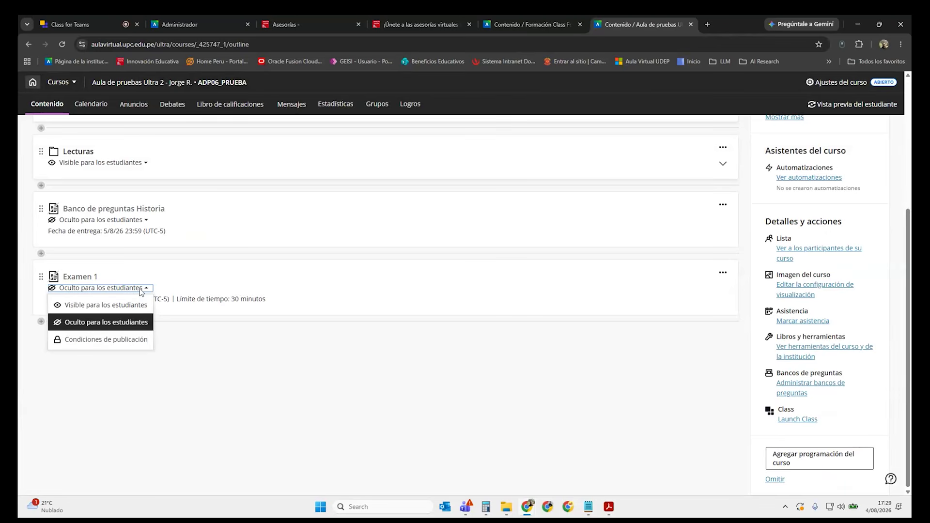
pyautogui.click(195, 356)
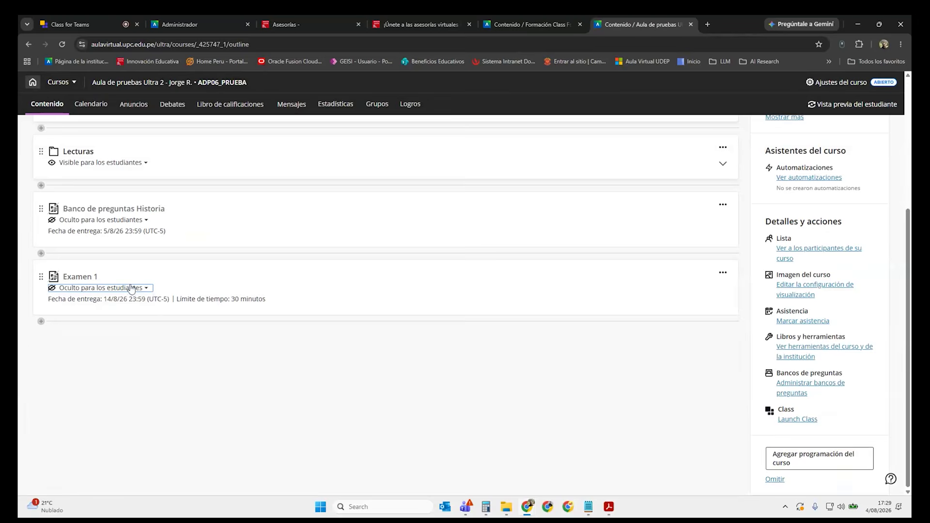
# Open the release conditions of Examen 1 and enable the Fecha/Hora condition with a first access date for all members.
pyautogui.scroll(2, 120, 240)
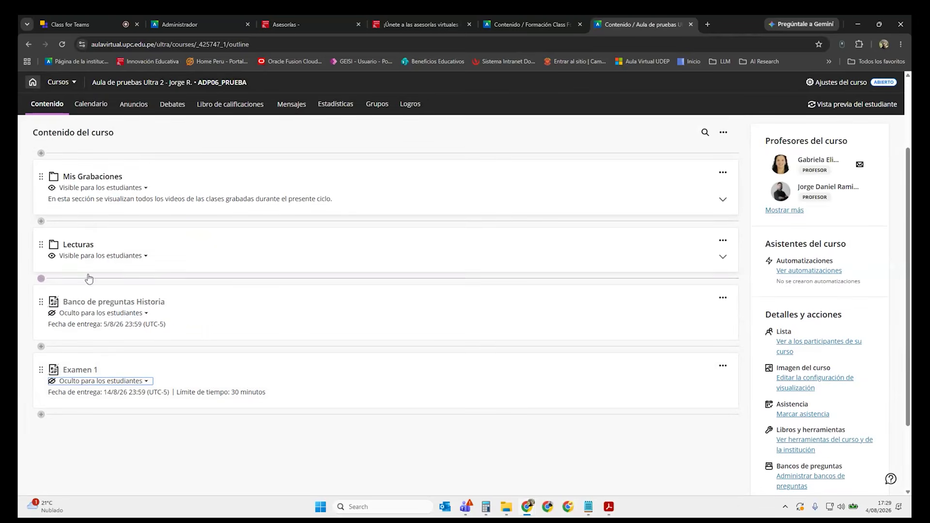
pyautogui.click(132, 382)
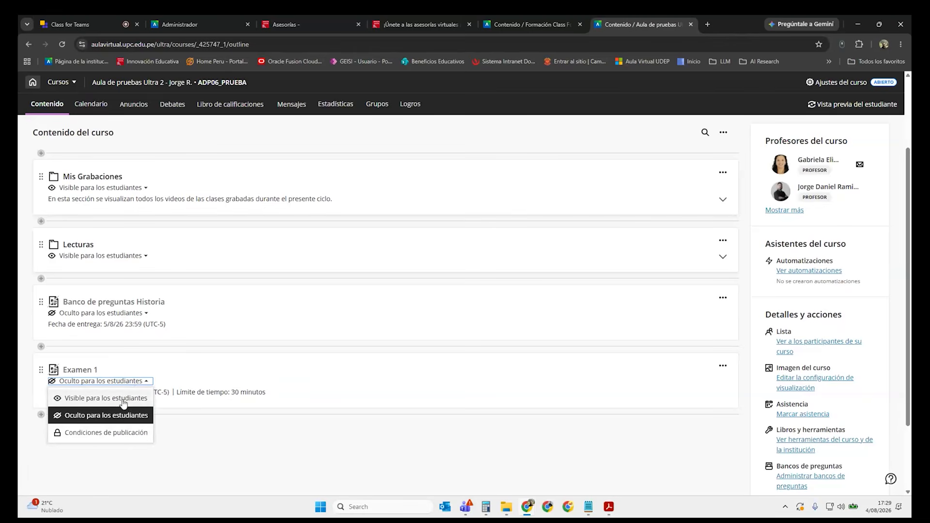
pyautogui.click(120, 433)
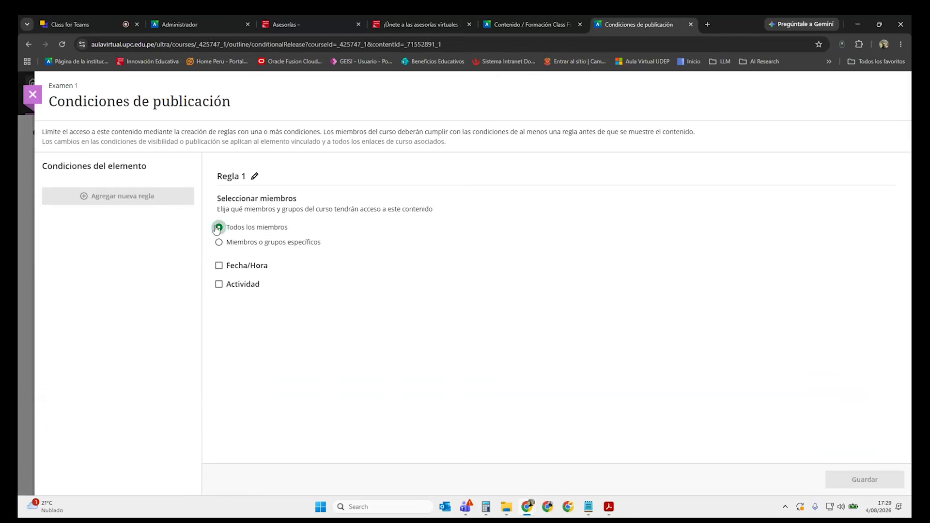
pyautogui.click(219, 267)
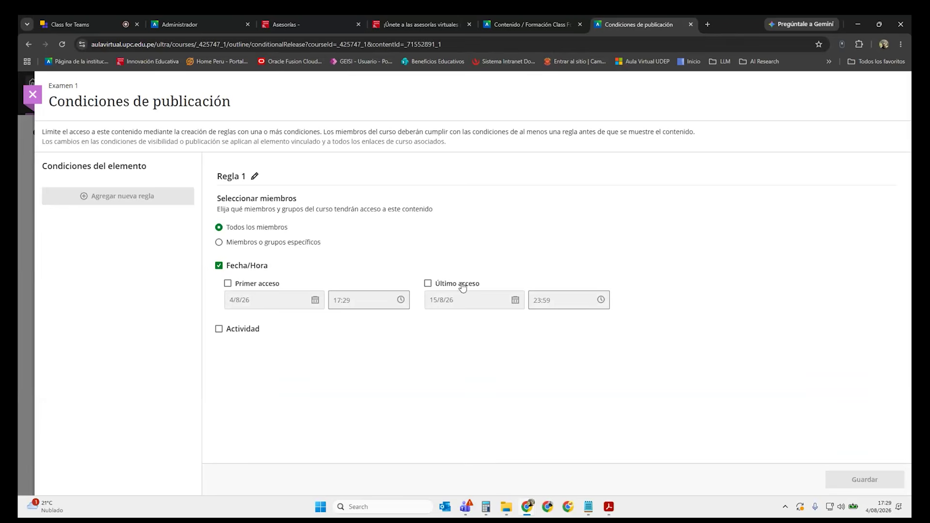
pyautogui.click(228, 285)
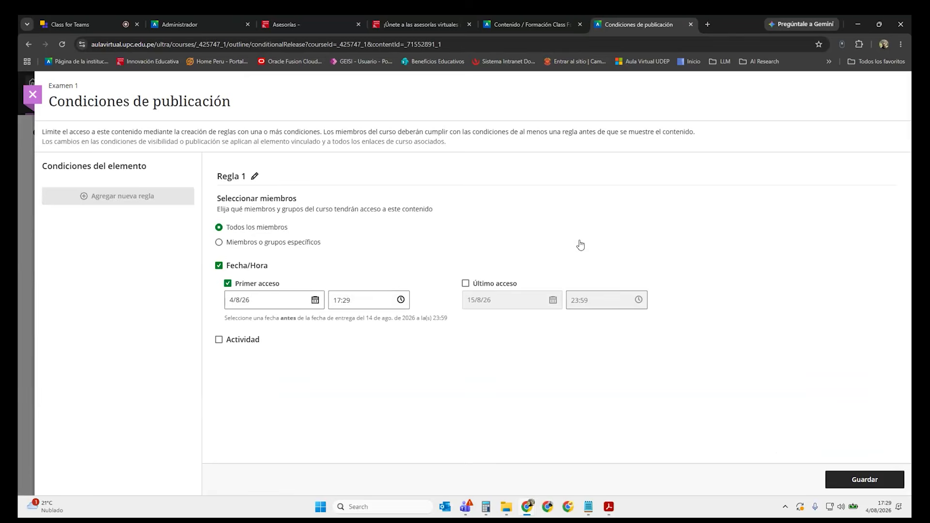
# Set the first access to 8/8/26 at 13:00, save the rule and return to the course content.
pyautogui.click(316, 300)
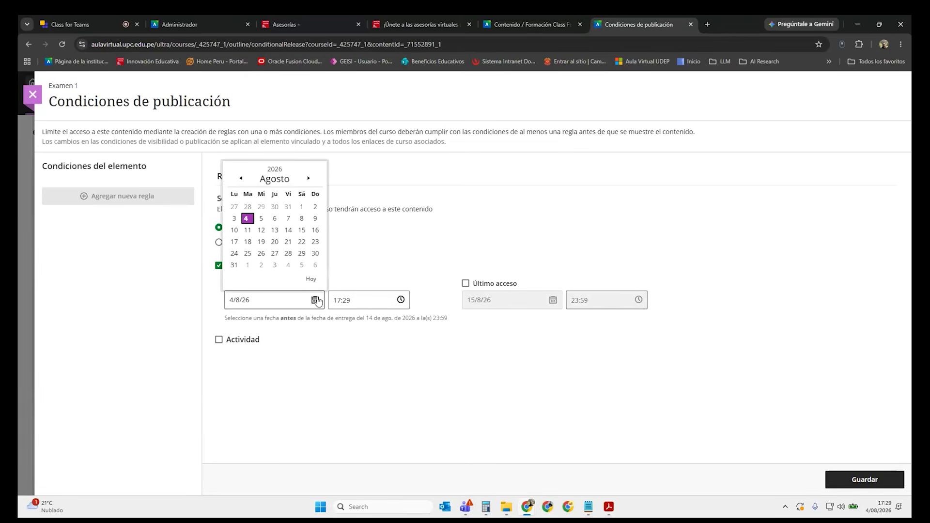
pyautogui.click(302, 218)
pyautogui.click(401, 300)
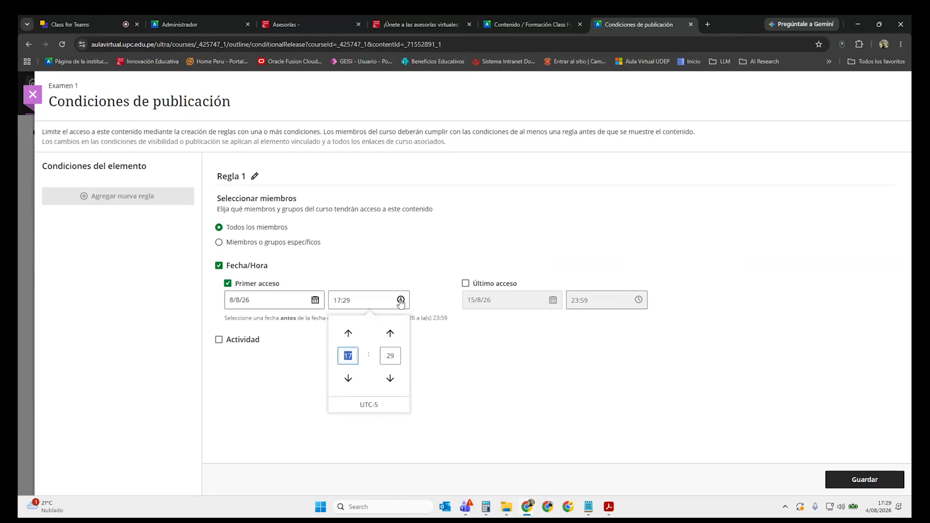
pyautogui.write('13')
pyautogui.click(388, 356)
pyautogui.write('00')
pyautogui.click(515, 359)
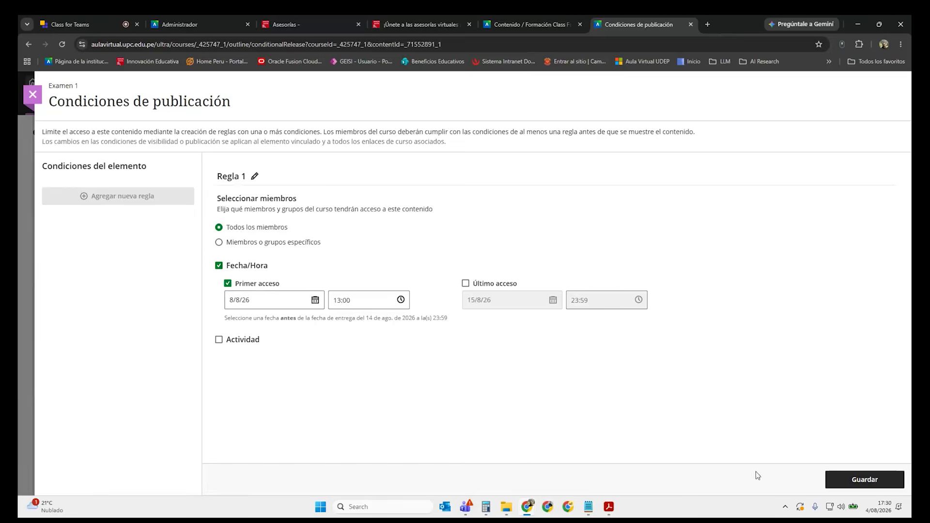
pyautogui.click(865, 478)
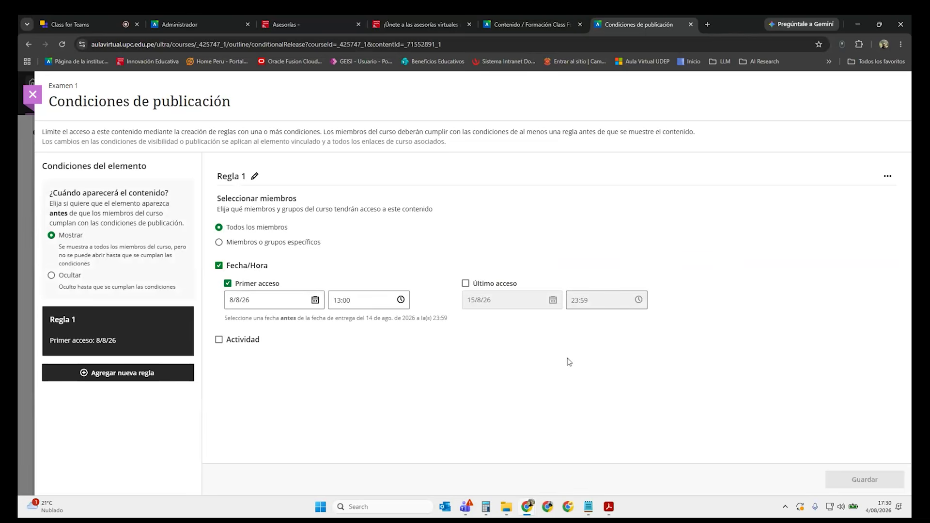
pyautogui.click(33, 95)
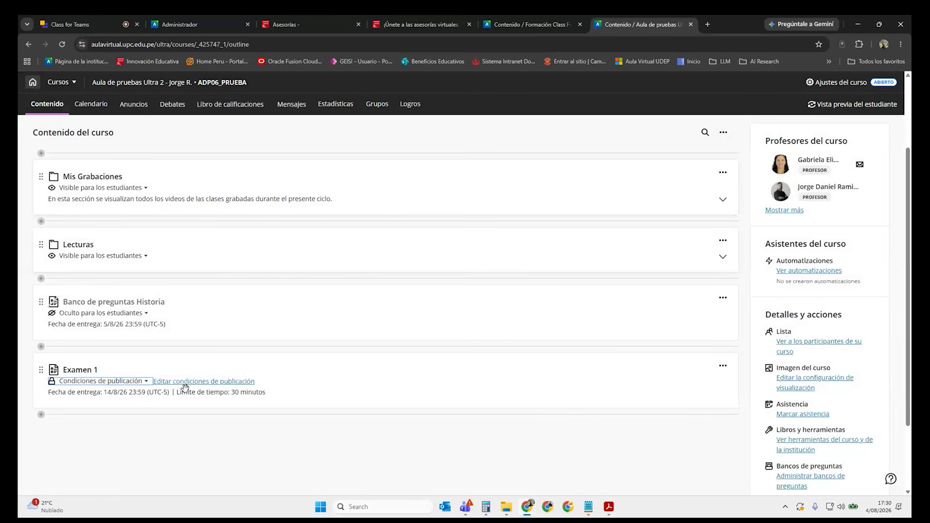
pyautogui.moveTo(203, 386)
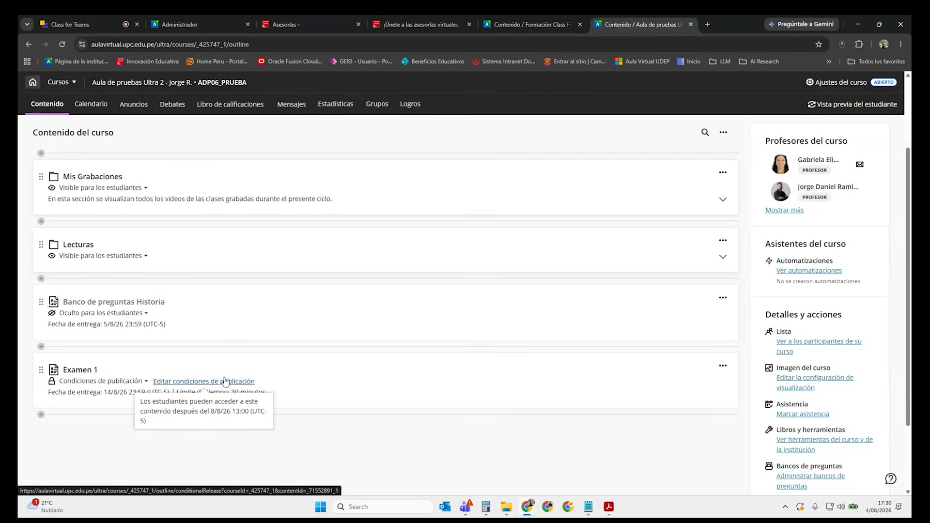
# Check the Class session chat and copy the attendance form link from Asistencia.txt.
pyautogui.moveTo(114, 14)
pyautogui.click(115, 16)
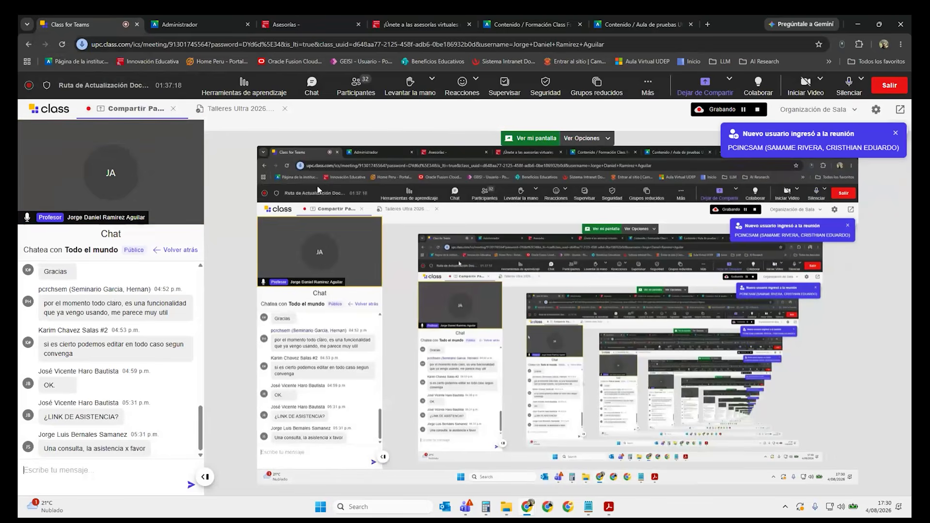
pyautogui.click(640, 24)
pyautogui.click(587, 508)
pyautogui.hotkey('ctrl', 'a')
pyautogui.hotkey('ctrl', 'c')
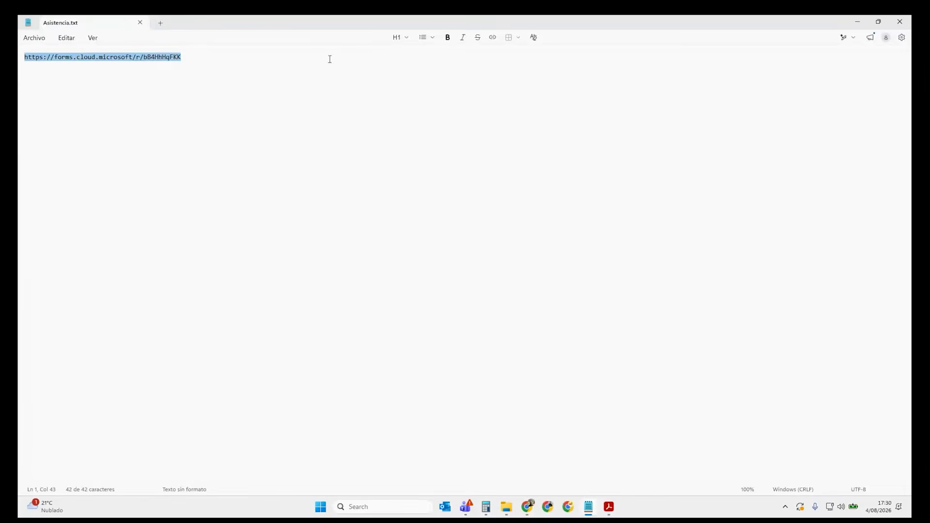
pyautogui.click(879, 21)
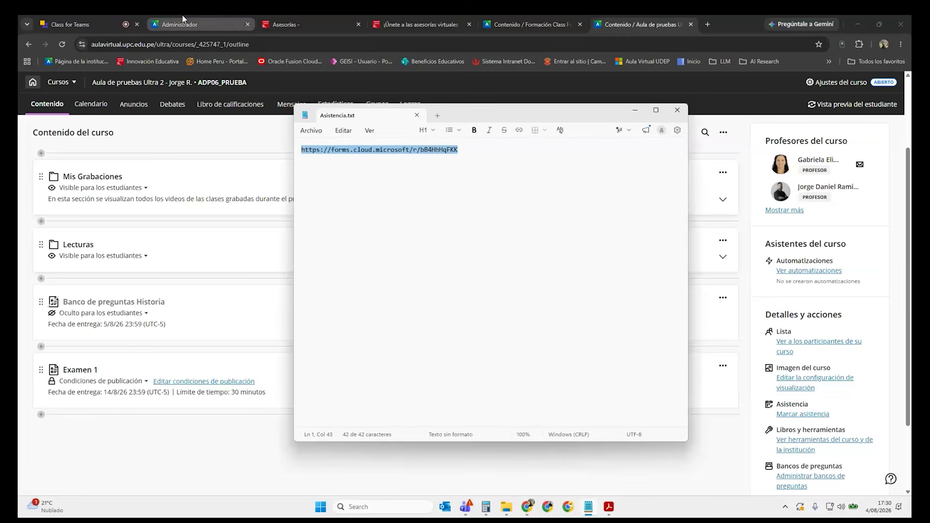
# Send the copied attendance form link to everyone in the Class session chat.
pyautogui.click(97, 24)
pyautogui.click(135, 472)
pyautogui.hotkey('ctrl', 'v')
pyautogui.press('Return')
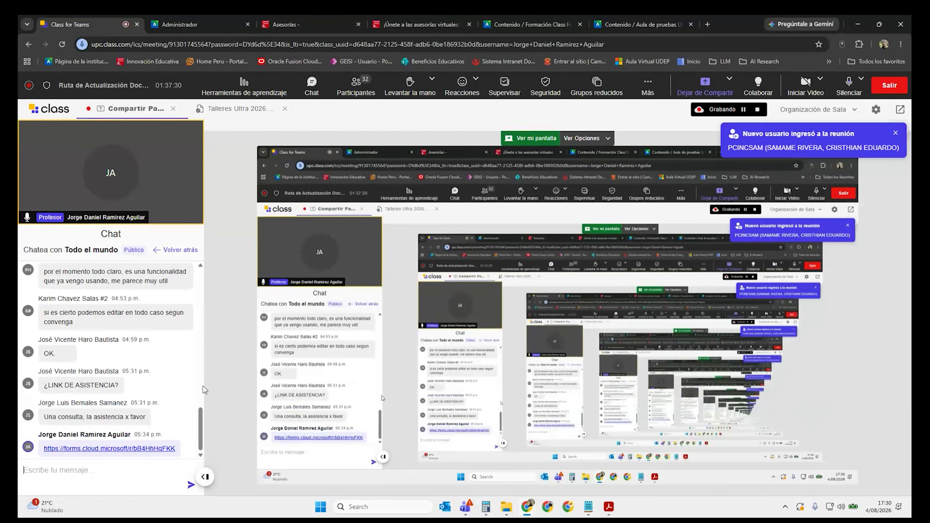
# Return to the course content and create a new exam directly below Examen 1.
pyautogui.click(627, 18)
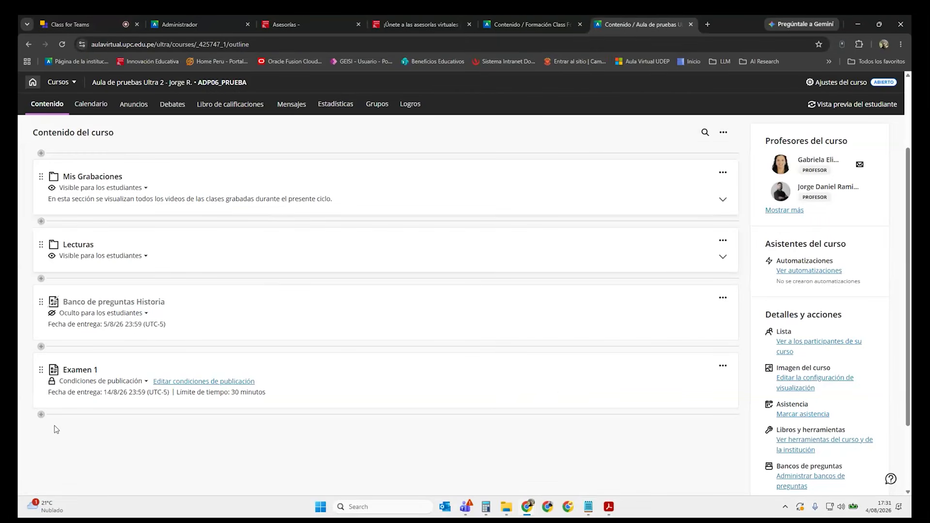
pyautogui.click(41, 415)
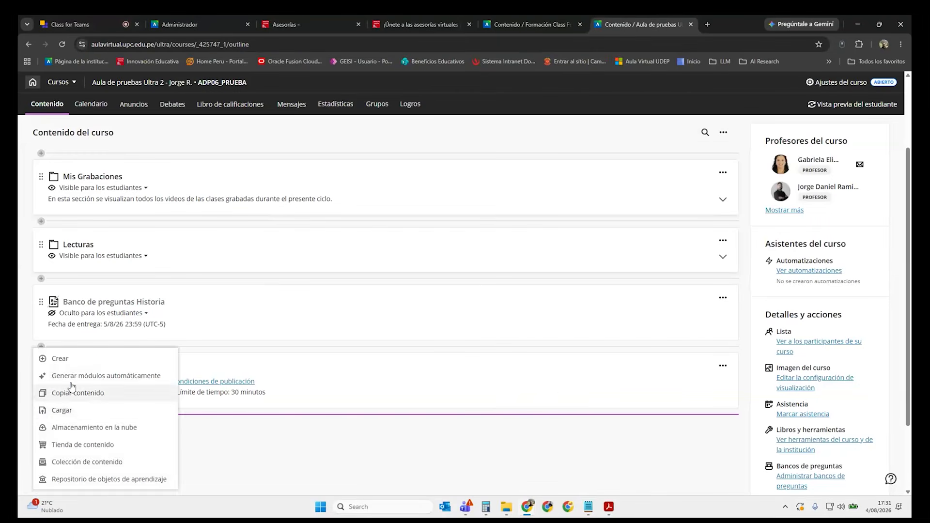
pyautogui.click(91, 359)
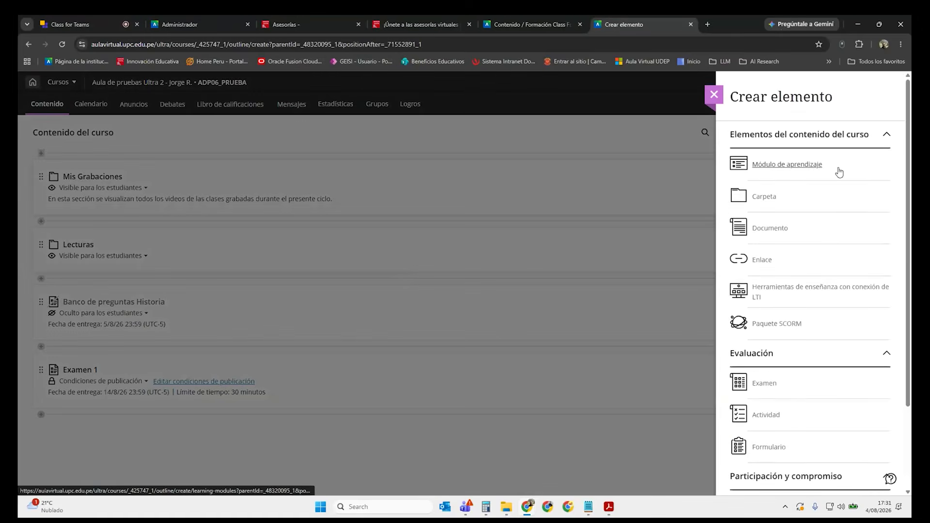
pyautogui.scroll(-1, 819, 257)
pyautogui.click(780, 337)
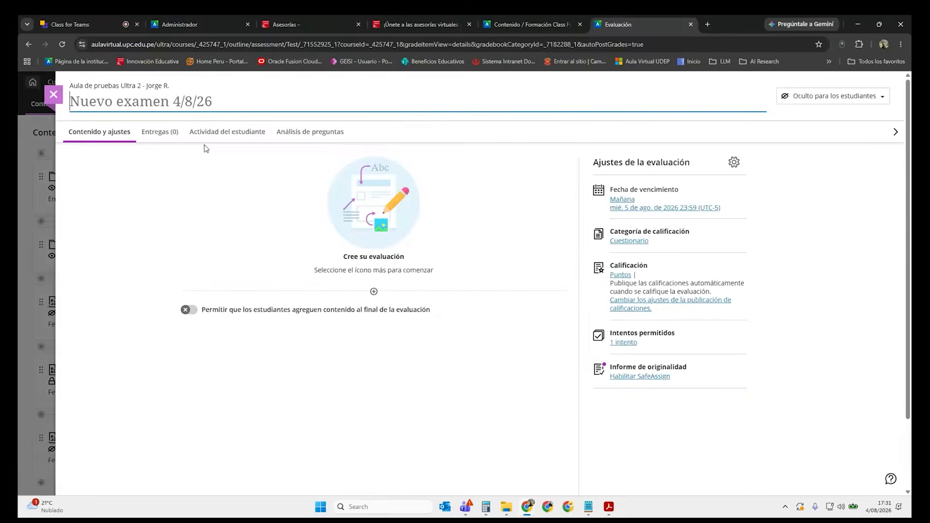
# Name the new exam "Examen 2".
pyautogui.write('Examn')
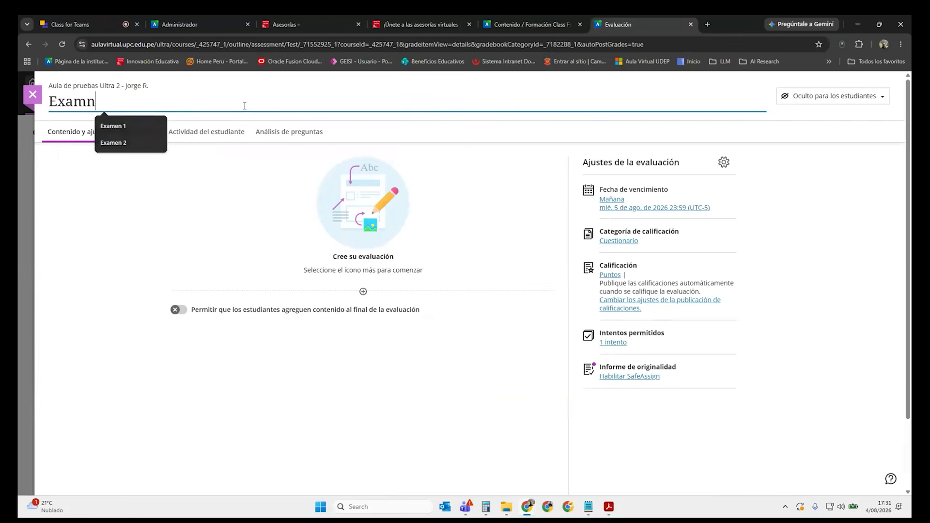
pyautogui.press('BackSpace')
pyautogui.write('en 2')
pyautogui.press('Escape')
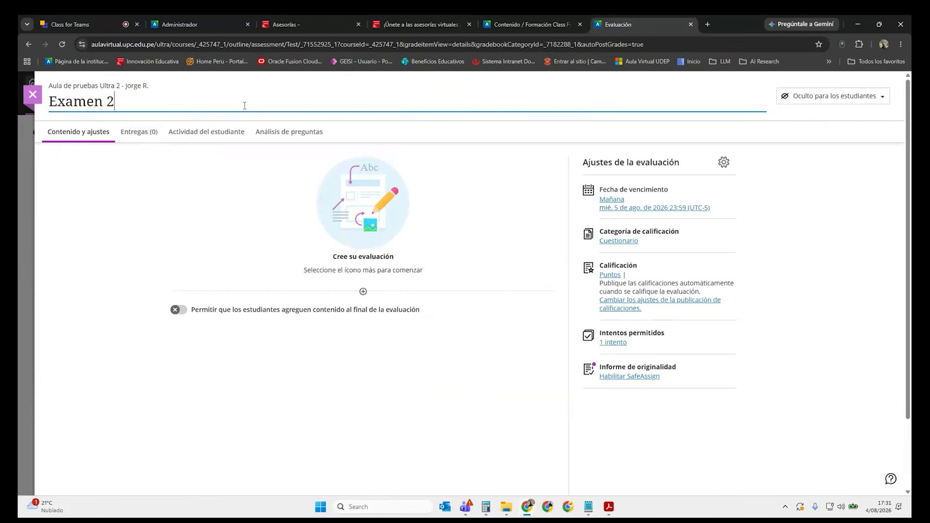
pyautogui.click(243, 199)
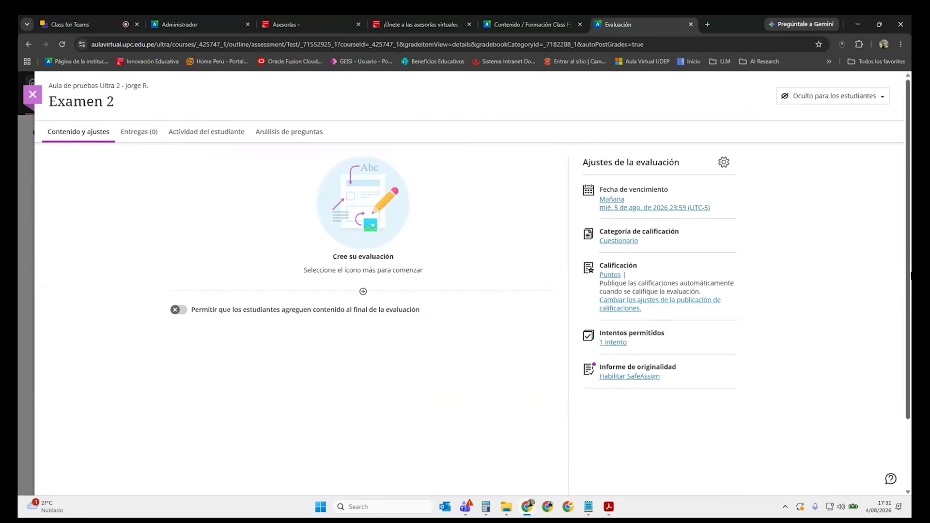
# Open the settings of Examen 2 and set the attempts allowed to 3, with Último intento as the graded attempt.
pyautogui.click(724, 163)
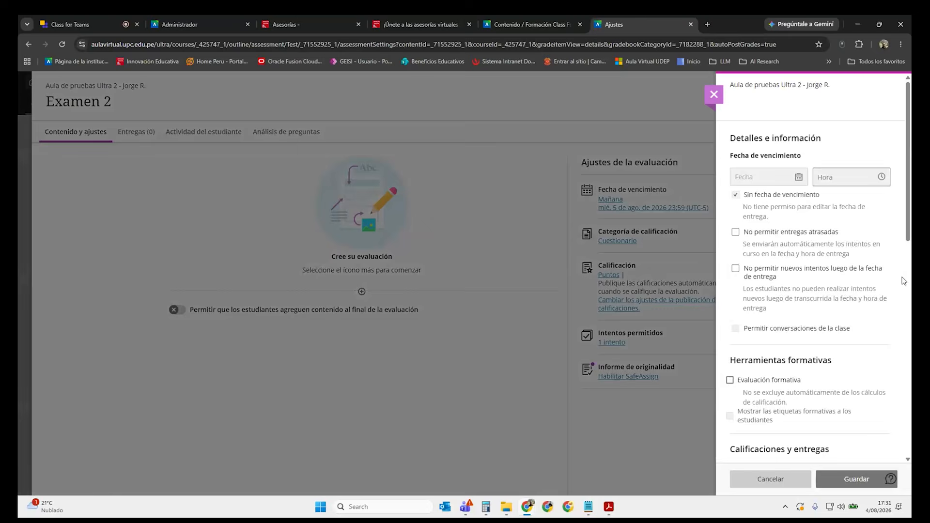
pyautogui.scroll(-10, 800, 309)
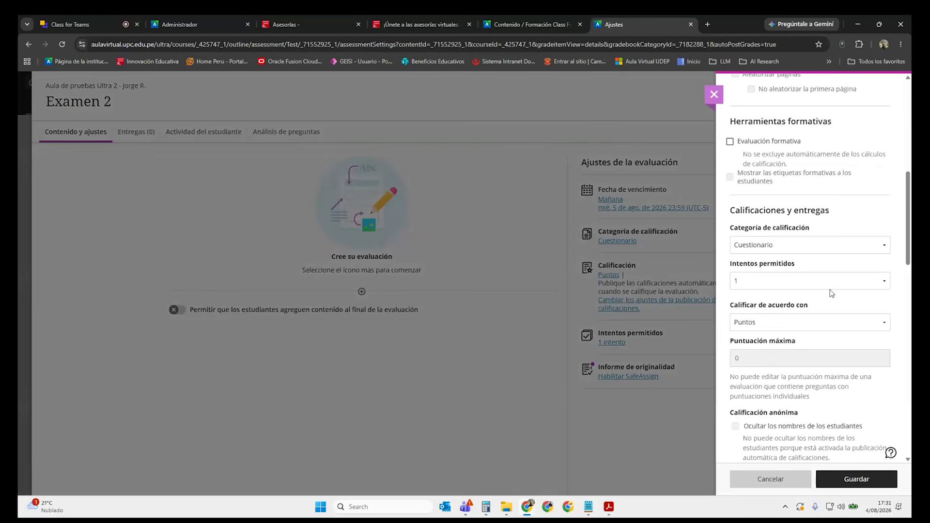
pyautogui.click(837, 246)
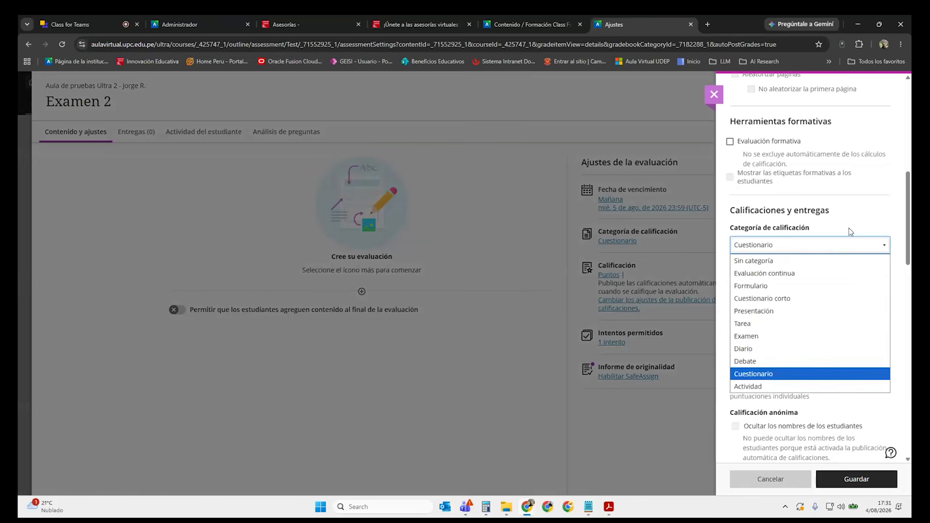
pyautogui.click(843, 246)
pyautogui.click(822, 281)
pyautogui.click(788, 322)
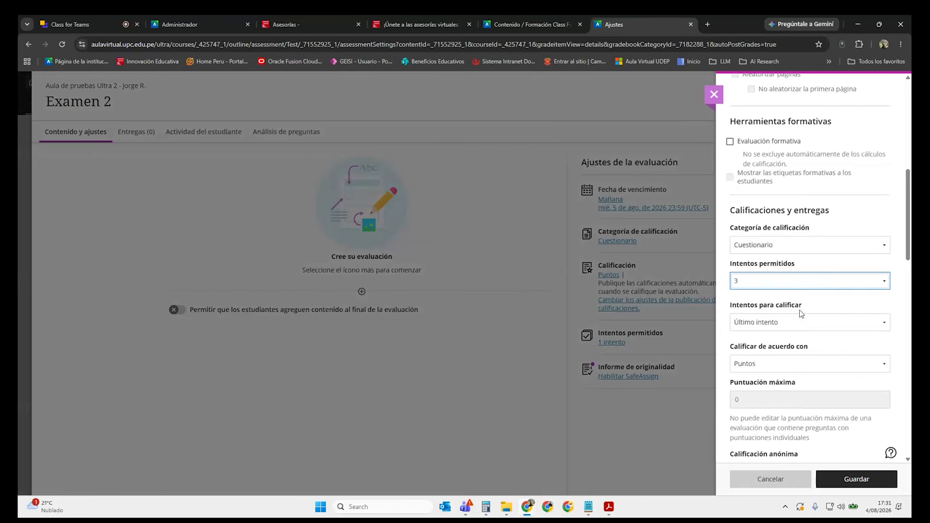
pyautogui.click(802, 323)
pyautogui.click(806, 319)
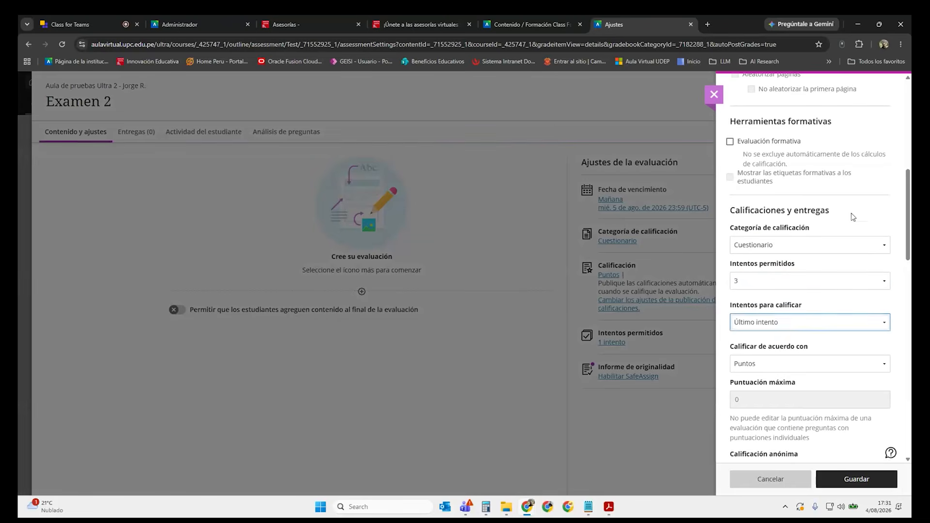
# Pick a new due date for Examen 2 and disallow late submissions and new attempts after the due date.
pyautogui.scroll(5, 851, 247)
pyautogui.scroll(2, 850, 247)
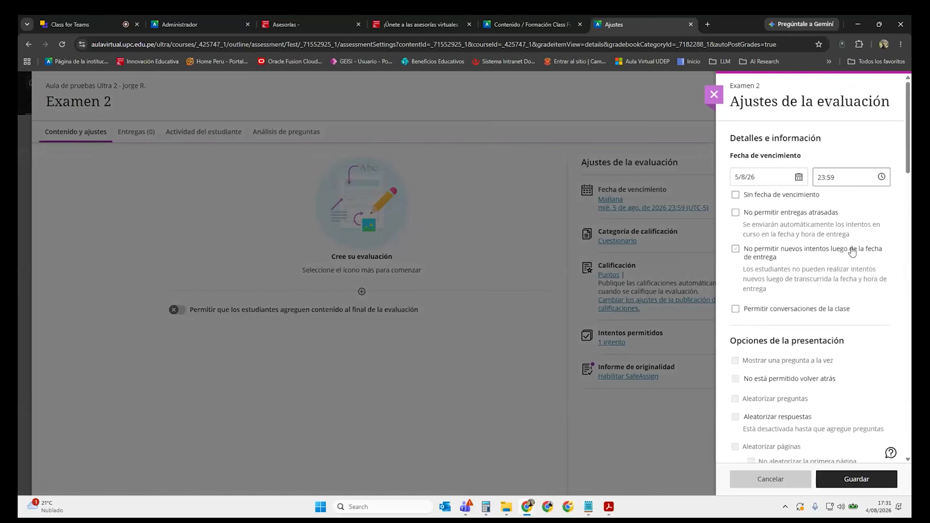
pyautogui.scroll(-3, 852, 252)
pyautogui.scroll(3, 851, 248)
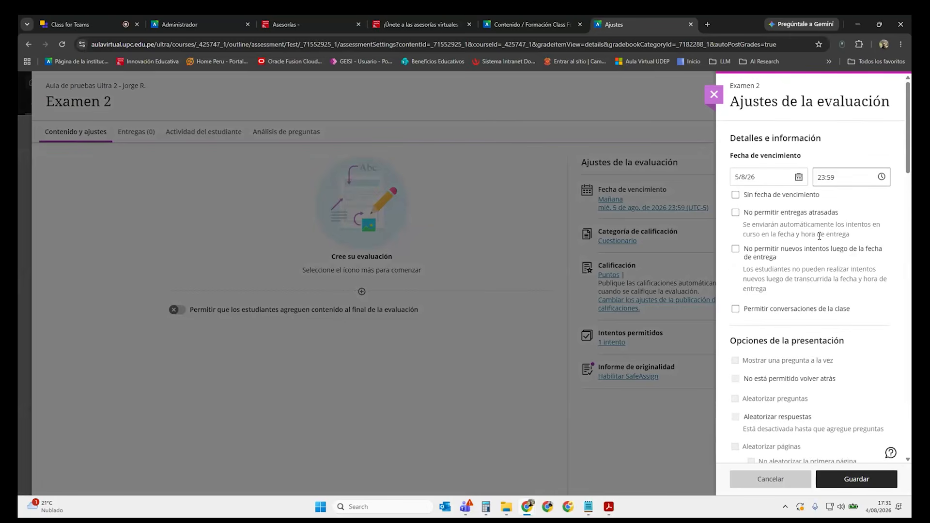
pyautogui.click(799, 178)
pyautogui.click(783, 255)
pyautogui.click(736, 196)
pyautogui.click(736, 195)
pyautogui.click(735, 213)
# Select 3 attempts allowed again and set the attempts to grade to Todos los intentos.
pyautogui.scroll(-3, 846, 313)
pyautogui.scroll(-4, 805, 303)
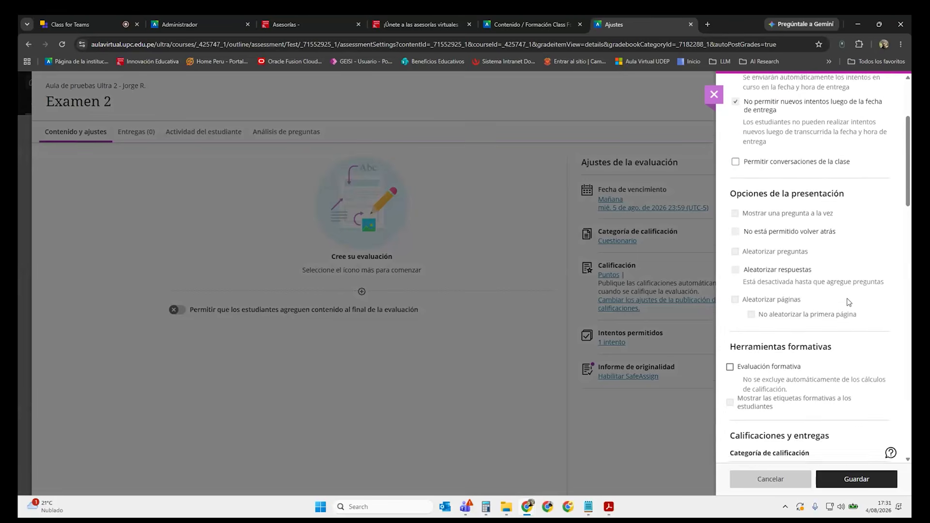
pyautogui.scroll(-1, 813, 239)
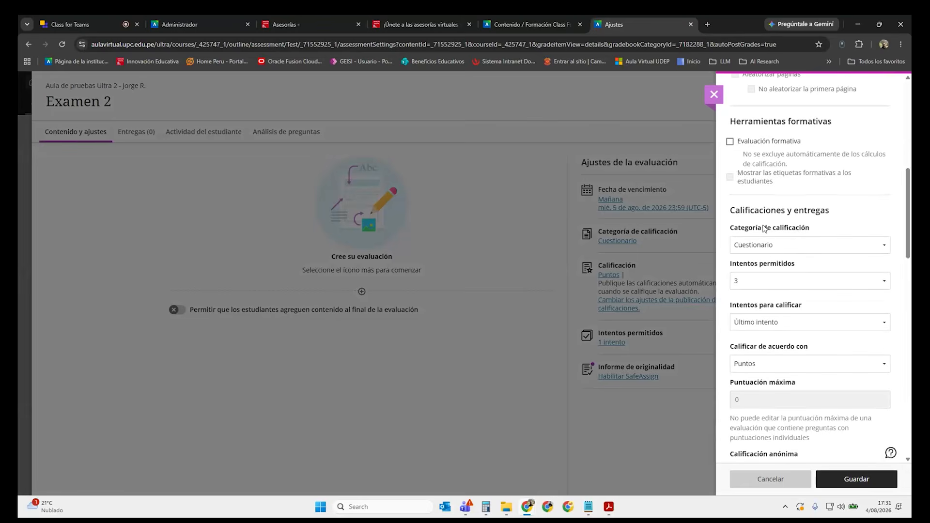
pyautogui.click(783, 286)
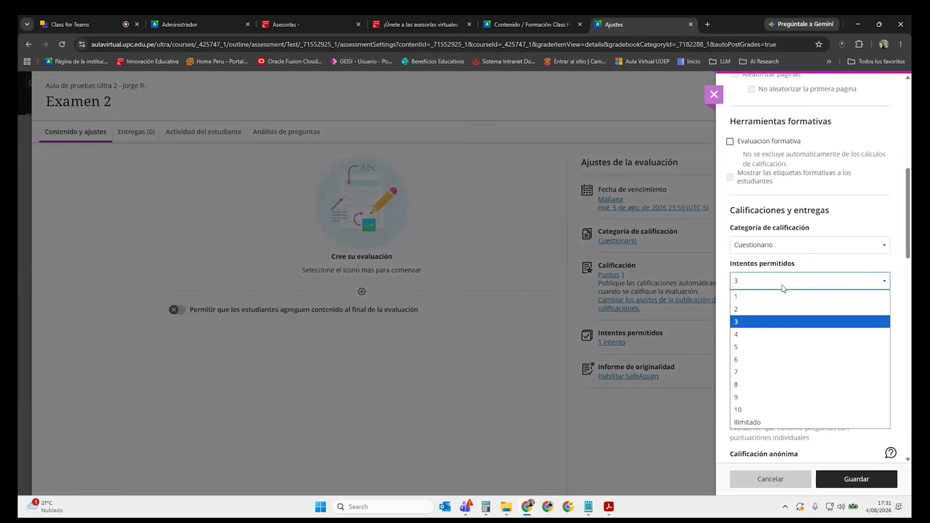
pyautogui.click(777, 323)
pyautogui.scroll(-2, 800, 242)
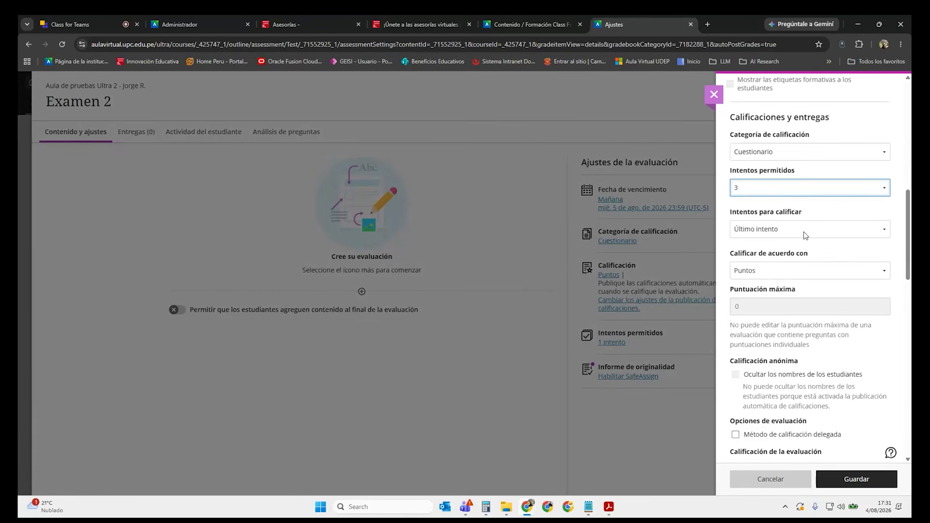
pyautogui.click(804, 231)
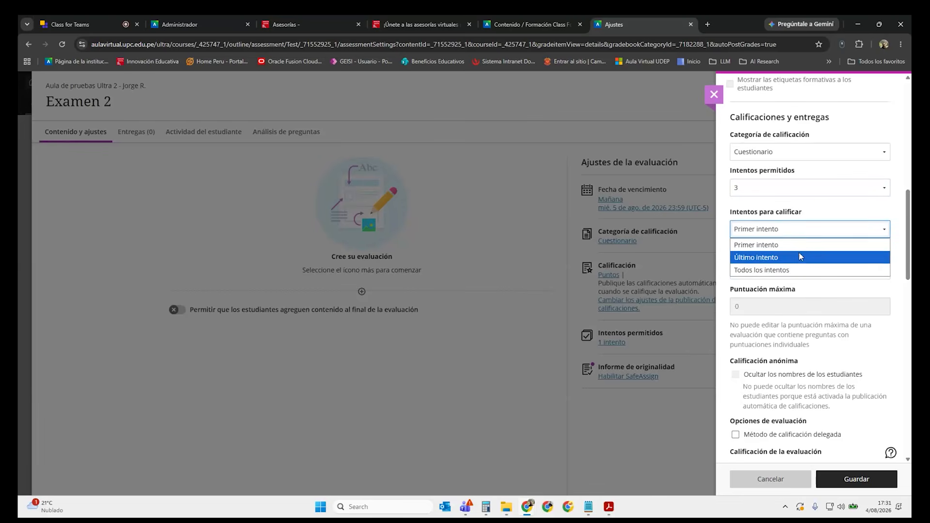
pyautogui.click(799, 270)
pyautogui.click(820, 232)
pyautogui.click(819, 270)
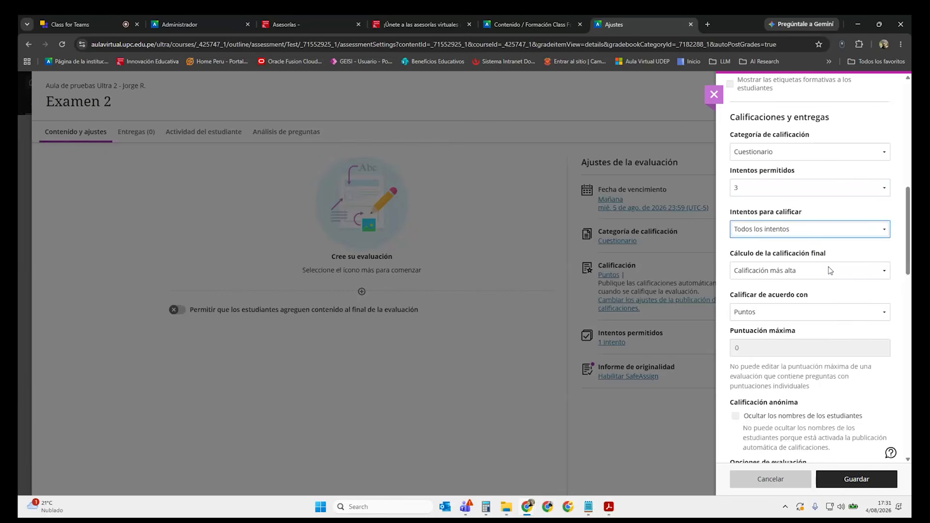
# Leave the Examen 2 settings without saving the changes to the due date and attempts.
pyautogui.click(828, 231)
pyautogui.click(815, 273)
pyautogui.click(800, 229)
pyautogui.click(800, 270)
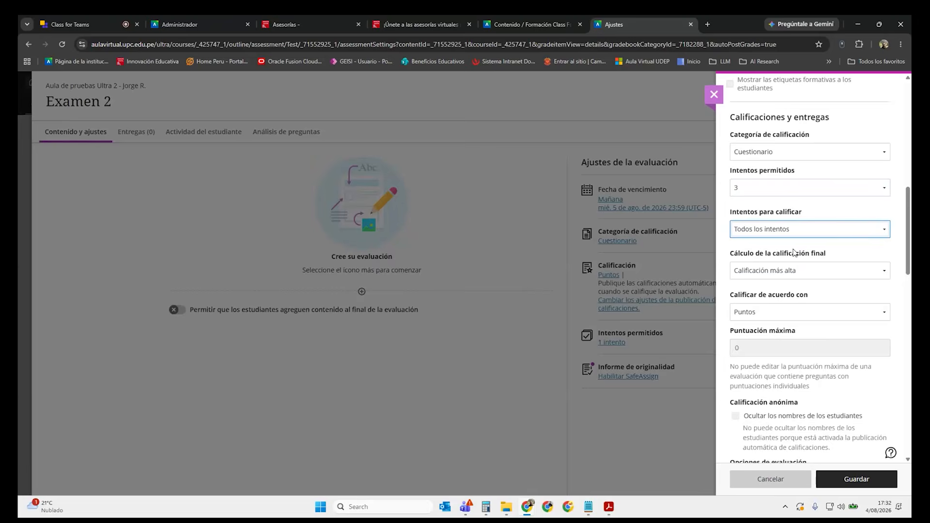
pyautogui.click(776, 483)
pyautogui.click(542, 213)
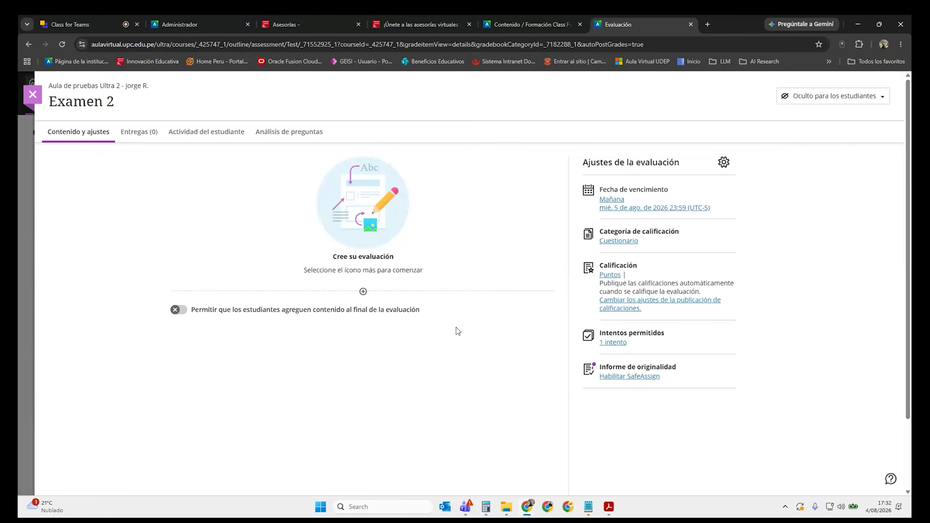
# Add a text block reading "Enunciado o instrucciones" to the content of Examen 2 and save it.
pyautogui.click(363, 292)
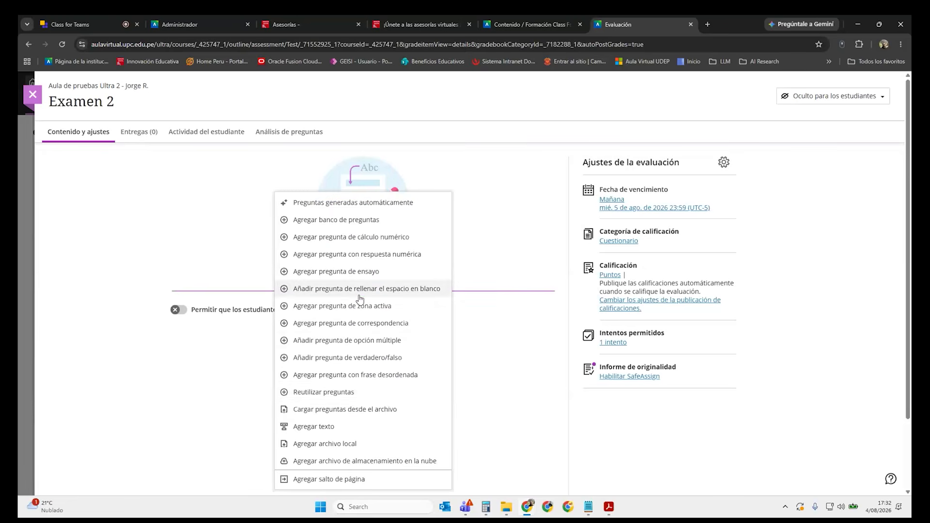
pyautogui.click(361, 432)
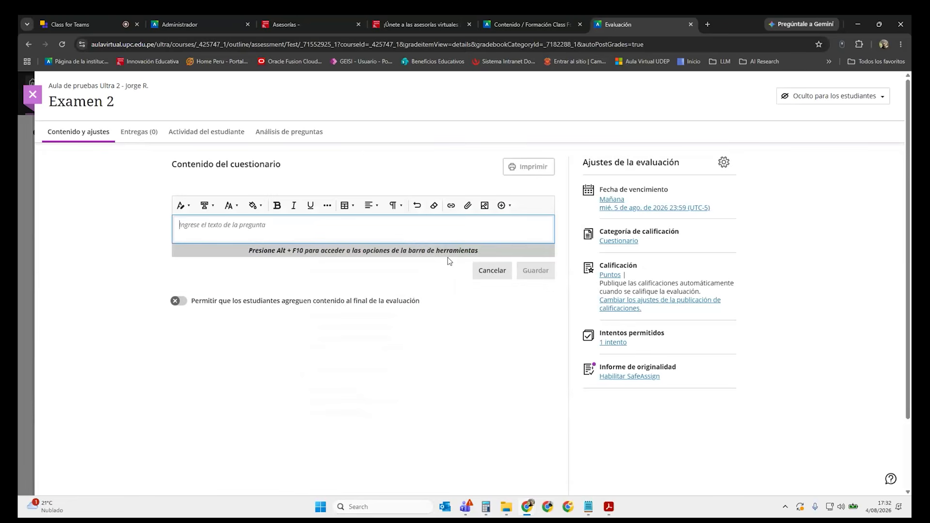
pyautogui.write('Enu')
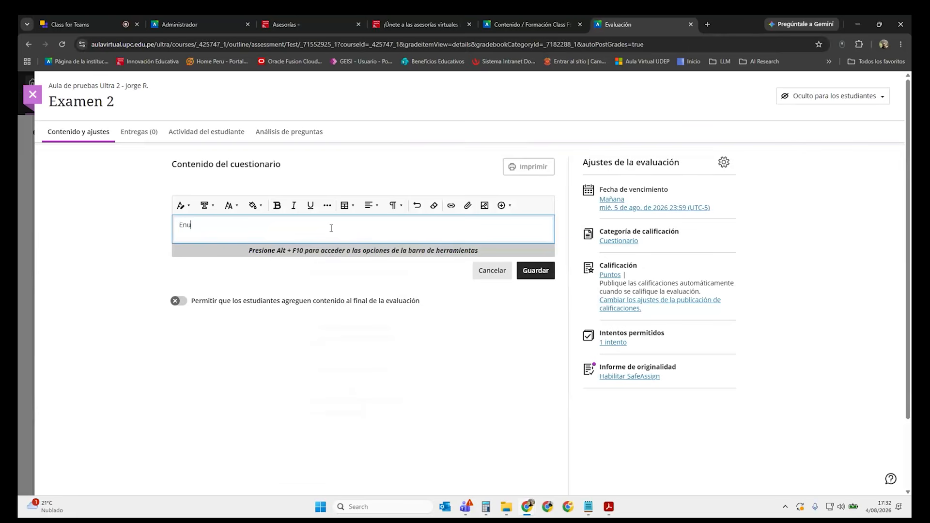
pyautogui.write('nciado o instrucciones')
pyautogui.click(535, 271)
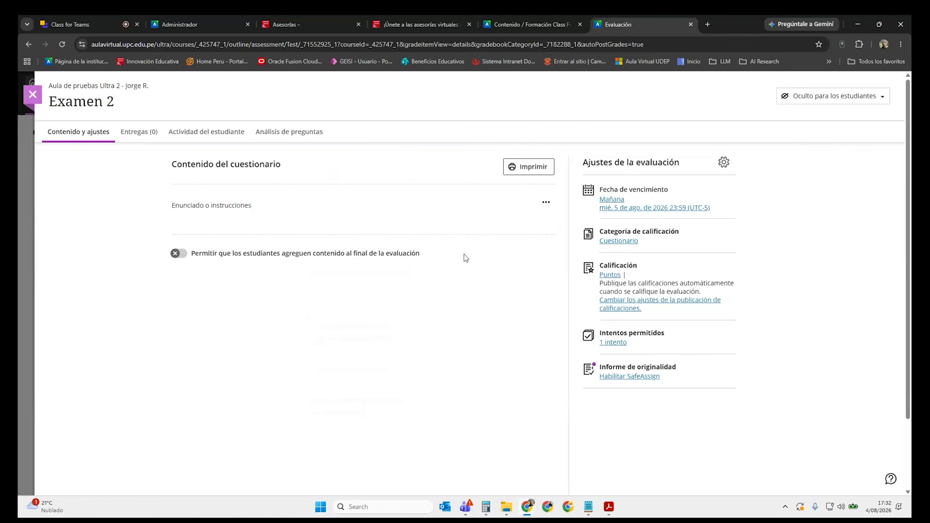
# Start adding a question bank below the text block and filter its sources to Banco de preguntas Historia and Banco generado (Guerra del Pacífico) 18/4/24.
pyautogui.moveTo(363, 236)
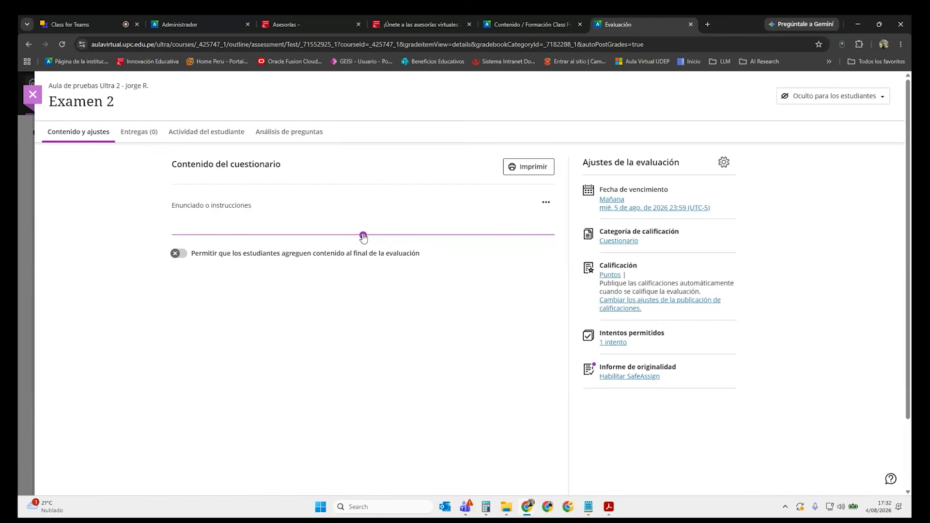
pyautogui.click(363, 236)
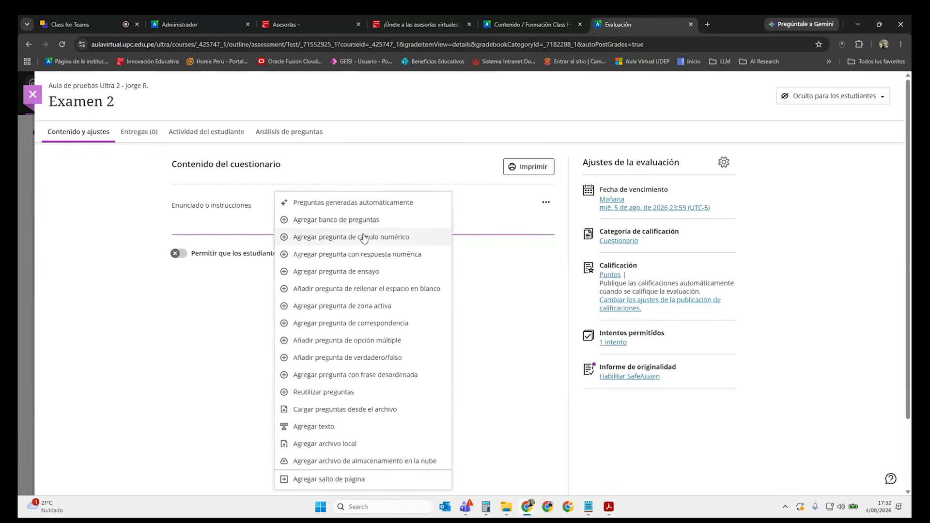
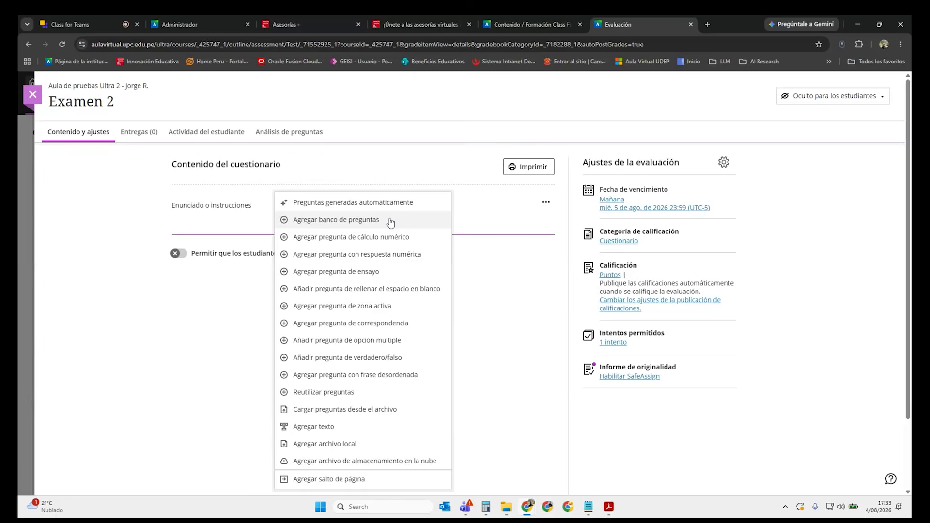
pyautogui.click(378, 221)
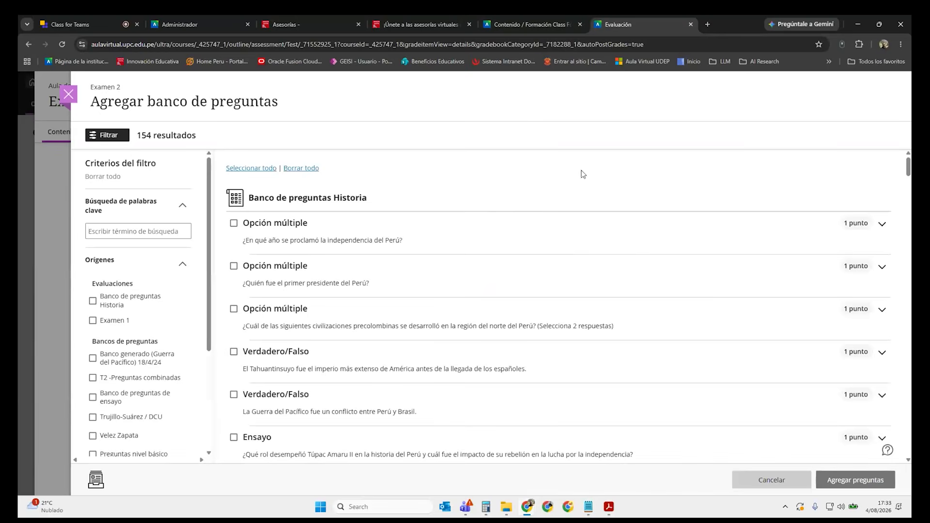
pyautogui.scroll(-1, 151, 297)
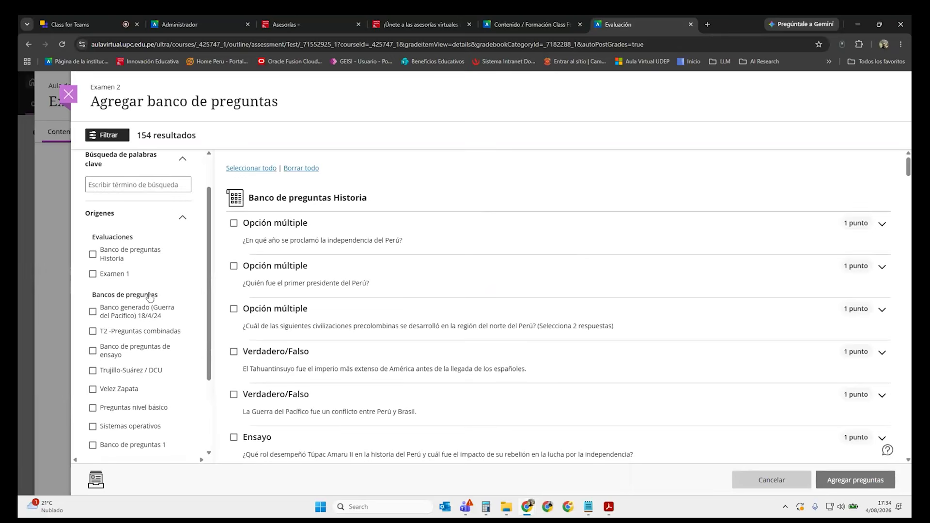
pyautogui.scroll(-1, 150, 297)
pyautogui.scroll(1, 153, 245)
pyautogui.click(118, 253)
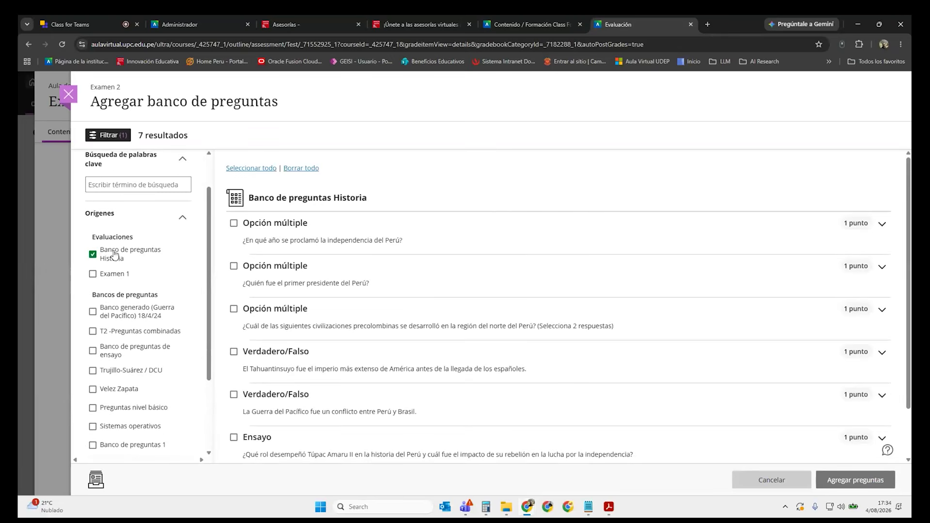
pyautogui.click(92, 311)
# Select all the filtered questions and add them to Examen 2 as a question bank.
pyautogui.click(252, 169)
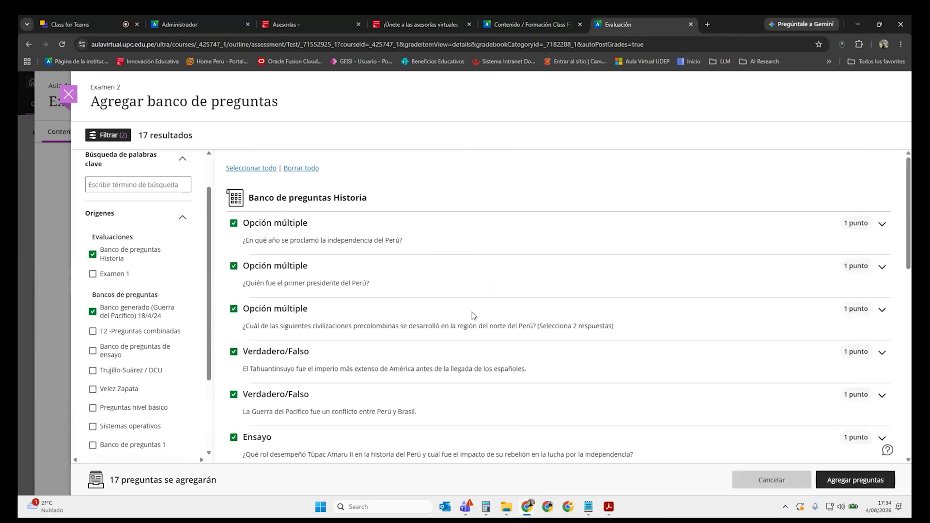
pyautogui.scroll(-10, 584, 344)
pyautogui.scroll(5, 584, 343)
pyautogui.scroll(5, 584, 344)
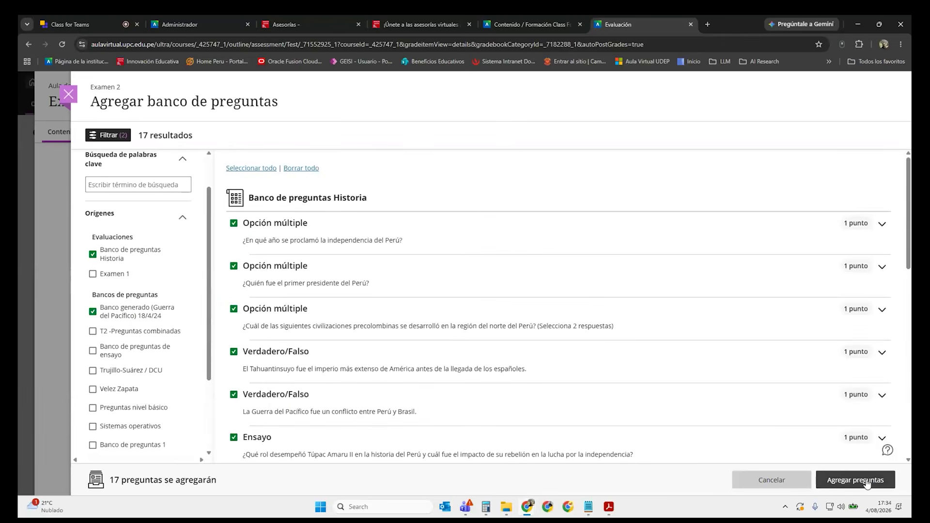
pyautogui.click(867, 482)
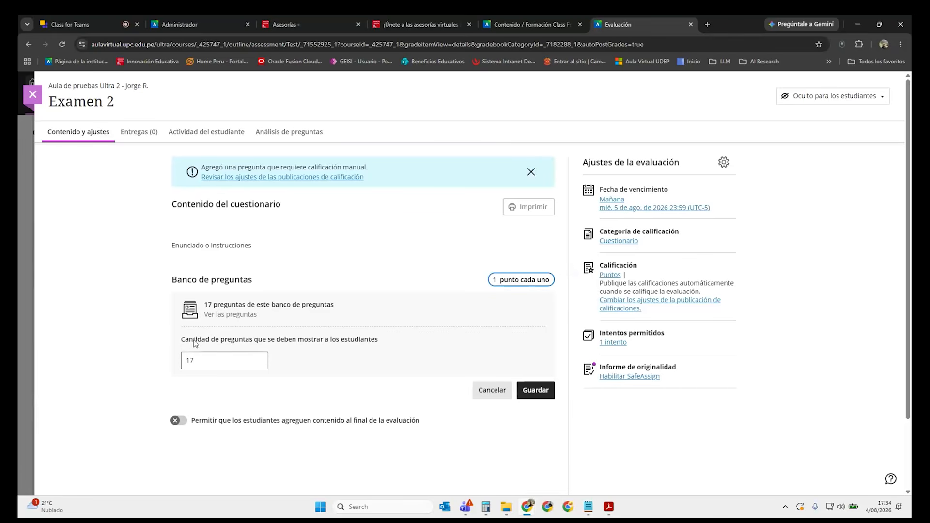
# Set the number of bank questions shown to students to 10 and save the question bank.
pyautogui.doubleClick(208, 305)
pyautogui.click(243, 319)
pyautogui.doubleClick(211, 358)
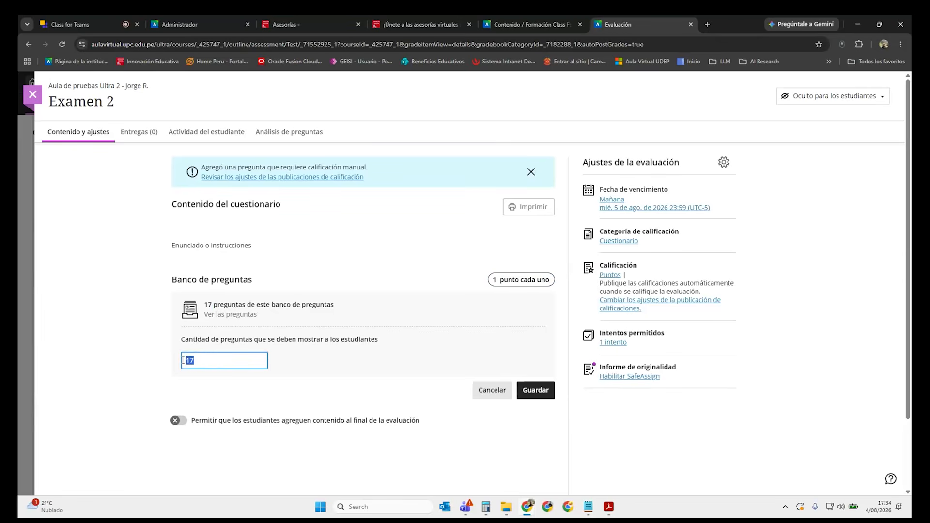
pyautogui.write('10')
pyautogui.doubleClick(208, 305)
pyautogui.click(214, 305)
pyautogui.doubleClick(211, 304)
pyautogui.click(233, 308)
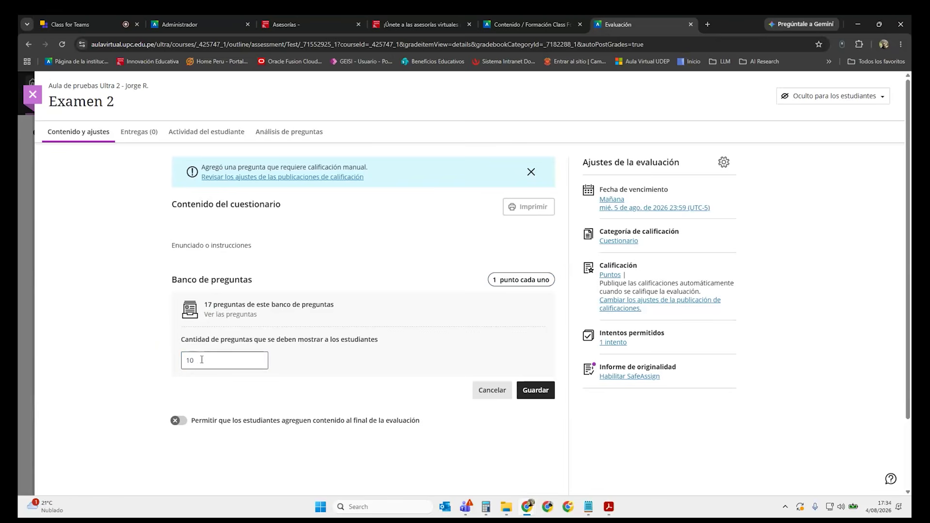
pyautogui.doubleClick(210, 304)
pyautogui.click(205, 357)
pyautogui.moveTo(199, 360); pyautogui.dragTo(184, 360)
pyautogui.click(540, 394)
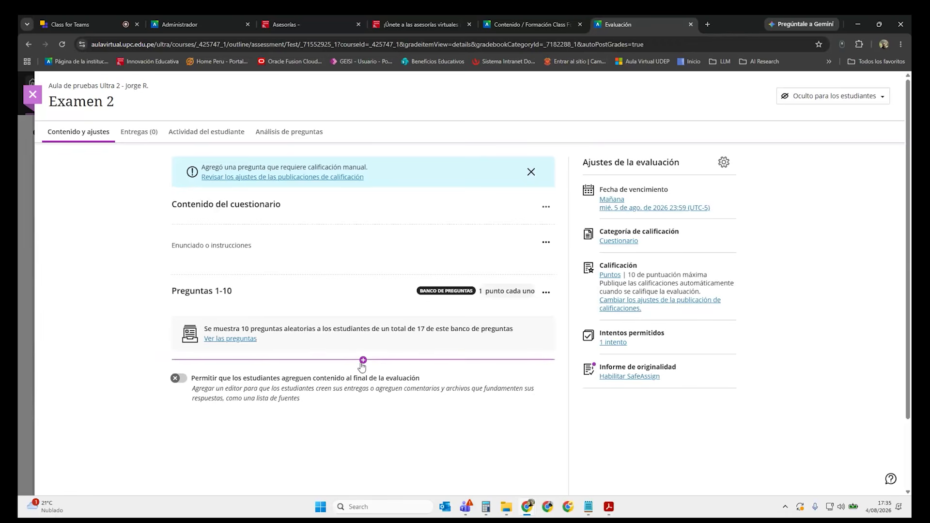
# Start adding a second question bank below Preguntas 1-10 and go to its list of question sources.
pyautogui.click(362, 361)
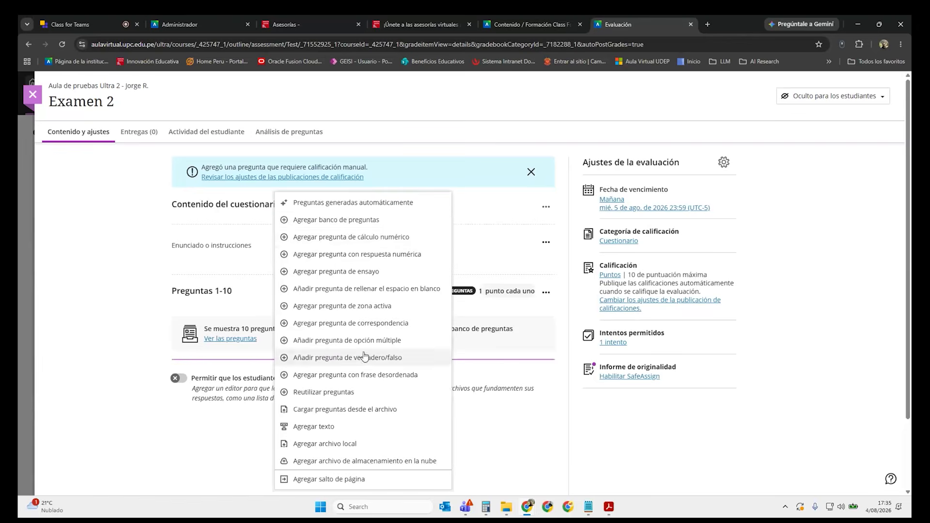
pyautogui.click(376, 226)
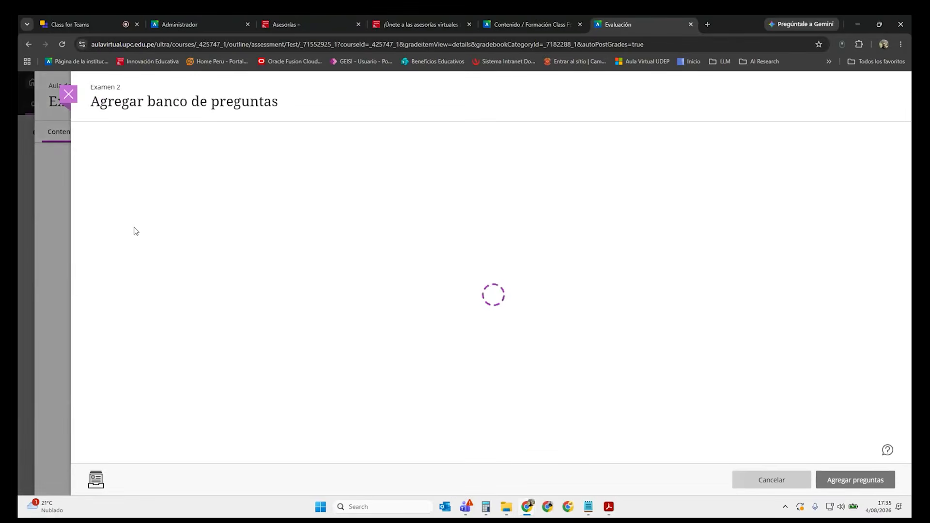
pyautogui.scroll(-3, 126, 260)
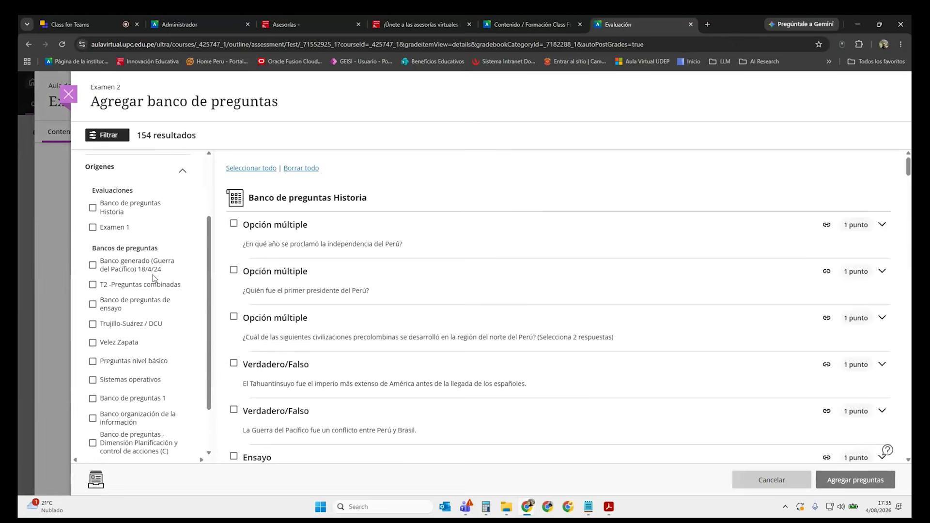
pyautogui.scroll(-1, 119, 254)
# Filter the sources by the nine banks from T2 -Preguntas combinadas through the first Banco de preguntas - Dimensión Planificación y control de acciones (C).
pyautogui.click(92, 238)
pyautogui.click(93, 258)
pyautogui.click(92, 278)
pyautogui.click(93, 296)
pyautogui.click(92, 314)
pyautogui.click(93, 334)
pyautogui.click(93, 354)
pyautogui.click(93, 373)
pyautogui.click(93, 396)
pyautogui.click(97, 423)
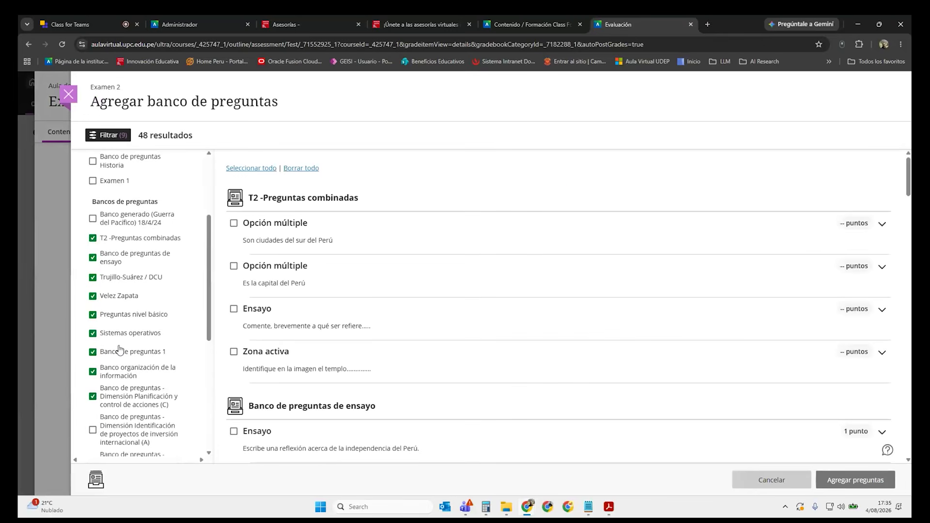
# Extend the source filter with the six following banks through Biologia and look over the questions found.
pyautogui.scroll(-3, 119, 349)
pyautogui.click(93, 290)
pyautogui.click(93, 328)
pyautogui.click(93, 361)
pyautogui.click(92, 385)
pyautogui.click(92, 405)
pyautogui.click(92, 425)
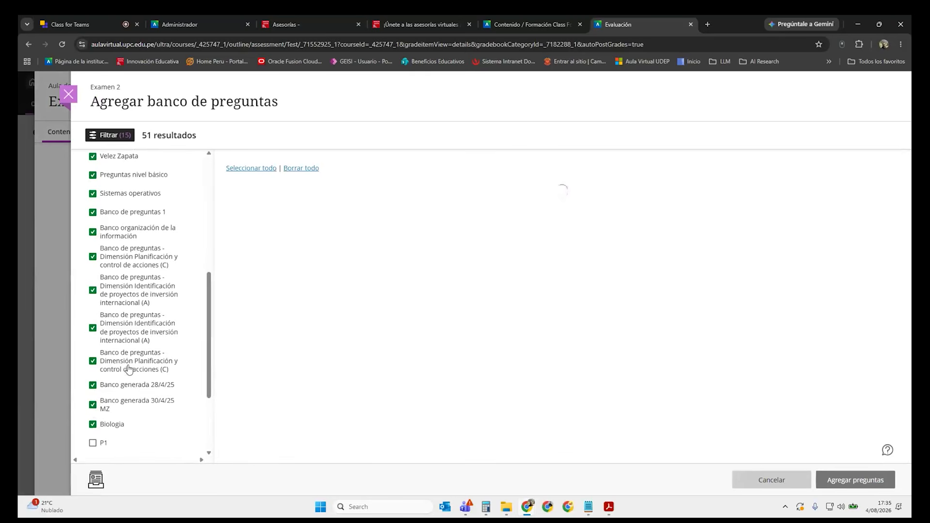
pyautogui.scroll(-3, 125, 368)
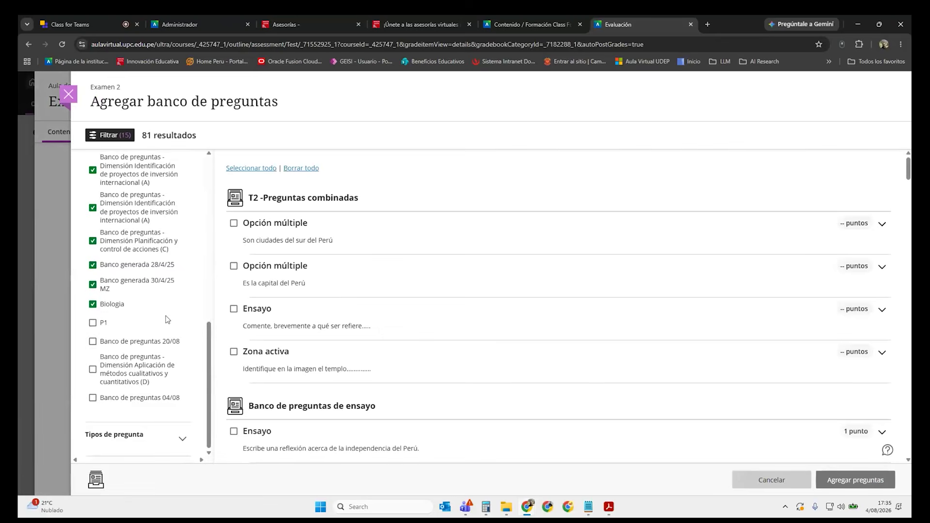
pyautogui.scroll(10, 165, 318)
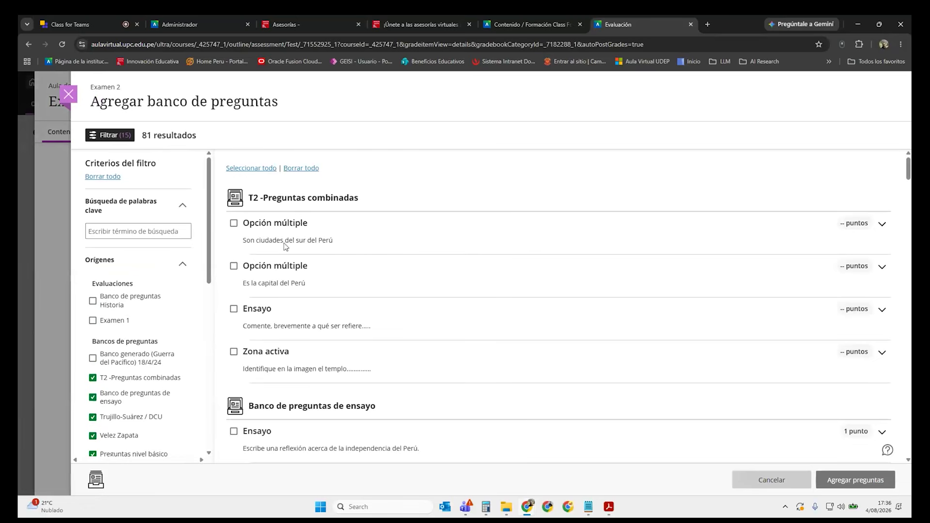
pyautogui.scroll(-10, 286, 247)
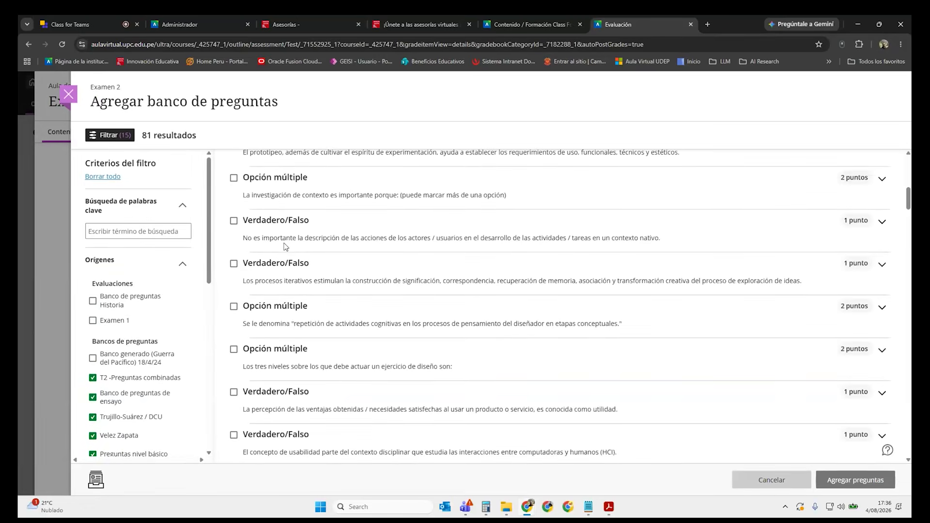
pyautogui.scroll(5, 286, 247)
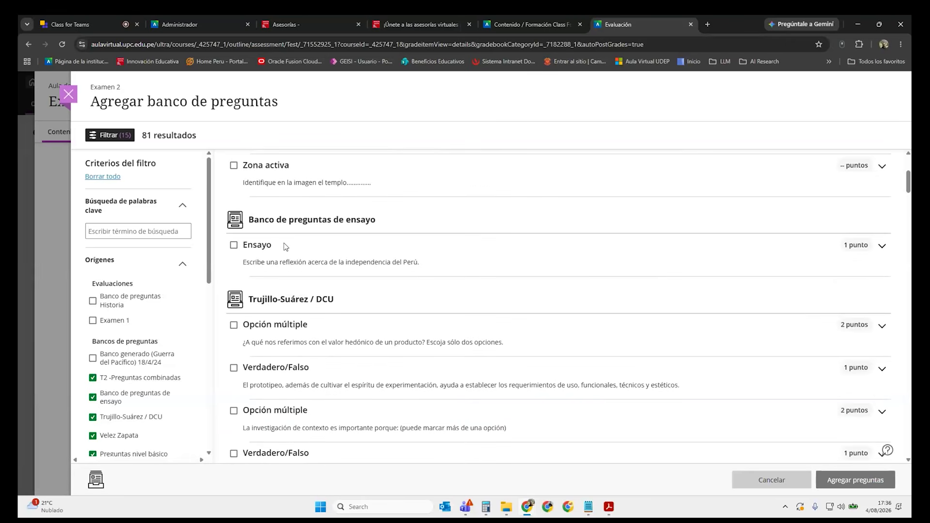
# Deselect all fifteen source banks from T2 -Preguntas combinadas through Biologia to clear the filter.
pyautogui.click(92, 377)
pyautogui.click(93, 398)
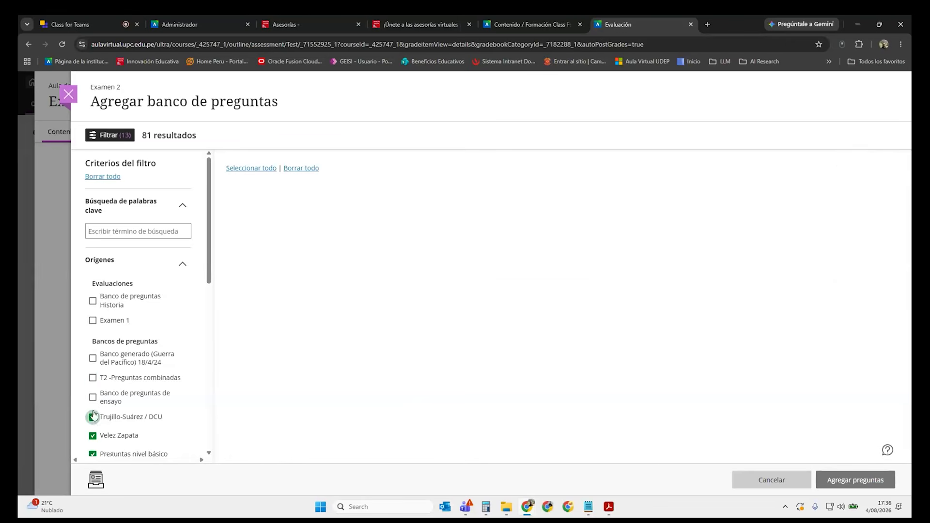
pyautogui.click(93, 417)
pyautogui.scroll(-4, 94, 388)
pyautogui.click(93, 249)
pyautogui.click(93, 268)
pyautogui.click(93, 287)
pyautogui.click(93, 305)
pyautogui.click(93, 325)
pyautogui.click(92, 350)
pyautogui.click(92, 384)
pyautogui.scroll(-1, 108, 365)
pyautogui.scroll(-2, 108, 365)
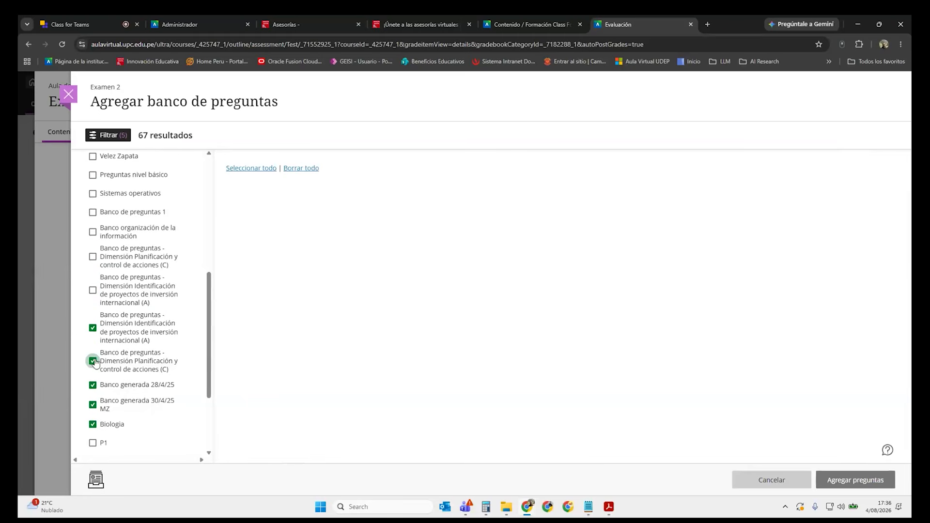
pyautogui.click(92, 328)
pyautogui.click(93, 361)
pyautogui.click(92, 385)
pyautogui.click(92, 405)
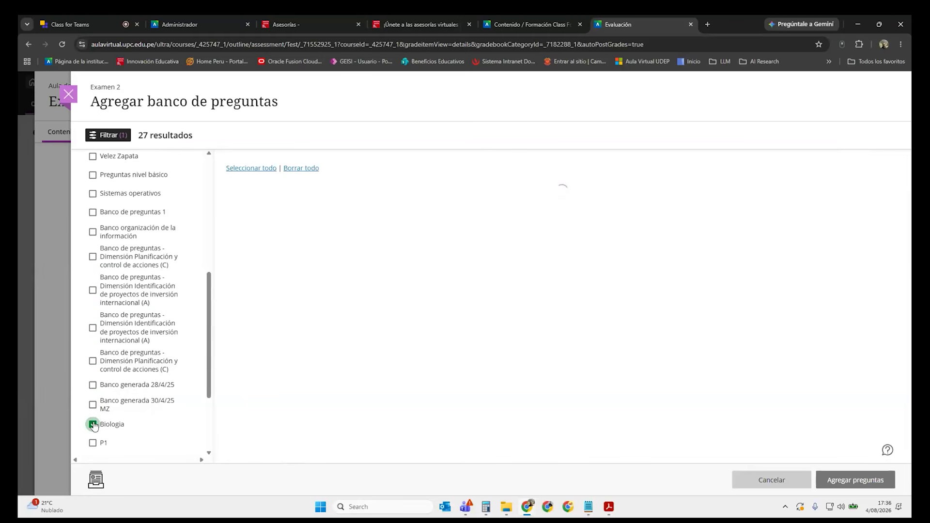
pyautogui.click(92, 425)
# Filter the sources by Preguntas nivel básico and the two banks listed just before it, and browse their questions.
pyautogui.scroll(3, 116, 310)
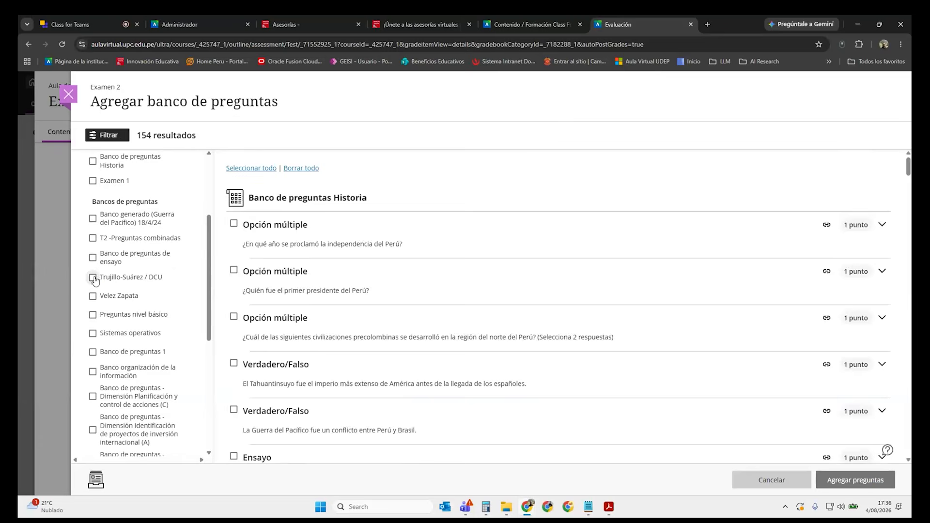
pyautogui.click(93, 277)
pyautogui.scroll(-3, 408, 281)
pyautogui.scroll(2, 408, 281)
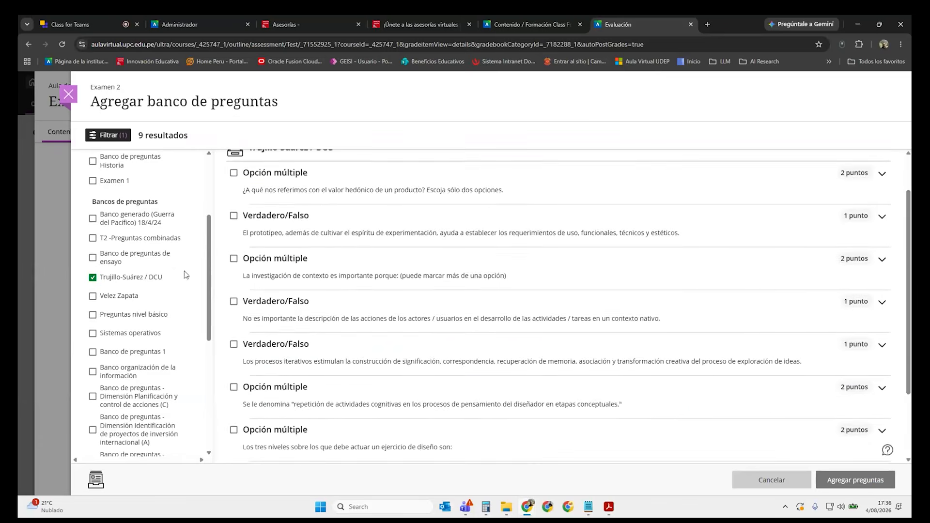
pyautogui.click(92, 296)
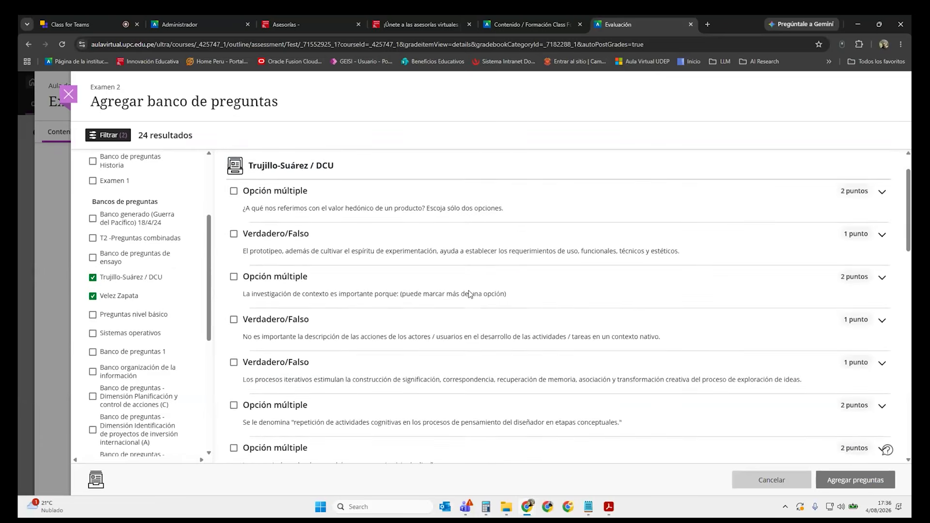
pyautogui.scroll(-15, 469, 294)
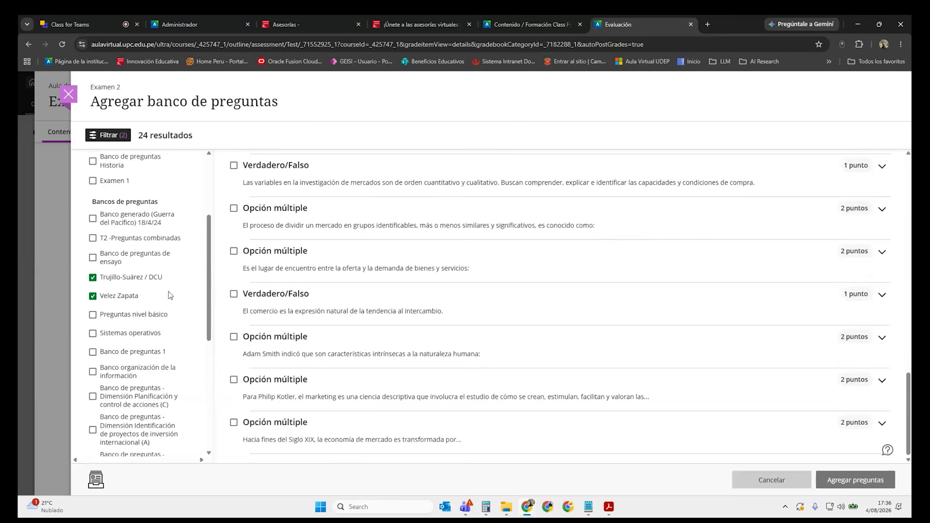
pyautogui.click(92, 315)
pyautogui.scroll(-20, 422, 303)
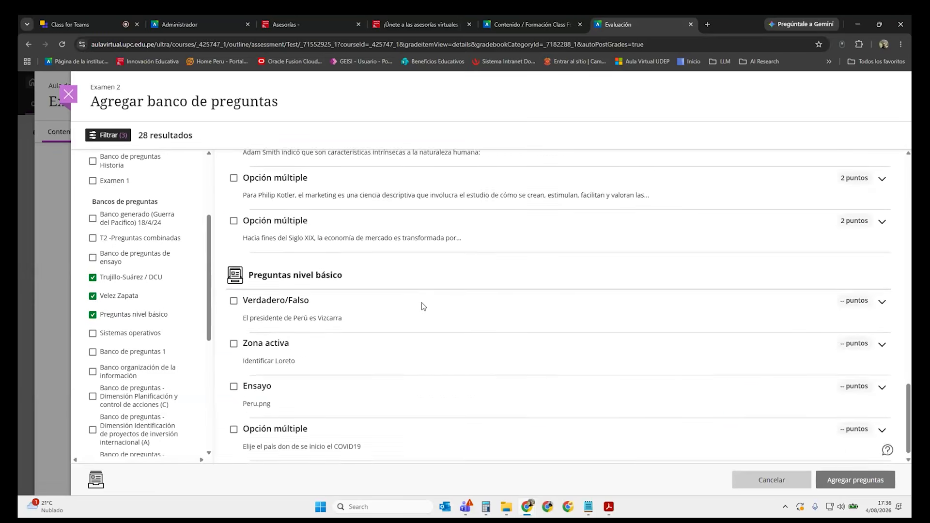
# Replace Preguntas nivel básico with Sistemas operativos in the source filter and look over the questions found.
pyautogui.click(93, 315)
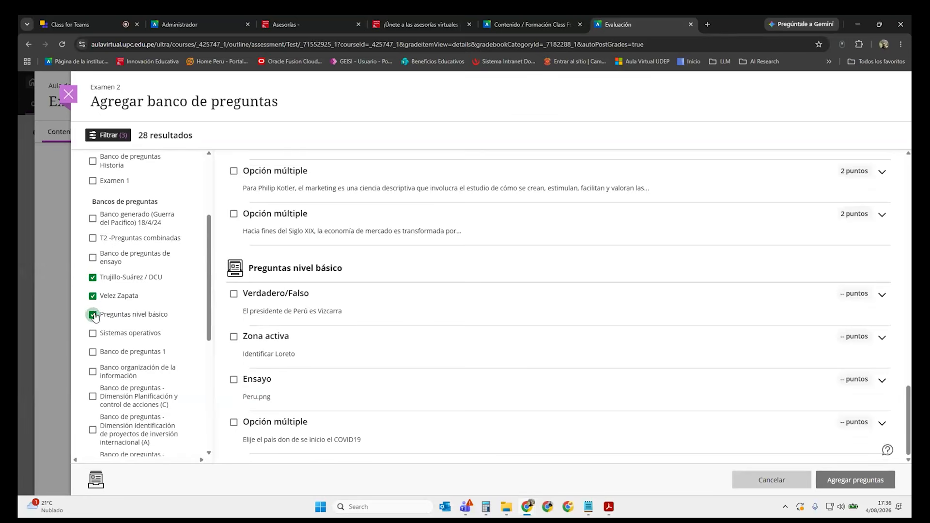
pyautogui.click(93, 333)
pyautogui.scroll(-5, 373, 291)
pyautogui.scroll(-8, 390, 287)
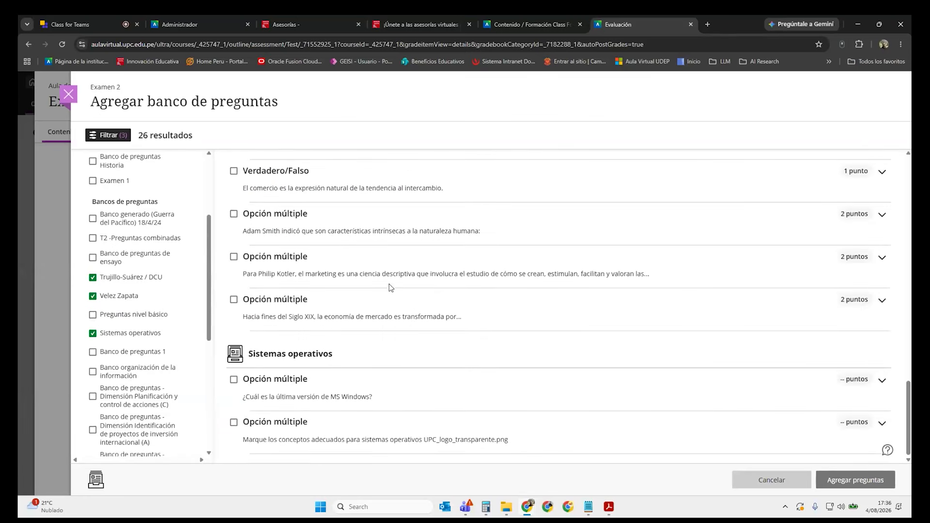
pyautogui.scroll(5, 558, 334)
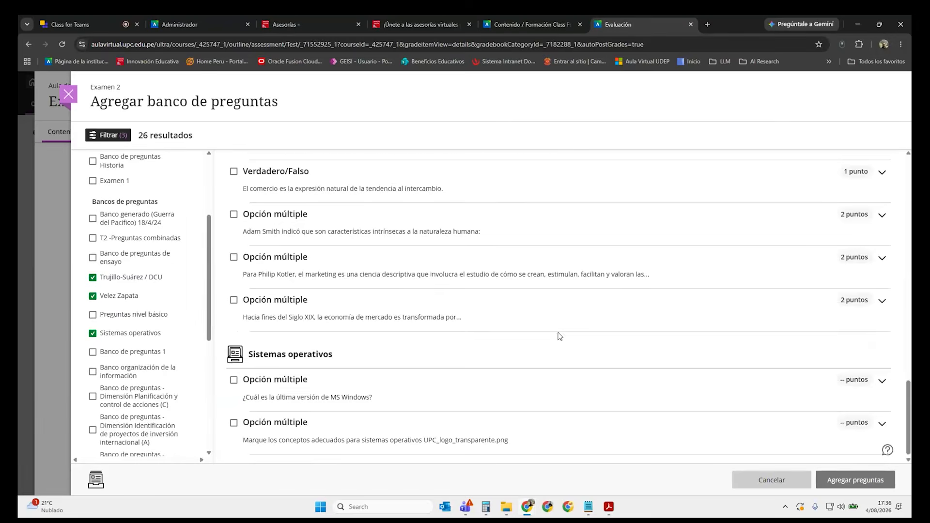
pyautogui.scroll(10, 560, 336)
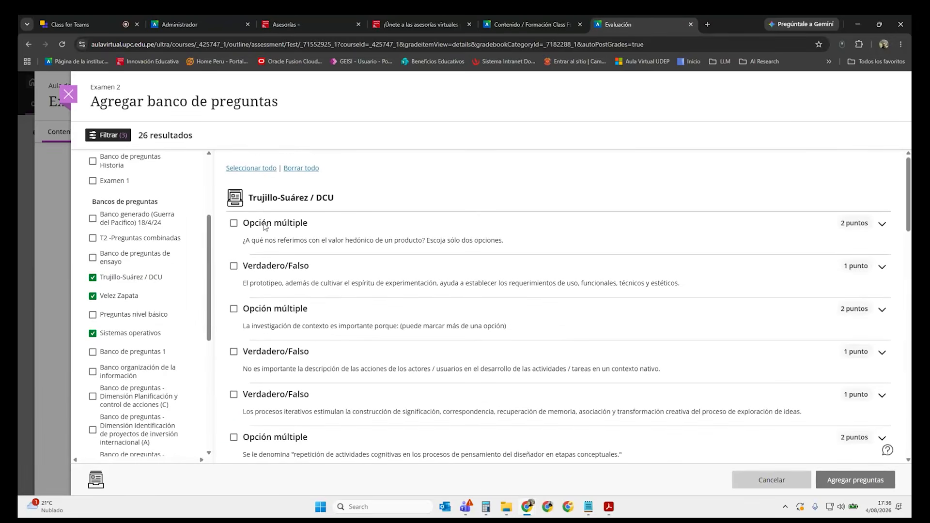
# Add all the filtered questions to the exam as a bank and save it with 10 questions to show students.
pyautogui.click(251, 168)
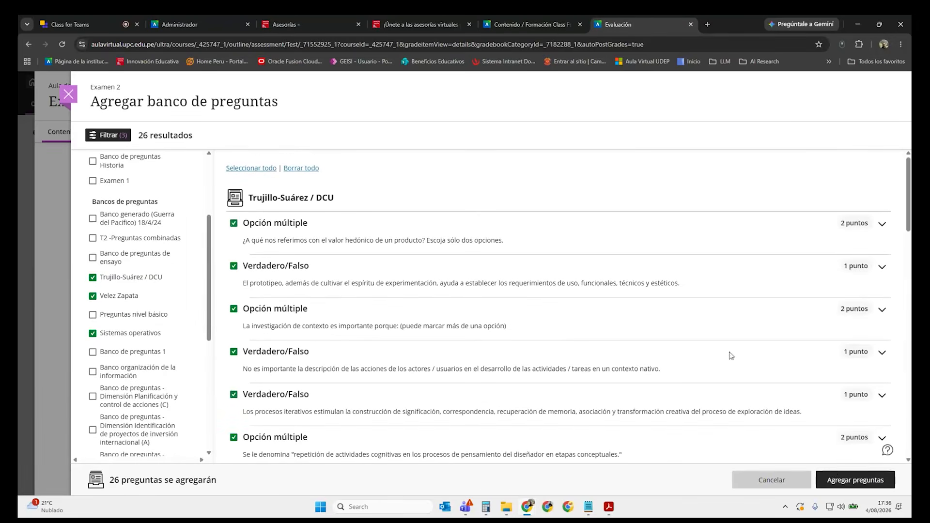
pyautogui.click(850, 482)
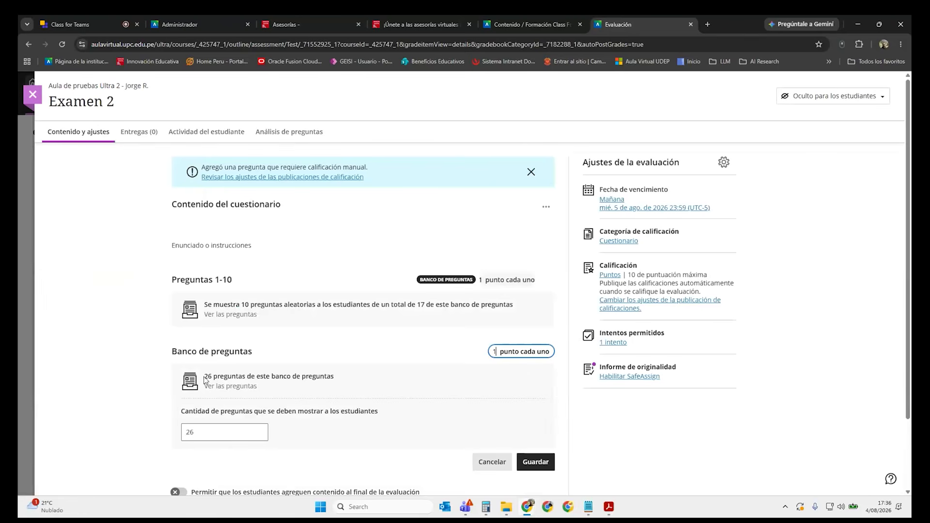
pyautogui.moveTo(209, 374); pyautogui.dragTo(222, 376)
pyautogui.doubleClick(187, 433)
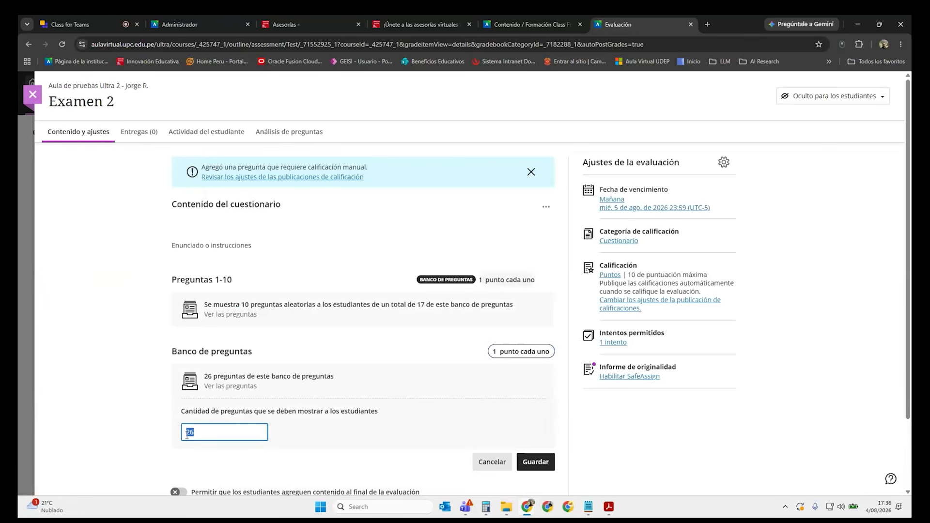
pyautogui.write('10')
pyautogui.click(173, 384)
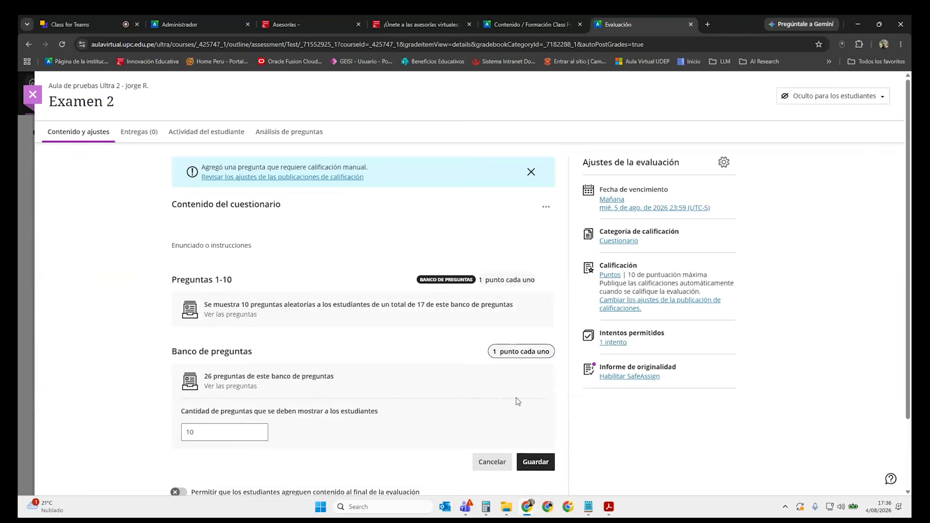
pyautogui.click(535, 462)
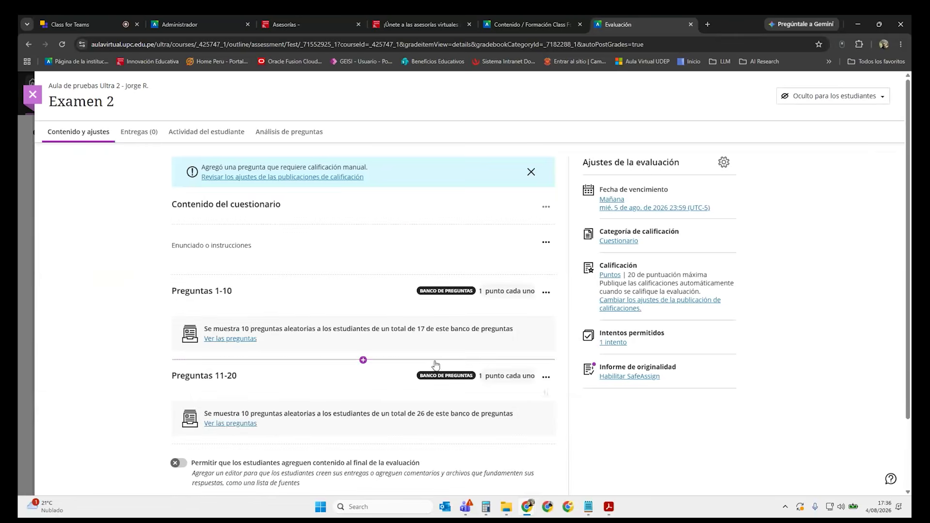
pyautogui.scroll(-2, 435, 364)
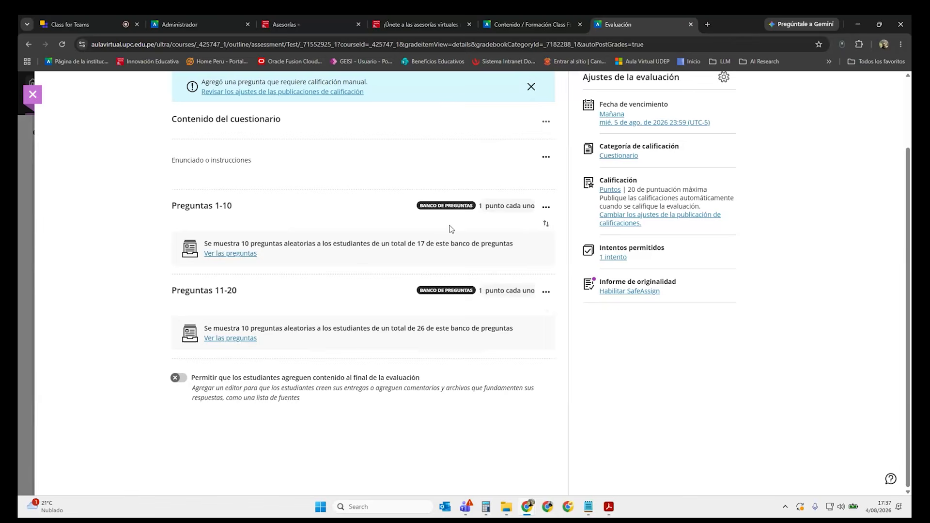
pyautogui.scroll(1, 394, 307)
pyautogui.scroll(1, 442, 197)
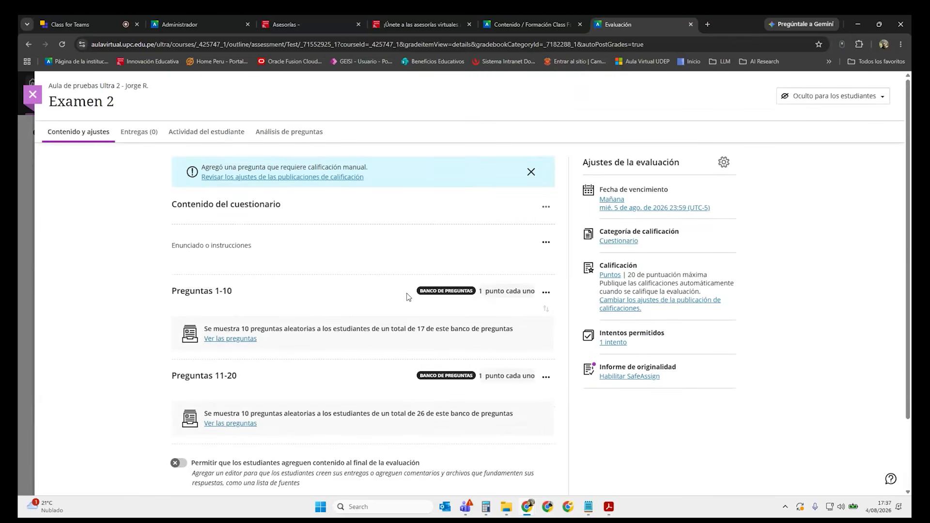
pyautogui.scroll(-1, 406, 291)
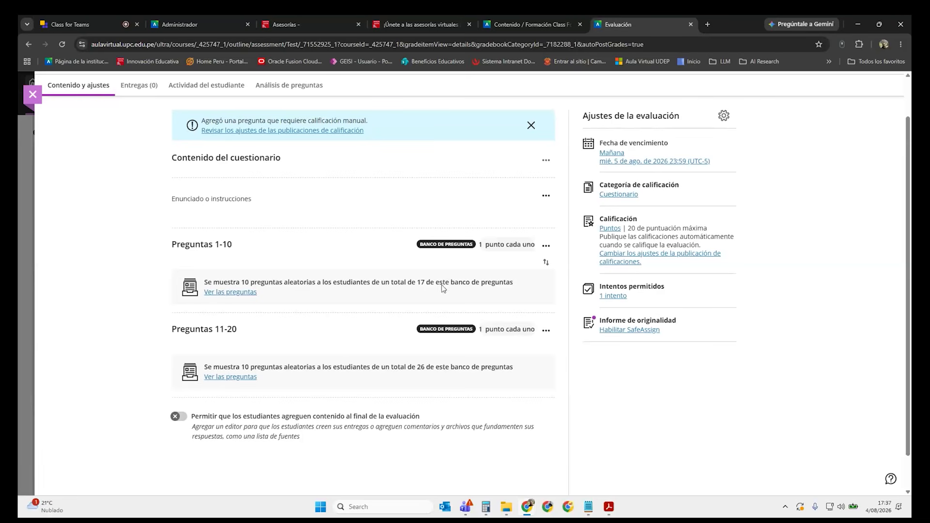
pyautogui.scroll(1, 516, 283)
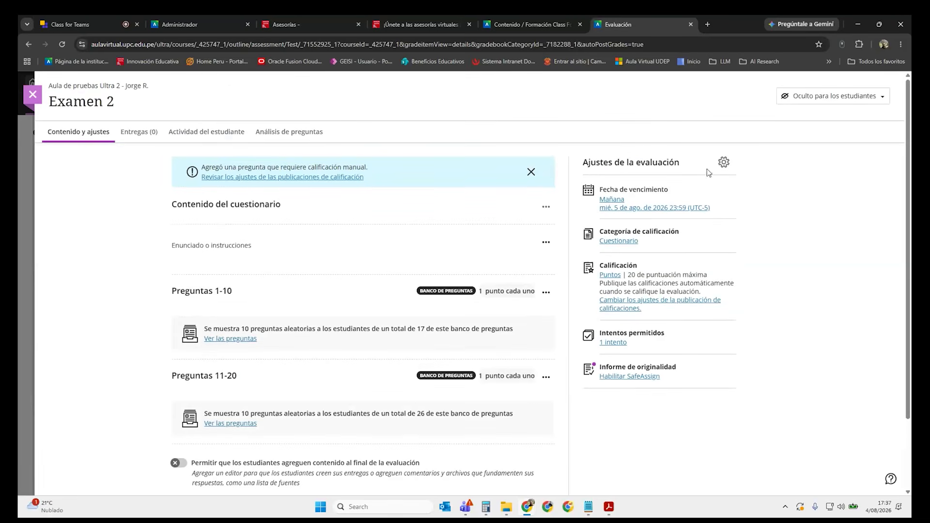
# In the exam's settings, set the due date to 14/8/26 and disallow late submissions.
pyautogui.click(724, 162)
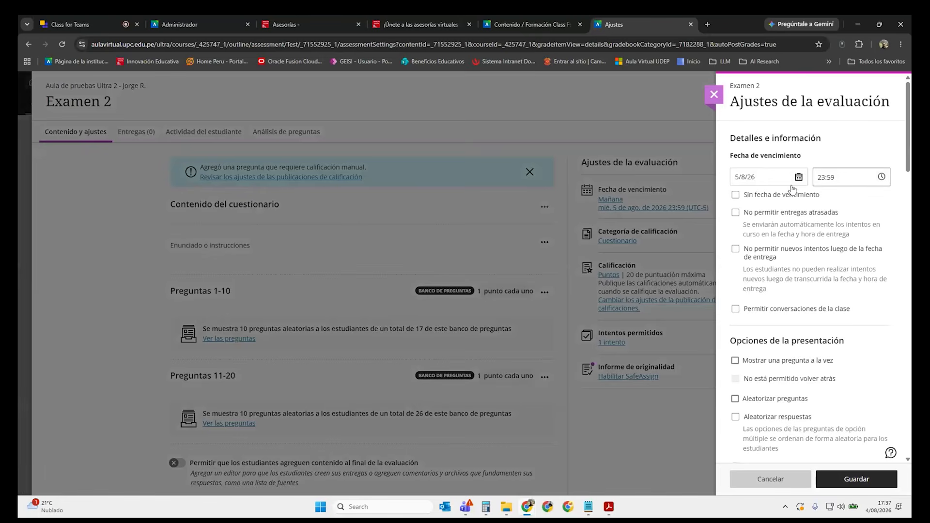
pyautogui.click(798, 177)
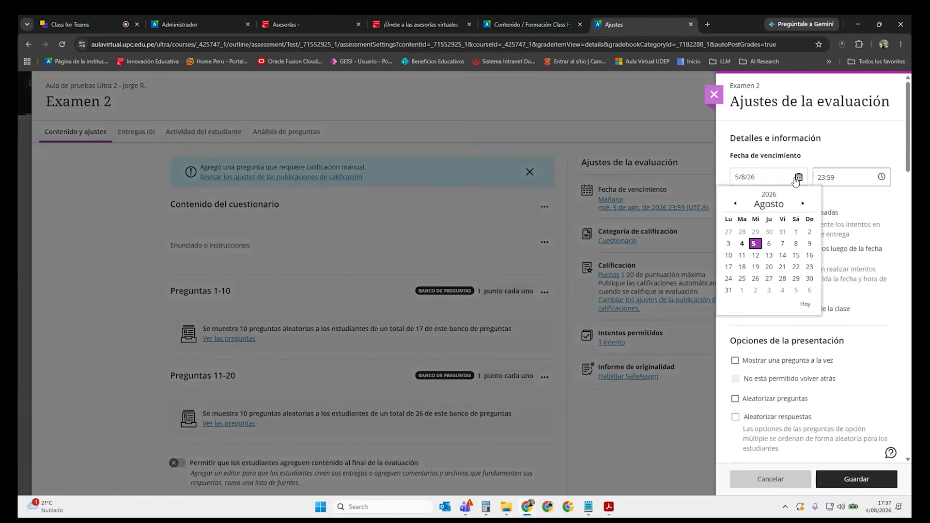
pyautogui.click(784, 256)
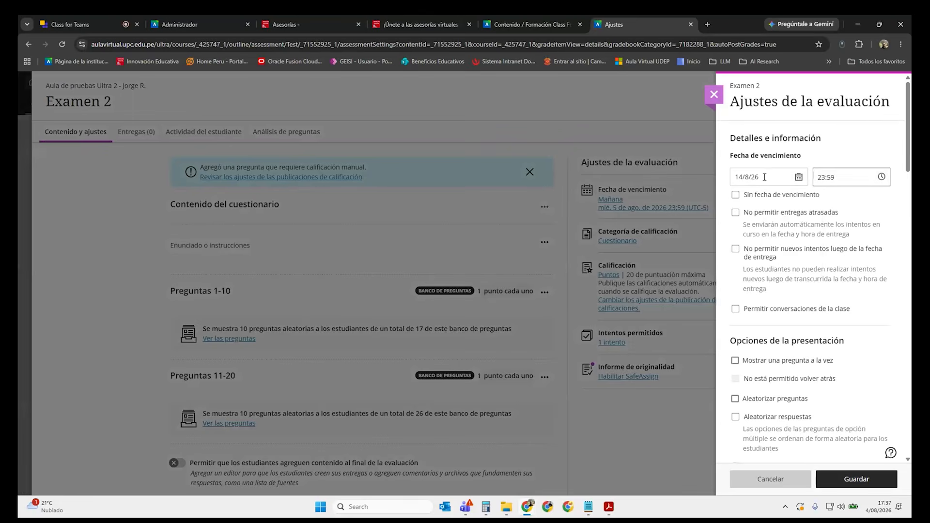
pyautogui.click(736, 212)
# Enable only Aleatorizar respuestas in the presentation options, trying Aleatorizar preguntas and Mostrar una pregunta a la vez on and off.
pyautogui.scroll(-2, 796, 281)
pyautogui.scroll(-2, 797, 281)
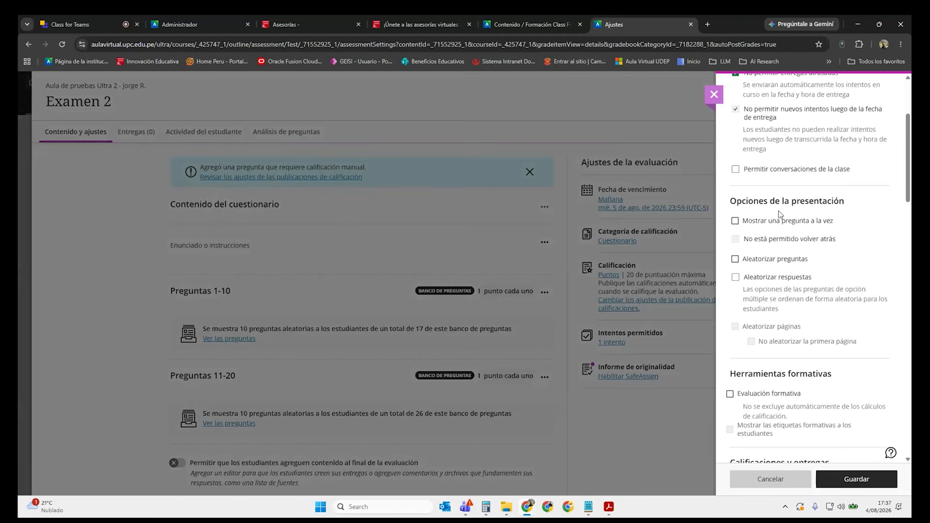
pyautogui.moveTo(731, 200); pyautogui.dragTo(846, 202)
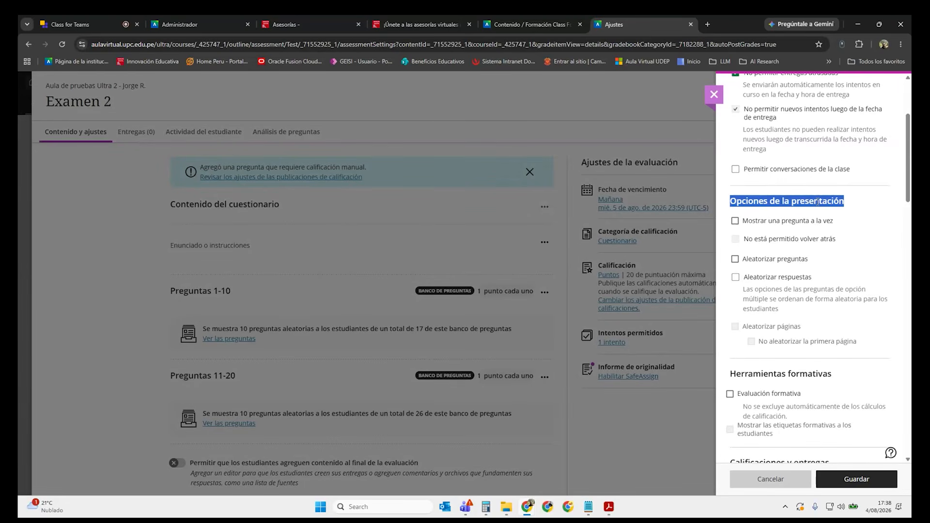
pyautogui.click(822, 201)
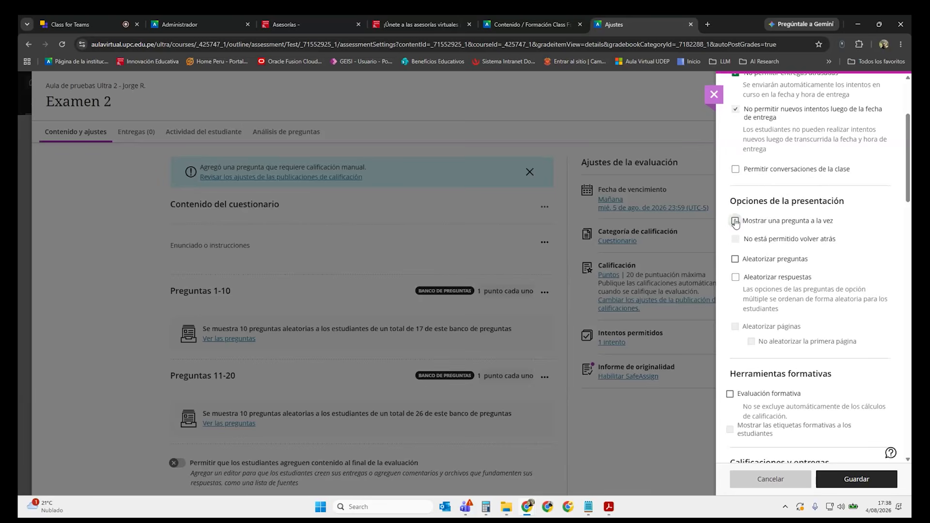
pyautogui.click(736, 260)
pyautogui.click(737, 260)
pyautogui.click(736, 278)
pyautogui.click(735, 221)
pyautogui.click(736, 222)
# Set the exam's allowed attempts (Intentos permitidos) to 3.
pyautogui.scroll(-3, 819, 311)
pyautogui.scroll(-2, 819, 311)
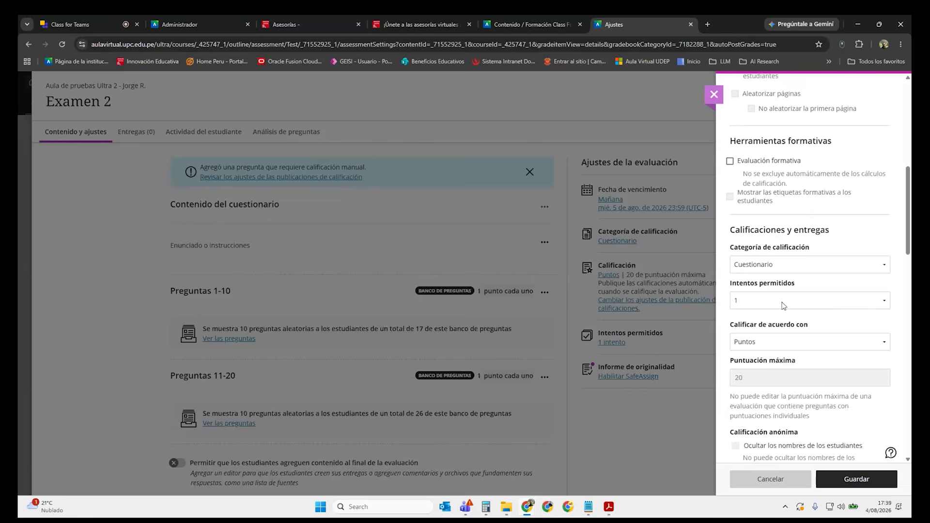
pyautogui.click(775, 303)
pyautogui.click(771, 342)
# Set Intentos para calificar to Todos los intentos, with Calificación más alta as the final grade calculation.
pyautogui.scroll(-1, 793, 281)
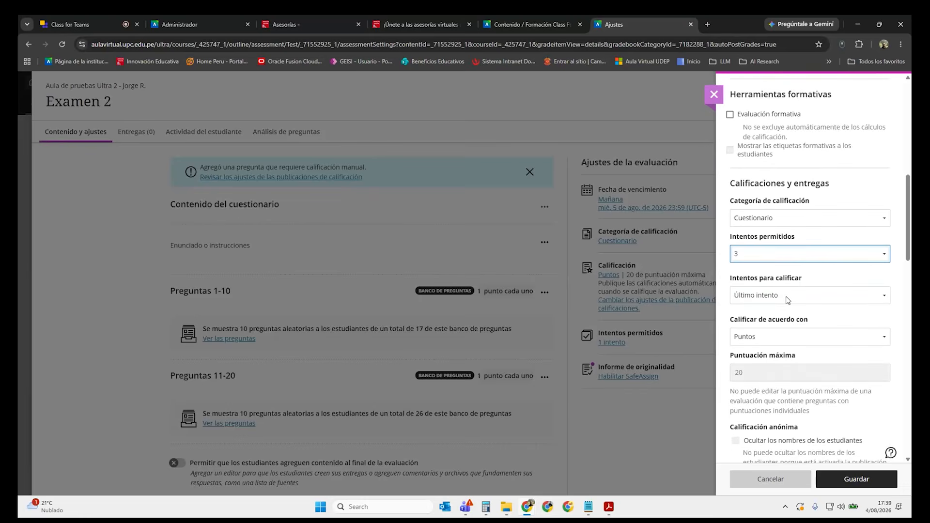
pyautogui.click(786, 301)
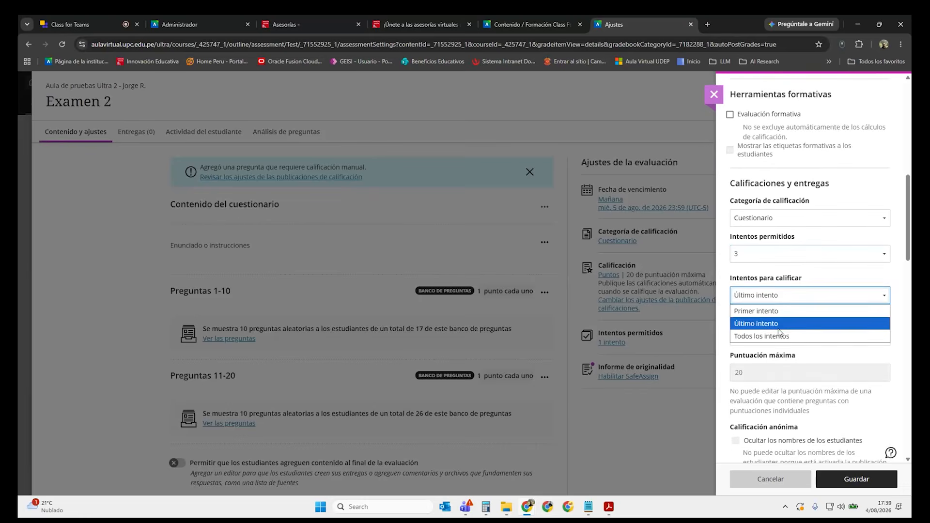
pyautogui.click(780, 334)
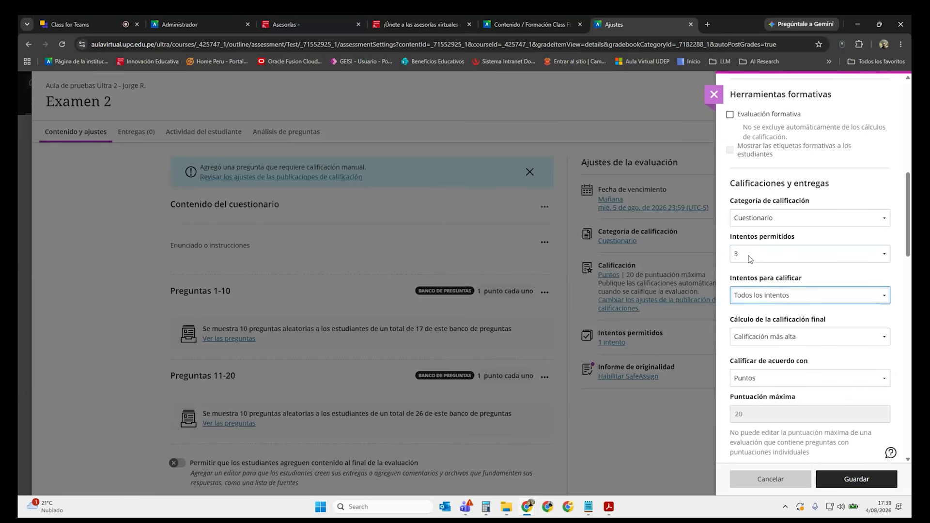
pyautogui.click(781, 297)
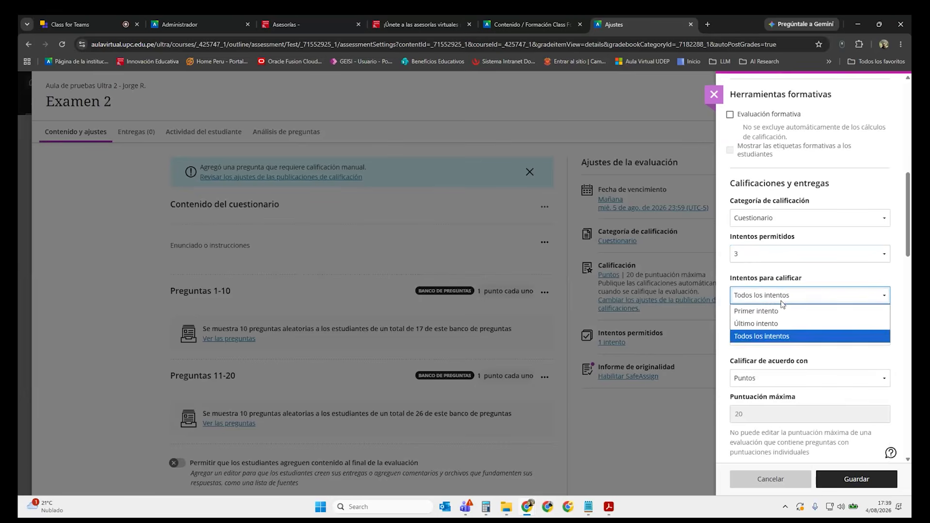
pyautogui.click(782, 338)
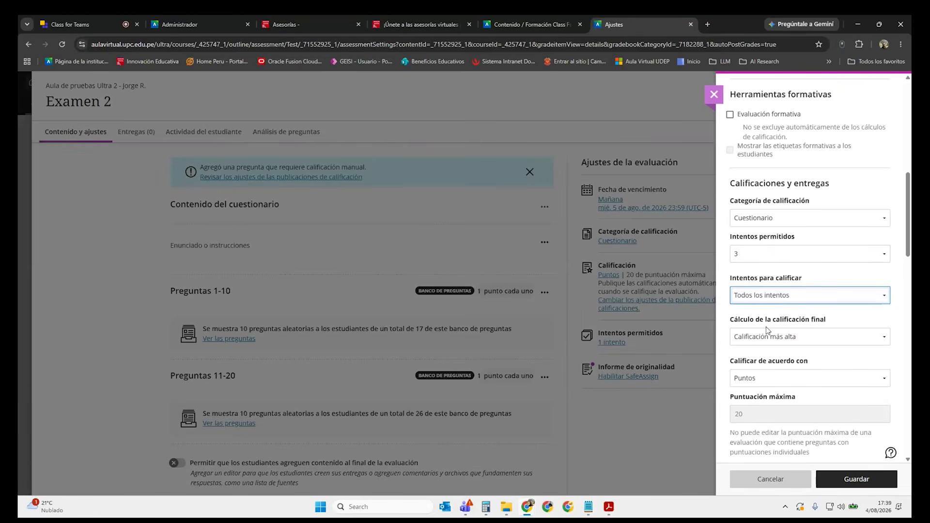
pyautogui.click(799, 342)
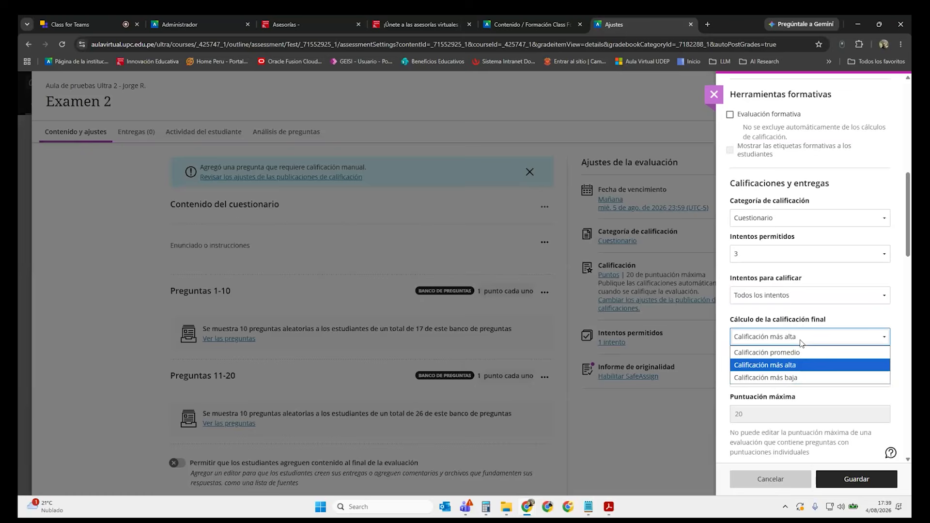
pyautogui.click(801, 369)
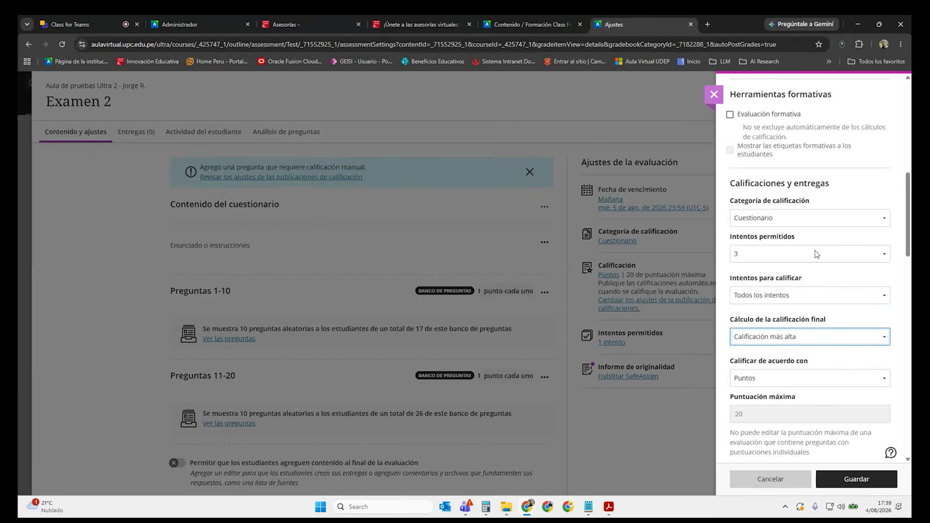
# Add a 45-minute time limit to the exam and save the assessment settings.
pyautogui.scroll(-5, 860, 327)
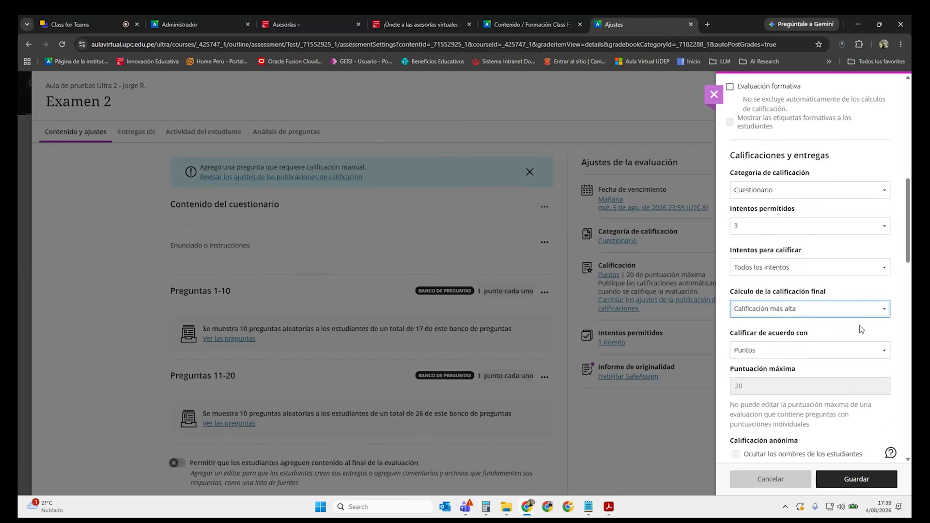
pyautogui.scroll(-6, 859, 325)
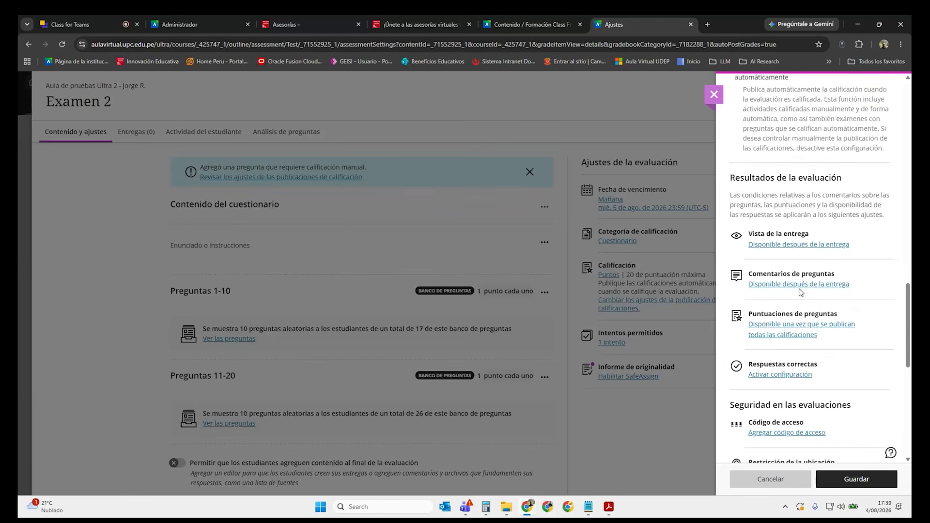
pyautogui.scroll(-4, 776, 329)
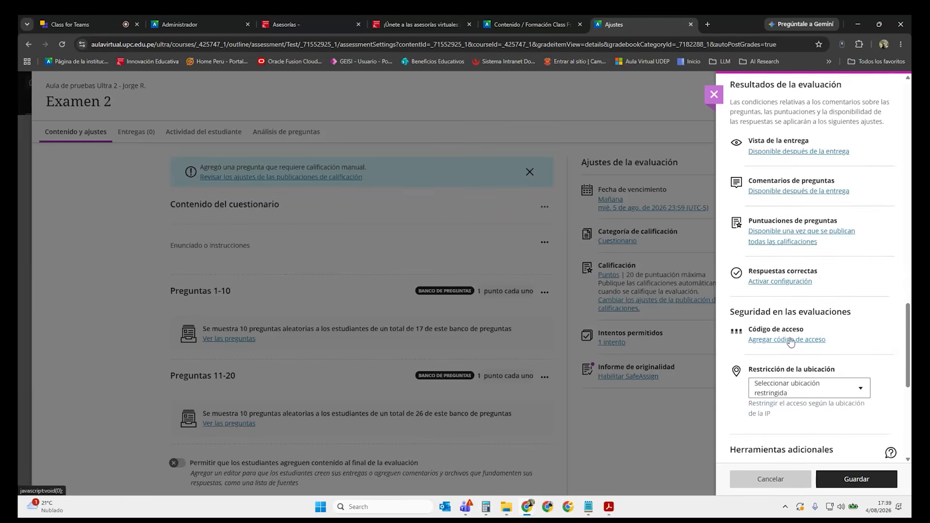
pyautogui.click(783, 389)
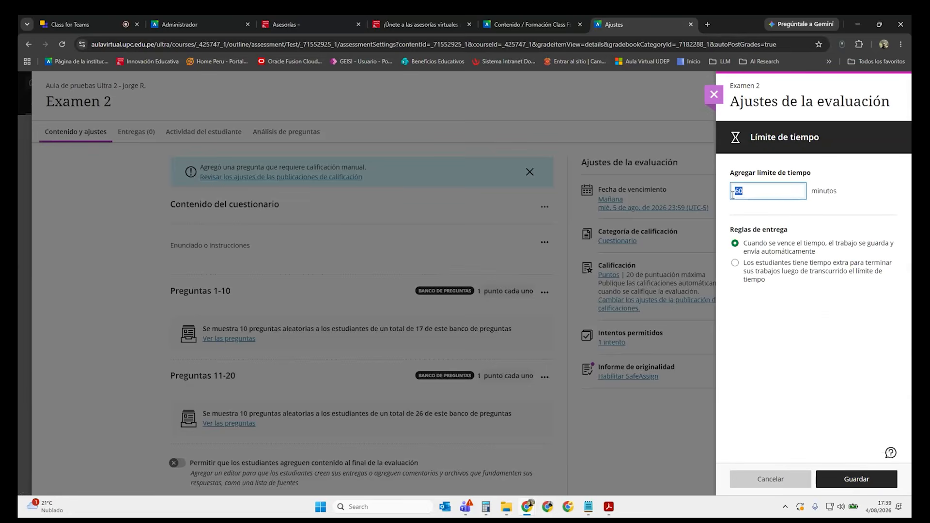
pyautogui.write('45')
pyautogui.click(857, 478)
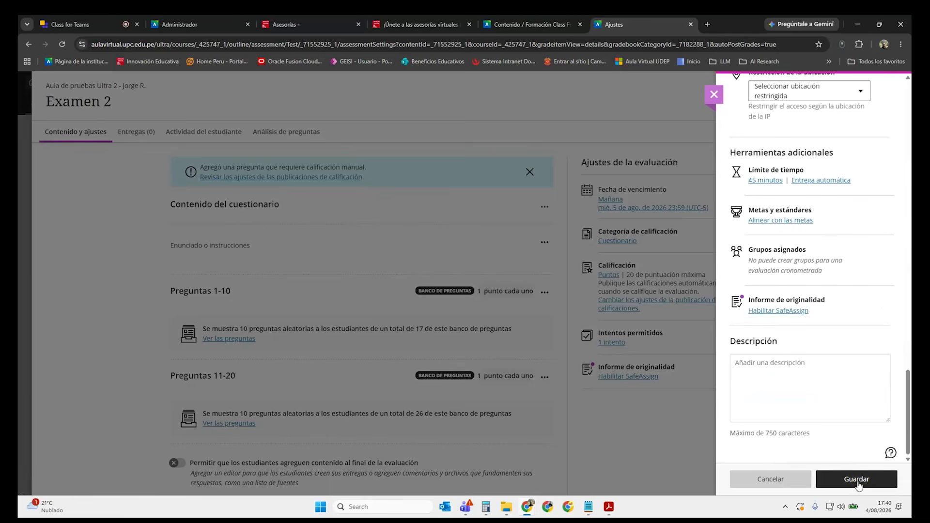
pyautogui.click(857, 479)
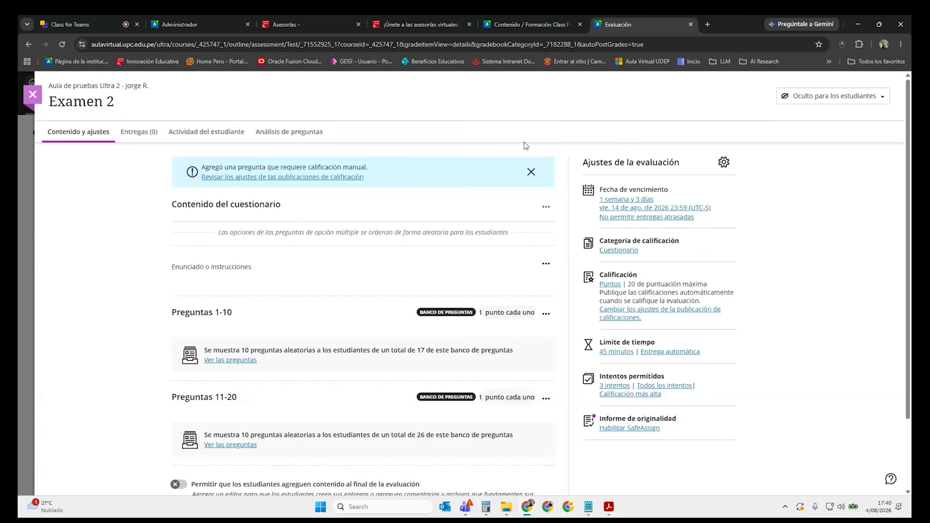
# Close Examen 2 and reopen it from the course content list to check its saved configuration.
pyautogui.click(34, 94)
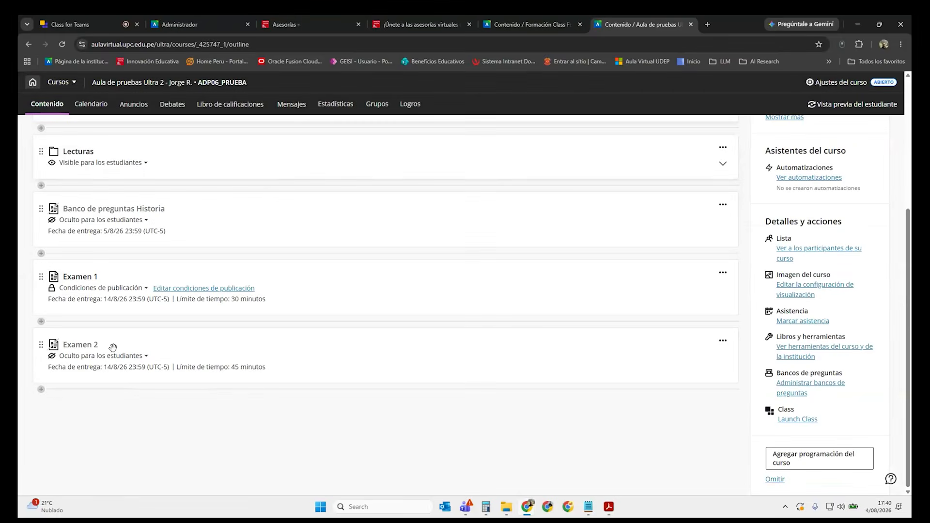
pyautogui.click(86, 345)
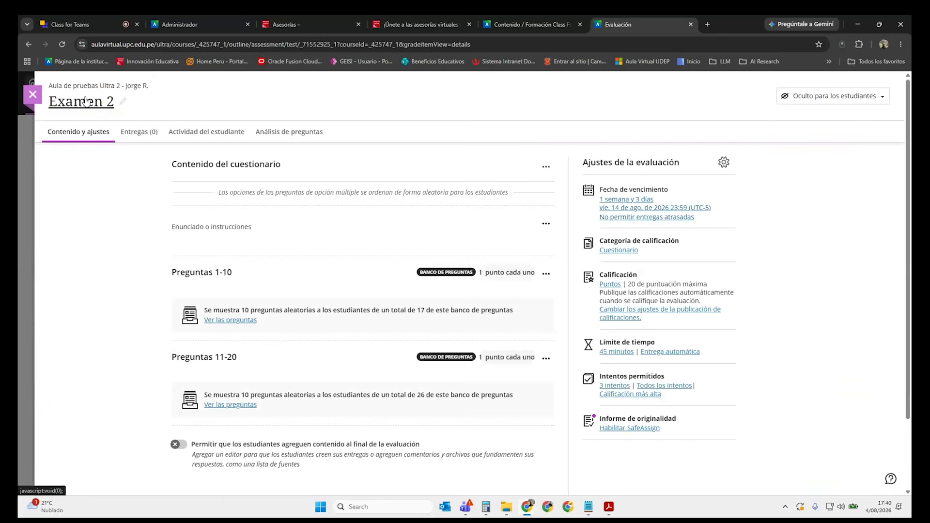
# Return to the course content and start a date-based release condition for Examen 2 with first access (Primer acceso) on 10/8/26.
pyautogui.click(32, 94)
pyautogui.click(143, 356)
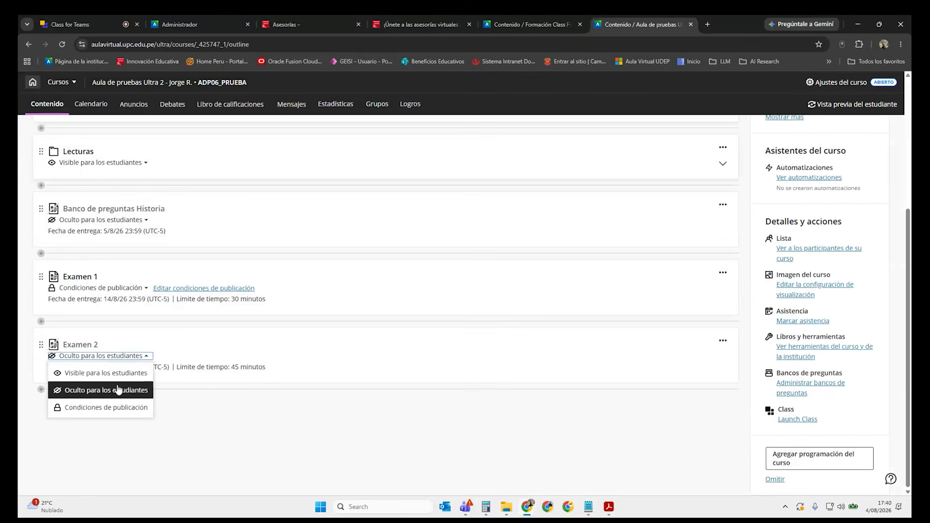
pyautogui.click(118, 409)
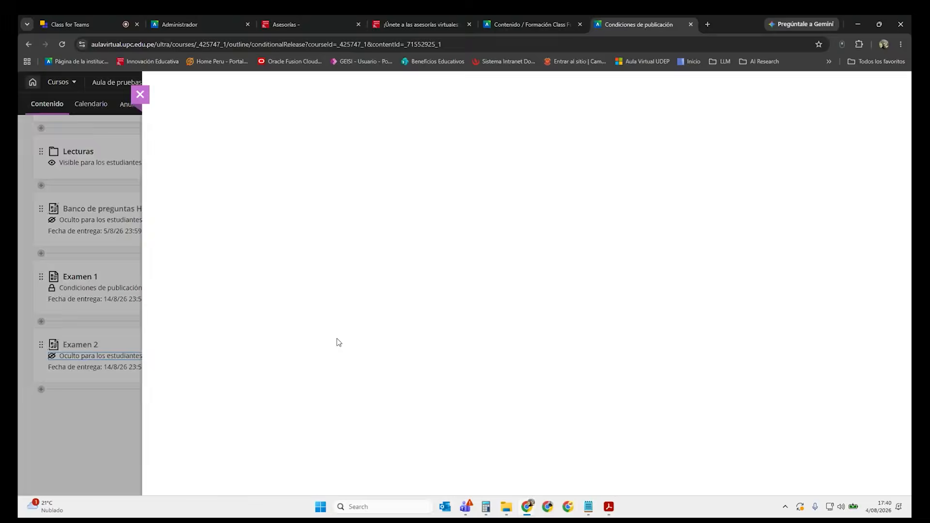
pyautogui.click(219, 266)
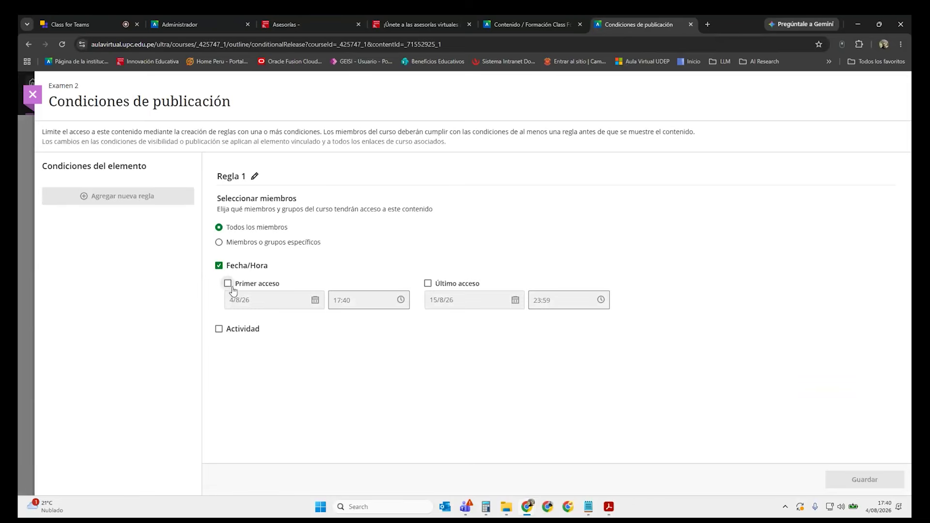
pyautogui.click(228, 283)
pyautogui.click(315, 300)
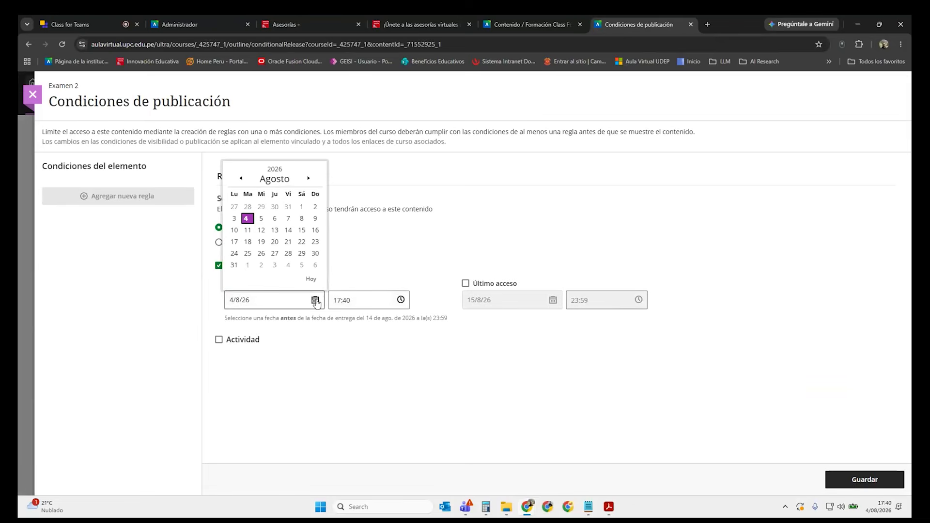
pyautogui.click(236, 231)
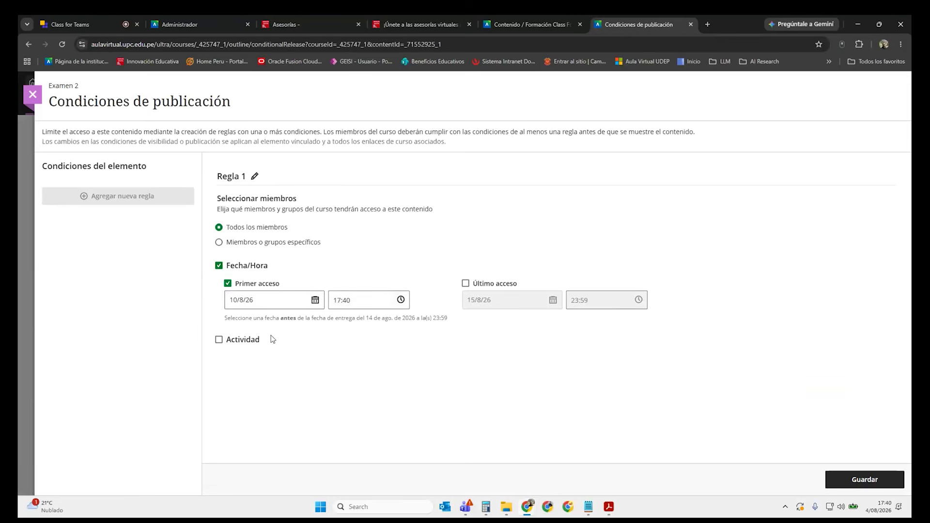
# Set the first access time to 15:00, save the release conditions and return to the course content.
pyautogui.click(401, 300)
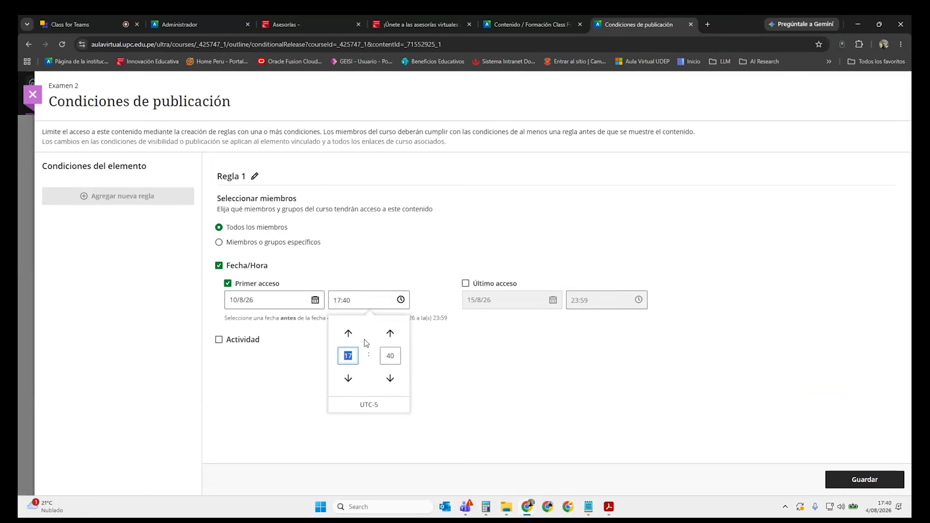
pyautogui.write('15')
pyautogui.click(392, 353)
pyautogui.write('00')
pyautogui.click(515, 386)
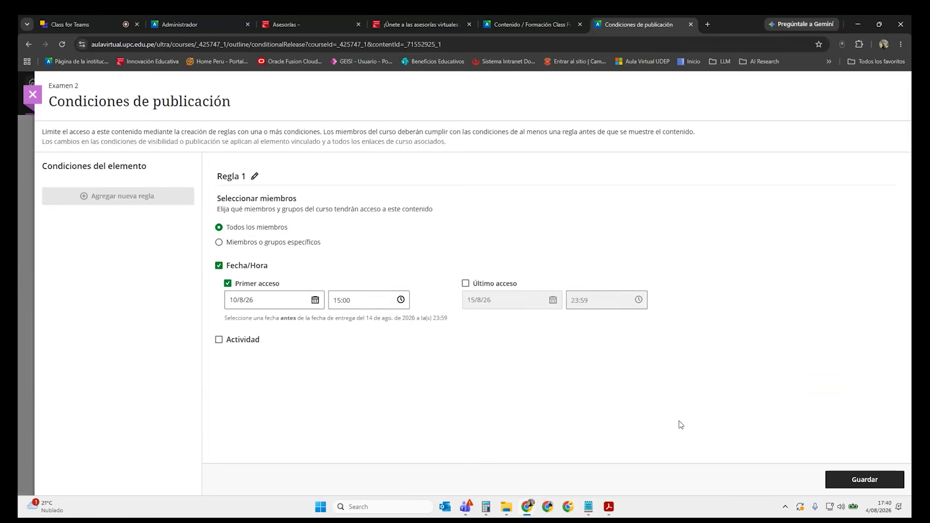
pyautogui.click(843, 479)
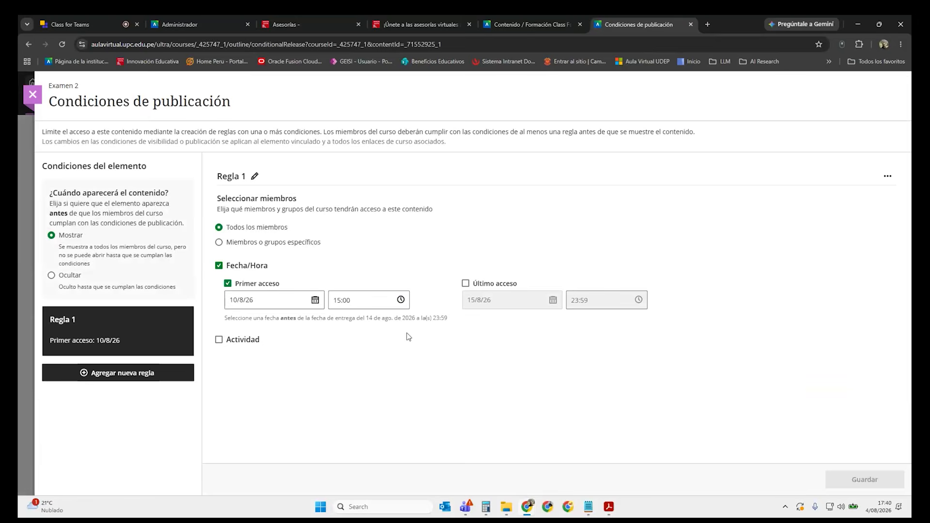
pyautogui.click(37, 91)
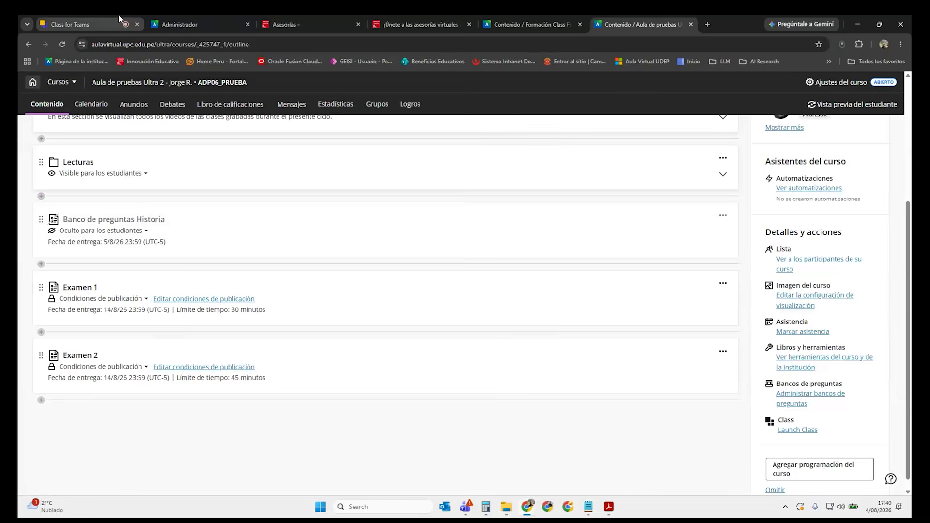
pyautogui.click(119, 19)
pyautogui.click(618, 20)
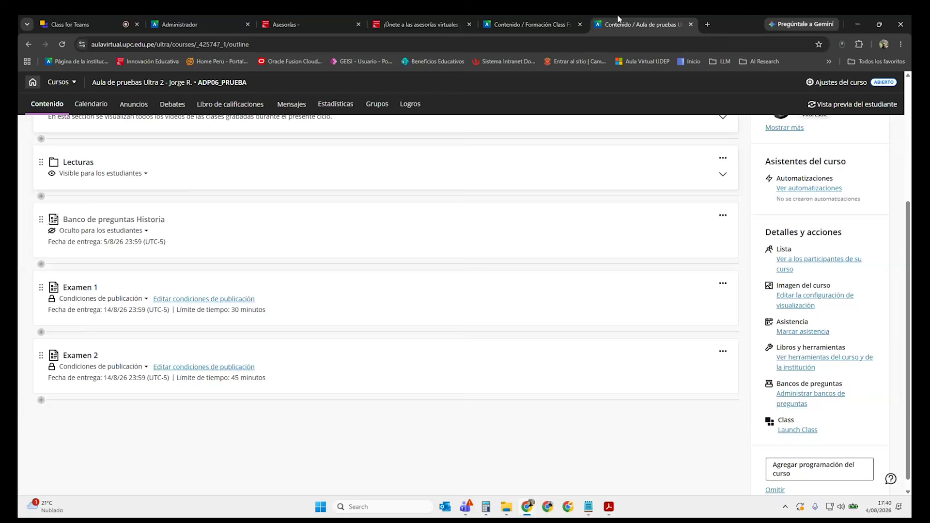
pyautogui.scroll(1, 467, 333)
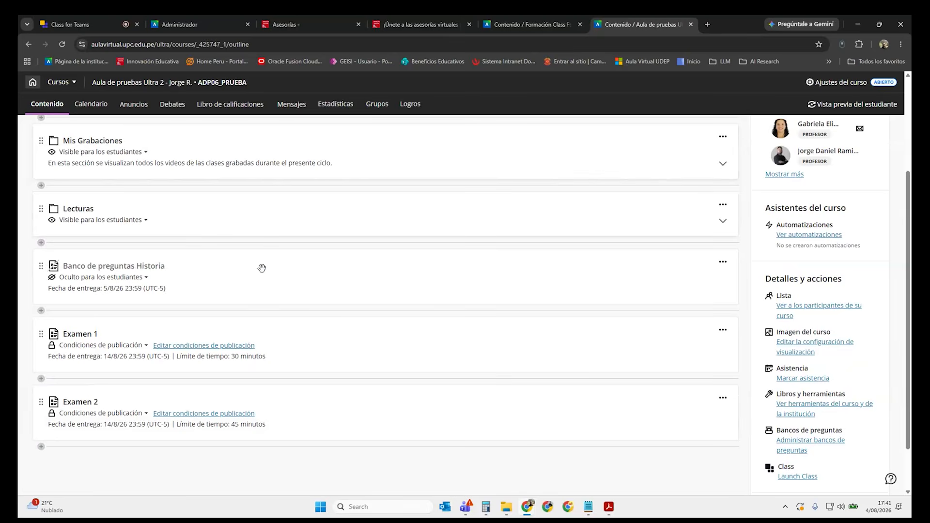
pyautogui.scroll(-1, 289, 284)
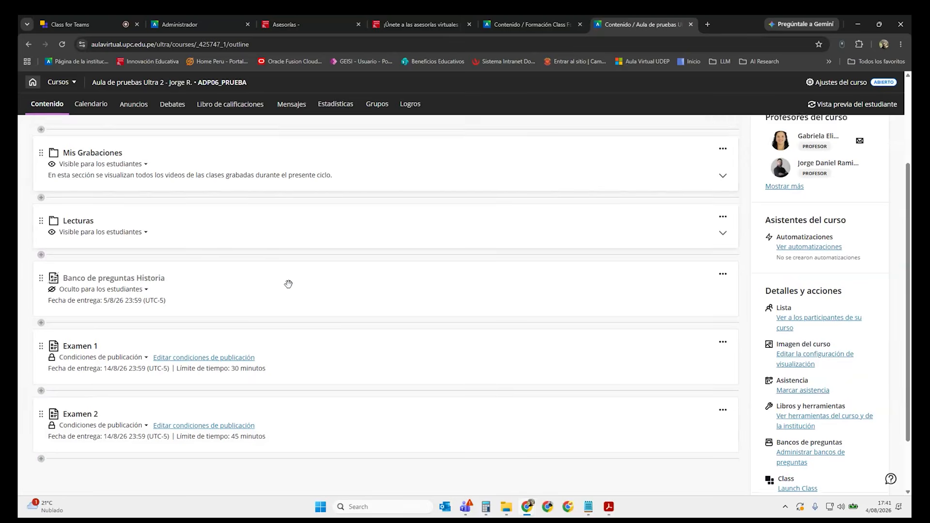
# Create a new, empty question bank in the course's question bank manager.
pyautogui.click(823, 403)
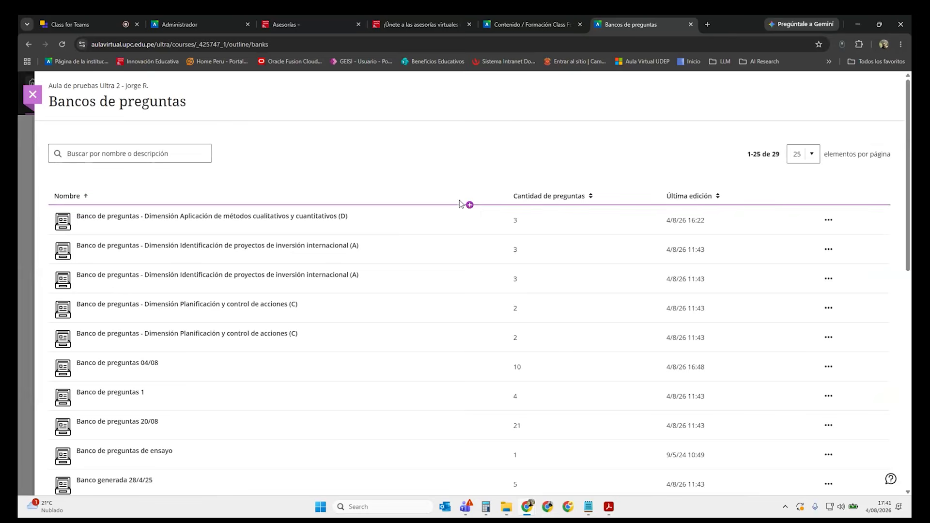
pyautogui.click(470, 205)
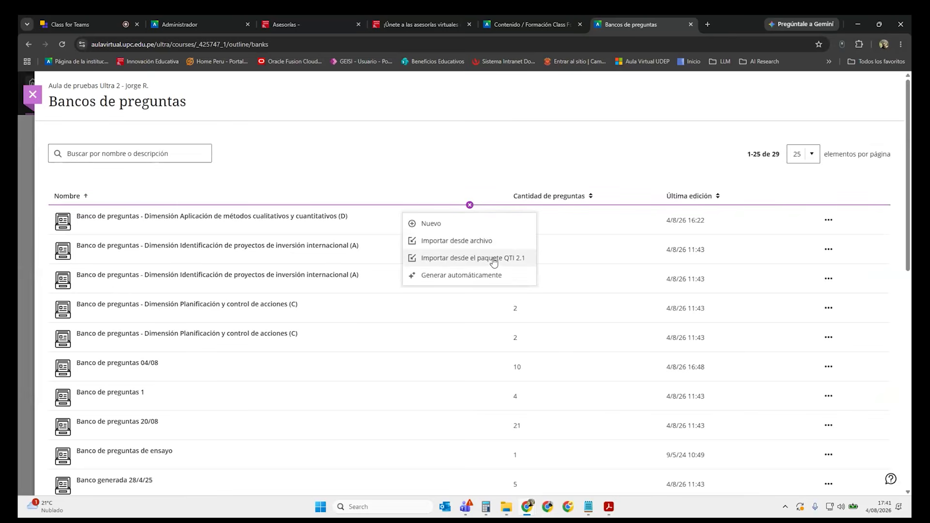
pyautogui.click(468, 226)
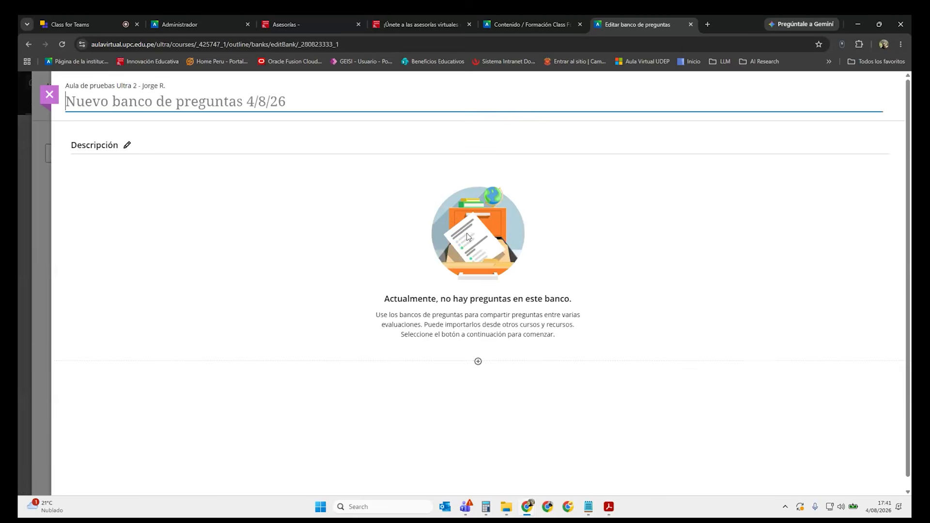
# Examine the automatic question generator in the new bank, discard its suggested questions and return to the course content.
pyautogui.click(479, 361)
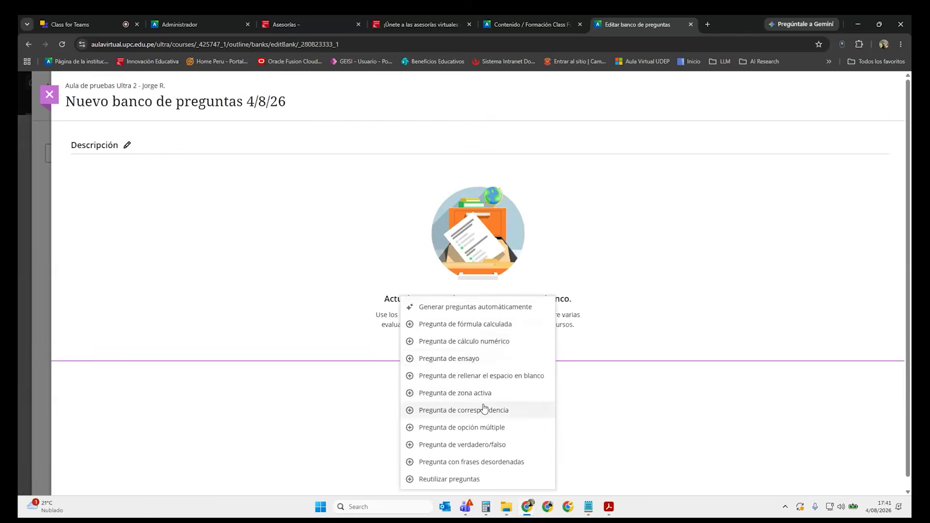
pyautogui.click(478, 308)
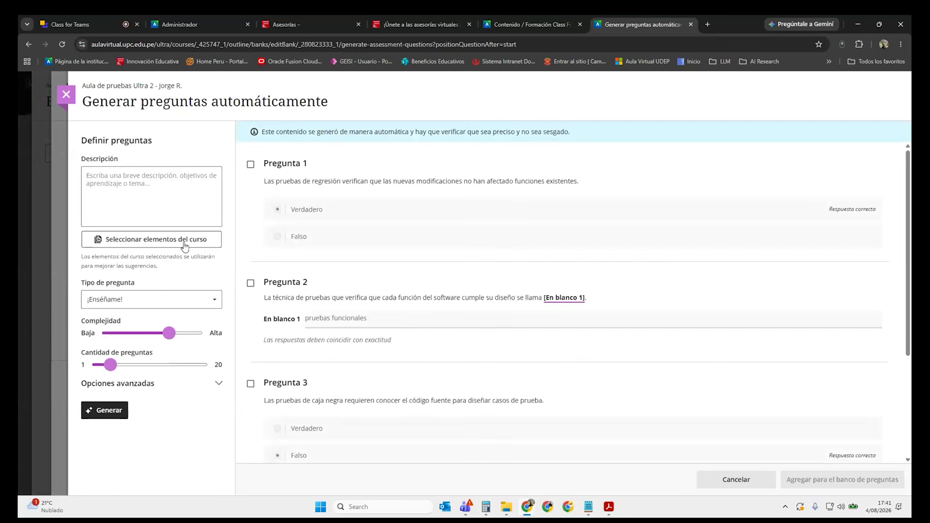
pyautogui.click(185, 242)
pyautogui.press('Escape')
pyautogui.click(65, 96)
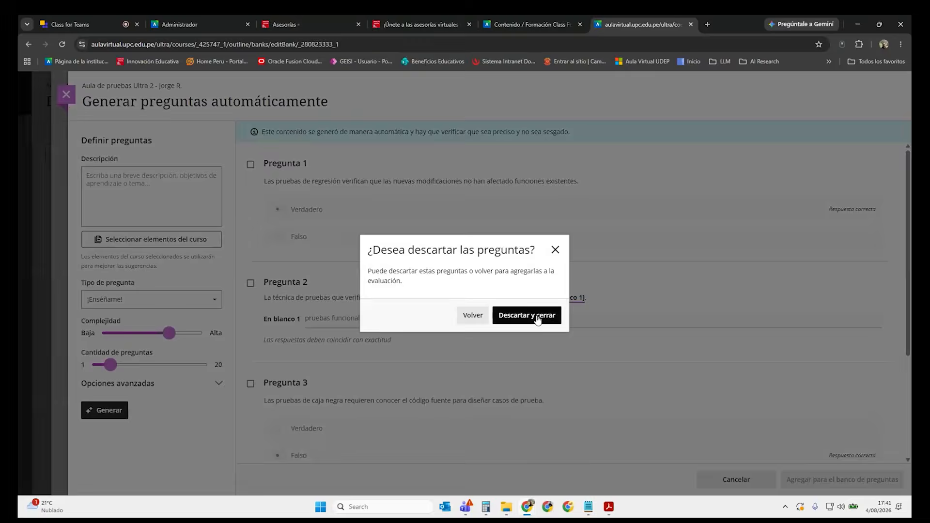
pyautogui.click(537, 316)
pyautogui.click(46, 92)
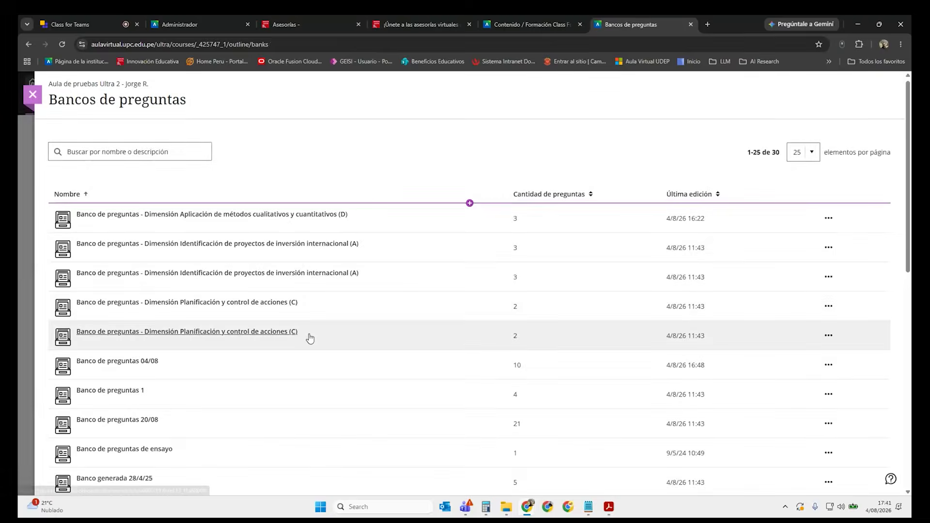
pyautogui.click(32, 94)
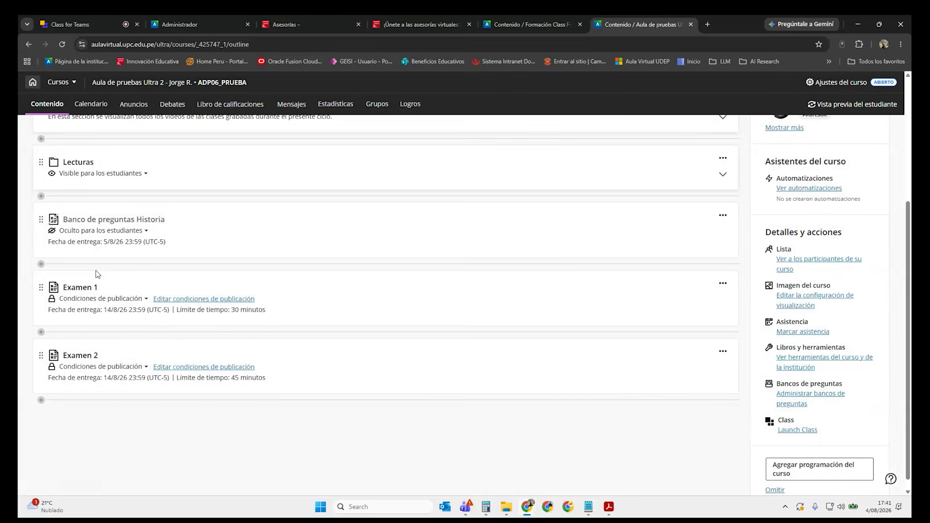
# Open Banco de preguntas Historia, check the options for adding questions and close the assessment.
pyautogui.click(118, 220)
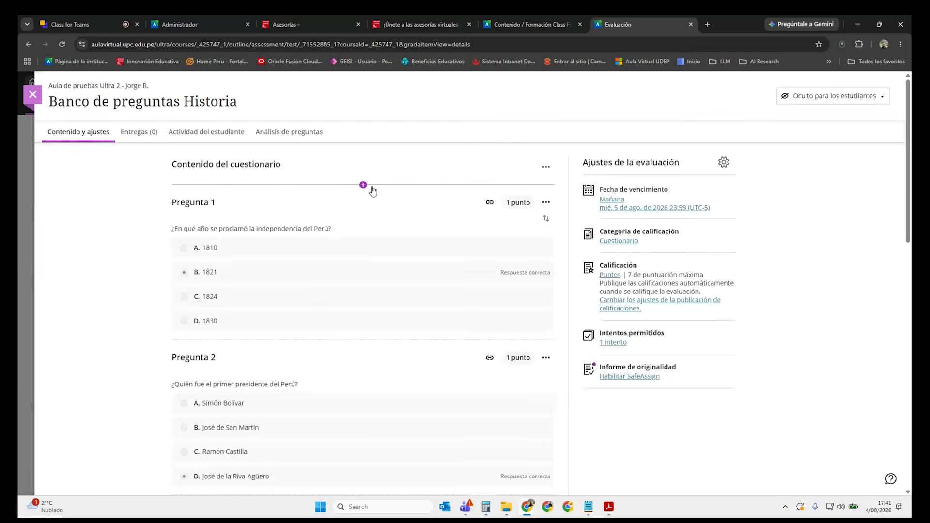
pyautogui.click(363, 183)
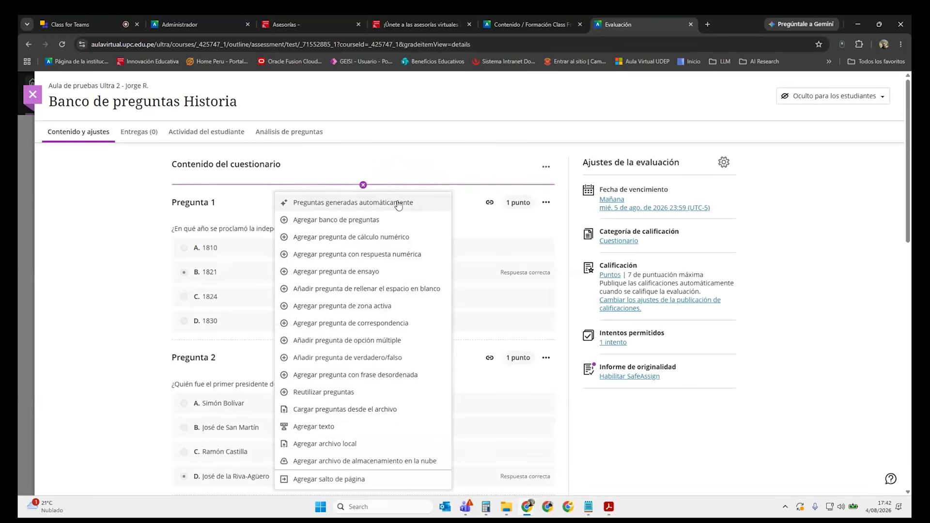
pyautogui.click(88, 155)
pyautogui.click(37, 100)
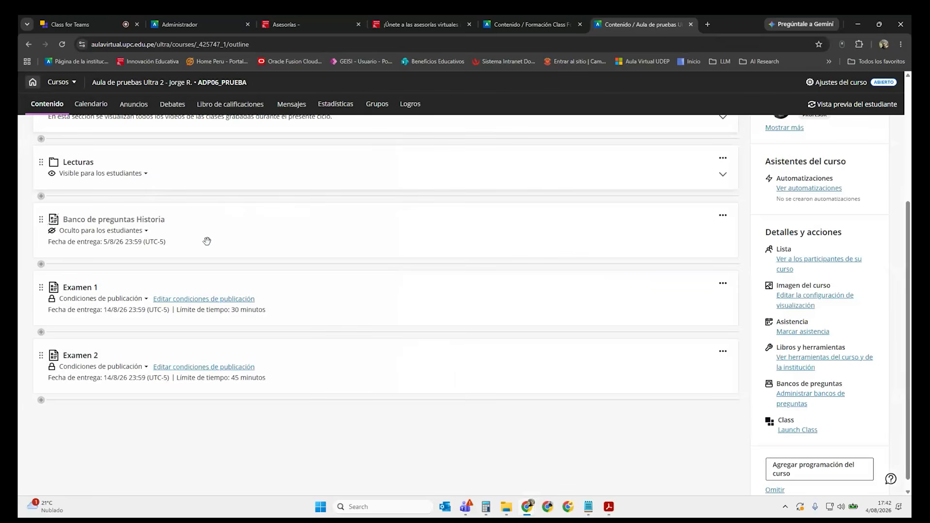
# Open Examen 1 to check its options for adding content and review its list of questions.
pyautogui.click(91, 294)
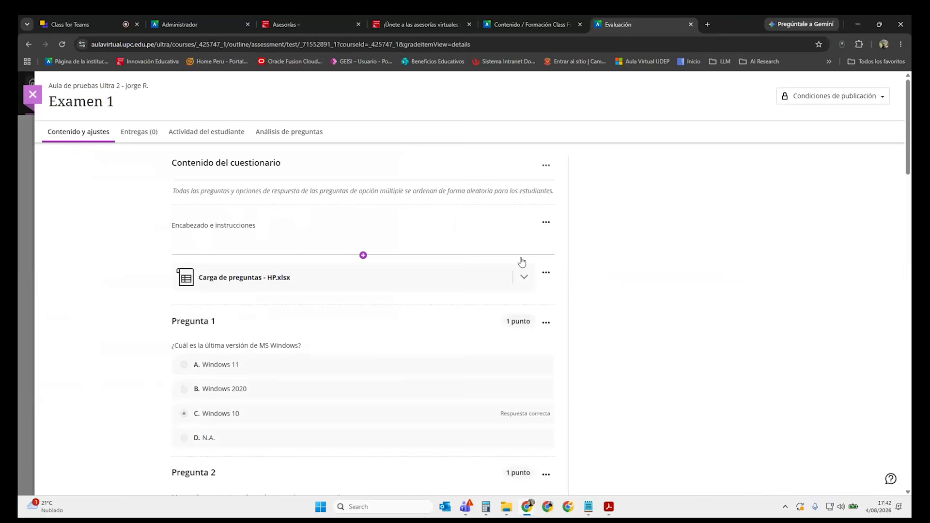
pyautogui.click(363, 256)
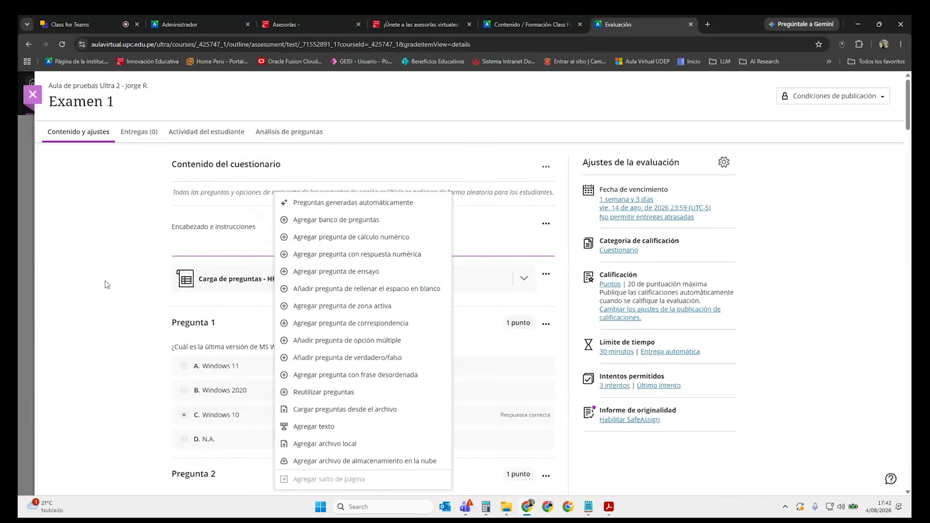
pyautogui.click(504, 339)
pyautogui.scroll(-20, 504, 339)
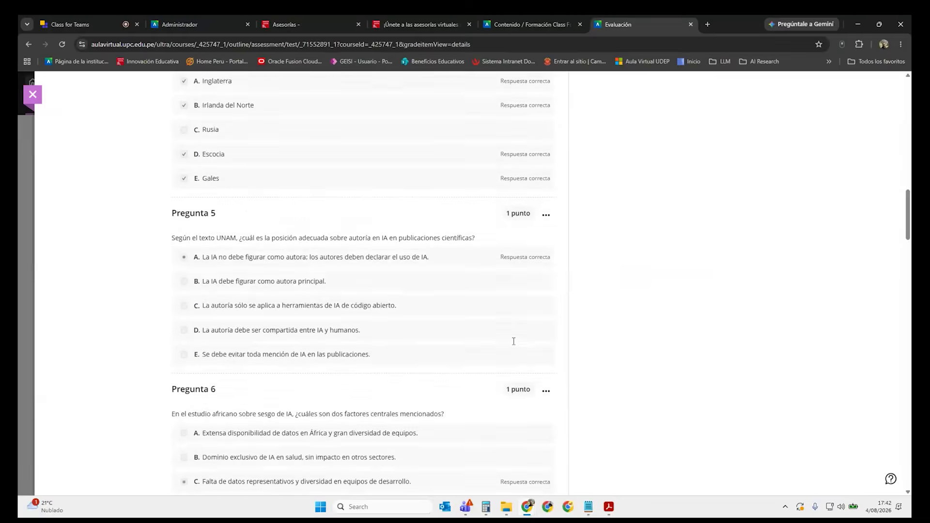
pyautogui.scroll(-20, 514, 342)
pyautogui.scroll(2, 513, 342)
pyautogui.scroll(20, 513, 342)
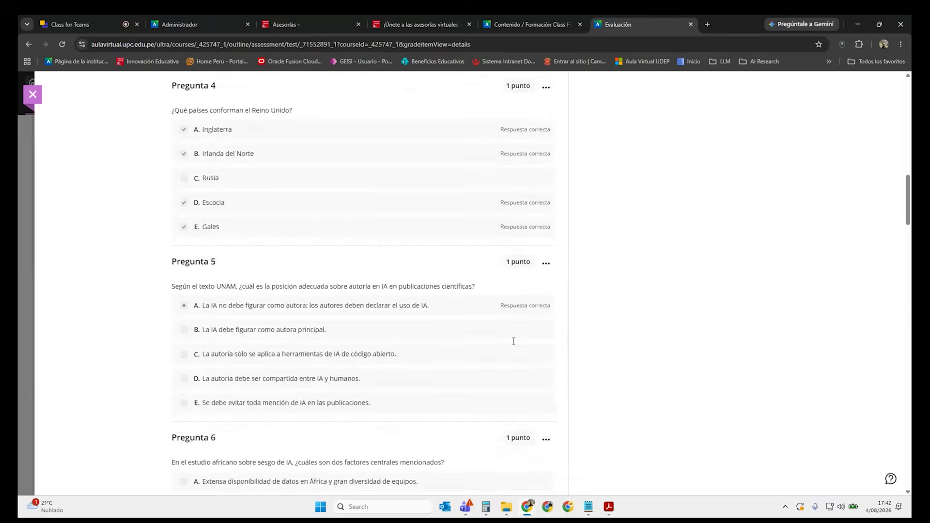
pyautogui.scroll(6, 513, 341)
# Check the presentation and randomisation options in Examen 1's settings, leaving them as they are, and close the exam.
pyautogui.click(722, 162)
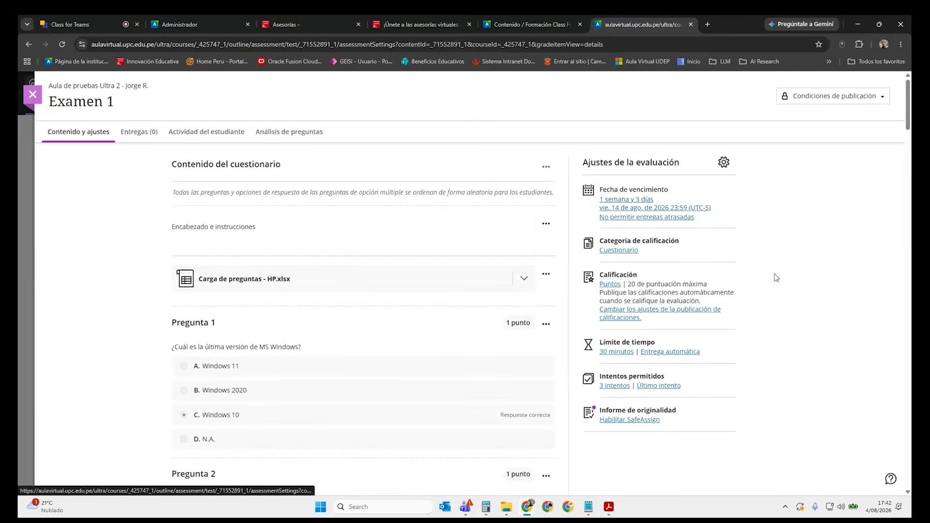
pyautogui.scroll(-3, 777, 290)
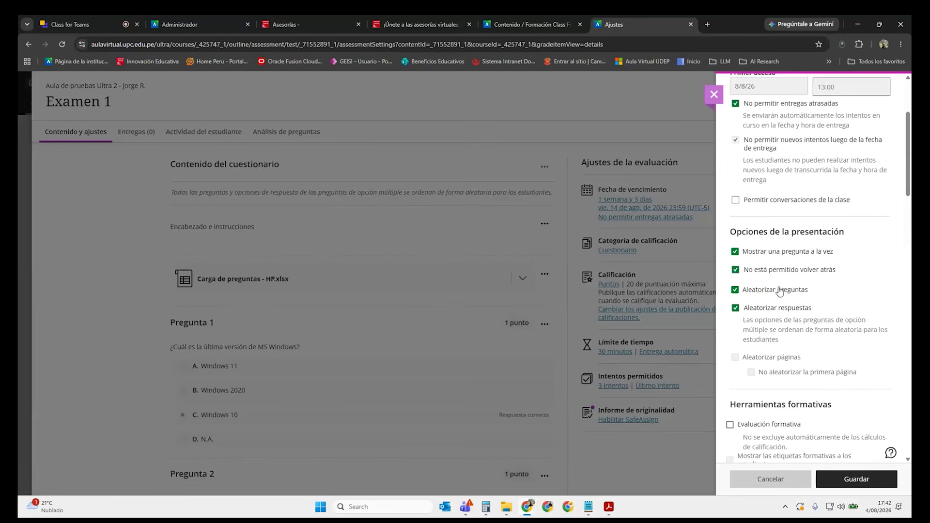
pyautogui.click(716, 97)
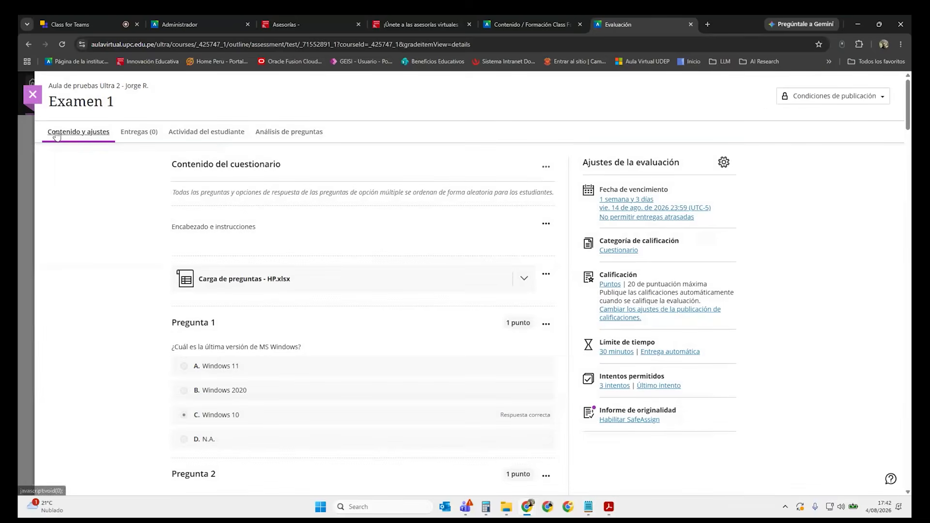
pyautogui.click(33, 95)
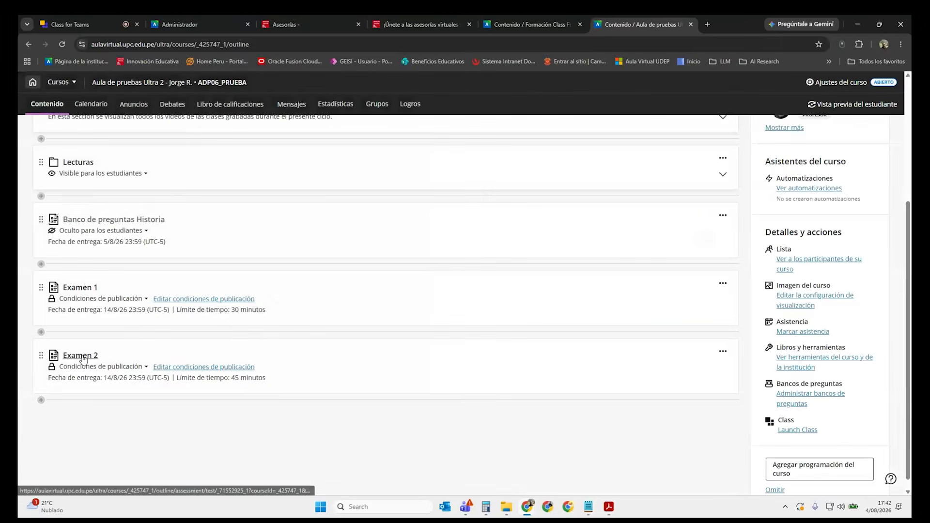
# Open Examen 2 to review its random-question banks and the available options for adding content.
pyautogui.click(81, 356)
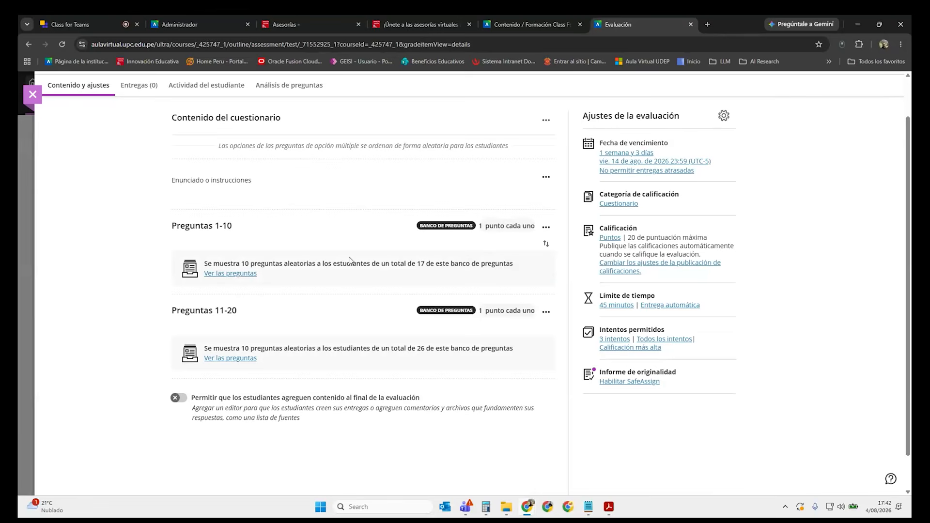
pyautogui.scroll(1, 361, 267)
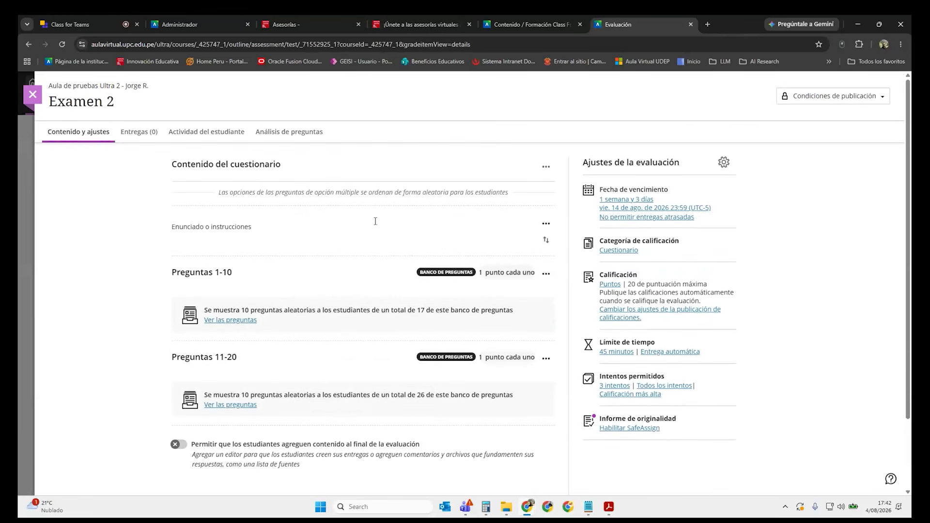
pyautogui.click(365, 205)
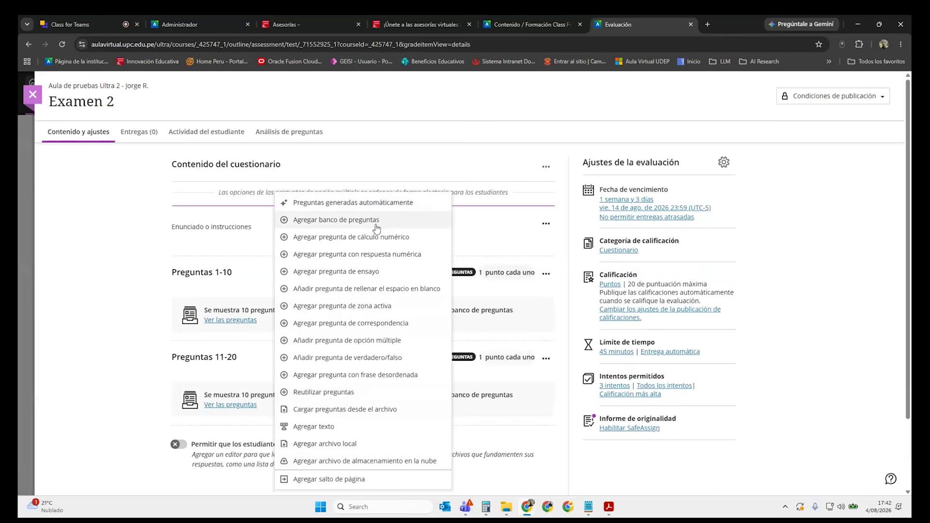
pyautogui.click(126, 237)
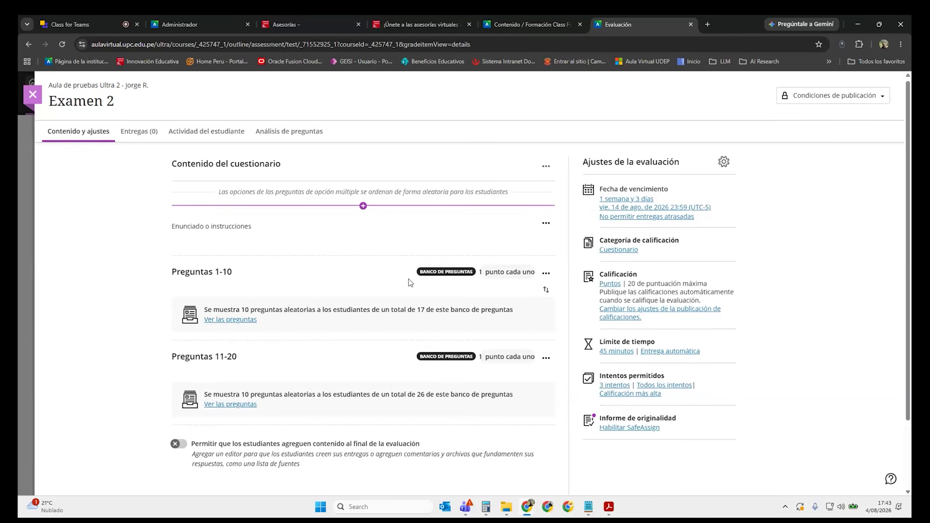
# Review Examen 2's assessment settings from the due date down to the additional tools, and close the settings and the exam.
pyautogui.scroll(-1, 409, 279)
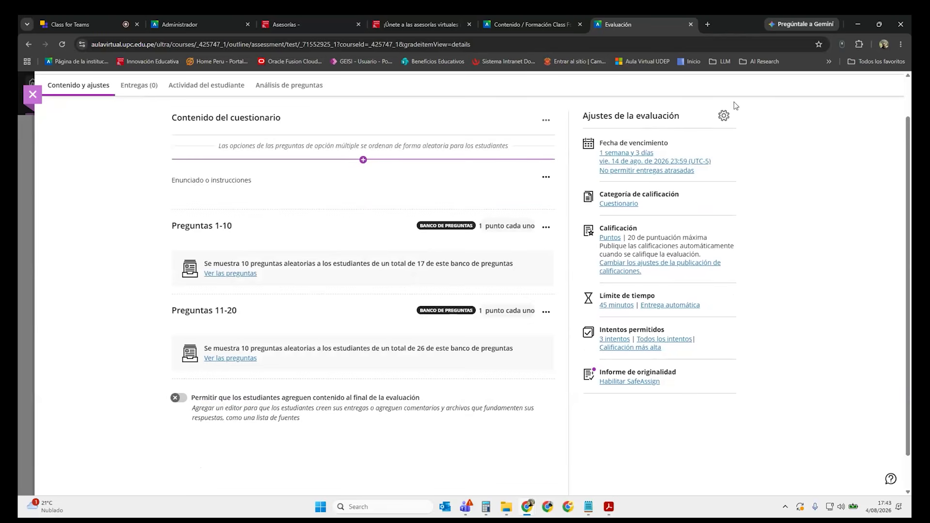
pyautogui.click(724, 115)
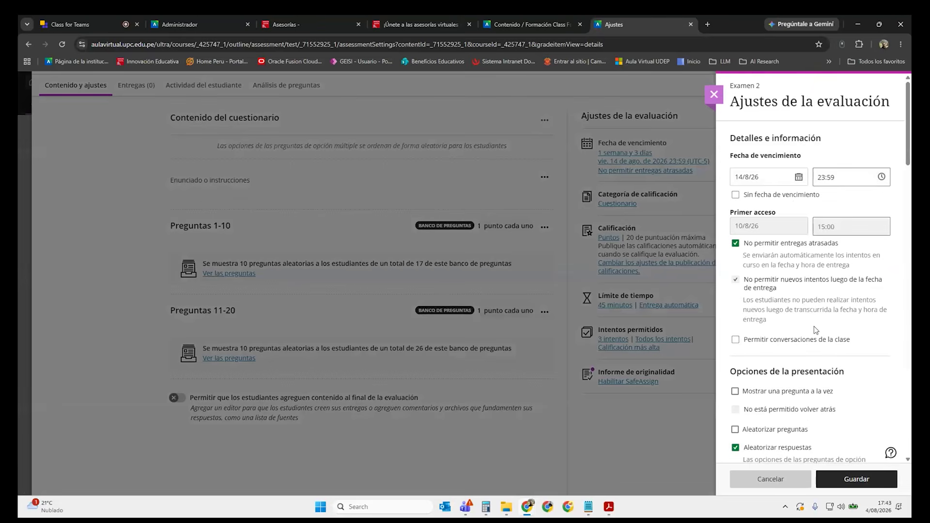
pyautogui.scroll(-8, 814, 327)
pyautogui.scroll(-10, 852, 324)
pyautogui.scroll(-5, 829, 322)
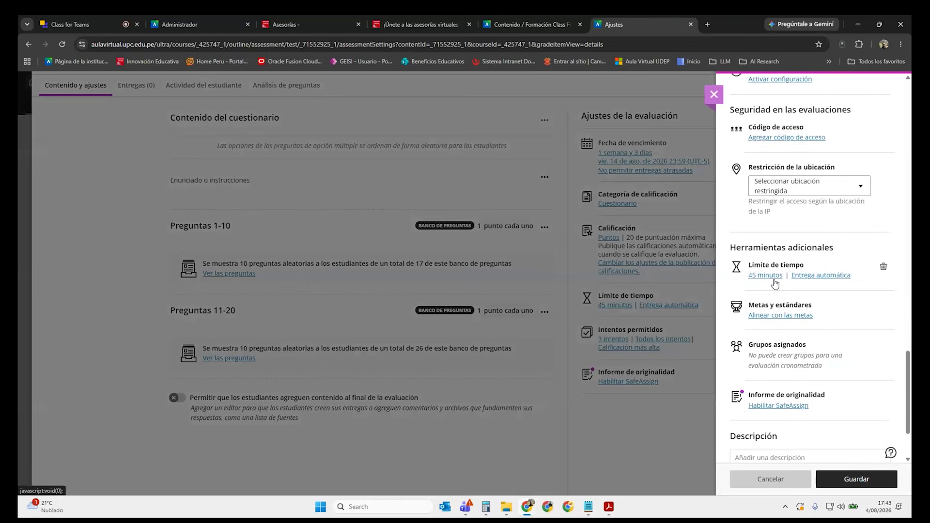
pyautogui.click(715, 96)
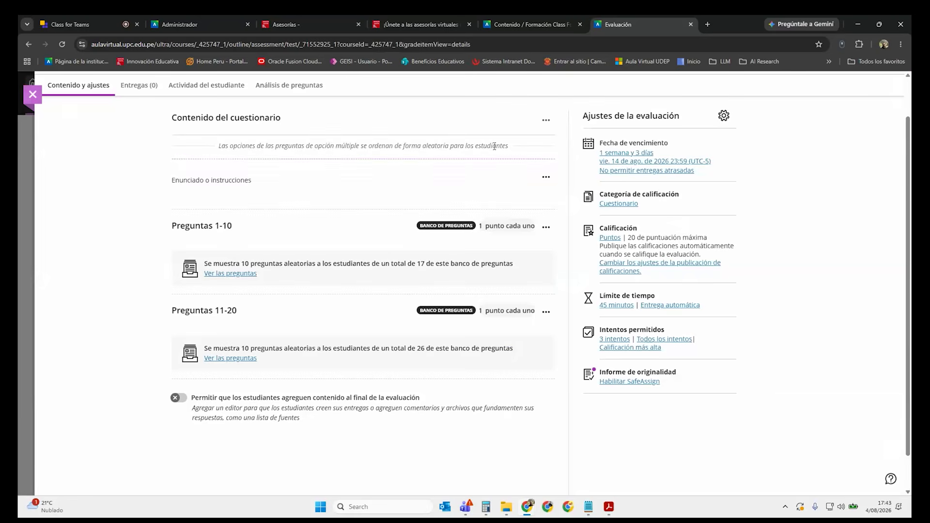
pyautogui.click(32, 95)
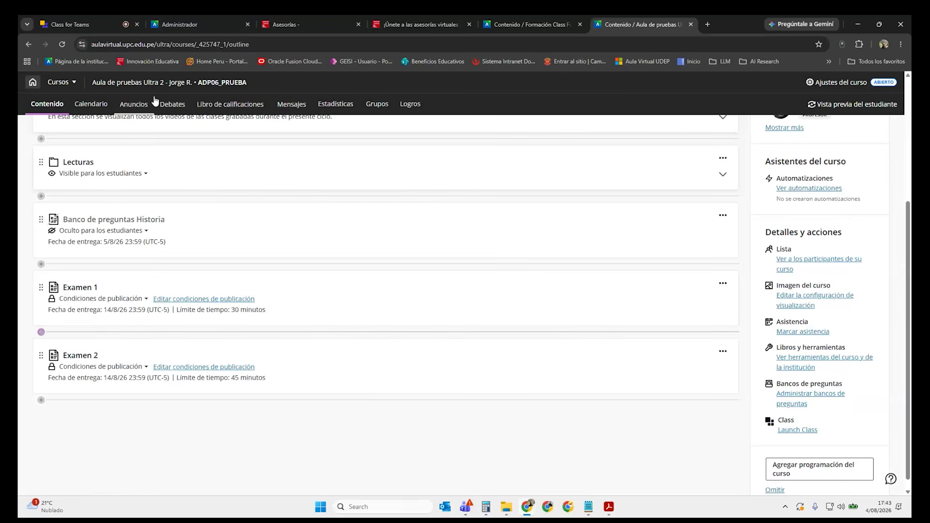
# Open the Webinars page of the Innovación Educativa site and share its address in the Class session chat.
pyautogui.click(99, 16)
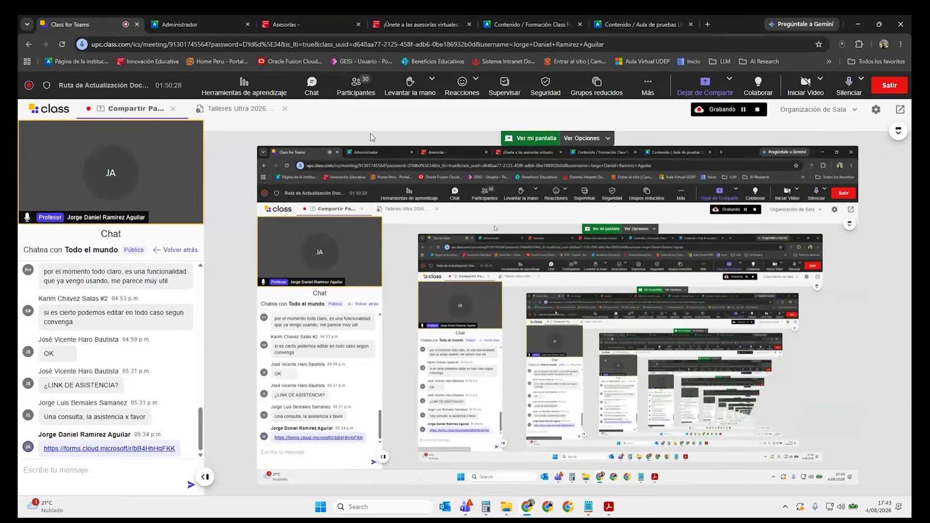
pyautogui.click(331, 22)
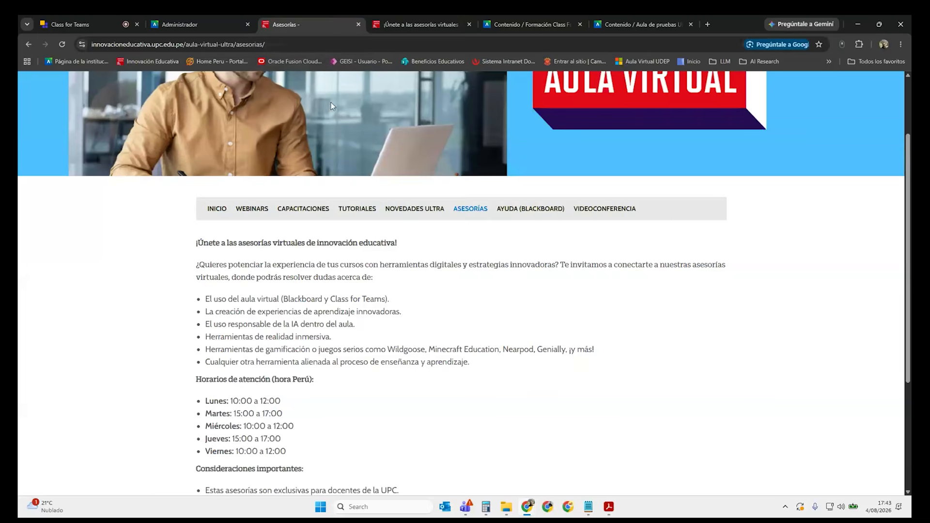
pyautogui.scroll(1, 477, 211)
pyautogui.click(287, 44)
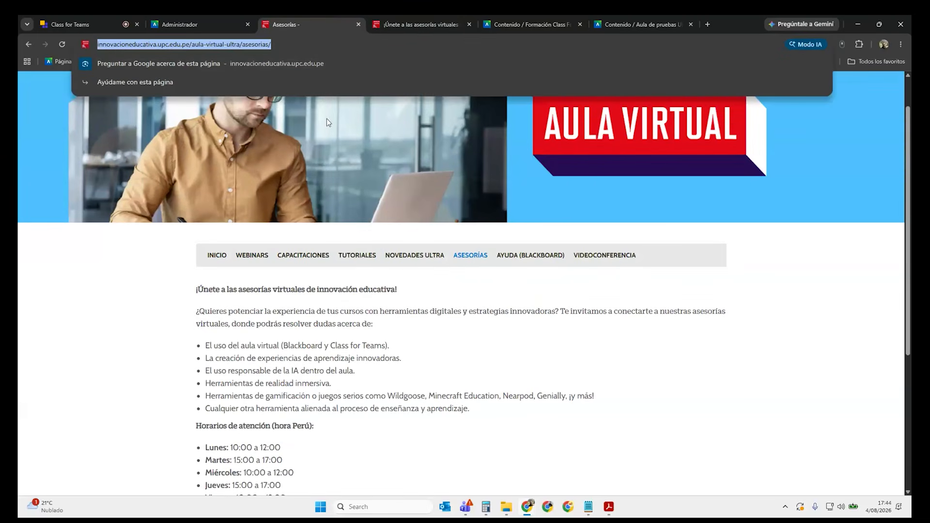
pyautogui.click(202, 233)
pyautogui.click(252, 255)
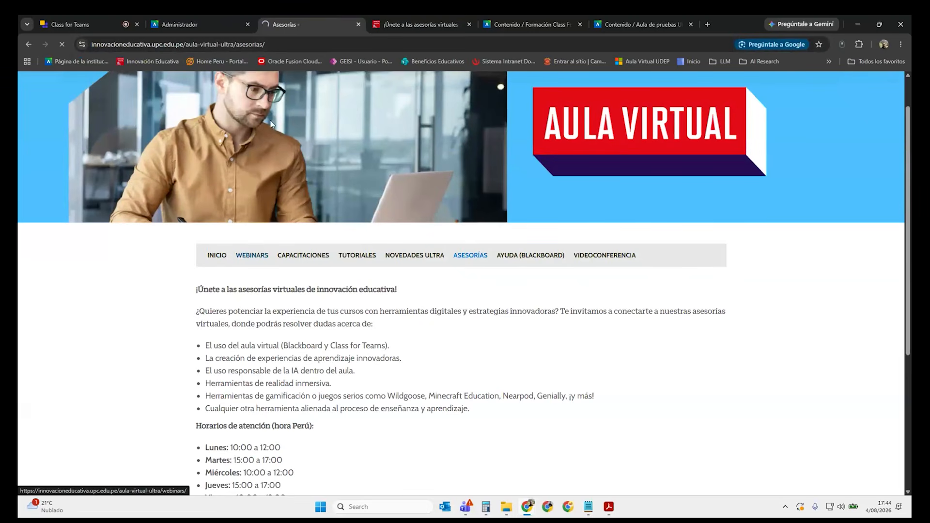
pyautogui.click(289, 42)
pyautogui.hotkey('ctrl', 'c')
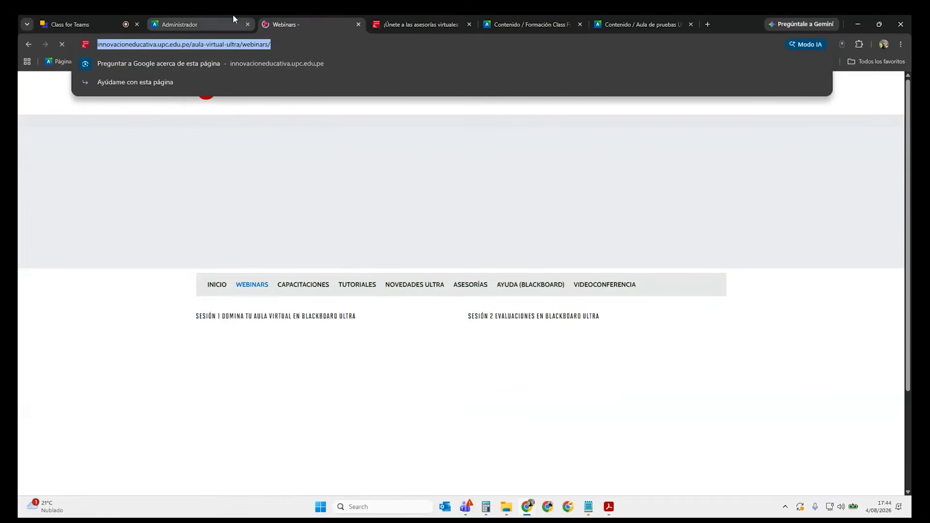
pyautogui.click(109, 15)
pyautogui.click(141, 468)
pyautogui.hotkey('ctrl', 'v')
pyautogui.press('Return')
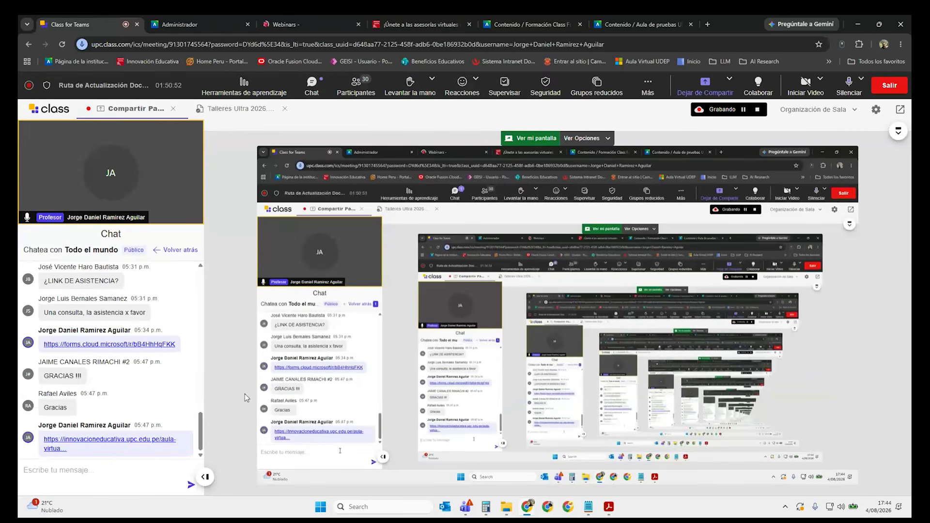
# Show the virtual advising schedule and the recorded Blackboard Ultra webinars, and return to the Class chat to read the messages.
pyautogui.click(416, 23)
pyautogui.scroll(-4, 638, 351)
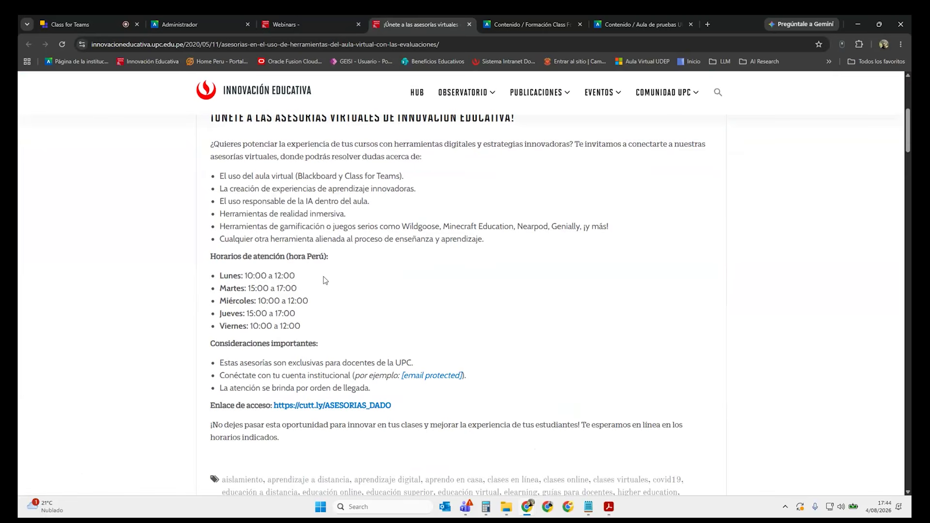
pyautogui.click(318, 24)
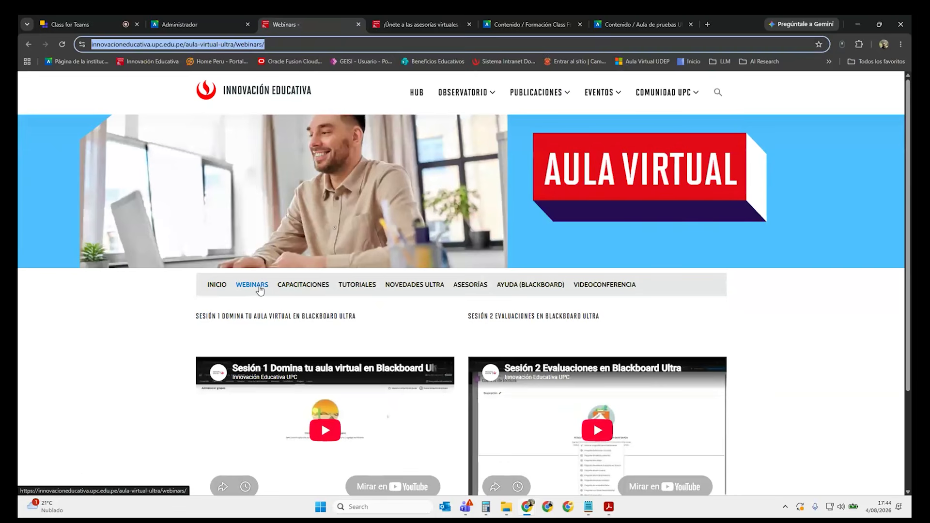
pyautogui.scroll(-1, 260, 290)
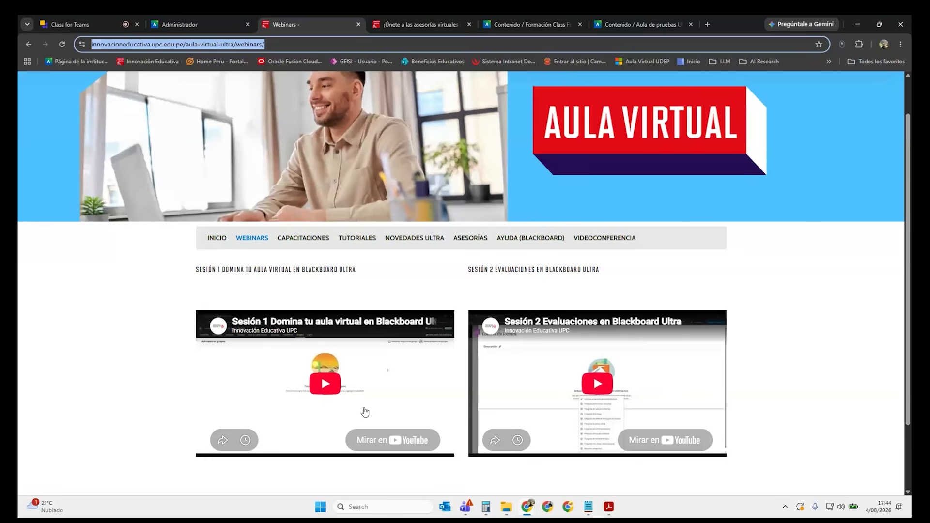
pyautogui.scroll(1, 365, 410)
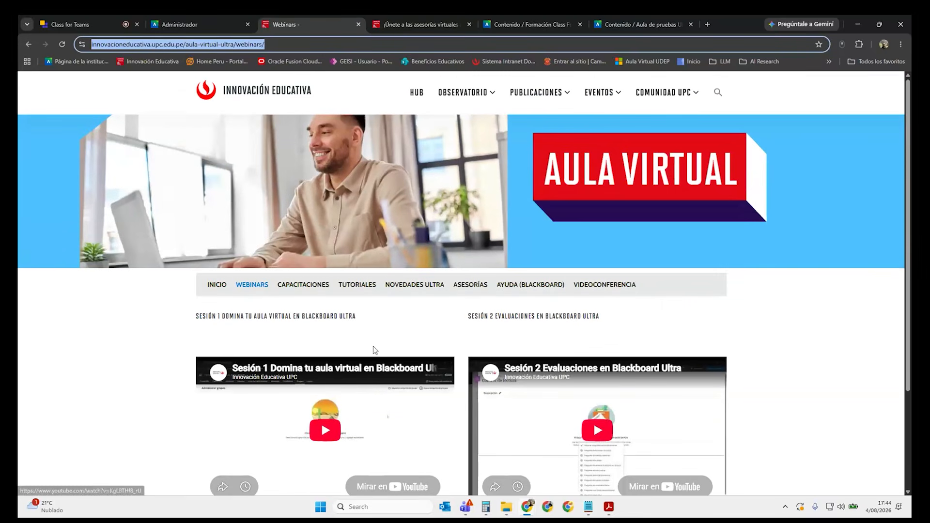
pyautogui.click(125, 21)
pyautogui.scroll(-2, 129, 367)
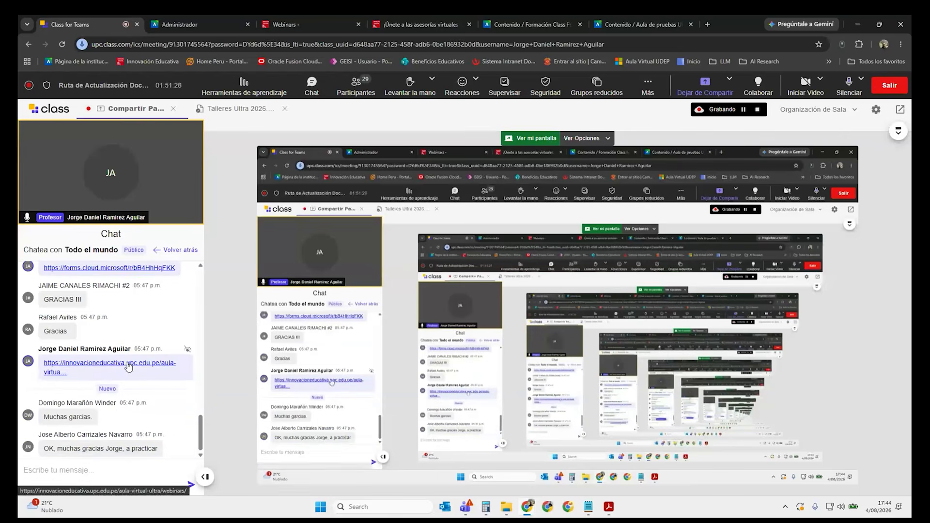
pyautogui.click(127, 469)
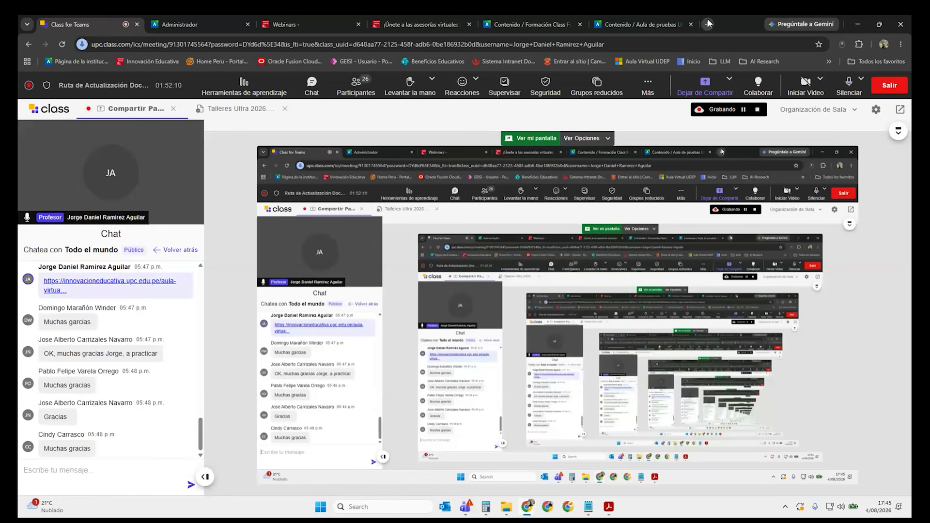
# Return to the course content, open Examen 2's release conditions to review Regla 1, and close them.
pyautogui.click(639, 24)
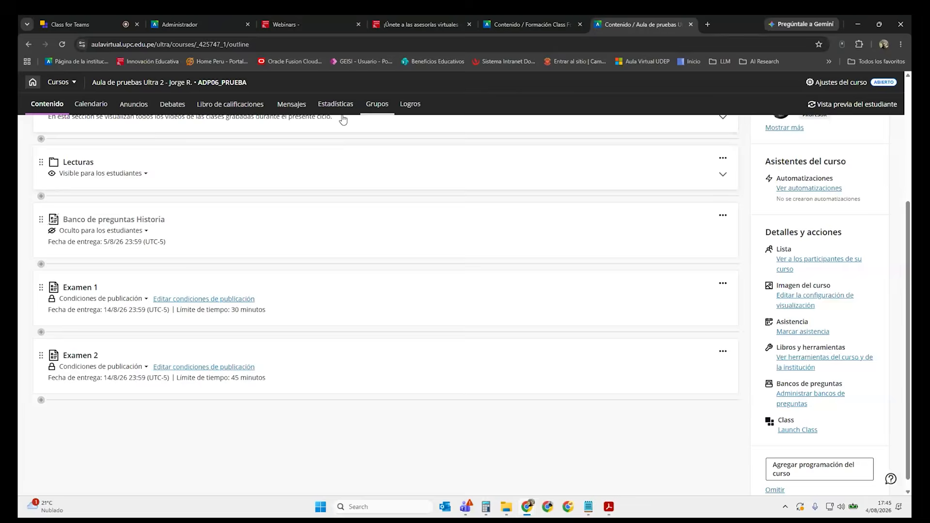
pyautogui.click(126, 367)
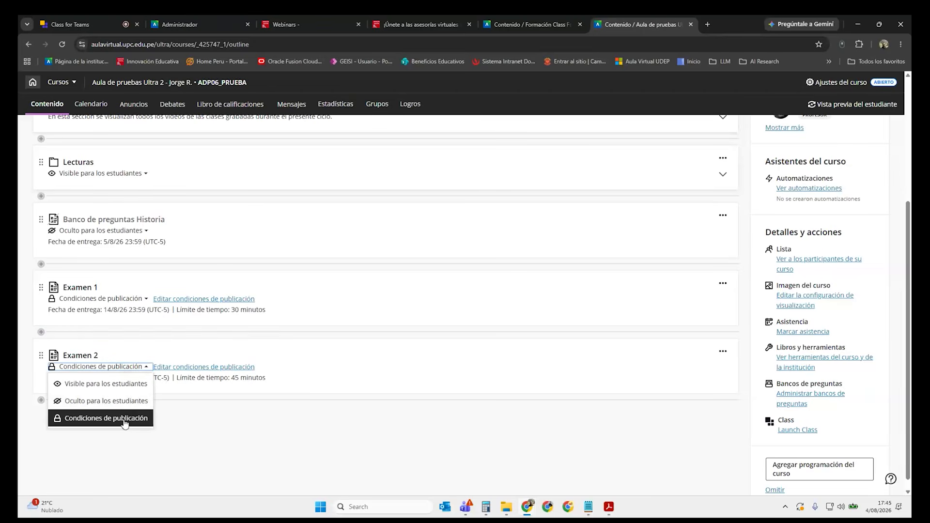
pyautogui.click(126, 423)
pyautogui.click(139, 371)
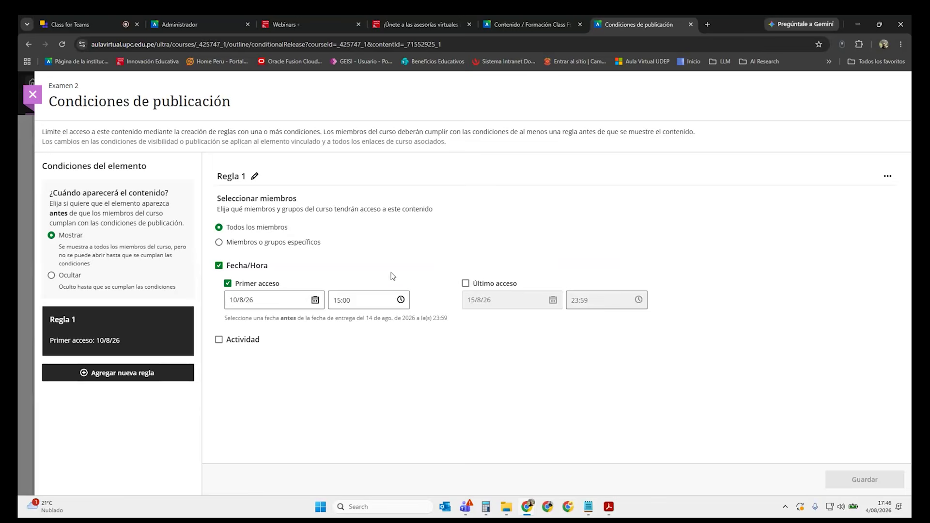
pyautogui.click(40, 96)
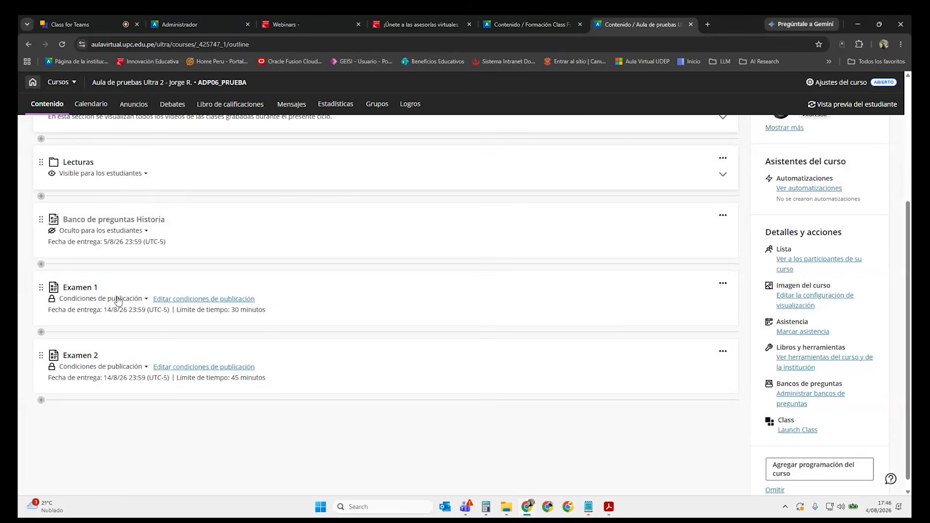
# Check Examen 2's visibility options and its first and last access conditions again, leaving them as they are.
pyautogui.scroll(1, 114, 242)
pyautogui.scroll(1, 110, 223)
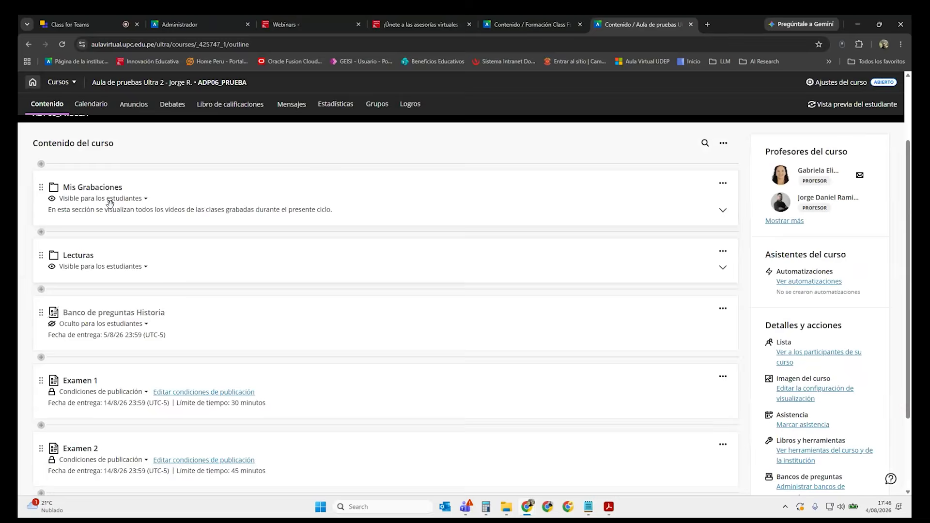
pyautogui.scroll(-1, 107, 335)
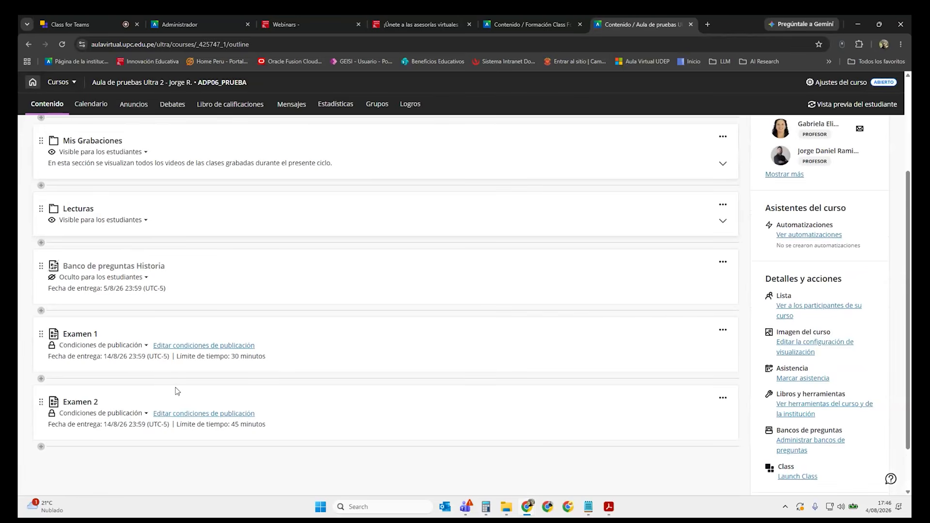
pyautogui.scroll(-1, 178, 391)
pyautogui.click(133, 370)
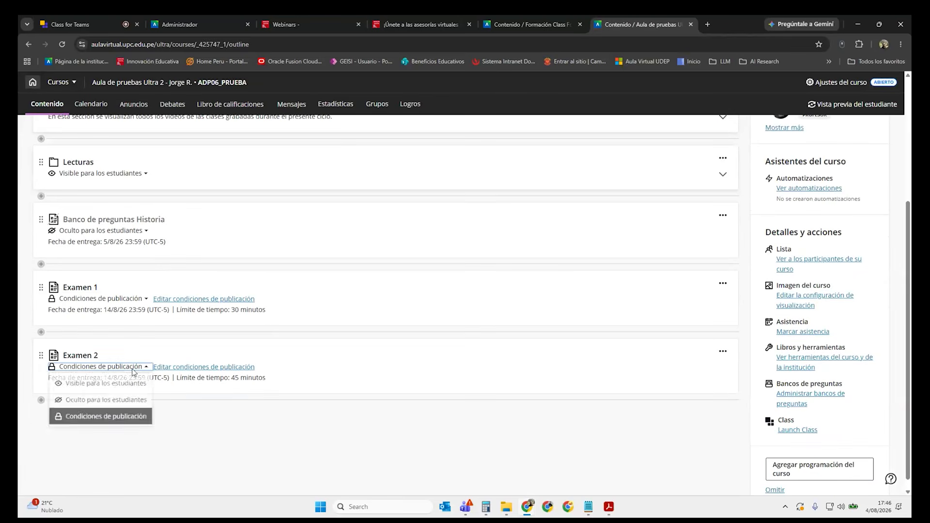
pyautogui.click(119, 419)
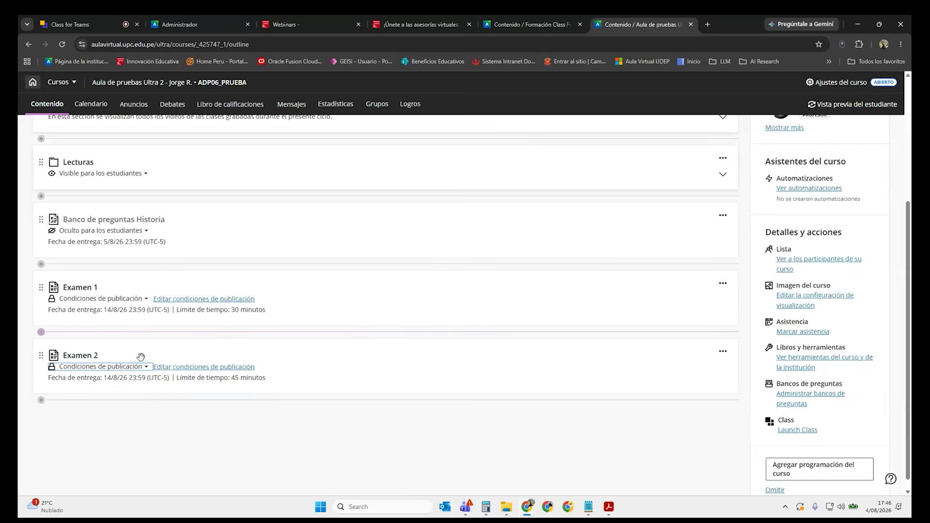
pyautogui.click(203, 367)
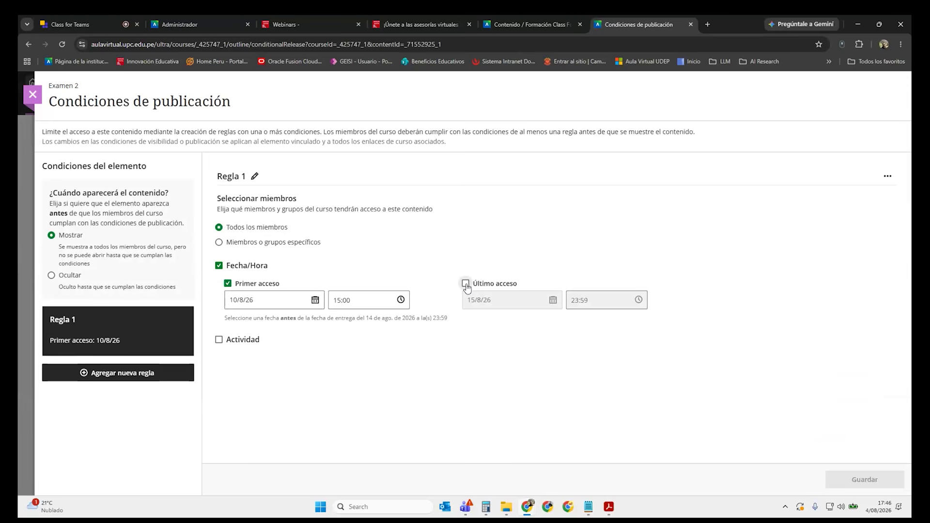
pyautogui.click(33, 94)
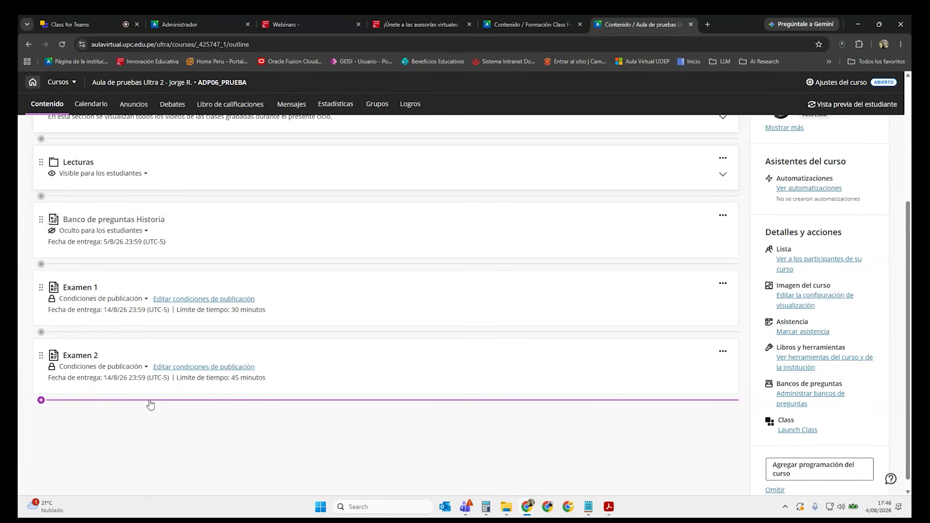
pyautogui.click(214, 368)
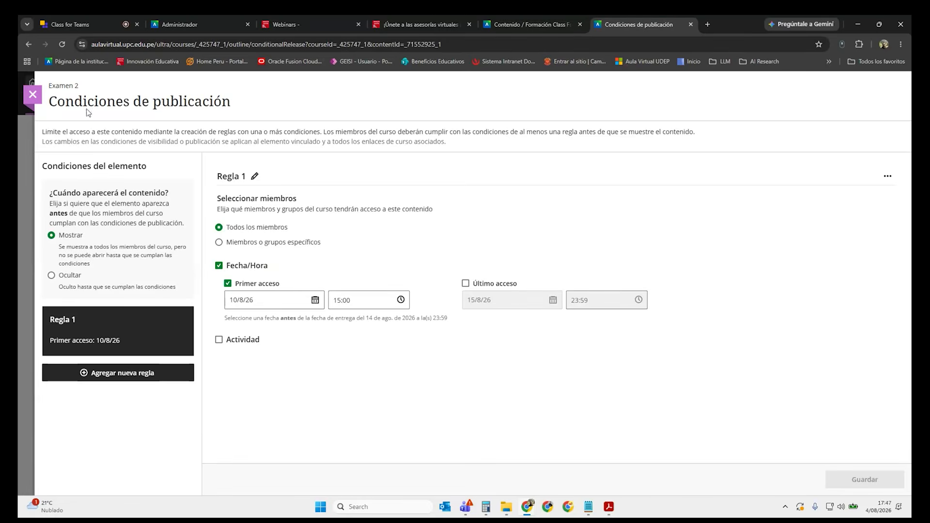
pyautogui.click(33, 95)
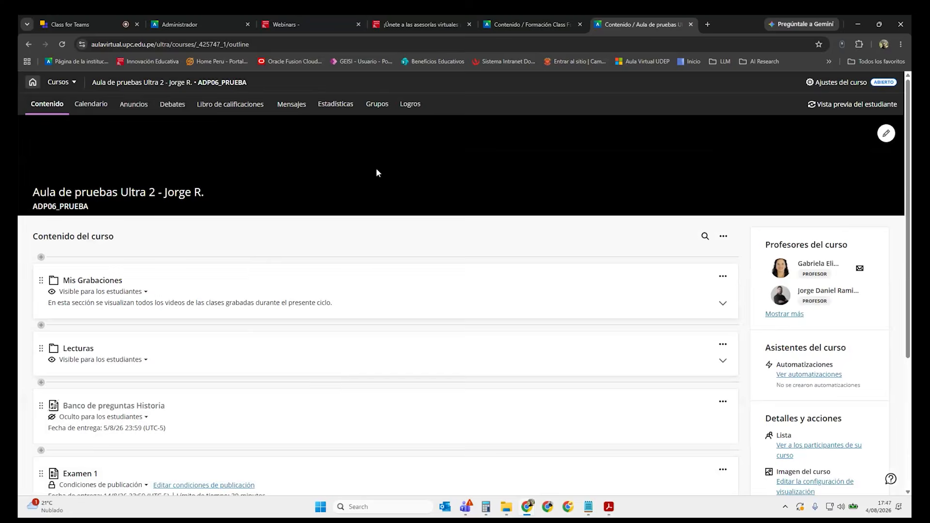
# Try enabling the Último acceso limit in Examen 2's Regla 1, and clear it again while keeping the release conditions open.
pyautogui.scroll(-2, 292, 244)
pyautogui.scroll(-2, 412, 259)
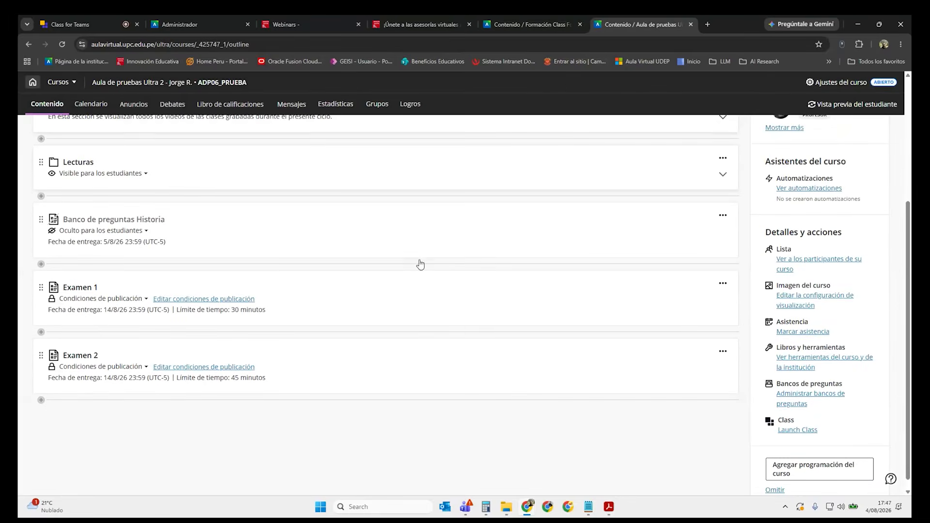
pyautogui.click(232, 369)
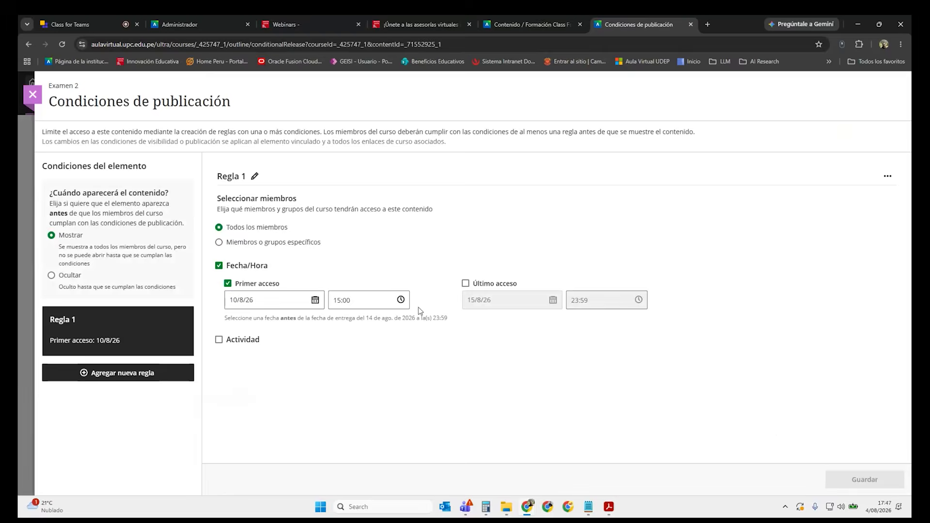
pyautogui.click(466, 284)
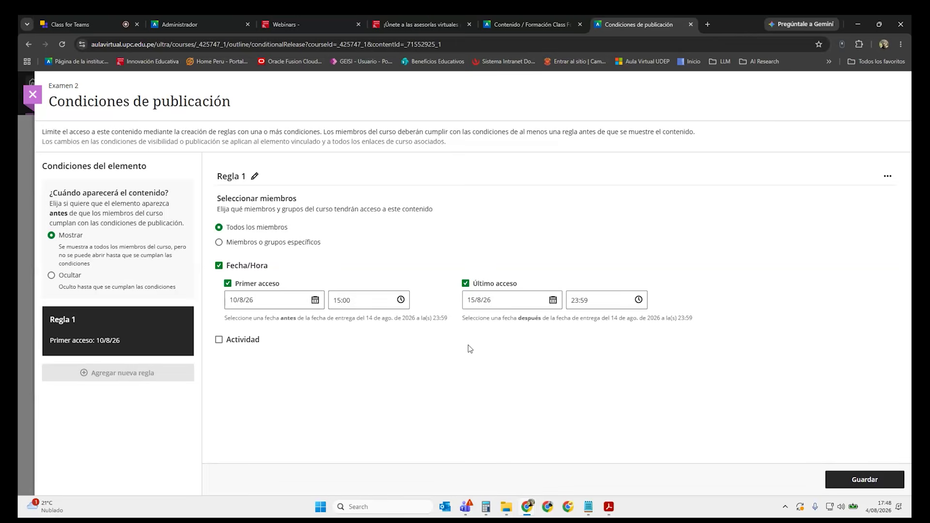
pyautogui.click(466, 284)
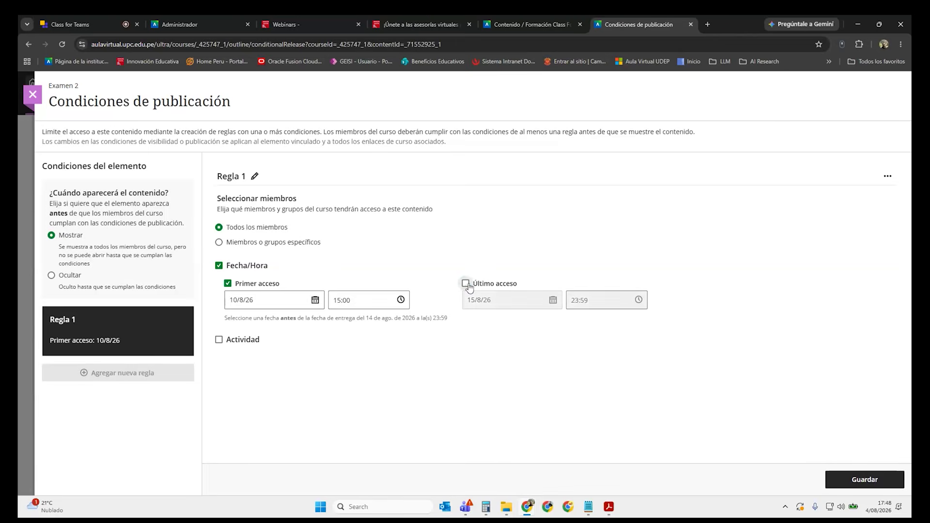
pyautogui.click(32, 95)
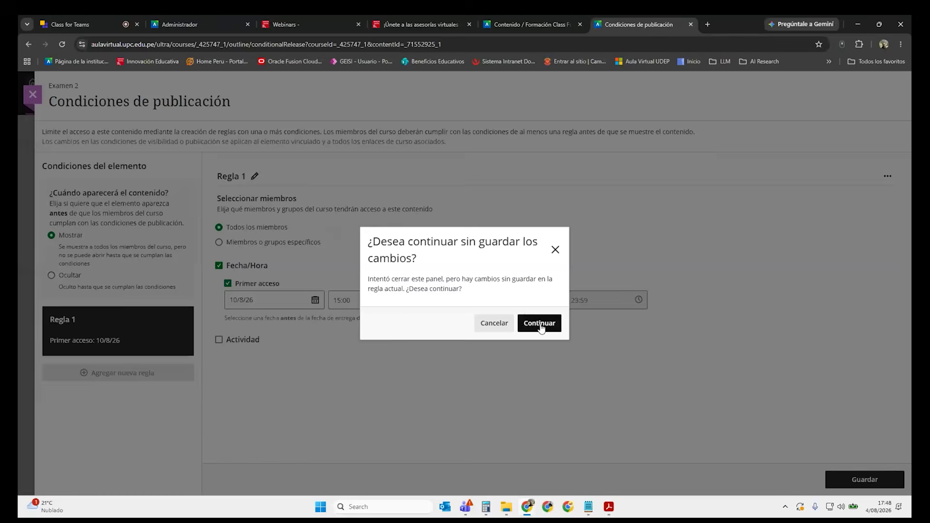
pyautogui.click(493, 323)
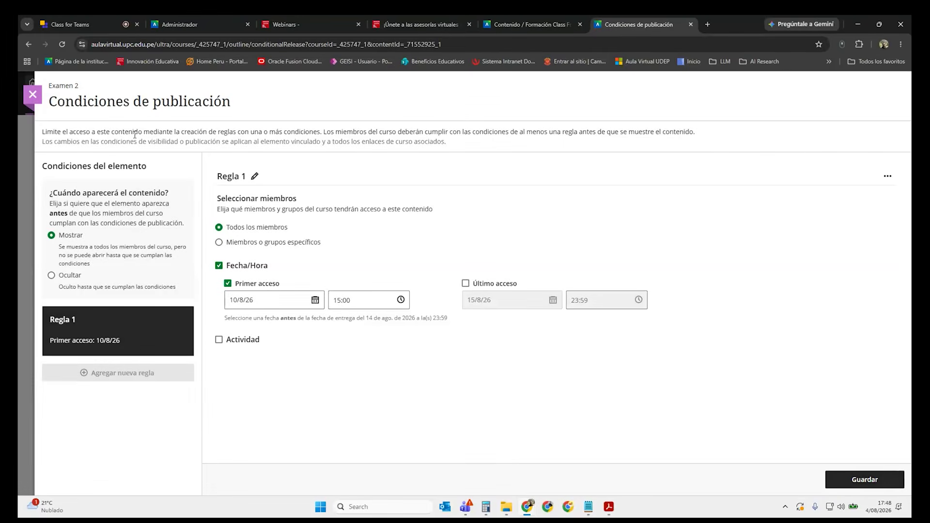
# Close Examen 2's release conditions and open Examen 1 from the course content.
pyautogui.click(40, 99)
pyautogui.click(538, 322)
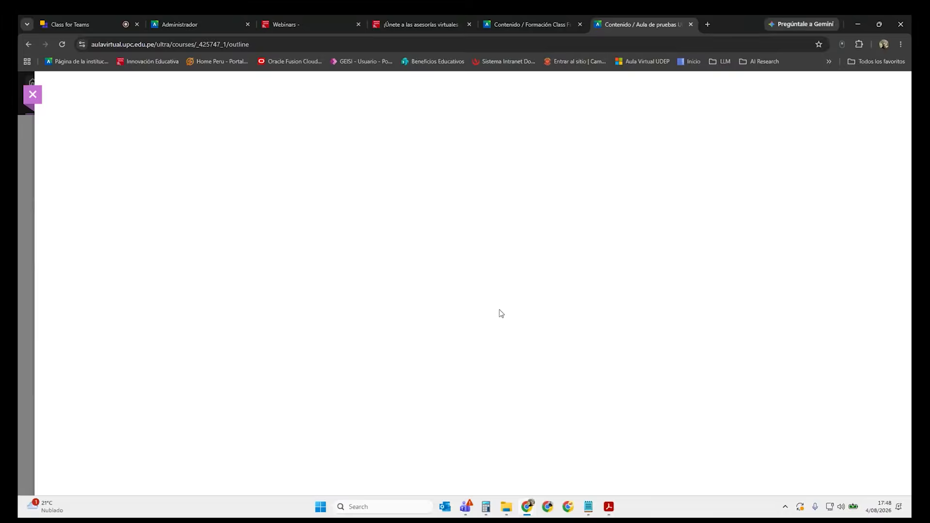
pyautogui.click(93, 290)
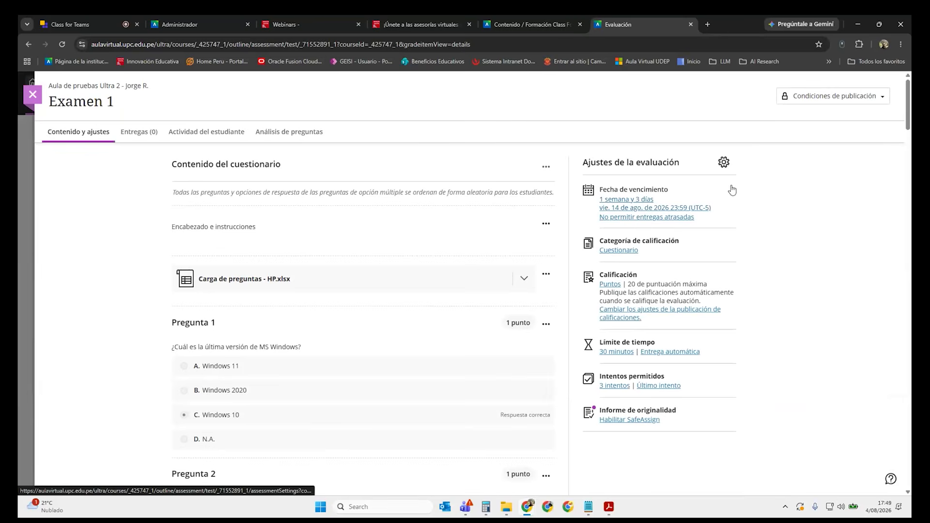
# Open Examen 1's assessment settings, review the grading category and allowed attempts options, and close them.
pyautogui.click(724, 162)
pyautogui.scroll(-10, 814, 250)
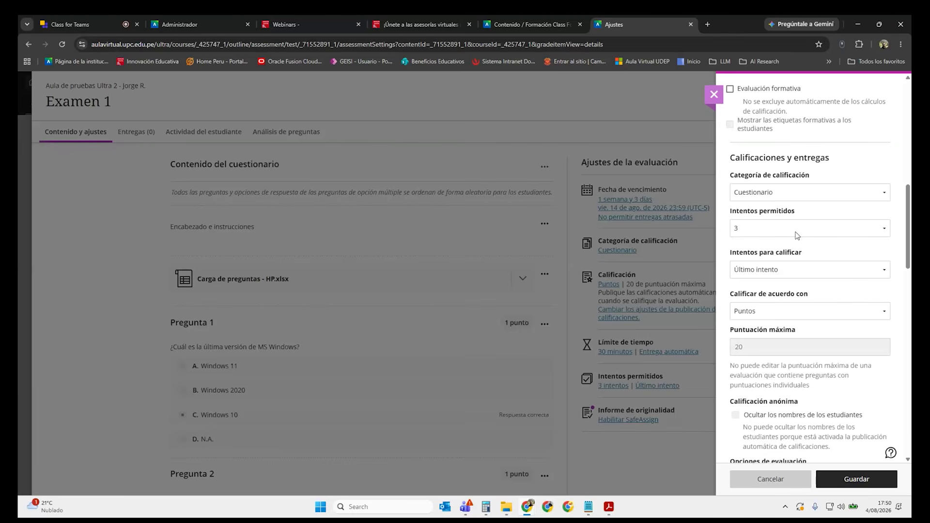
pyautogui.click(715, 96)
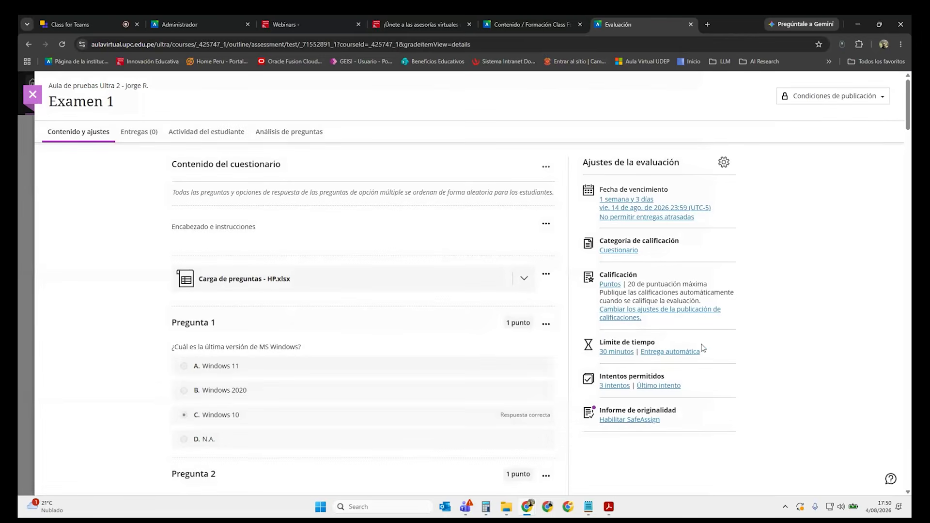
# Reopen Examen 1's settings to show the grading and submission options again, and return to the Class session's chat.
pyautogui.click(724, 162)
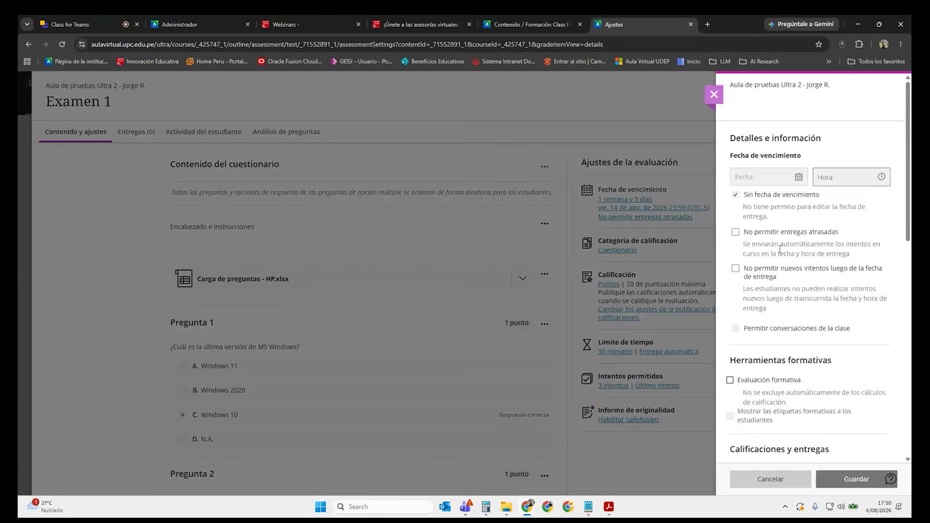
pyautogui.scroll(-5, 801, 327)
pyautogui.scroll(-2, 800, 327)
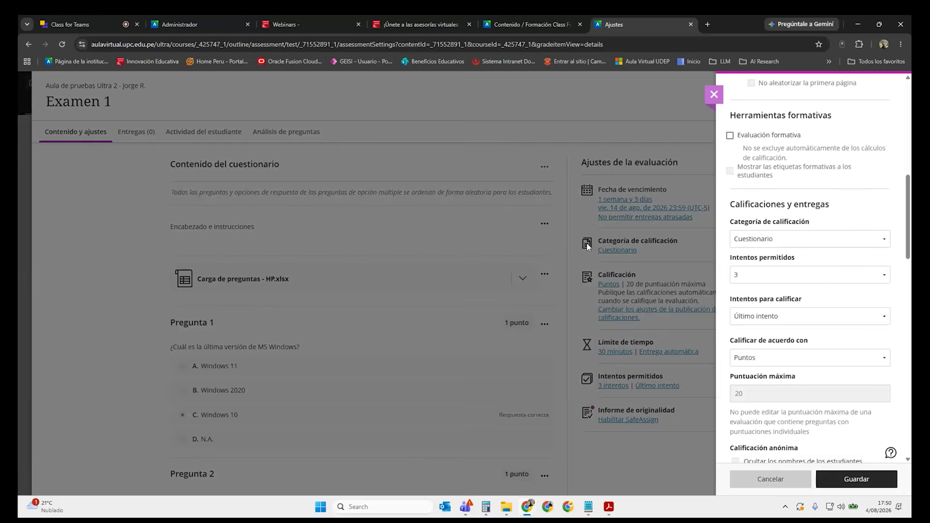
pyautogui.click(72, 24)
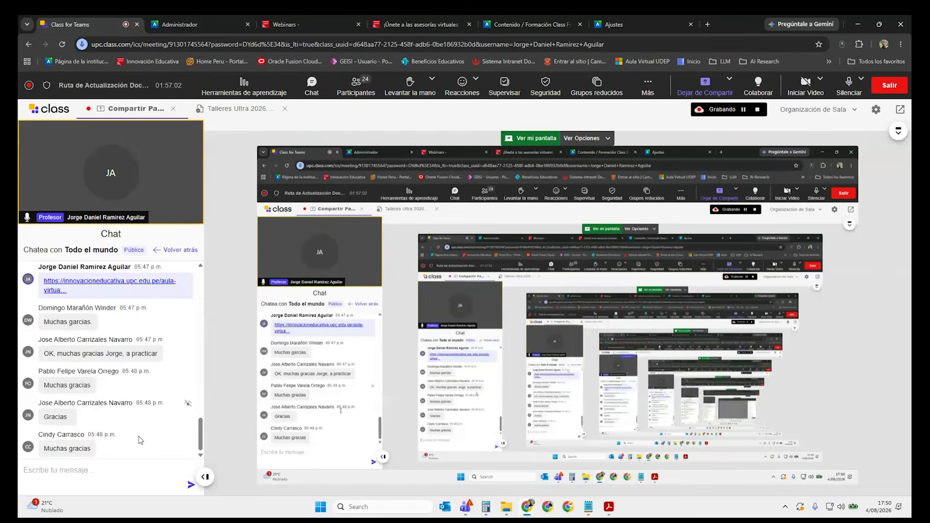